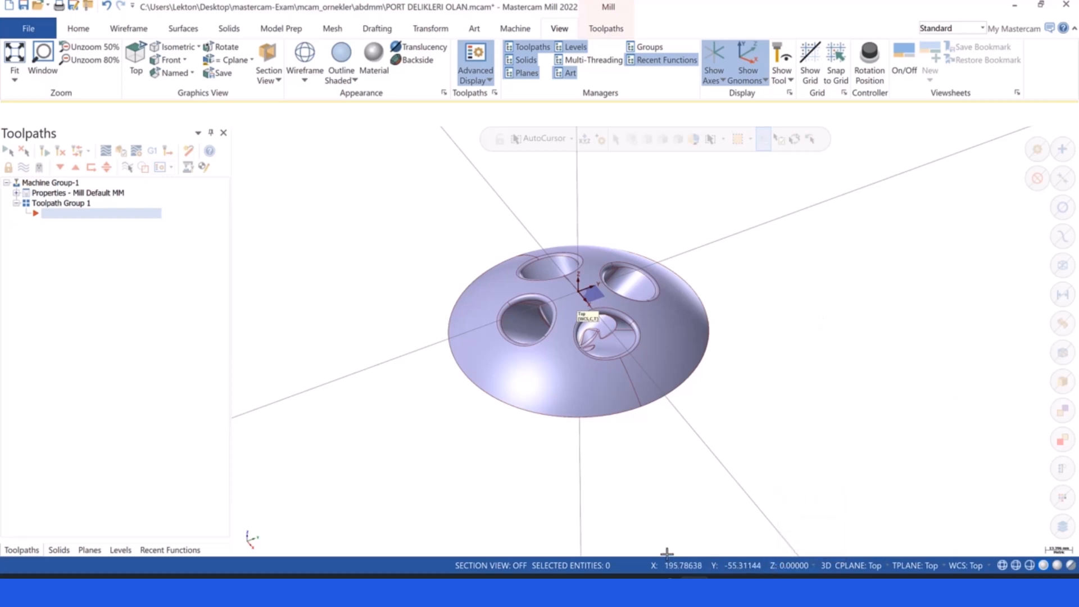
Step: Switch the construction mode to 2D and set the Z depth to 50
left_click(825, 568)
left_click(795, 567)
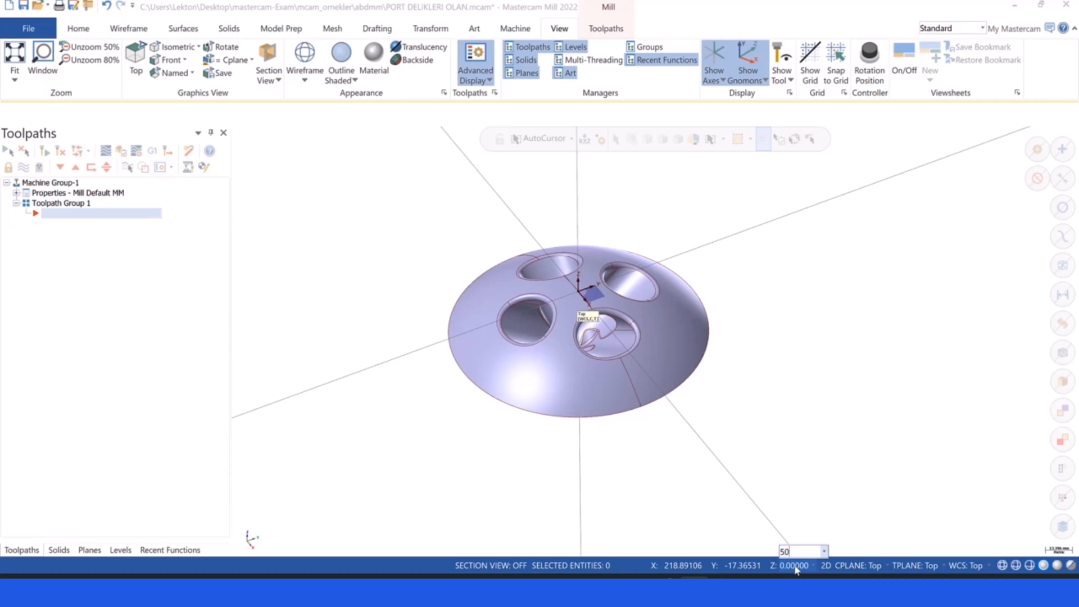
key("Return")
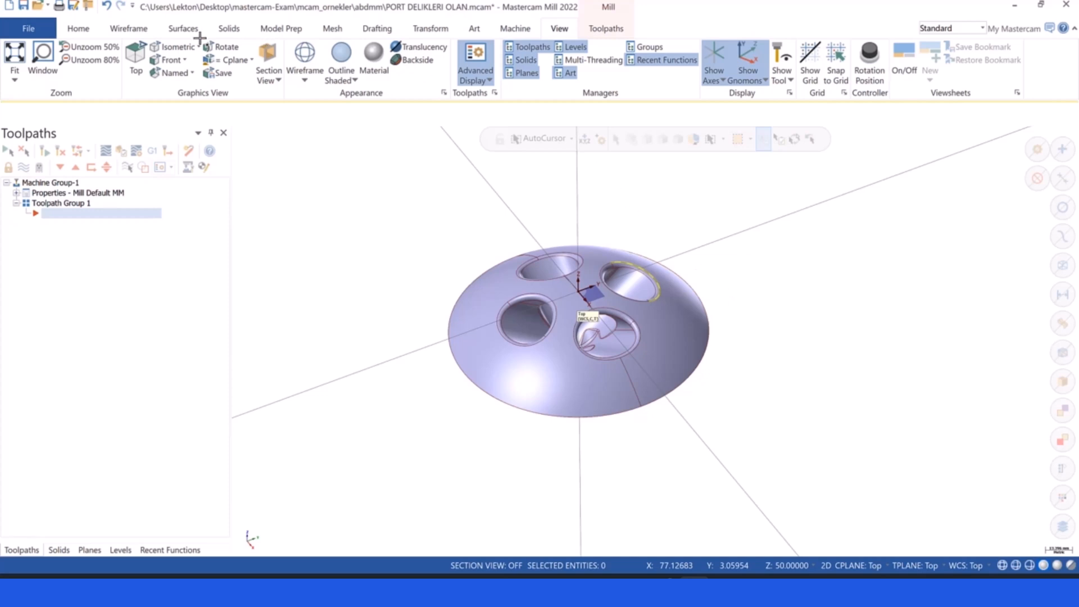
Step: Create Curve One Edge curves along both halves of the rim of the port hole on the negative X side, at the Top plane's construction depth
left_click(130, 28)
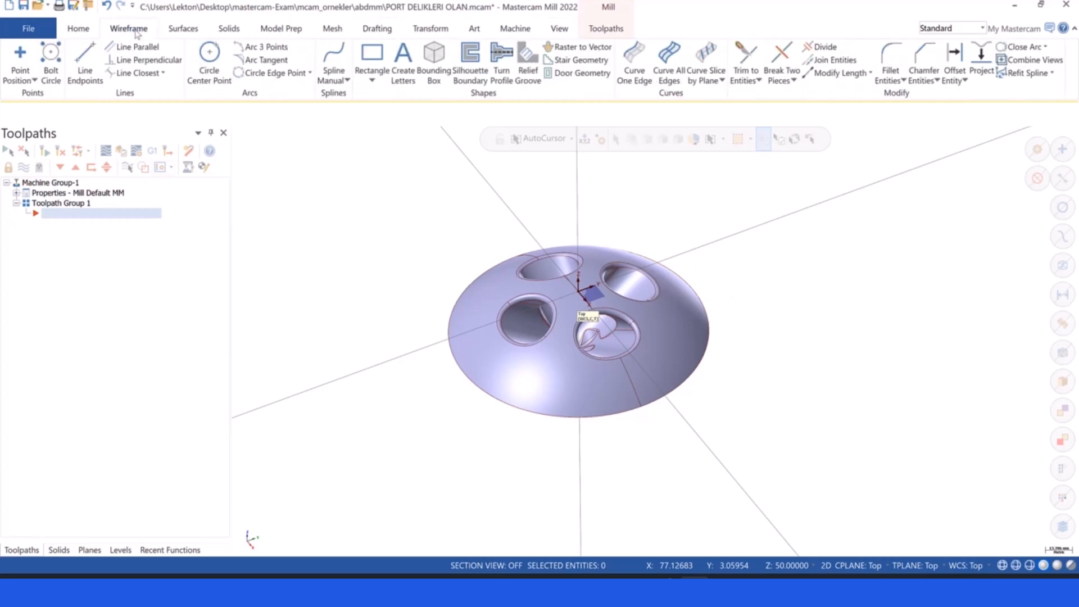
left_click(635, 59)
scroll(562, 276, "up", 2)
scroll(562, 268, "up", 2)
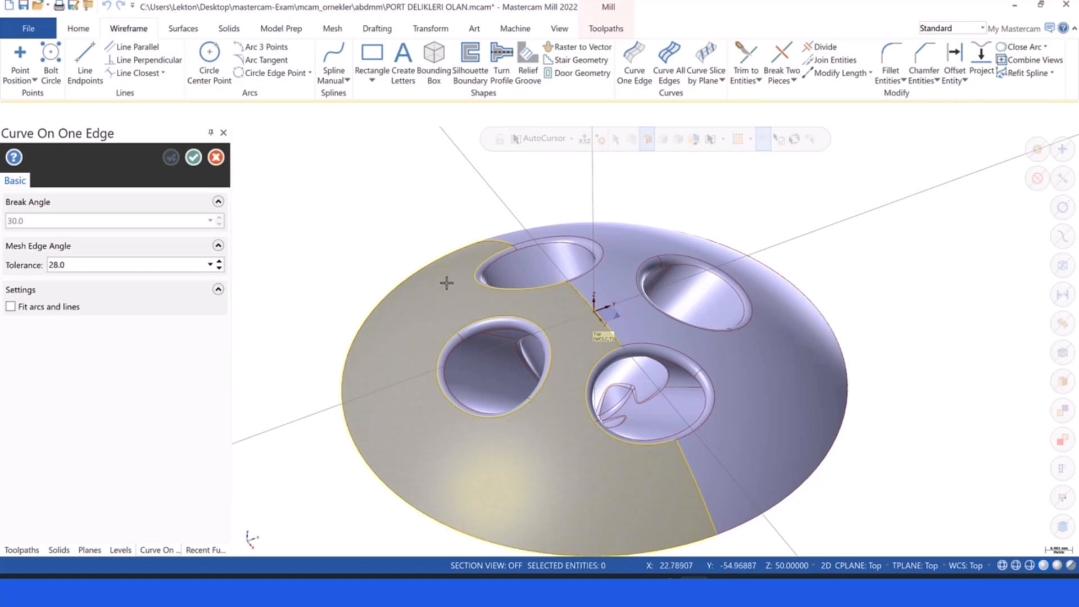
left_click(447, 282)
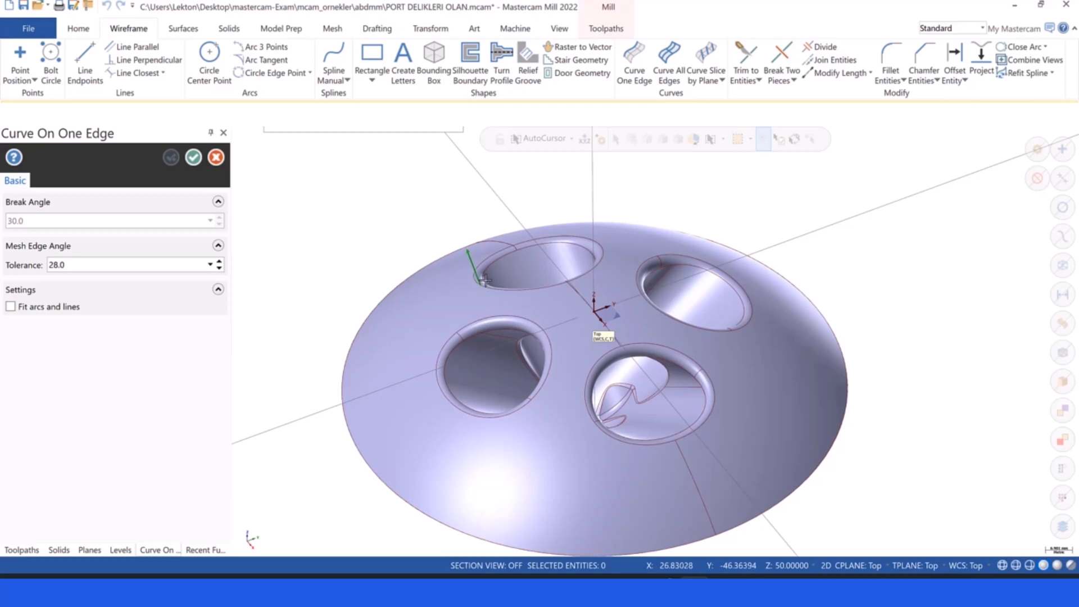
left_click(500, 268)
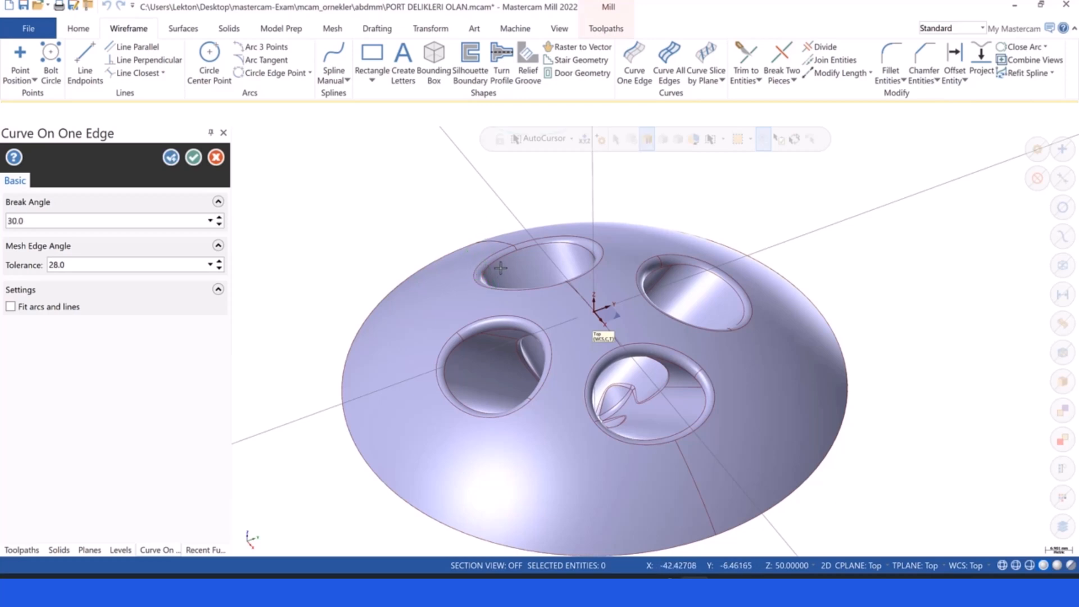
scroll(498, 270, "down", 4)
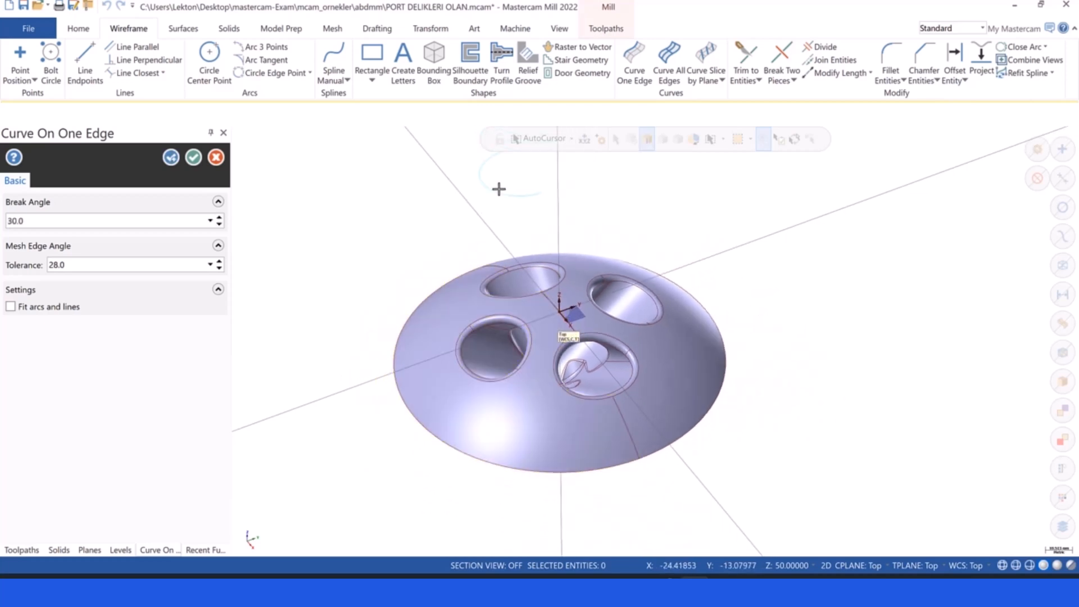
left_click(574, 263)
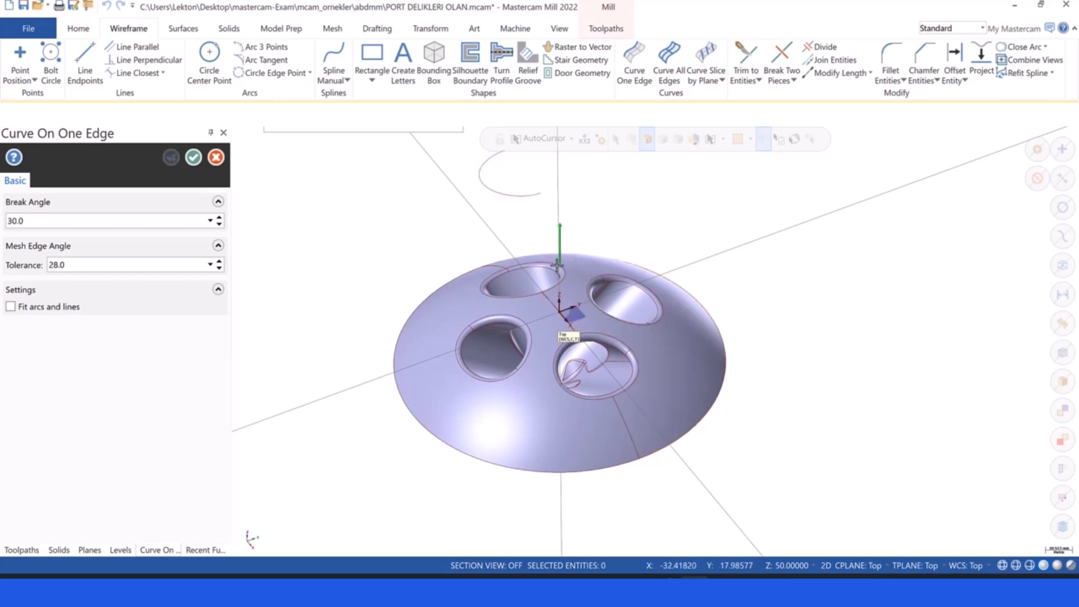
left_click(565, 262)
scroll(562, 247, "down", 3)
scroll(565, 231, "up", 3)
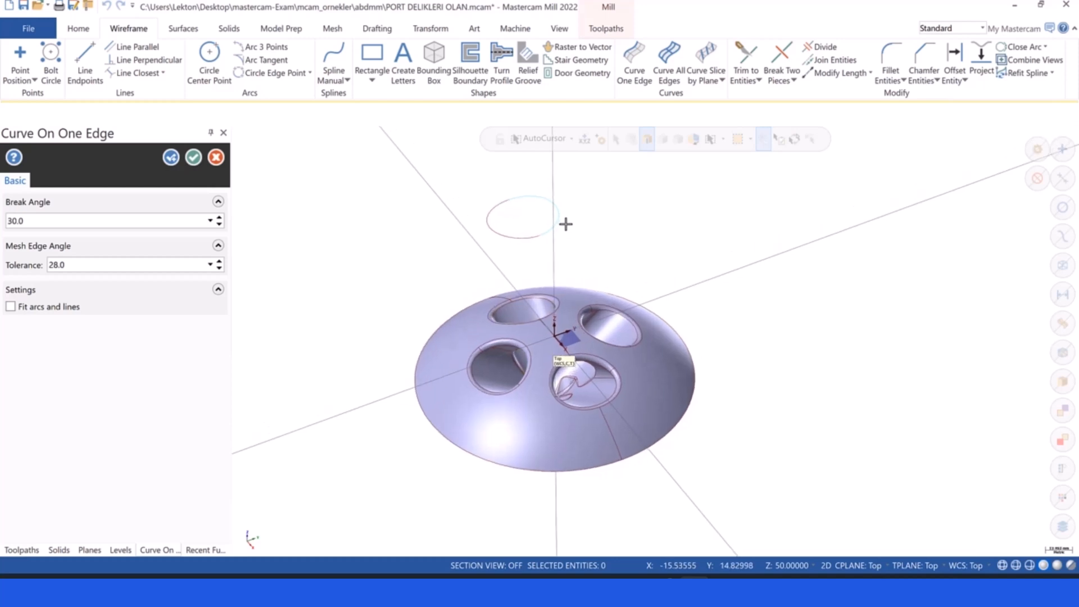
left_click(194, 158)
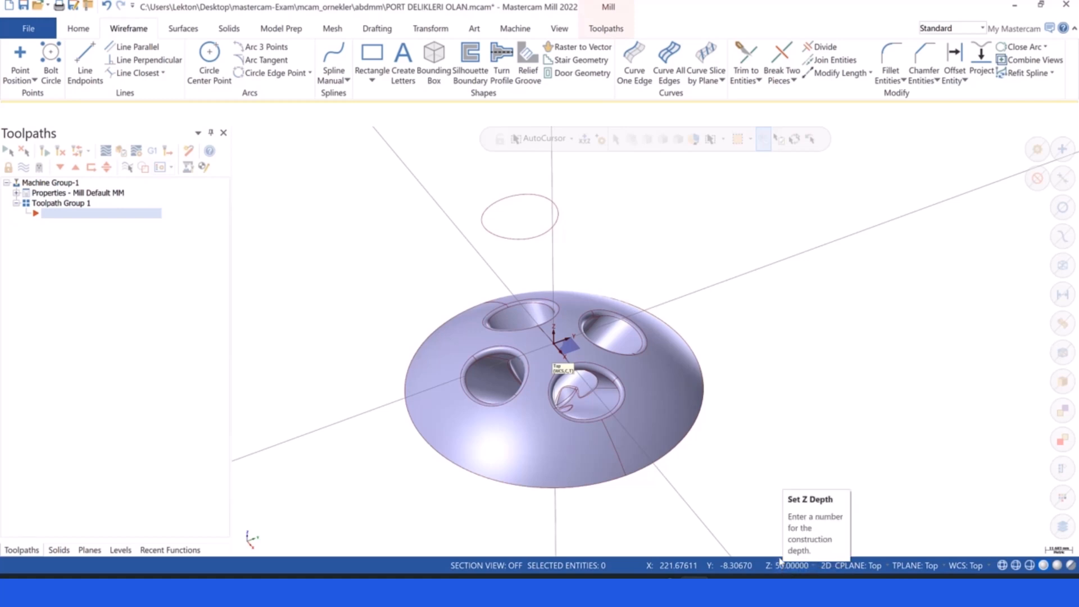
Step: Set the construction plane to Front
scroll(731, 287, "down", 1)
left_click(855, 566)
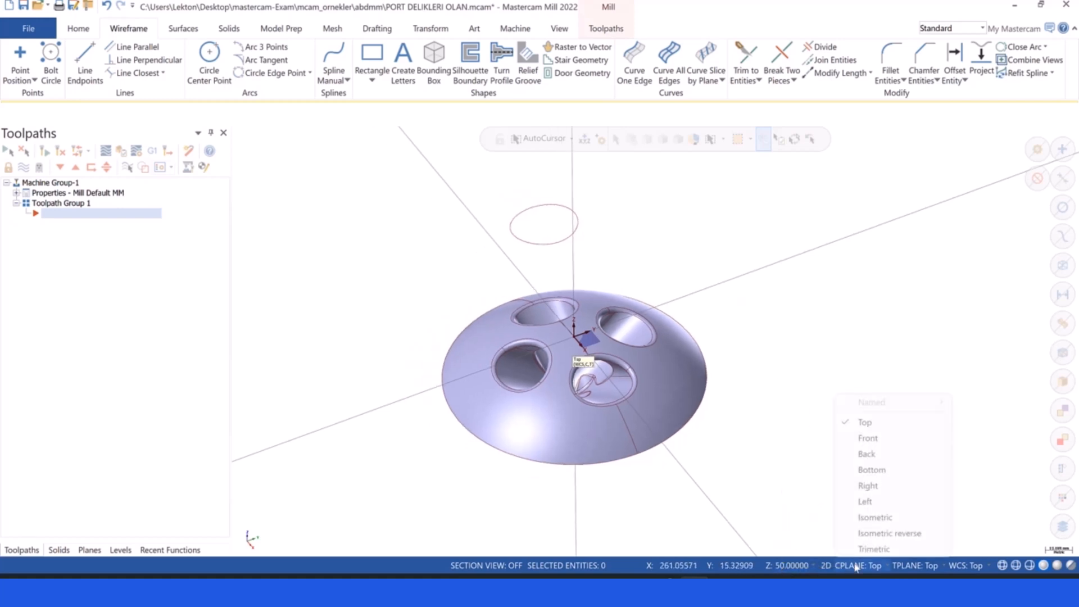
left_click(874, 439)
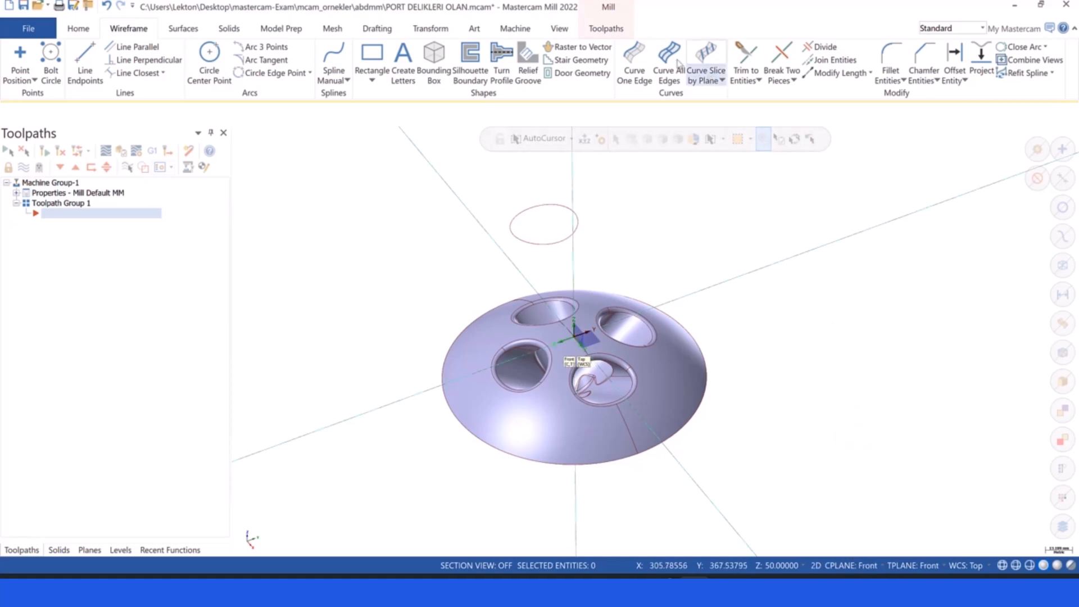
Step: Create a curve on the rim edge of the port hole on the negative Y side, in the Front plane at Z depth 50
left_click(646, 61)
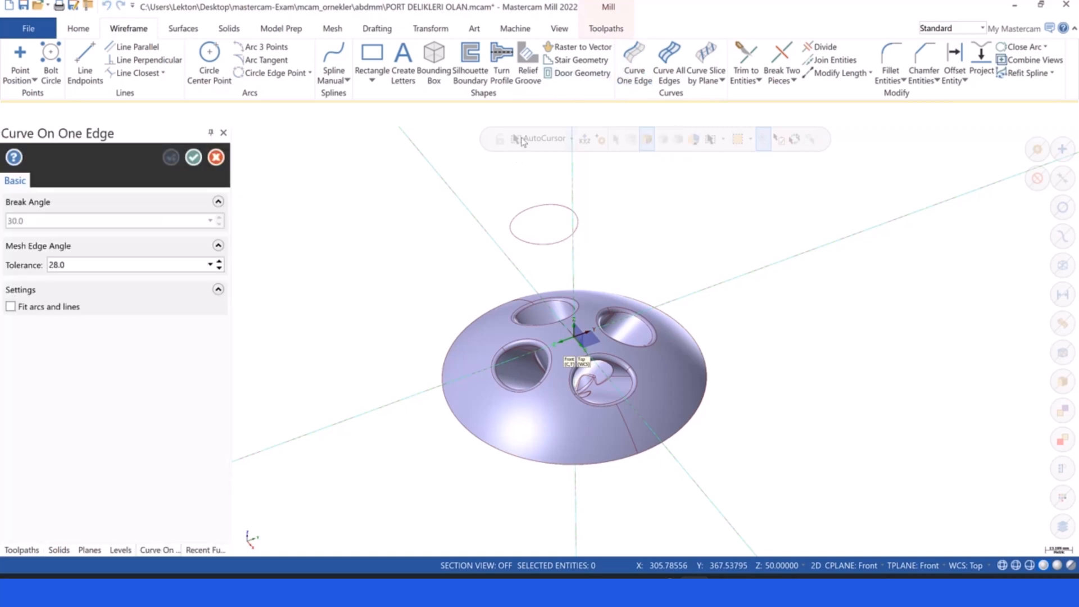
left_click(502, 374)
mouse_move(518, 436)
middle_mouse_down()
mouse_move(514, 398)
mouse_move(522, 438)
middle_mouse_up()
key("Return")
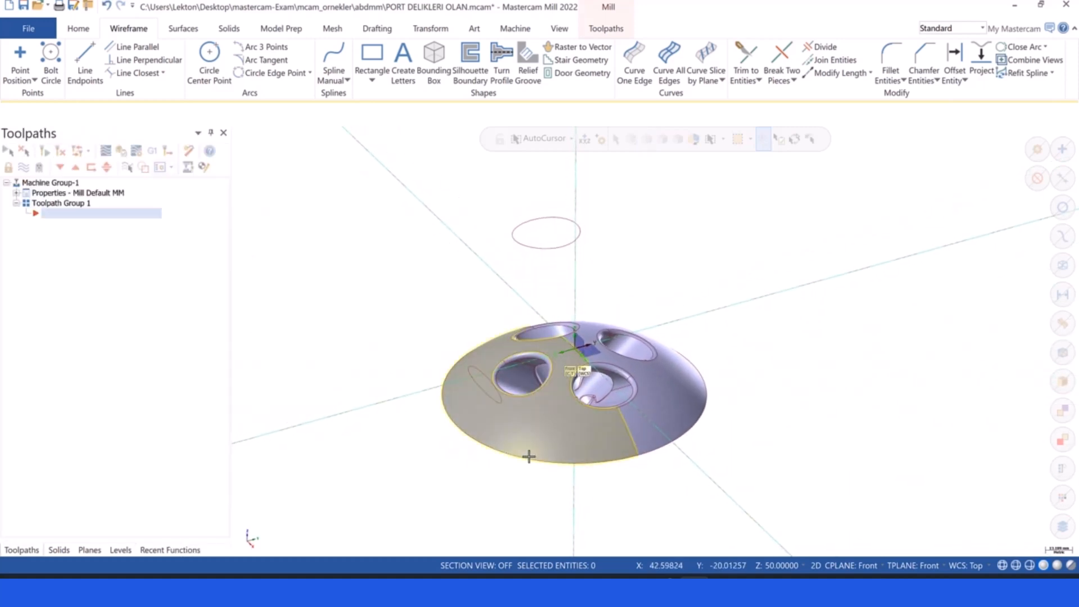
scroll(522, 443, "up", 3)
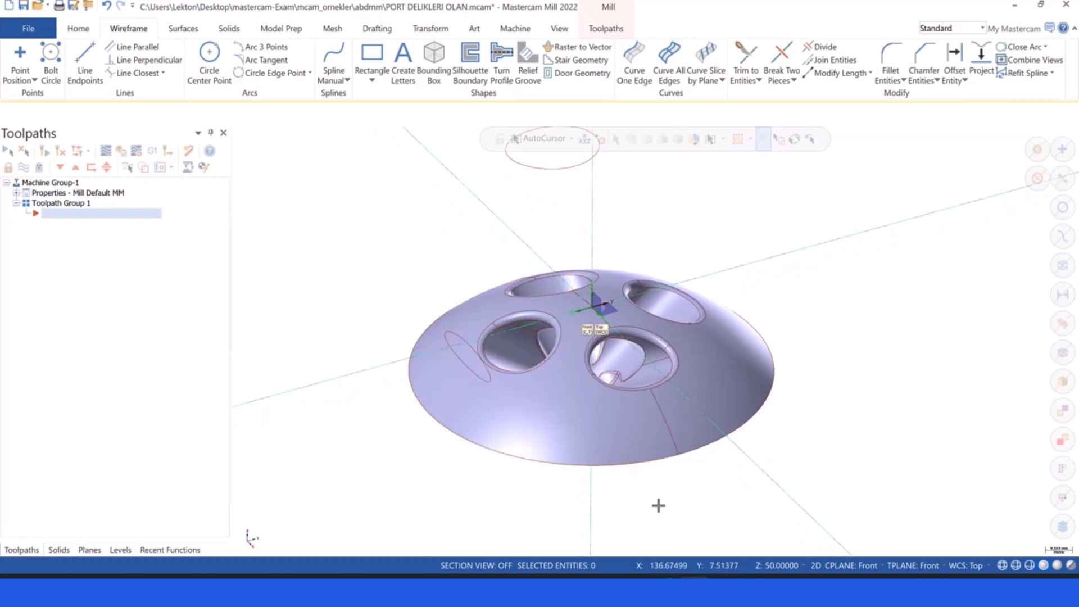
Step: Set the Z depth to 120 and delete the closed curve lying against the dome beside the negative Y port hole
left_click(775, 567)
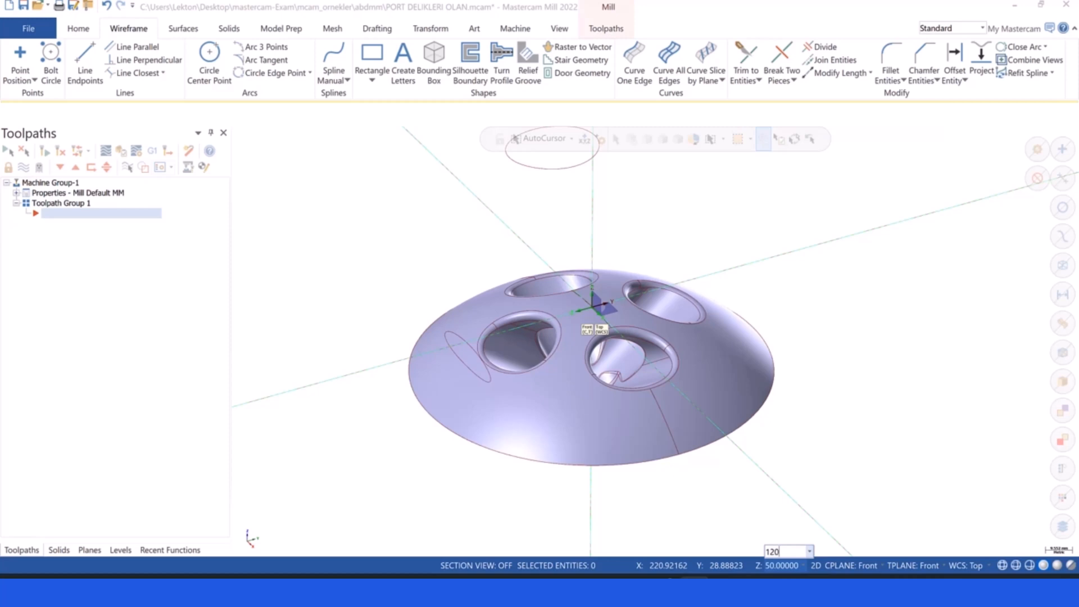
key("Return")
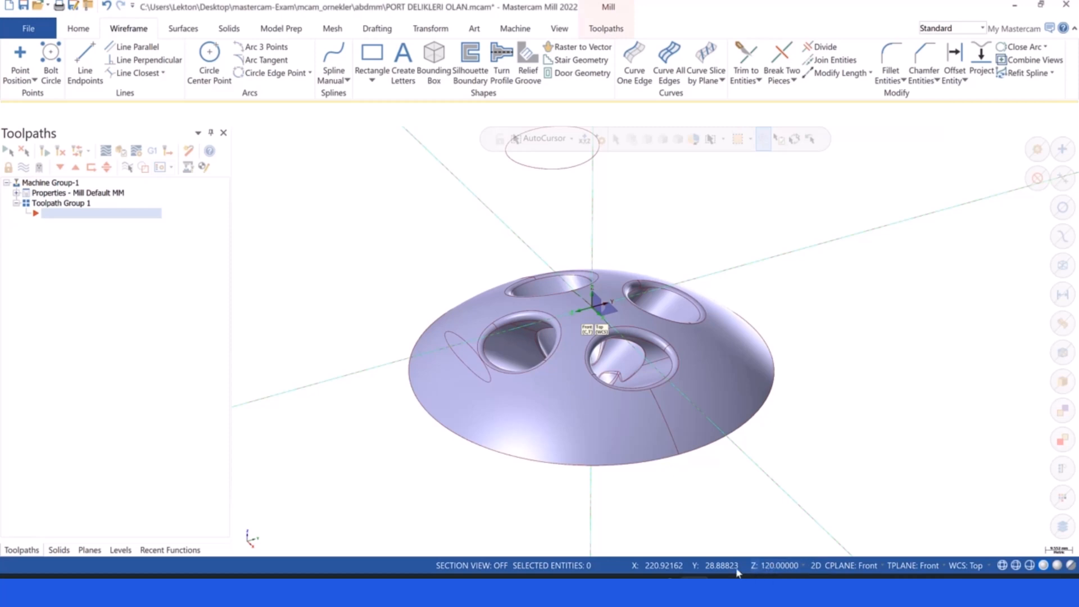
left_click(476, 353)
key("Delete")
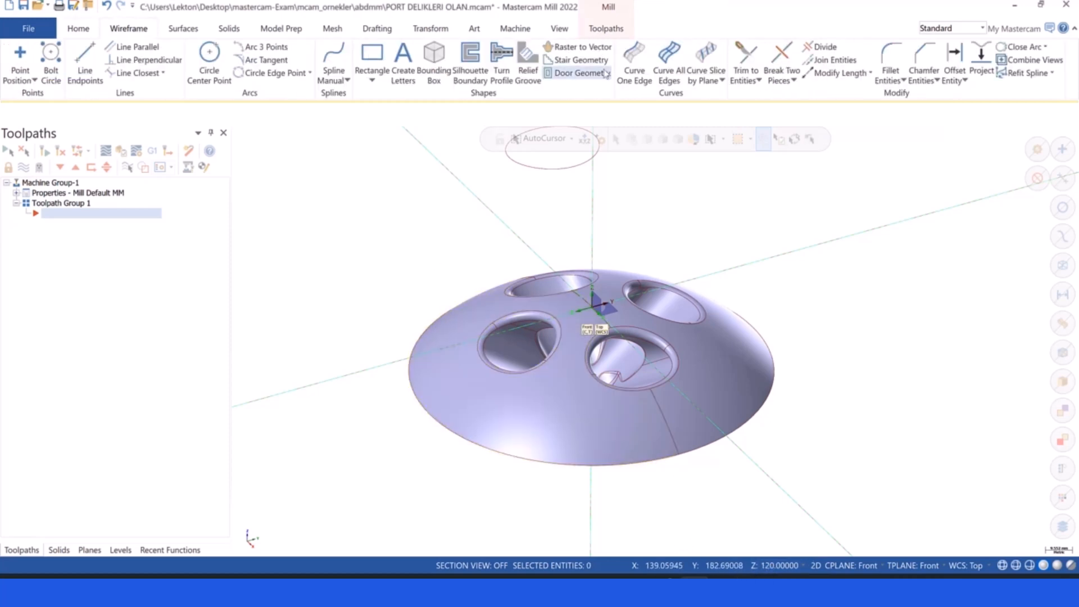
Step: Create a curve from the rim edge of the negative Y port hole in the Front plane at the current depth
left_click(634, 63)
left_click(469, 389)
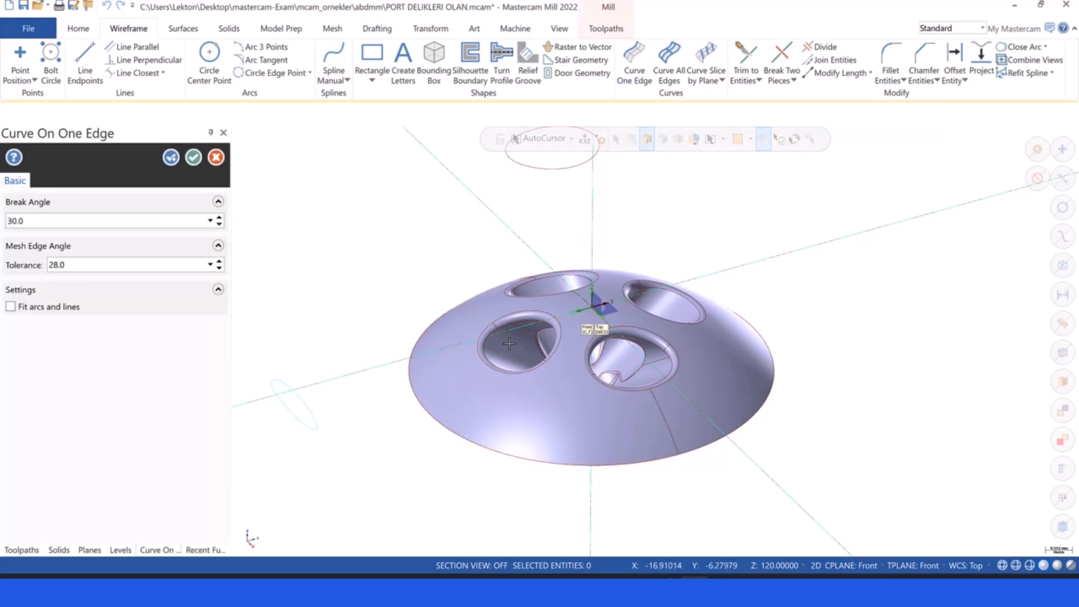
scroll(328, 305, "down", 1)
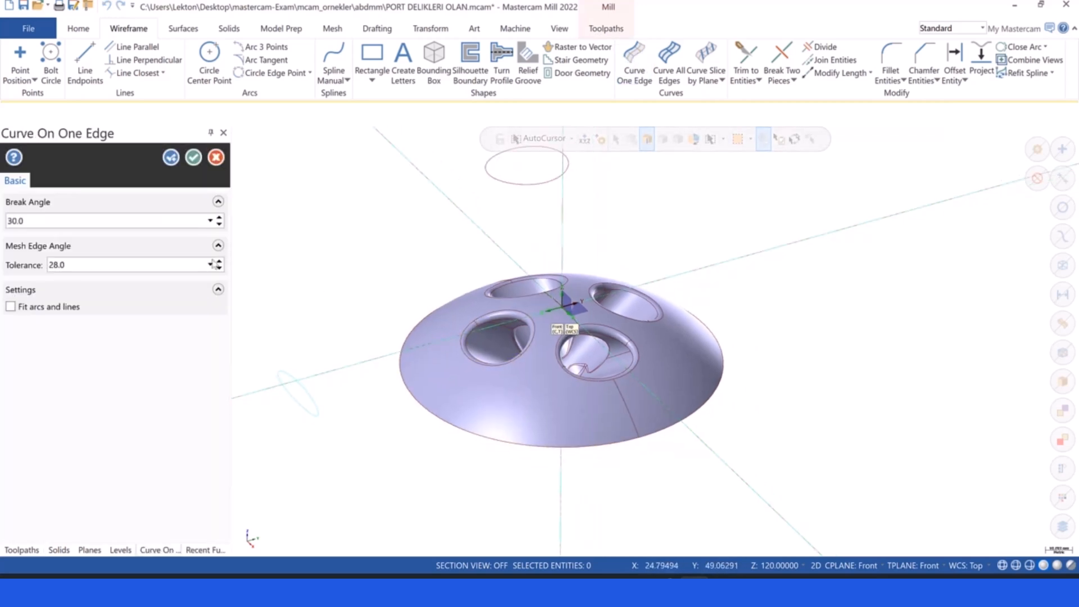
left_click(191, 163)
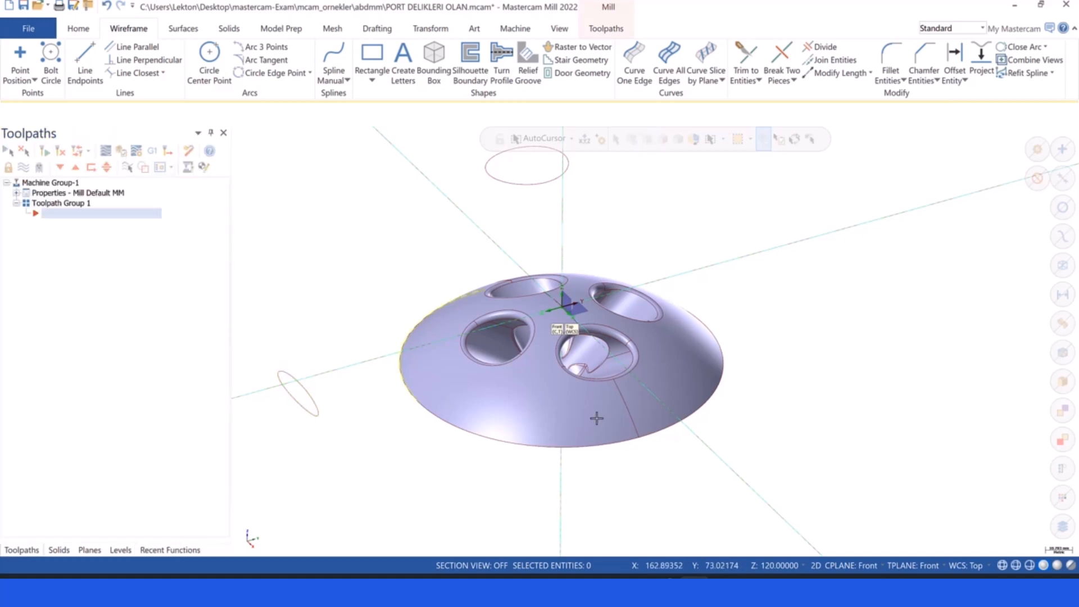
Step: Set the construction plane to Right and create curves from both rim edges of the port hole on the positive X side
left_click(851, 566)
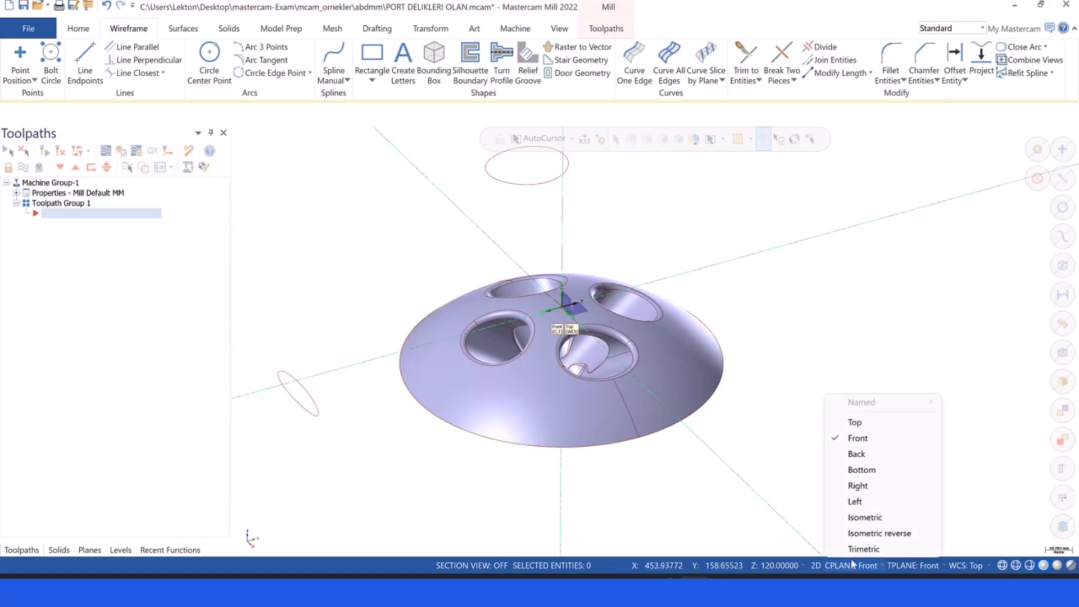
left_click(866, 487)
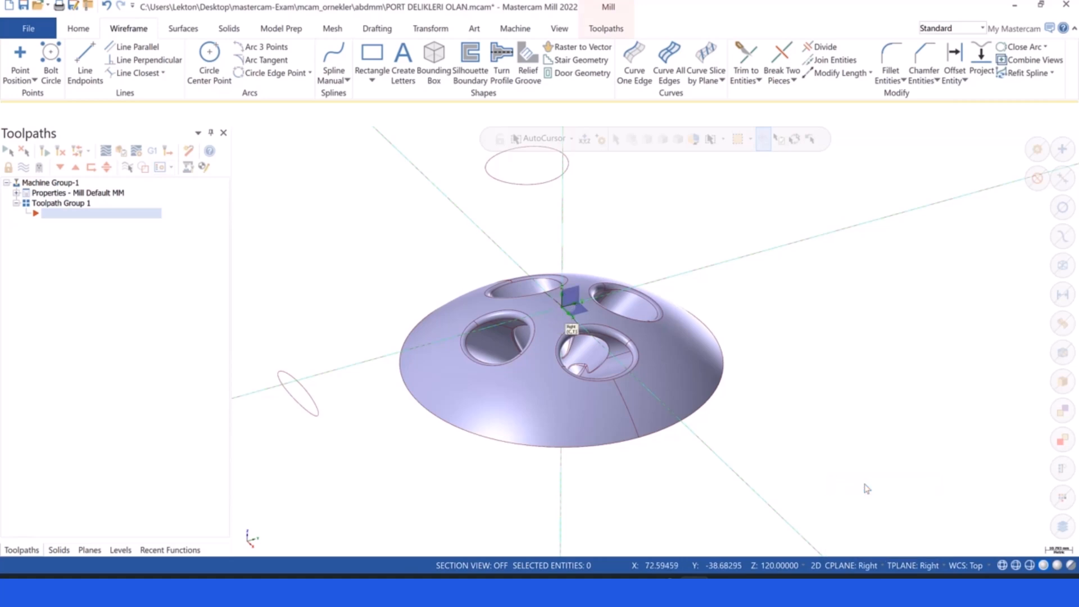
left_click(633, 60)
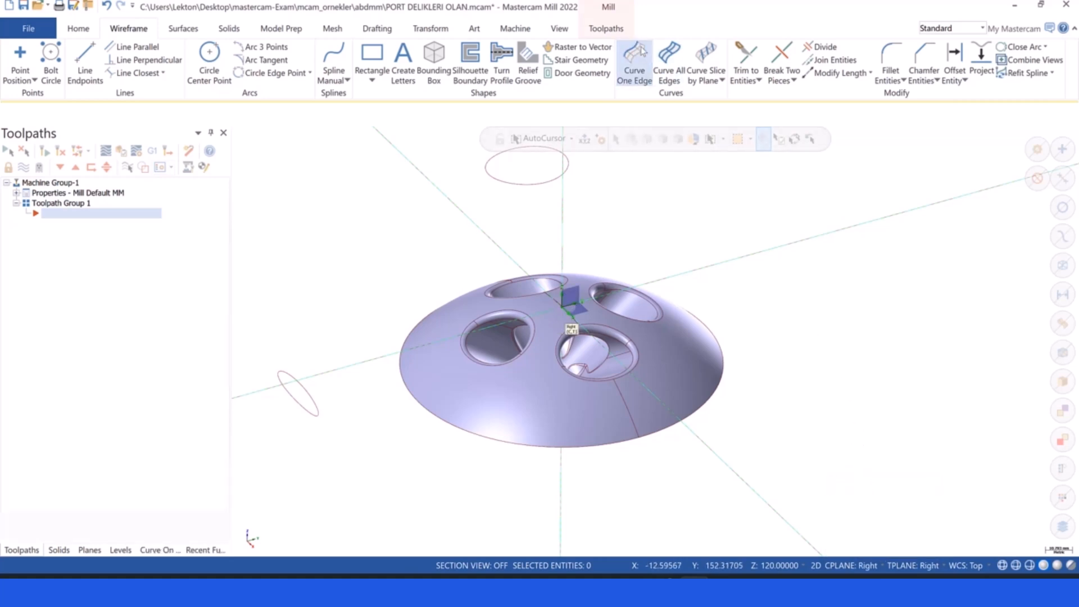
left_click(559, 382)
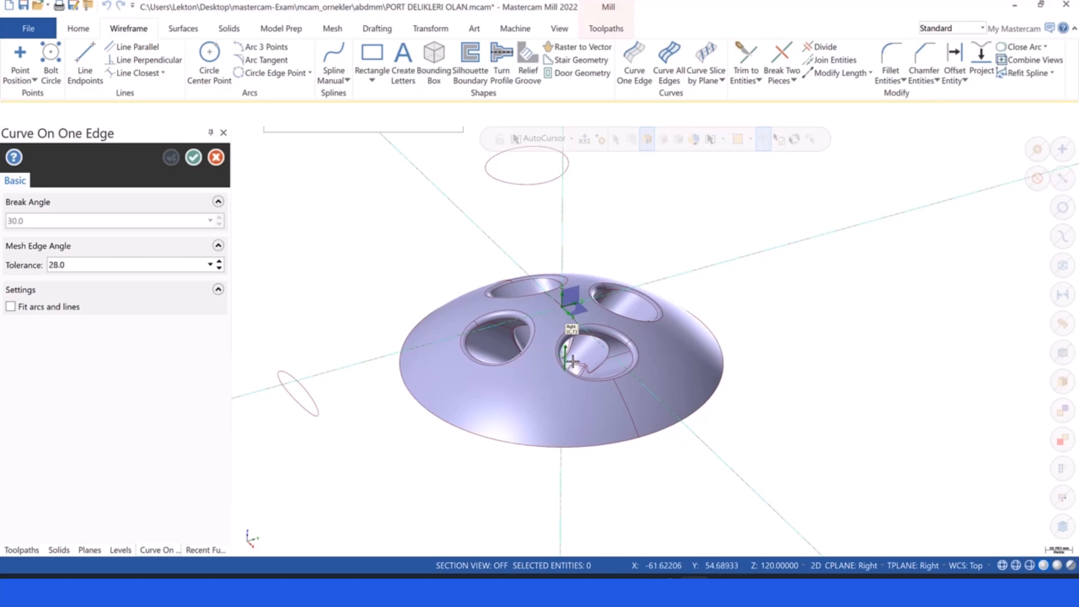
left_click(656, 358)
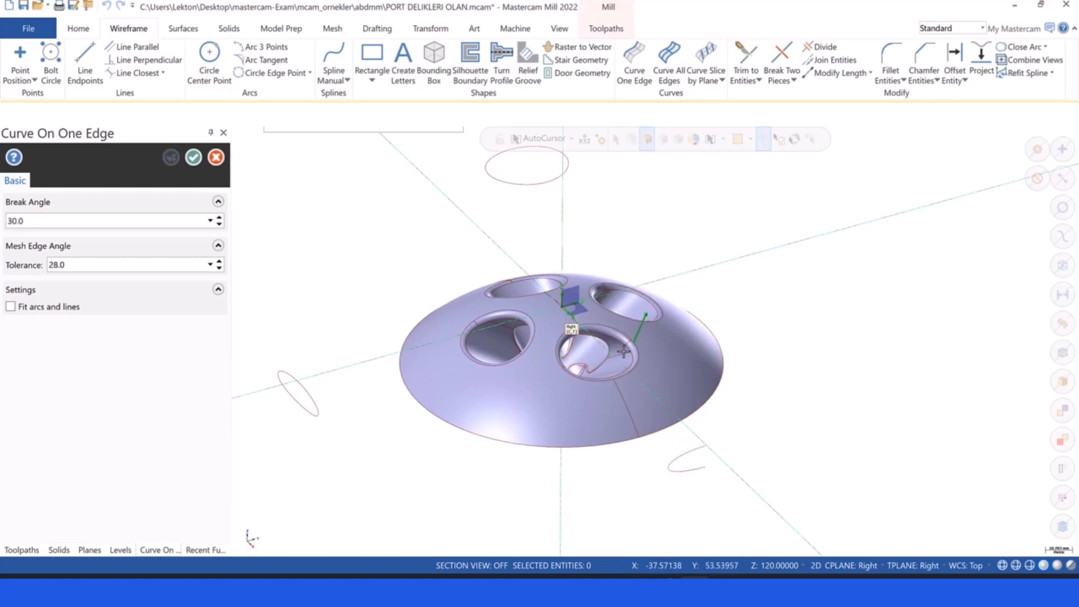
left_click(193, 157)
Step: Set the construction plane back to Top
left_click(836, 565)
left_click(869, 422)
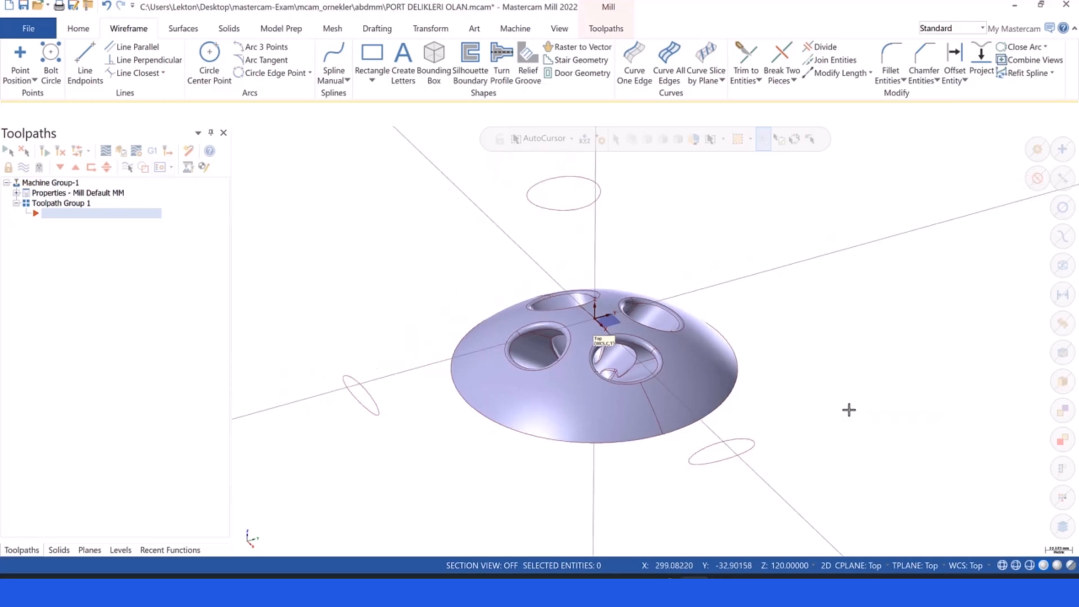
middle_click_drag(833, 385, 854, 406)
scroll(854, 407, "up", 1)
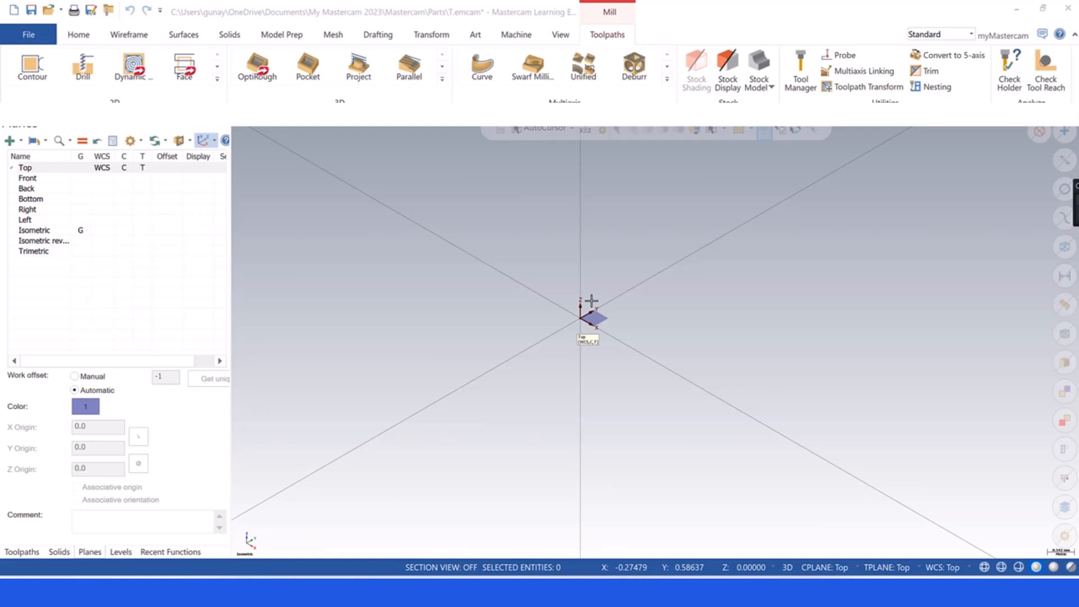
scroll(588, 306, "up", 1)
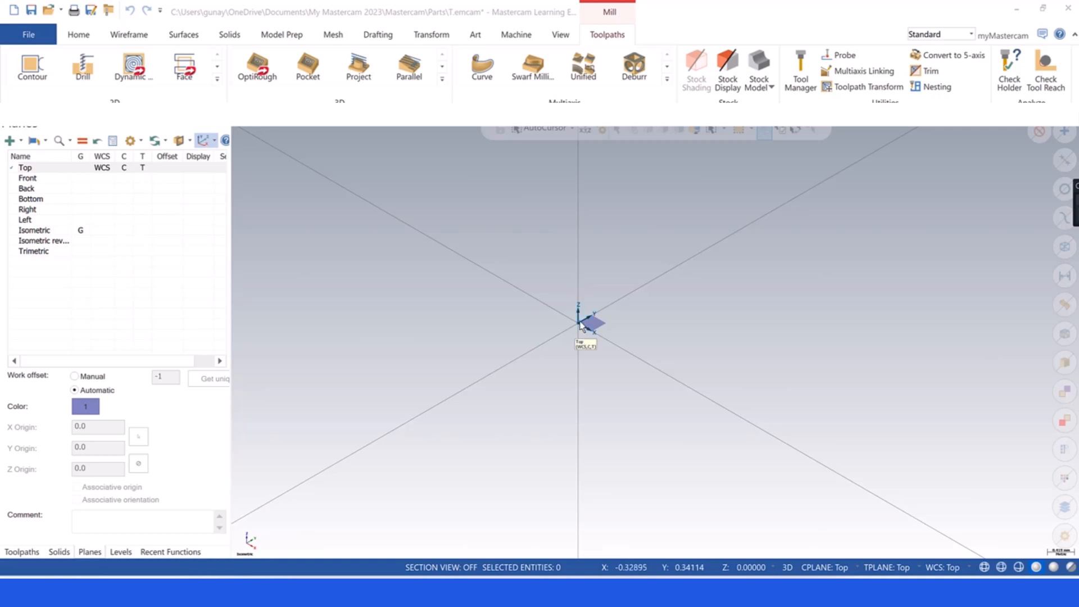
scroll(592, 333, "up", 2)
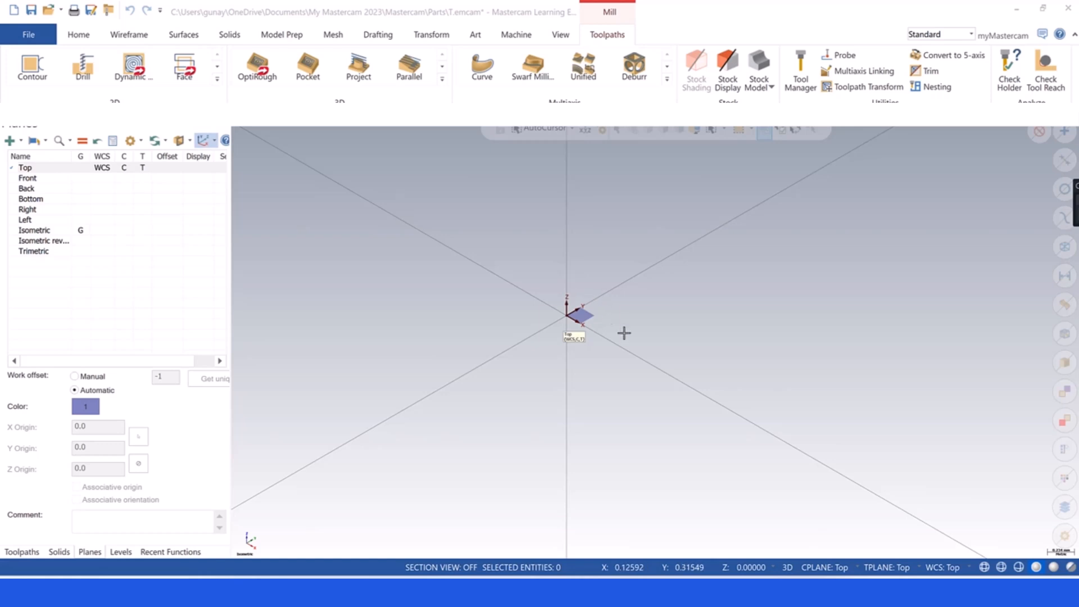
left_click(832, 568)
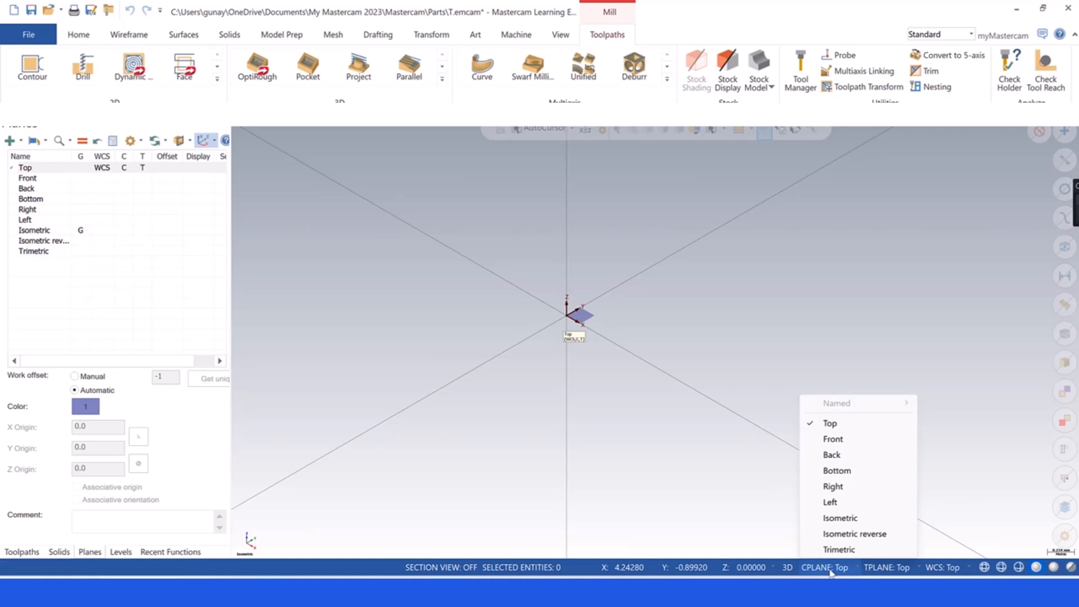
left_click(633, 387)
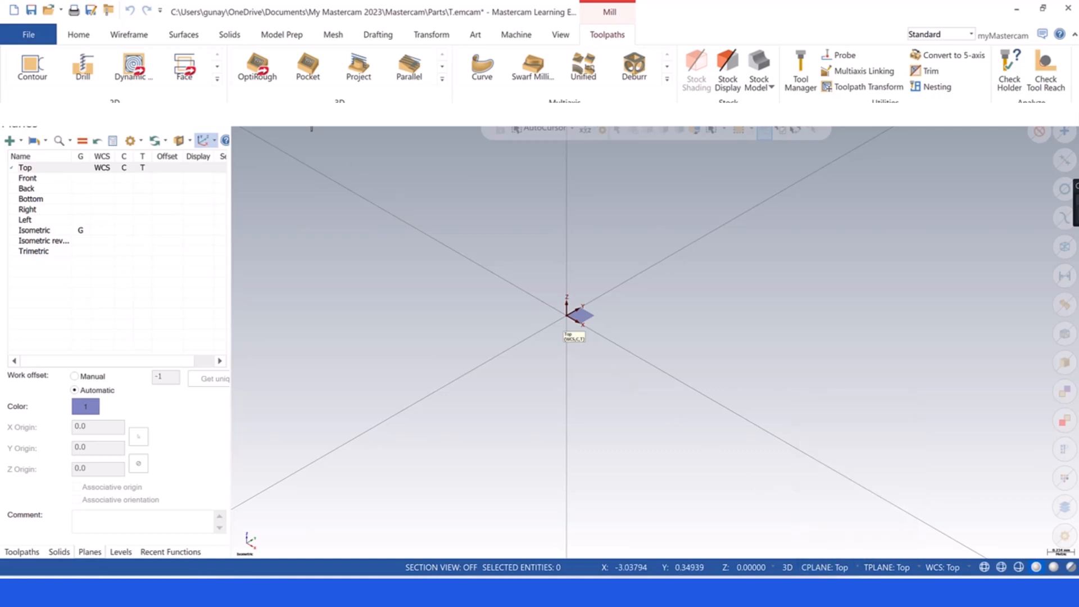
Step: Set up a rectangular shape anchored at its centre, with a width of 100 and a height of 50
left_click(127, 35)
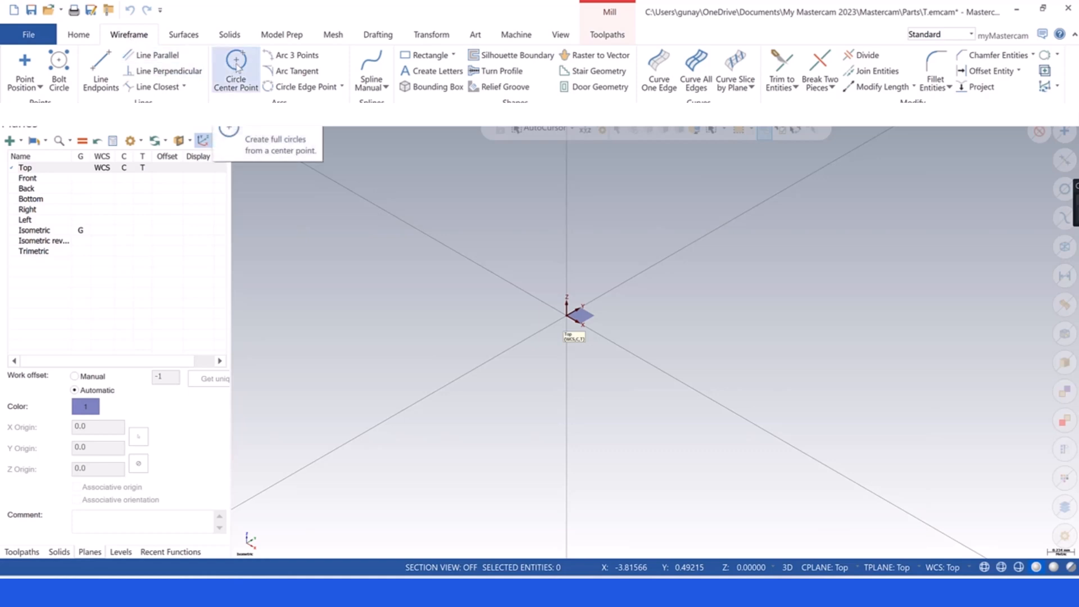
left_click(452, 56)
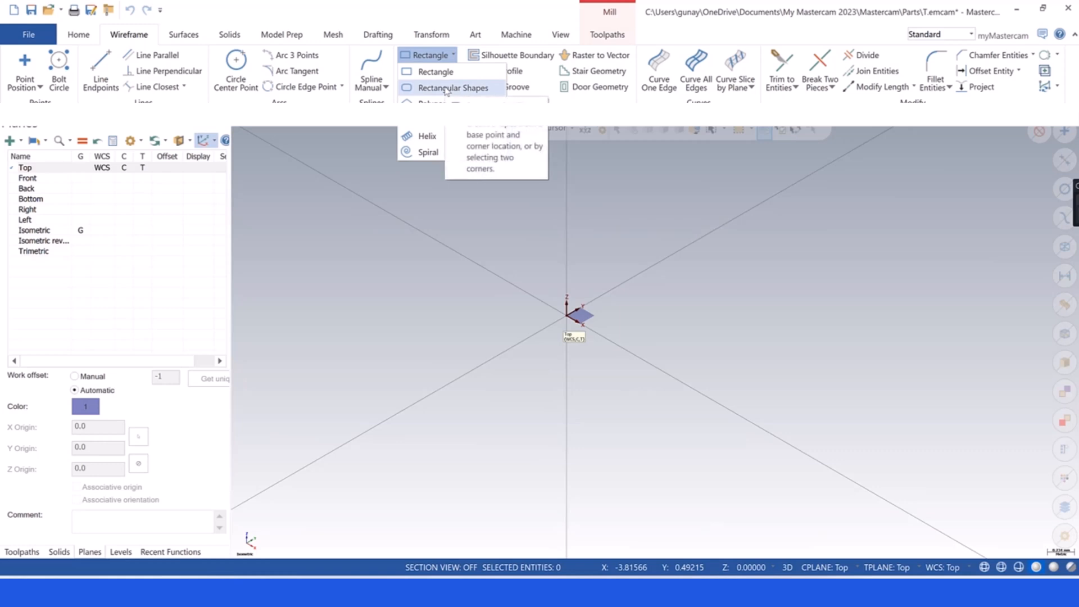
left_click(446, 88)
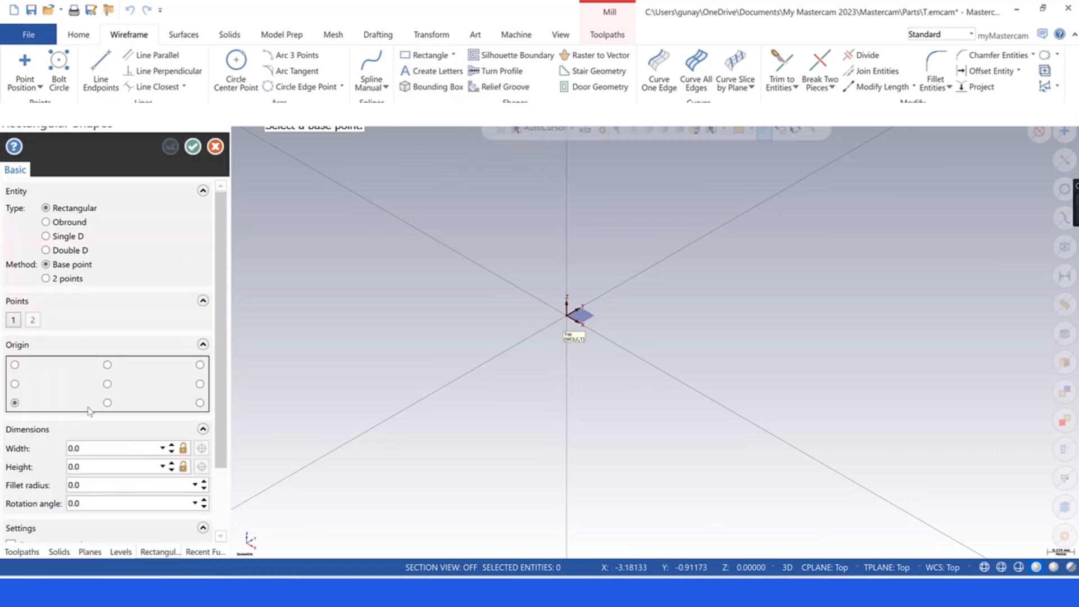
left_click(107, 384)
type("100.0")
left_click(81, 469)
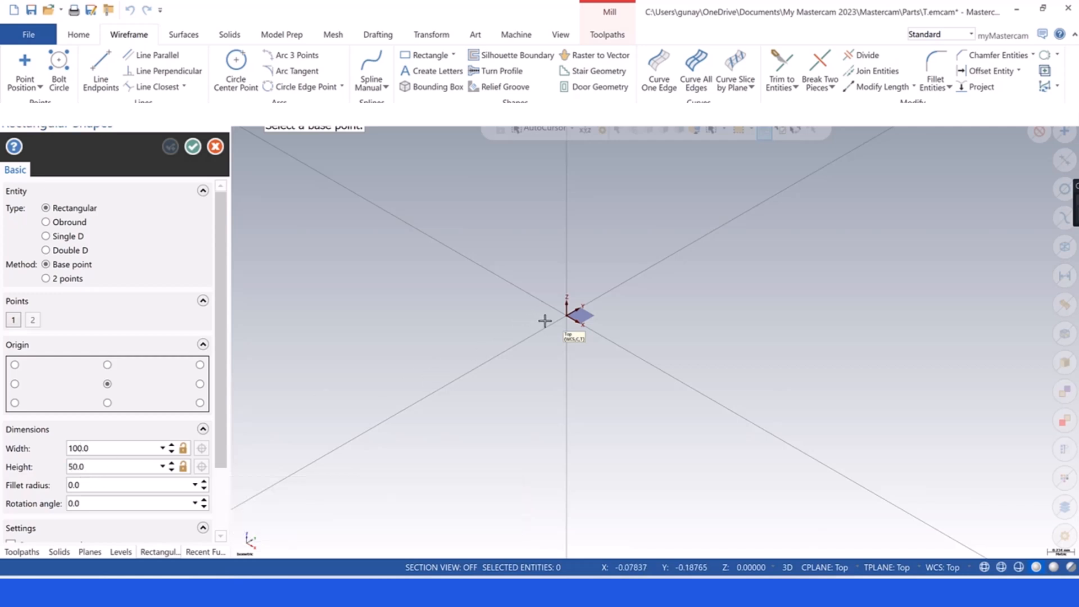
Step: Place the rectangular shape with its base point on the origin and accept it
scroll(465, 332, "down", 4)
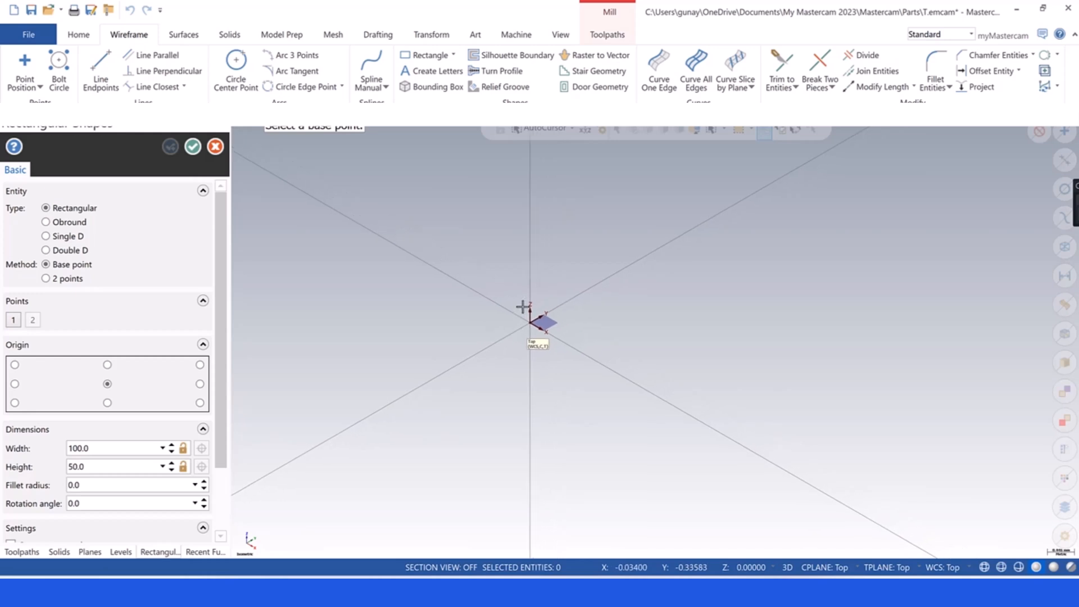
scroll(589, 340, "down", 2)
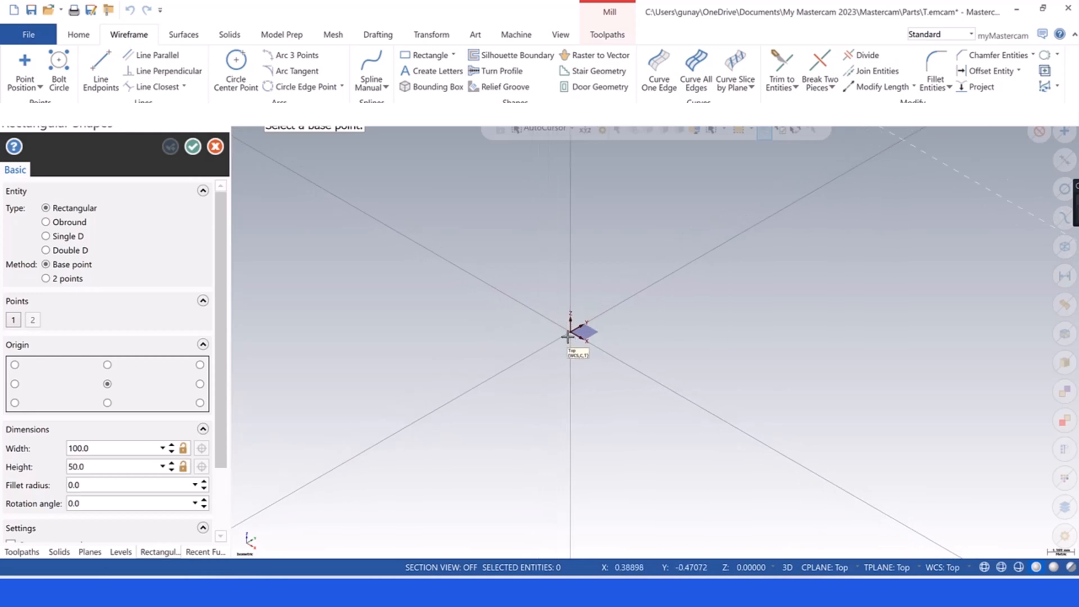
scroll(579, 337, "down", 3)
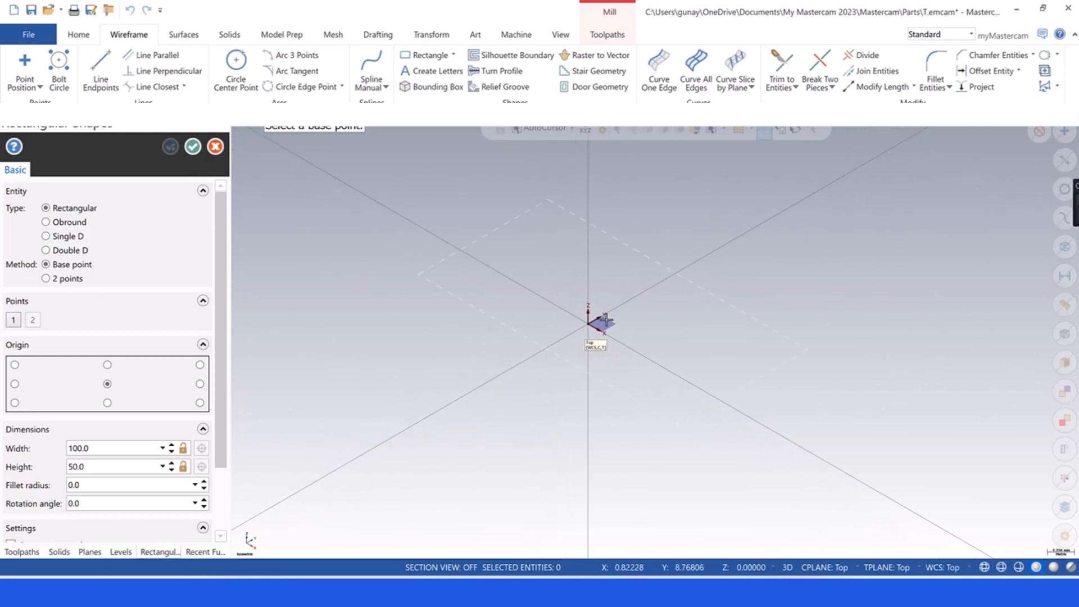
left_click(590, 325)
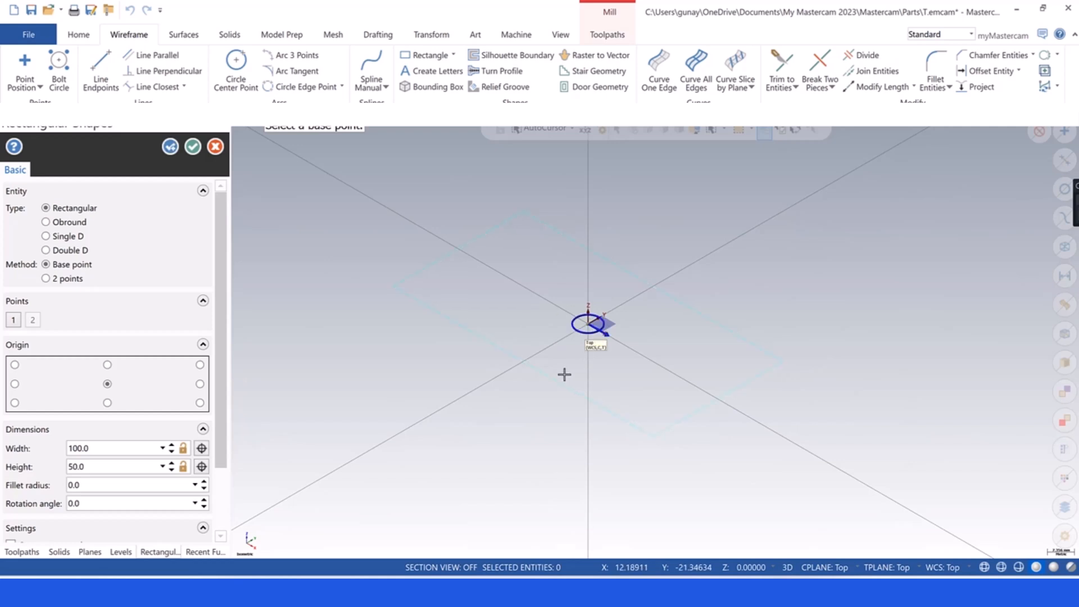
scroll(557, 330, "up", 2)
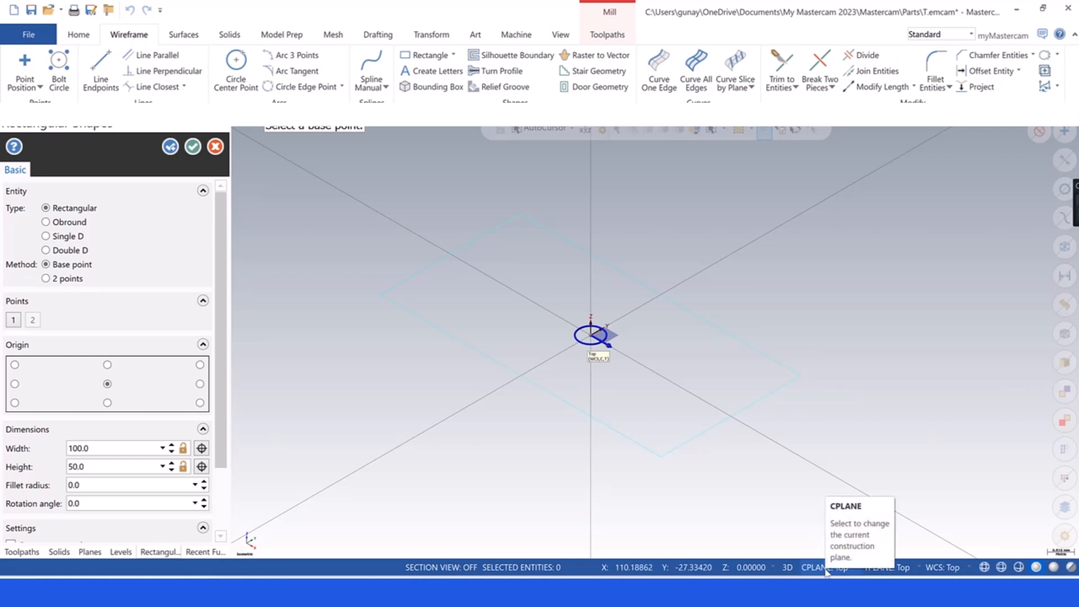
left_click(193, 147)
Step: Switch the construction mode to 2D and set the Z depth to 50
scroll(715, 367, "down", 1)
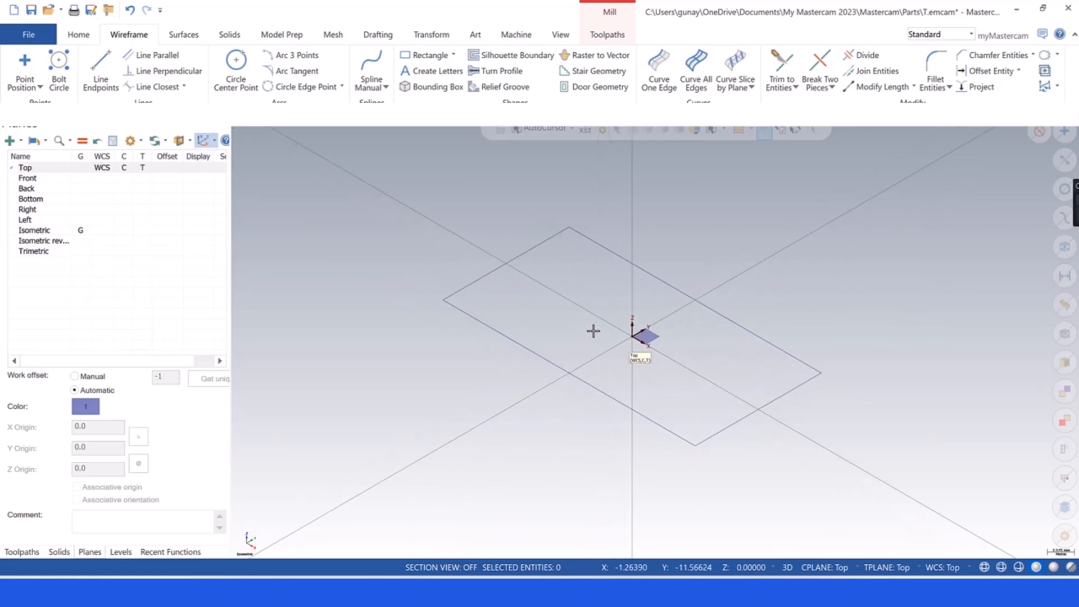
middle_click_drag(585, 289, 593, 313)
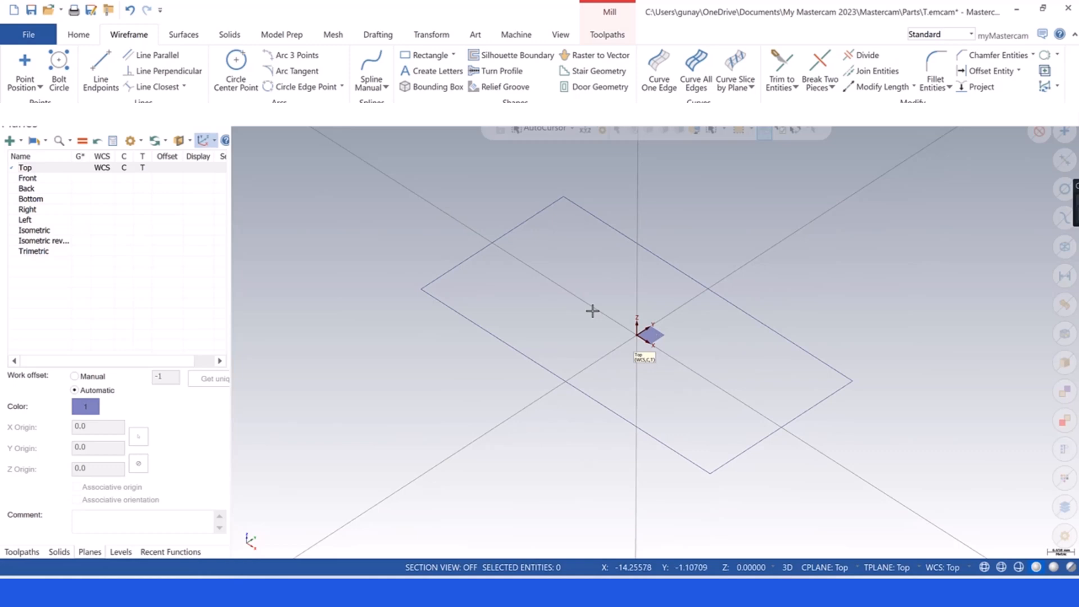
left_click(787, 569)
left_click(787, 568)
left_click(750, 571)
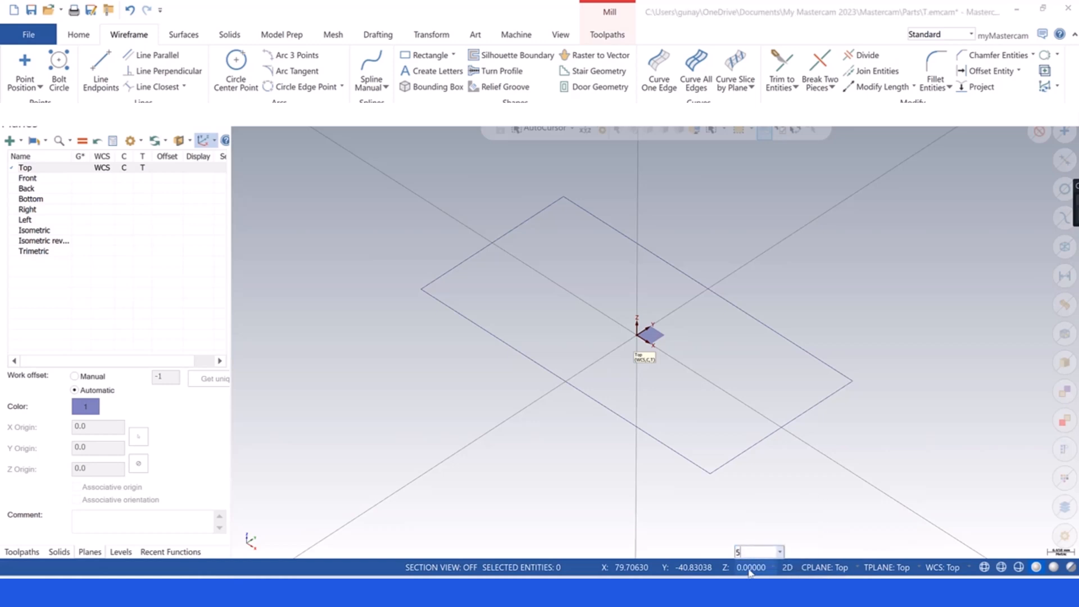
key("Return")
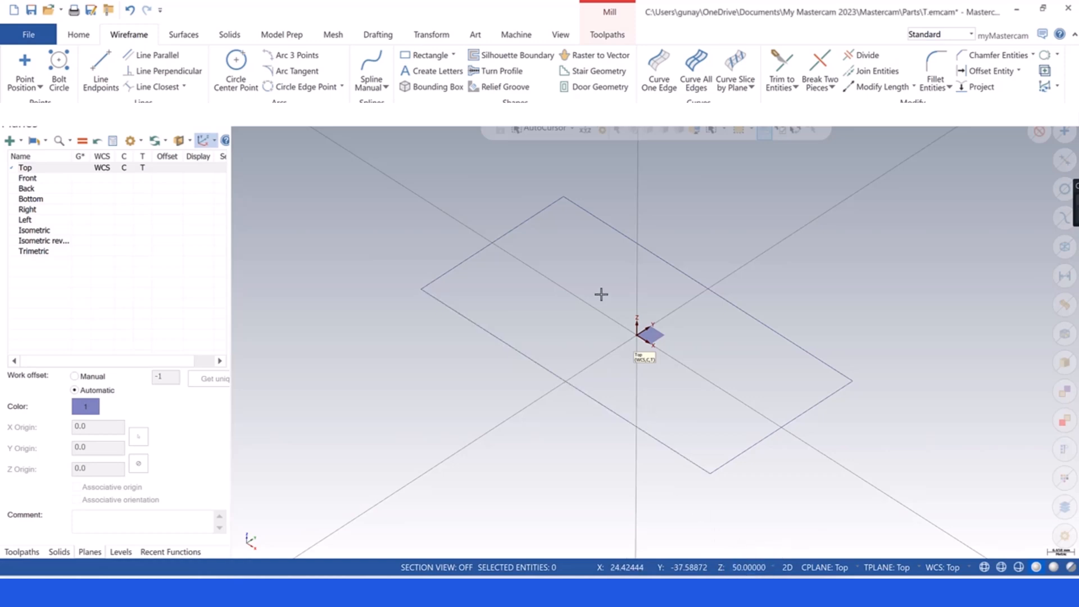
Step: Create a 100 by 50 rectangular shape from its centre at X0 Y0, at the current Z depth above the first rectangle
left_click(453, 55)
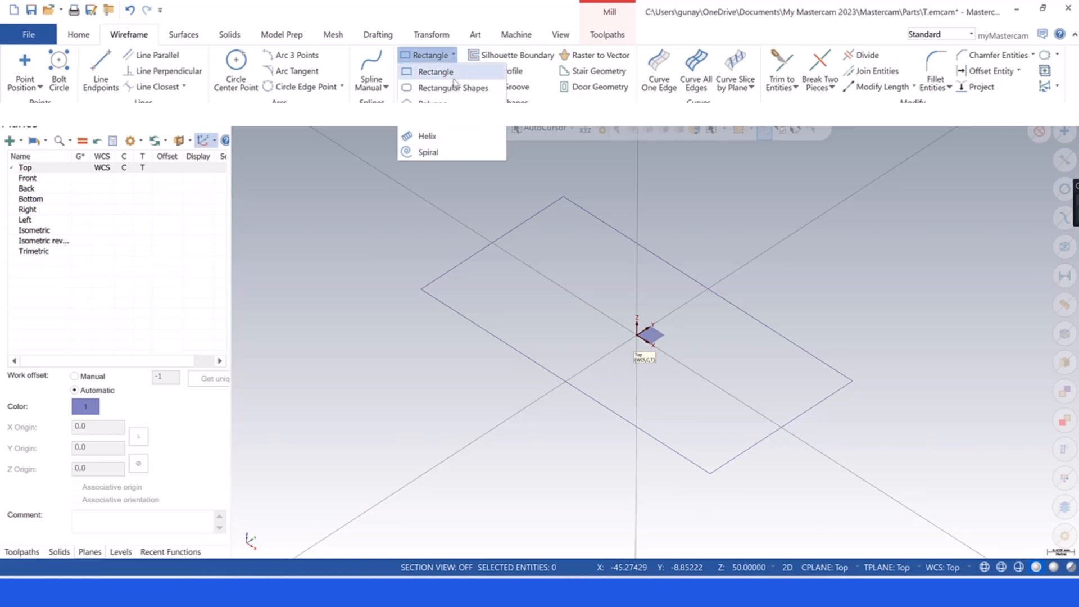
left_click(453, 88)
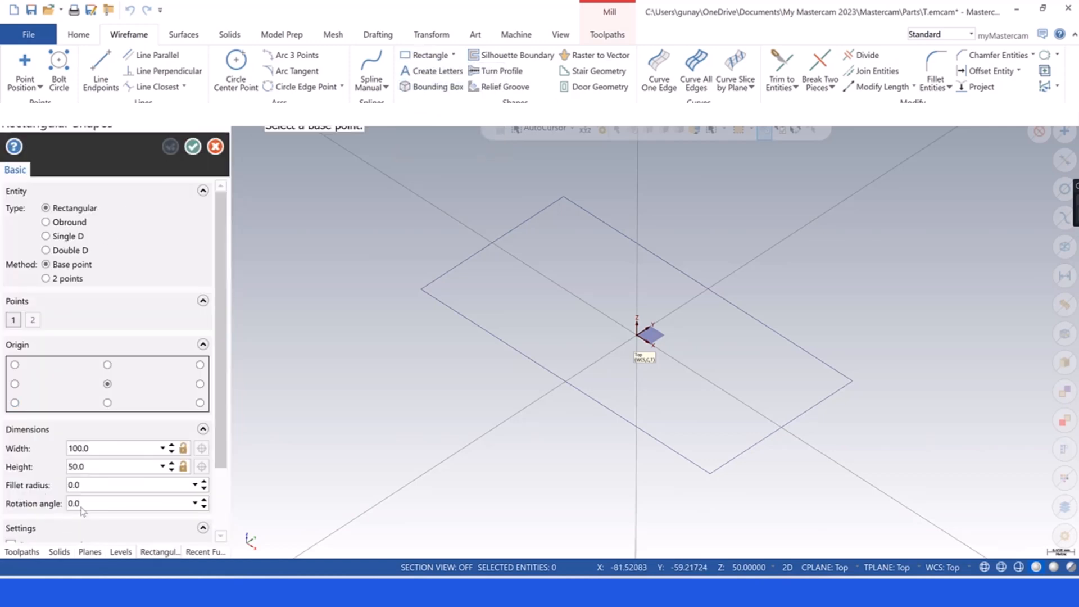
left_click(100, 453)
left_click(99, 468)
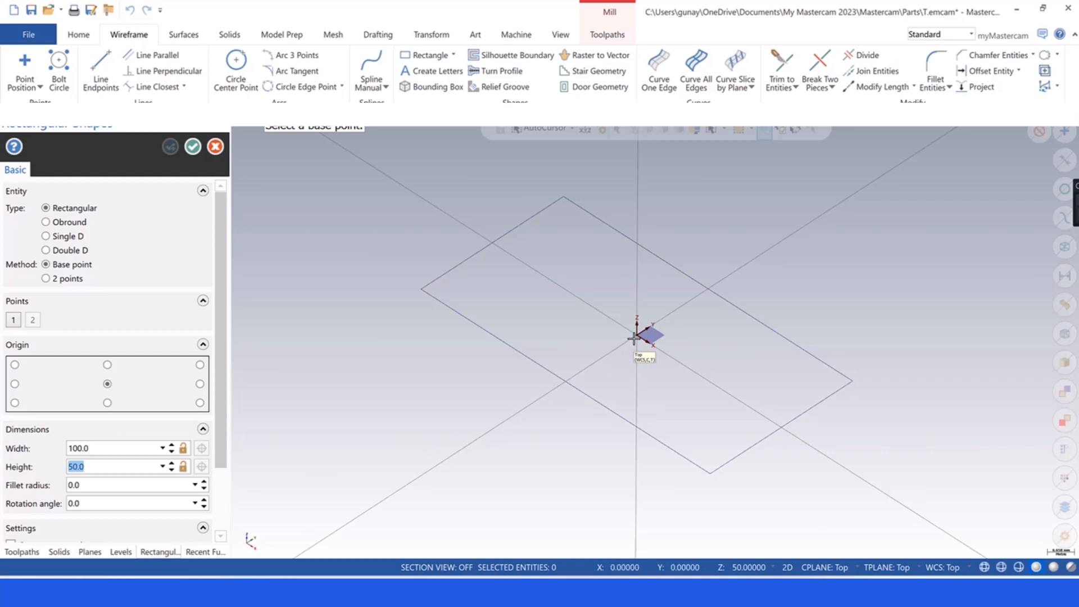
left_click(634, 337)
middle_click_drag(505, 464, 504, 392)
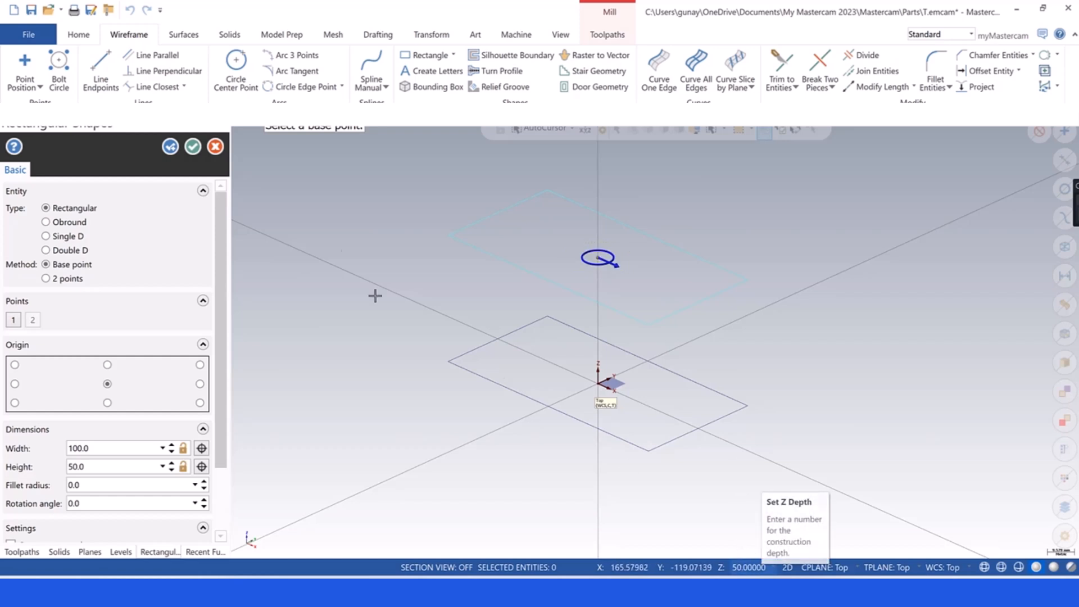
left_click(193, 147)
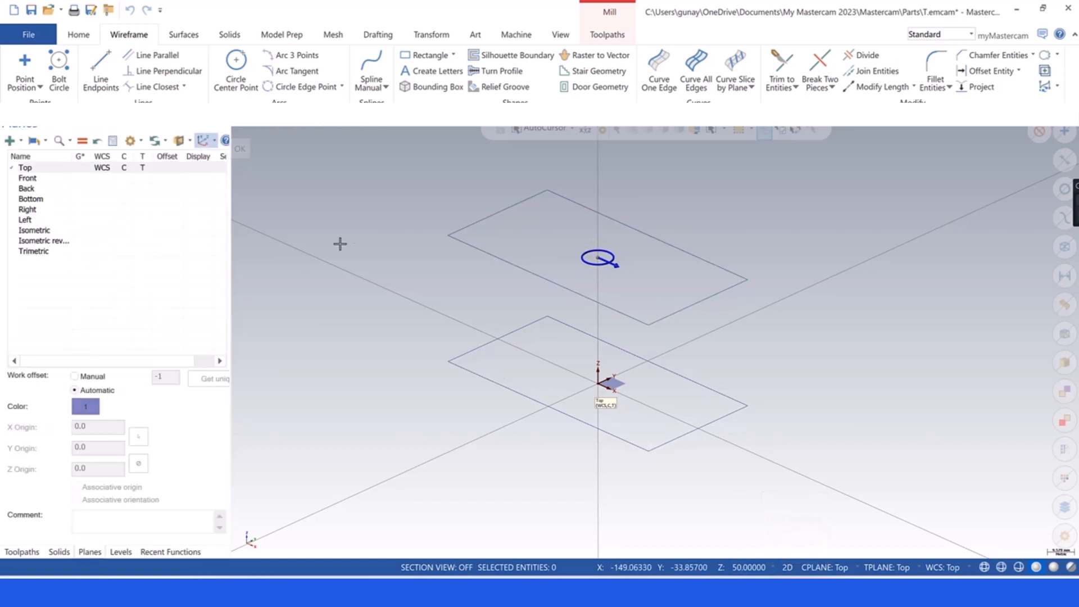
Step: Set the construction Z depth to -25
scroll(503, 236, "down", 2)
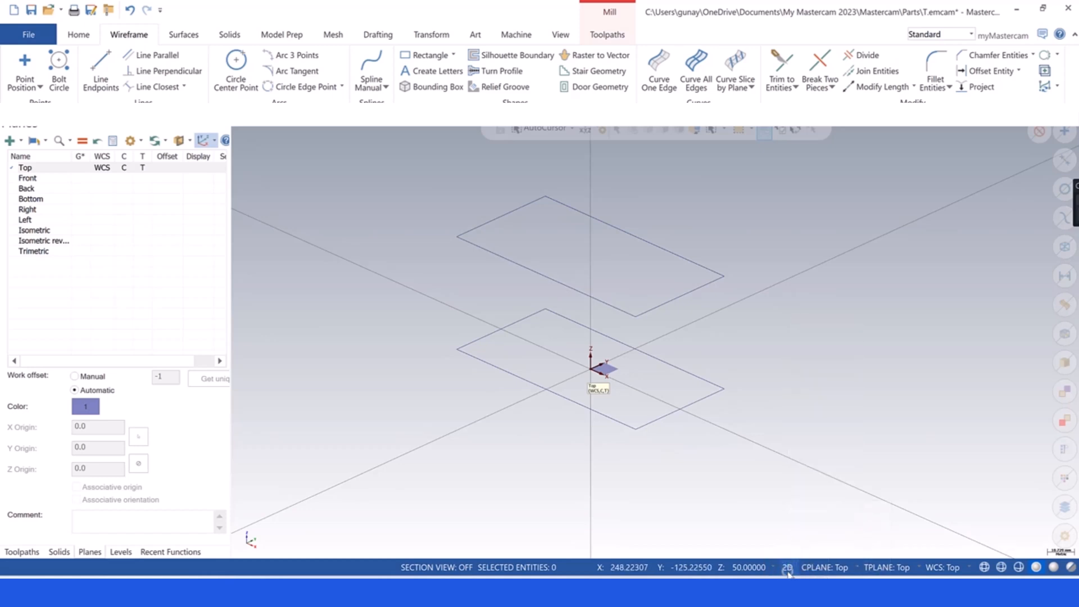
left_click(749, 567)
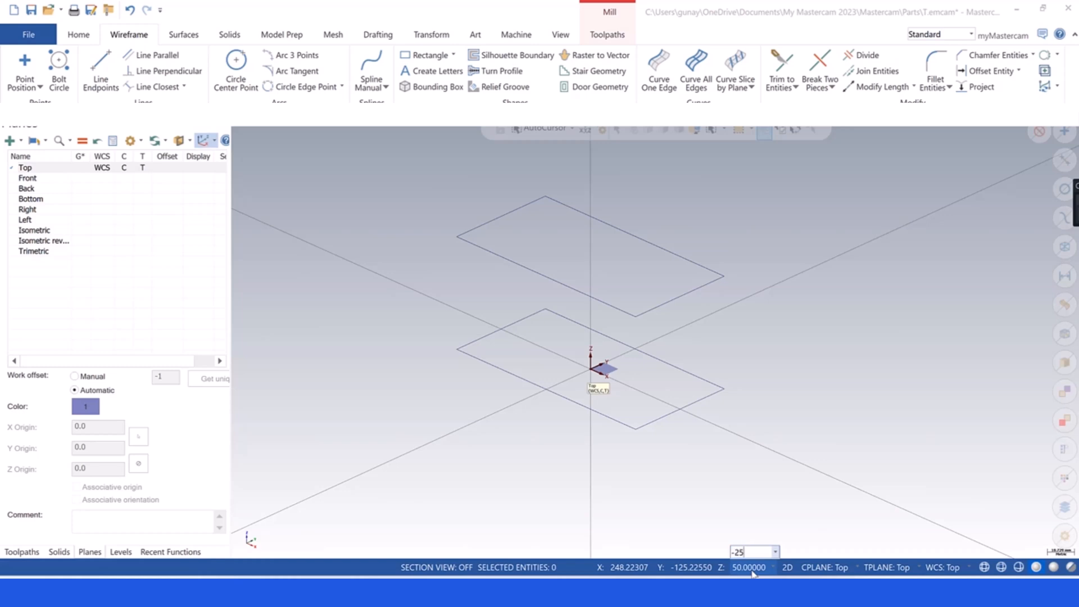
key("Return")
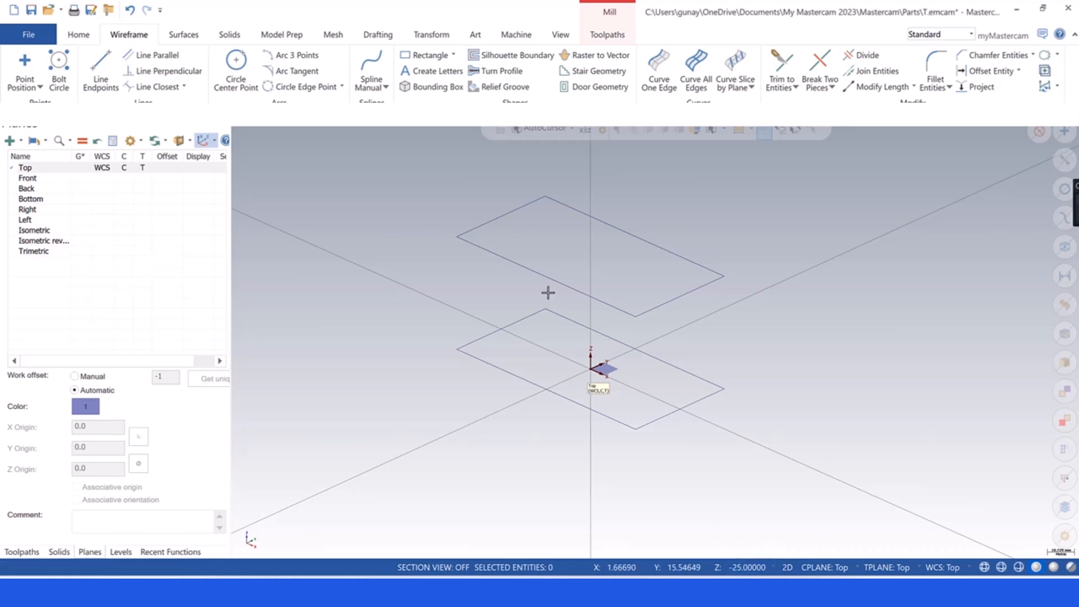
Step: Draw a rectangular shape about 110 by 41 centred at X0 Y0, below the first rectangle
left_click(453, 57)
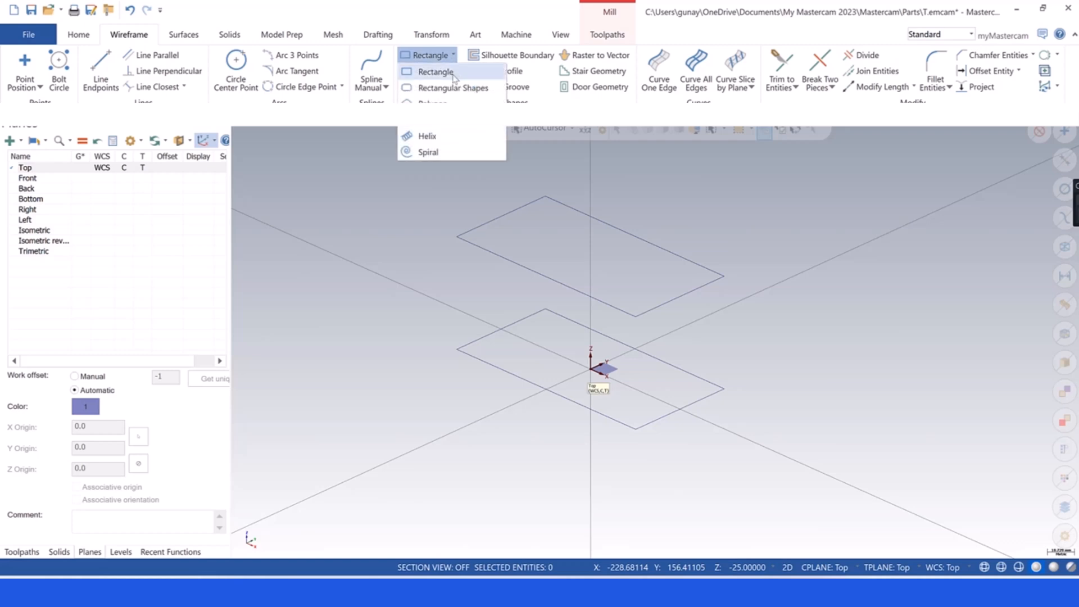
left_click(452, 87)
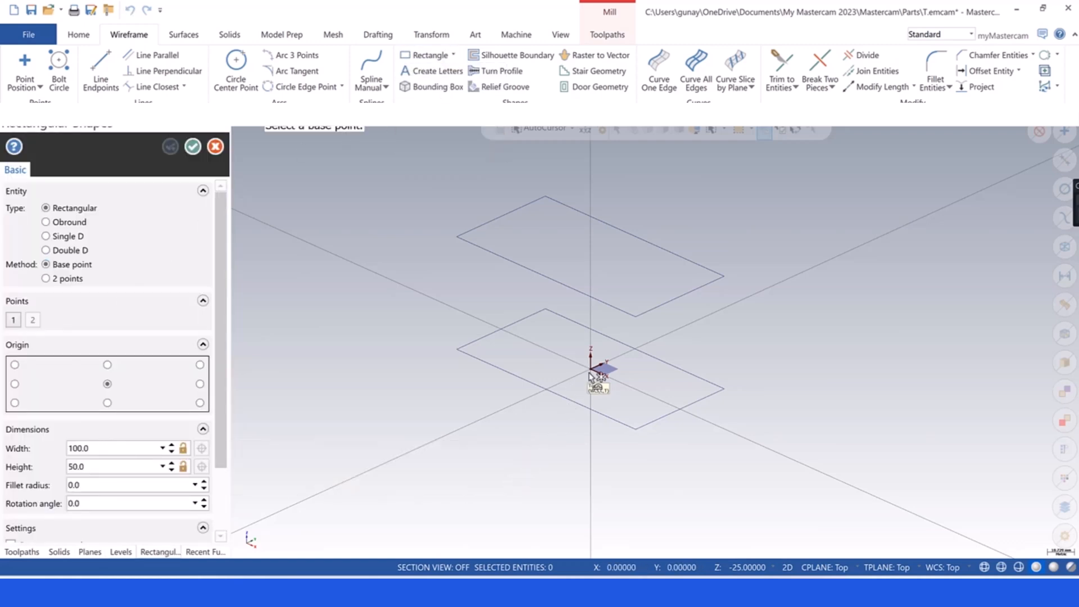
left_click(588, 371)
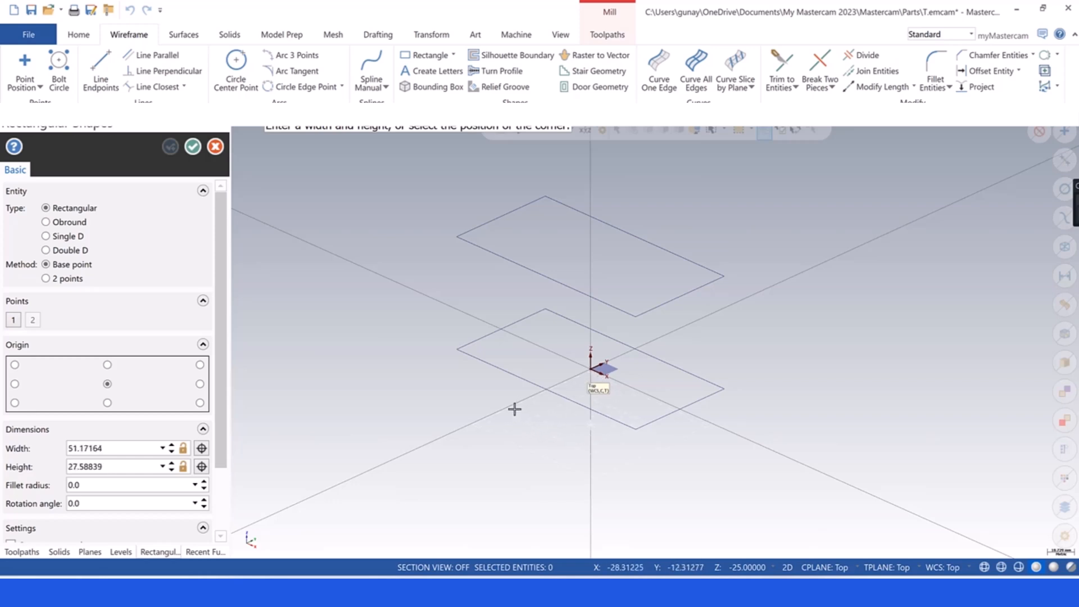
left_click(456, 397)
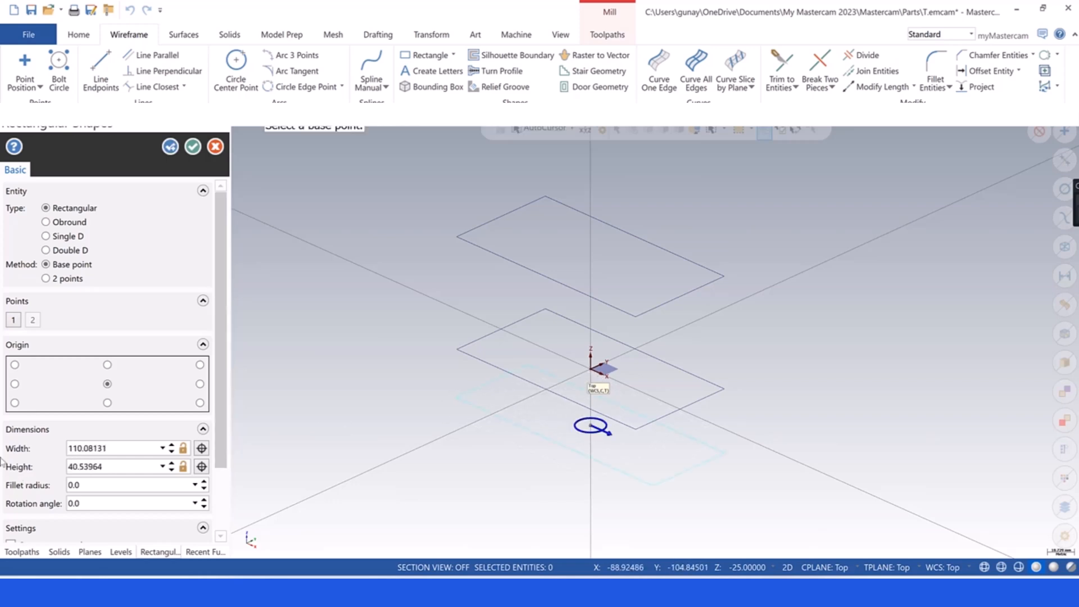
Step: Set the new rectangle's width to 100 and height to 50, and accept the shape
left_click(109, 448)
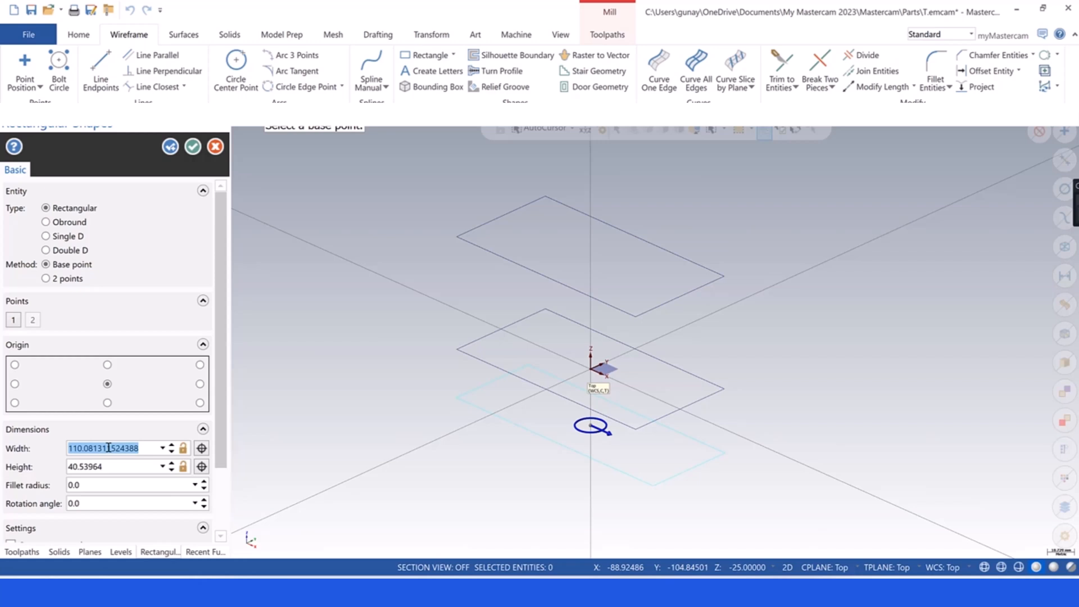
type("100")
left_click(118, 461)
type("50")
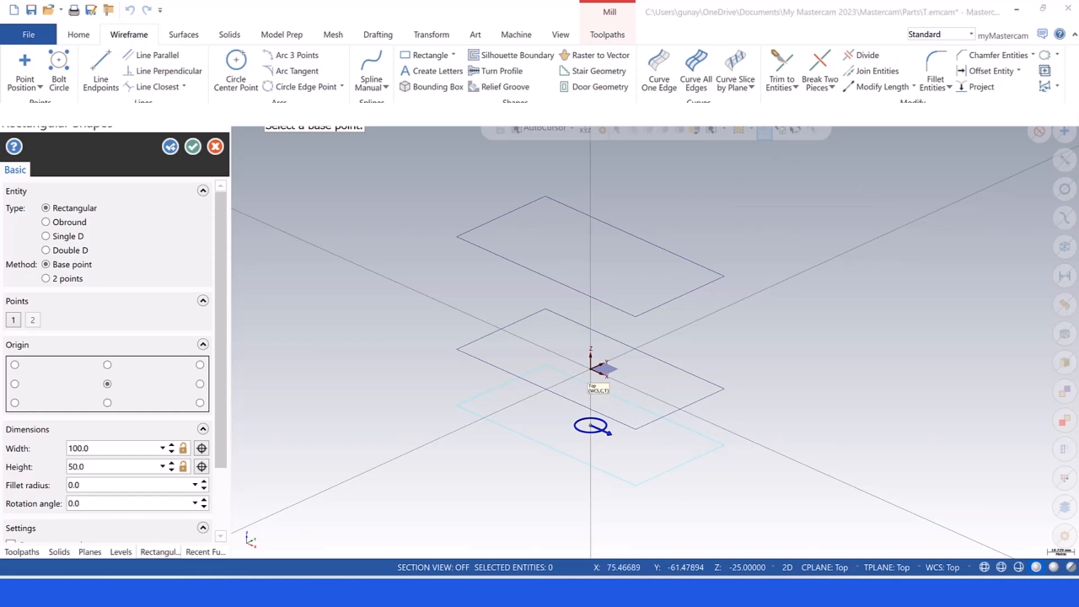
left_click(193, 147)
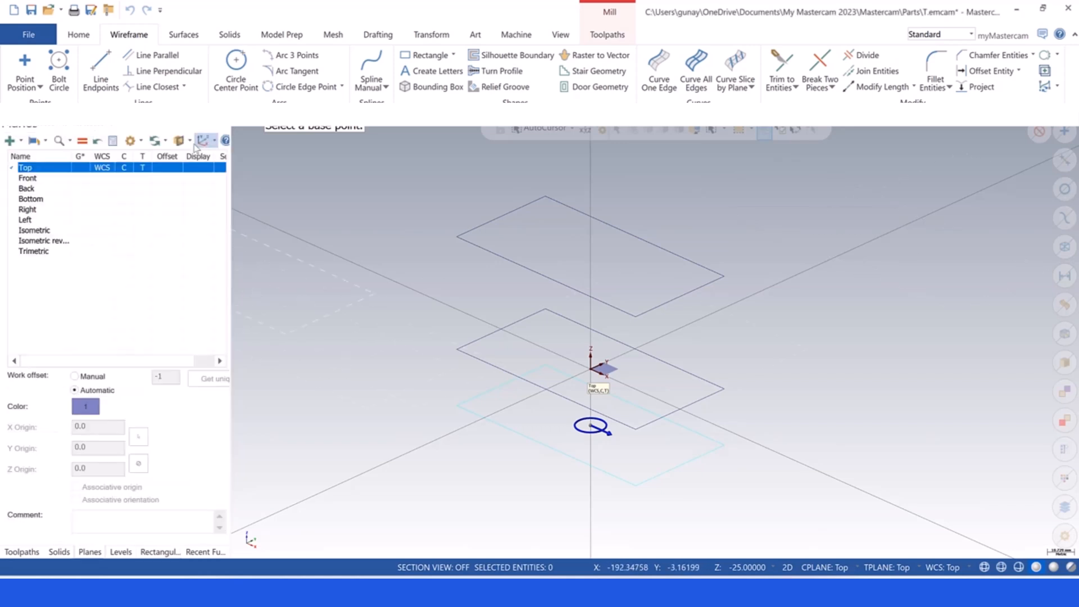
Step: Set the Z depth to 0 and change the construction plane to Front
middle_click_drag(548, 297, 568, 318)
scroll(580, 241, "up", 2)
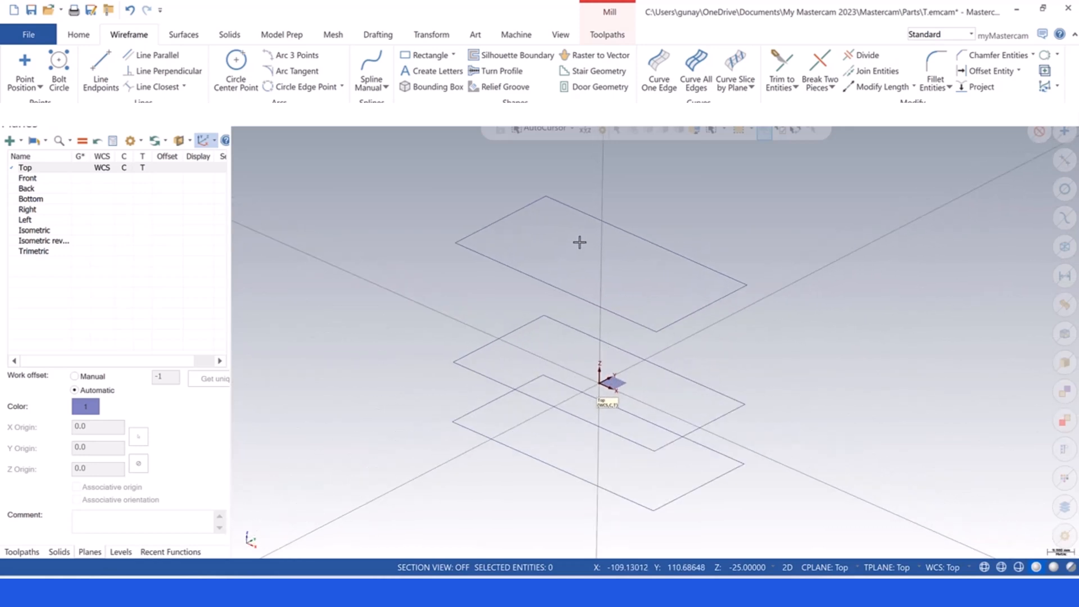
left_click(747, 567)
type("0")
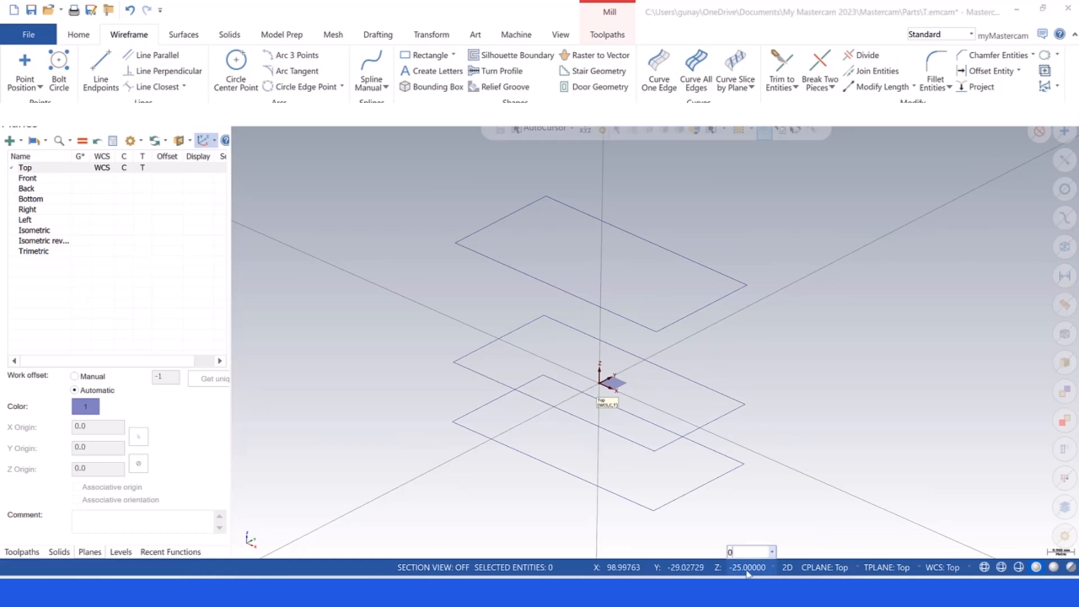
key("Return")
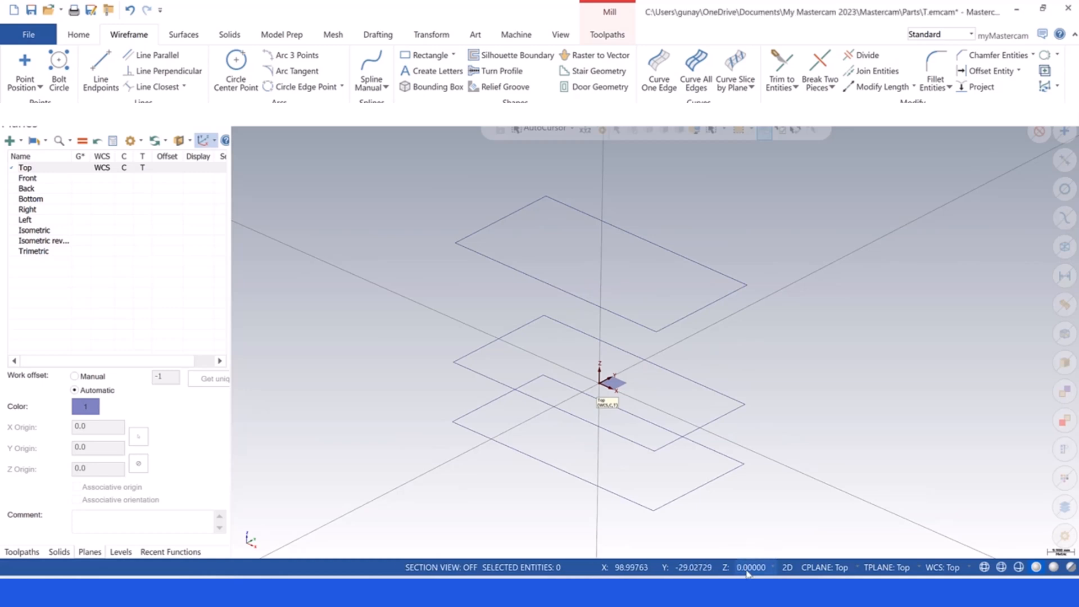
left_click(824, 570)
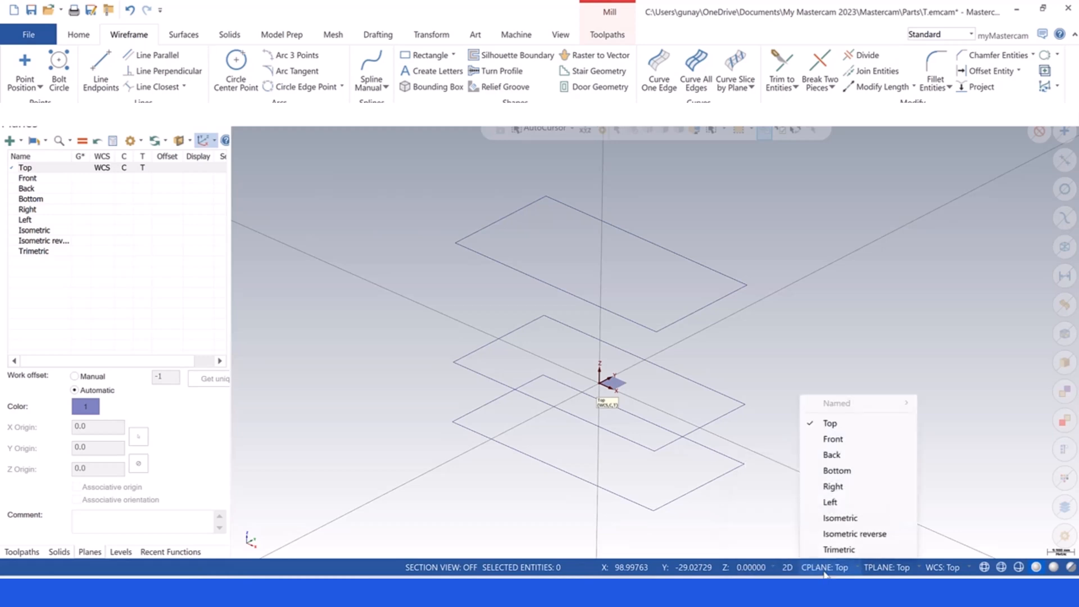
left_click(832, 439)
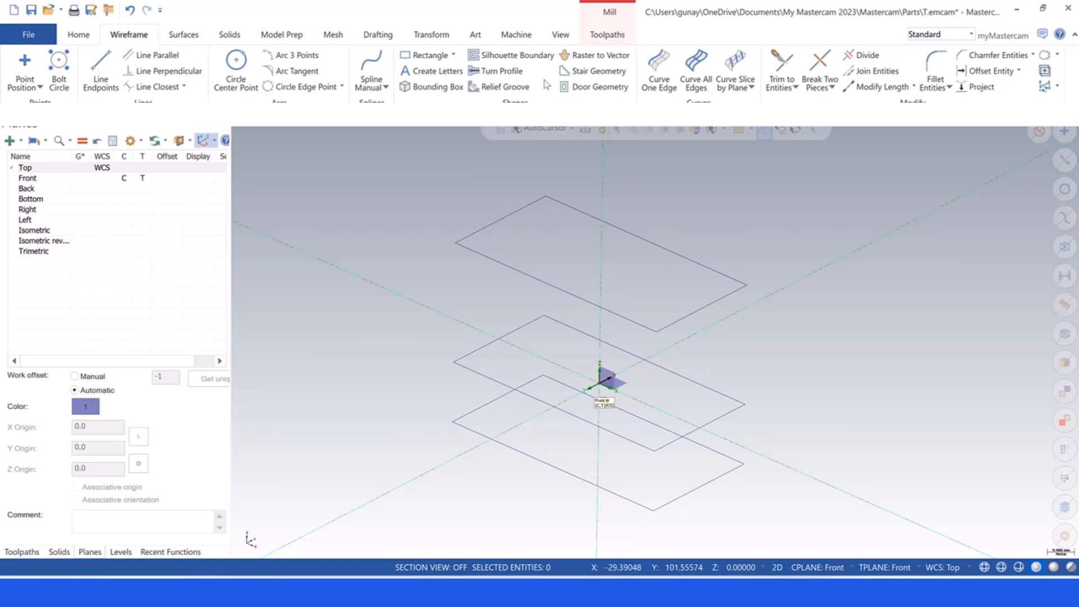
left_click(560, 35)
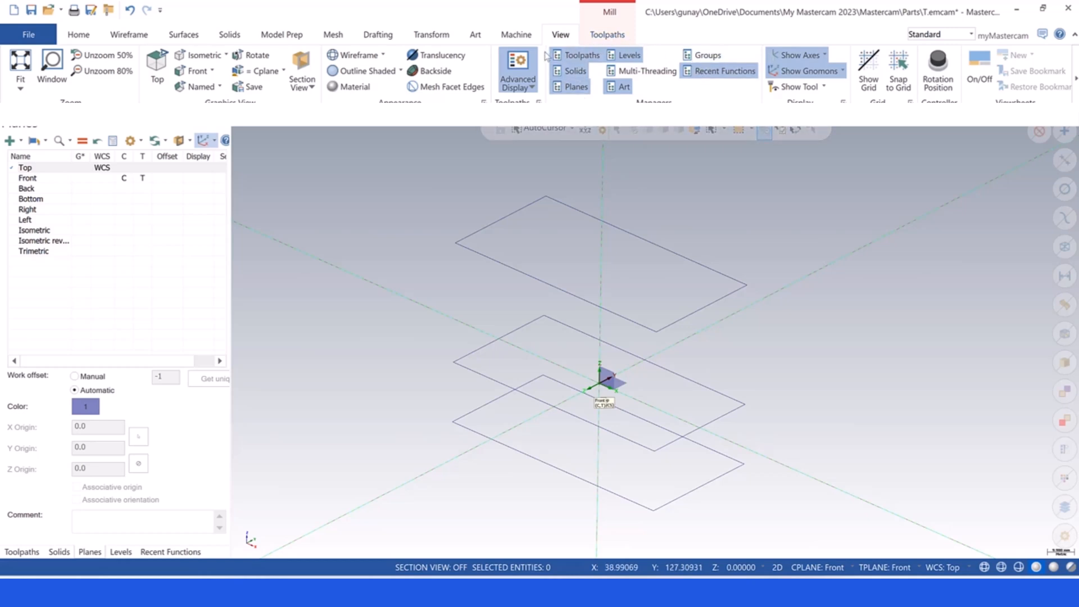
left_click(824, 87)
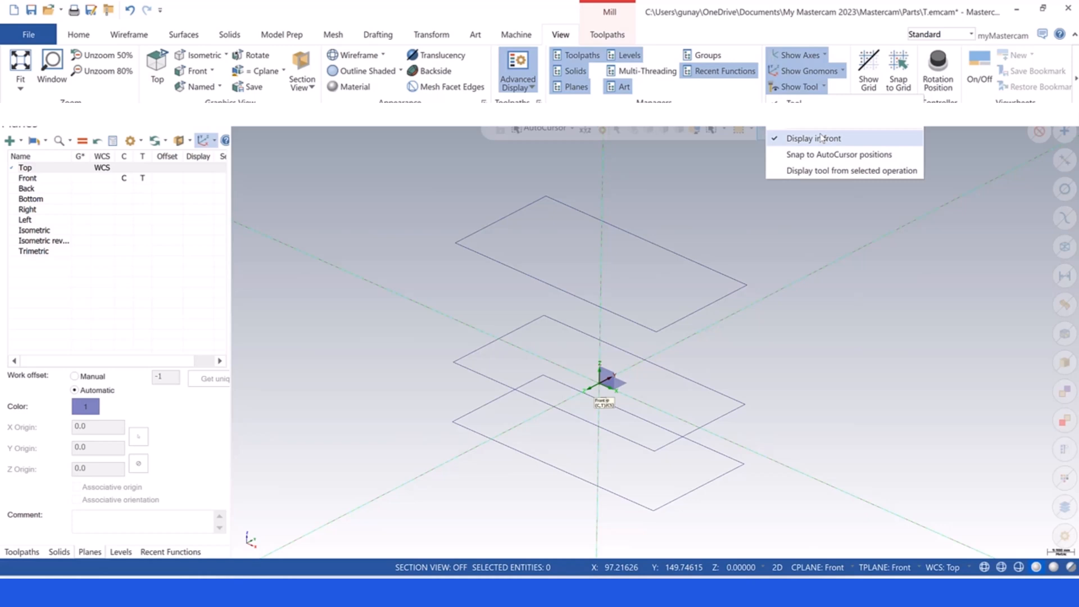
left_click(825, 56)
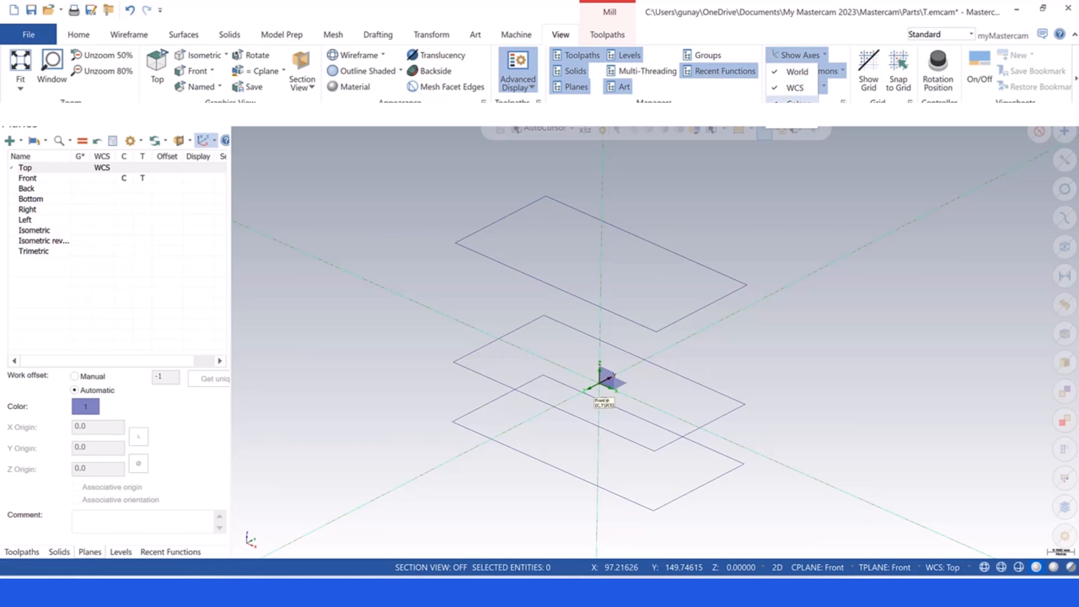
left_click(841, 318)
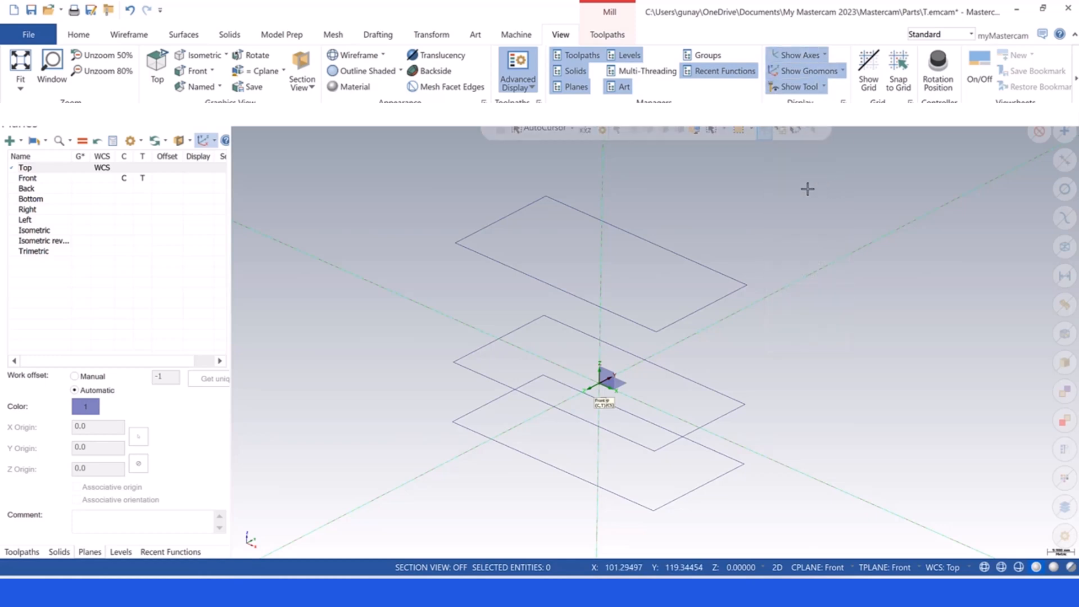
scroll(749, 301, "down", 3)
scroll(749, 303, "up", 2)
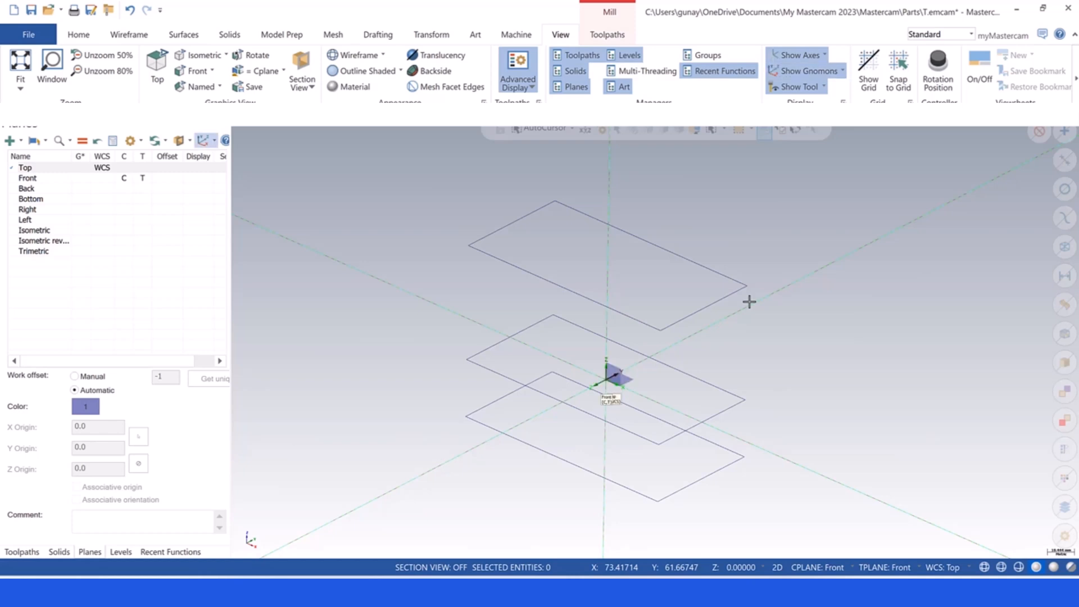
scroll(590, 376, "up", 2)
scroll(594, 382, "up", 1)
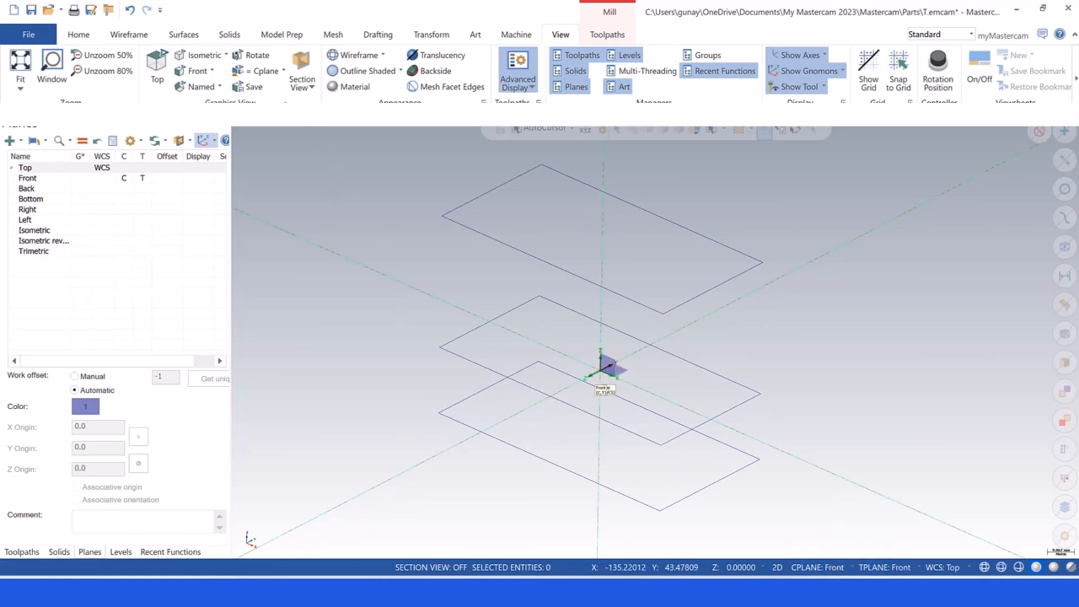
left_click(129, 34)
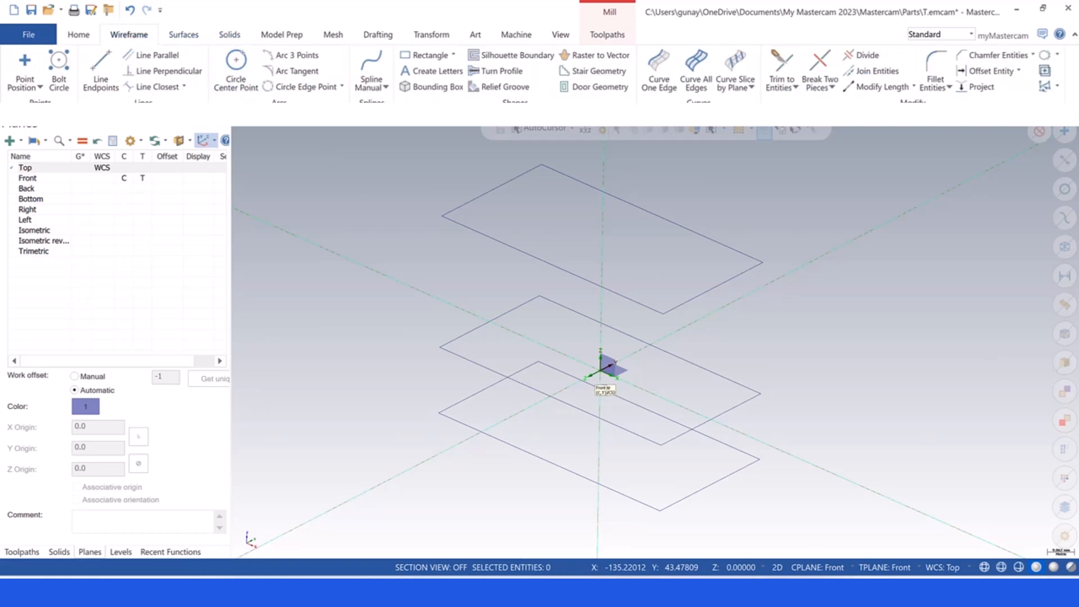
left_click(453, 55)
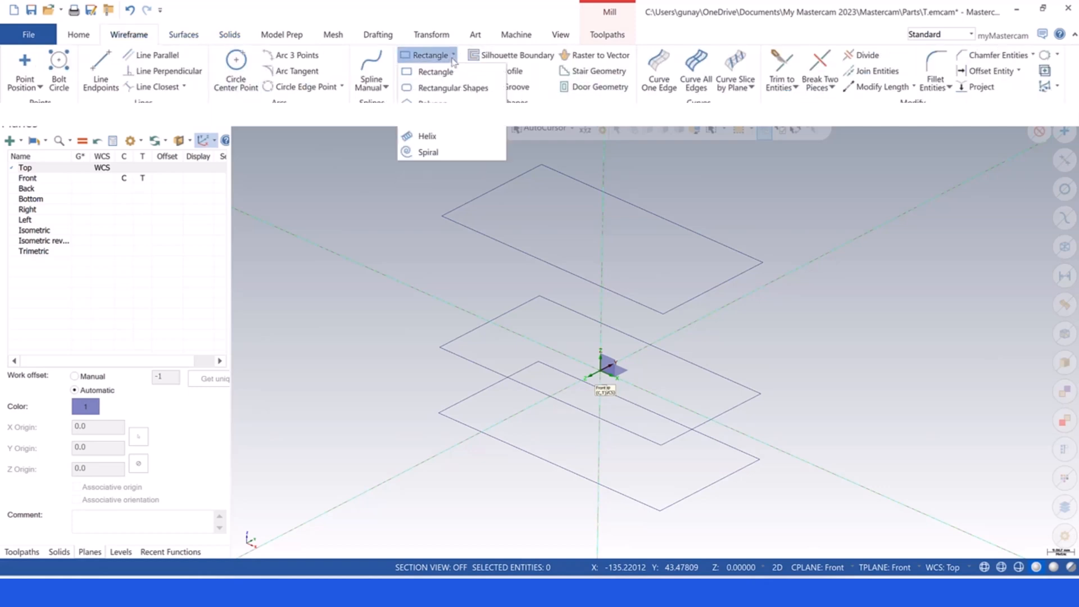
left_click(449, 87)
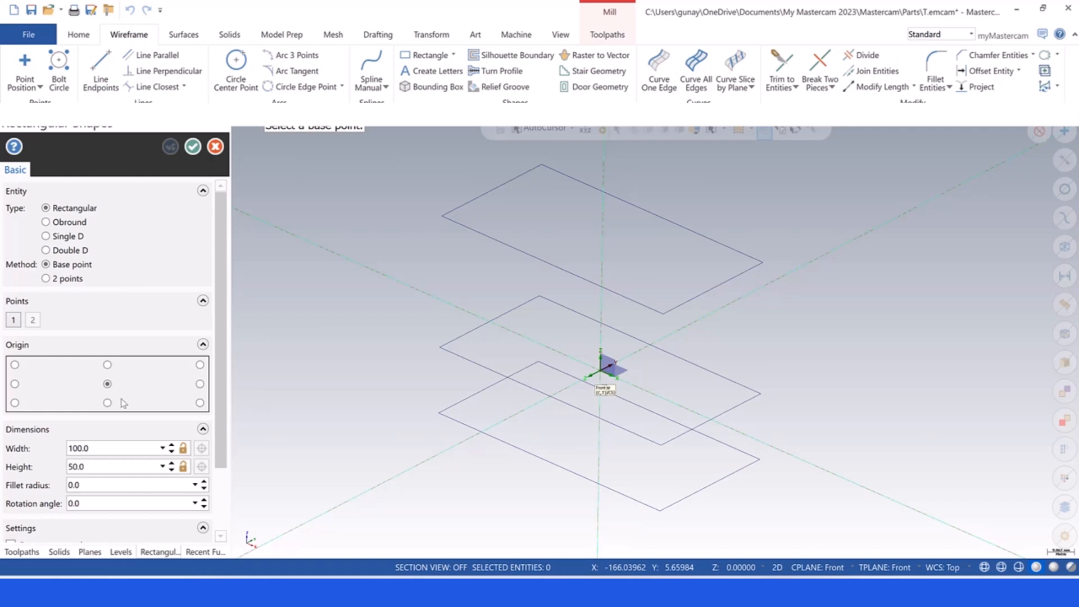
left_click(439, 414)
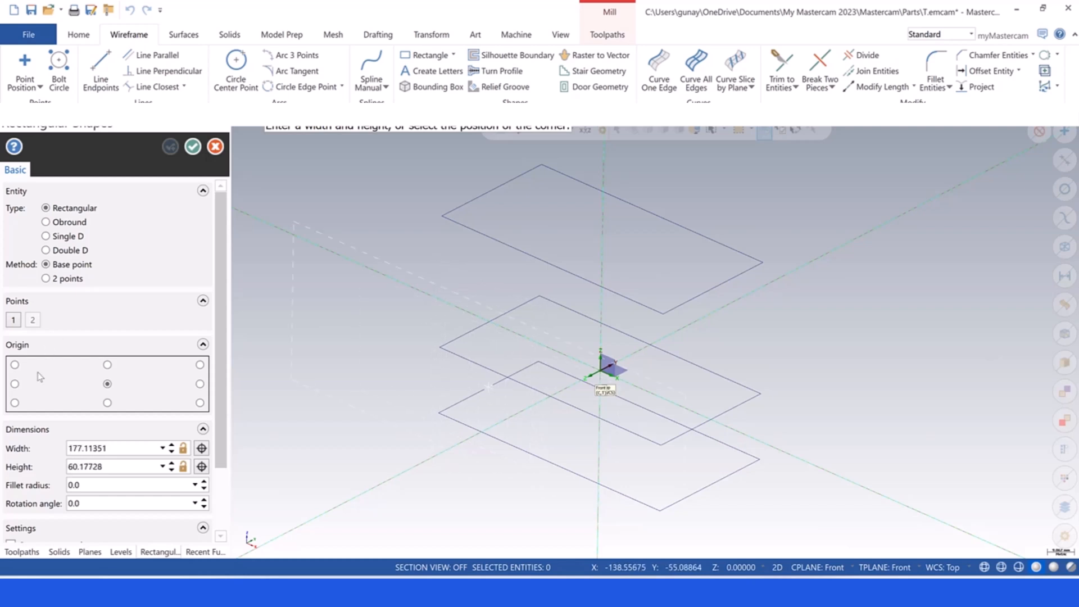
key("Escape")
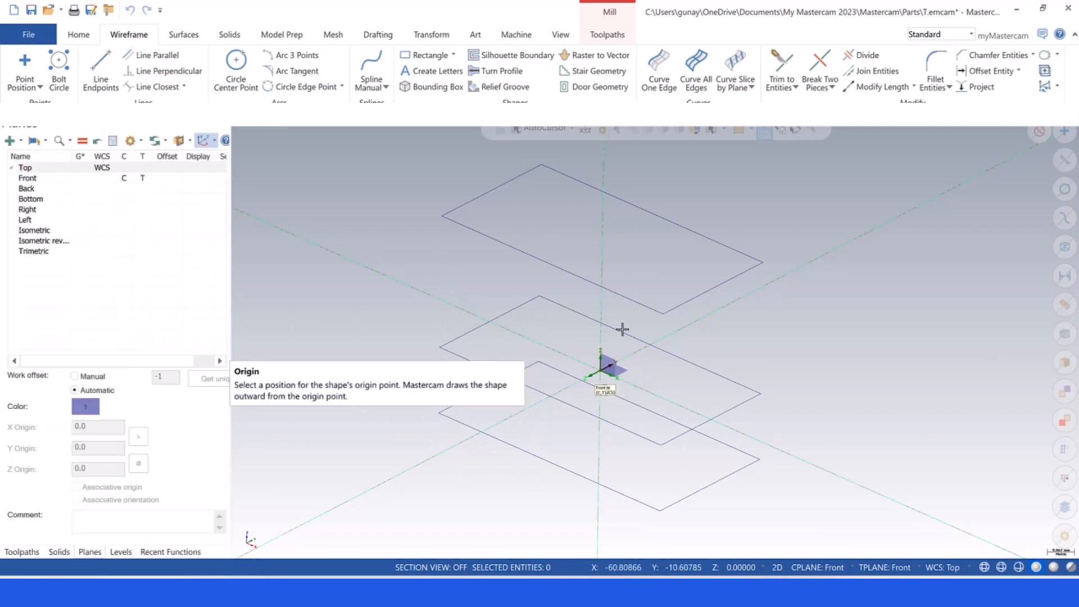
Step: Draw a 100 by 75 upright rectangle from the lowest rectangle's left-edge midpoint to the topmost rectangle's front right corner
left_click(442, 54)
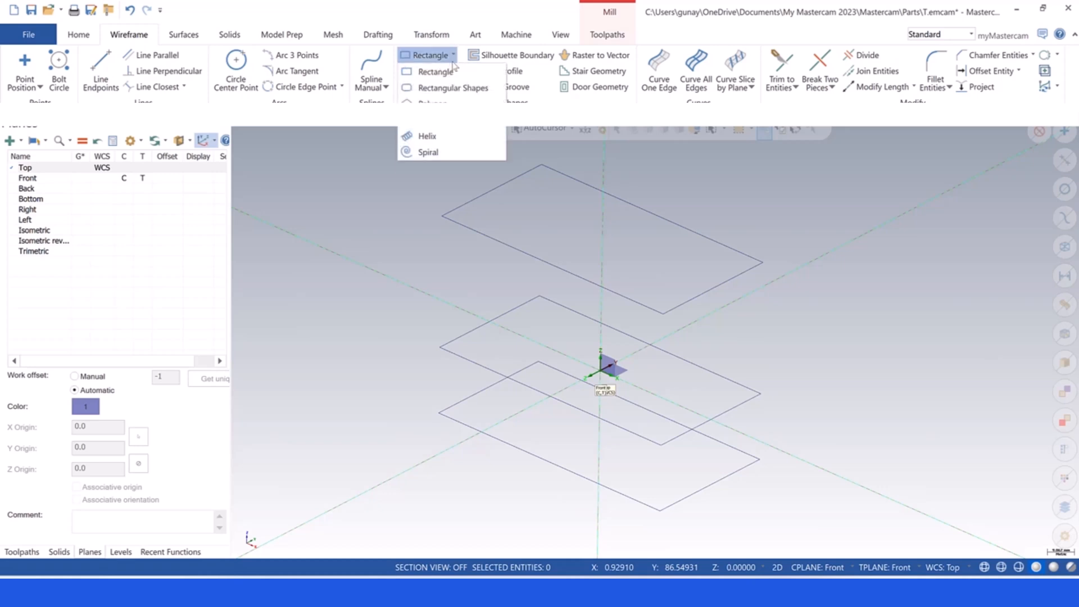
left_click(445, 72)
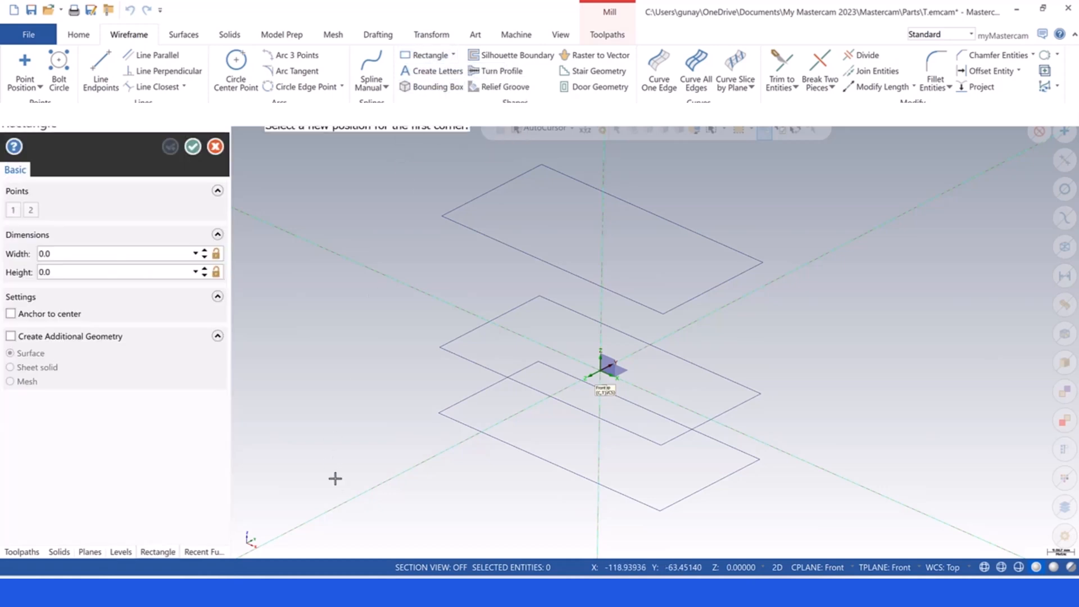
left_click(488, 387)
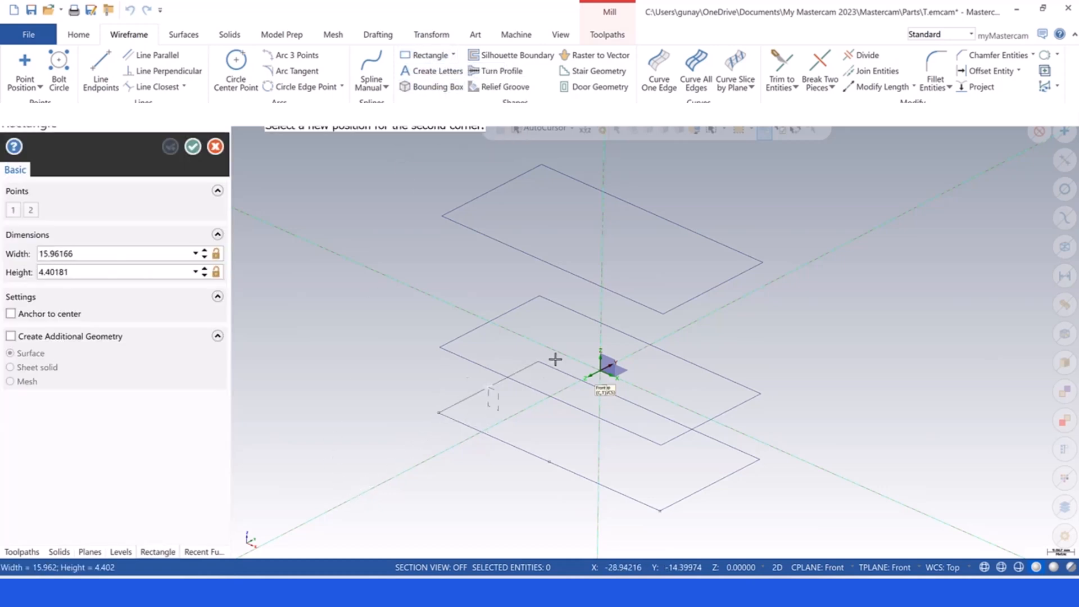
left_click(669, 318)
mouse_move(605, 346)
middle_mouse_down()
mouse_move(576, 307)
mouse_move(612, 349)
middle_mouse_up()
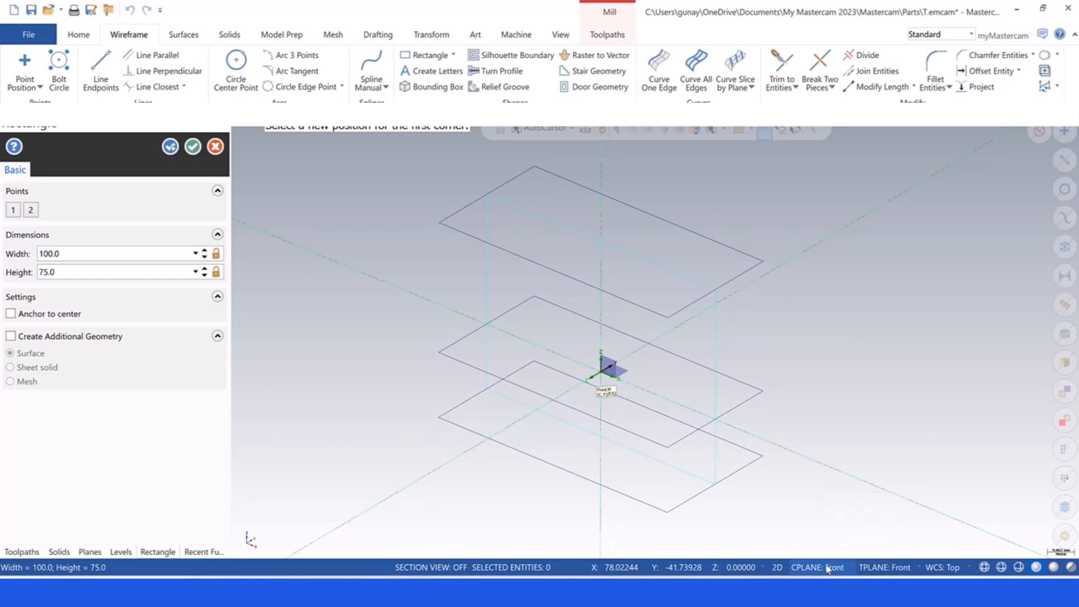
Step: Switch the construction mode to 3D and delete the four lines of the upright rectangle
left_click(777, 568)
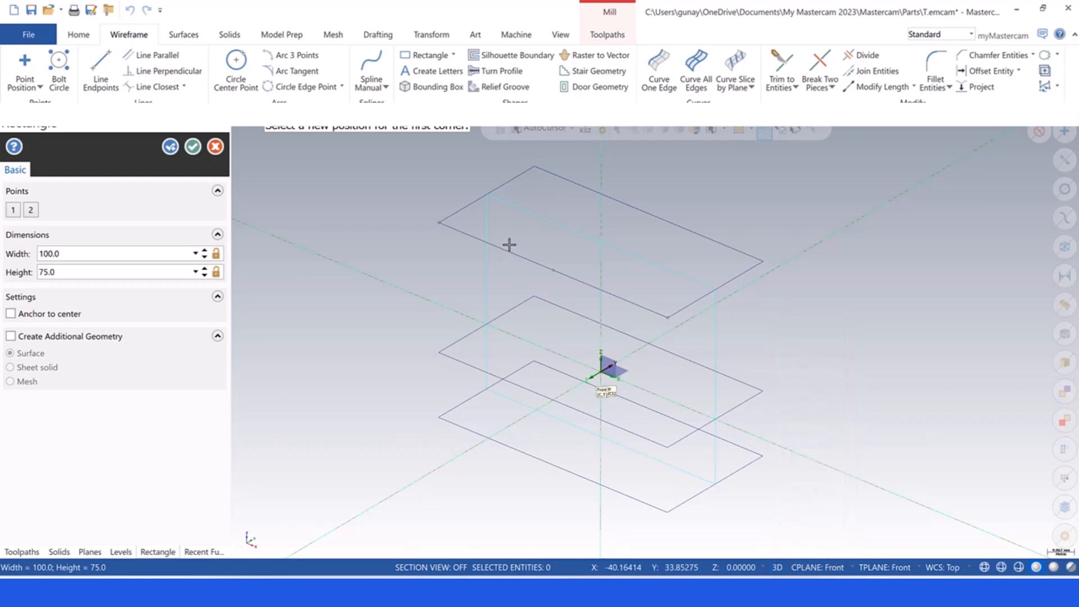
key("Escape")
left_click(506, 205)
left_click(488, 225)
left_click(513, 398)
left_click(715, 330)
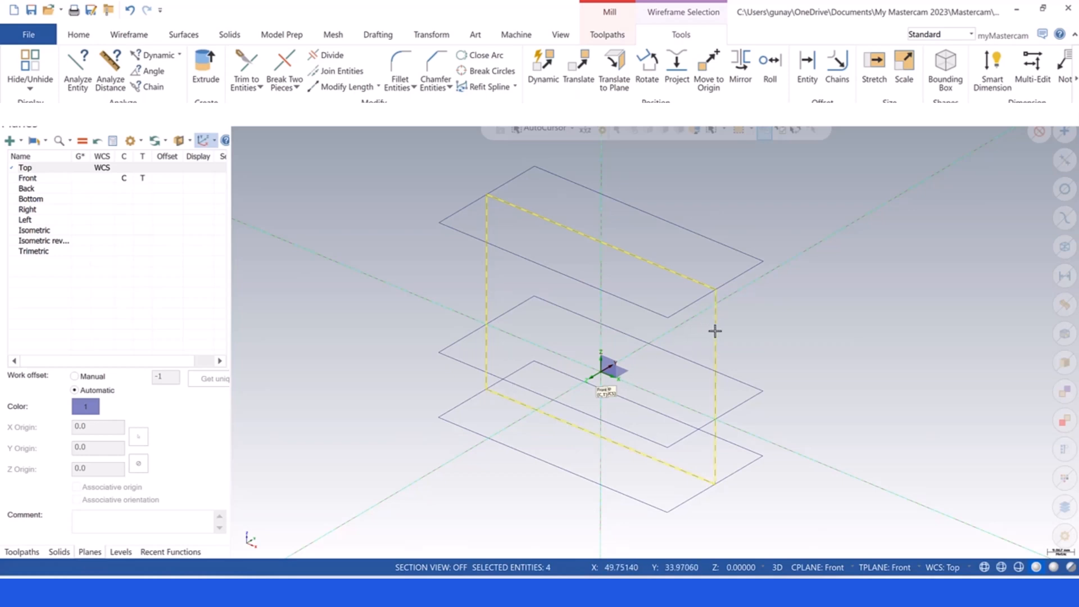
key("Delete")
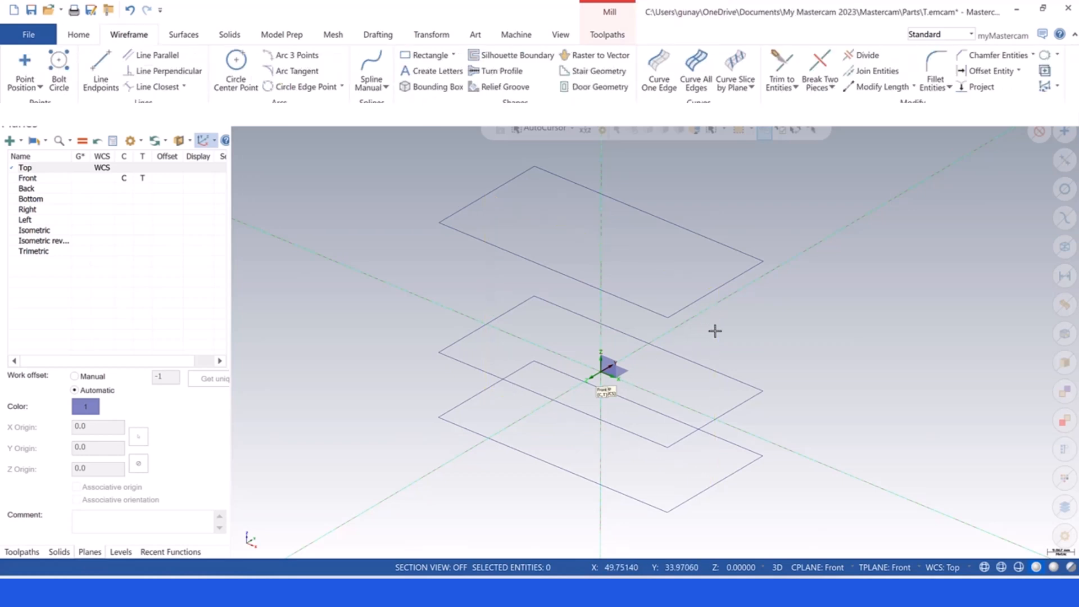
Step: Draw an upright rectangle from the lowest rectangle's front left corner to the topmost rectangle's front right corner
left_click(429, 55)
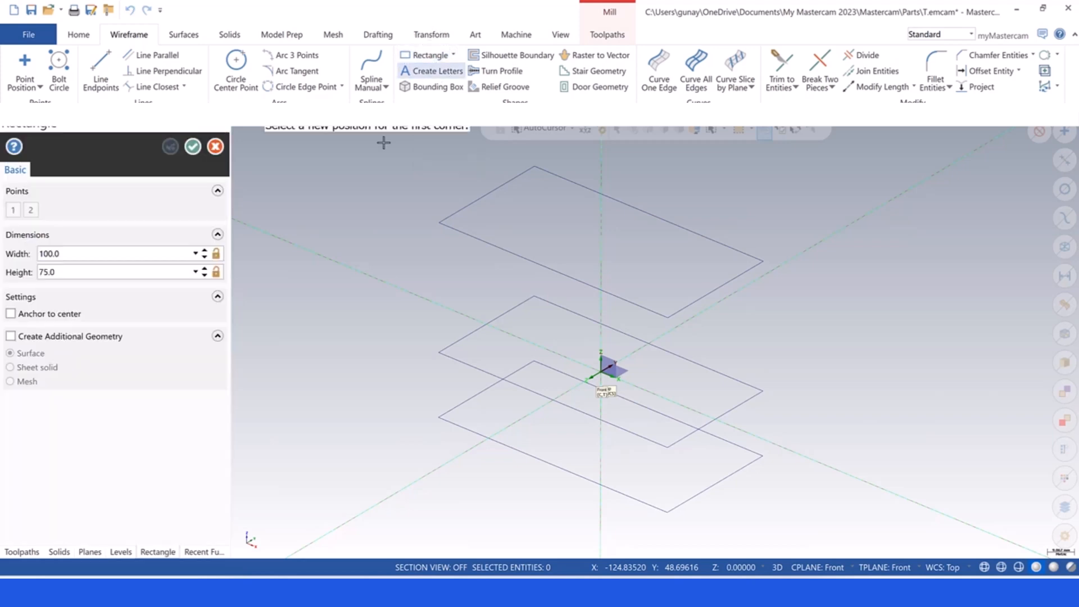
left_click(440, 418)
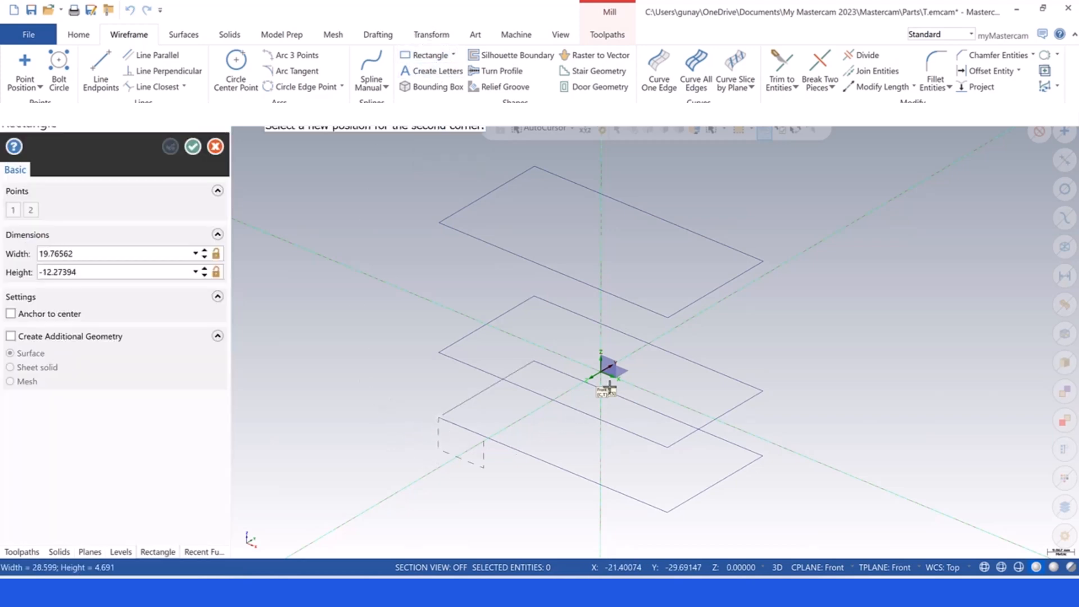
left_click(667, 317)
middle_click_drag(476, 311, 425, 302)
key("Escape")
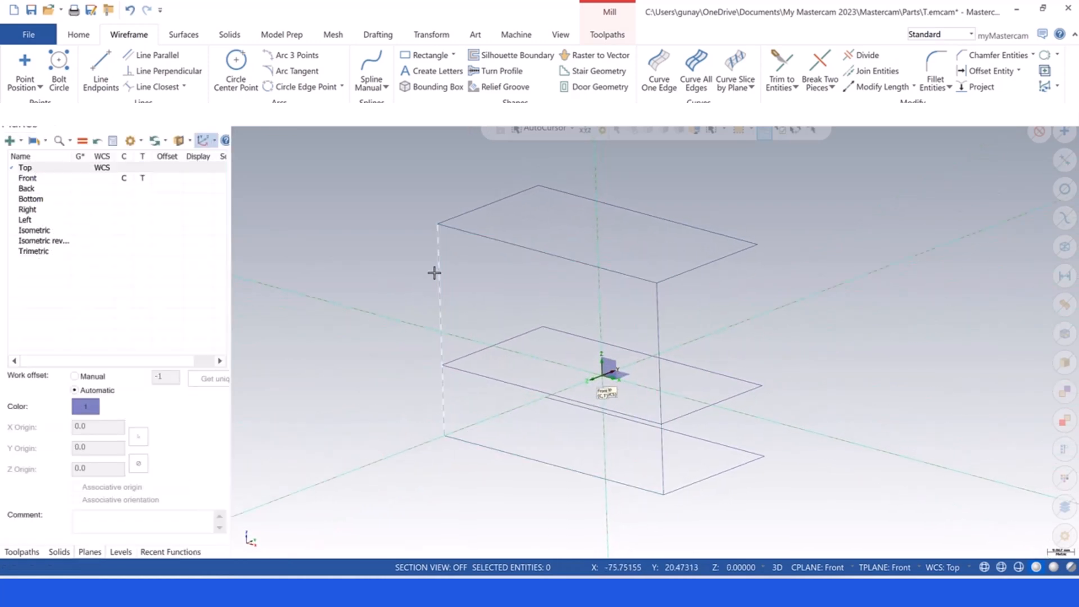
left_click(487, 237)
key("Escape")
middle_click_drag(375, 281, 393, 294)
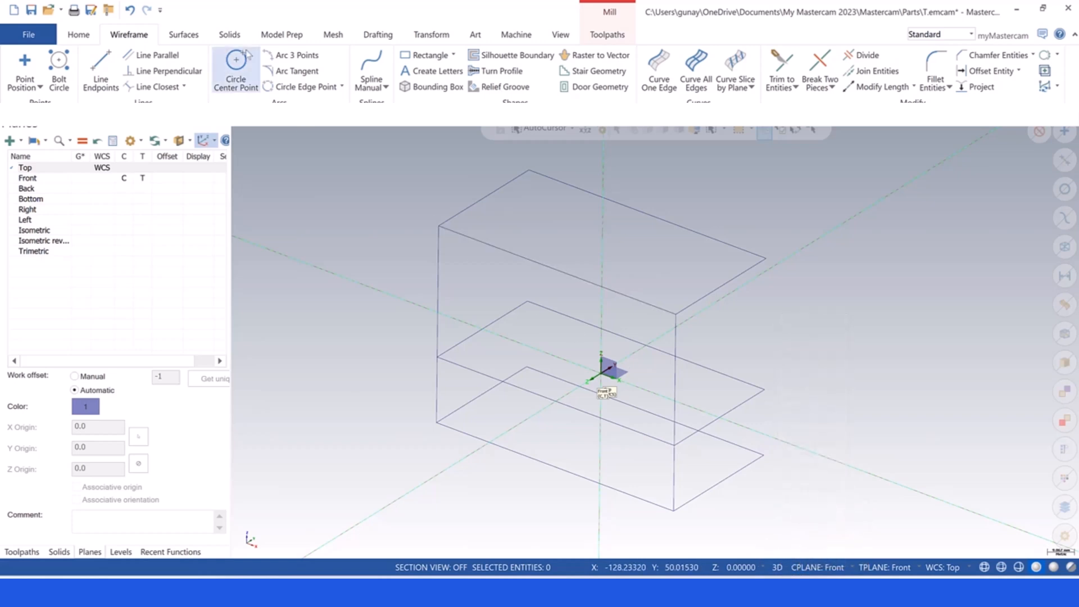
Step: Draw a 100 by 75 upright rectangle from the topmost rectangle's back left corner to the lowest rectangle's back right corner
left_click(426, 55)
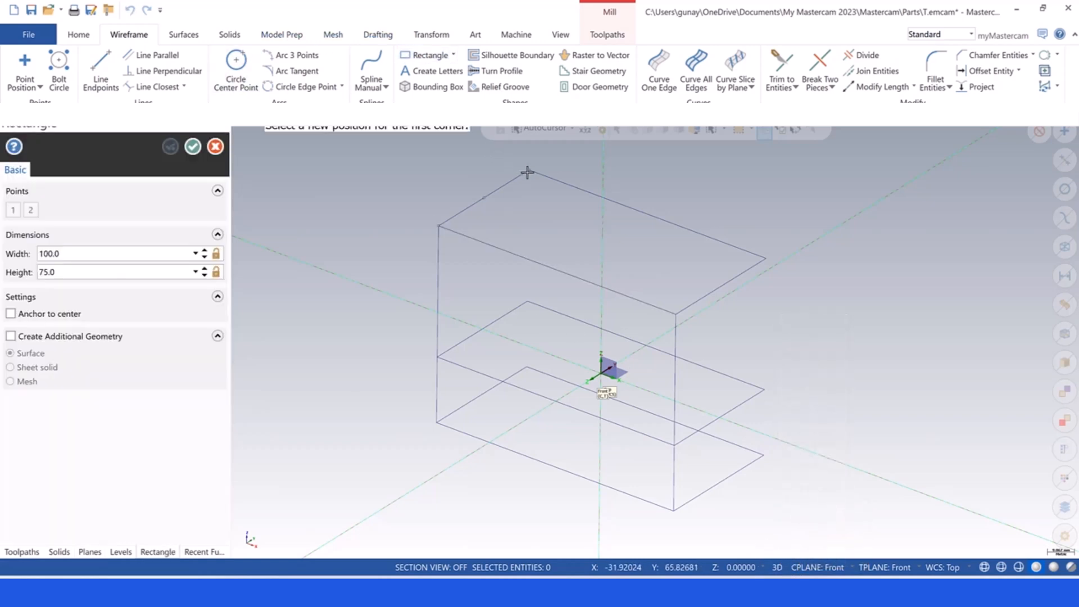
left_click(527, 171)
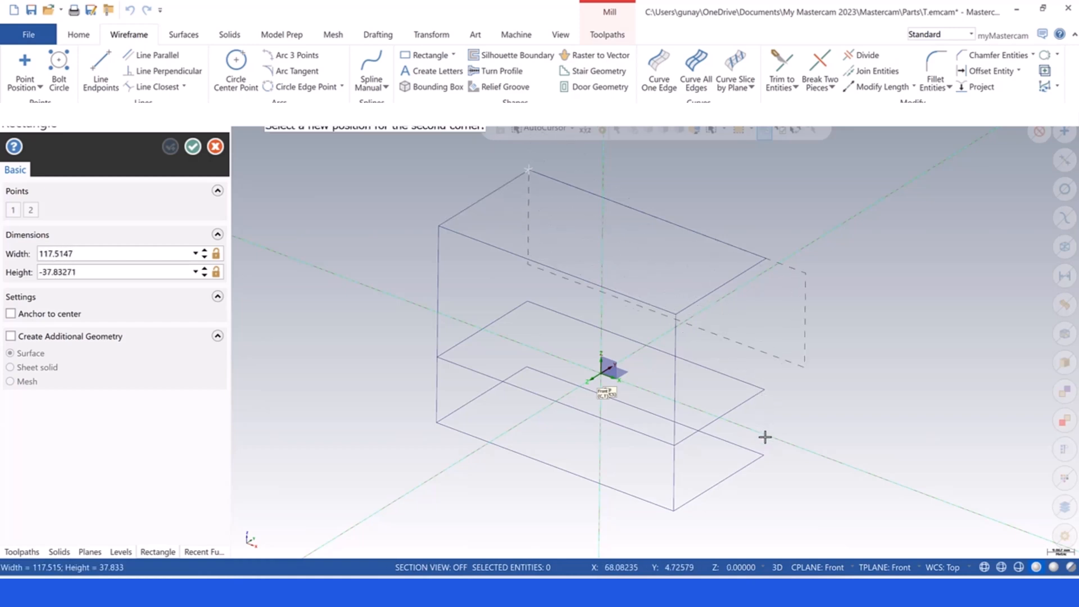
left_click(763, 457)
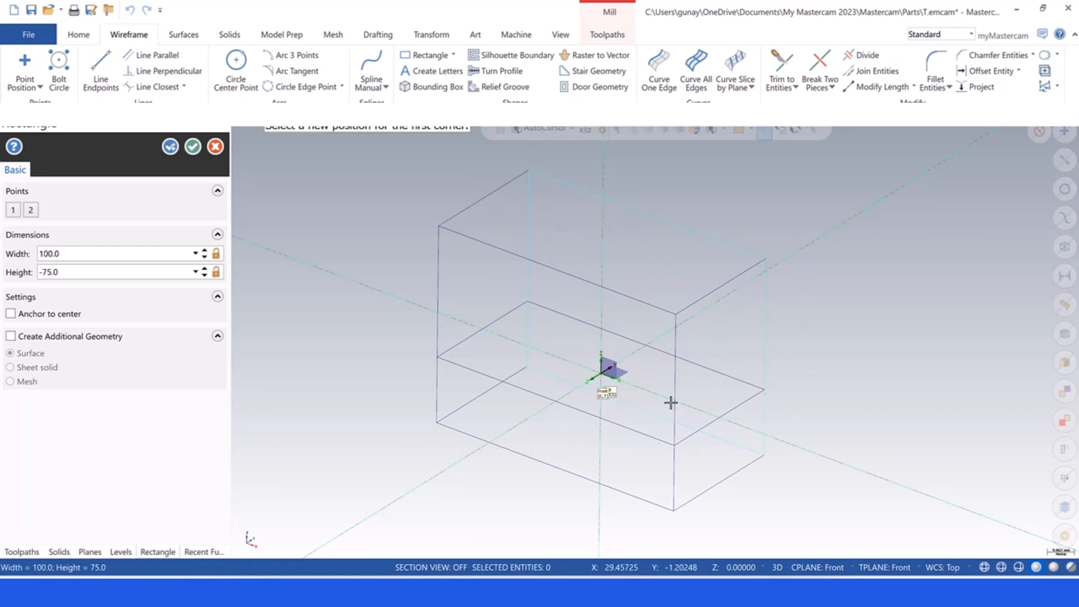
key("Return")
mouse_move(579, 381)
middle_mouse_down()
mouse_move(556, 345)
mouse_move(578, 373)
middle_mouse_up()
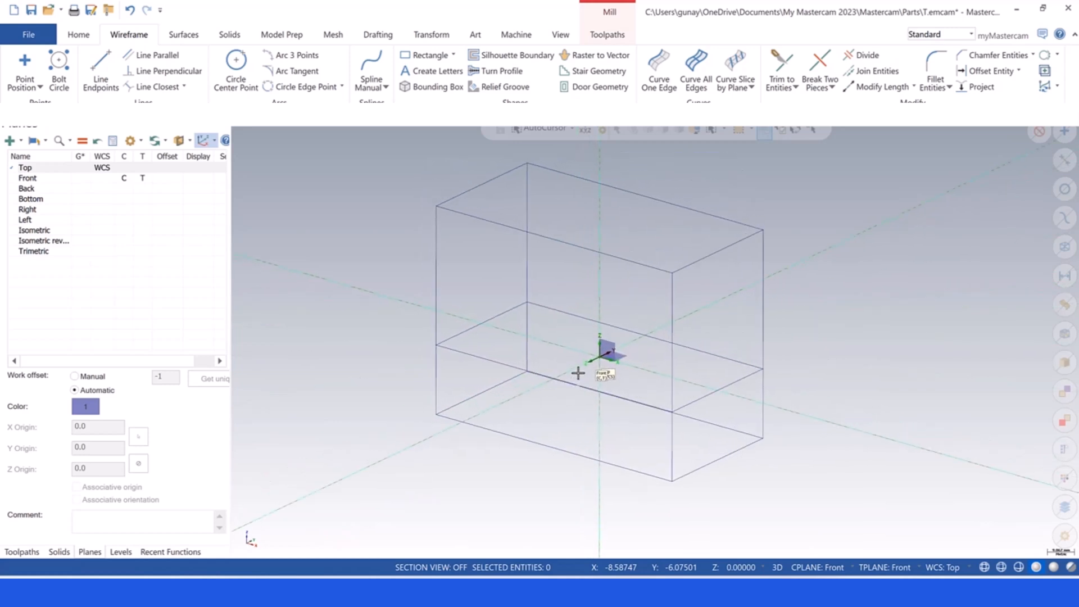
Step: Return to 2D construction mode and set the Z depth to -5
left_click(777, 569)
left_click(715, 569)
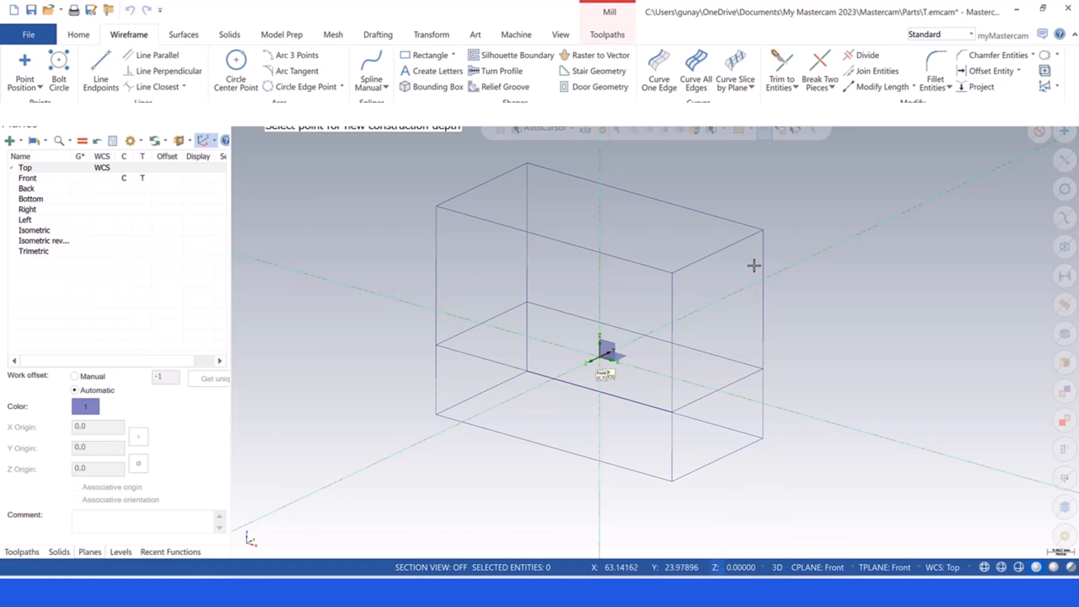
left_click(719, 251)
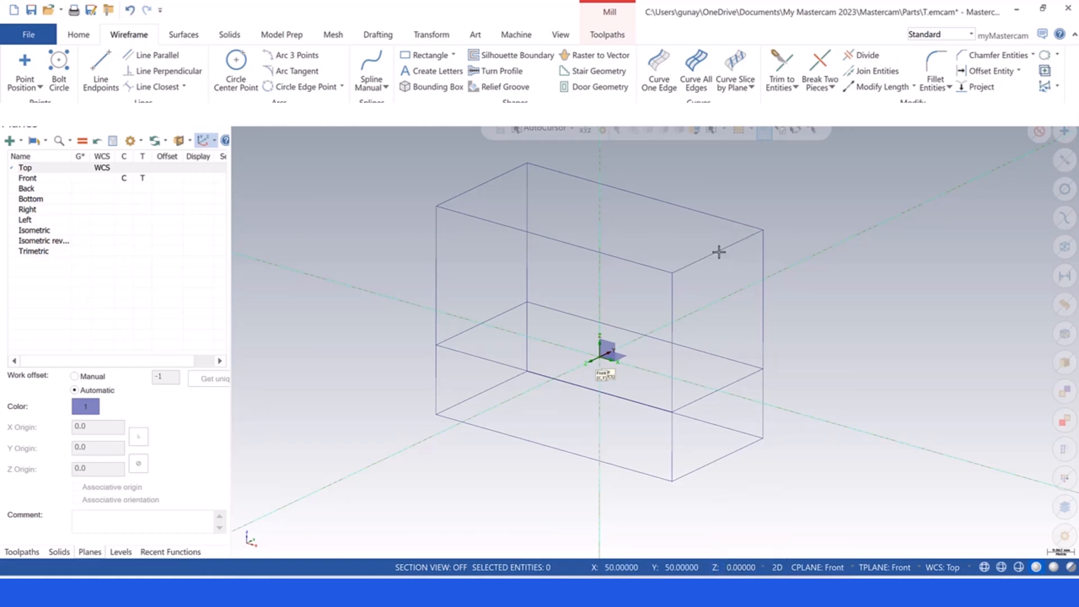
left_click(742, 567)
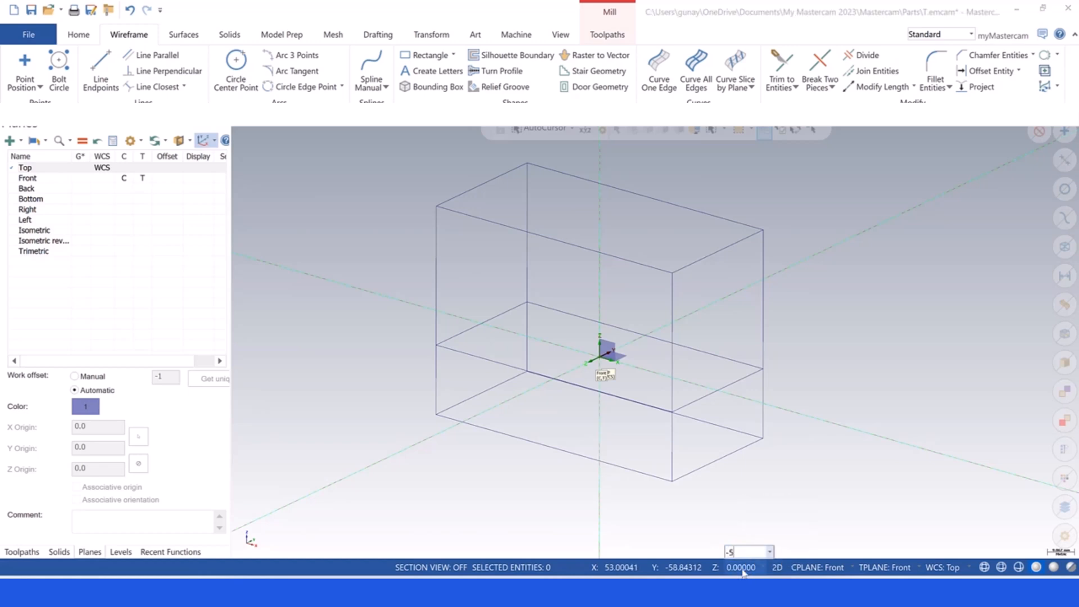
key("Return")
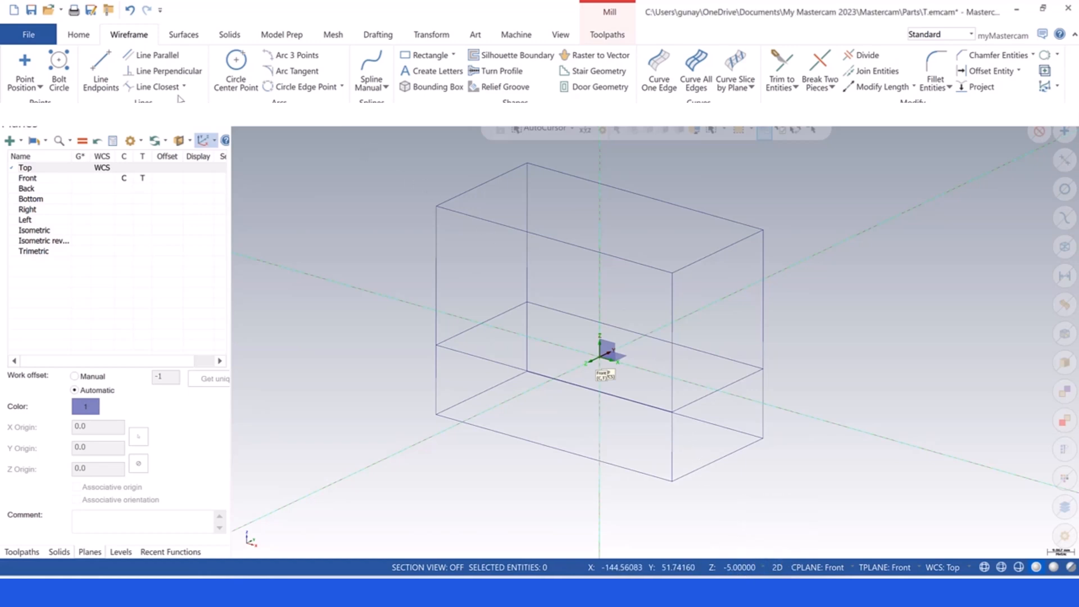
Step: Draw a 100 by 75 rectangle at the current depth, from the box's top left edge to its lower front right corner
left_click(418, 59)
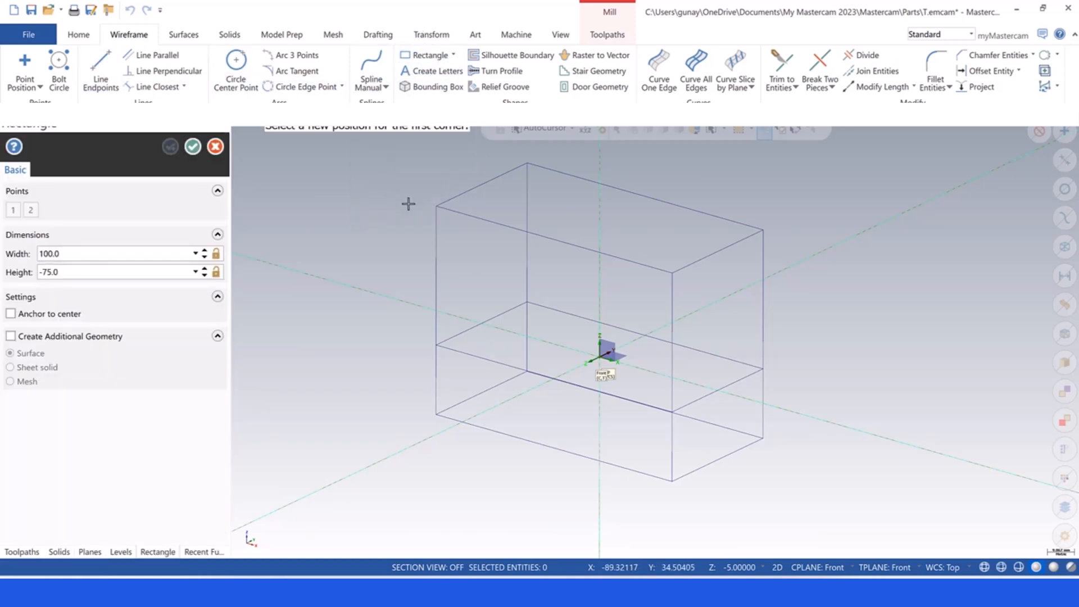
left_click(490, 178)
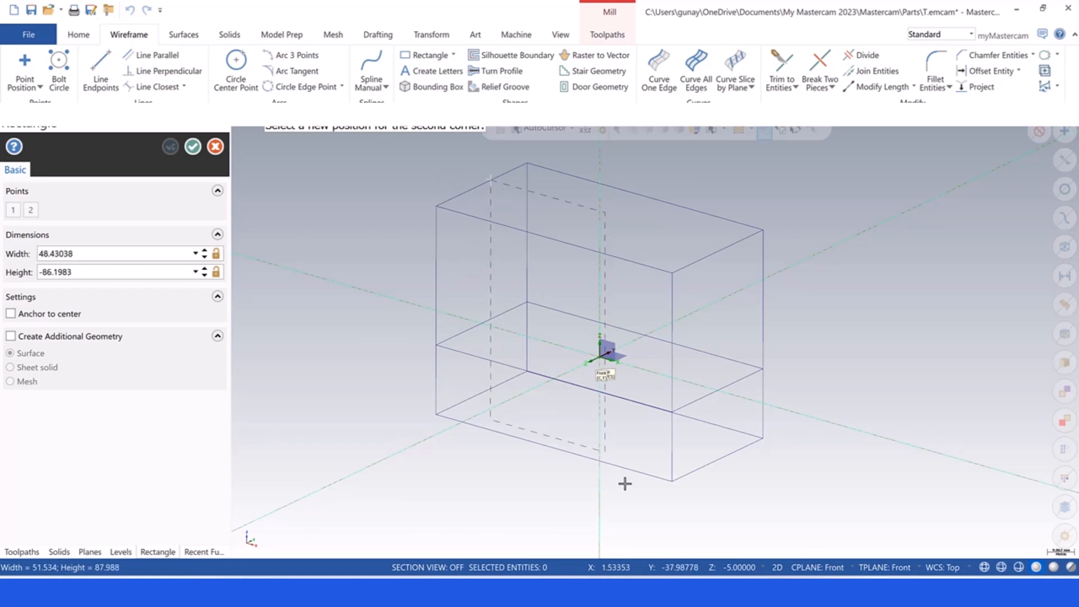
left_click(672, 480)
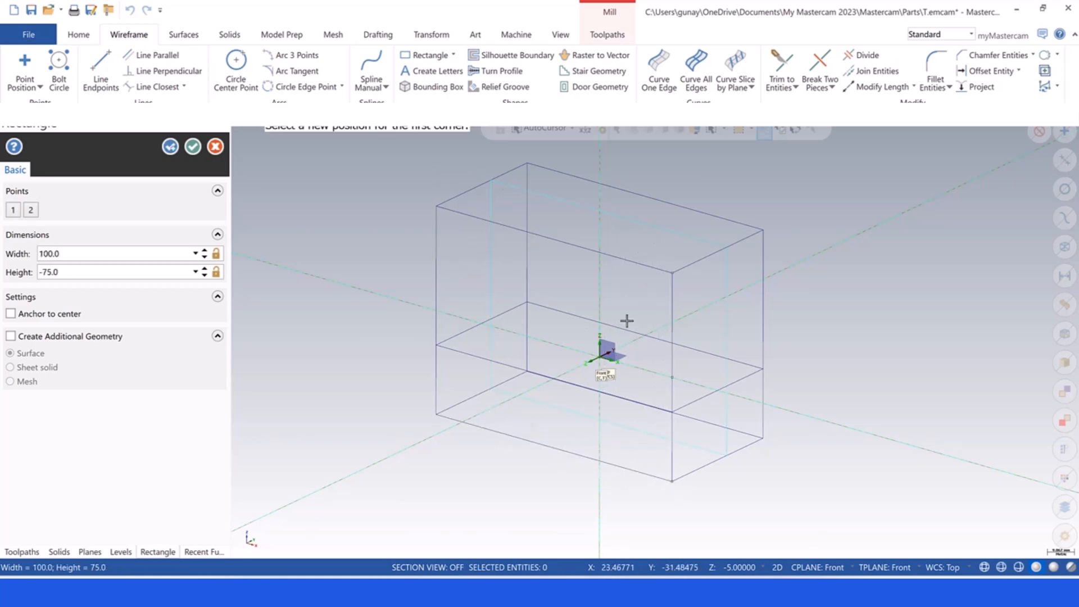
left_click(192, 147)
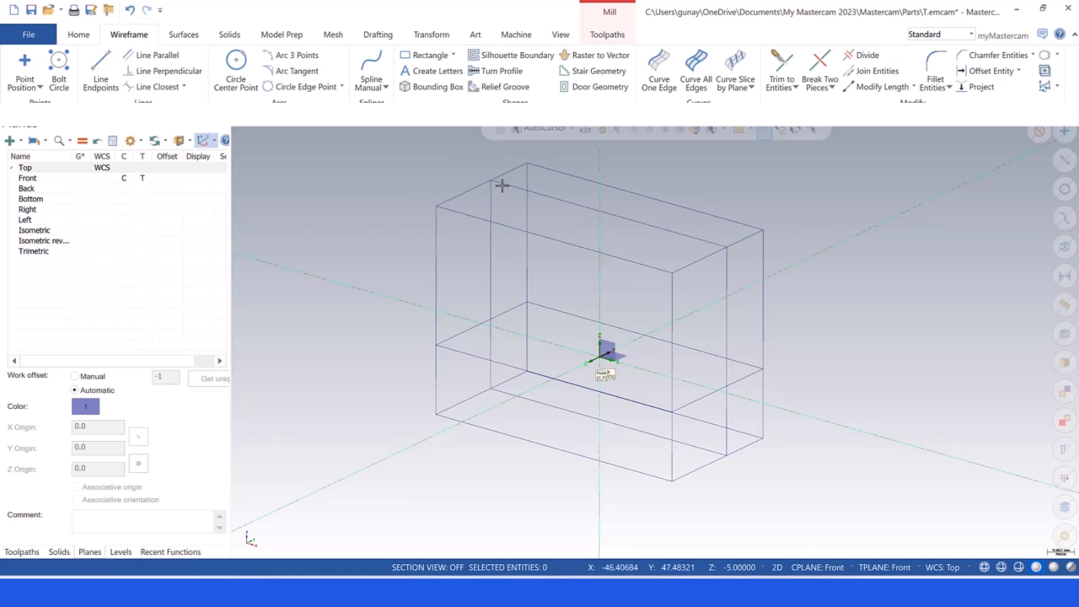
scroll(457, 301, "down", 1)
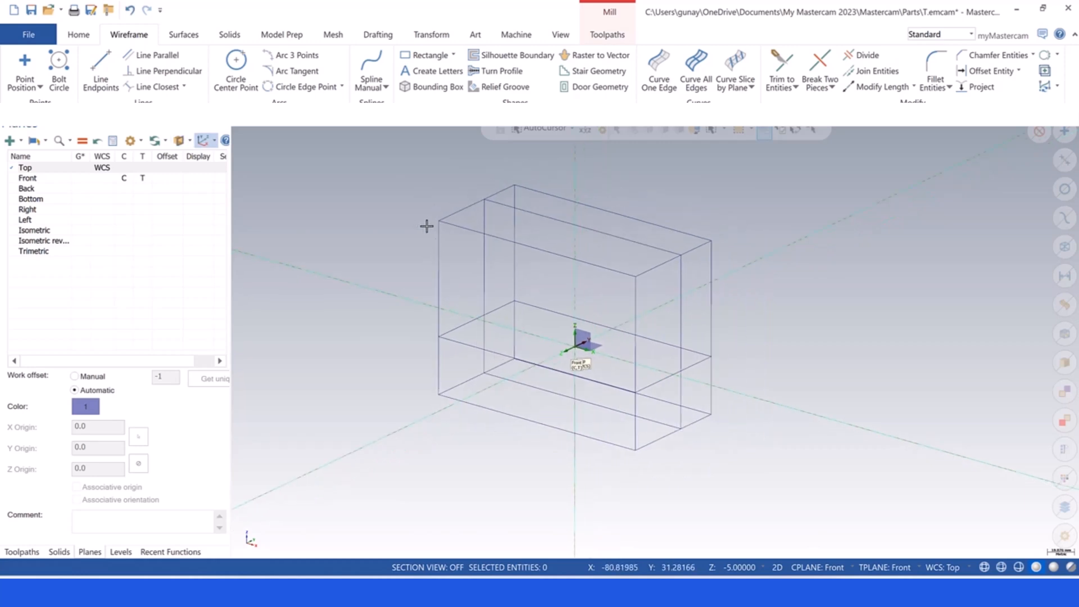
Step: Undo the three upright rectangles drawn in the Front plane, leaving only the three horizontal ones
left_click(496, 202)
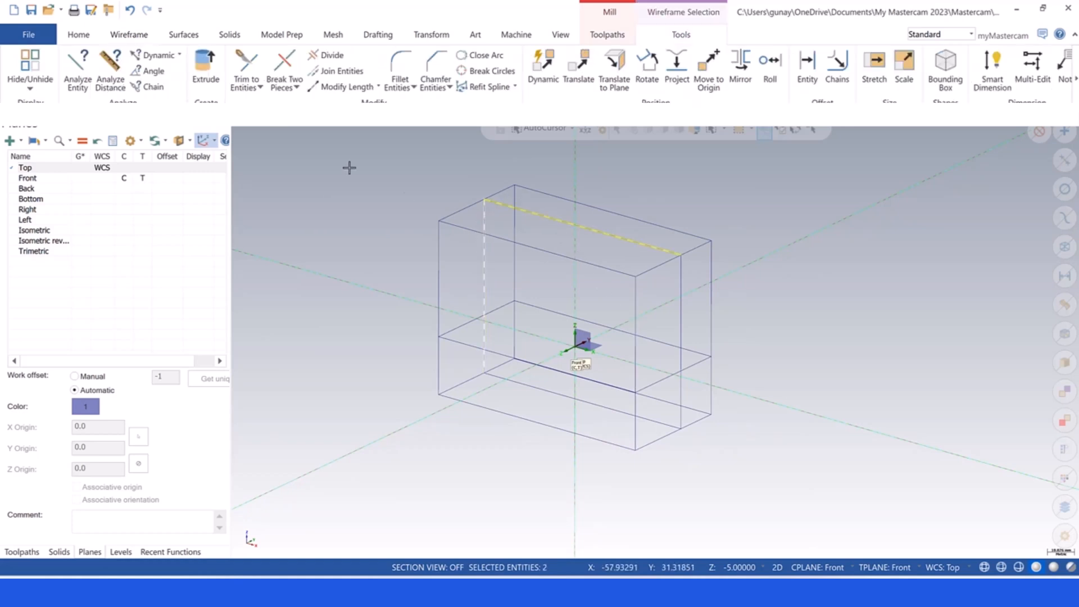
key("Escape")
left_click(133, 12)
left_click(133, 12)
left_click(132, 13)
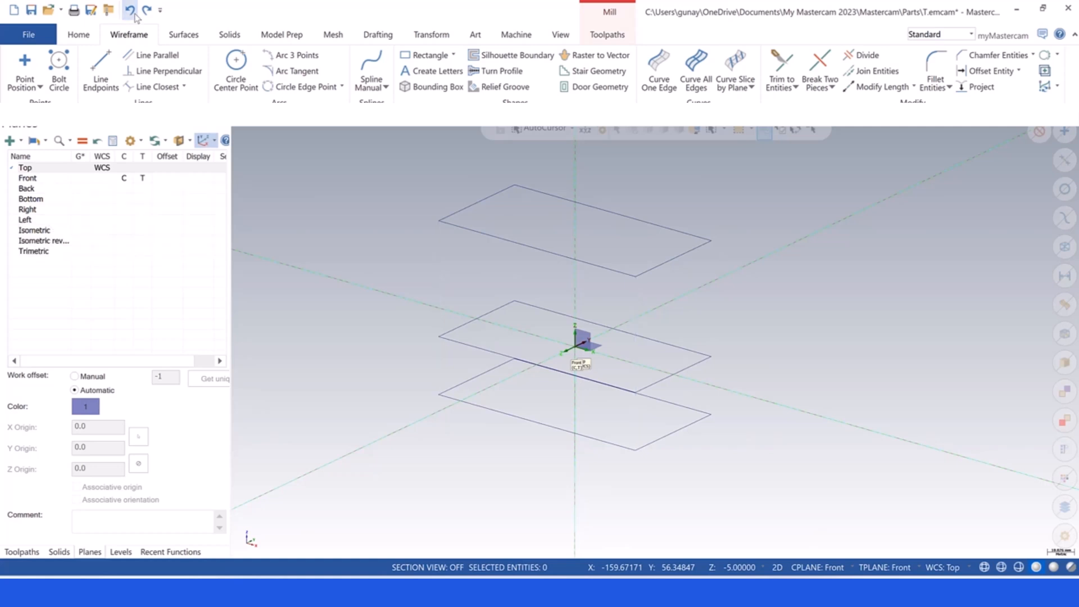
Step: Set the construction plane to Right
left_click(820, 568)
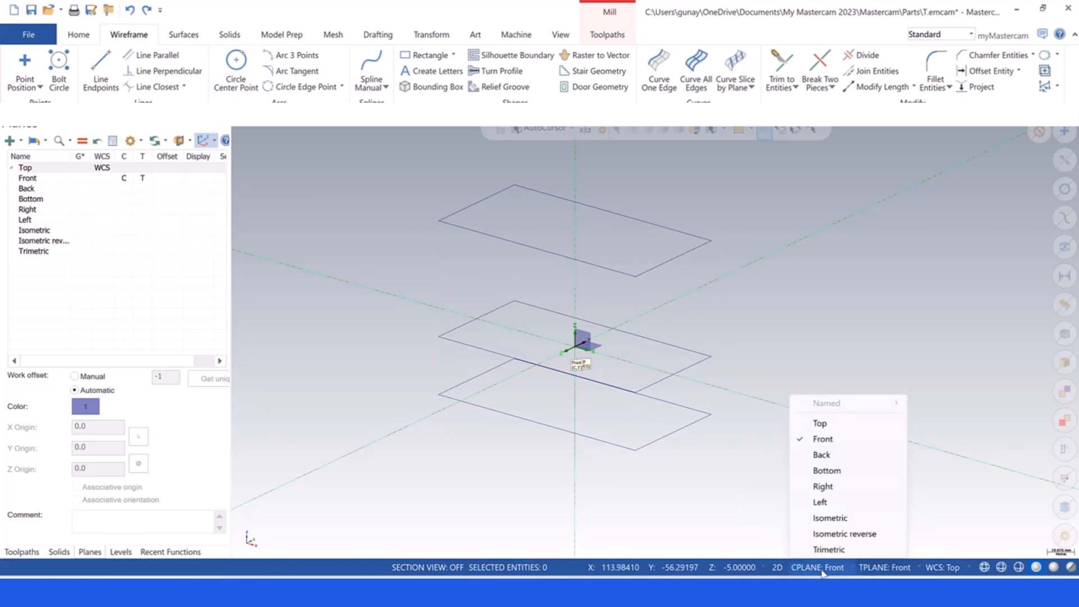
left_click(828, 486)
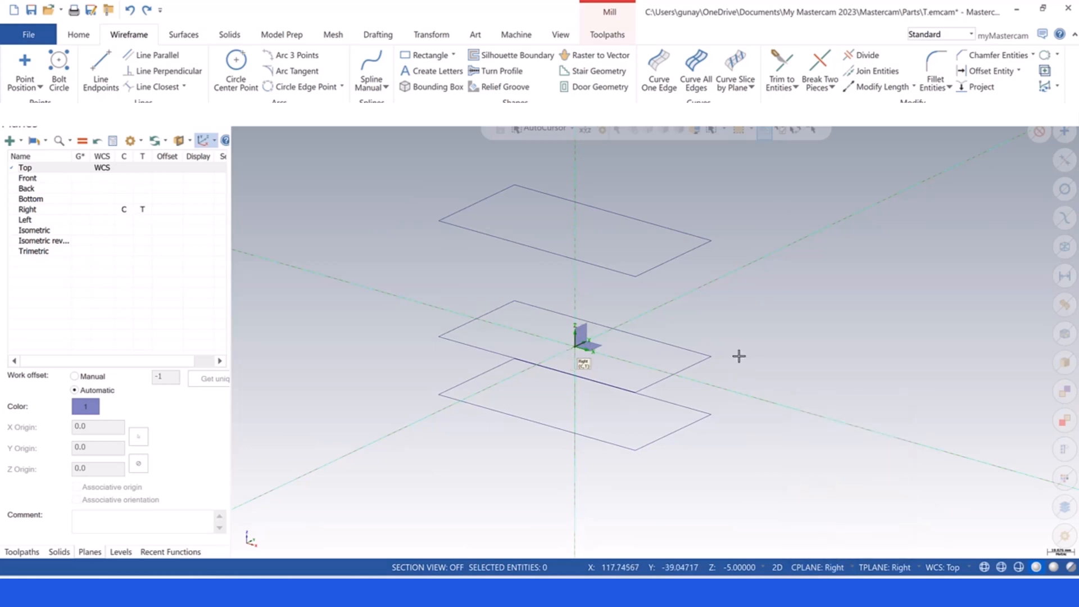
scroll(695, 426, "down", 3)
scroll(626, 263, "up", 3)
mouse_move(626, 264)
middle_mouse_down()
mouse_move(626, 282)
mouse_move(621, 258)
middle_mouse_up()
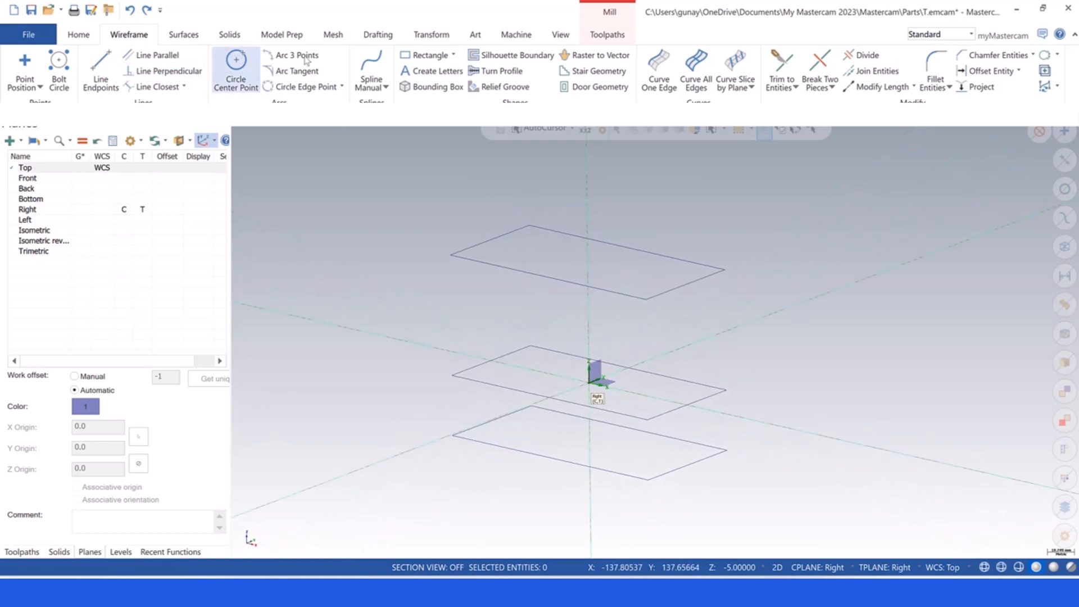
Step: In 3D mode with Z depth 0, draw an upright rectangle from the topmost rectangle's front right corner to the lowest rectangle's back right corner
left_click(425, 55)
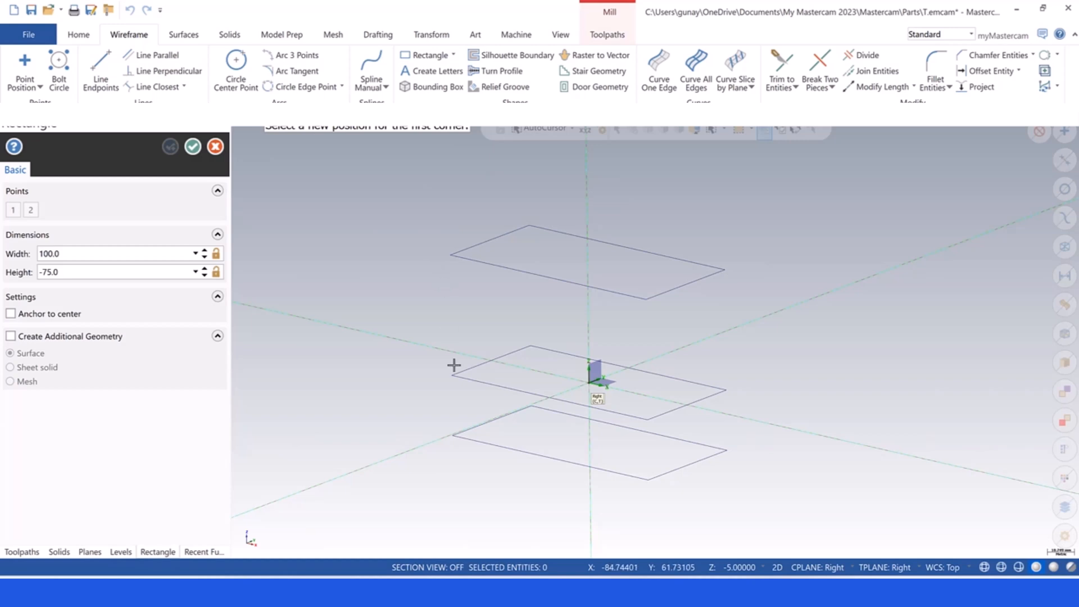
left_click(778, 567)
left_click(741, 569)
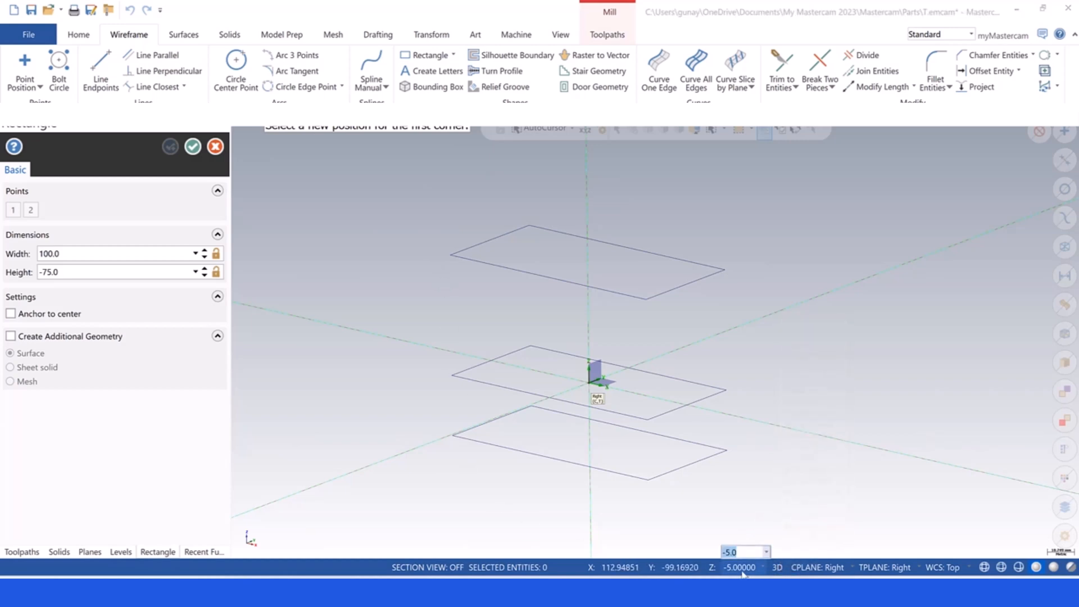
key("Return")
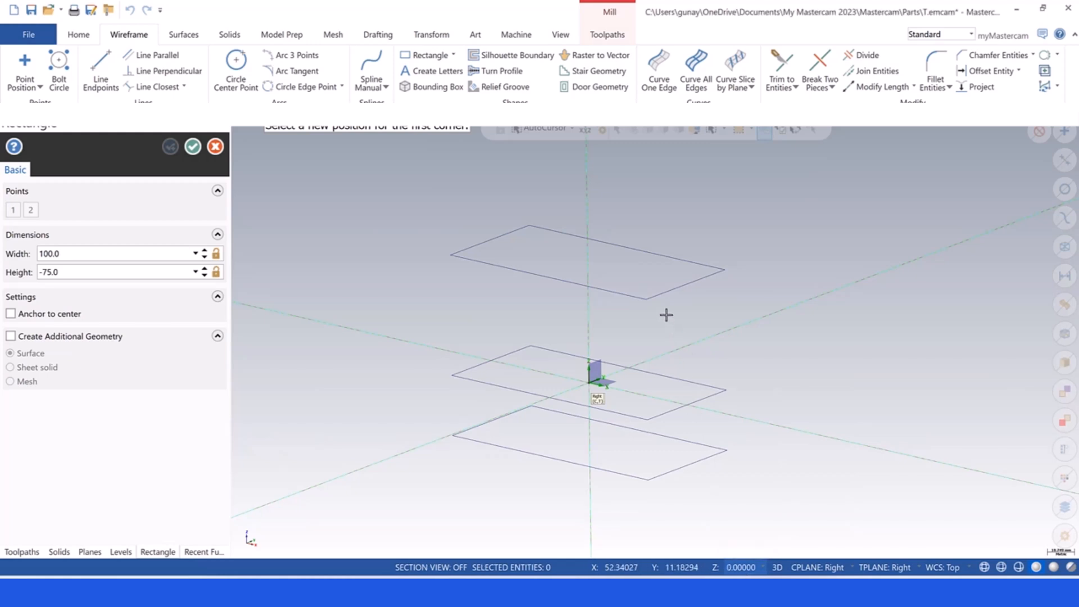
left_click(646, 301)
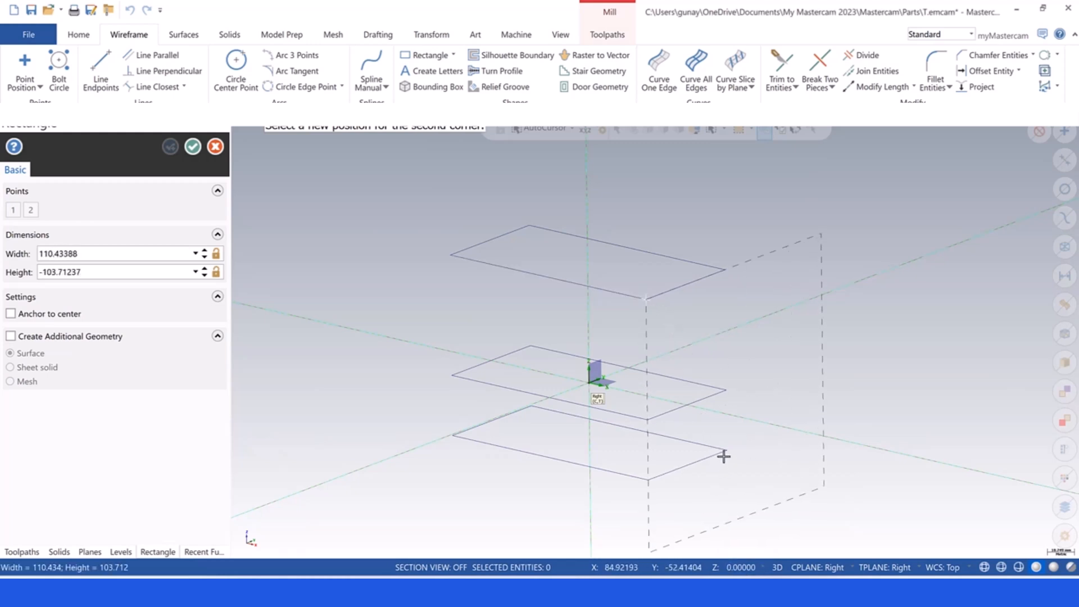
left_click(727, 452)
Step: Draw an upright rectangle from the topmost rectangle's front left corner to the lowest rectangle's back left corner
scroll(717, 495, "up", 2)
middle_click_drag(624, 287, 517, 250)
left_click(443, 214)
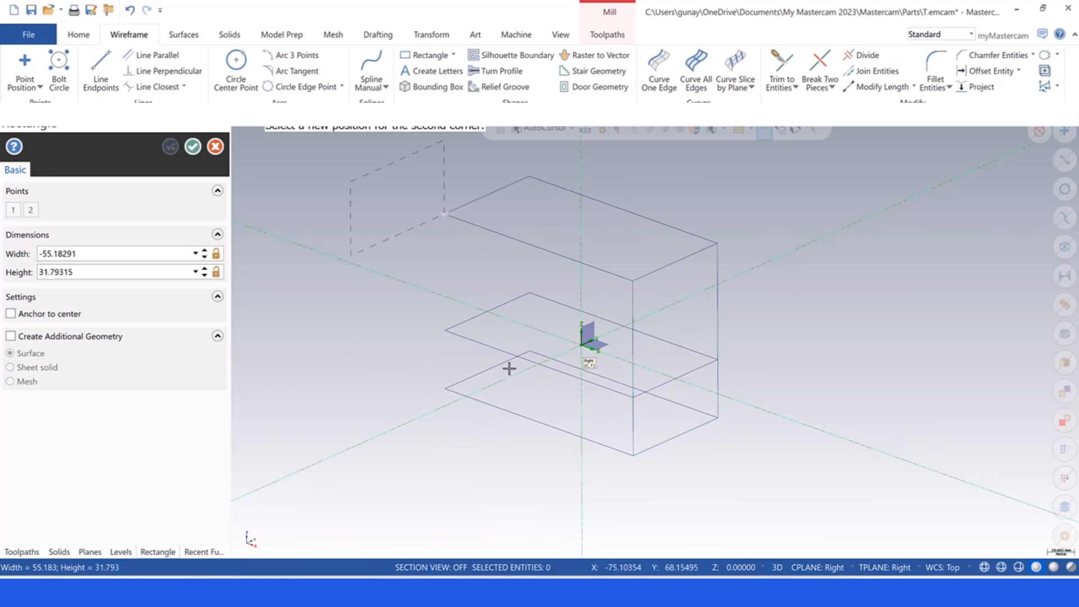
left_click(531, 356)
key("Escape")
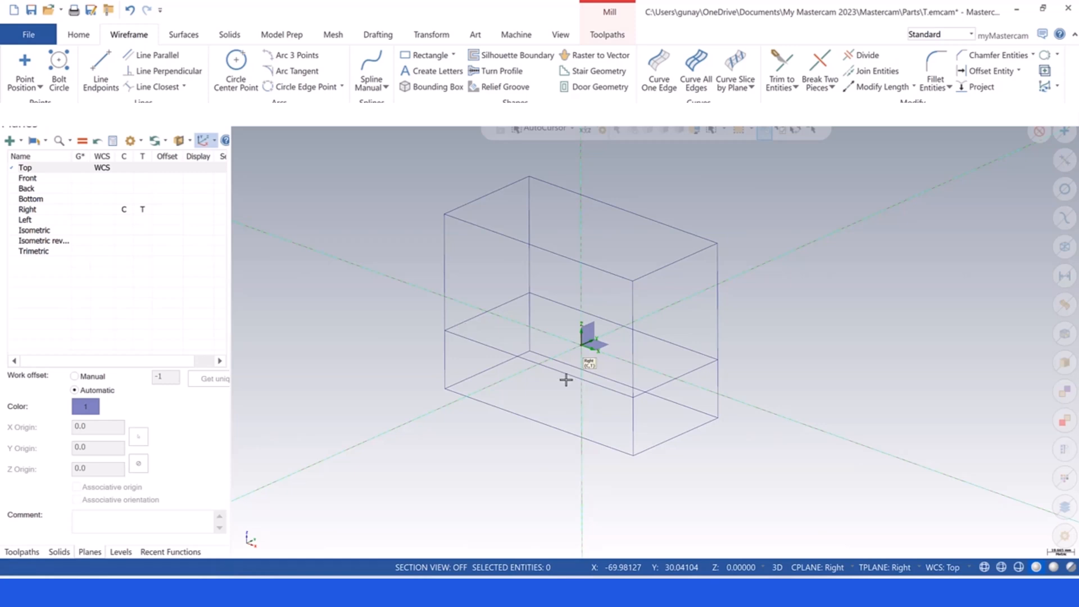
Step: Look over the available construction planes and the options for creating a new plane, including those relative to the WCS
left_click(817, 569)
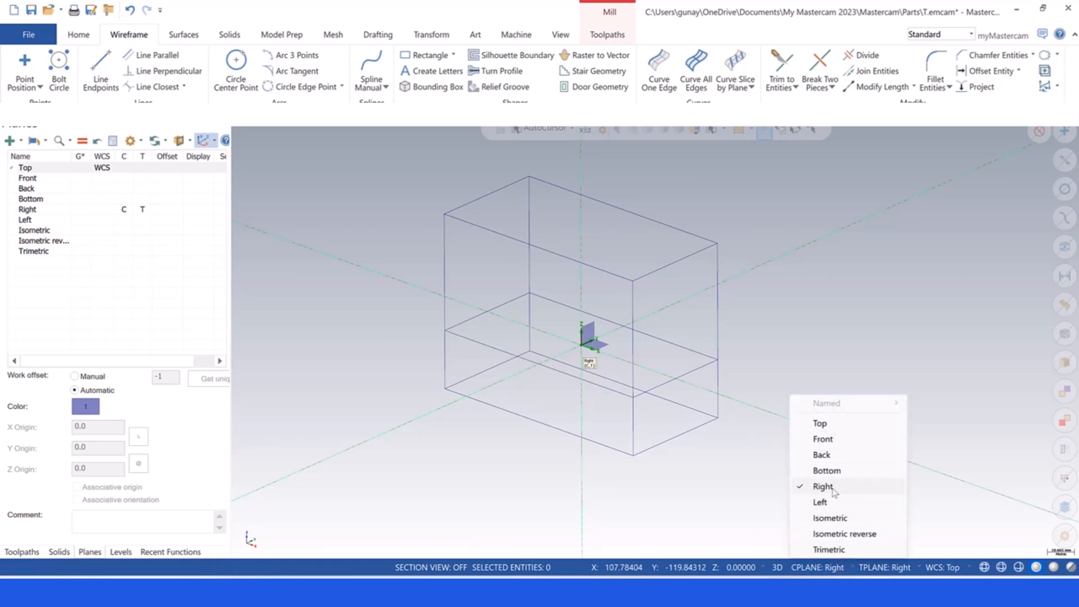
left_click(740, 224)
scroll(697, 385, "down", 2)
scroll(687, 313, "up", 1)
scroll(687, 314, "up", 1)
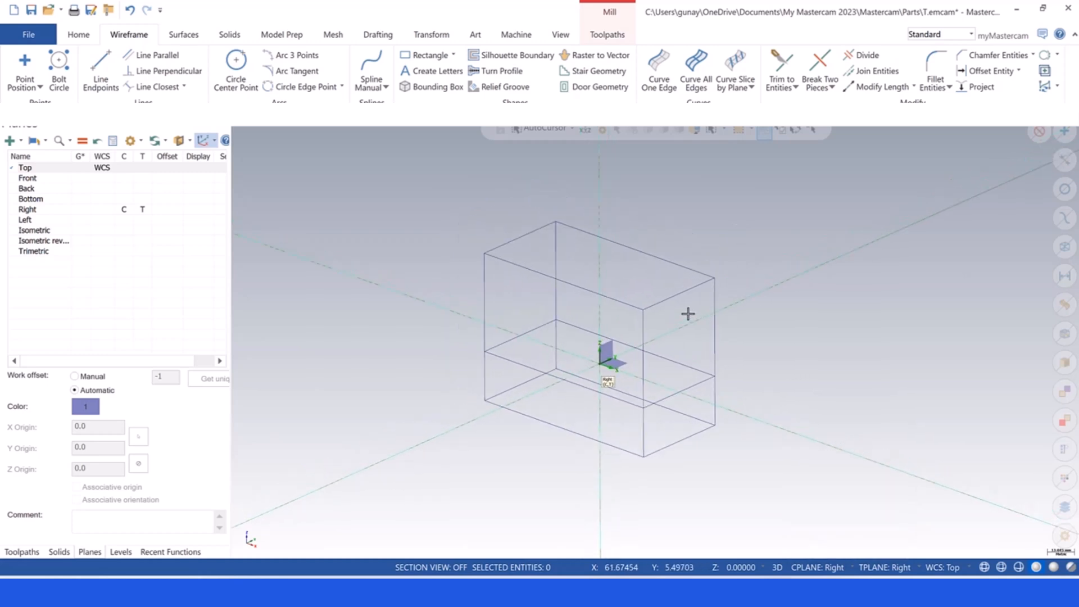
left_click(17, 143)
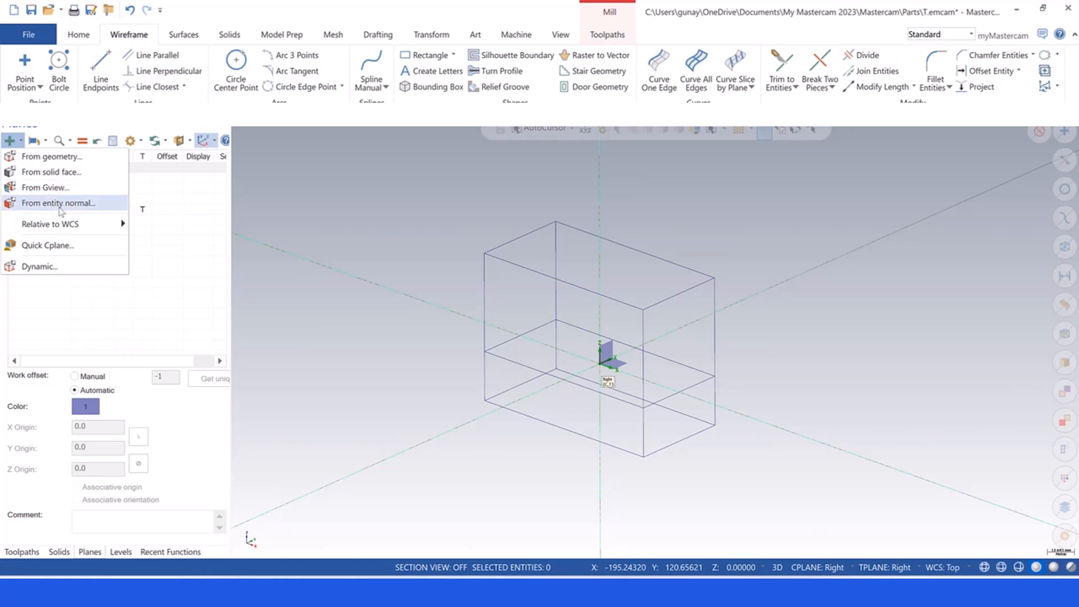
mouse_move(56, 224)
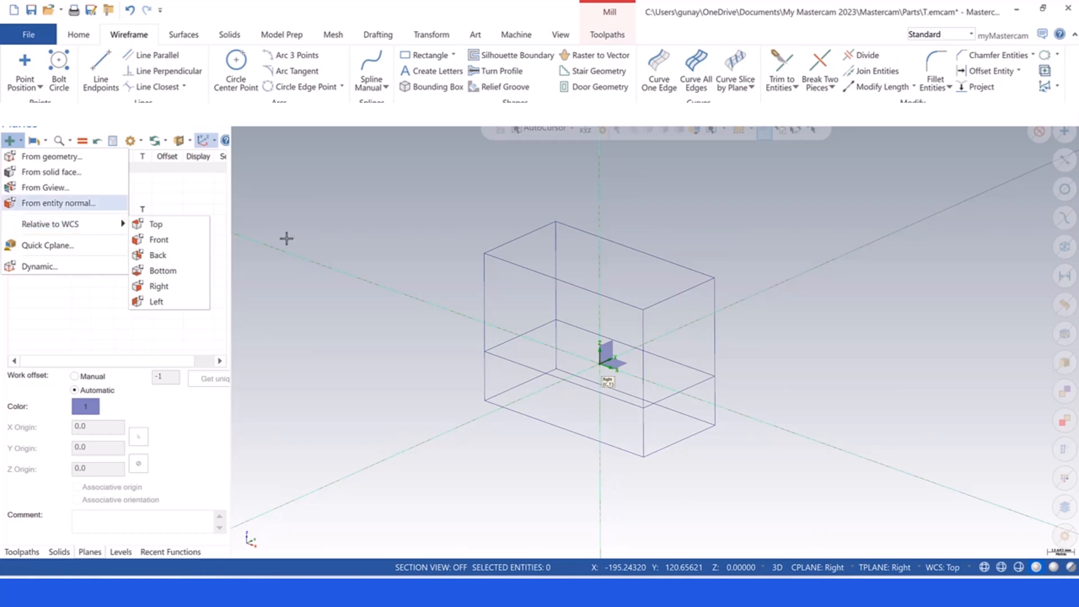
left_click(360, 274)
scroll(399, 281, "down", 3)
scroll(405, 281, "up", 2)
scroll(405, 280, "up", 1)
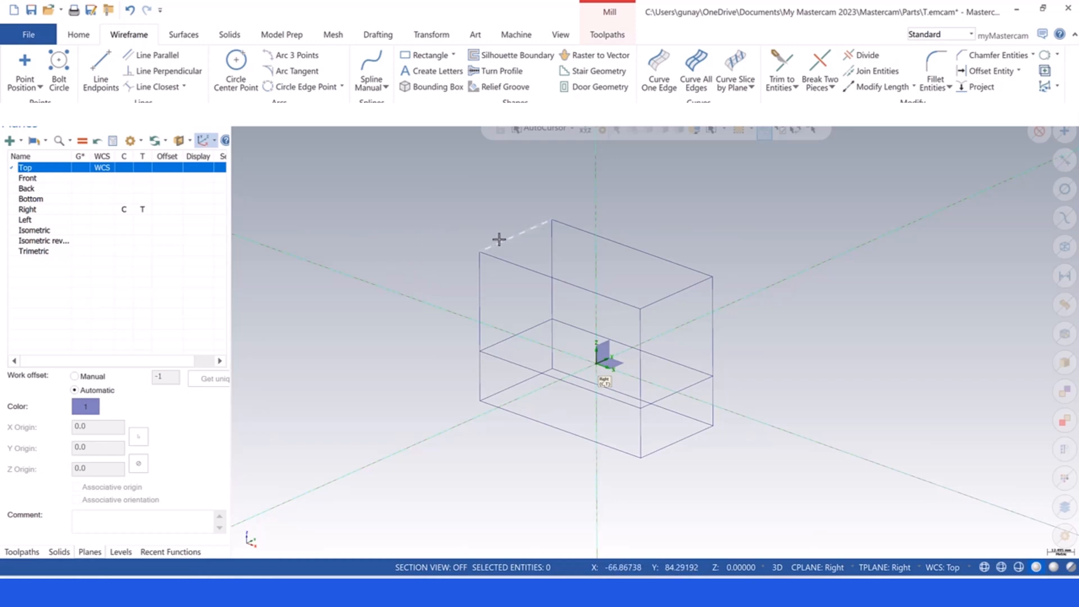
scroll(493, 234, "down", 3)
scroll(449, 202, "up", 2)
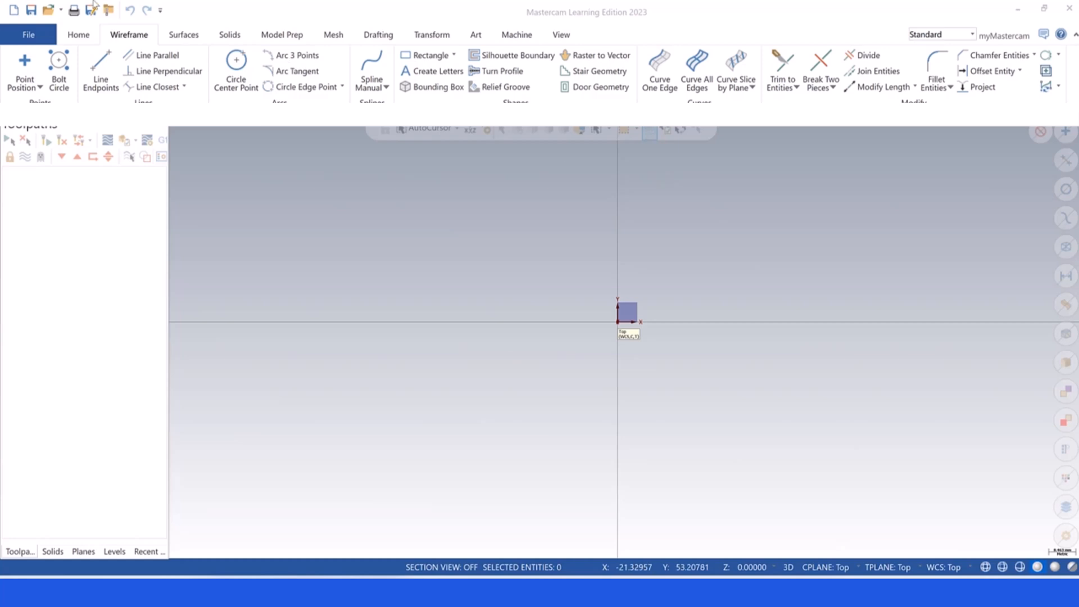
Step: Set the graphics view to Top and switch to 2D construction mode in the empty part file
left_click(137, 34)
right_click(445, 264)
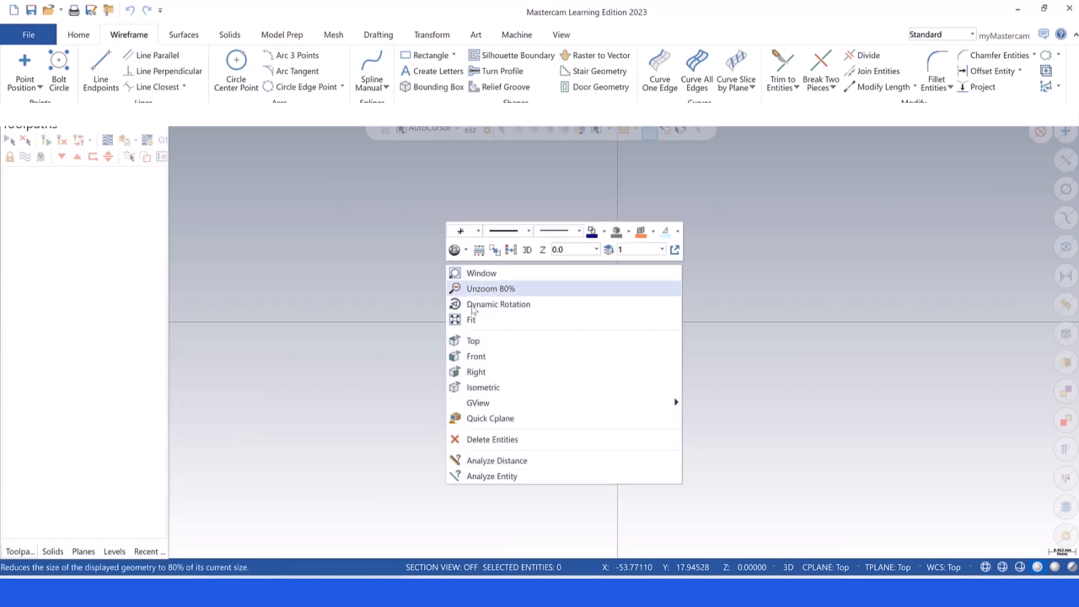
left_click(478, 339)
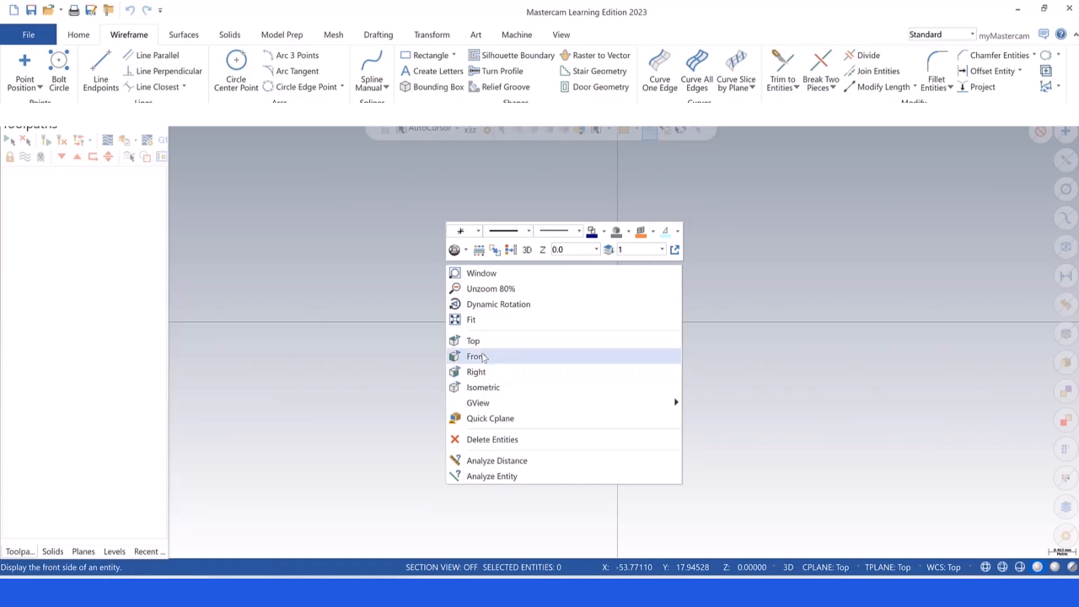
left_click(476, 342)
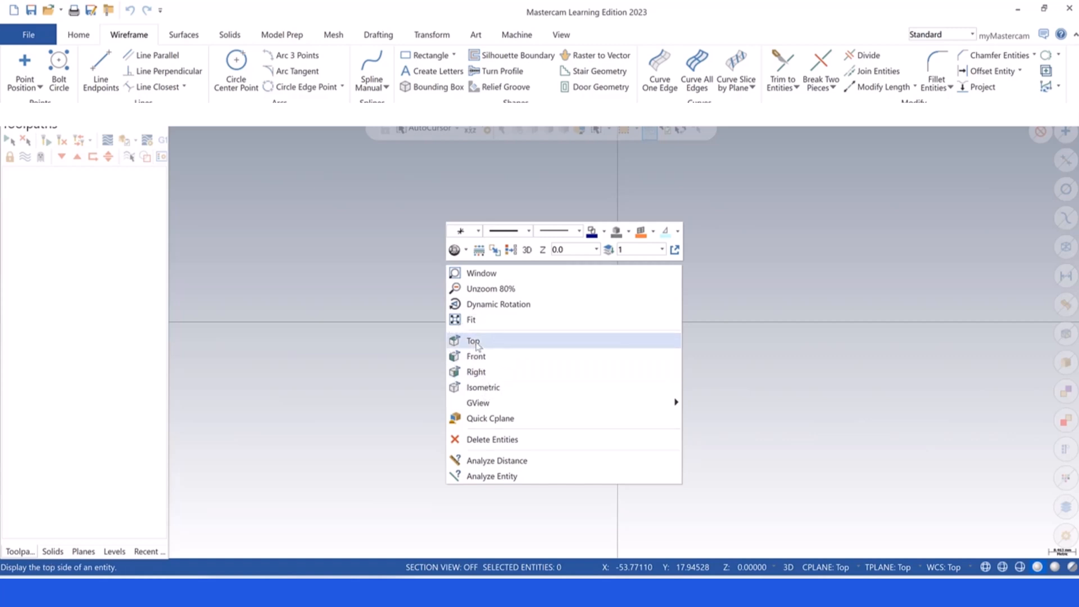
left_click(789, 568)
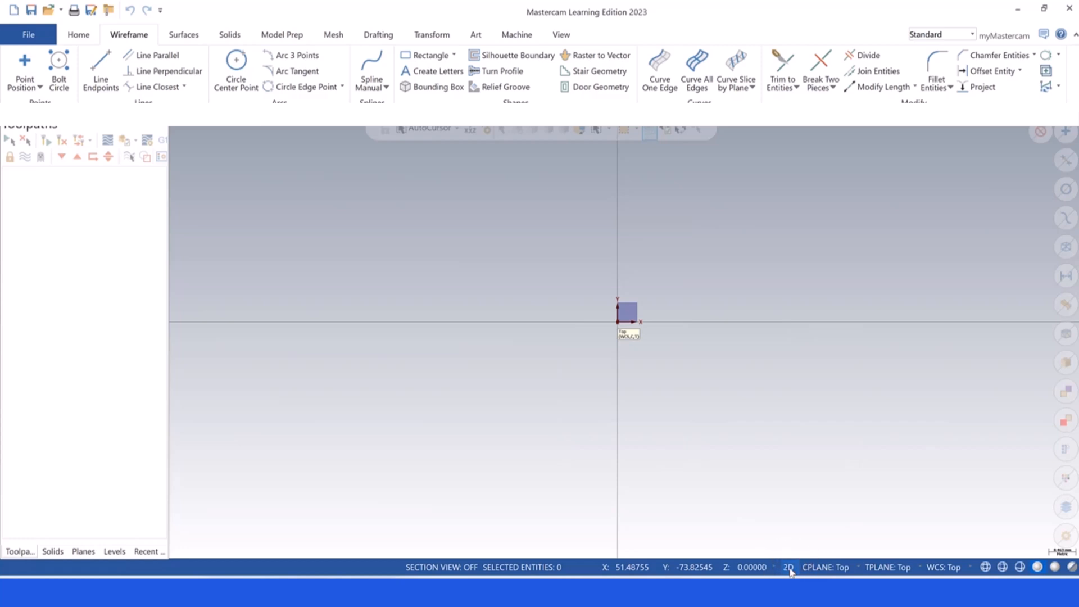
left_click(749, 566)
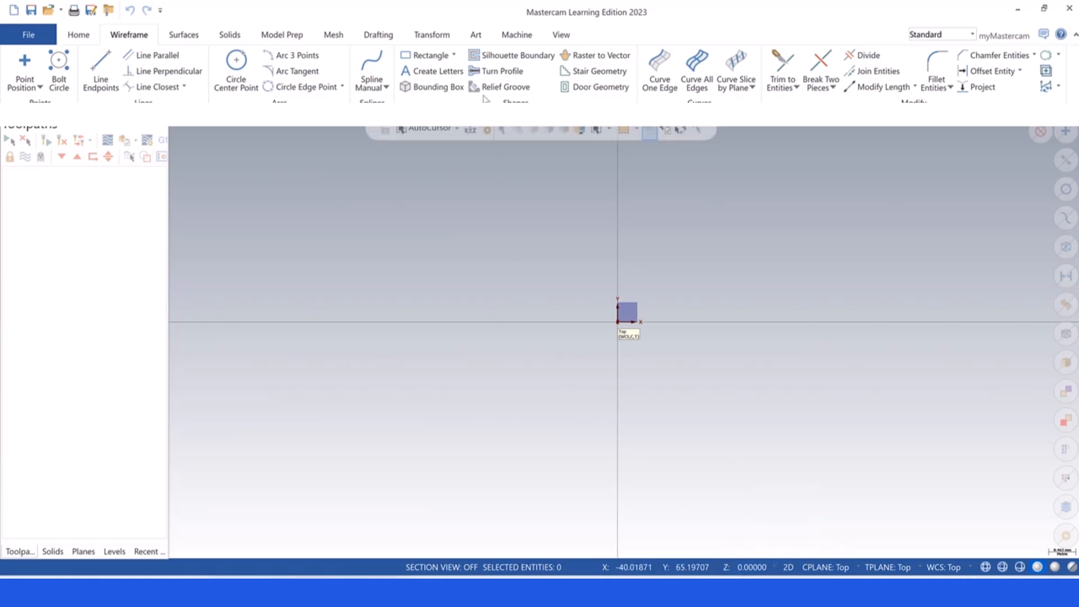
Step: Create a 100 by 50 rectangular shape by base point, centred on the origin
left_click(453, 55)
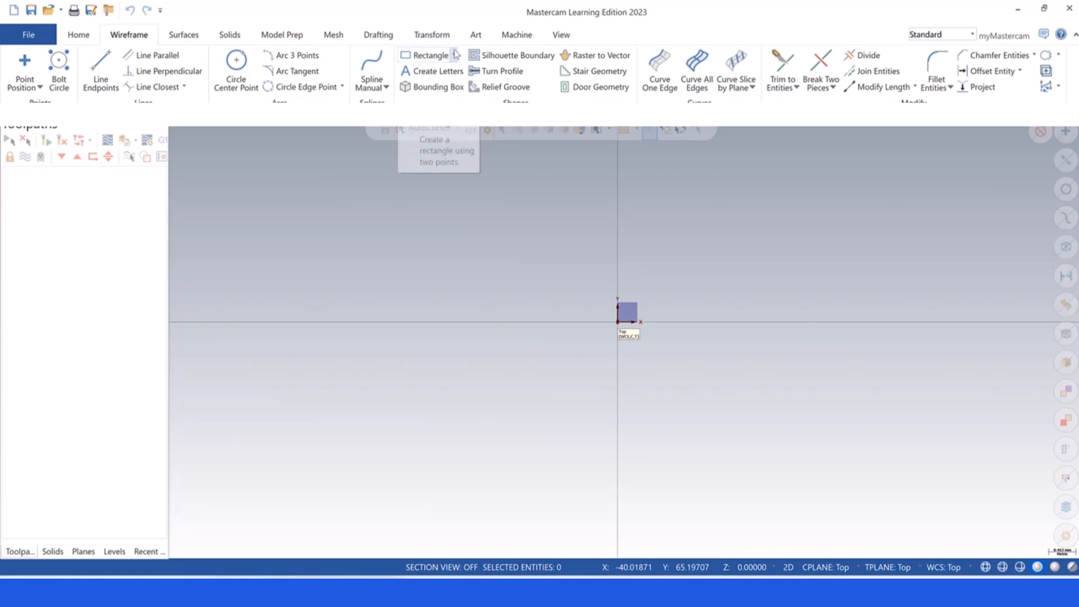
left_click(459, 89)
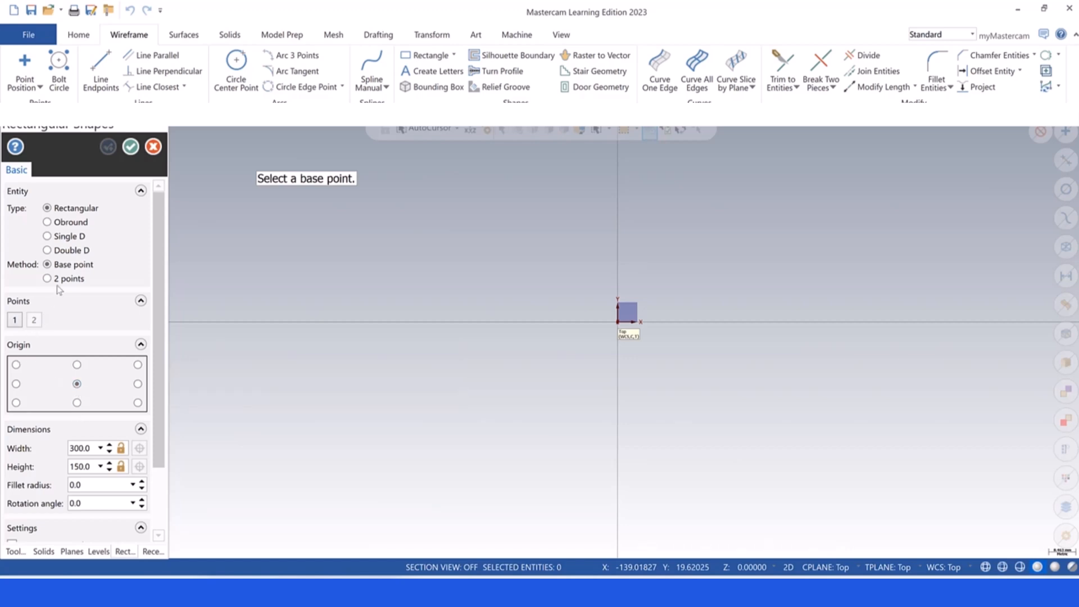
double_click(79, 449)
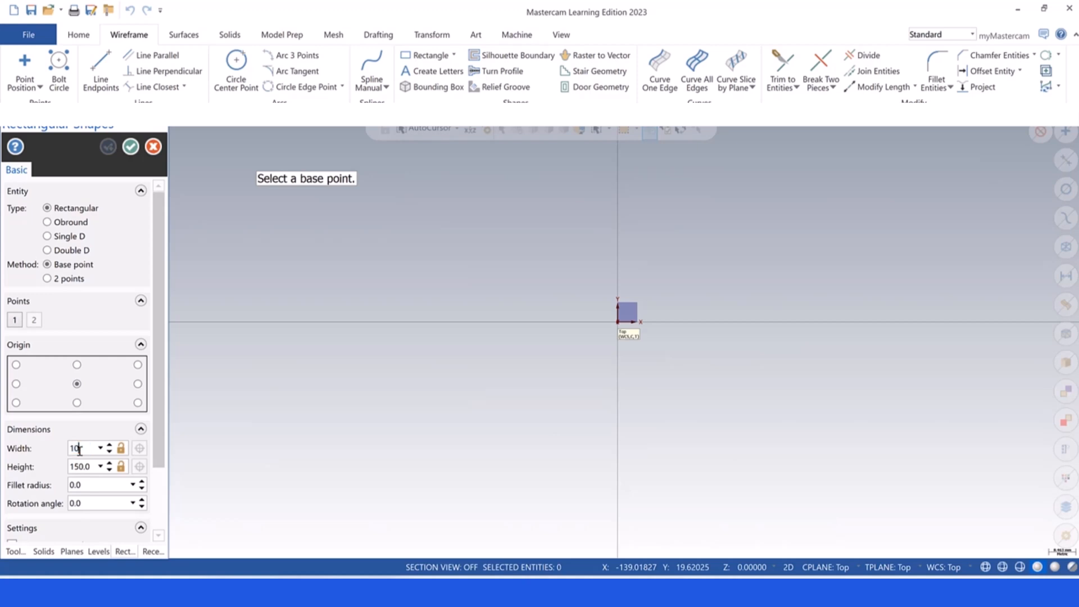
double_click(82, 466)
type("50")
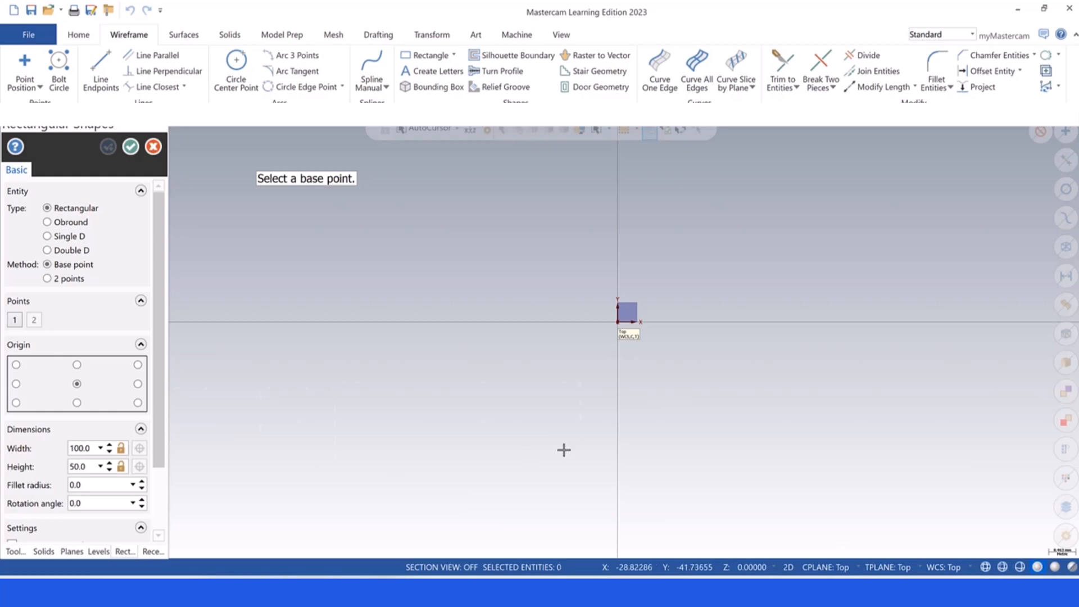
left_click(617, 323)
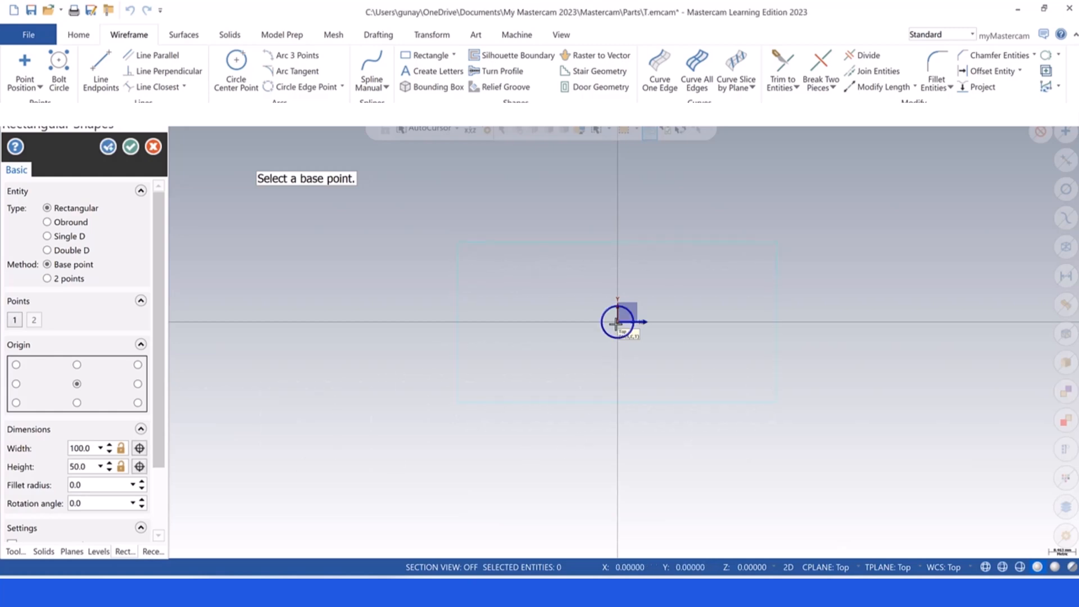
left_click(130, 148)
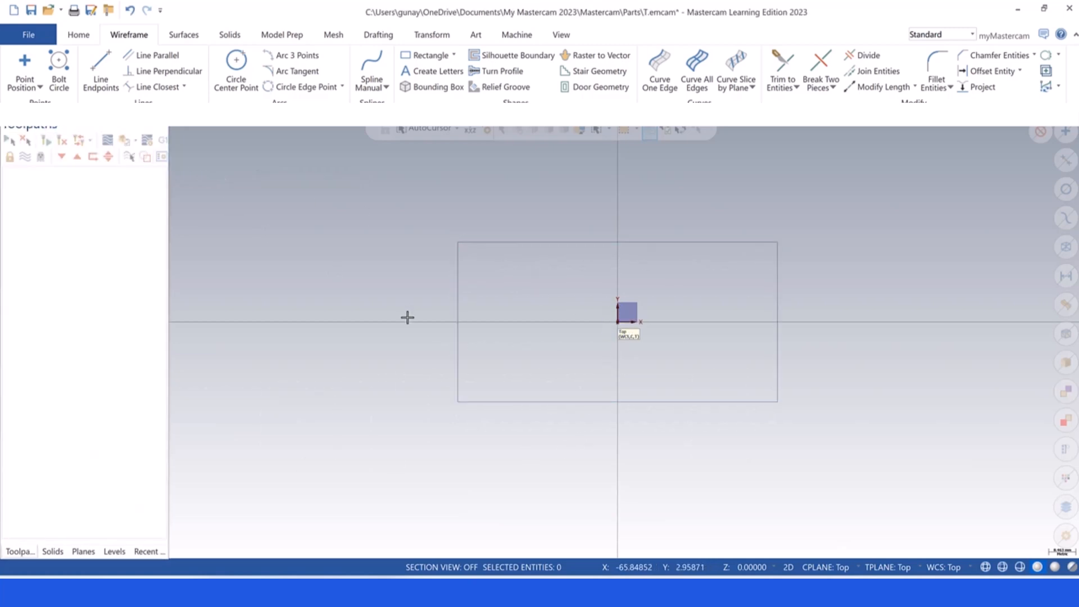
Step: Translate the whole rectangle with a Z delta of 50, keeping the X and Y deltas at 0
middle_click_drag(395, 345, 490, 267)
scroll(458, 340, "down", 2)
scroll(554, 260, "up", 2)
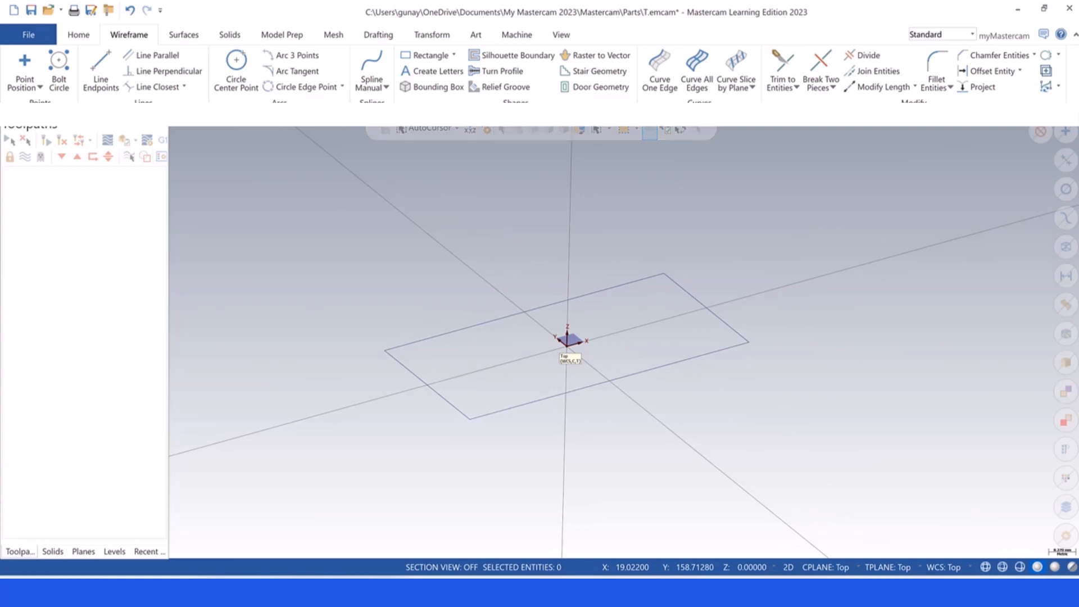
left_click(420, 40)
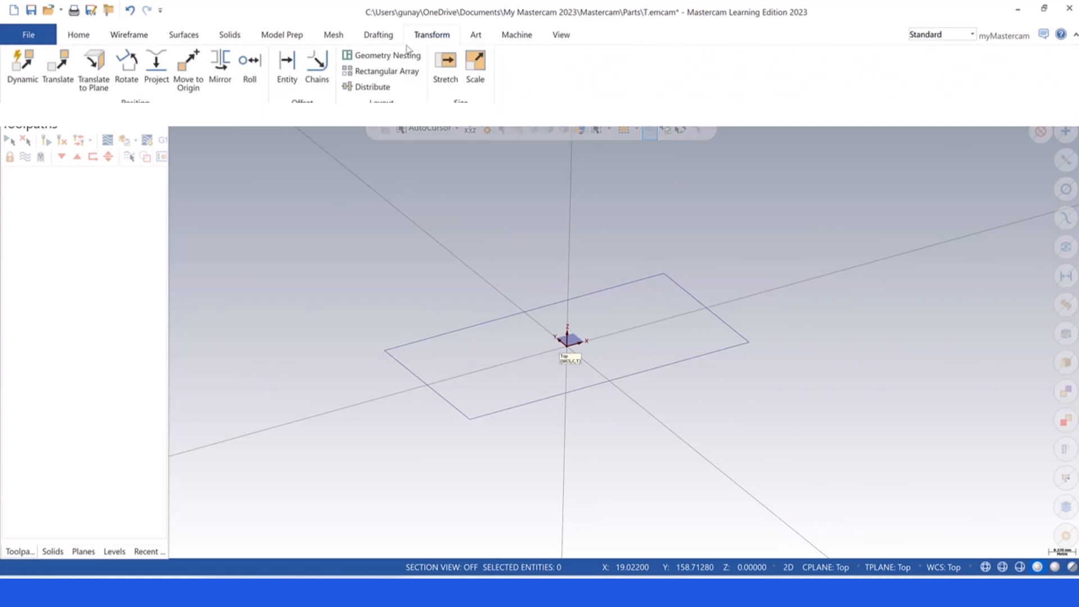
left_click(56, 67)
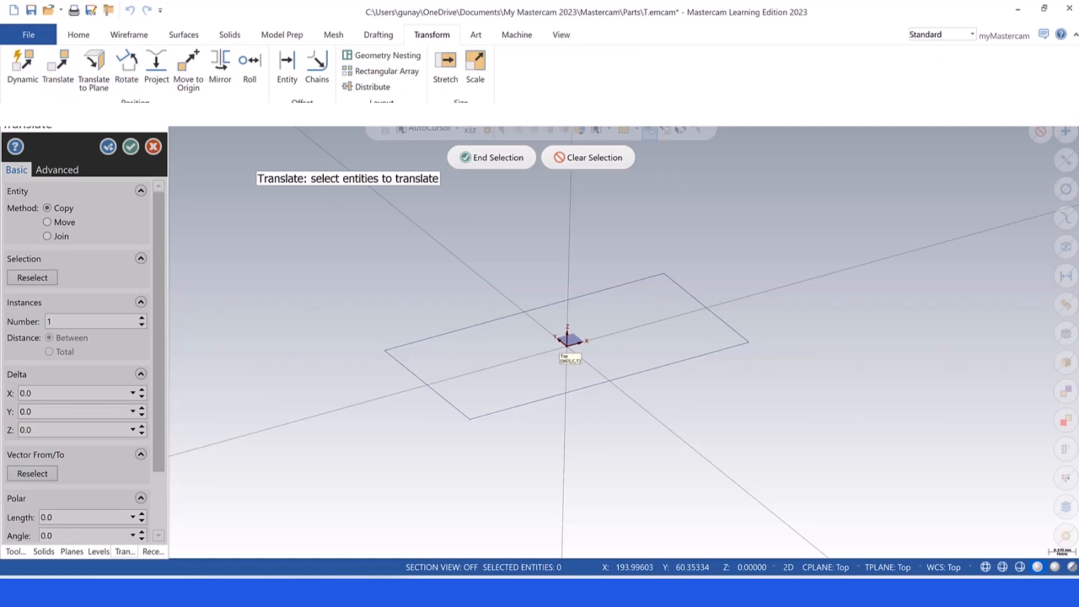
scroll(633, 346, "down", 2)
left_click_drag(375, 263, 787, 484)
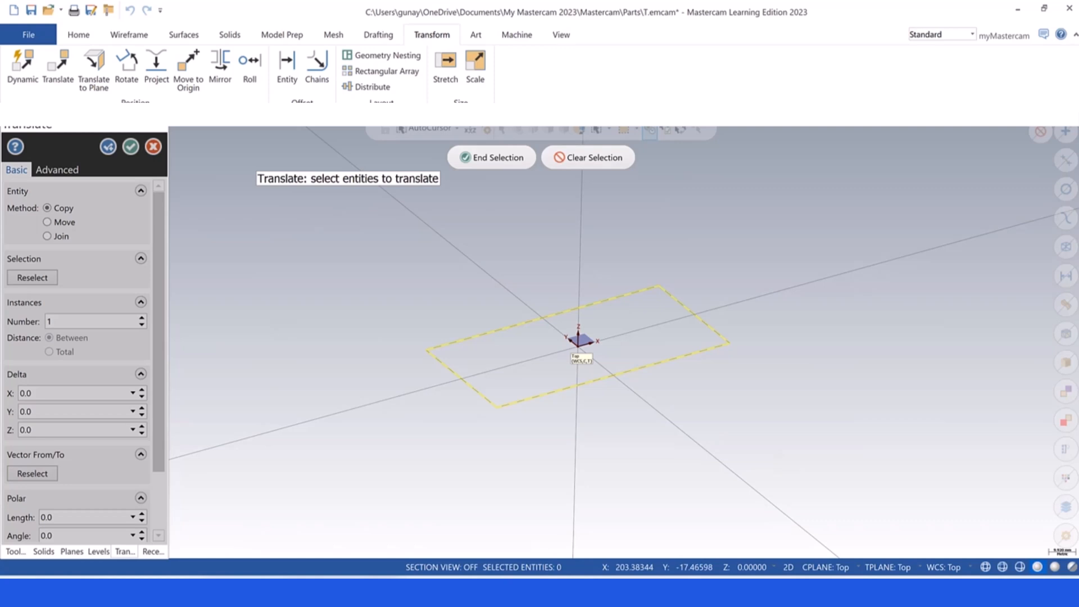
left_click(498, 158)
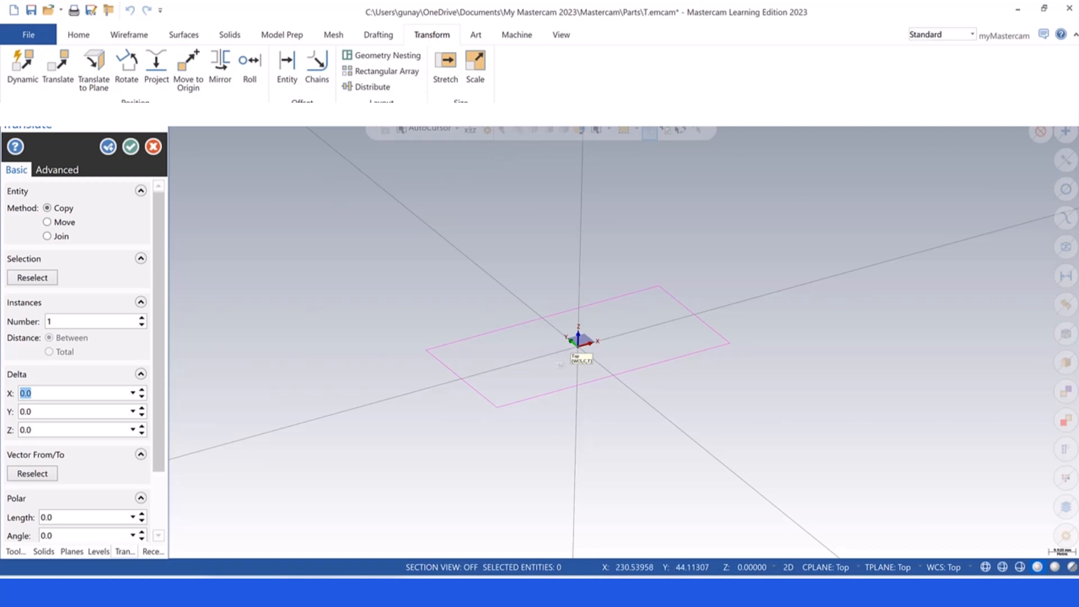
left_click(39, 431)
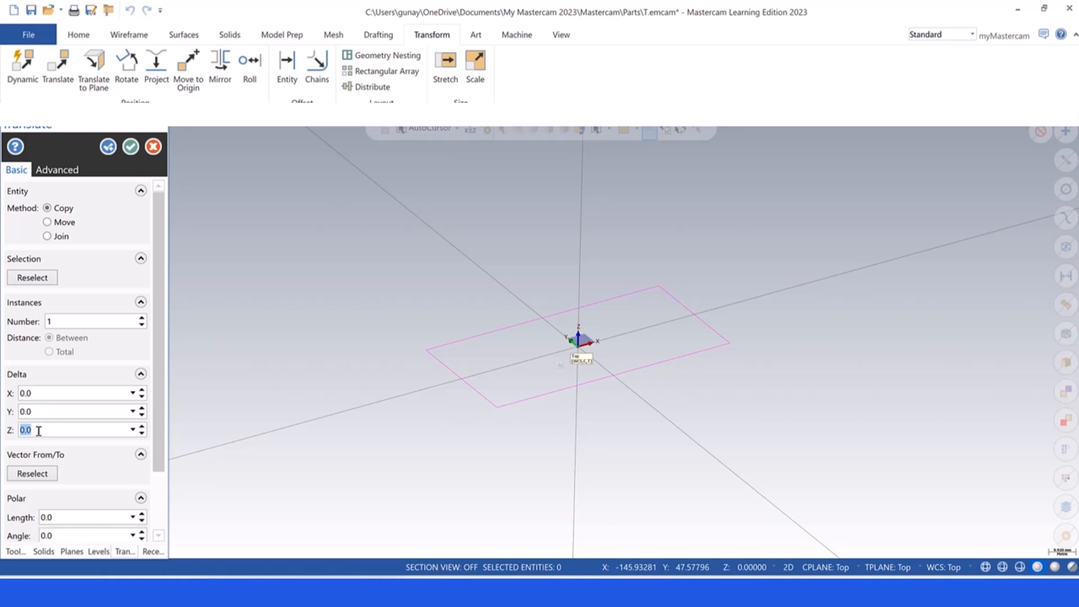
type("50")
key("Return")
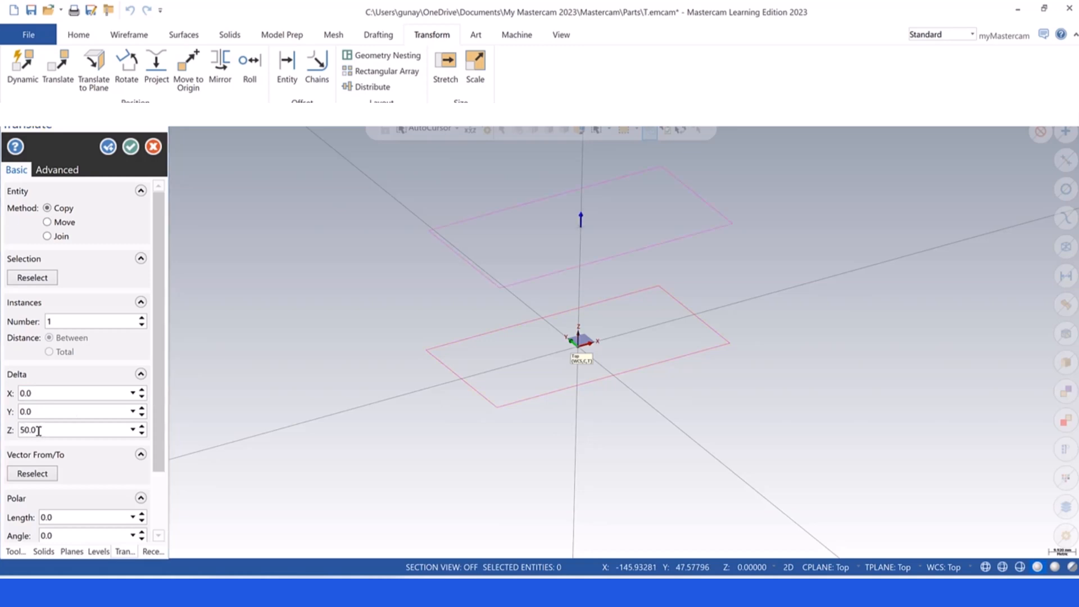
Step: Change the translate method to Join so vertical lines connect both rectangles' corners, and accept the operation
left_click(47, 237)
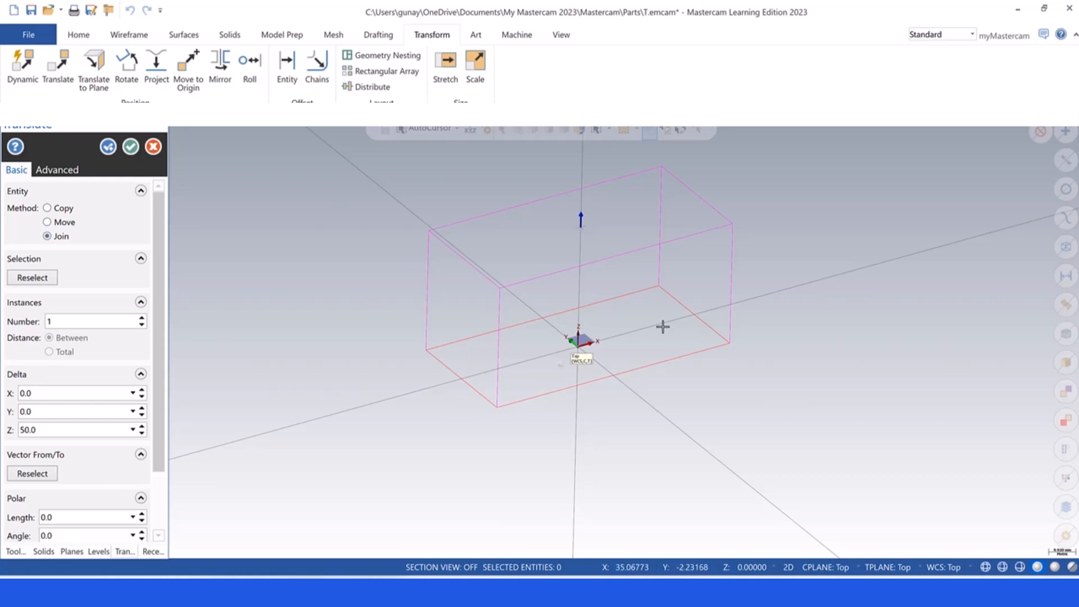
left_click(580, 220)
scroll(579, 228, "up", 2)
scroll(450, 311, "down", 1)
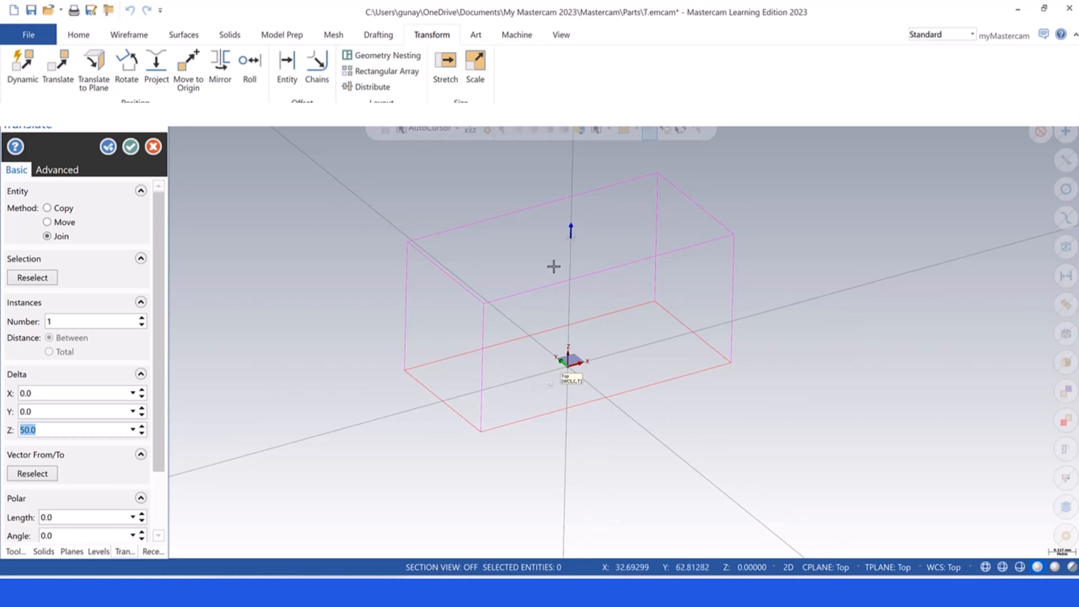
left_click(130, 147)
Step: Clear the transform colours from the box's wireframe geometry
middle_click_drag(325, 231, 395, 197)
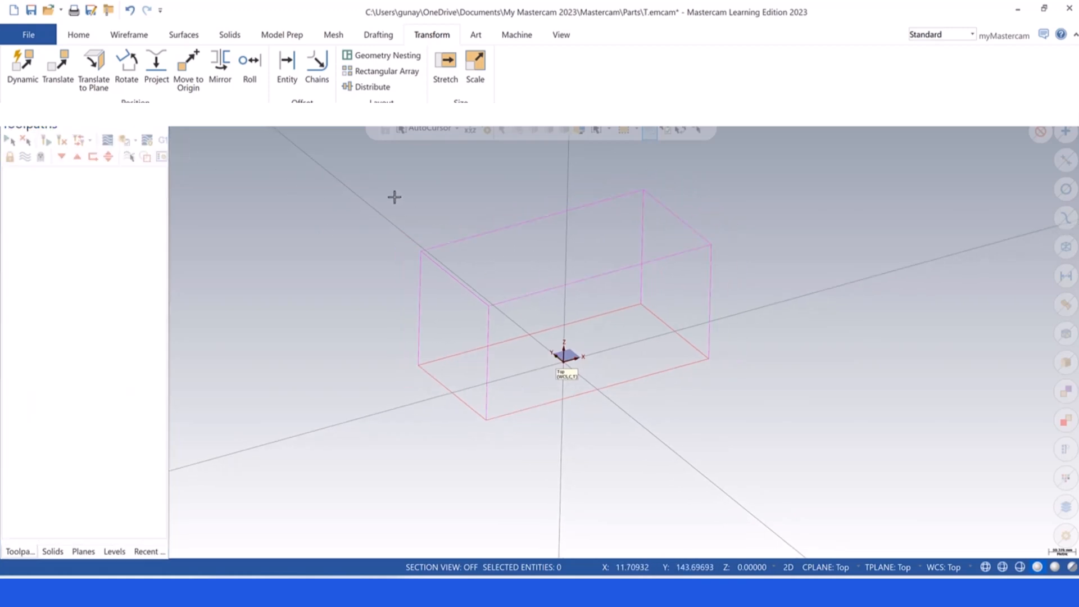
right_click(364, 169)
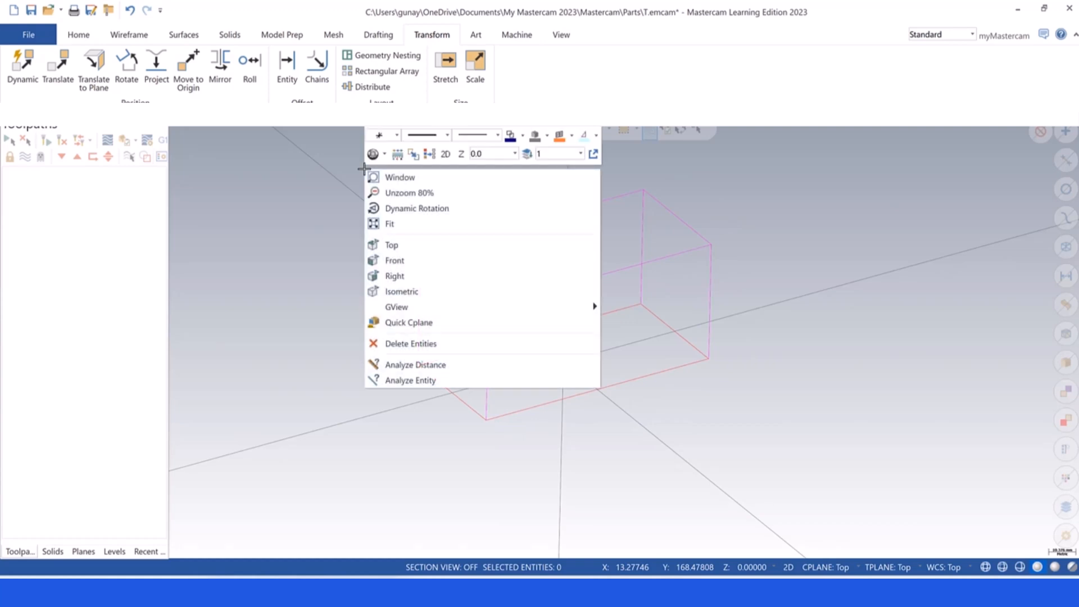
left_click(429, 154)
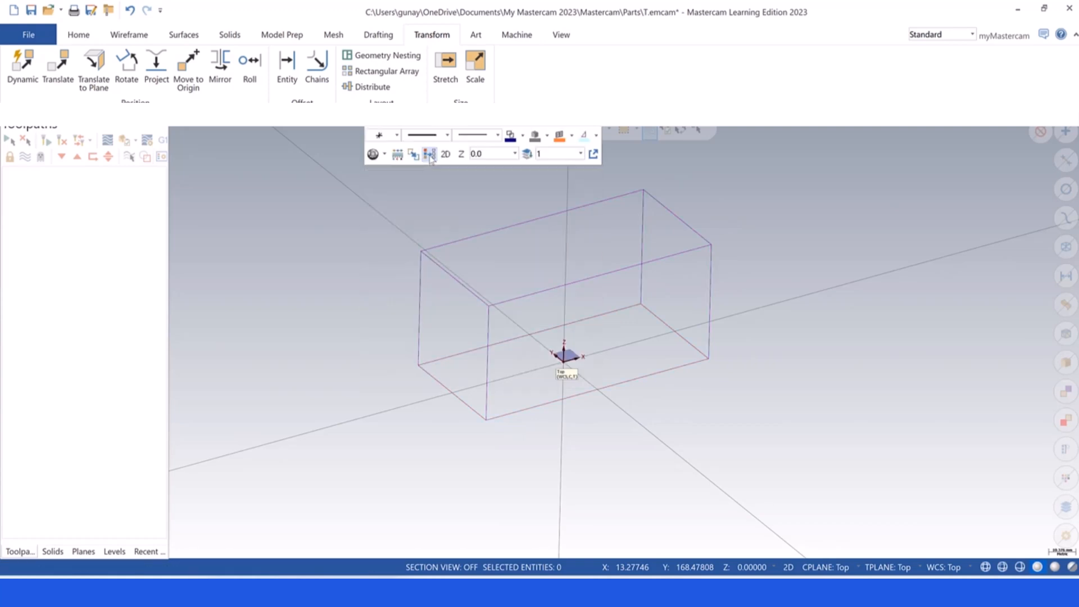
scroll(679, 340, "down", 3)
scroll(588, 255, "up", 3)
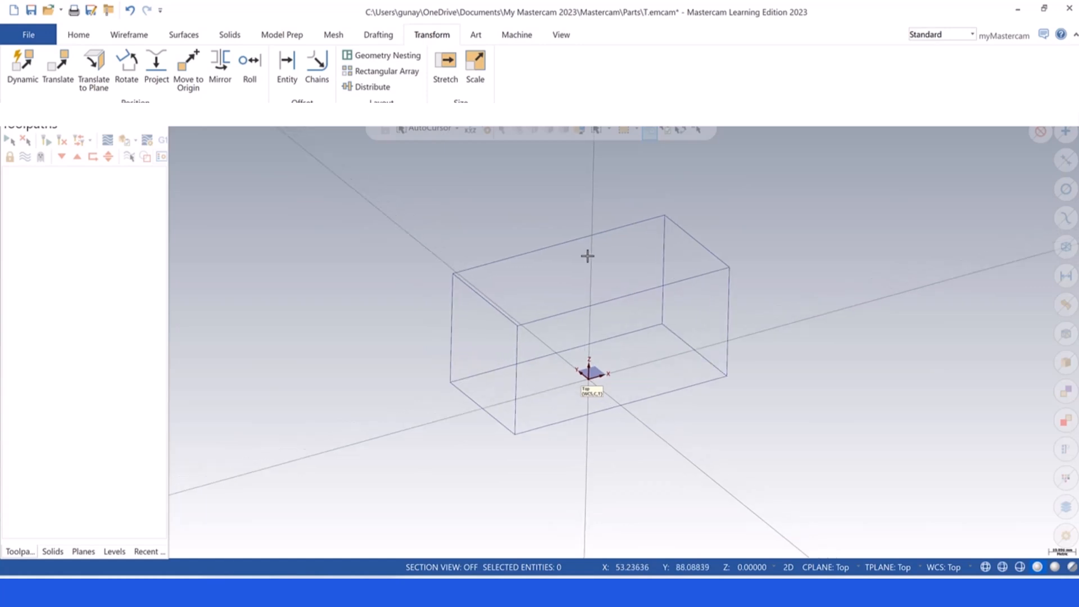
middle_click_drag(543, 271, 549, 243)
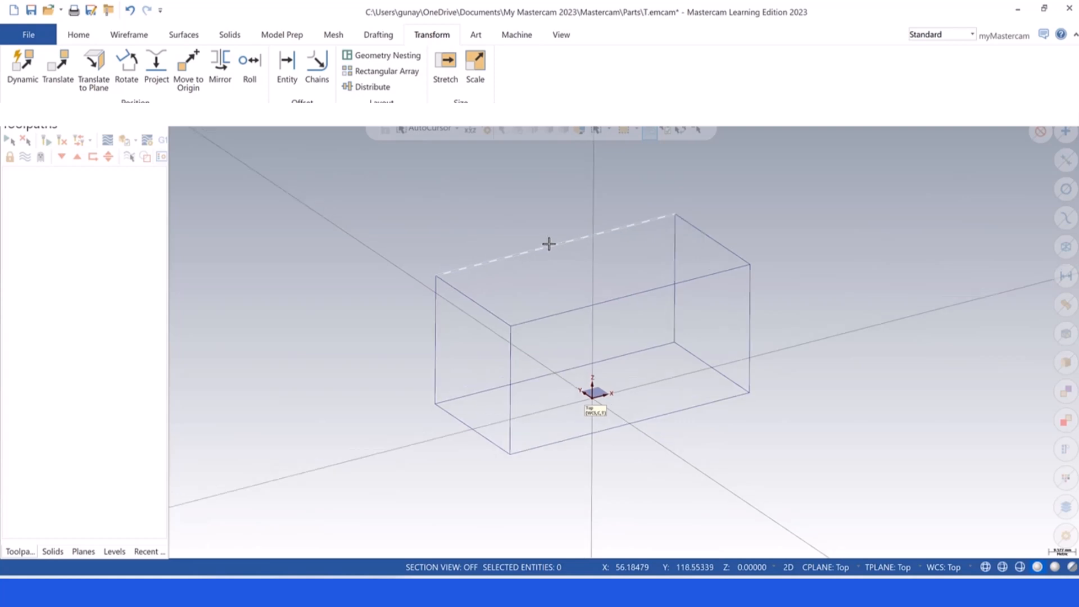
left_click(125, 36)
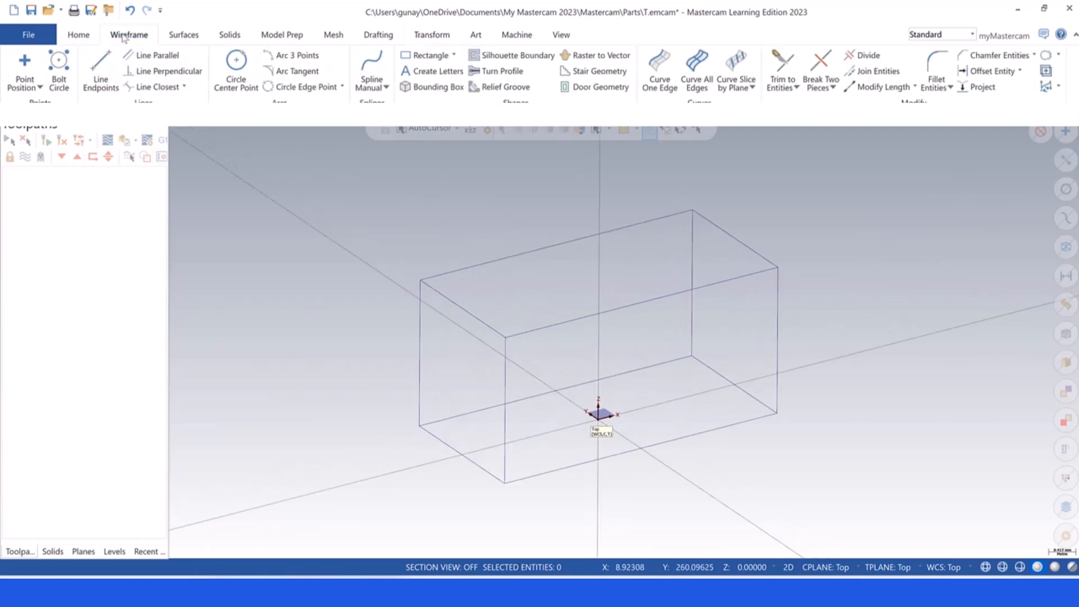
left_click(100, 66)
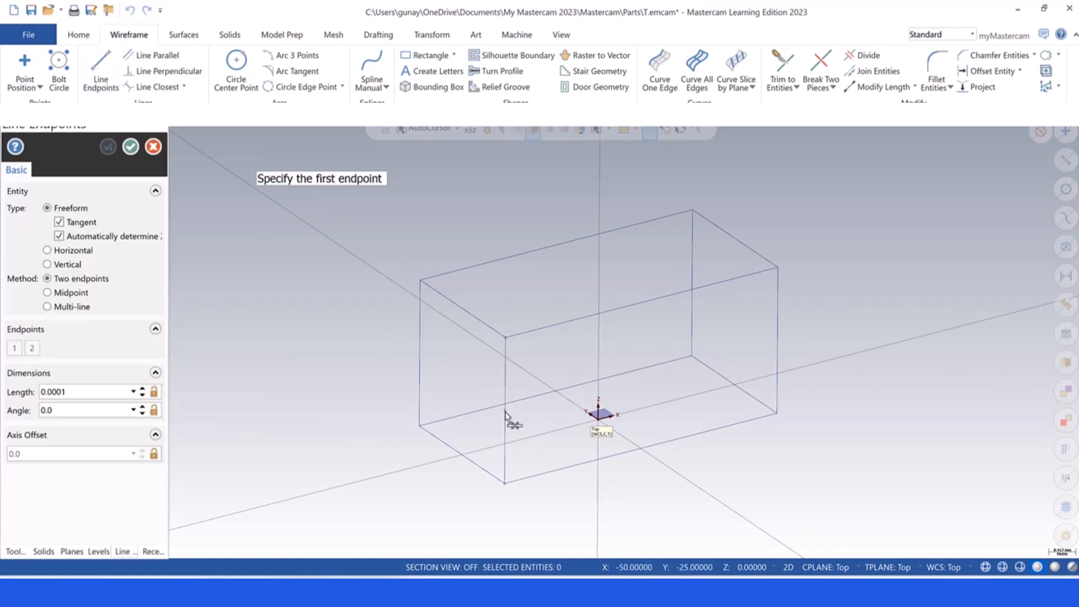
left_click(506, 415)
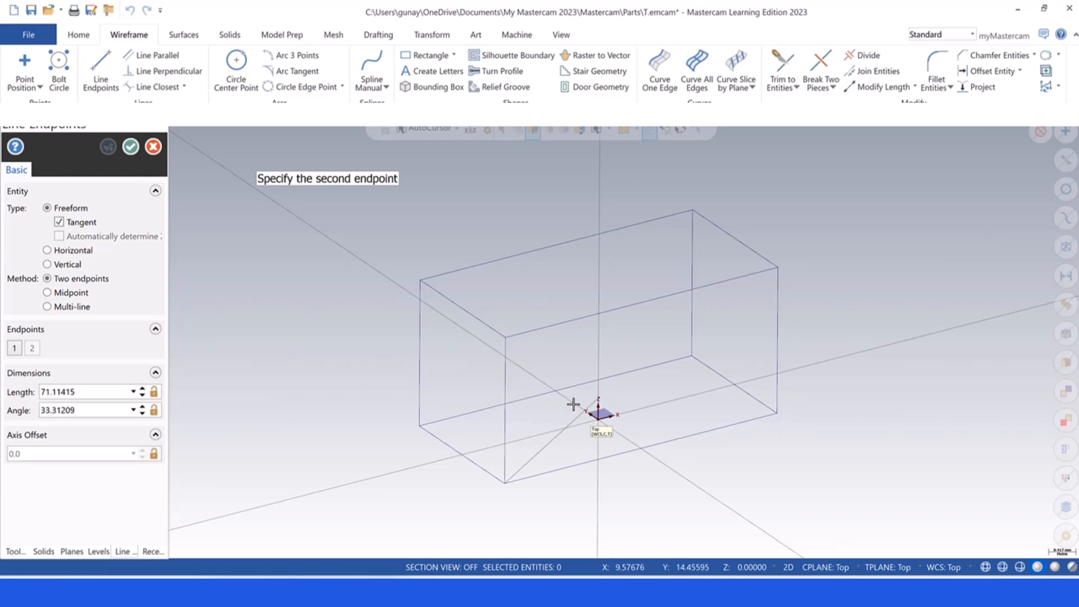
key("Escape")
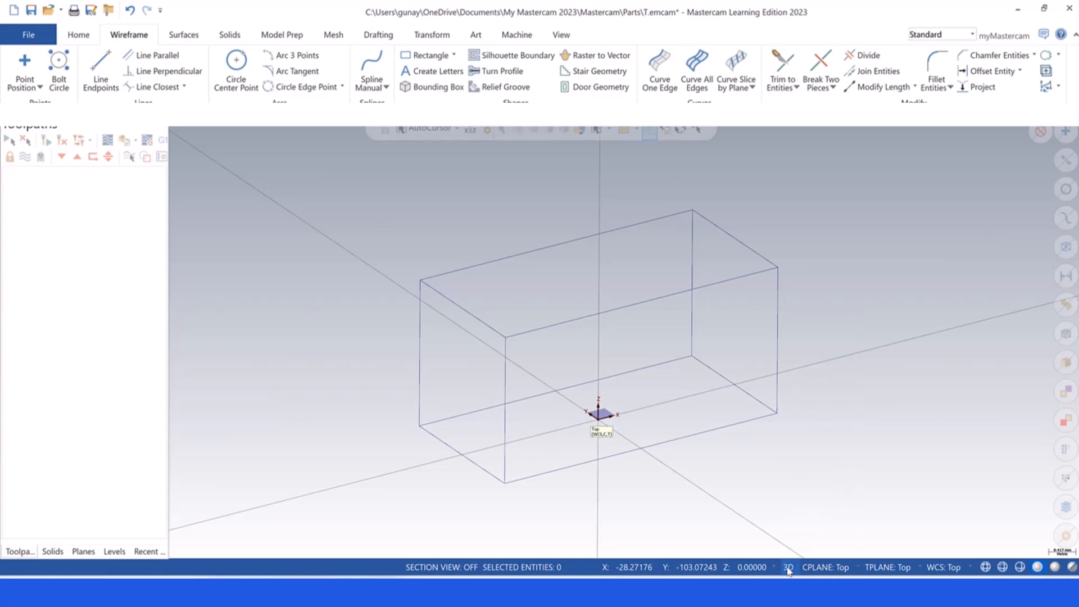
Step: In 3D construction mode, draw two sloped lines joining the midpoints of the left-end vertical edges to the midpoints of the upper long edges
left_click(100, 70)
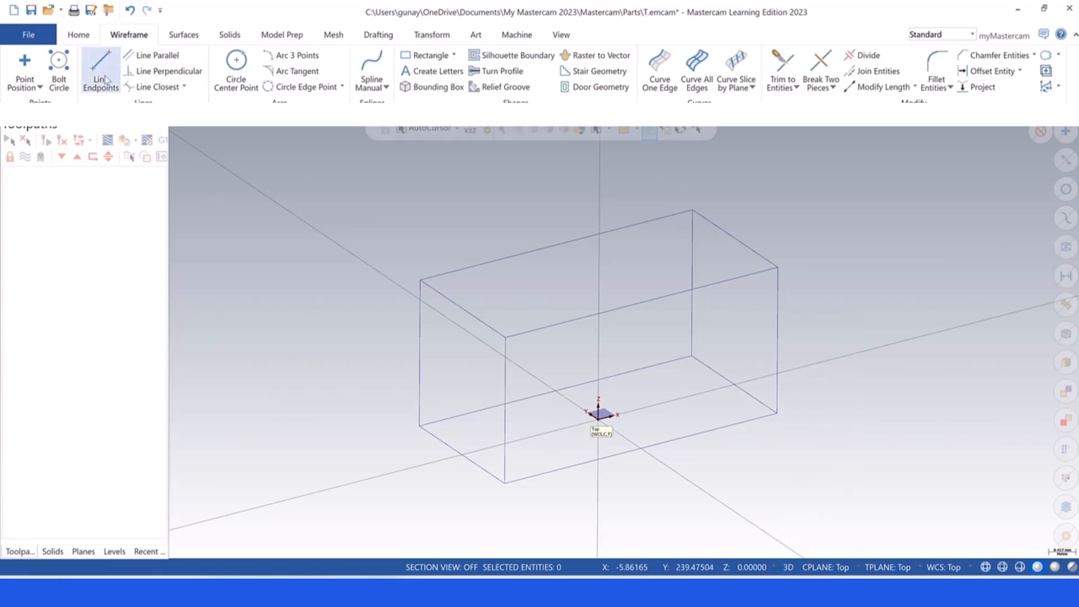
left_click(506, 411)
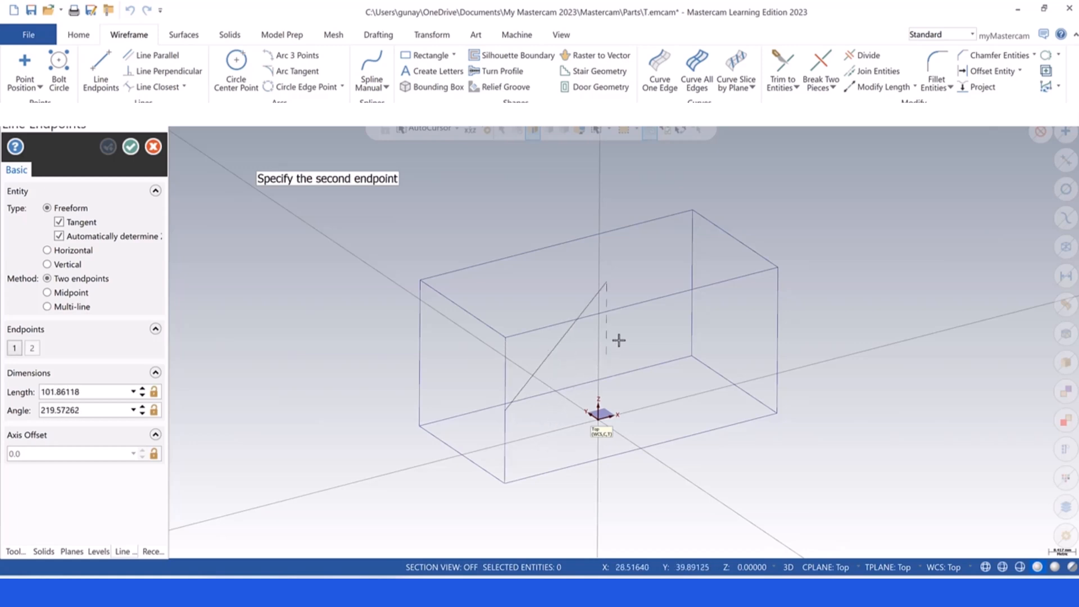
left_click(641, 303)
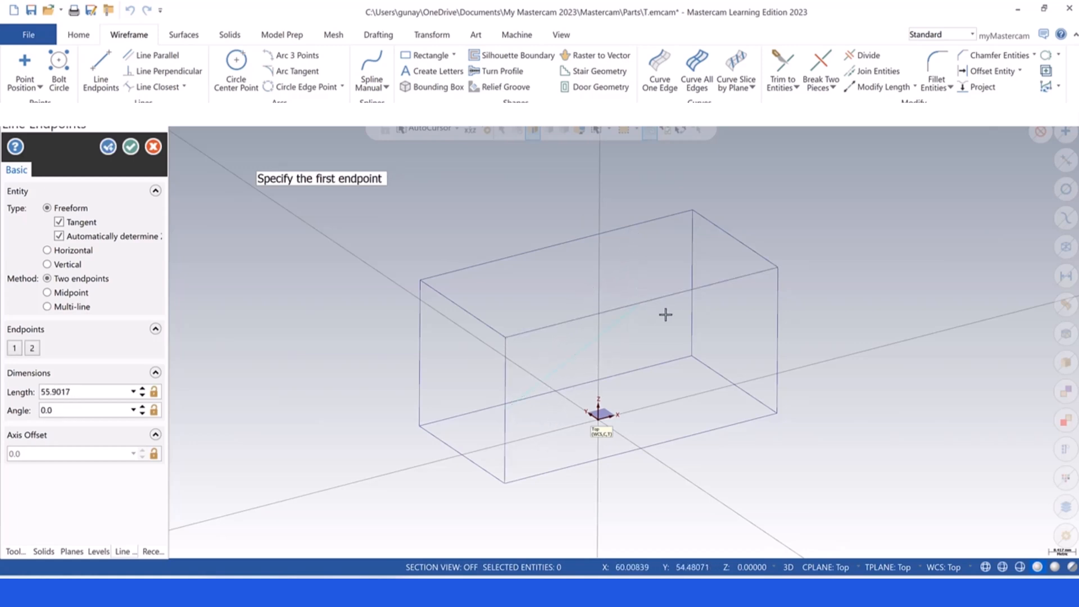
left_click(555, 246)
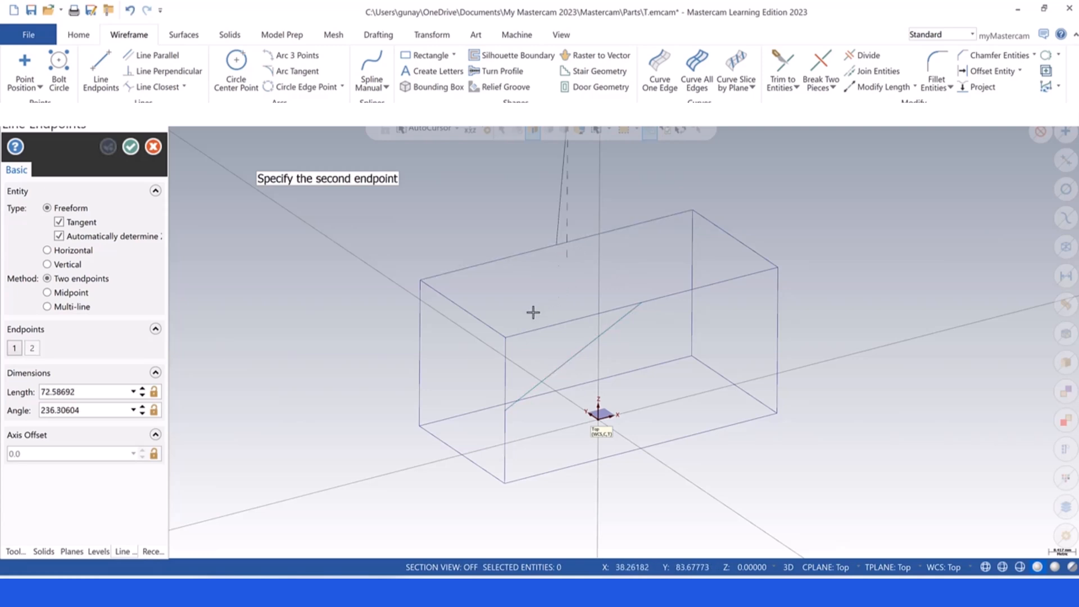
left_click(420, 353)
key("Escape")
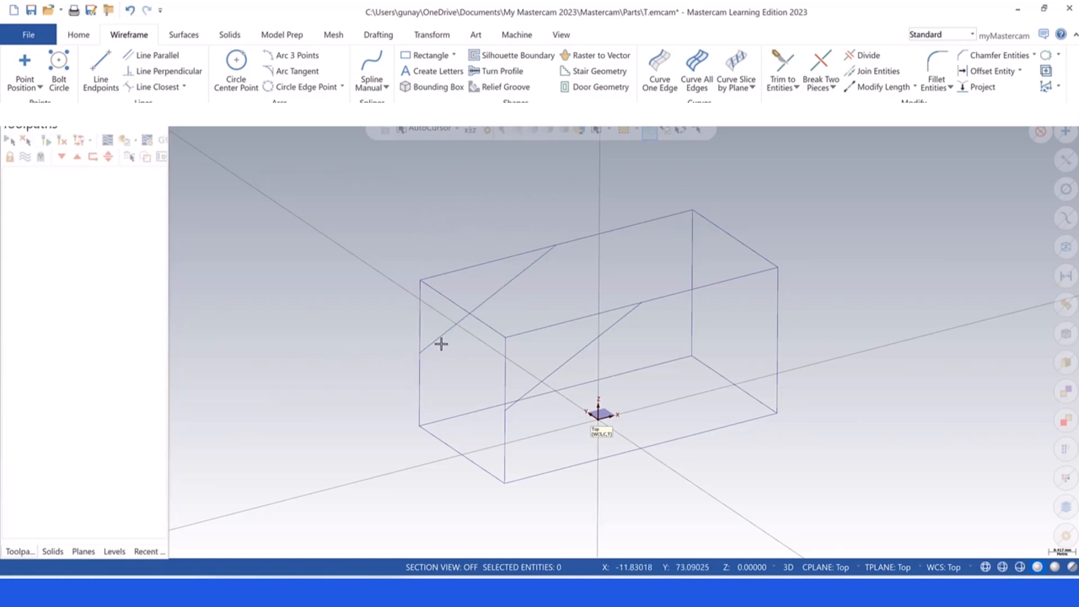
Step: Connect the two sloped lines with one cross line between their upper endpoints and another between their lower endpoints
scroll(498, 367, "up", 1)
left_click(101, 72)
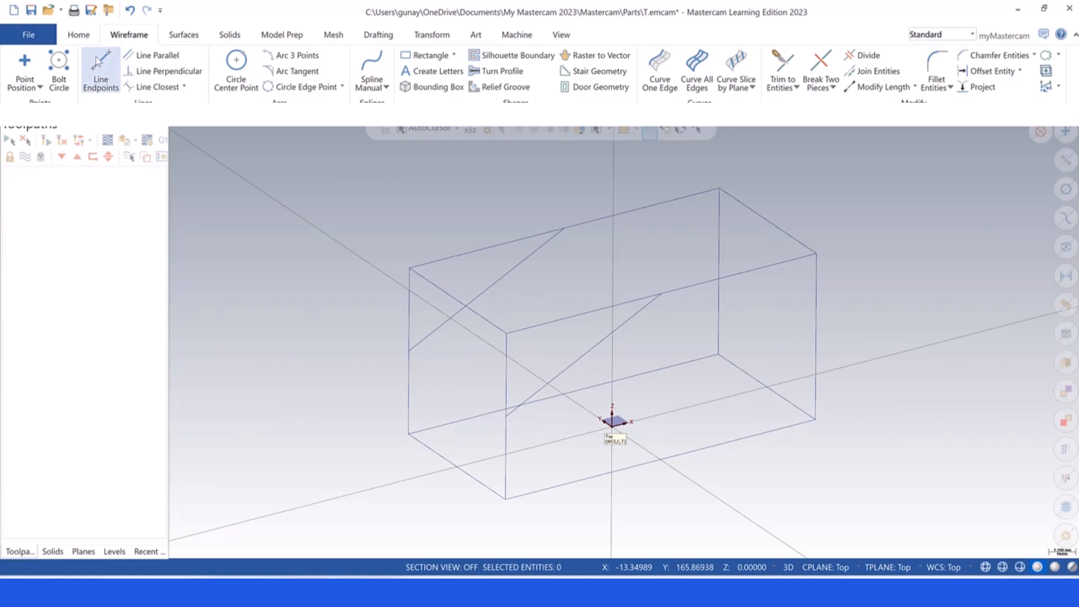
left_click(565, 230)
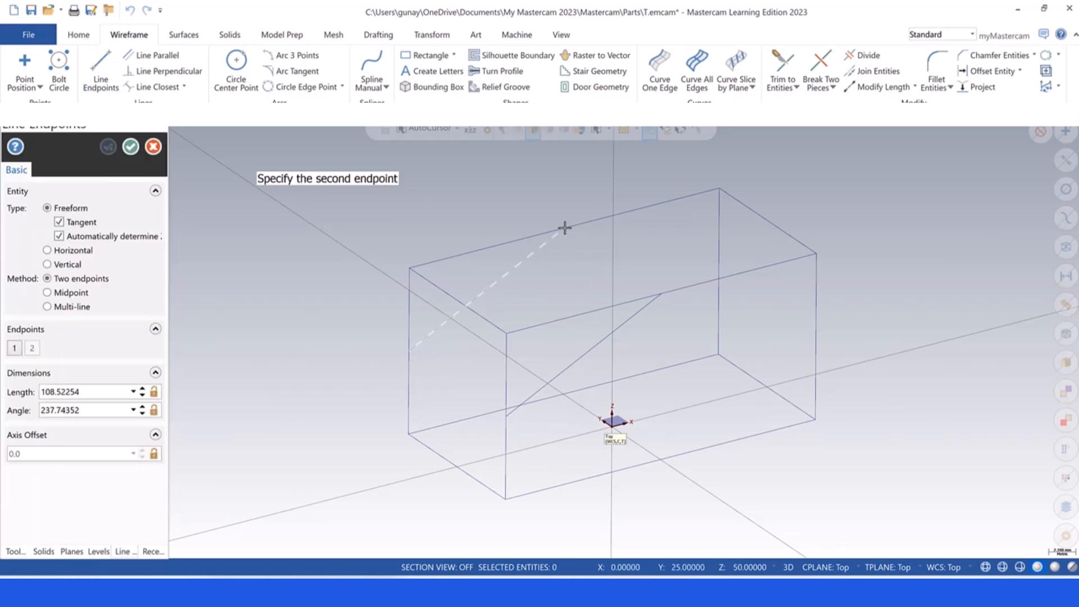
left_click(662, 295)
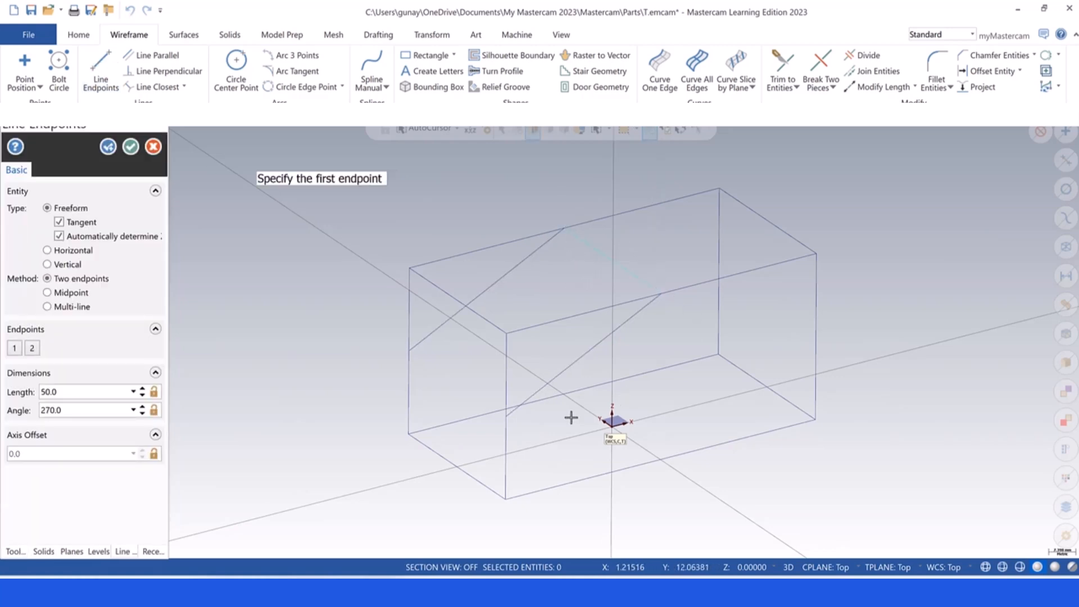
left_click(506, 417)
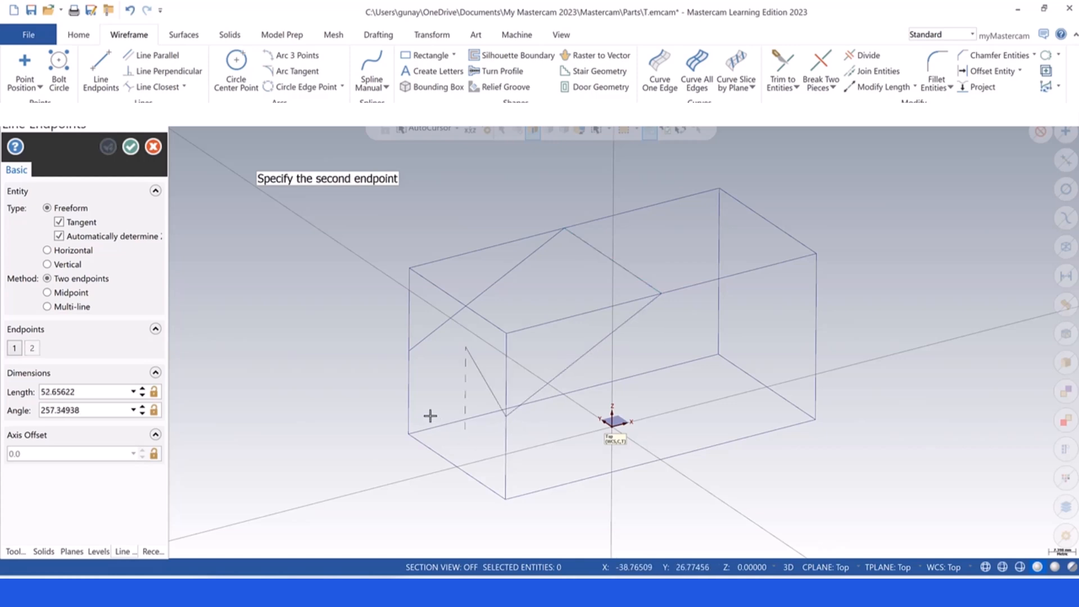
left_click(410, 352)
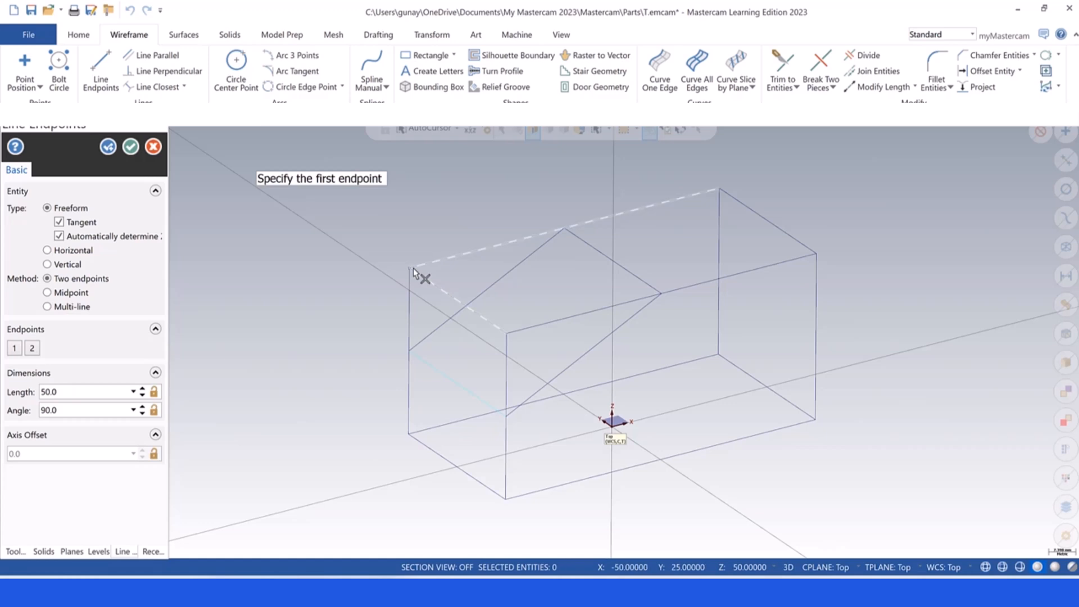
key("Escape")
Step: Delete the short top edge at the box's left end and trim the leftover edge segments above the slope with Divide
left_click(423, 277)
key("Delete")
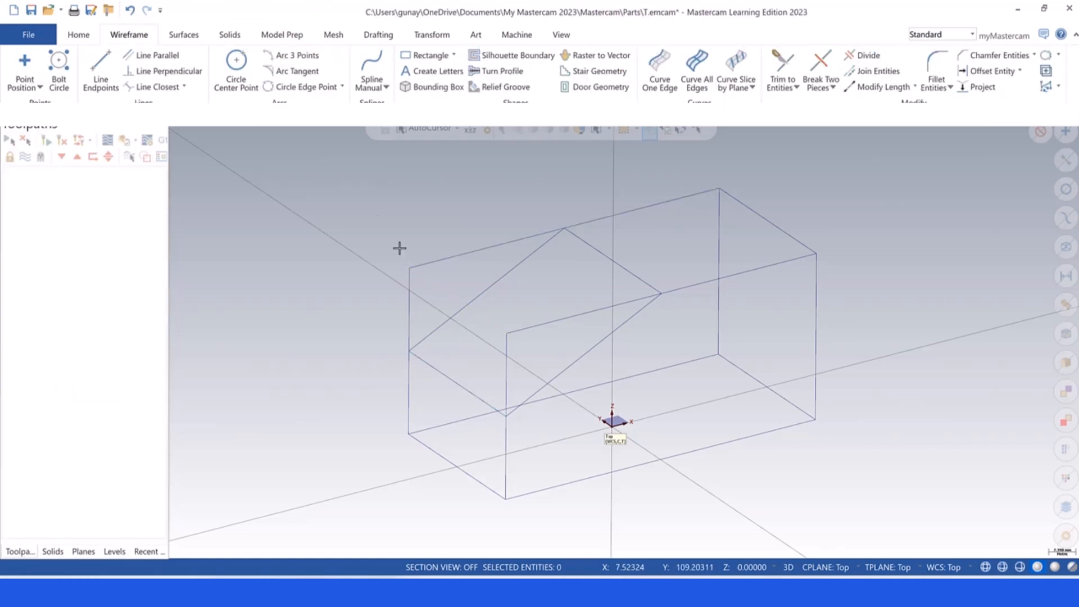
left_click(850, 57)
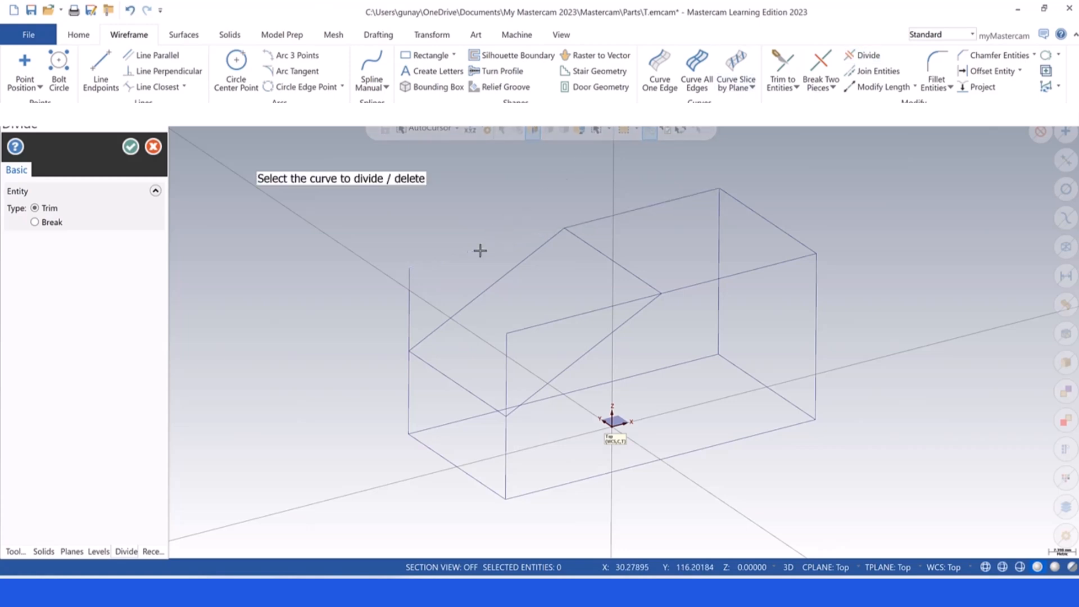
left_click(412, 284)
left_click(504, 361)
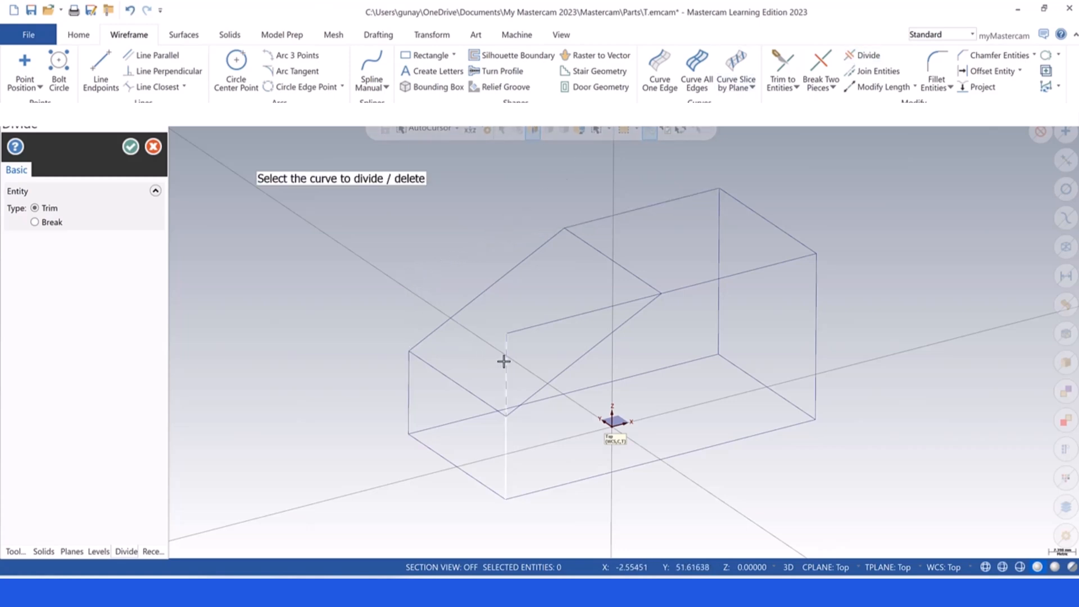
left_click(522, 332)
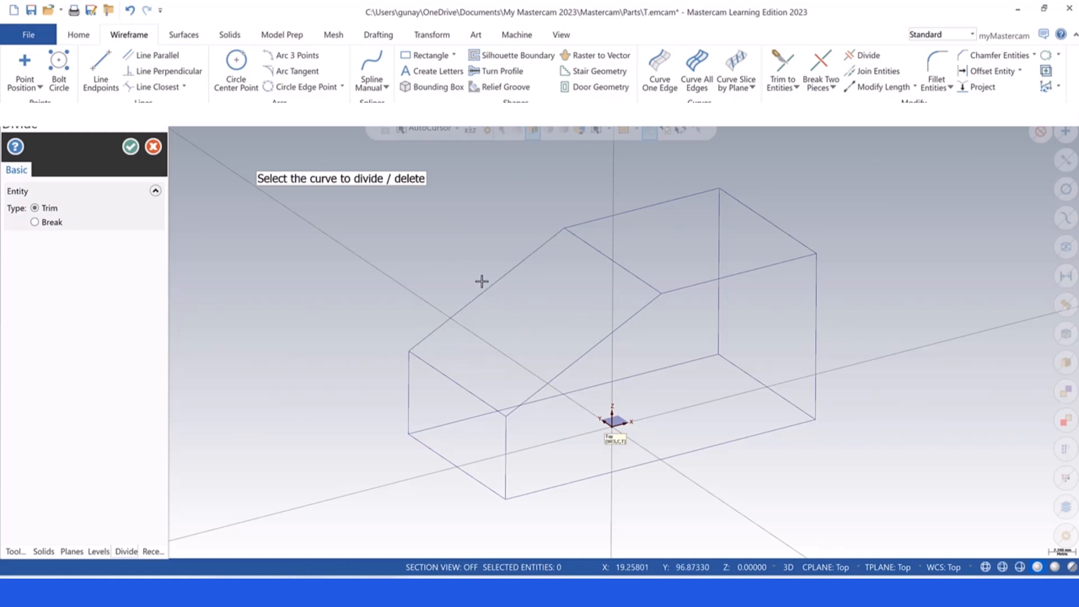
scroll(498, 312, "down", 1)
key("Escape")
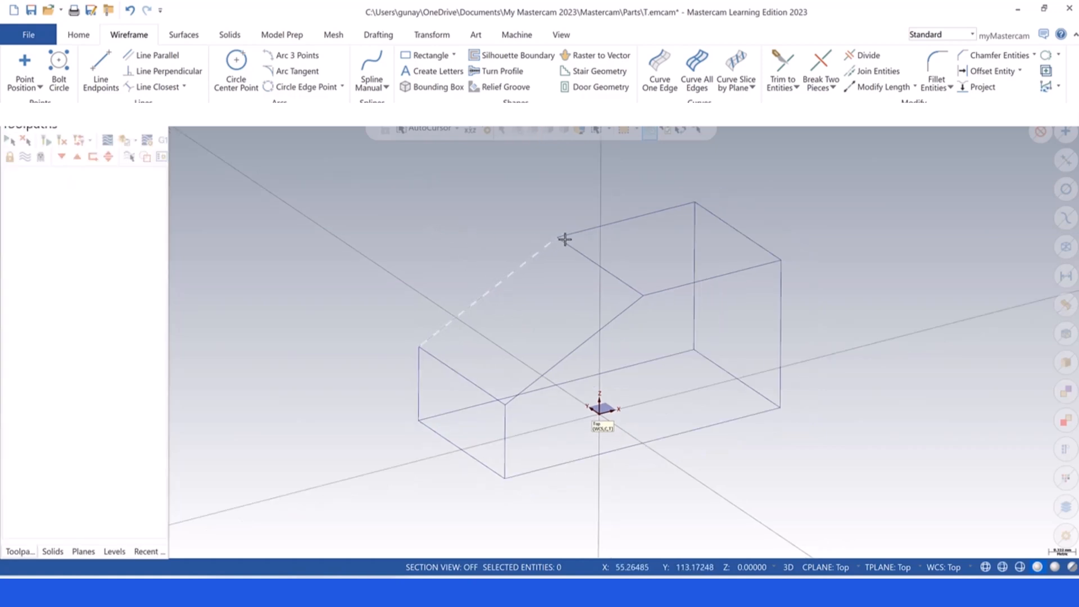
Step: Start a new construction plane from geometry, selecting one sloped edge and the upper cross line of the slope
mouse_move(530, 325)
middle_mouse_down()
mouse_move(503, 323)
mouse_move(477, 289)
mouse_move(455, 286)
mouse_move(506, 311)
mouse_move(525, 345)
mouse_move(498, 327)
mouse_move(521, 330)
middle_mouse_up()
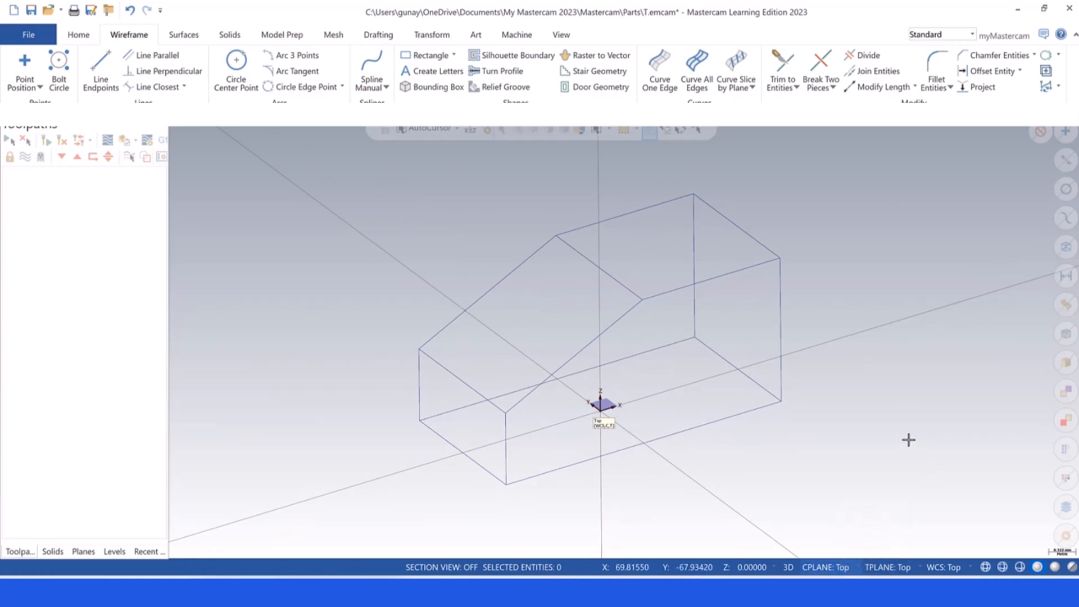
left_click(84, 553)
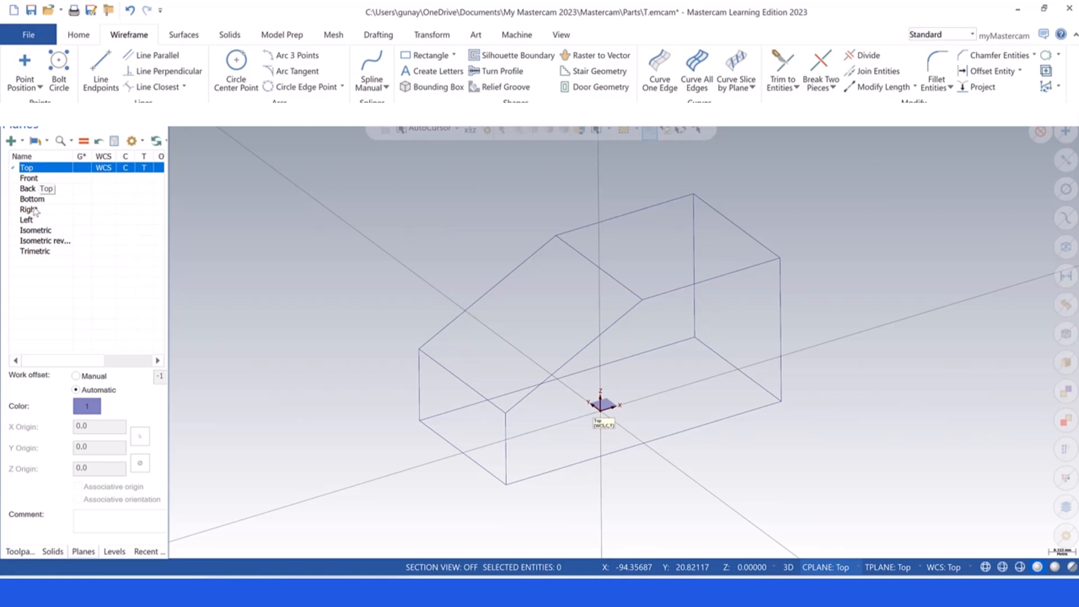
left_click(17, 143)
left_click(23, 144)
left_click(10, 143)
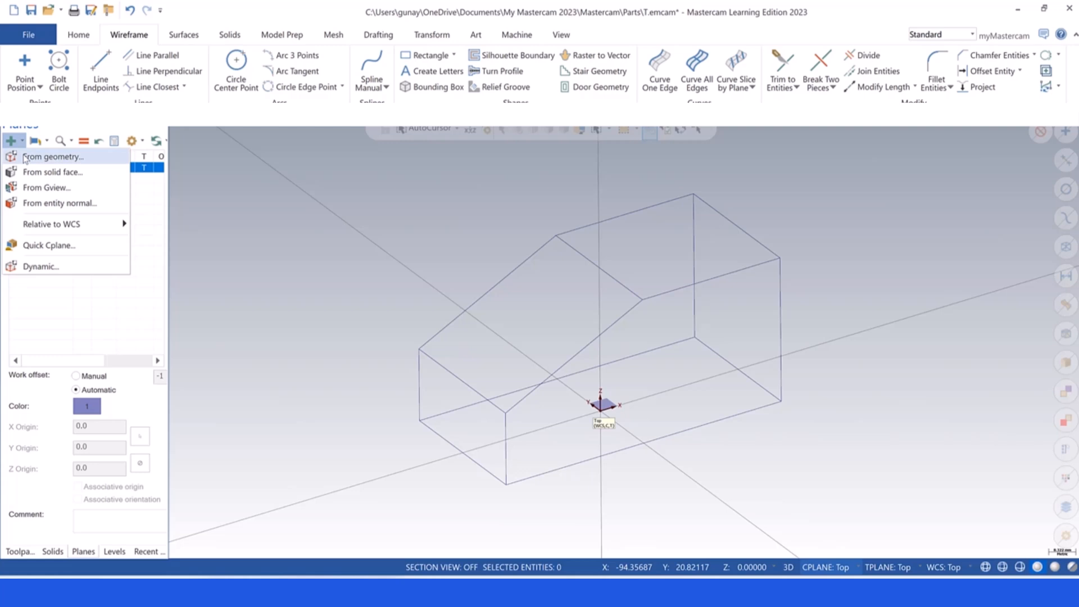
left_click(53, 158)
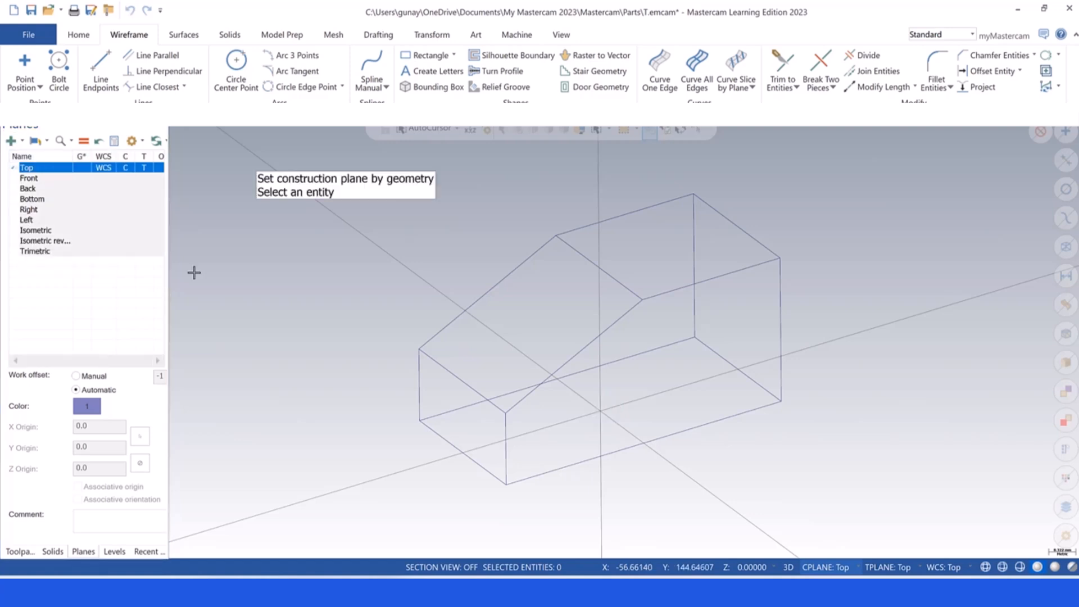
left_click(442, 330)
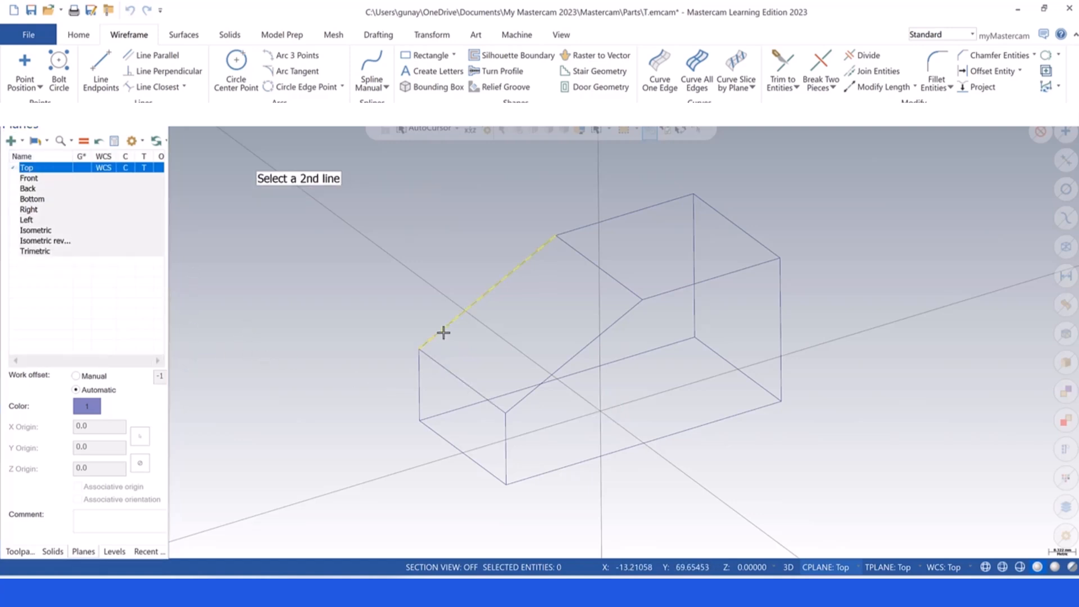
left_click(631, 292)
left_click_drag(632, 277, 358, 218)
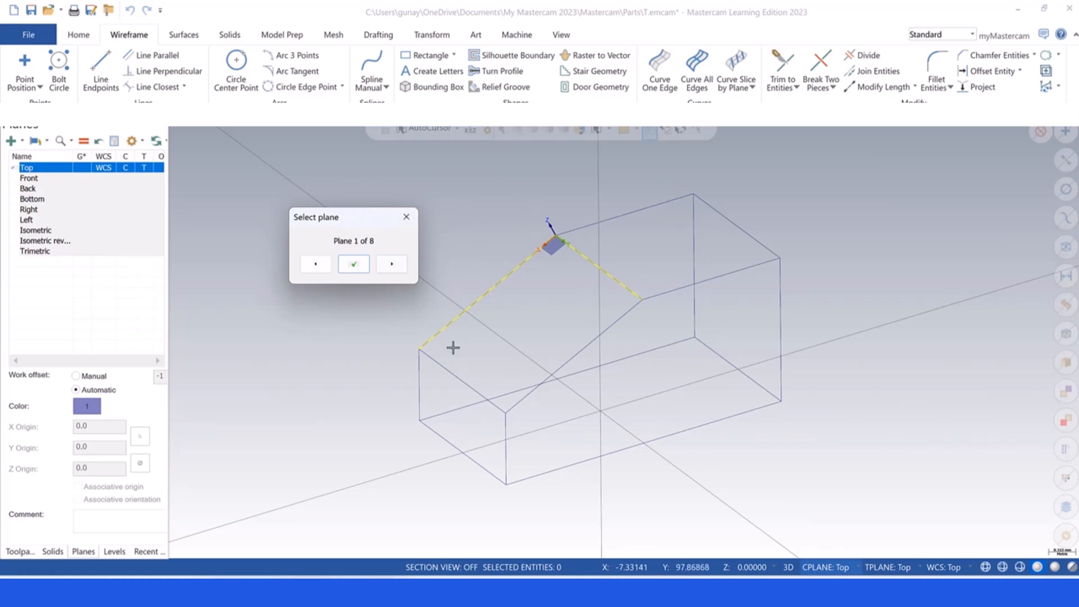
scroll(552, 236, "up", 2)
scroll(549, 278, "up", 2)
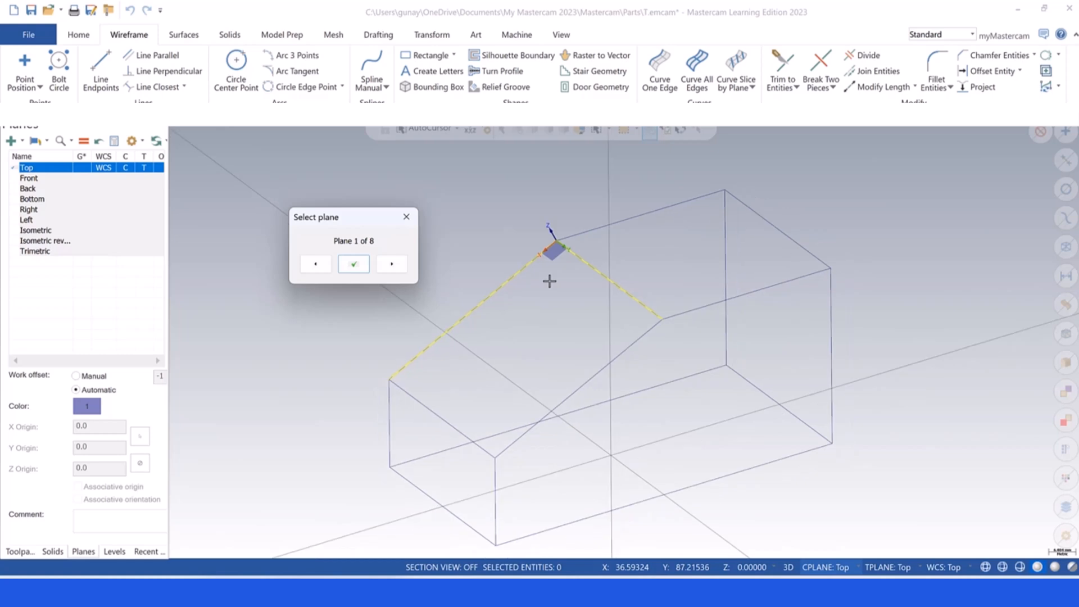
Step: Cycle through the candidate plane orientations and accept plane 1 of 8, with Z pointing outward from the sloped face
left_click(395, 271)
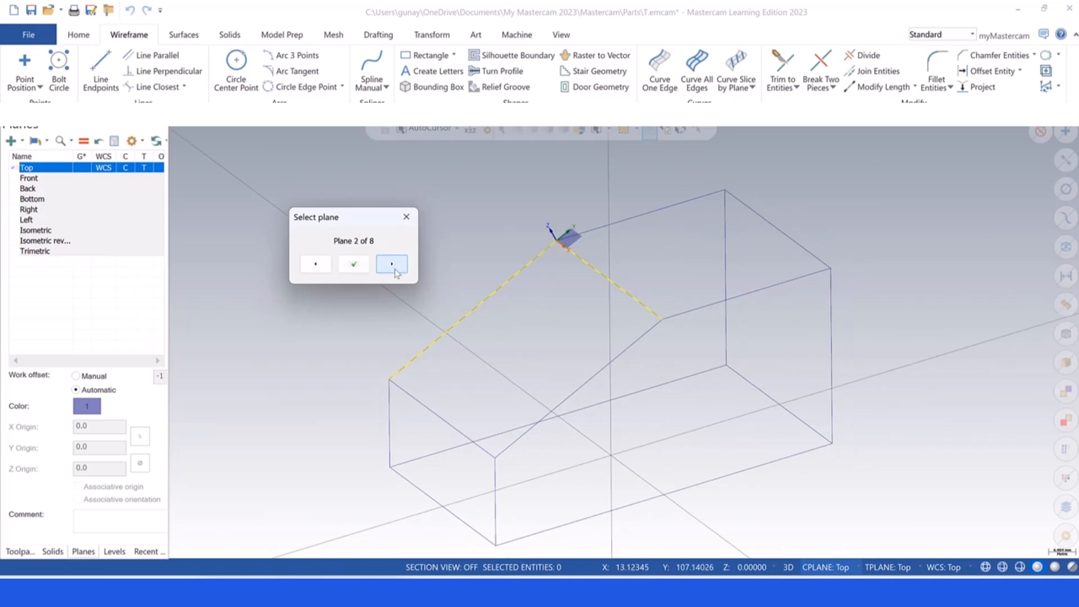
left_click(396, 271)
left_click(396, 270)
left_click(396, 271)
left_click(395, 270)
left_click(396, 271)
left_click(395, 271)
left_click(395, 271)
left_click(354, 264)
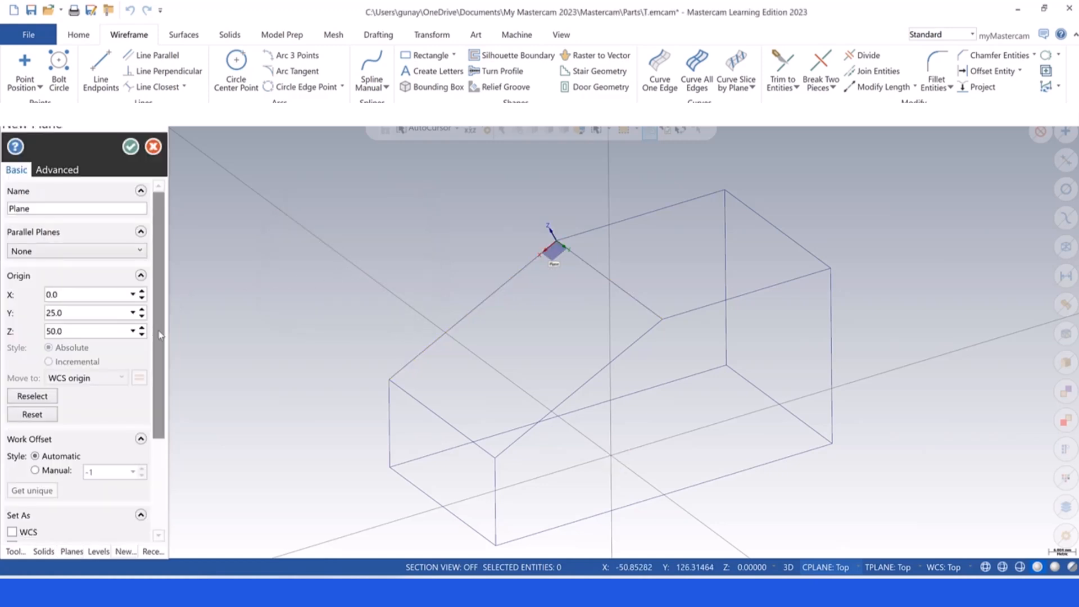
Step: Name the new plane G55, set its origin to X 0, Y 0, Z 0, and create it
scroll(159, 351, "down", 5)
scroll(147, 302, "up", 5)
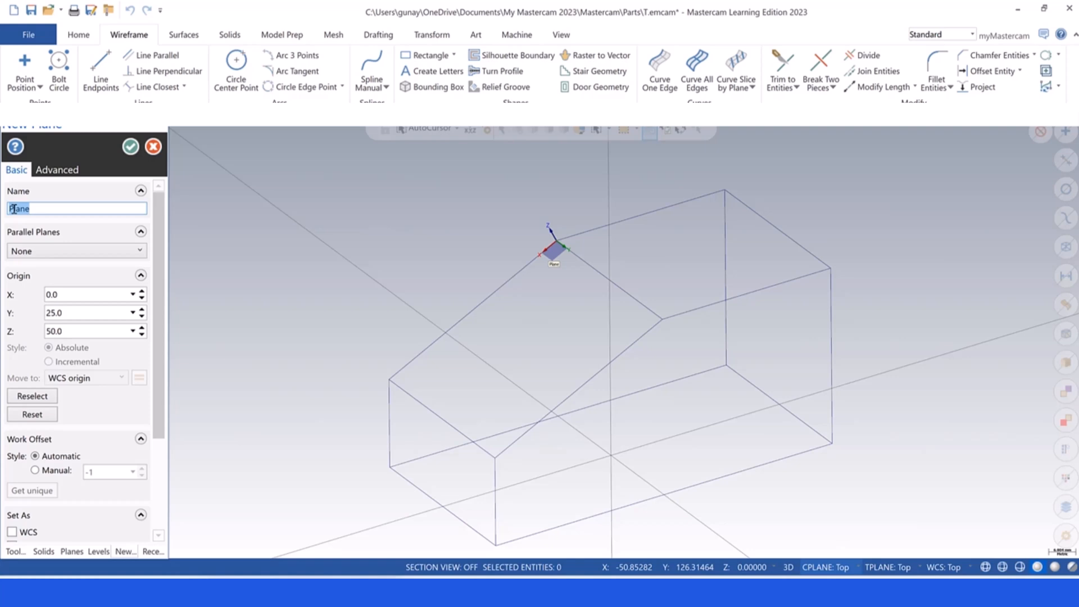
type("G")
left_click(68, 316)
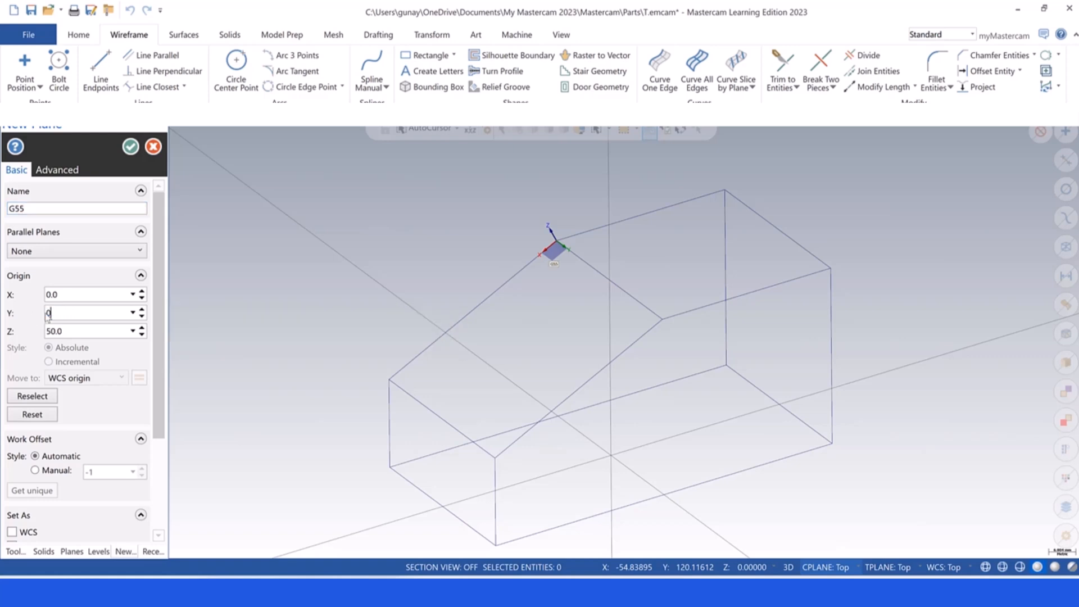
key("Return")
left_click(81, 332)
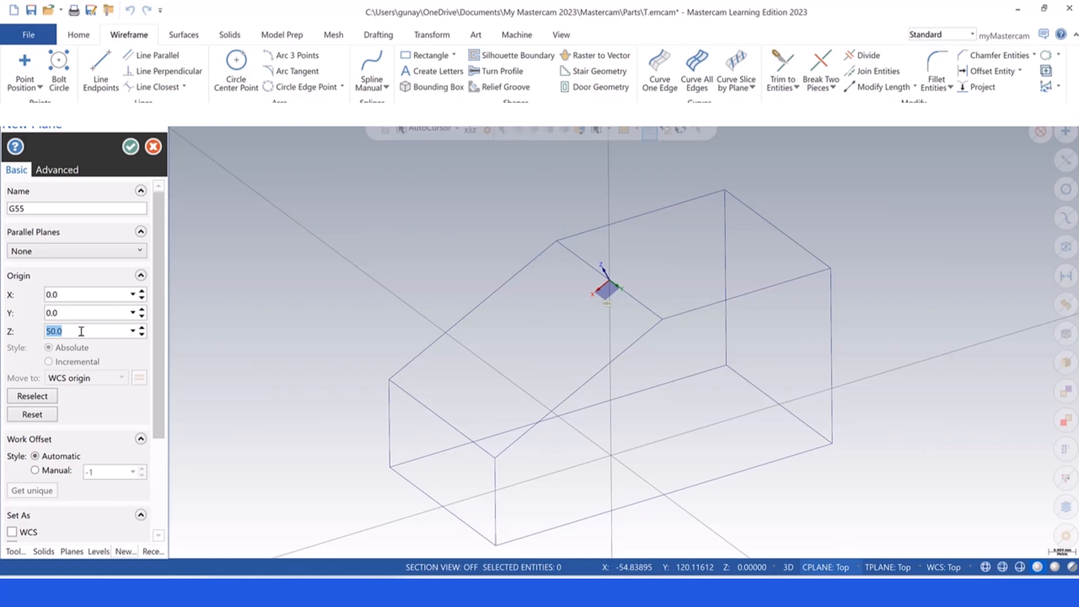
key("Return")
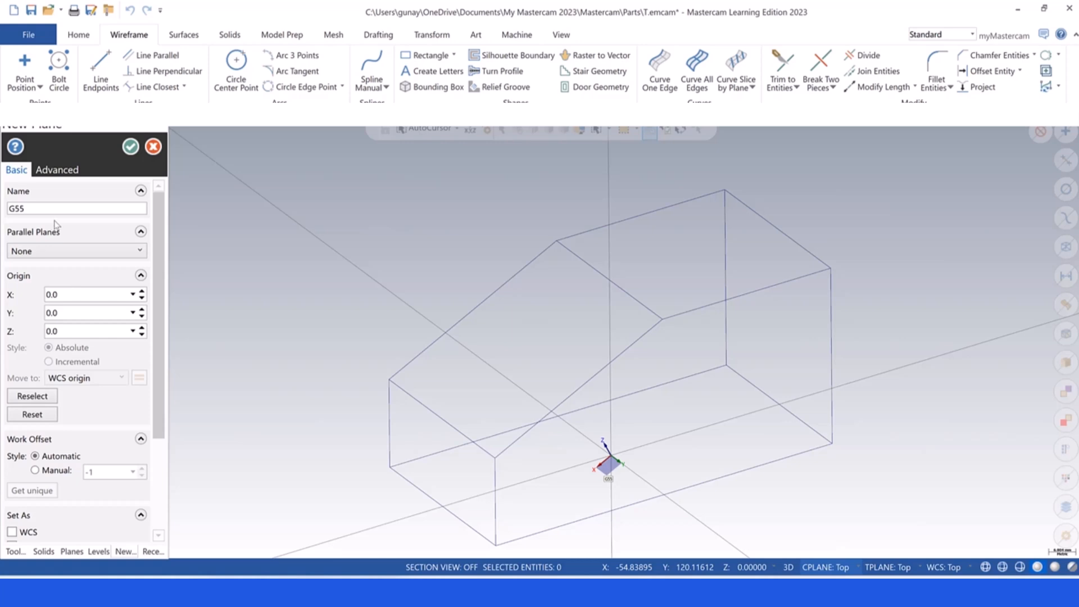
left_click(129, 146)
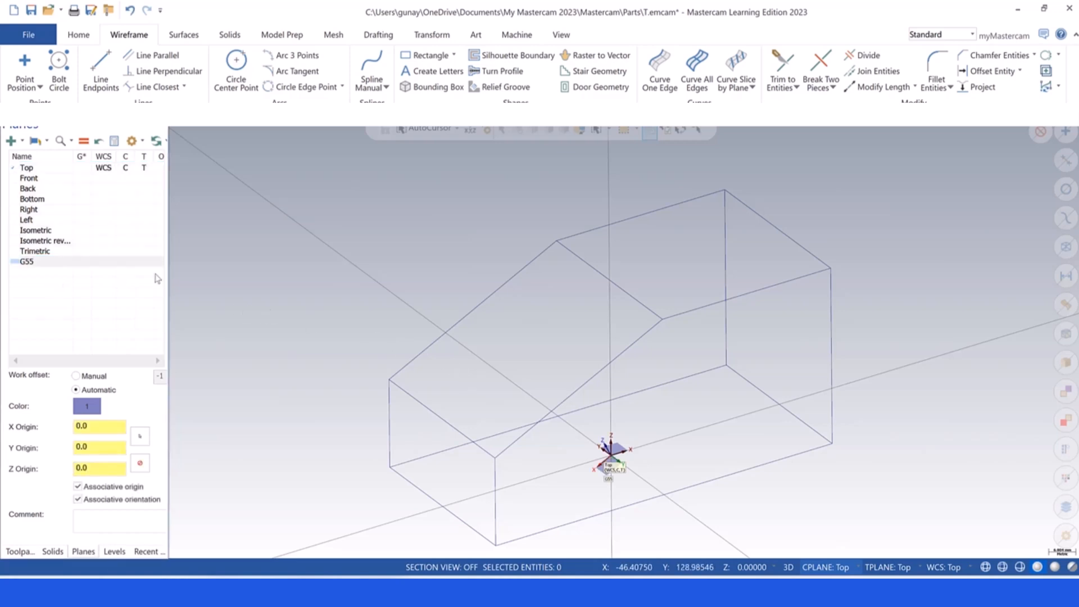
Step: Make G55 the active WCS, construction plane and tool plane
left_click(104, 262)
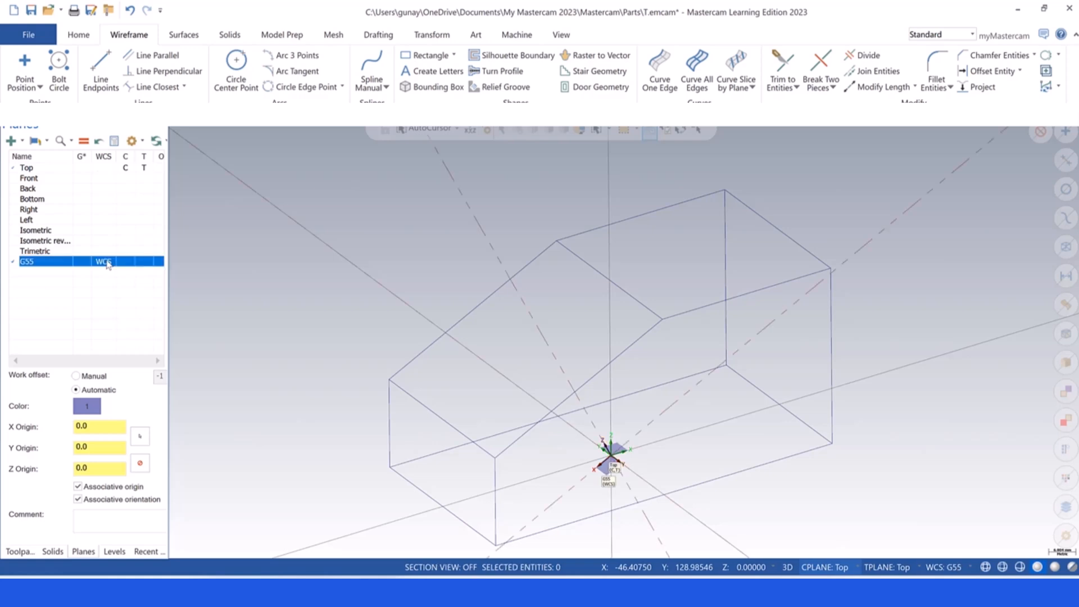
left_click(124, 262)
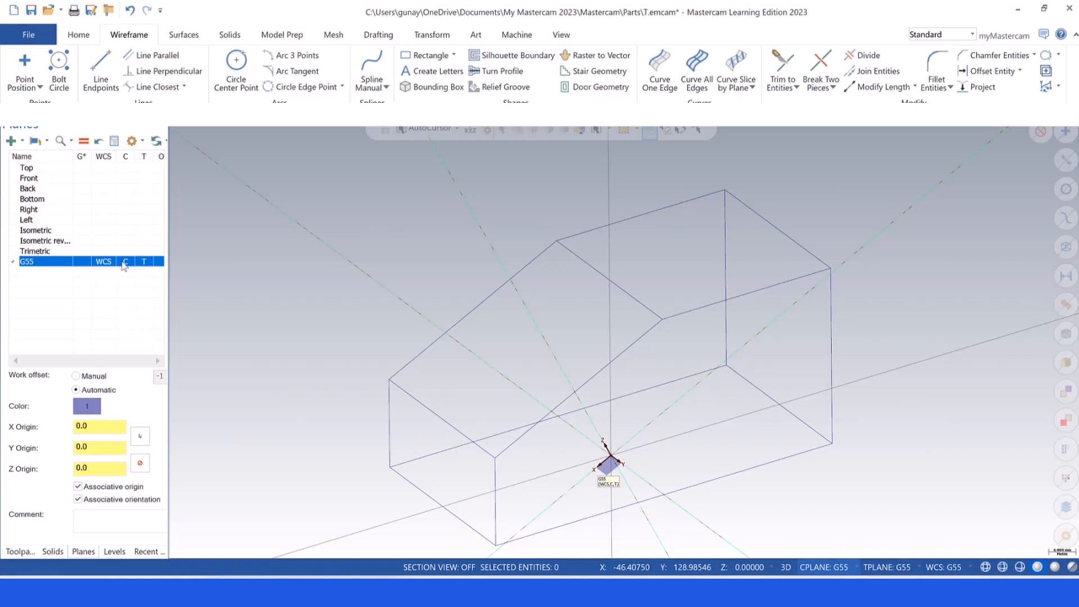
left_click(20, 552)
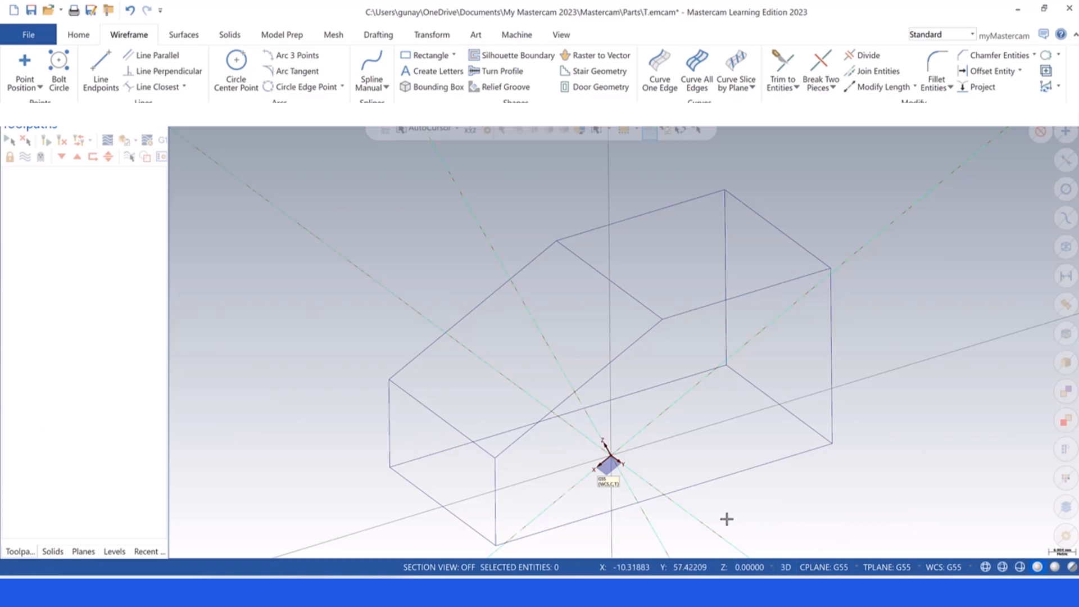
Step: Switch to 2D construction mode and take the Z depth from the corner points of the sloped face
left_click(784, 568)
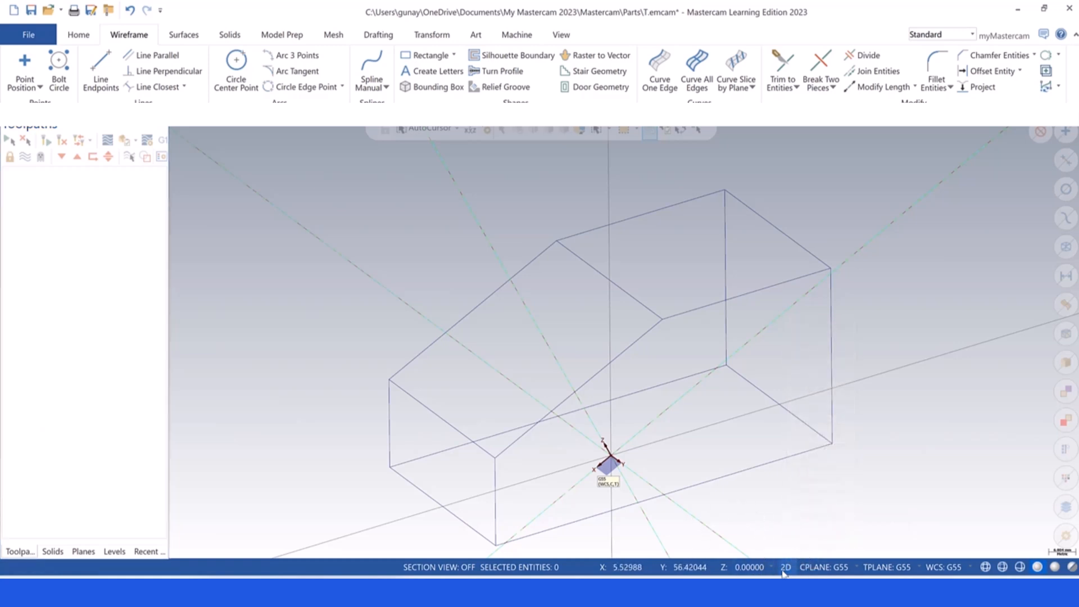
left_click(723, 568)
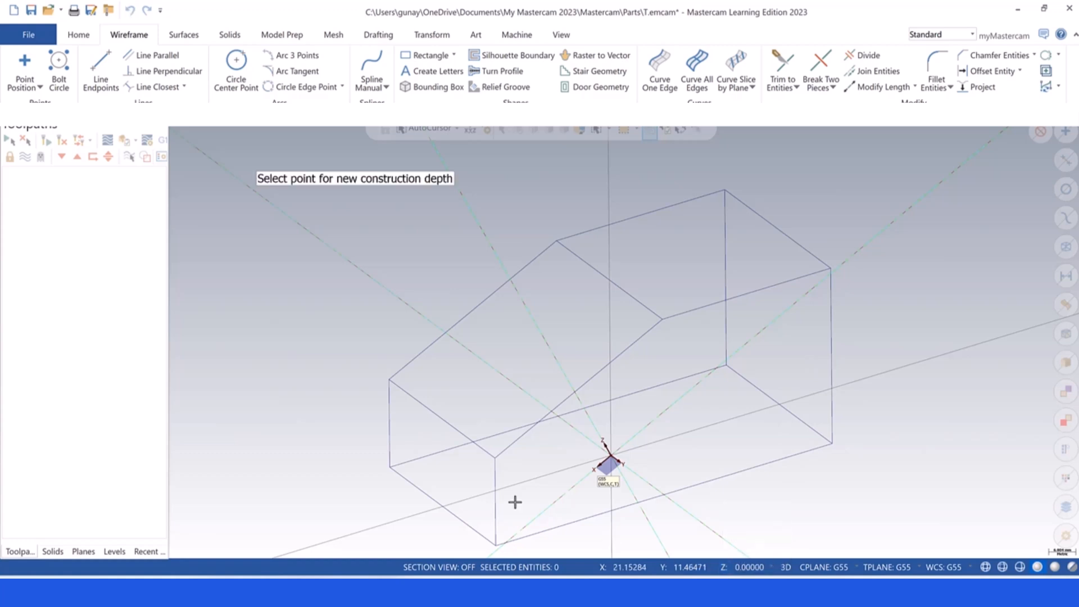
left_click(386, 378)
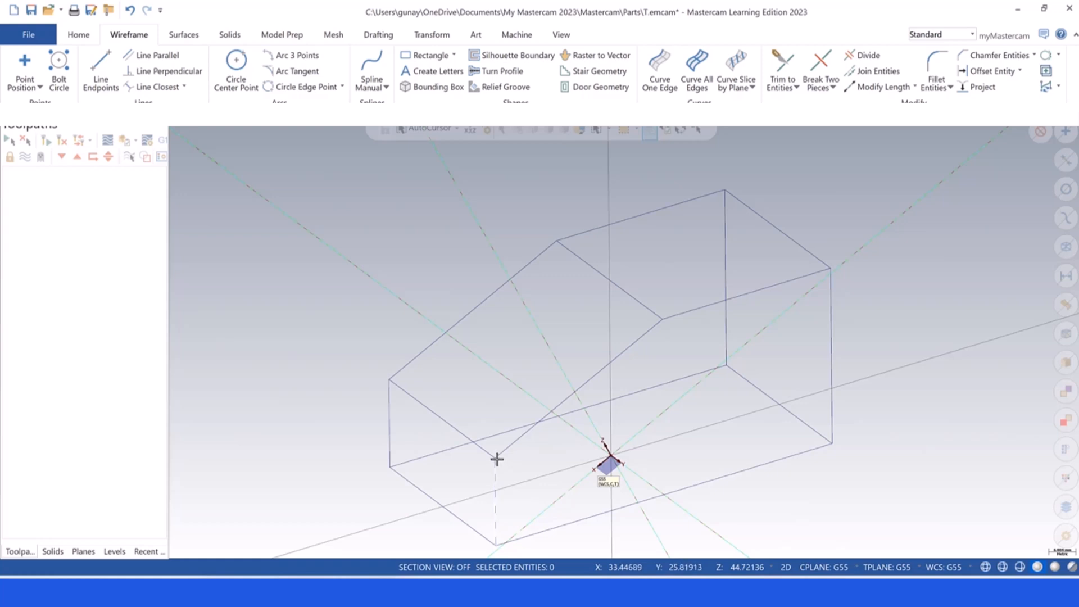
left_click(722, 567)
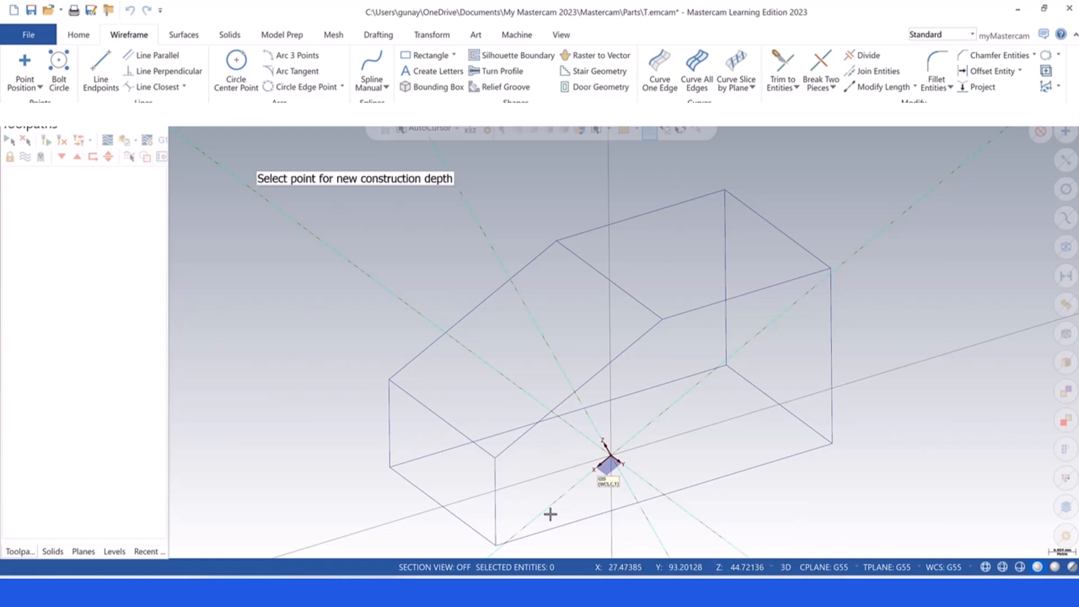
left_click(494, 456)
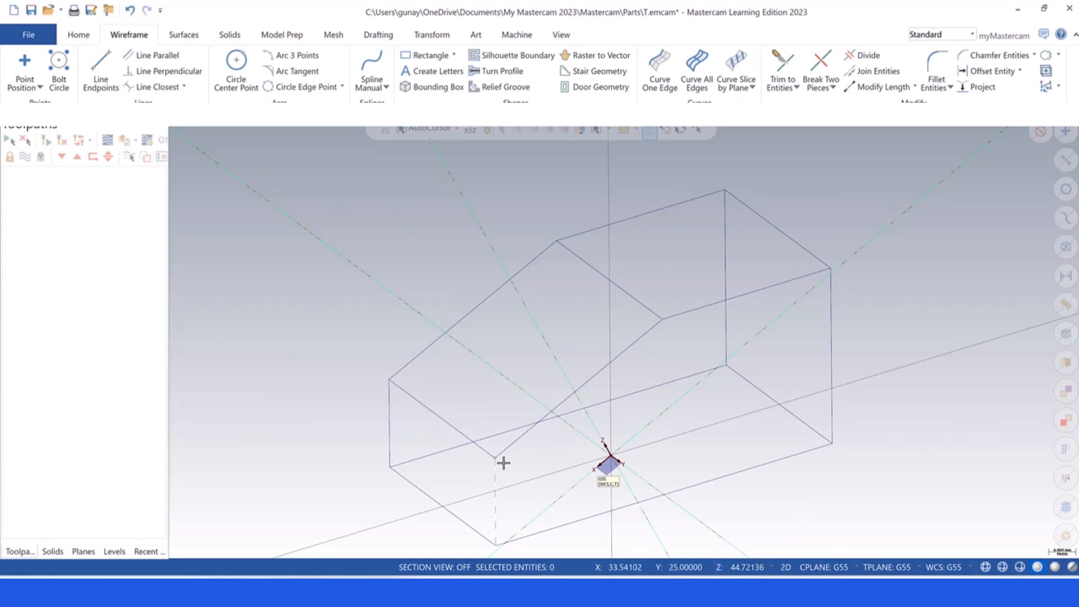
left_click(730, 568)
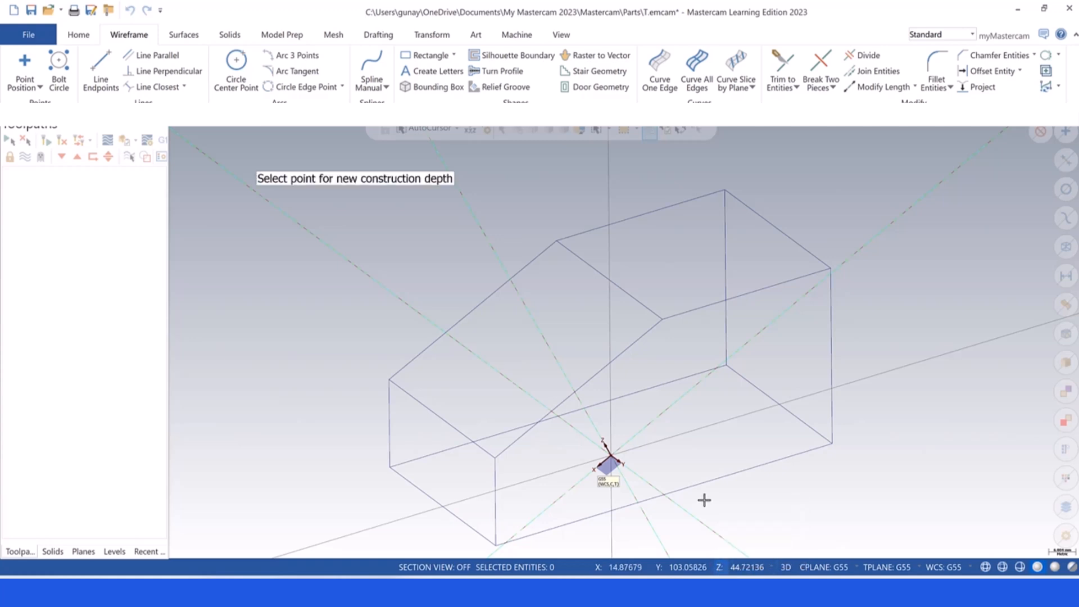
left_click(662, 320)
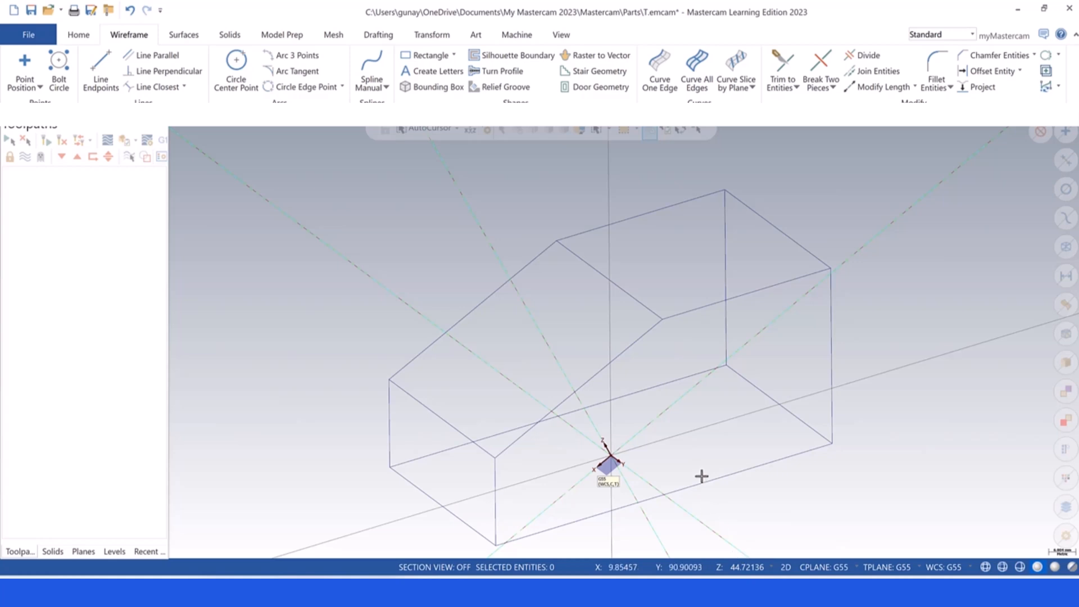
Step: Draw a diagonal line across the sloped face from its lower back corner to its upper front corner
middle_click_drag(657, 448, 552, 357)
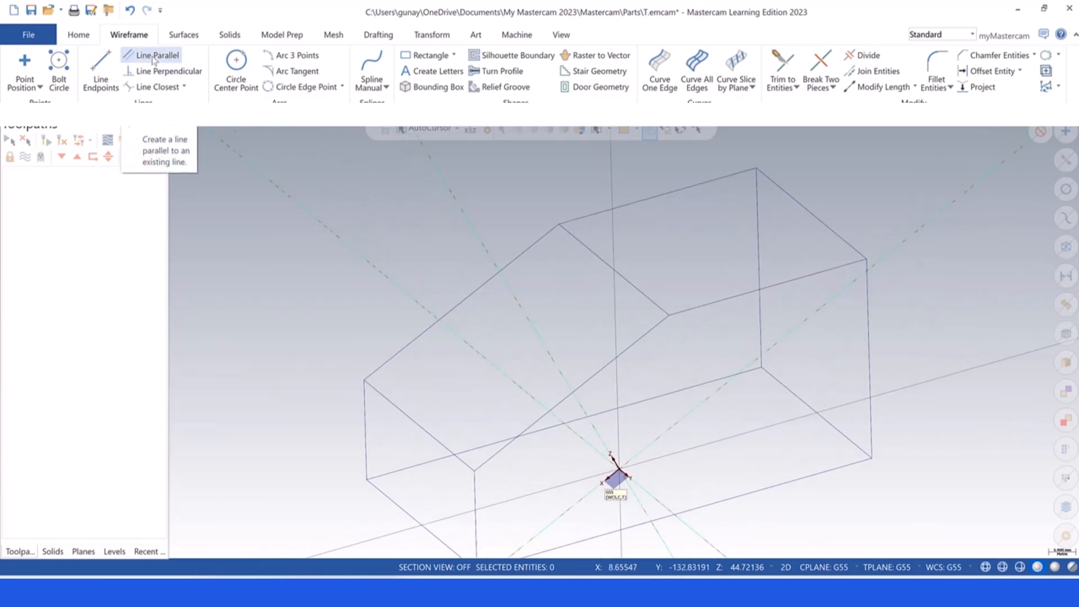
left_click(101, 71)
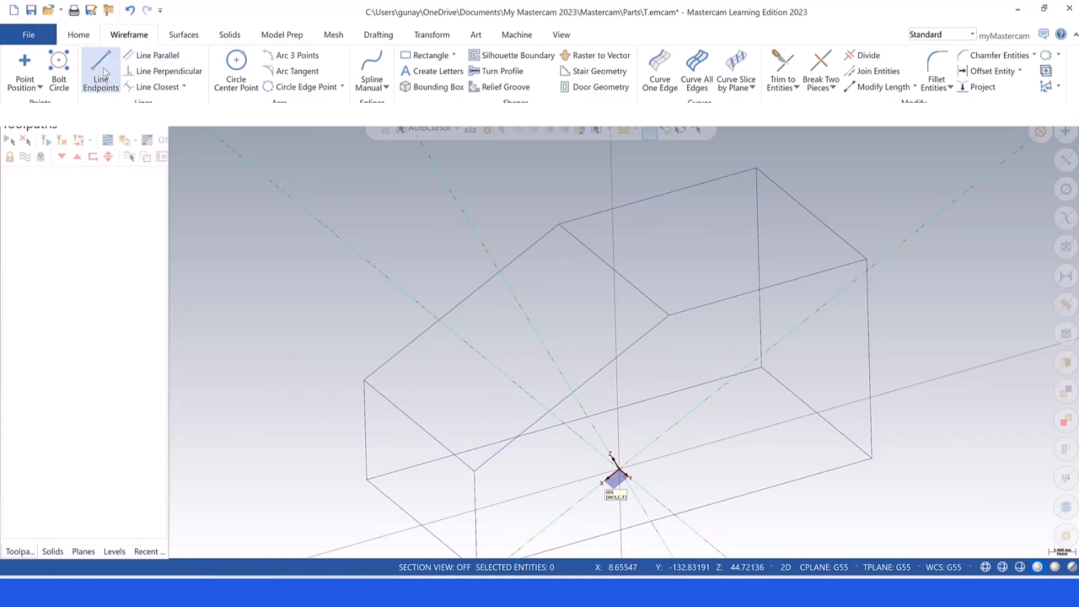
left_click(366, 387)
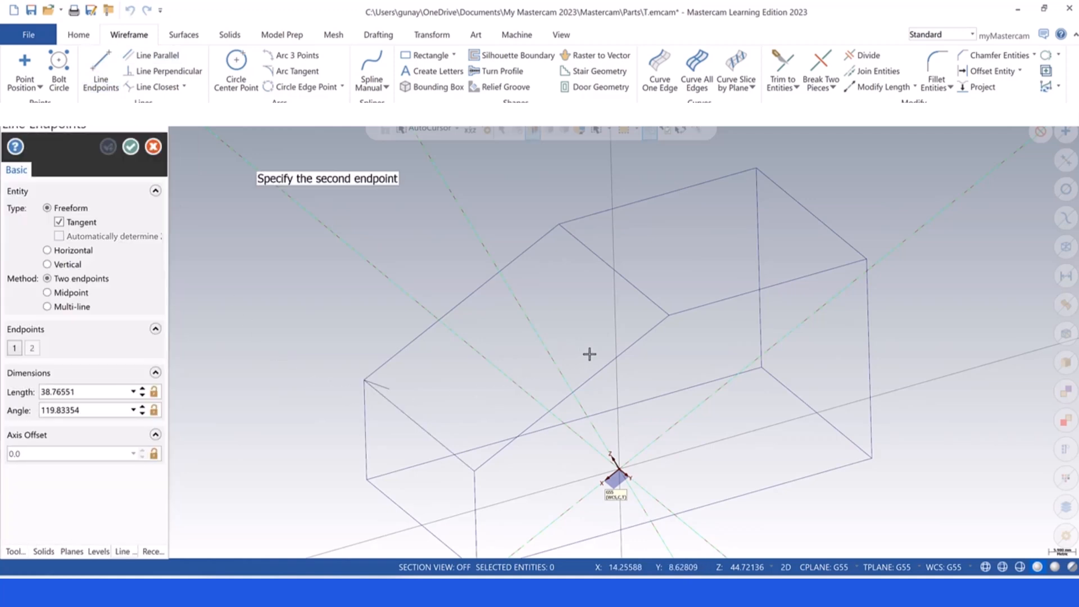
left_click(668, 316)
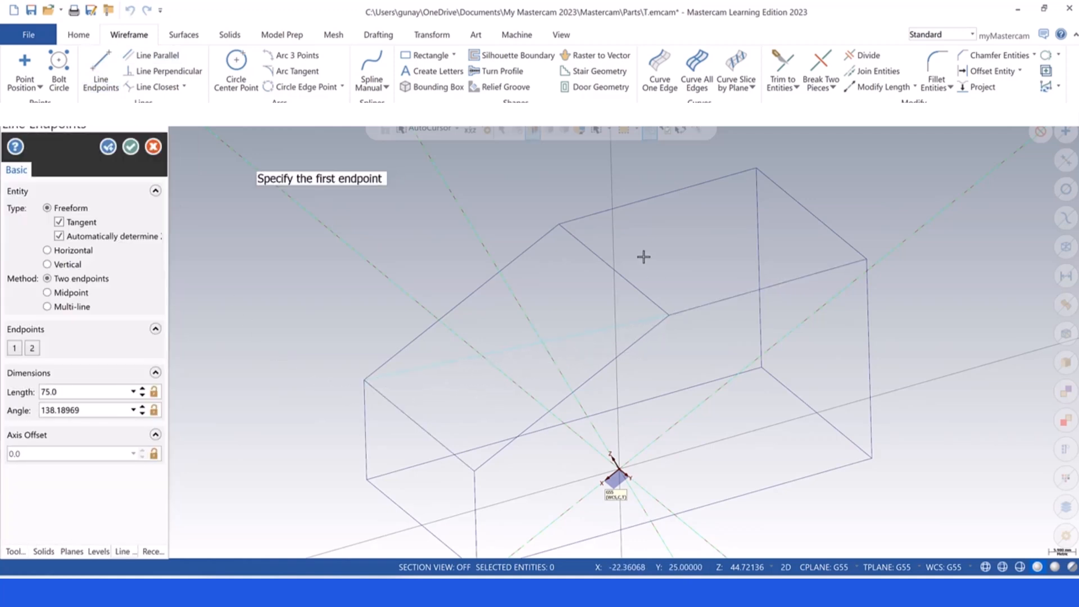
key("Escape")
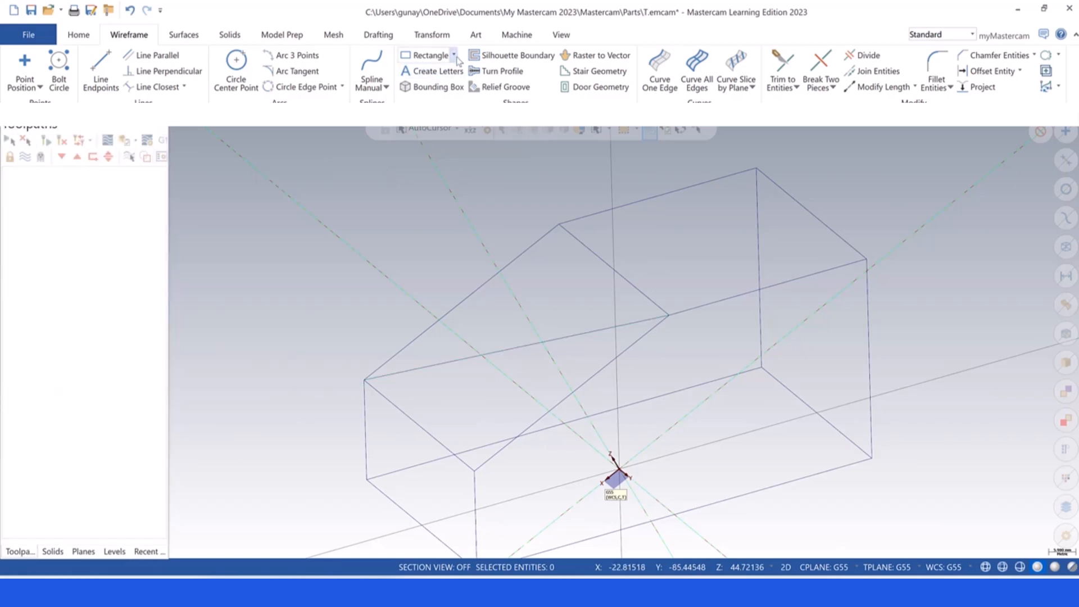
Step: Create a 25 by 25 rectangular shape on the sloped face, centred on the midpoint of the diagonal
left_click(454, 55)
left_click(454, 88)
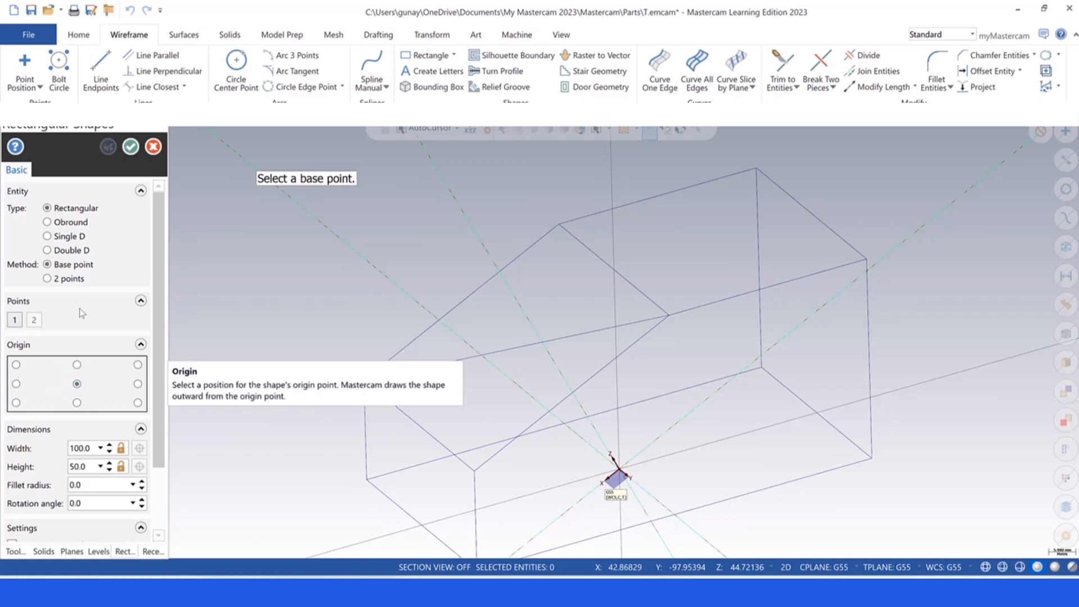
double_click(86, 447)
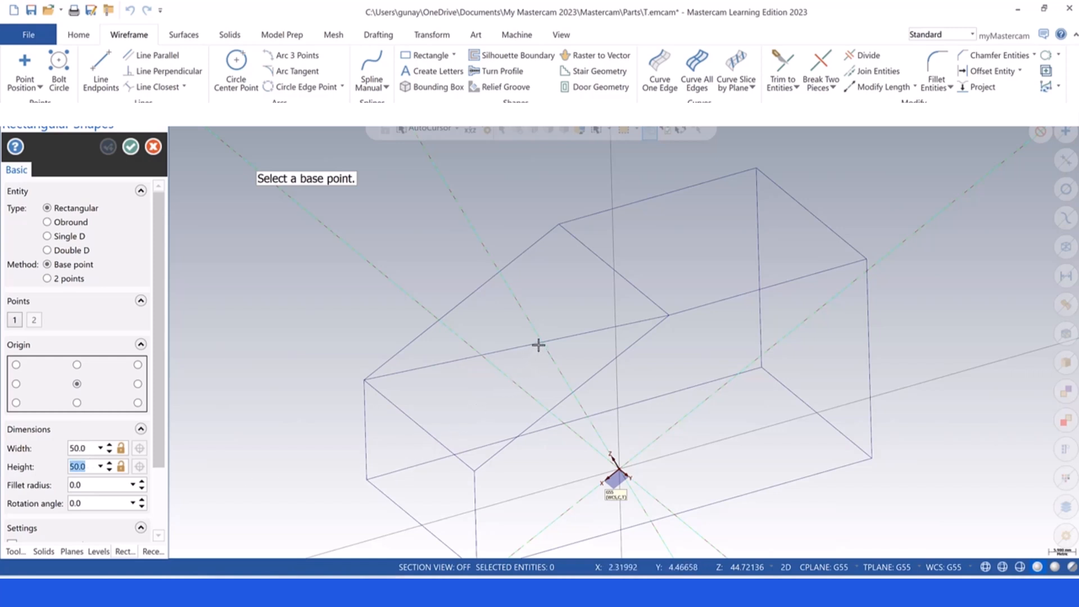
left_click(517, 348)
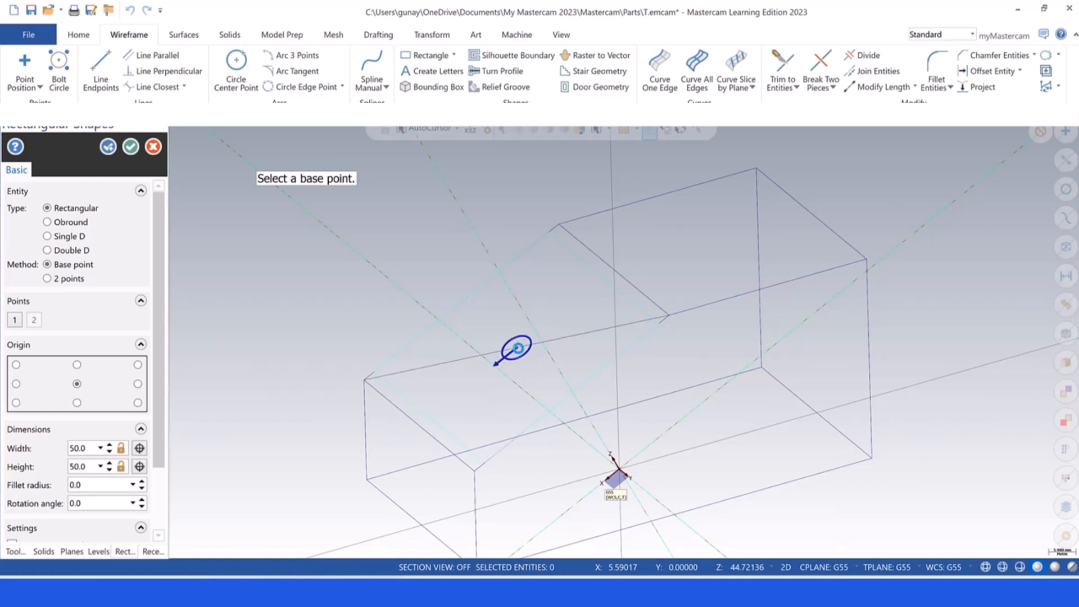
double_click(84, 447)
key("Return")
double_click(84, 465)
type("25")
key("Return")
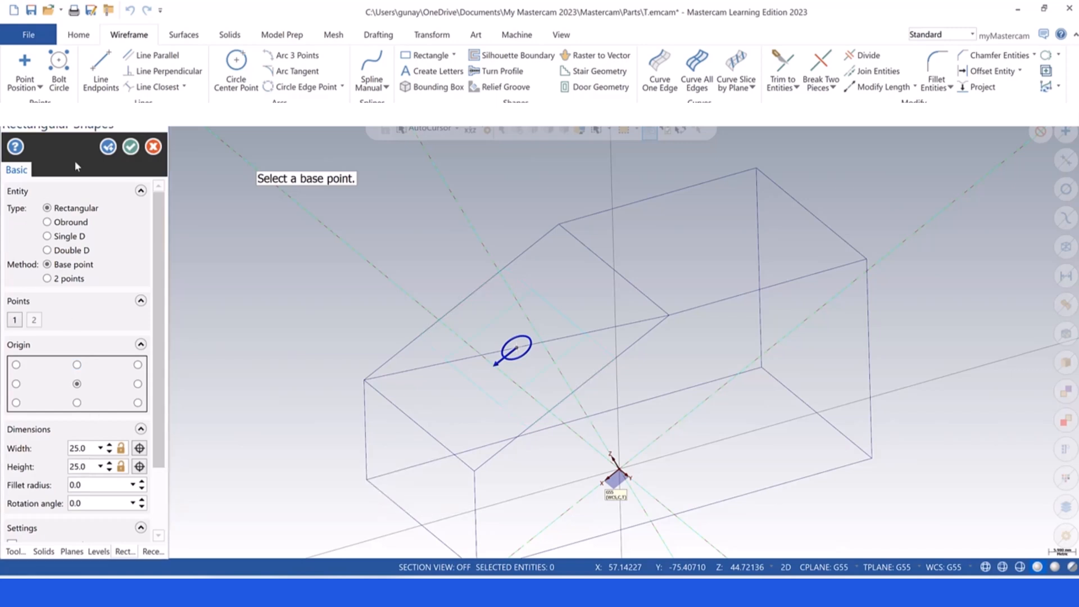
left_click(130, 147)
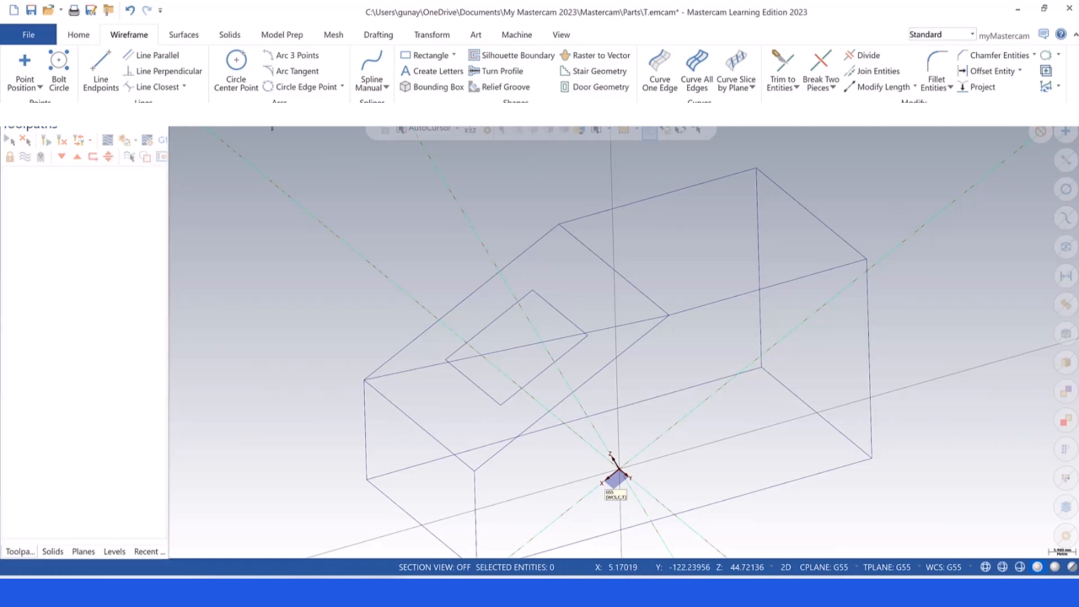
Step: Translate the sloped-face rectangle by 10 along Z with the Join method and clear the result colours
left_click(438, 37)
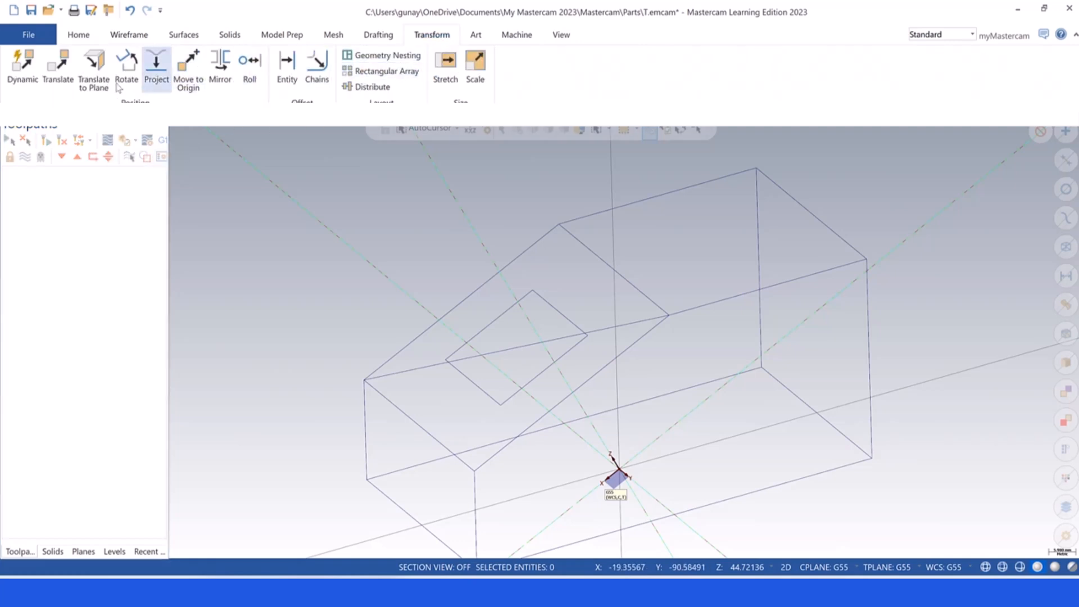
left_click(58, 67)
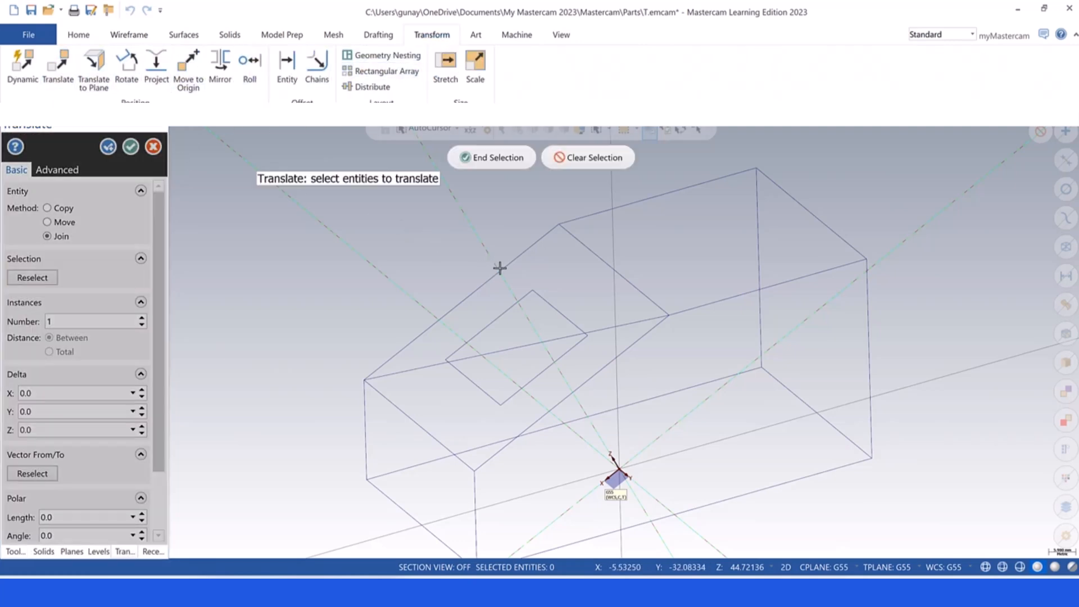
left_click(502, 392)
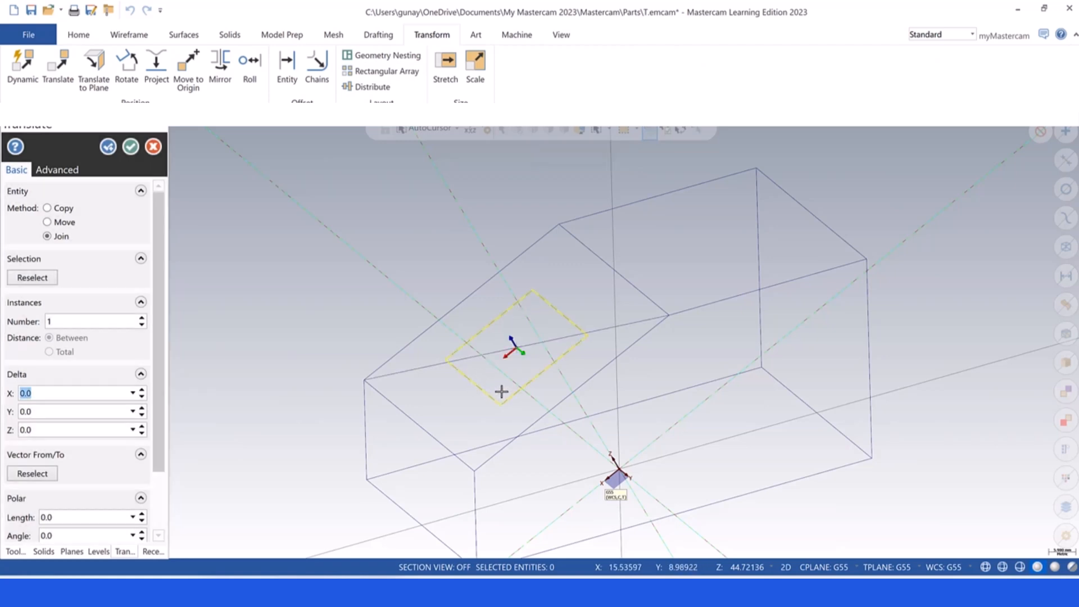
left_click(38, 430)
type("10")
key("Return")
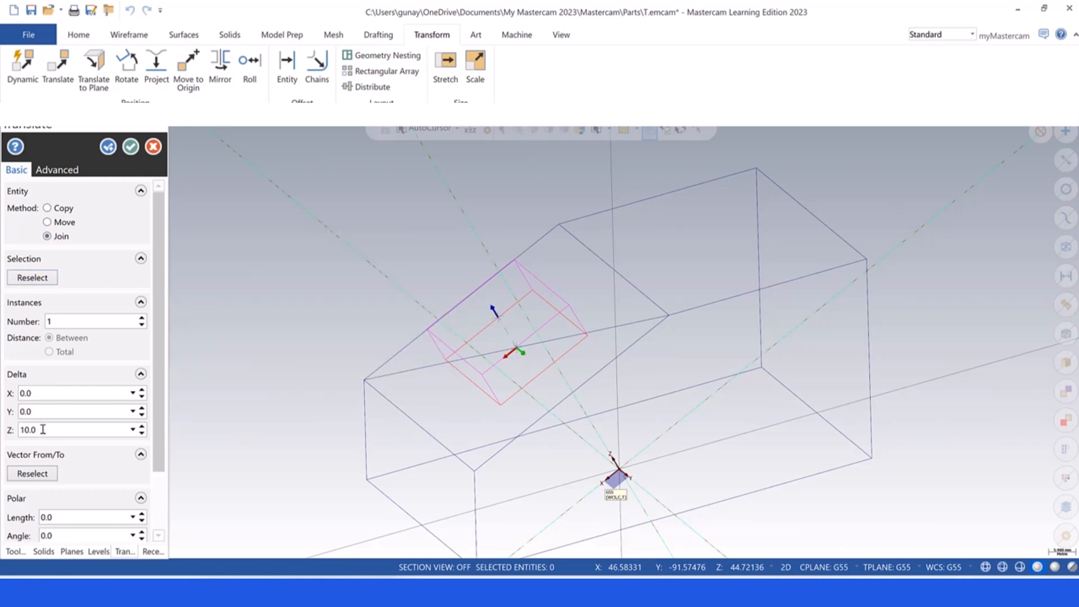
left_click(137, 153)
right_click(395, 186)
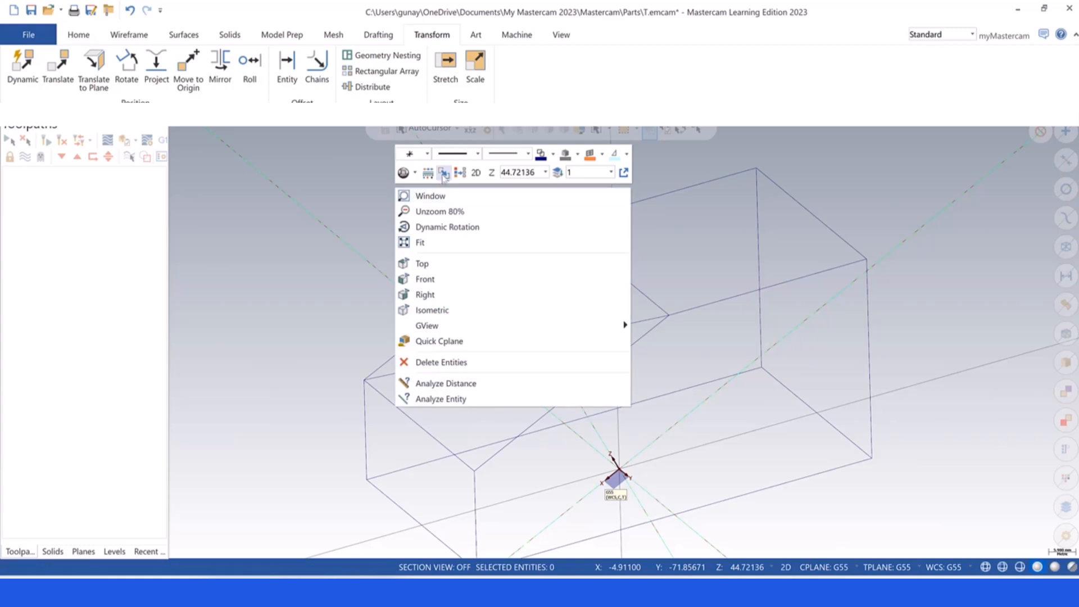
left_click(459, 173)
Step: Delete the diagonal construction line from the sloped face
middle_click_drag(496, 265, 458, 312)
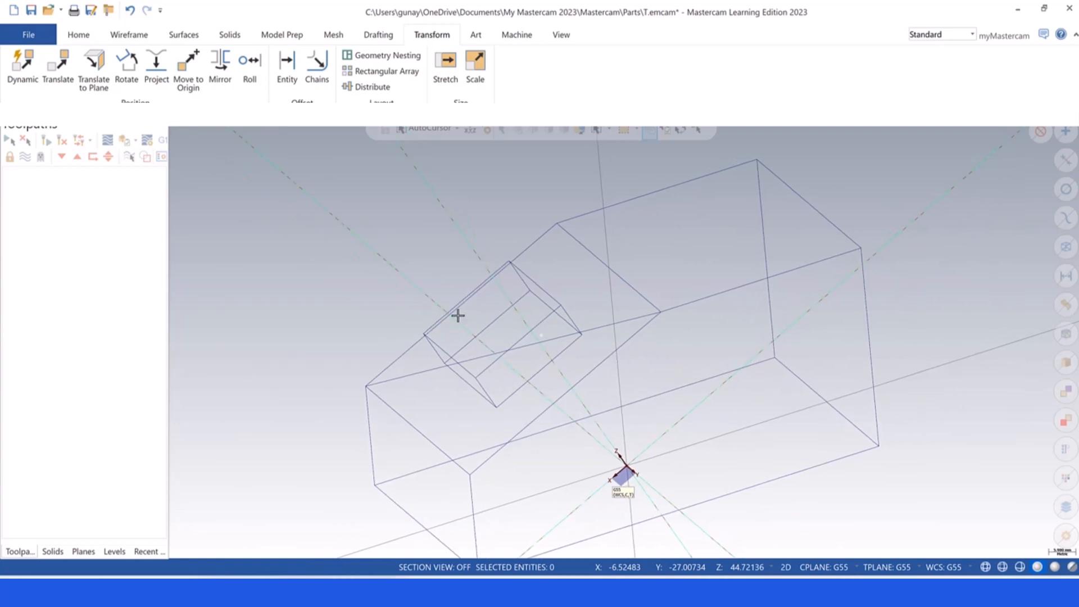
left_click(424, 369)
key("Delete")
middle_click_drag(485, 296, 504, 329)
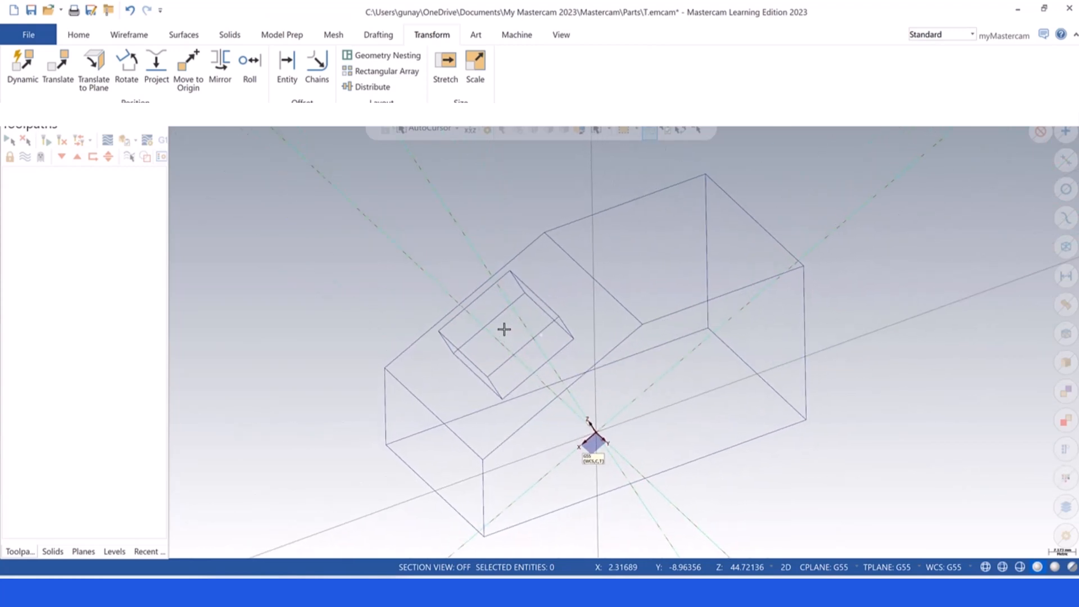
middle_click_drag(504, 329, 566, 346)
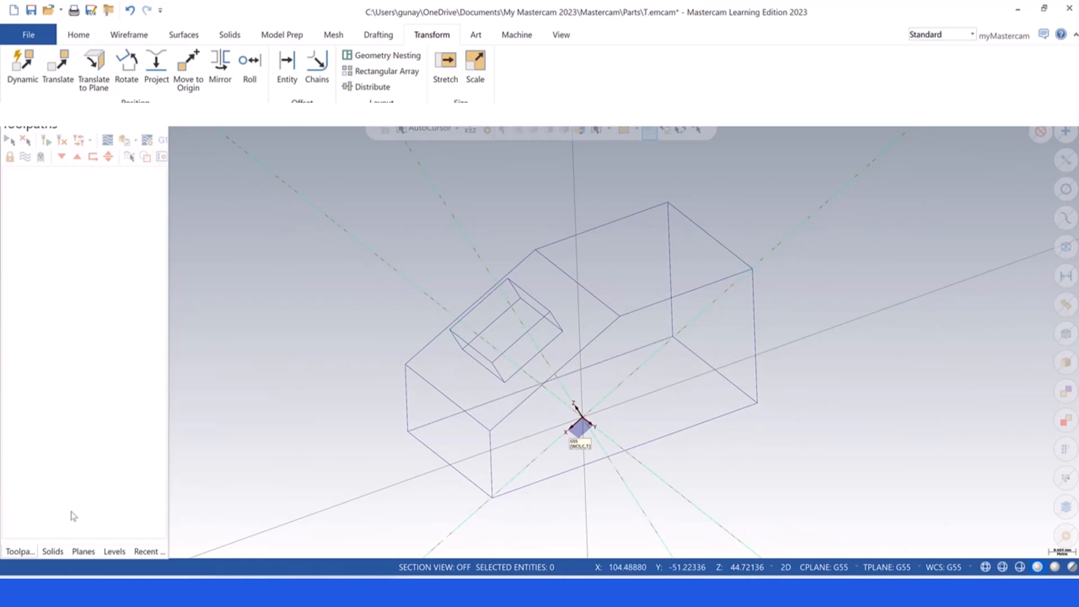
Step: Make Top the active WCS, construction plane and tool plane
left_click(83, 551)
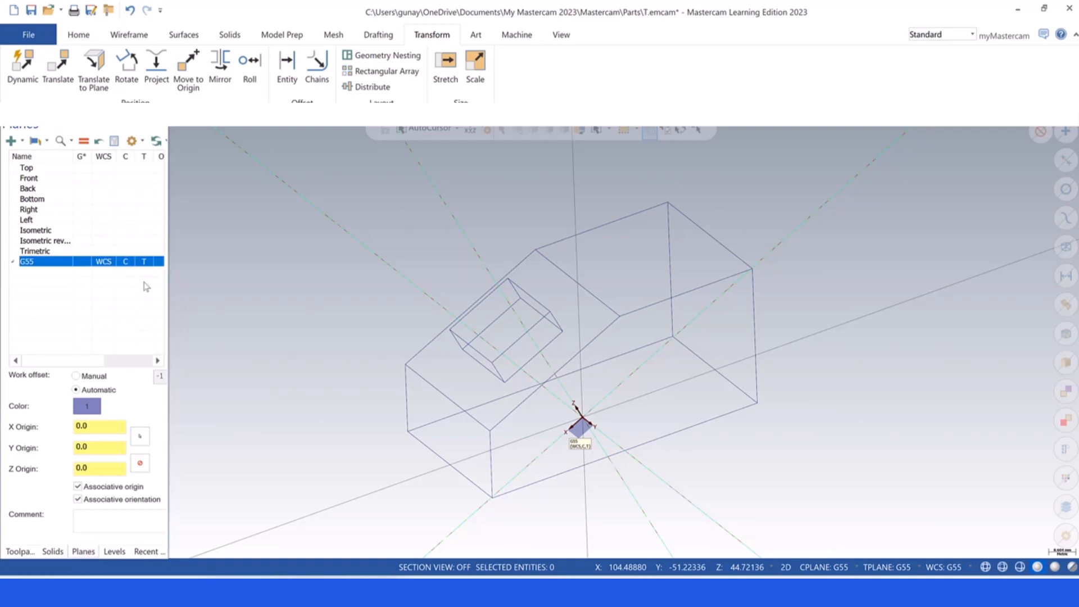
left_click(103, 168)
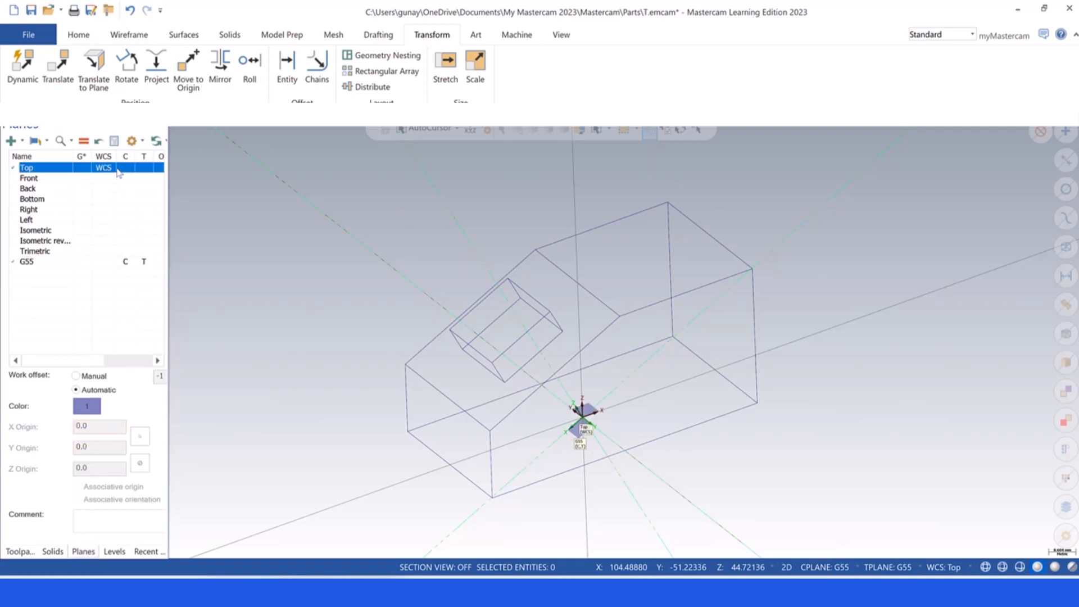
left_click(125, 169)
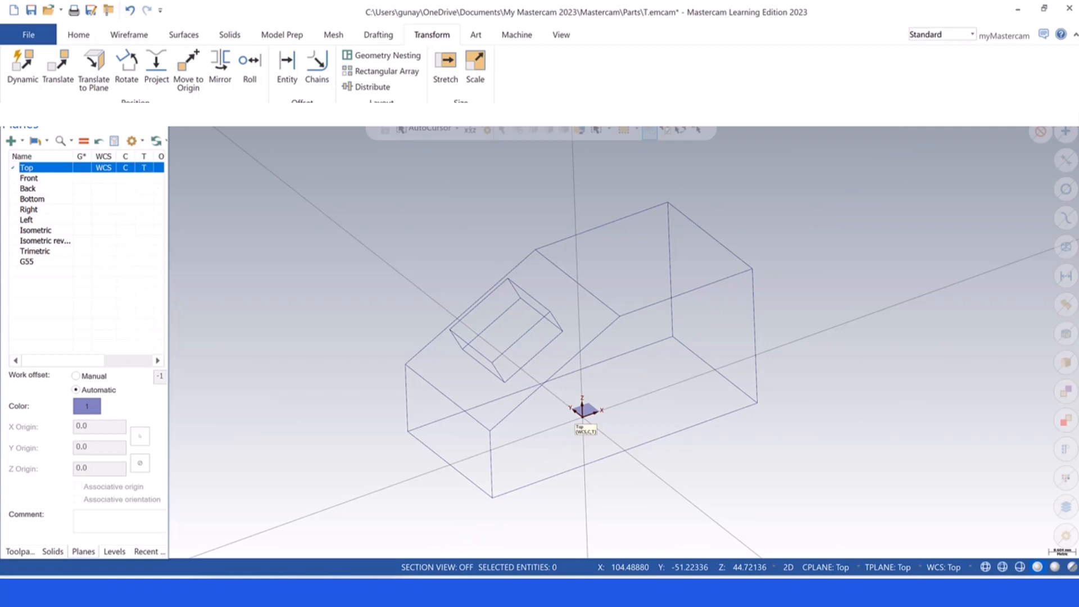
left_click(21, 551)
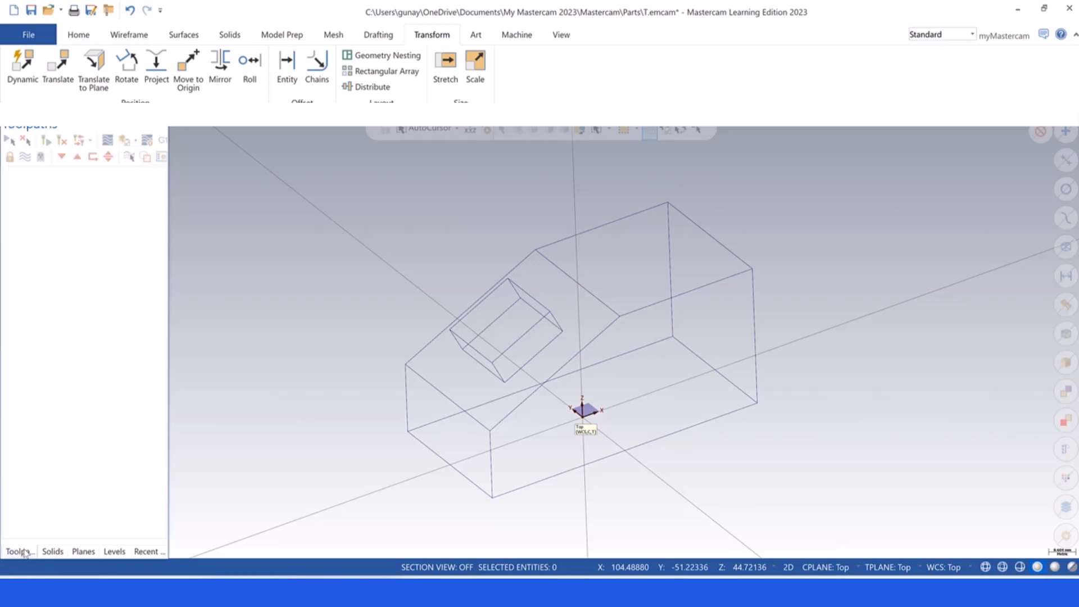
Step: Try to draw a diagonal line between opposite corners of the block's top face in 2D mode, and delete it
left_click(130, 35)
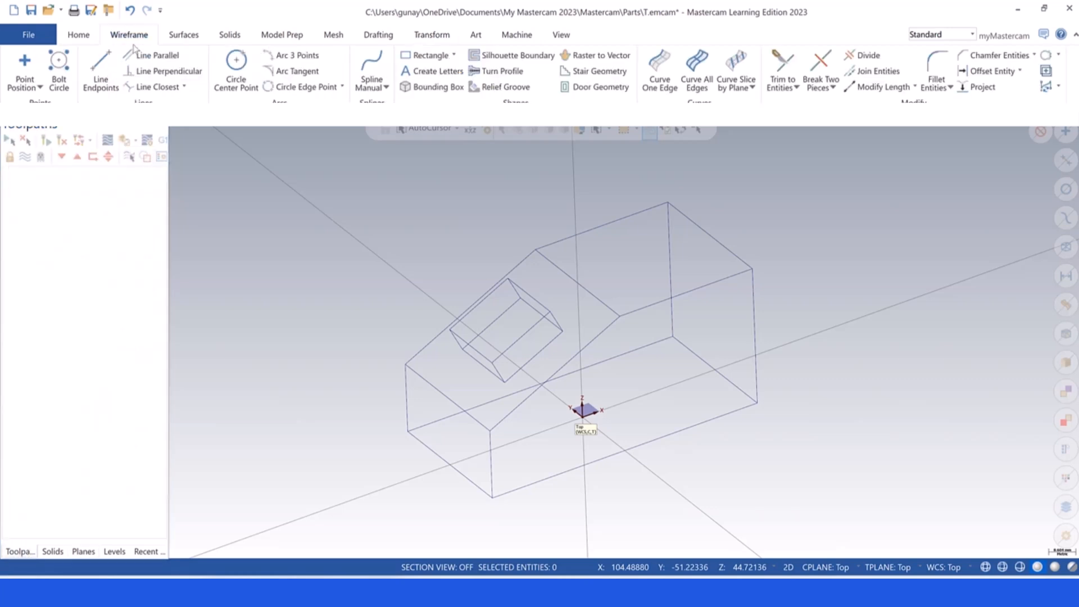
left_click(236, 68)
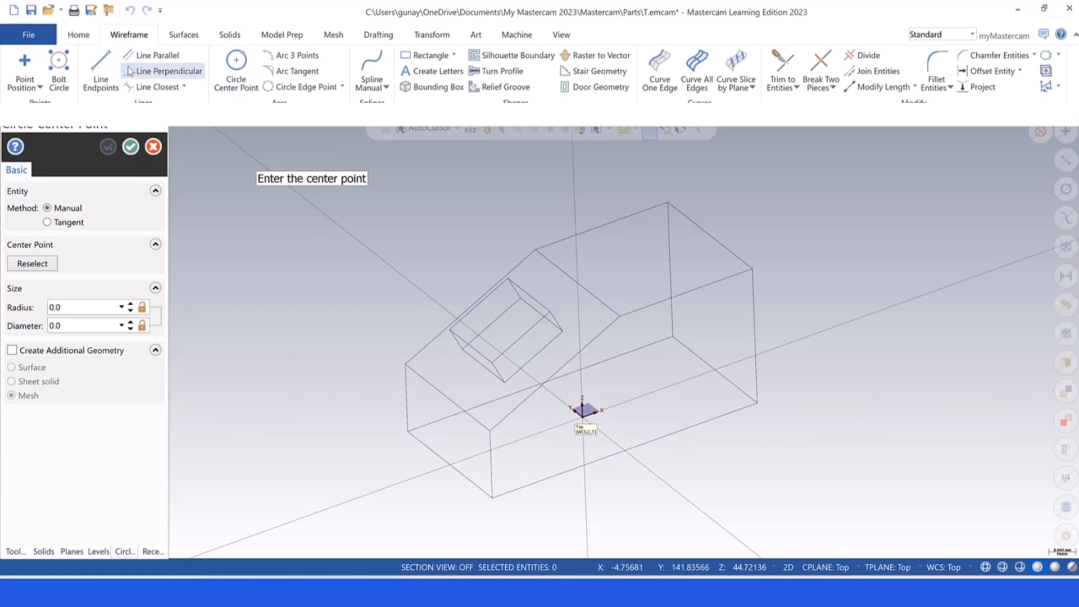
left_click(100, 71)
left_click(536, 262)
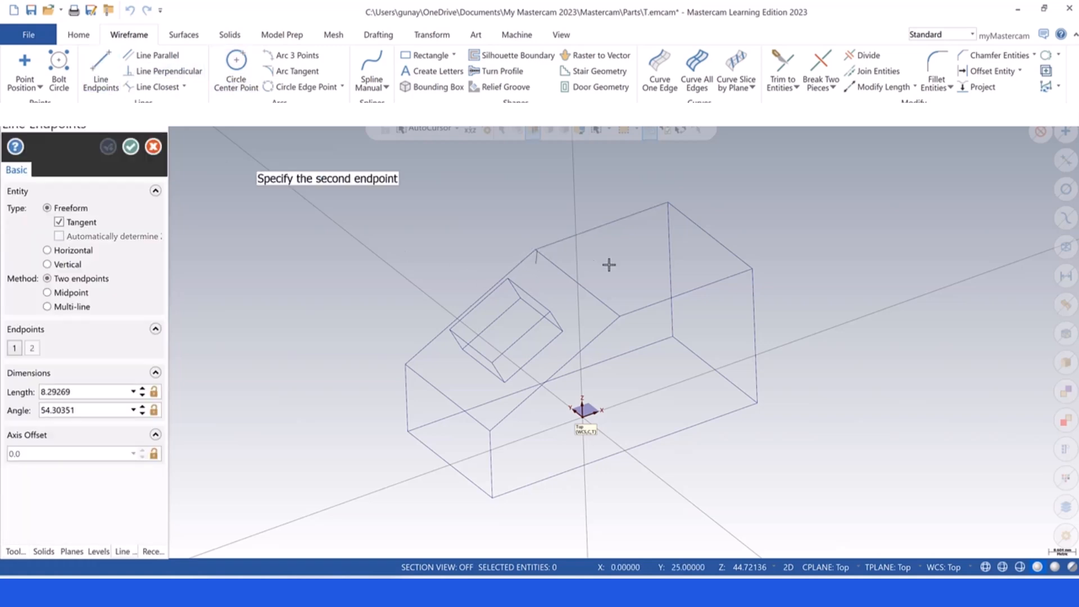
left_click(754, 272)
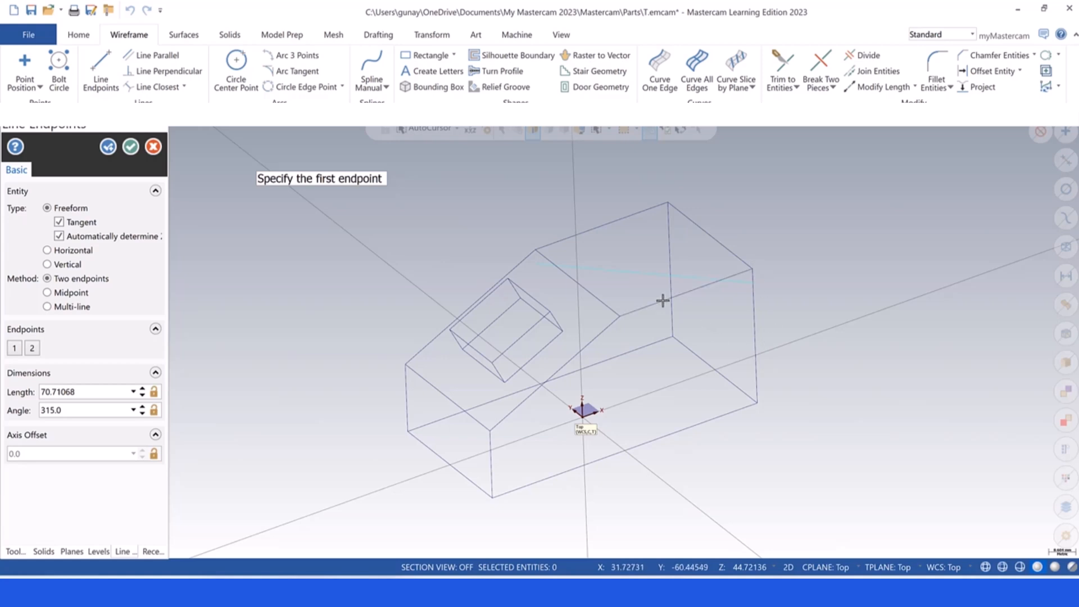
key("Escape")
left_click(623, 270)
key("Delete")
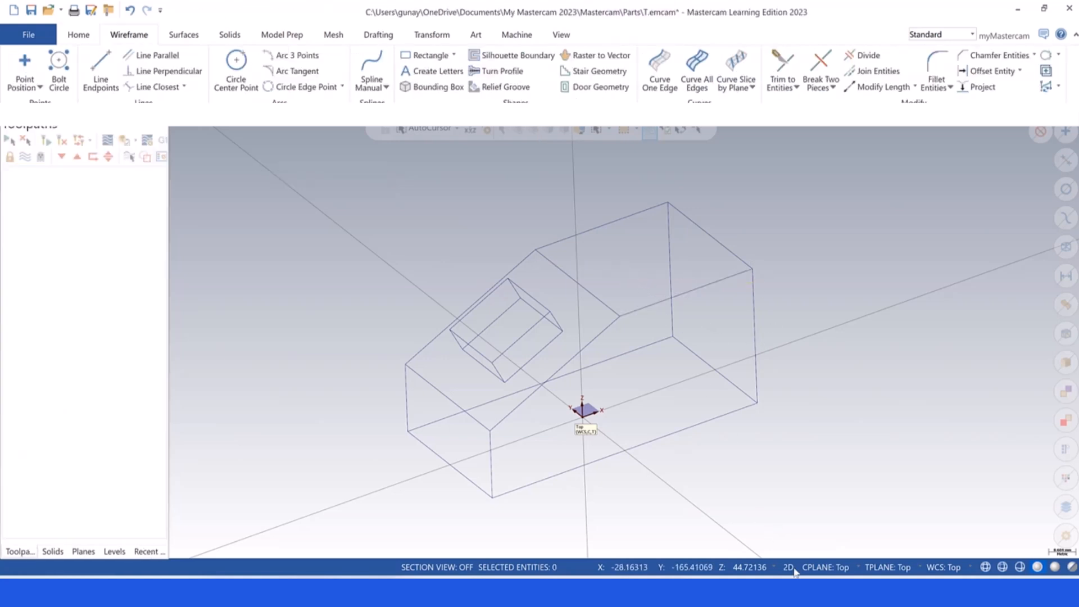
Step: Set the Z depth to 0 and switch to 3D construction mode
left_click(749, 568)
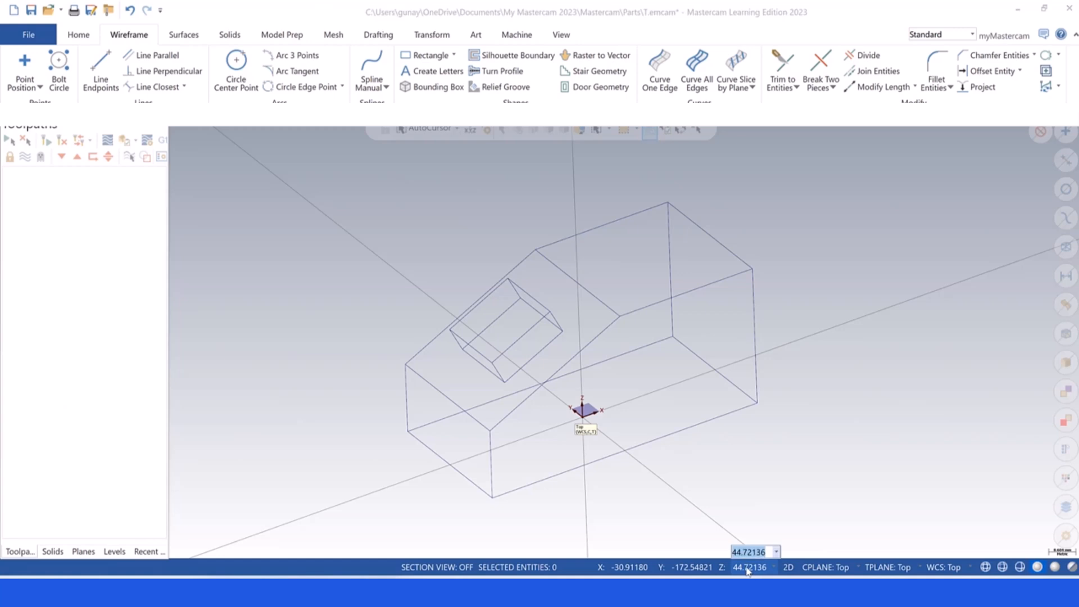
type("0")
key("Return")
left_click(787, 567)
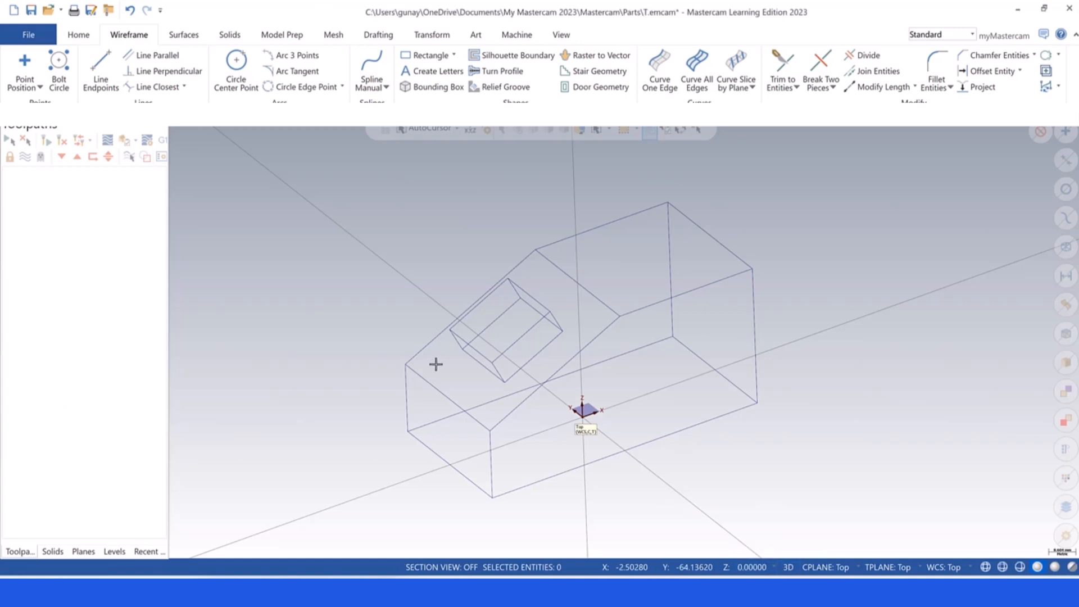
Step: Draw a diagonal line across the block's top face from its back corner at the slope edge to the opposite front corner
left_click(101, 72)
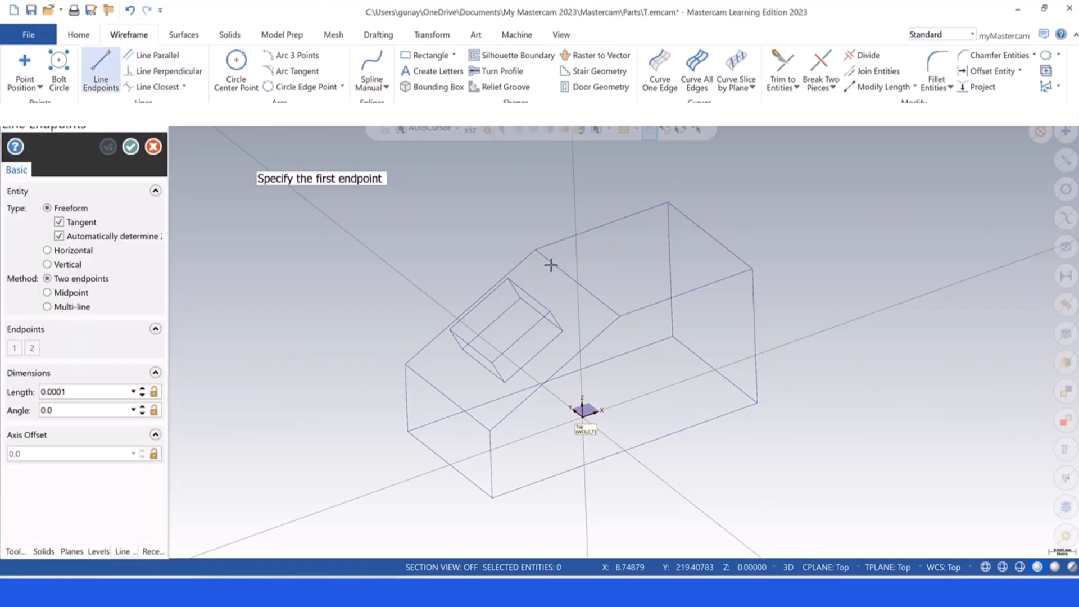
left_click(536, 252)
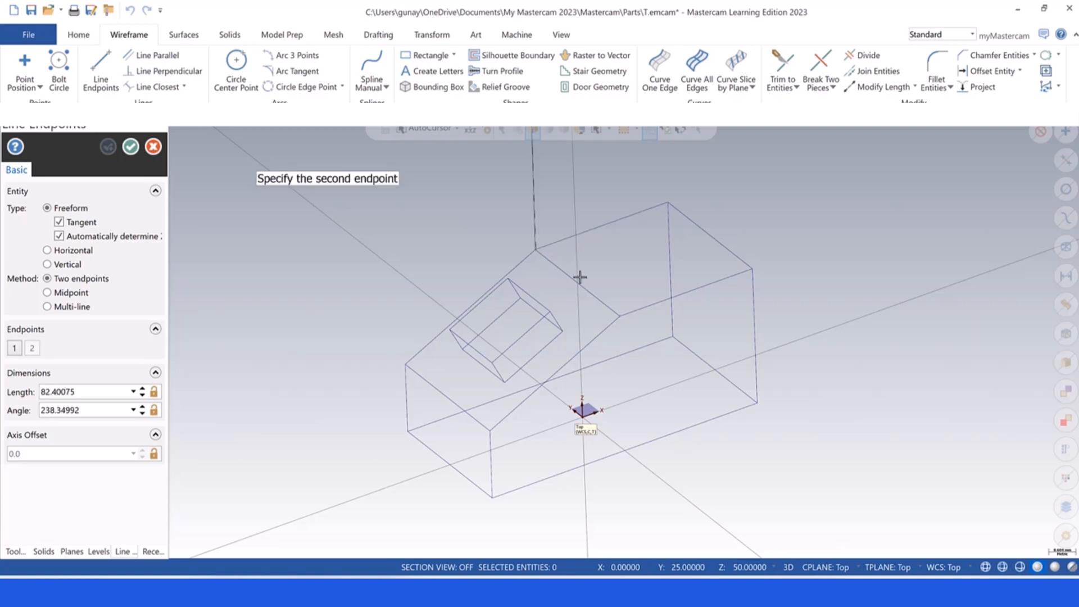
left_click(751, 268)
Step: Create a 25 diameter circle on the top face, centred on the midpoint of the diagonal
left_click(236, 73)
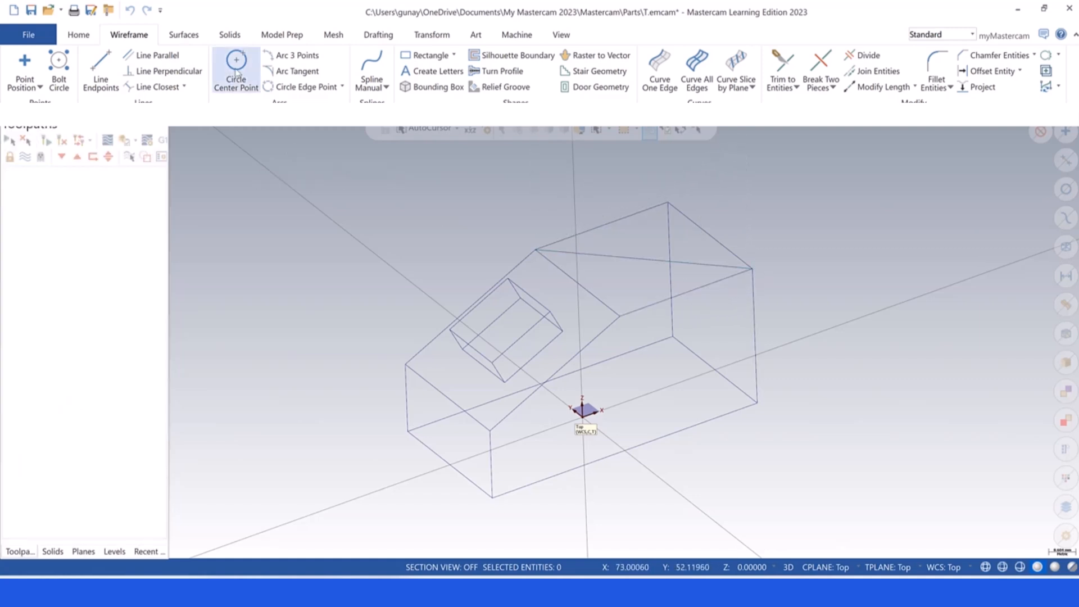
double_click(65, 330)
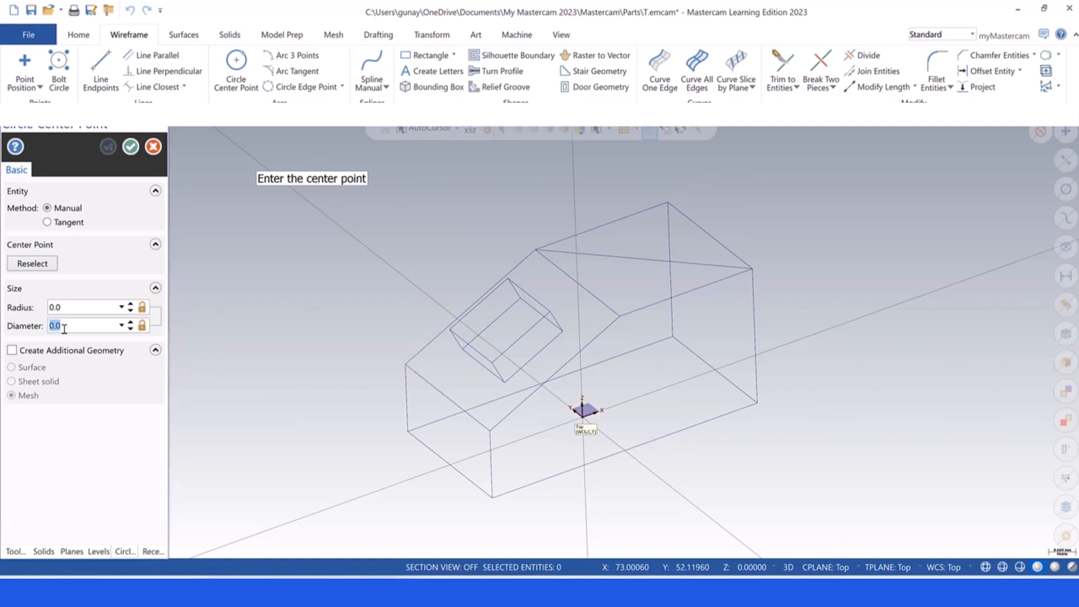
key("Return")
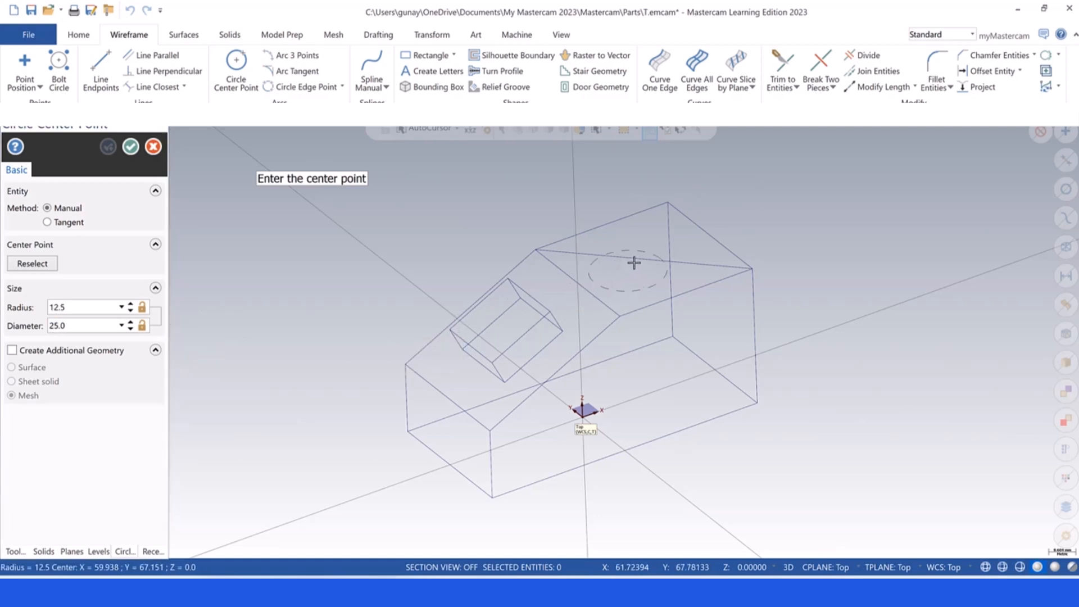
left_click(643, 260)
key("Return")
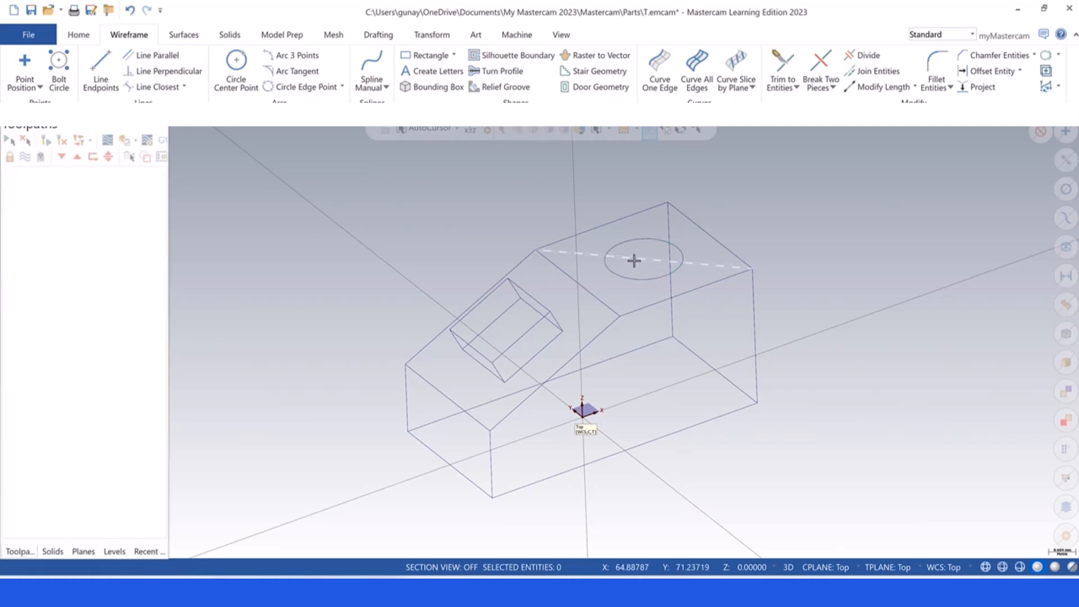
Step: Delete the diagonal construction line from the block's top face
left_click(632, 257)
key("Delete")
scroll(633, 255, "up", 1)
middle_click_drag(635, 264, 582, 269)
scroll(571, 270, "down", 2)
scroll(566, 270, "up", 2)
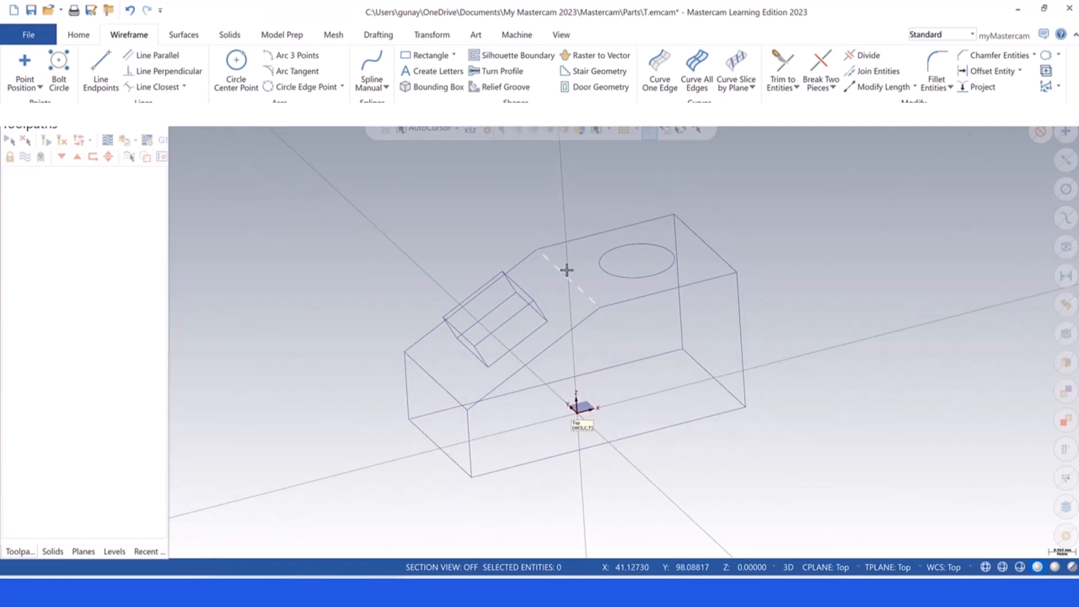
Step: Make G55 the active WCS, construction plane and tool plane again
left_click(83, 552)
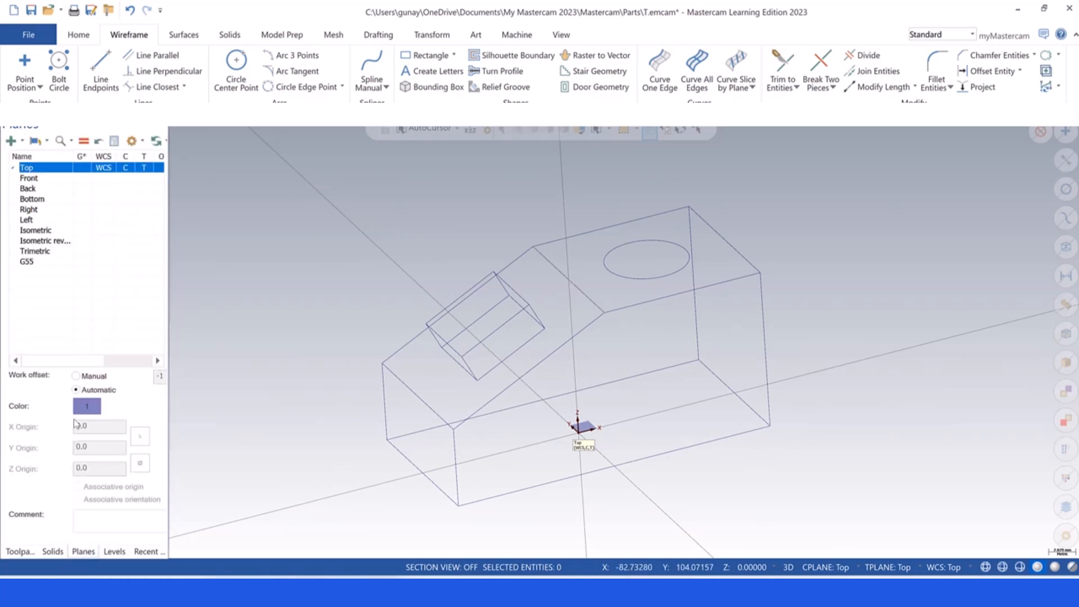
left_click(103, 262)
left_click(126, 262)
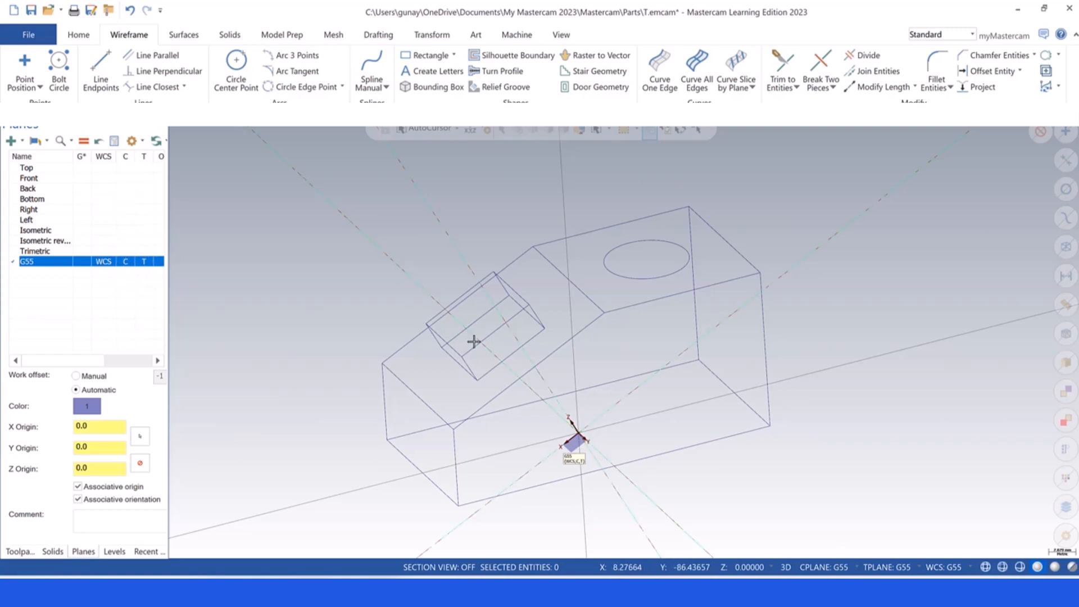
middle_click_drag(482, 386, 470, 344)
scroll(471, 344, "up", 3)
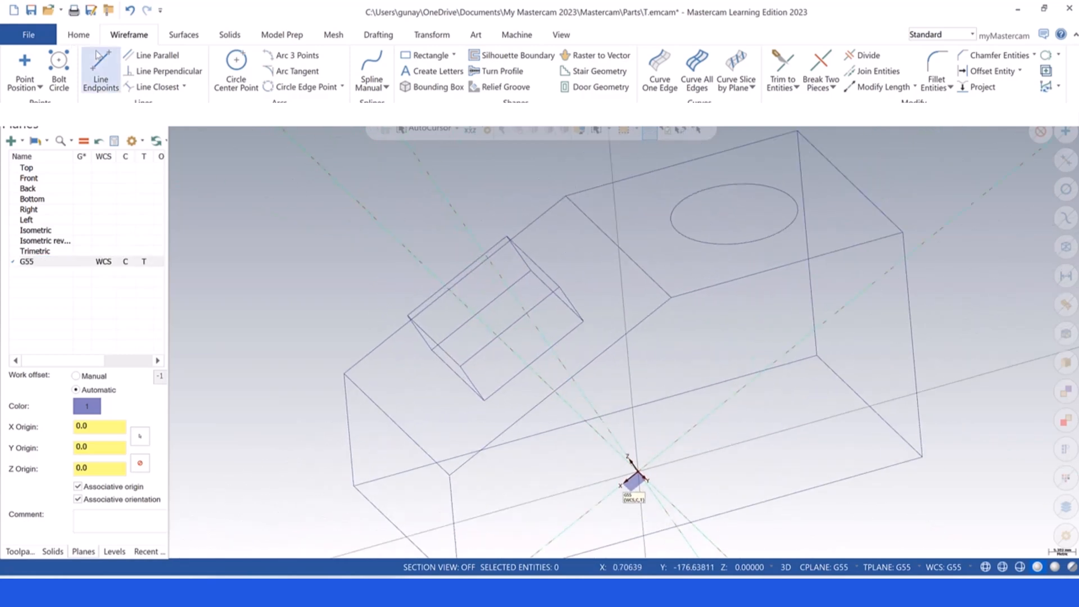
Step: Draw a diagonal line between opposite corners of the raised rectangle on the sloped face
left_click(101, 67)
left_click(510, 241)
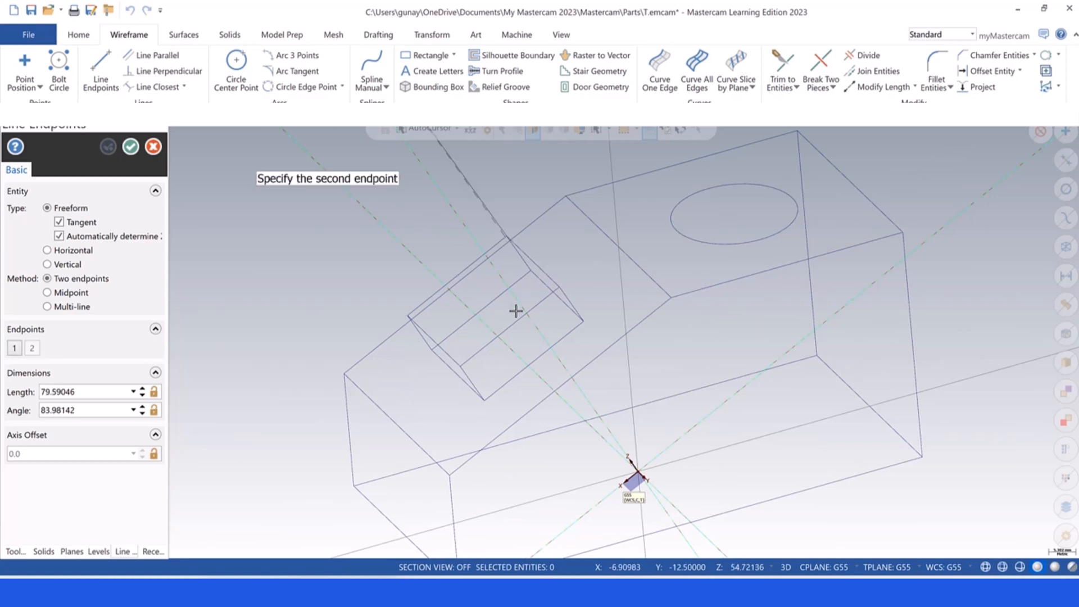
left_click(461, 366)
Step: Create a 10 diameter circle centred on the midpoint of the raised rectangle's diagonal and delete that diagonal
left_click(236, 68)
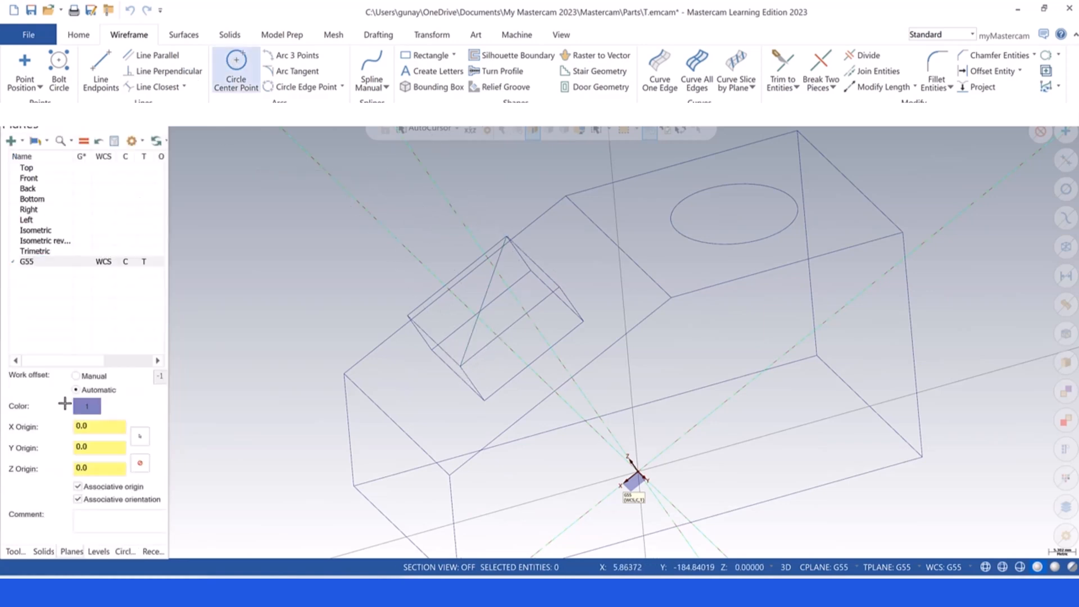
left_click(75, 320)
type("10")
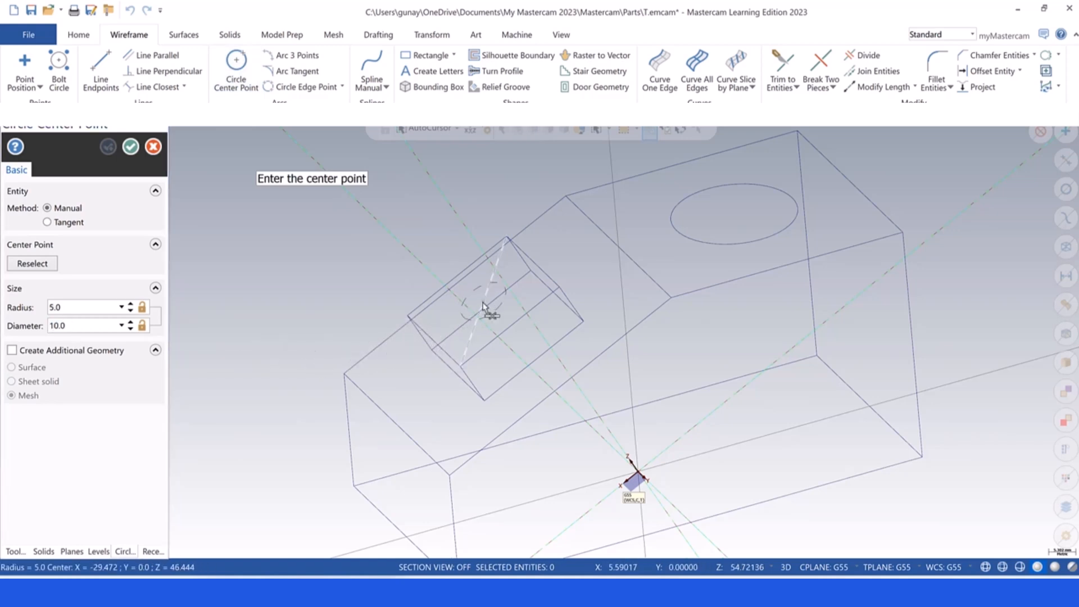
mouse_move(440, 330)
middle_mouse_down()
mouse_move(457, 356)
mouse_move(453, 345)
middle_mouse_up()
key("Escape")
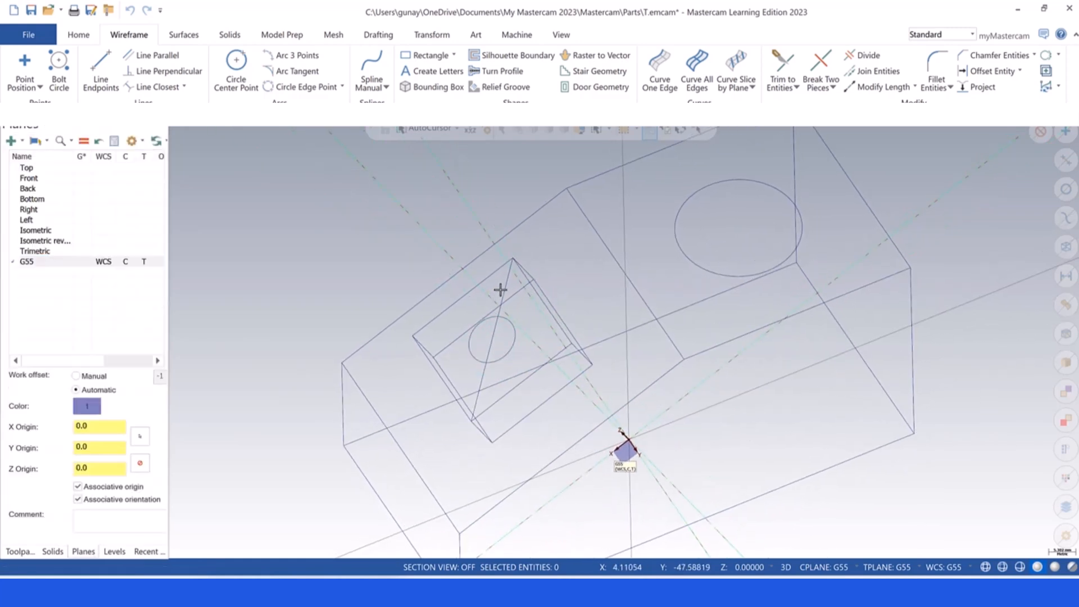
mouse_move(472, 301)
middle_mouse_down()
mouse_move(469, 267)
mouse_move(470, 284)
middle_mouse_up()
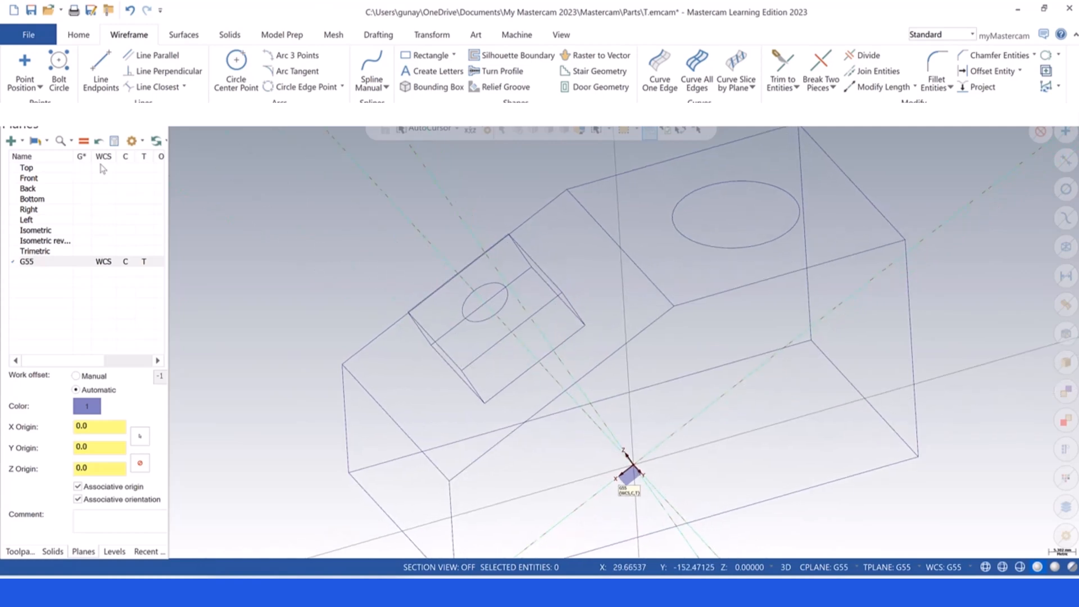
Step: Return the WCS, construction plane and tool plane to Top
left_click(101, 168)
left_click(125, 168)
middle_click_drag(513, 313, 481, 305)
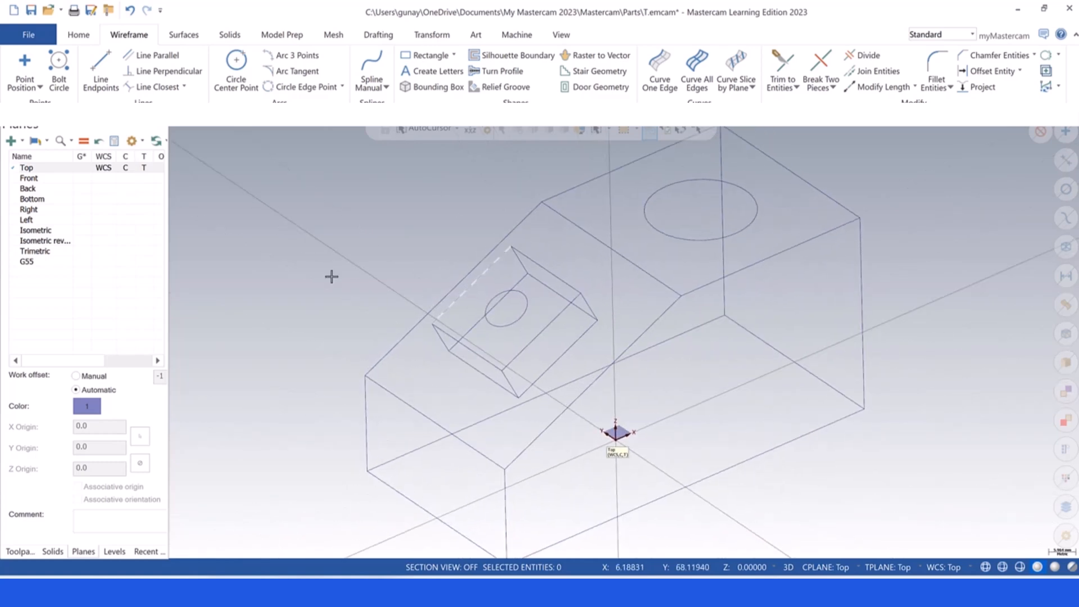
Step: Examine the available methods for creating a new plane, including the orientations relative to the WCS
scroll(331, 276, "down", 1)
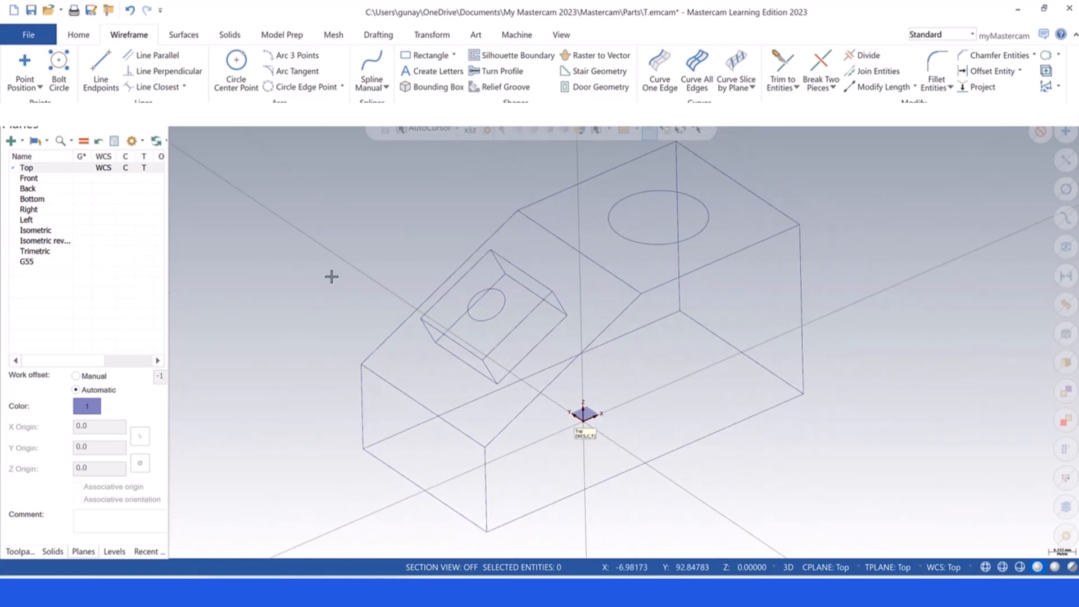
left_click(23, 141)
left_click(34, 143)
left_click(20, 143)
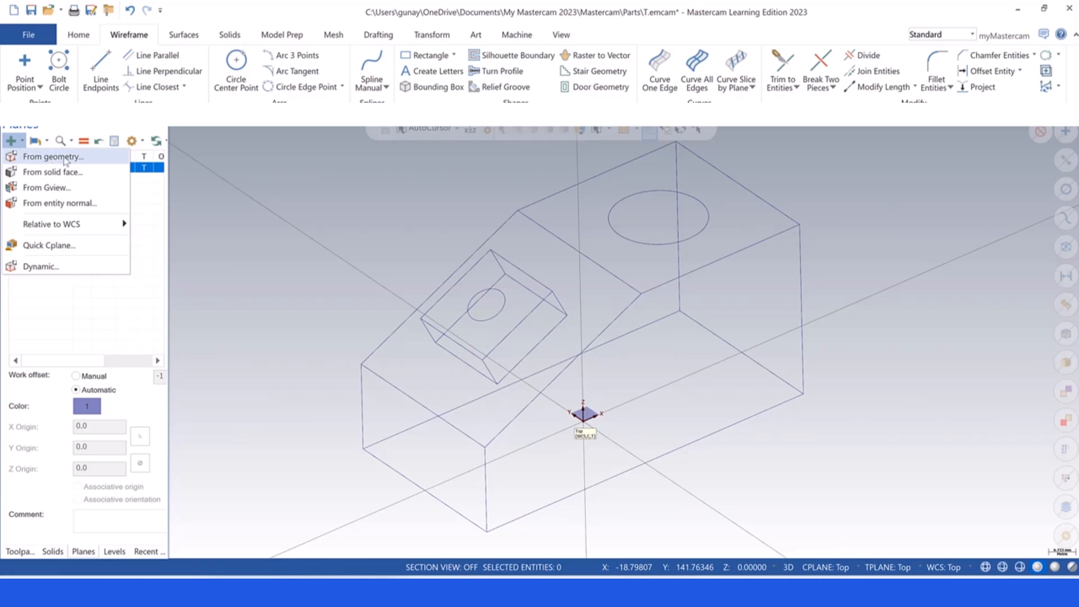
mouse_move(82, 232)
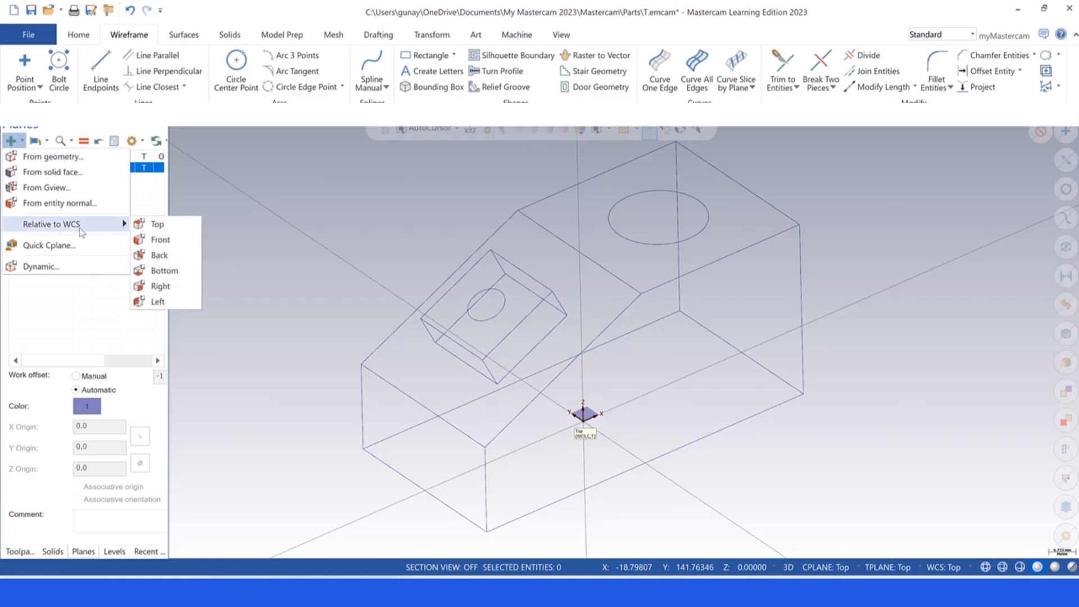
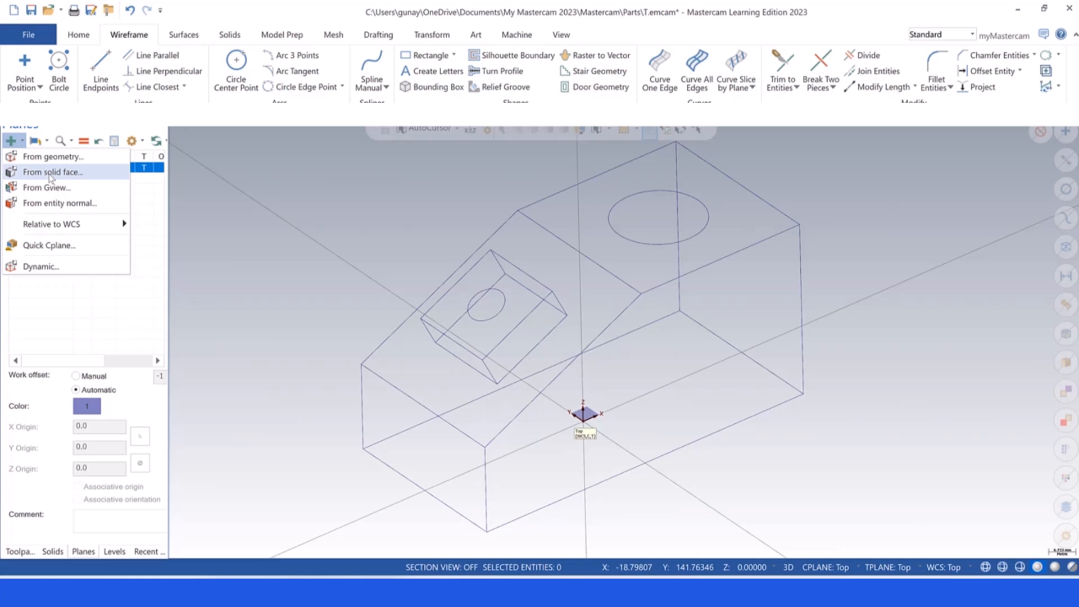
left_click(303, 248)
scroll(460, 280, "down", 2)
scroll(460, 280, "up", 4)
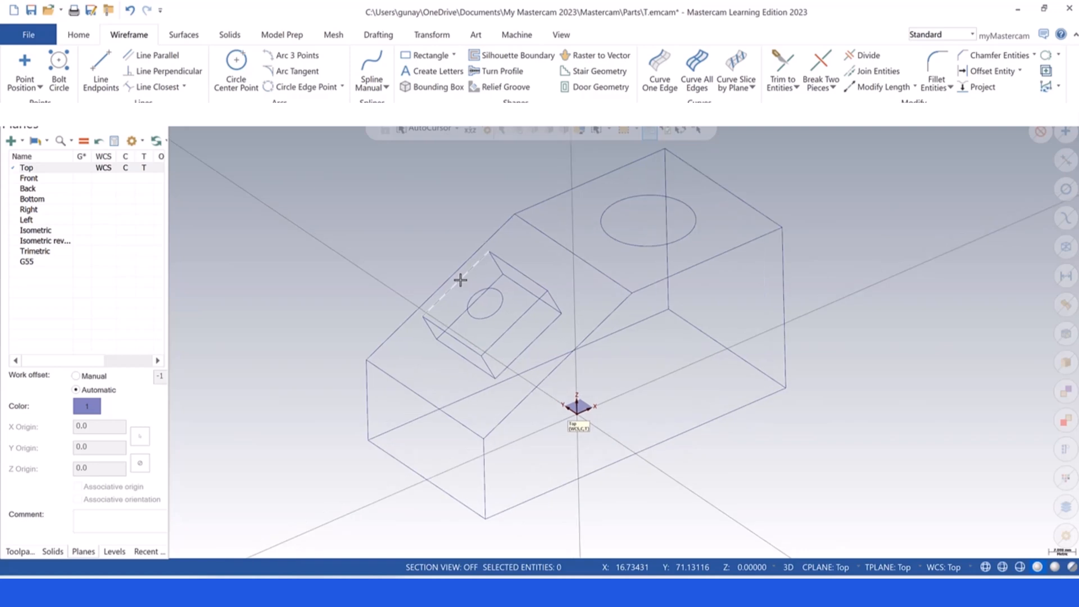
scroll(460, 280, "up", 1)
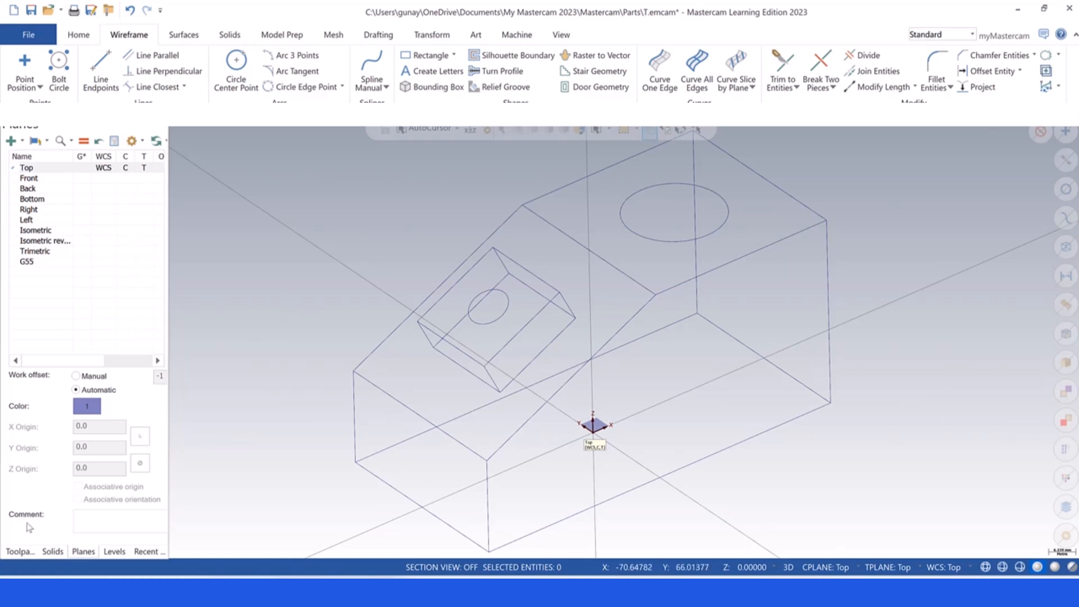
Step: Show the Toolpaths manager and widen it so its full contents fit beside the block
left_click(20, 551)
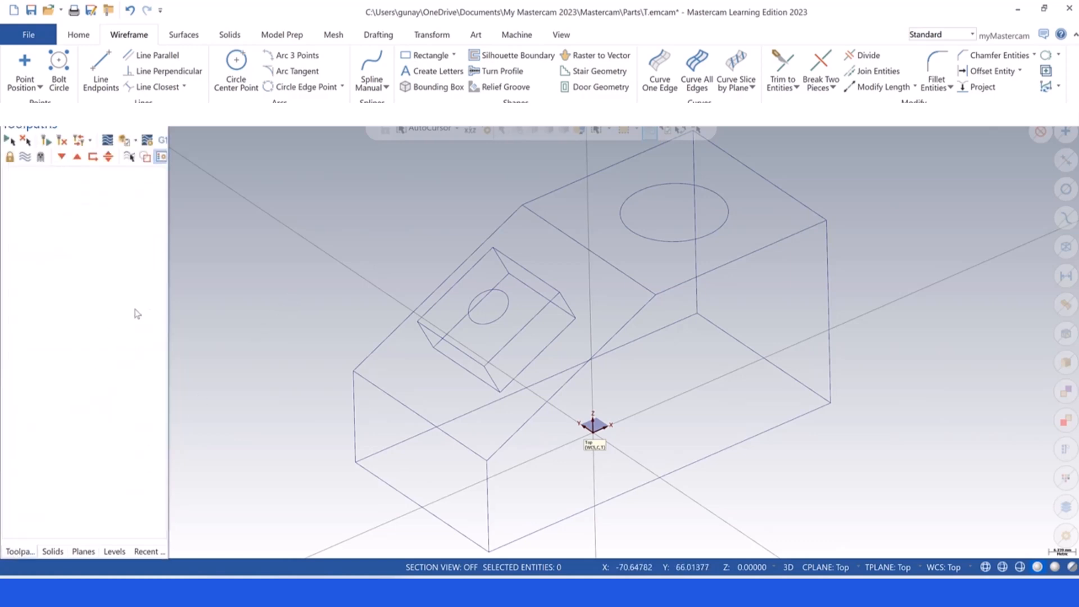
left_click_drag(168, 323, 253, 319)
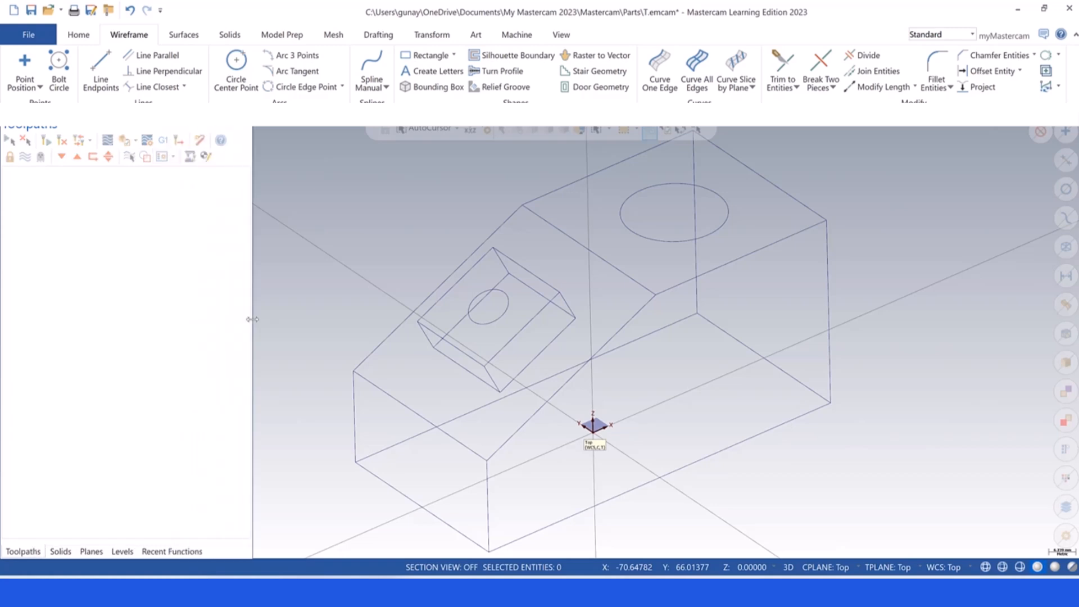
scroll(635, 330, "down", 3)
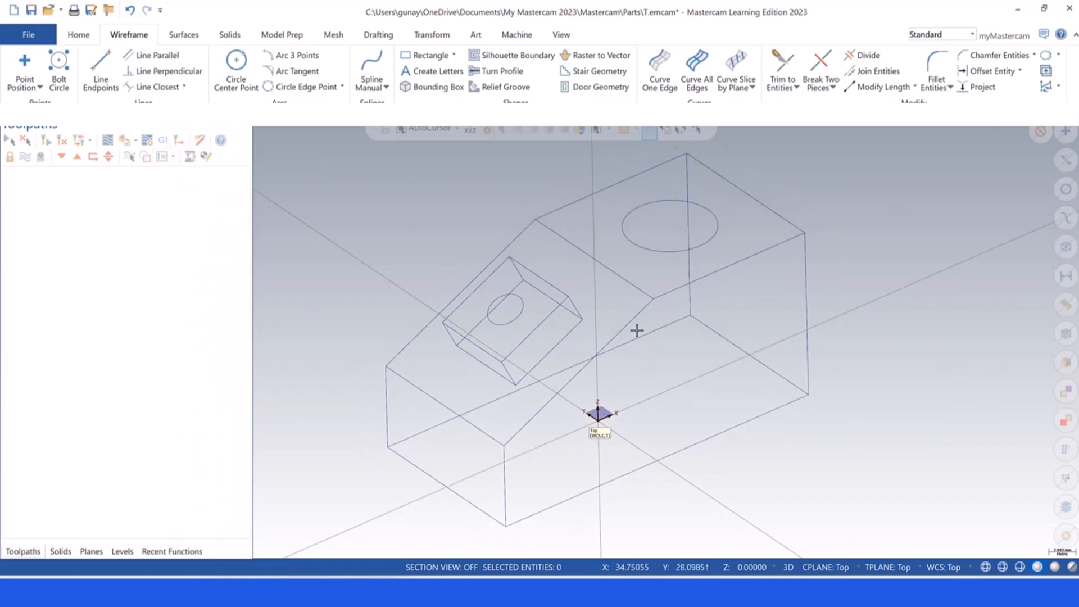
scroll(489, 351, "up", 2)
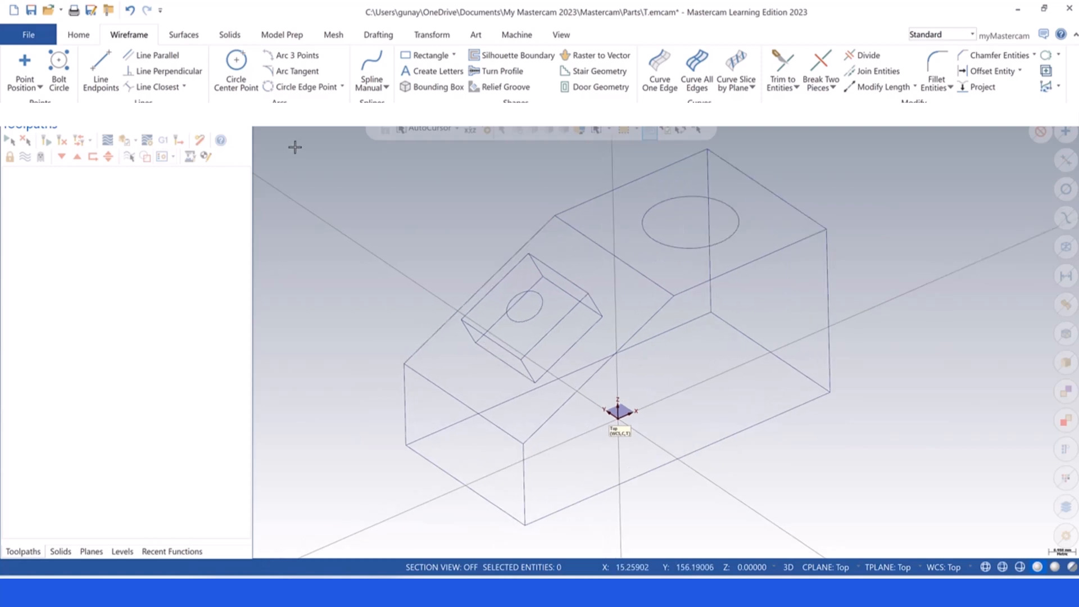
Step: Save the part to the Desktop as multi-axis-WCS-1.emcam and add a default milling machine group
left_click(31, 9)
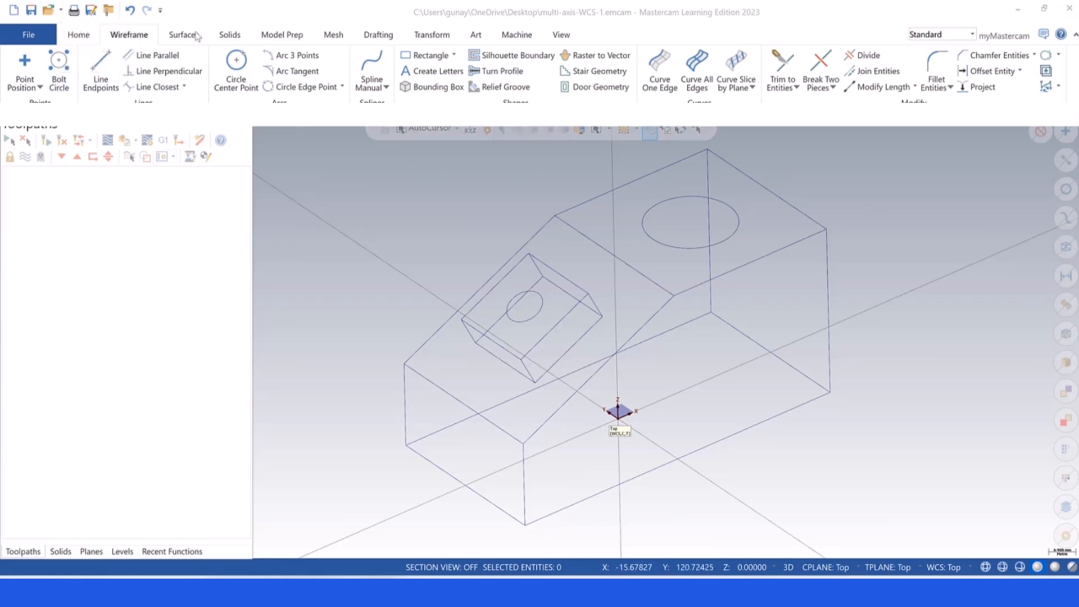
left_click(520, 37)
left_click(20, 64)
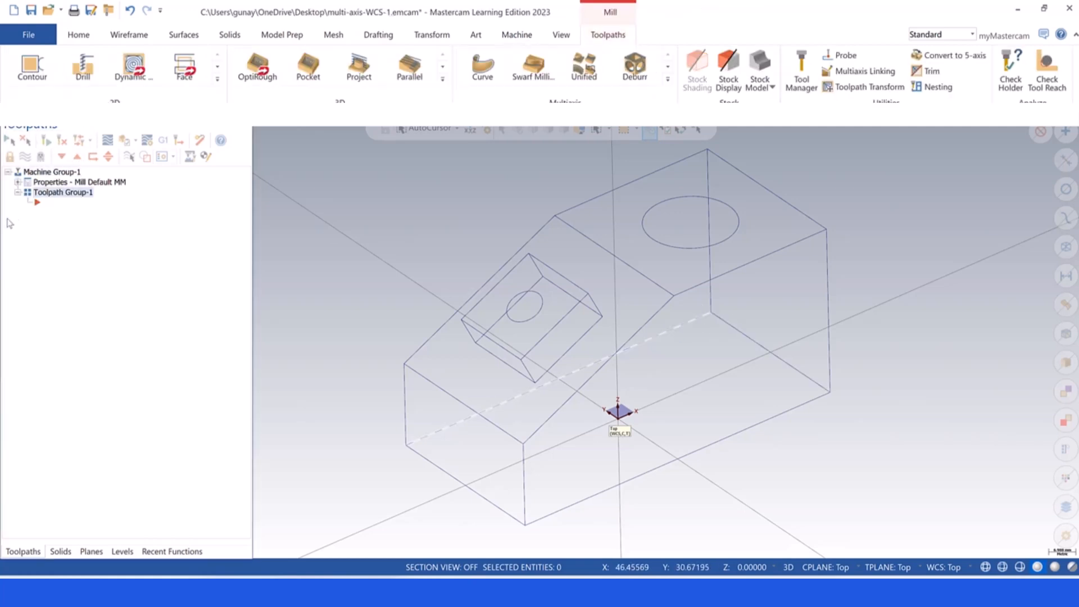
right_click(55, 205)
mouse_move(90, 194)
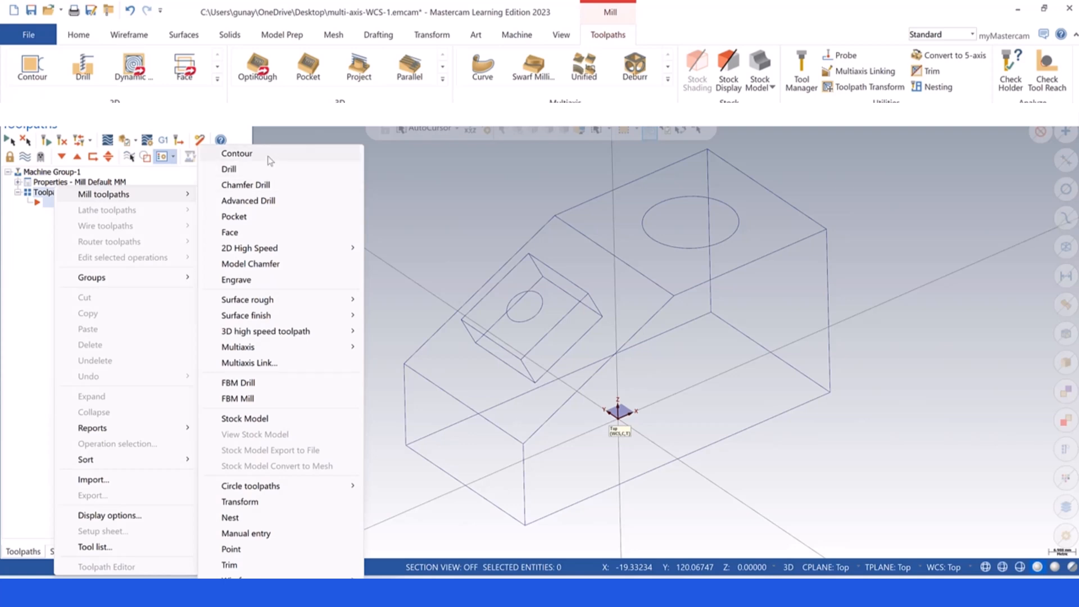
left_click(390, 205)
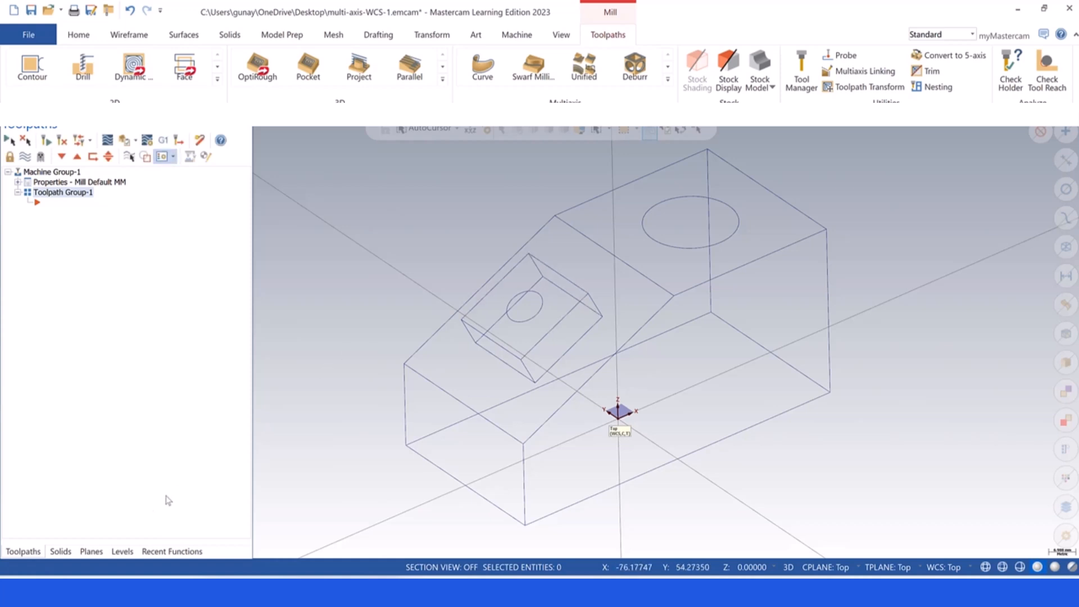
Step: Make G55 the active WCS, construction plane and tool plane for the milling operations
left_click(91, 551)
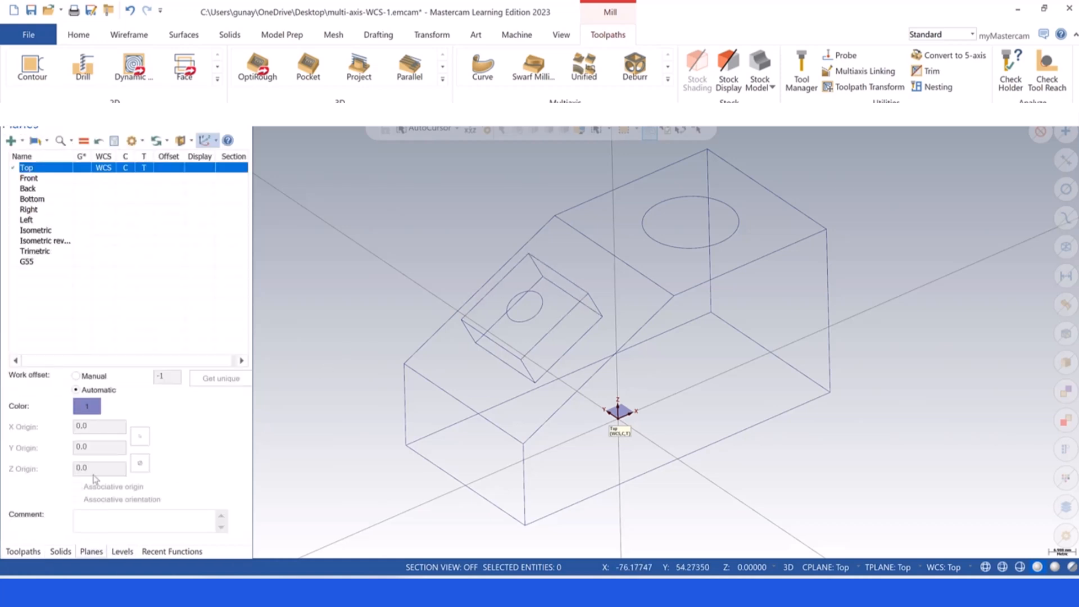
double_click(106, 262)
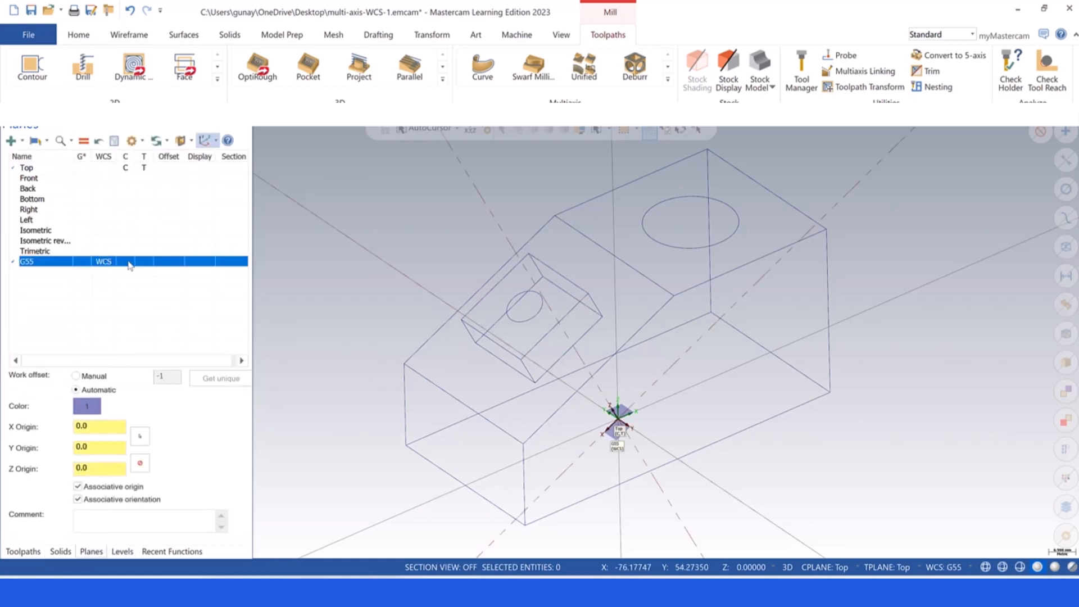
Step: Start a Face mill toolpath in Toolpath Group-1 and chain the rectangle on the block's sloped face as its boundary
left_click(25, 550)
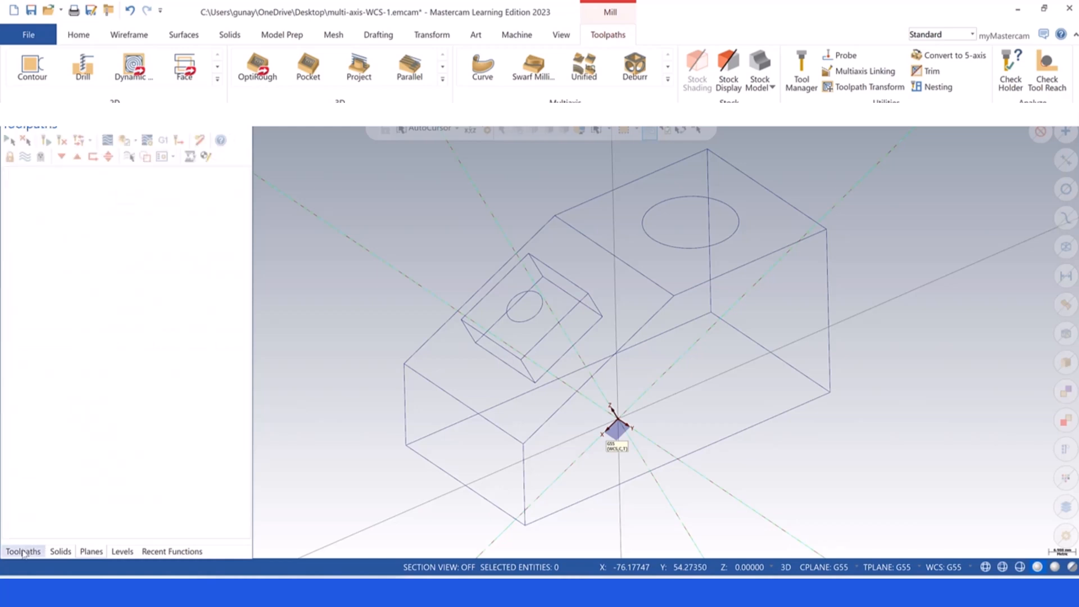
right_click(48, 204)
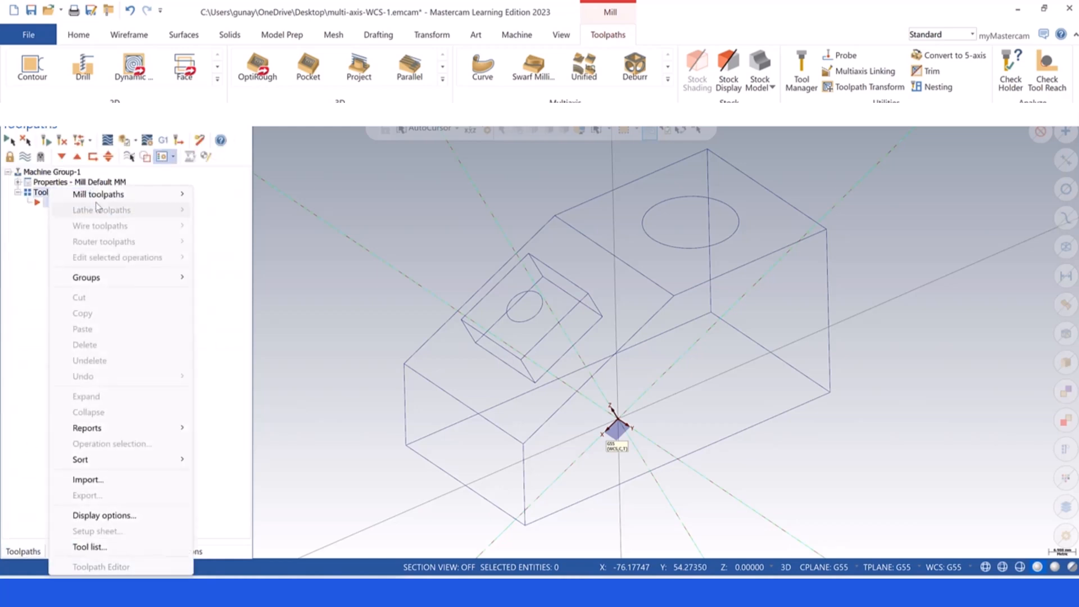
mouse_move(135, 198)
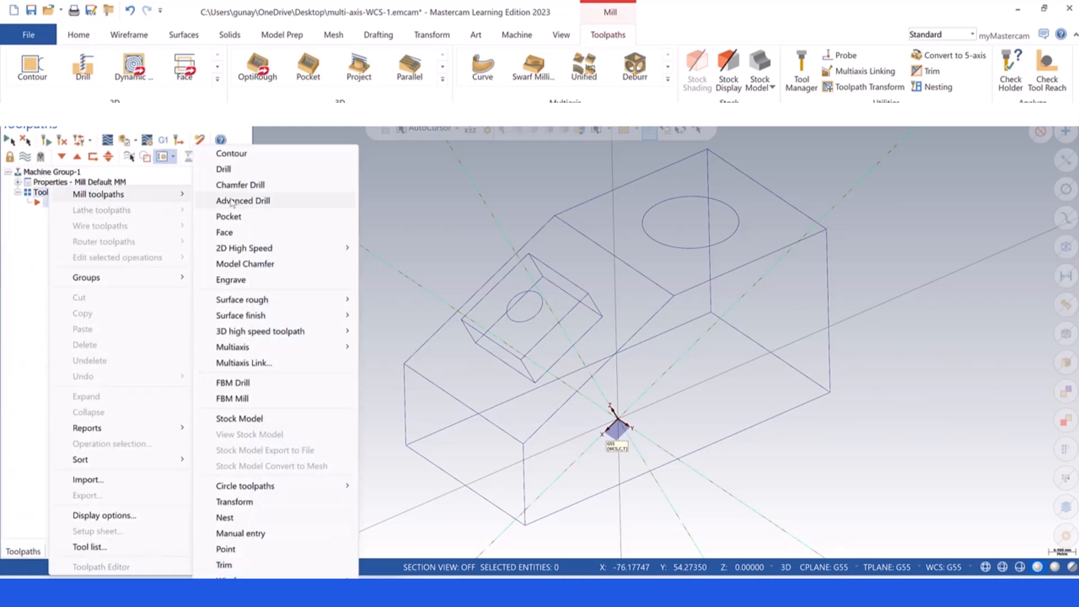
left_click(284, 231)
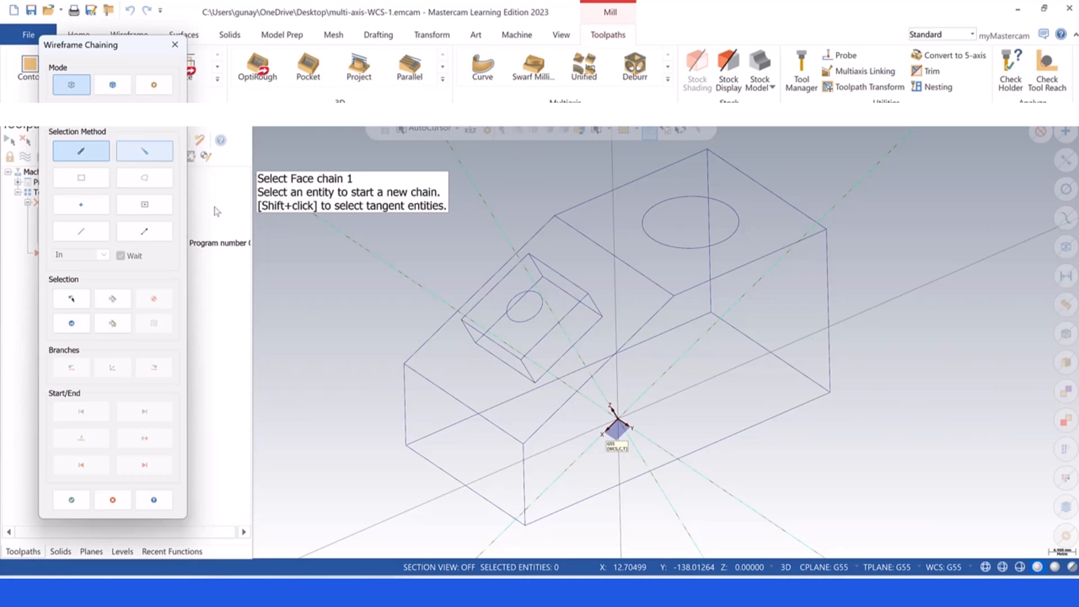
left_click(482, 305)
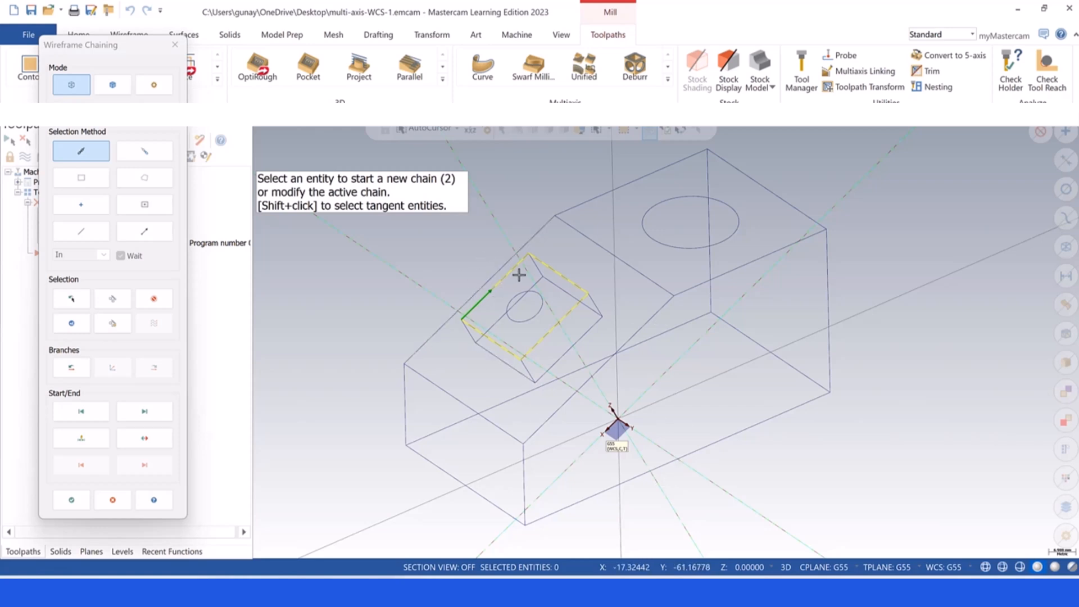
left_click(72, 499)
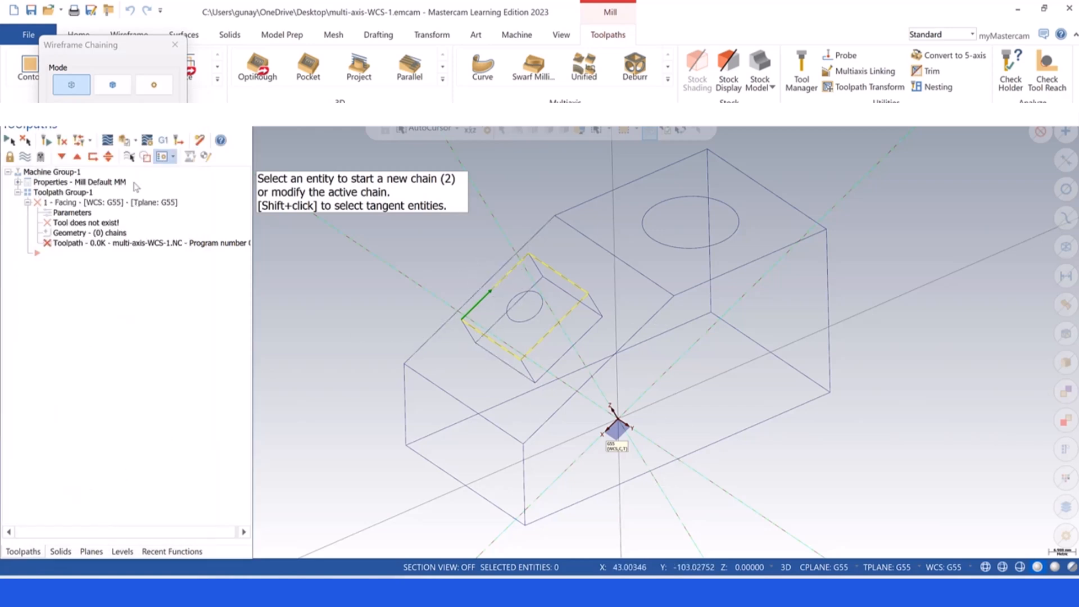
left_click(115, 43)
left_click(69, 497)
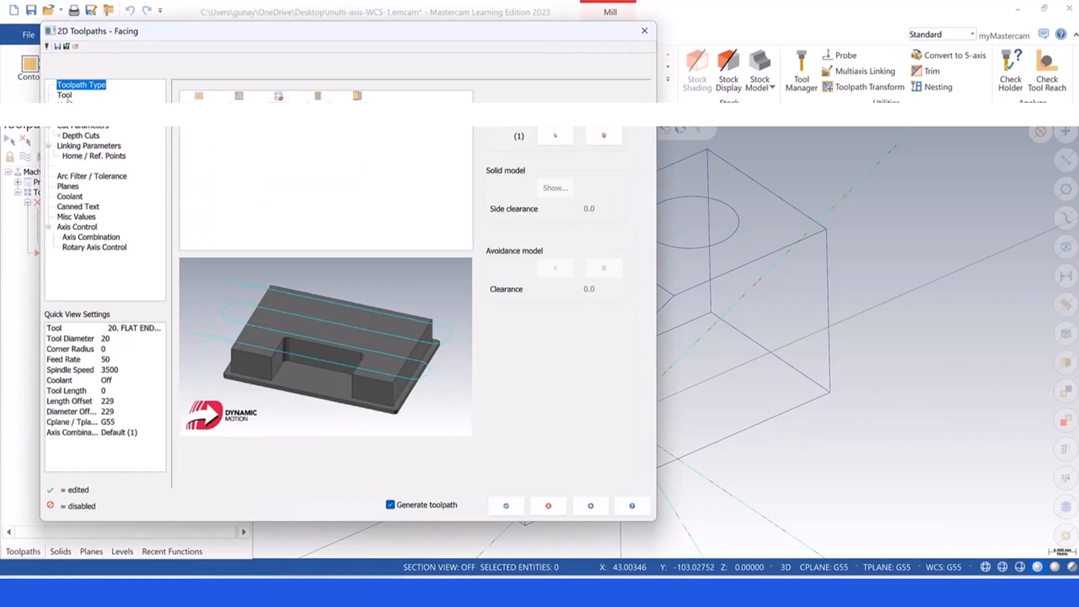
Step: Create a flat endmill with a 10 cutting diameter, 75 overall length and 25 cutting length for the facing operation
left_click(64, 95)
right_click(233, 163)
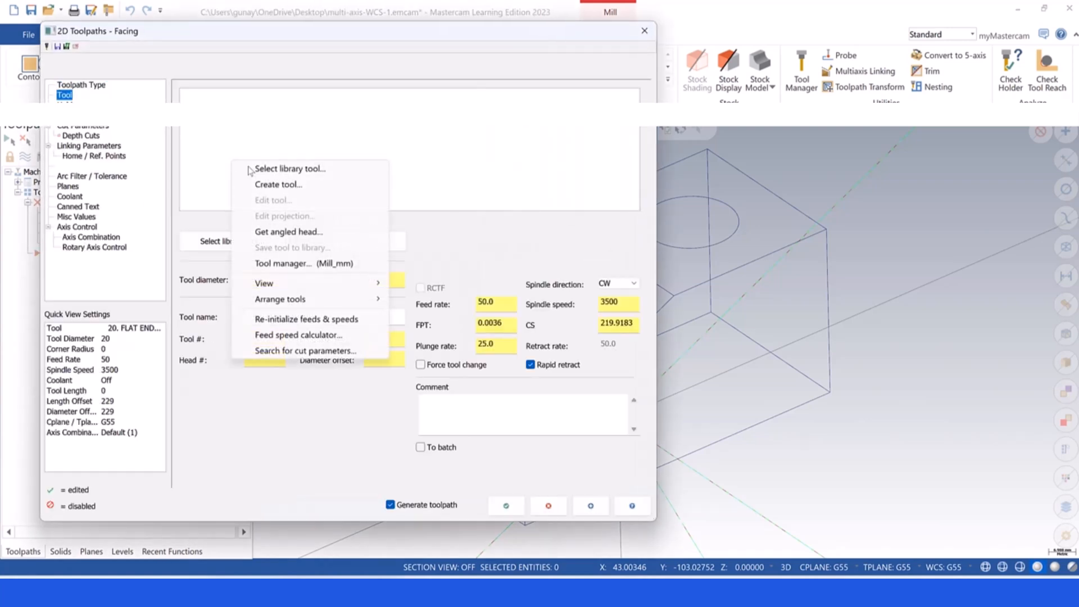
left_click(270, 184)
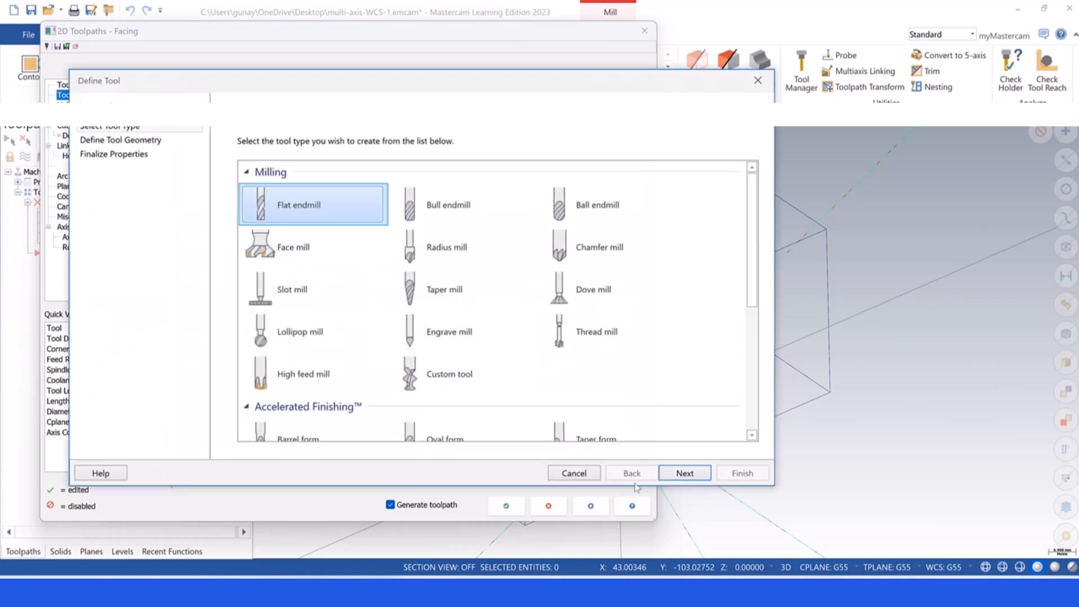
left_click(683, 474)
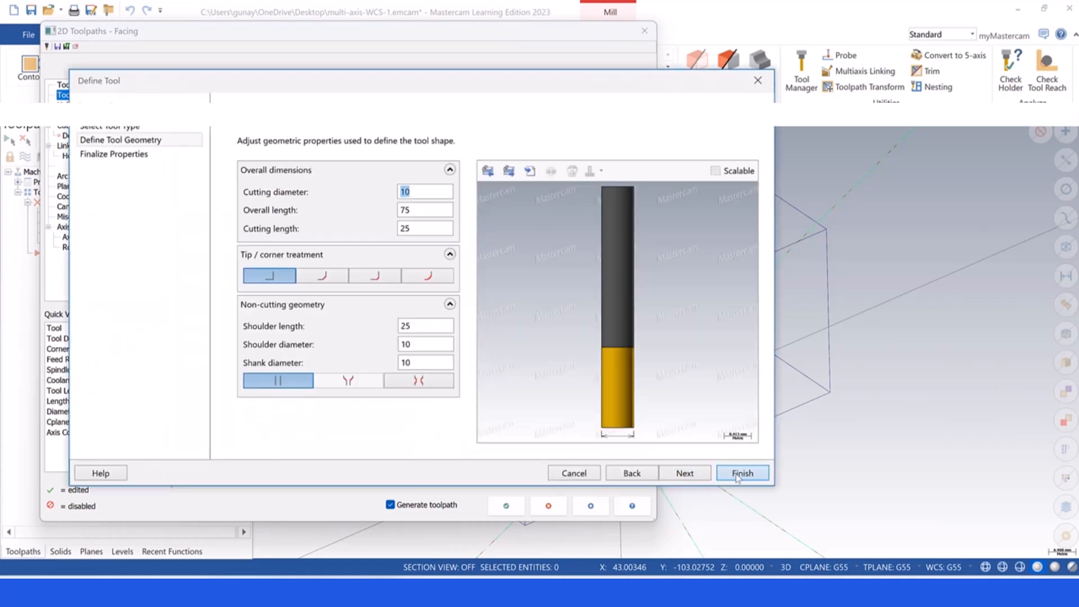
left_click(740, 473)
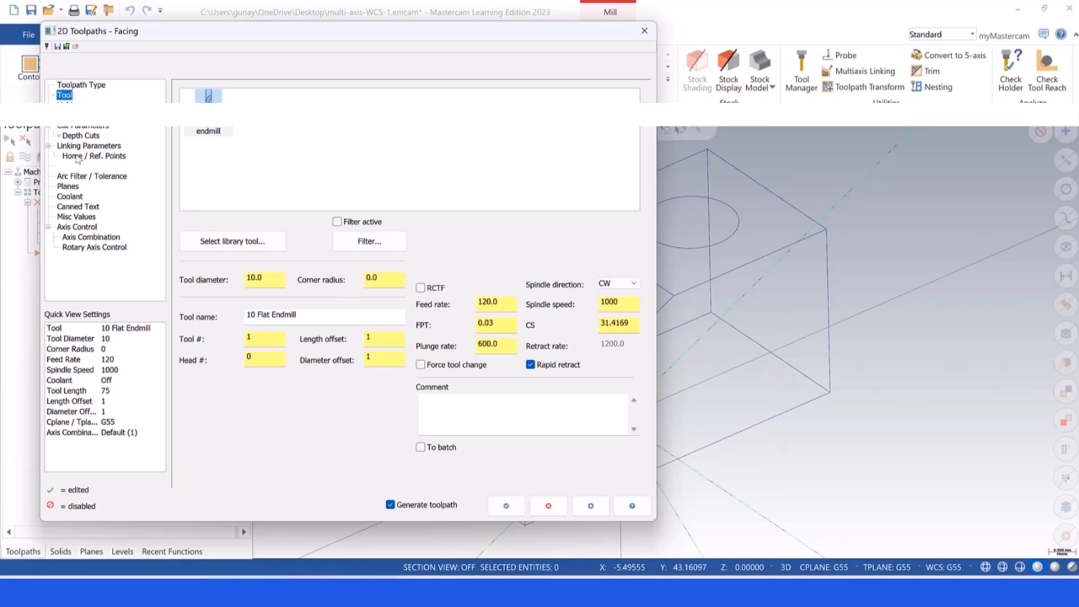
Step: Set the facing operation's top of stock to incremental 0 and generate the toolpath with the G55 planes
left_click(89, 146)
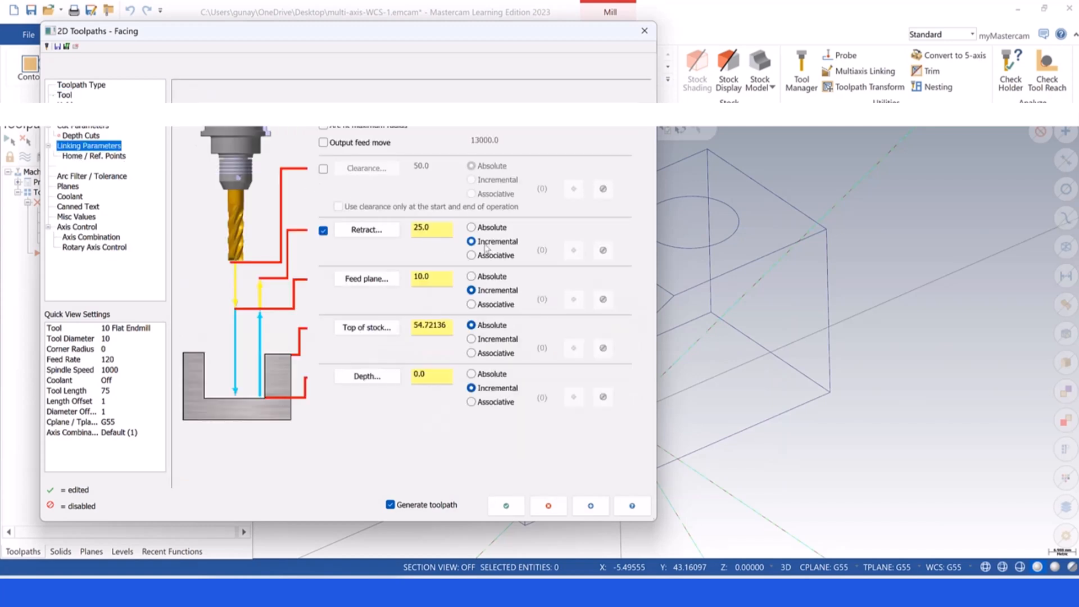
left_click(471, 339)
double_click(443, 327)
type("0")
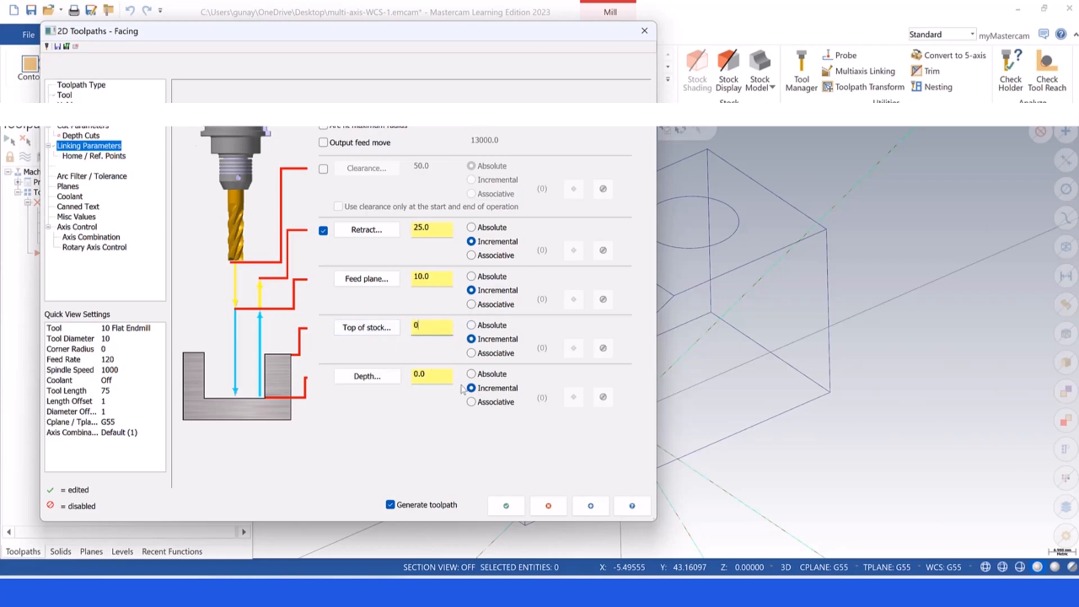
left_click(428, 377)
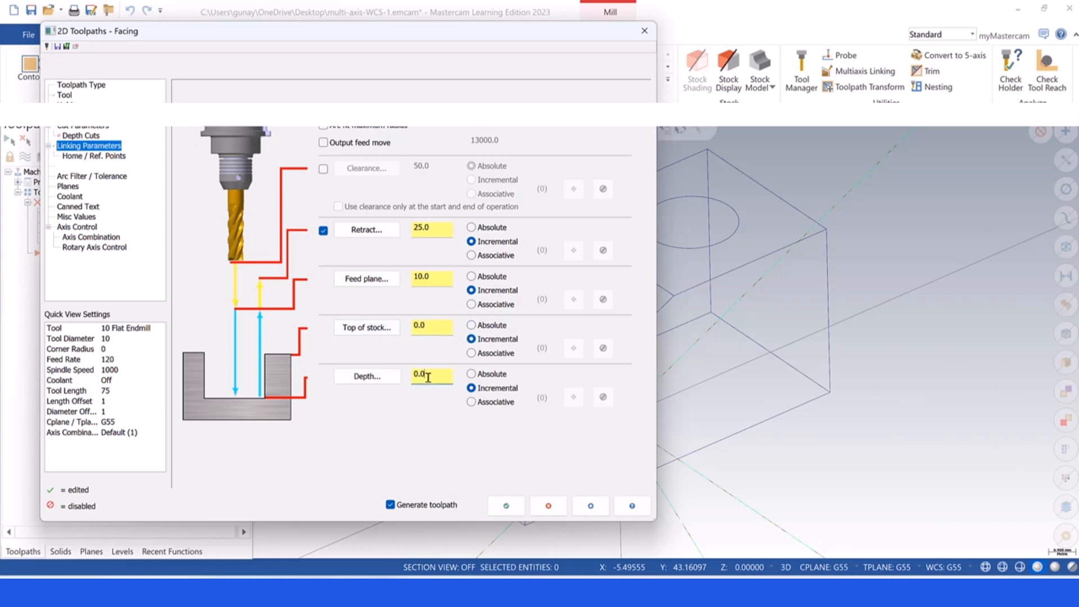
left_click(68, 188)
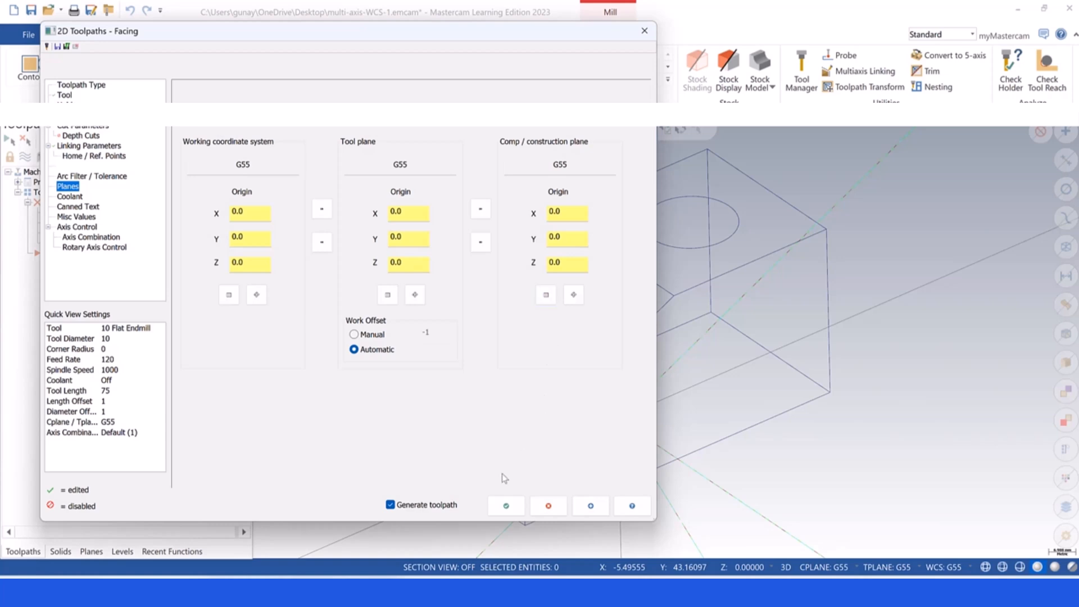
left_click(505, 506)
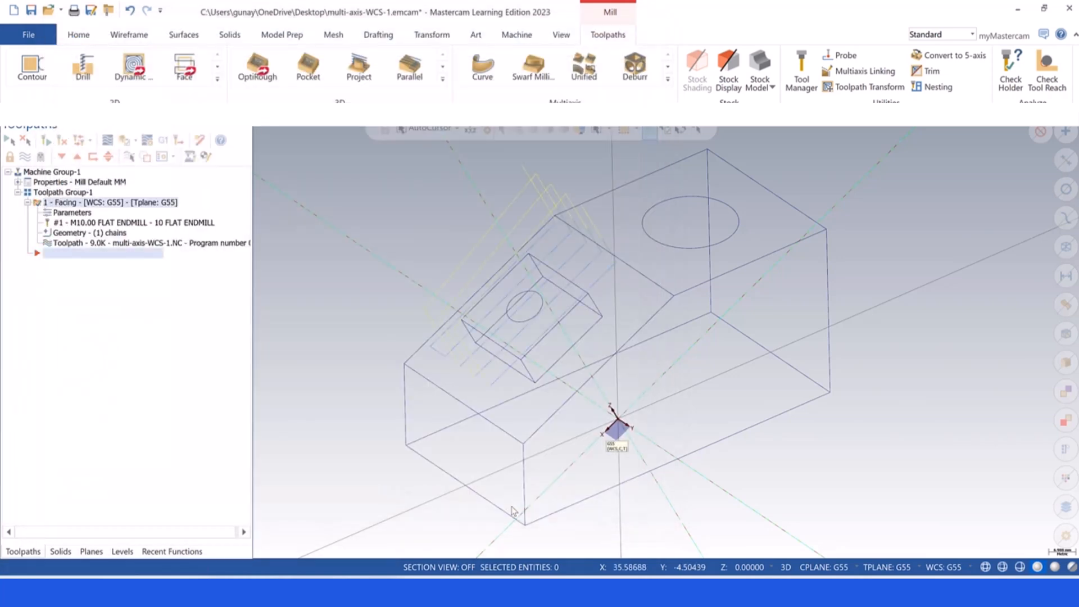
Step: Edit the facing operation's cut parameters to use a different cutting style, a 50% stepover and the Conventional method
left_click(66, 212)
left_click(87, 124)
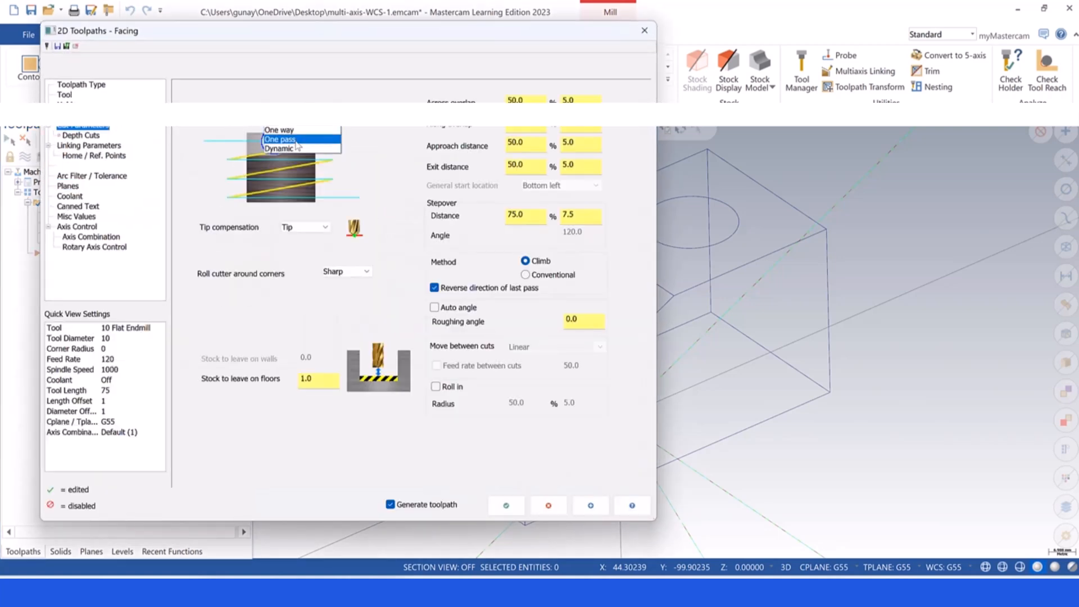
left_click(285, 117)
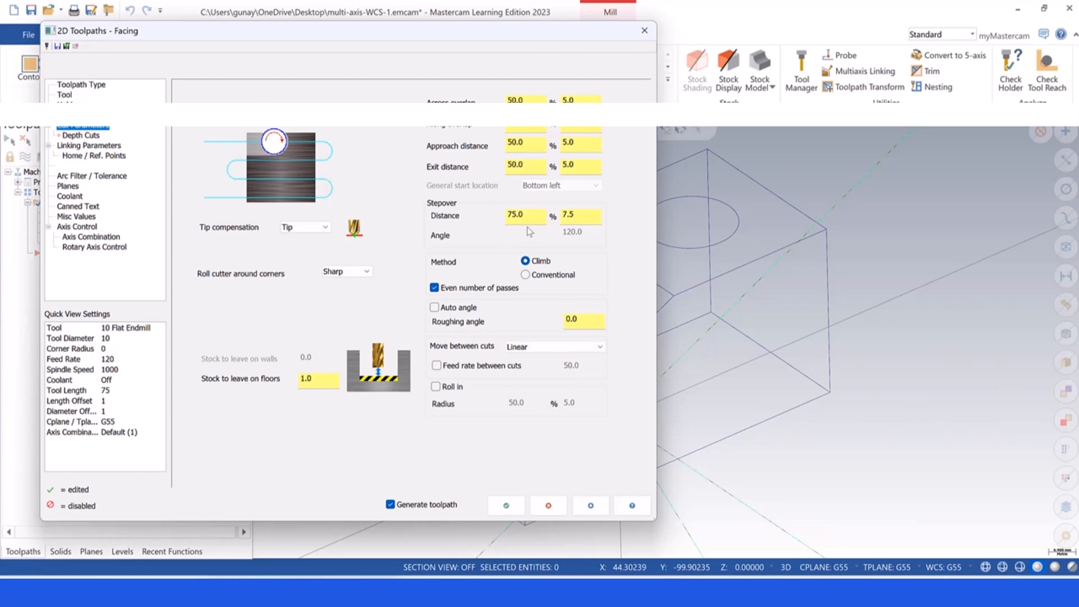
double_click(514, 218)
type("50")
left_click(526, 275)
Step: Set the facing operation's roughing angle to 45, stock to leave on floors to 0 and moves between cuts to High speed loops, and regenerate
double_click(591, 324)
type("45")
double_click(327, 381)
type("0")
left_click(522, 346)
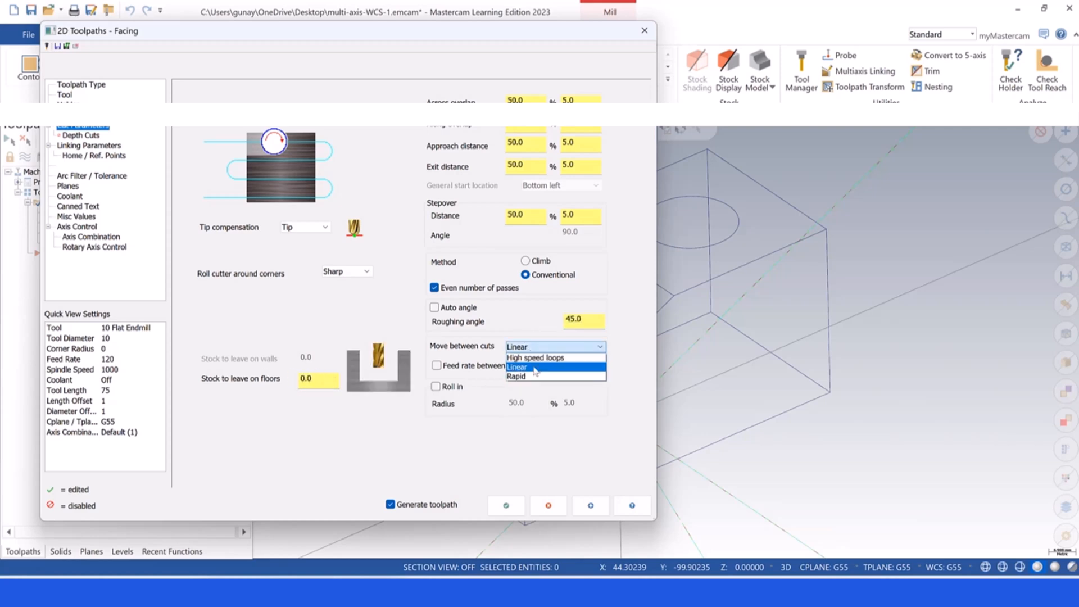
left_click(533, 357)
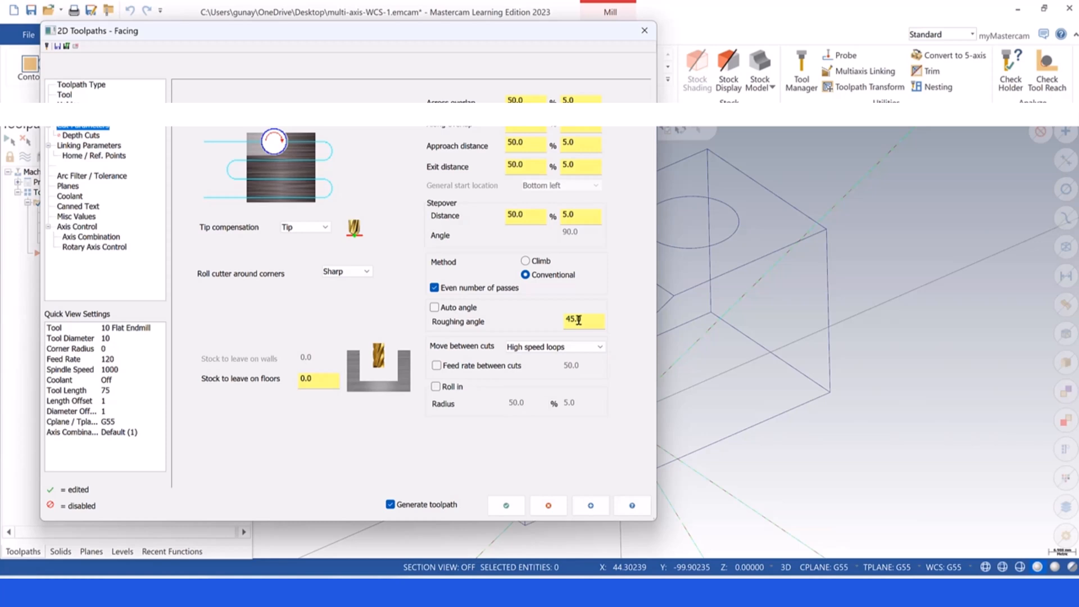
left_click(517, 507)
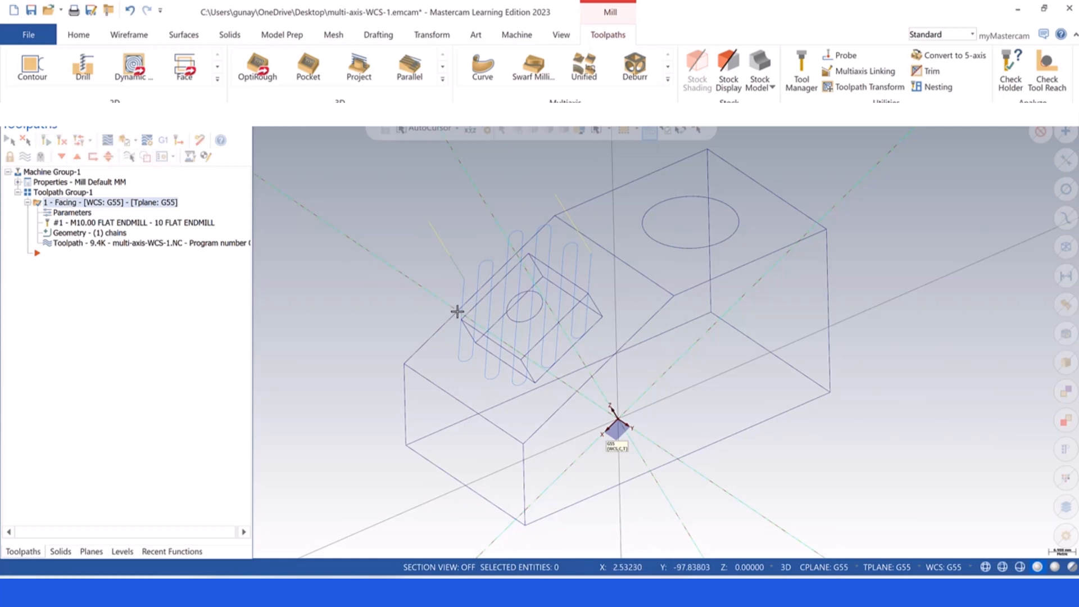
Step: Examine the regenerated facing toolpath on the block's sloped face and its direction relative to the G55 axes from several angles
scroll(515, 337, "up", 2)
scroll(521, 400, "down", 2)
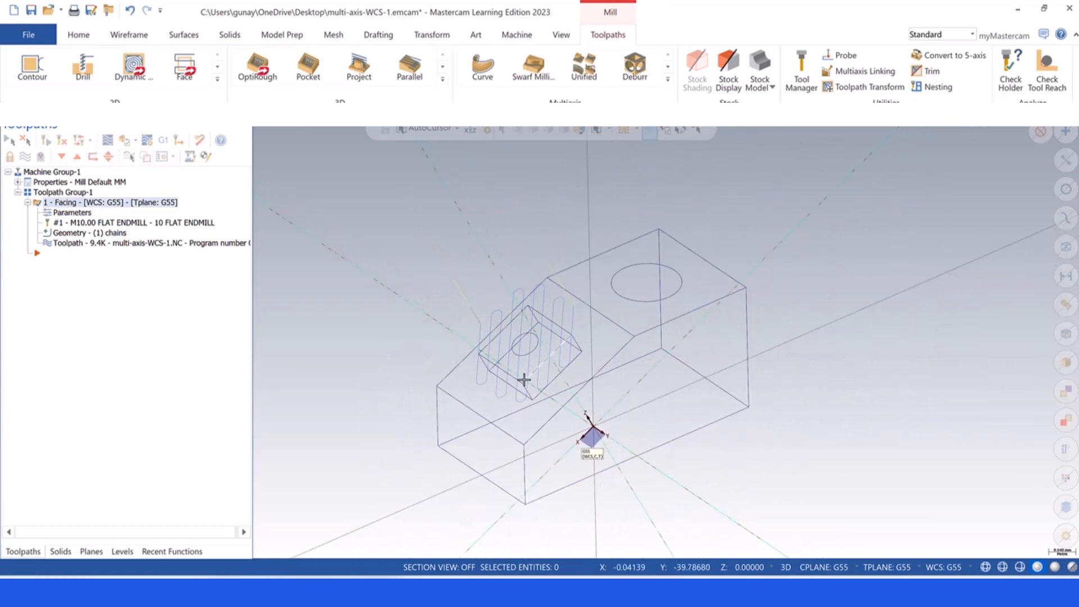
mouse_move(477, 365)
middle_mouse_down()
mouse_move(424, 342)
mouse_move(472, 378)
middle_mouse_up()
middle_click_drag(453, 343, 596, 318)
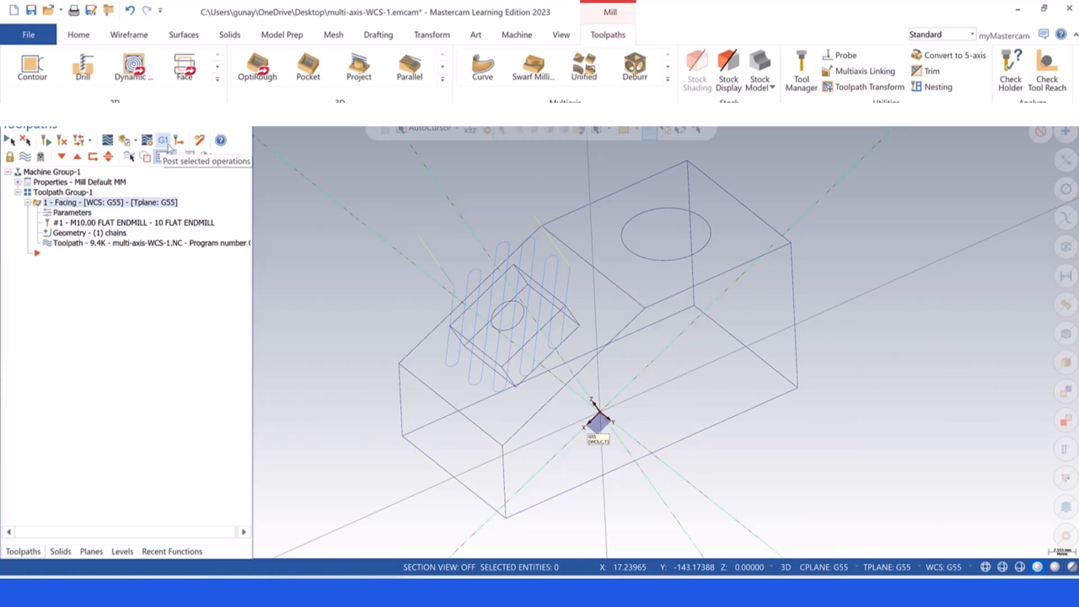
mouse_move(591, 404)
middle_mouse_down()
mouse_move(566, 381)
mouse_move(595, 414)
middle_mouse_up()
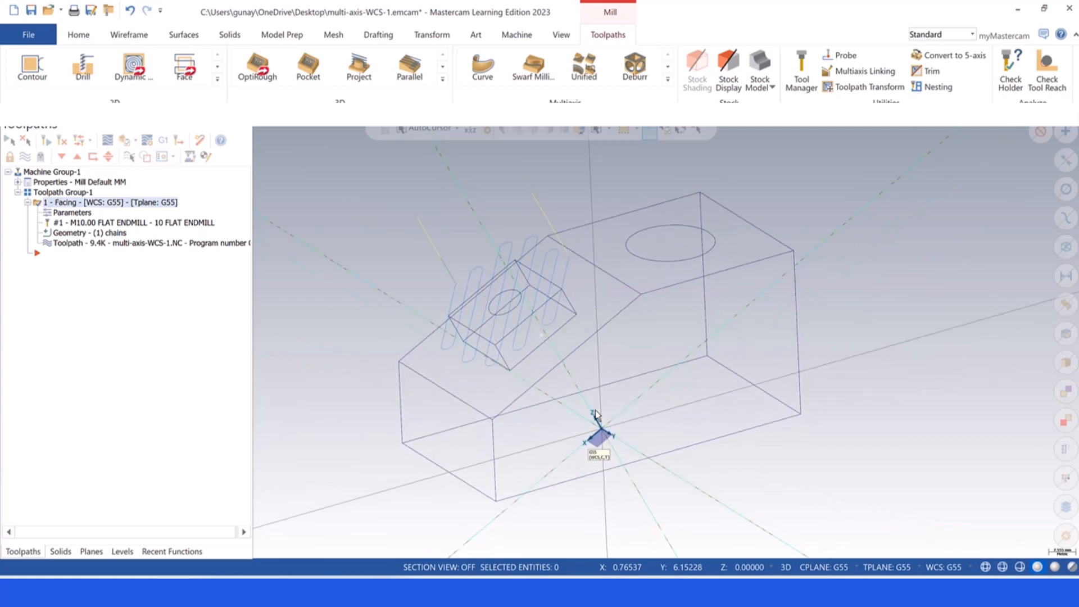
middle_click_drag(612, 301, 612, 308)
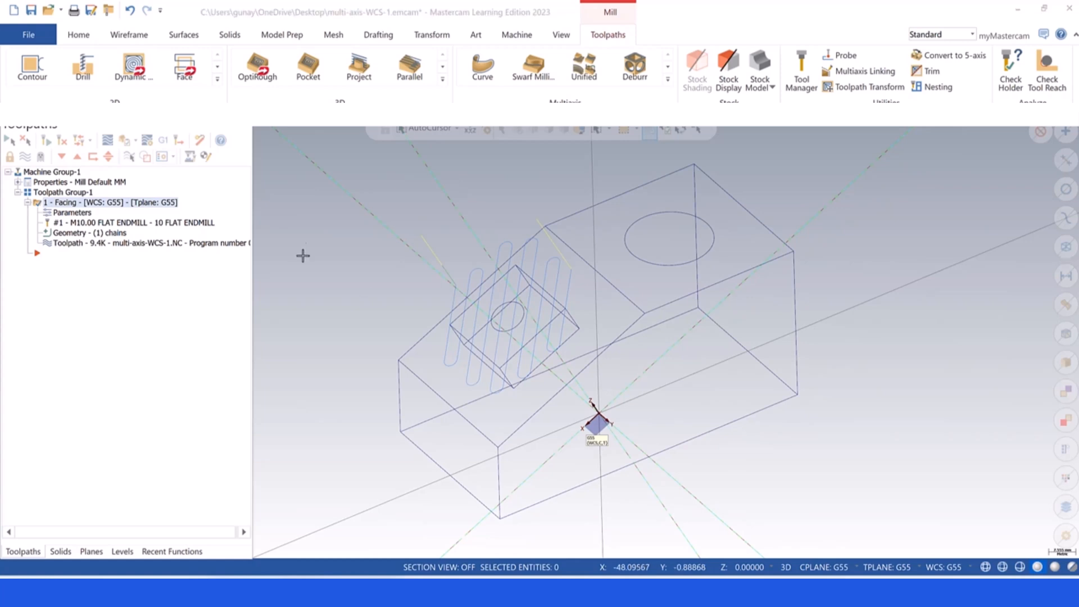
left_click(31, 10)
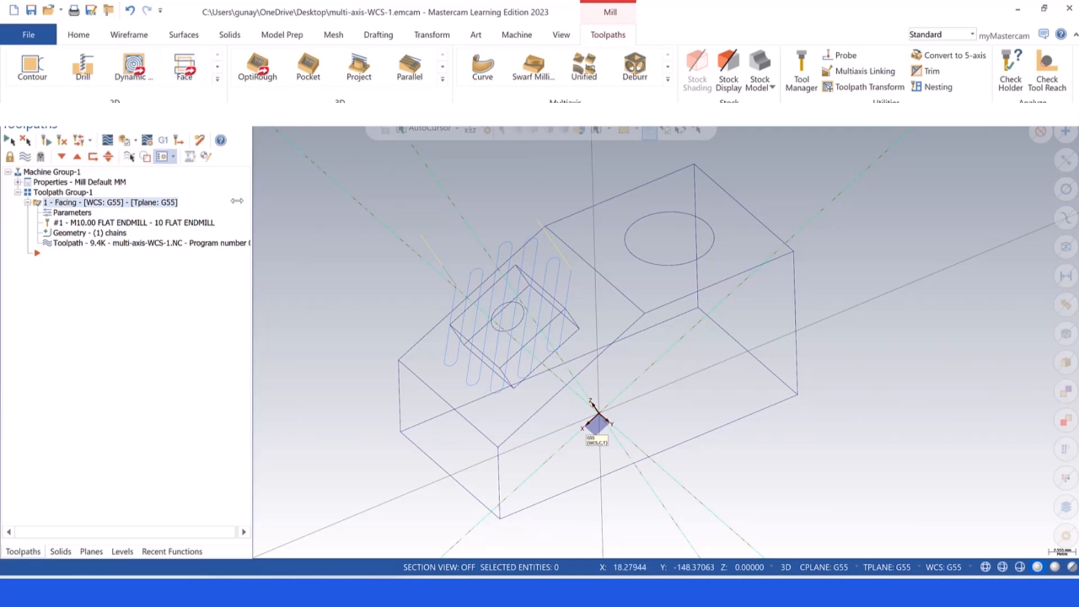
middle_click_drag(507, 302, 609, 351)
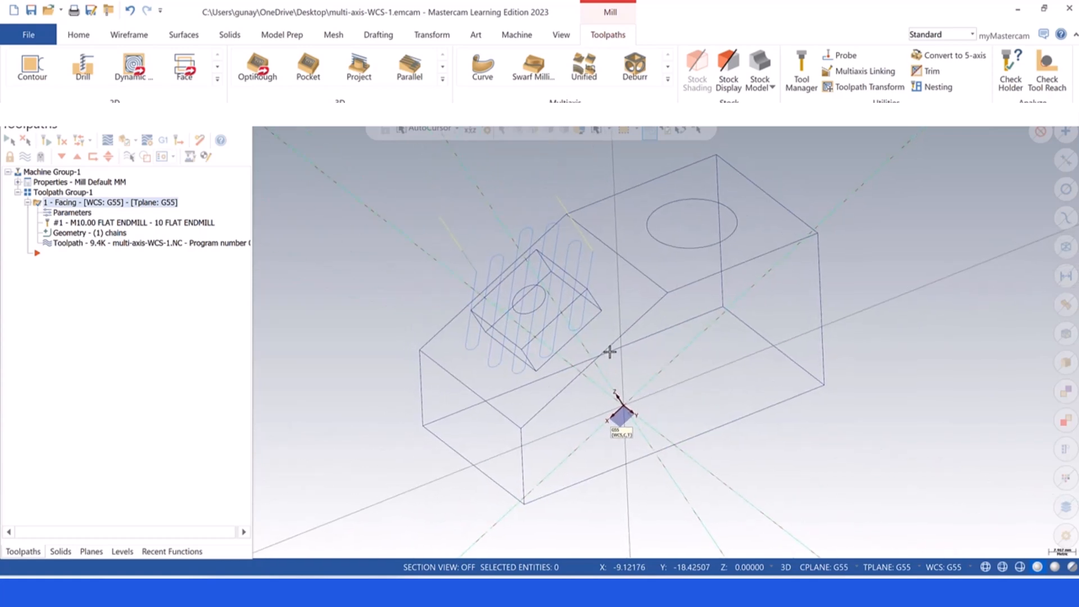
scroll(609, 352, "down", 2)
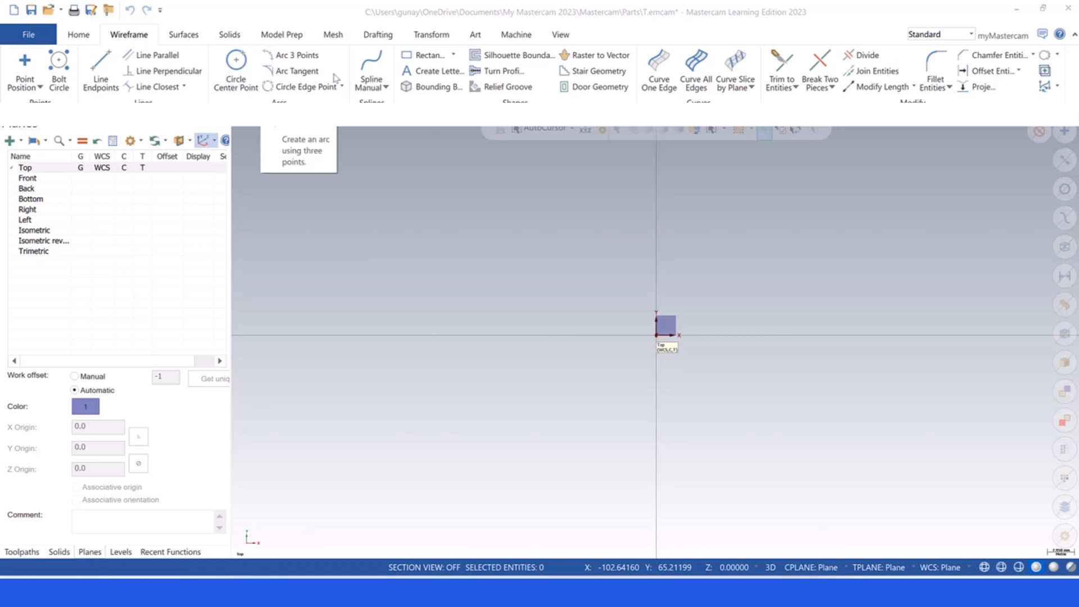
Step: In the new part, set the construction plane to Top for a rectangular shape and check the plane list
left_click(453, 55)
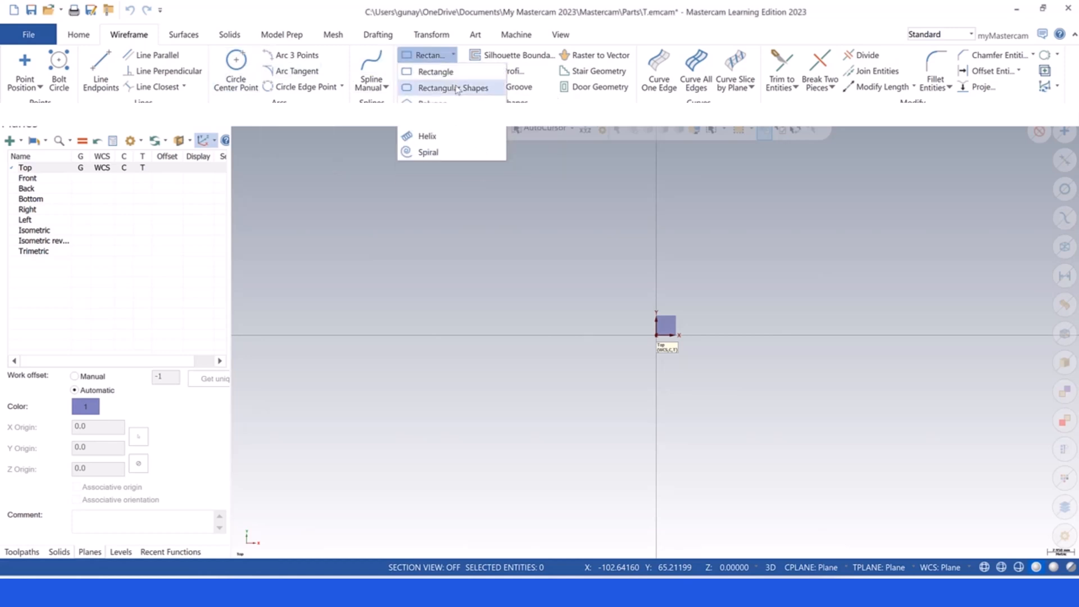
left_click(457, 88)
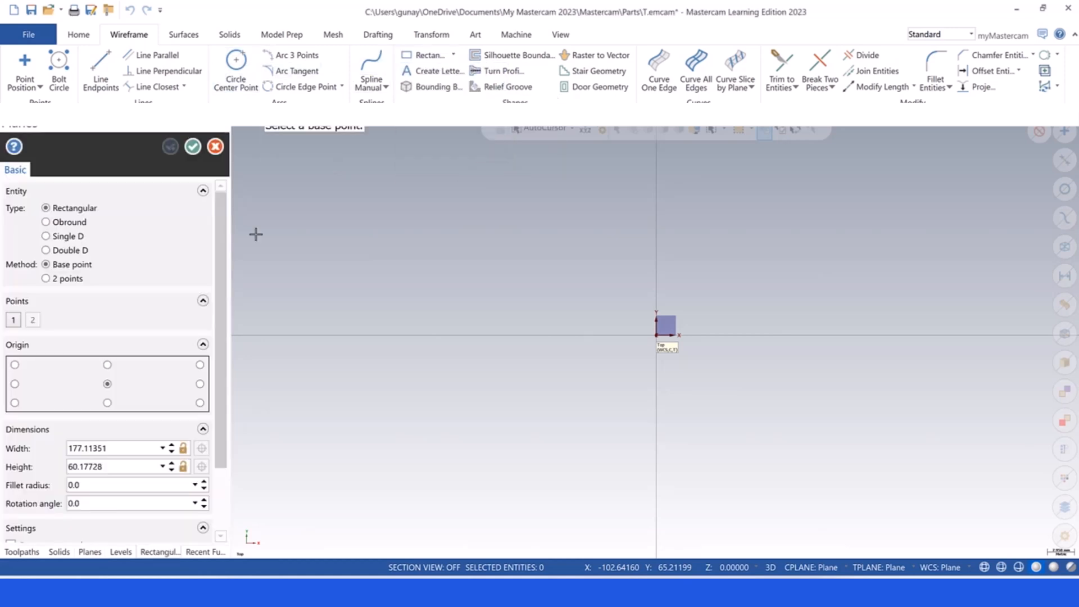
left_click(802, 569)
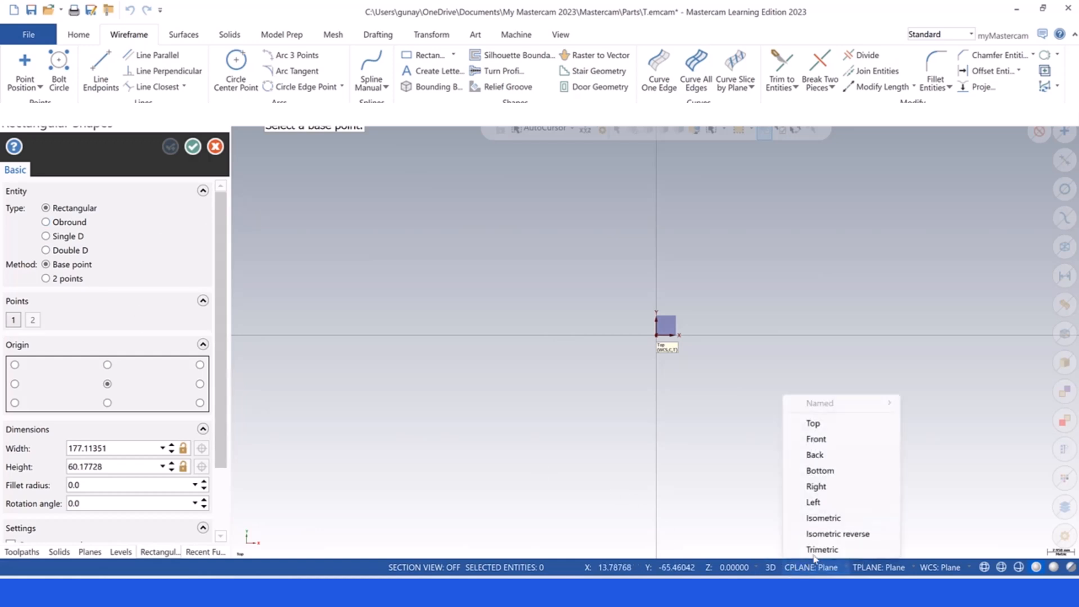
left_click(822, 424)
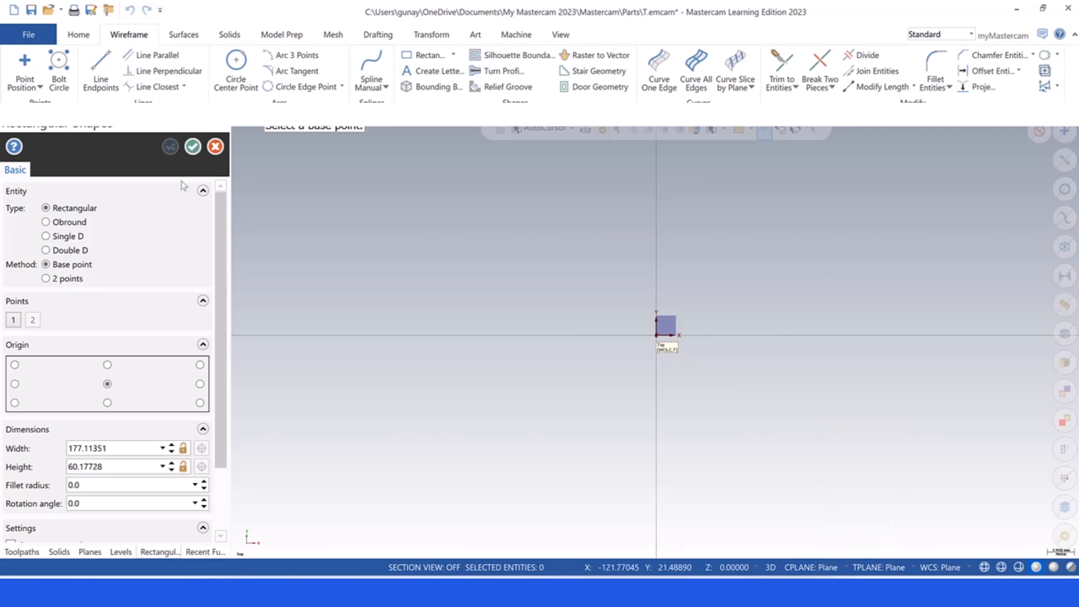
left_click(90, 552)
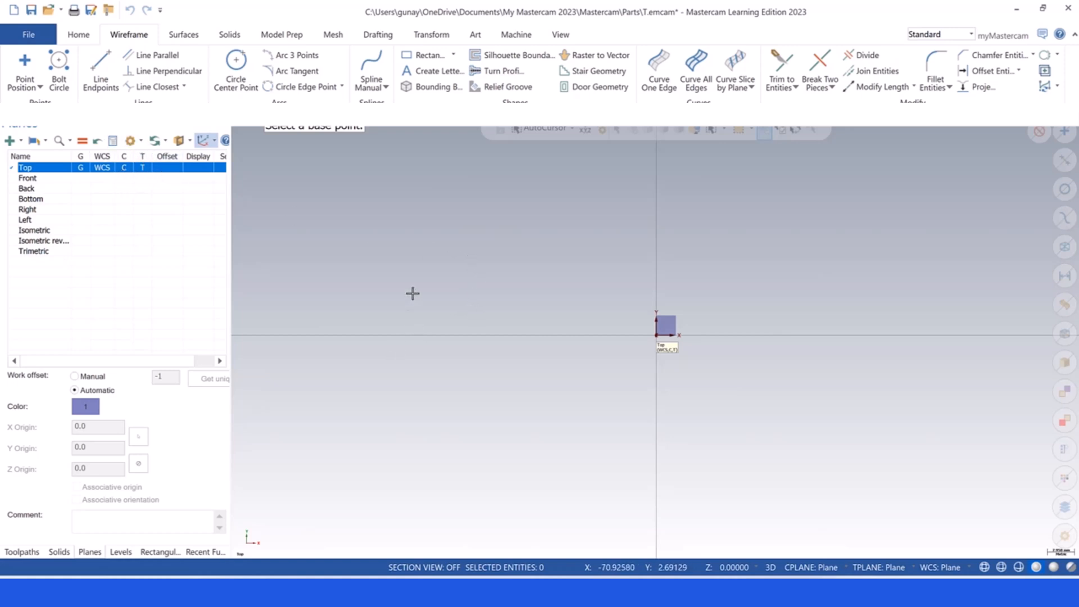
Step: Create a rectangular shape 100 wide and 50 high on the Top plane, centred on the origin
left_click(453, 55)
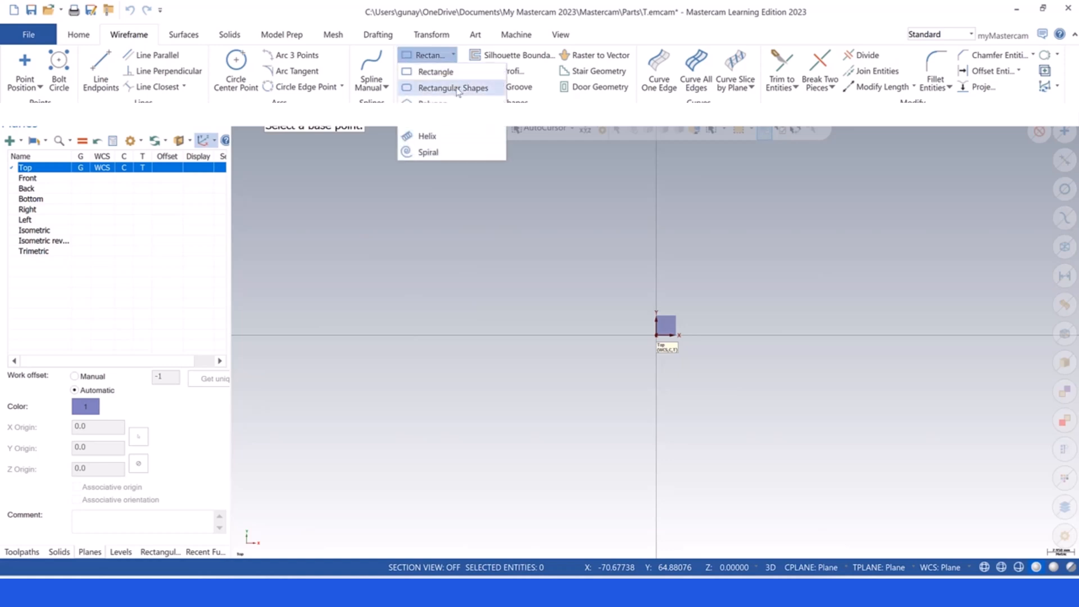
left_click(456, 88)
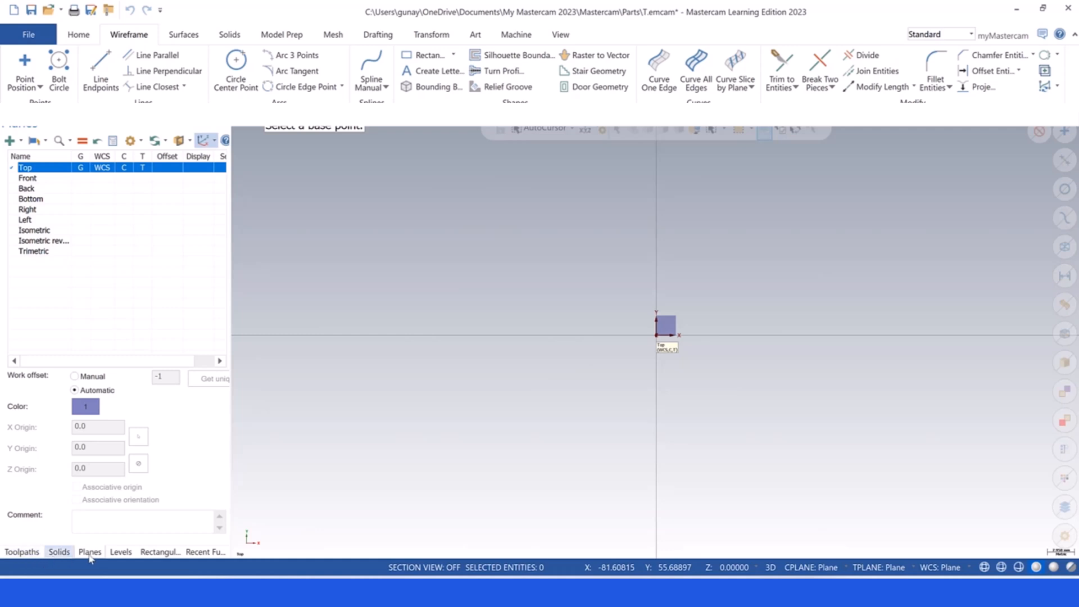
left_click(159, 552)
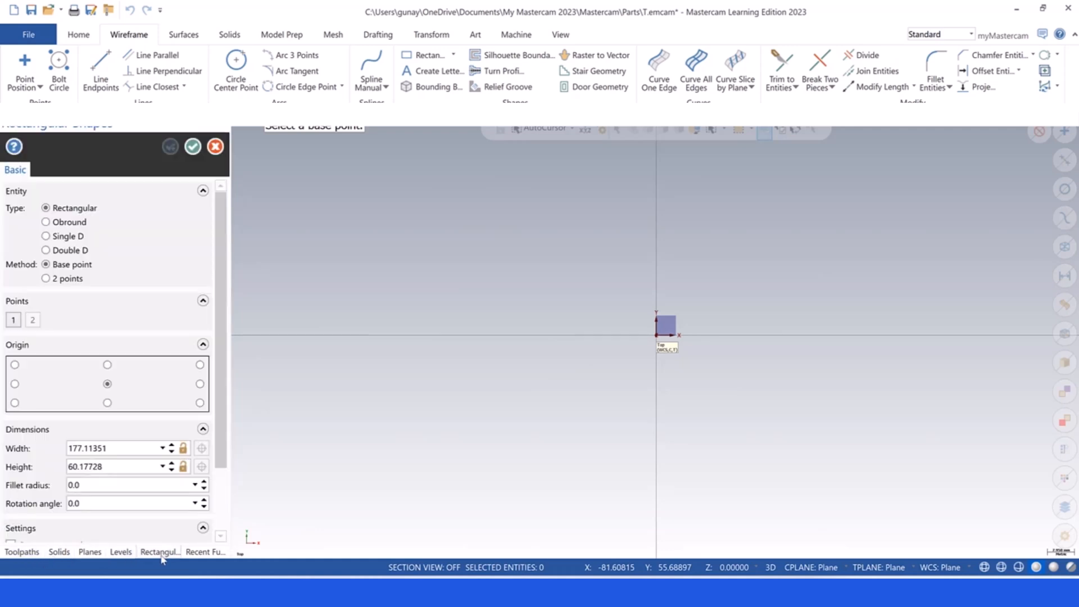
double_click(124, 448)
type("100")
double_click(111, 466)
type("50.0")
left_click(655, 335)
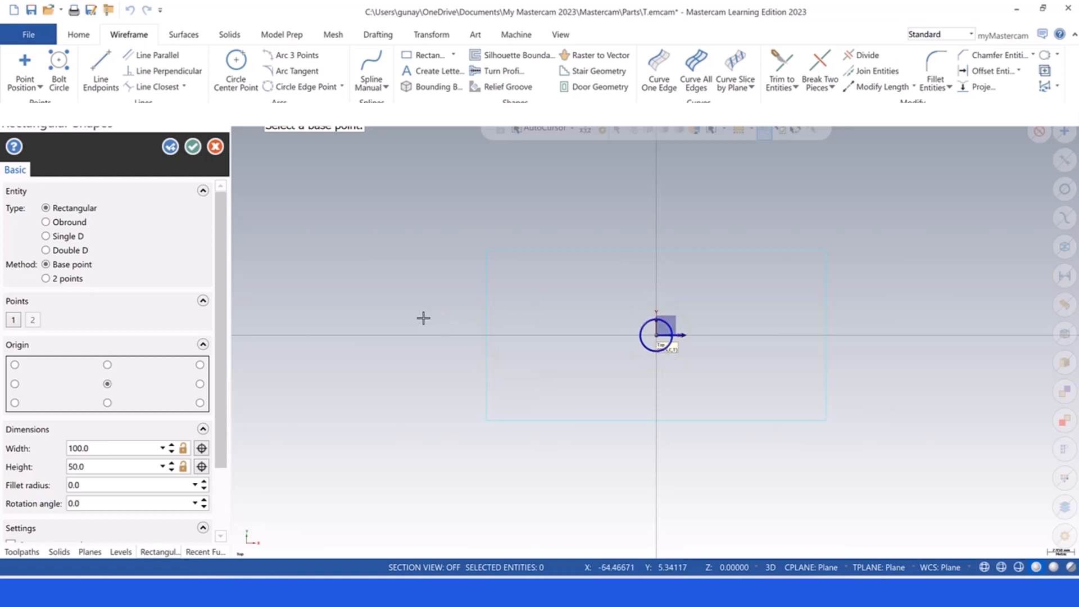
middle_click_drag(452, 335, 512, 295)
left_click(192, 147)
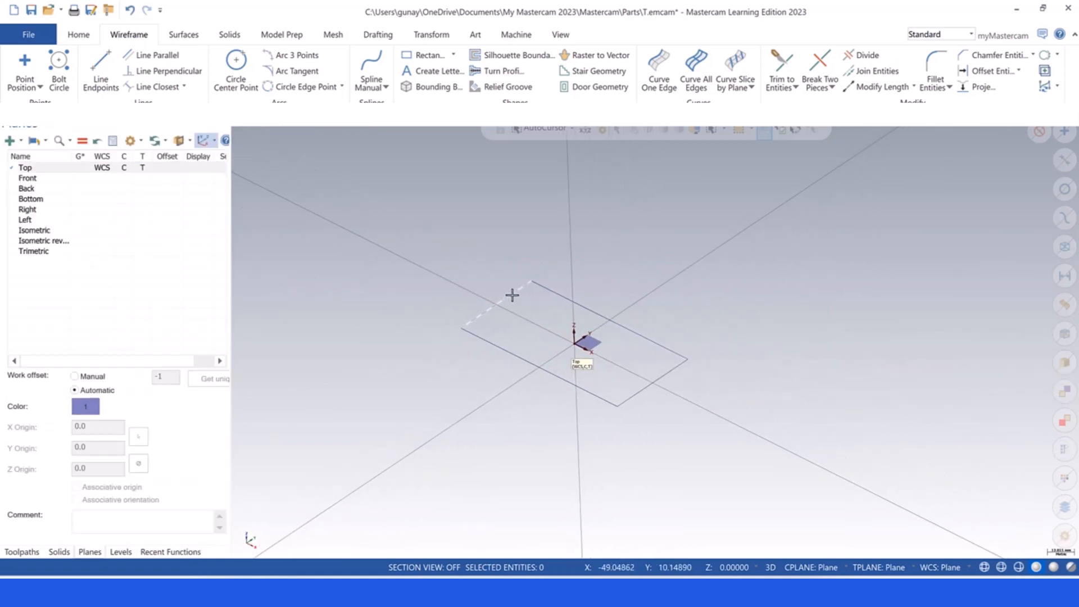
Step: Translate the whole rectangle 30 in Z with the Join method to form a wireframe block, and clear the transform colors
left_click(430, 35)
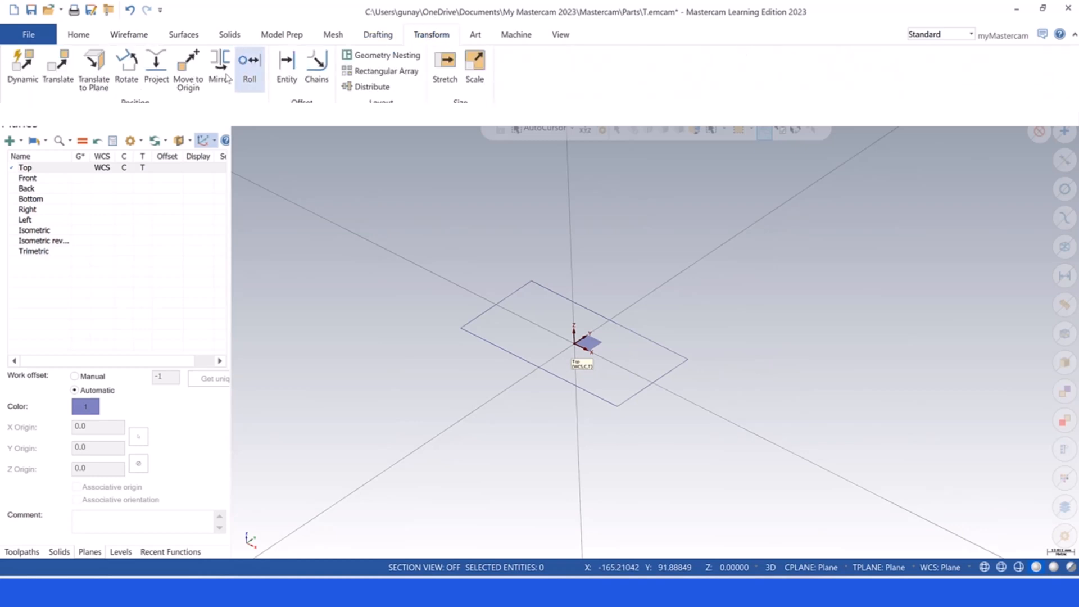
left_click(58, 66)
left_click_drag(409, 241, 755, 481)
key("Return")
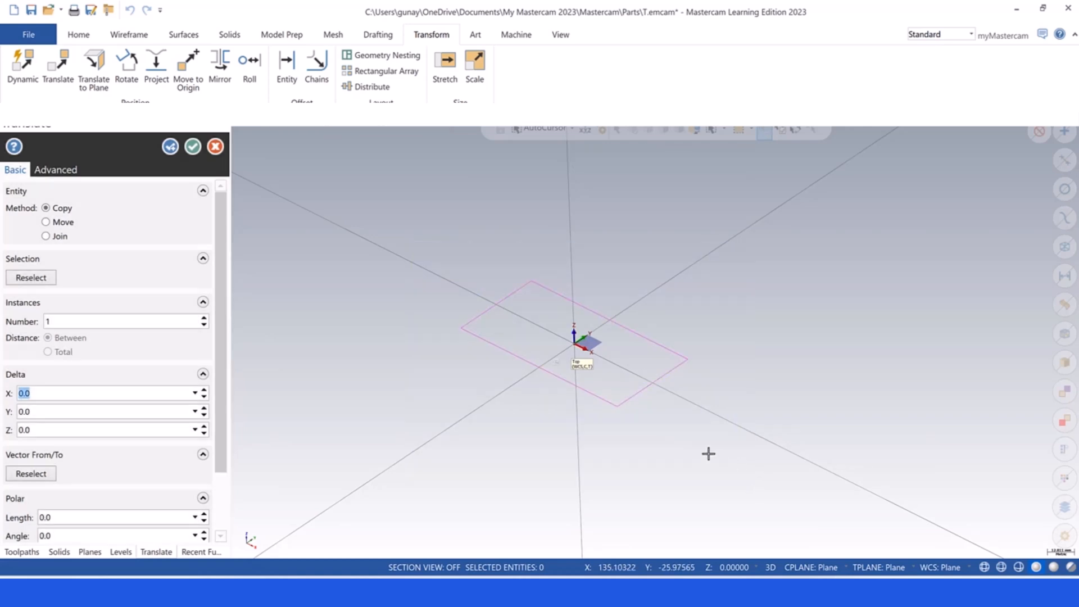
left_click(46, 428)
type("50")
key("Return")
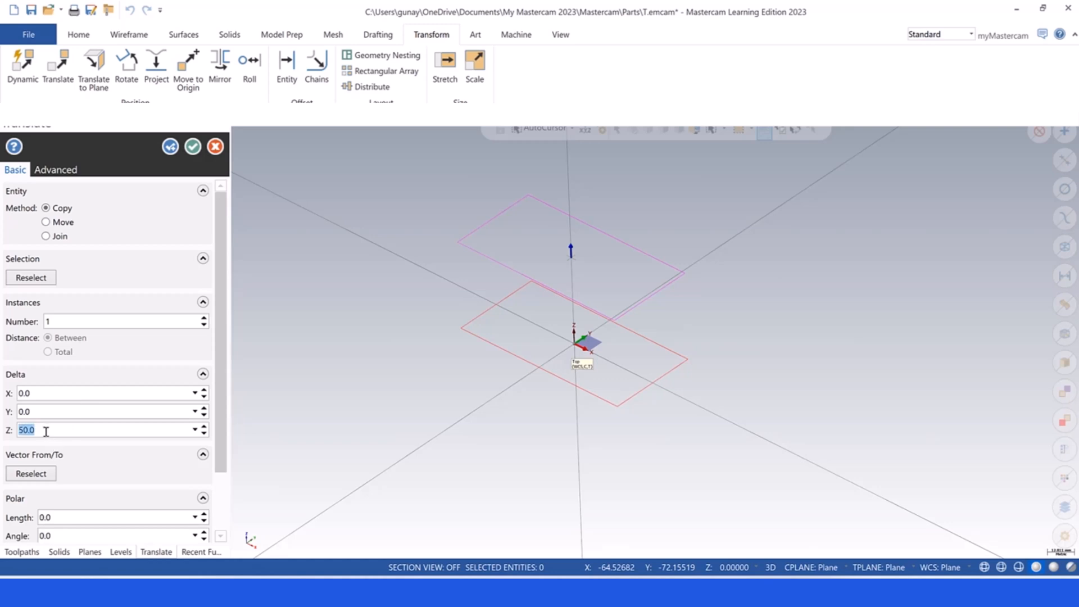
type("30")
key("Return")
middle_click_drag(378, 282, 346, 245)
left_click(194, 148)
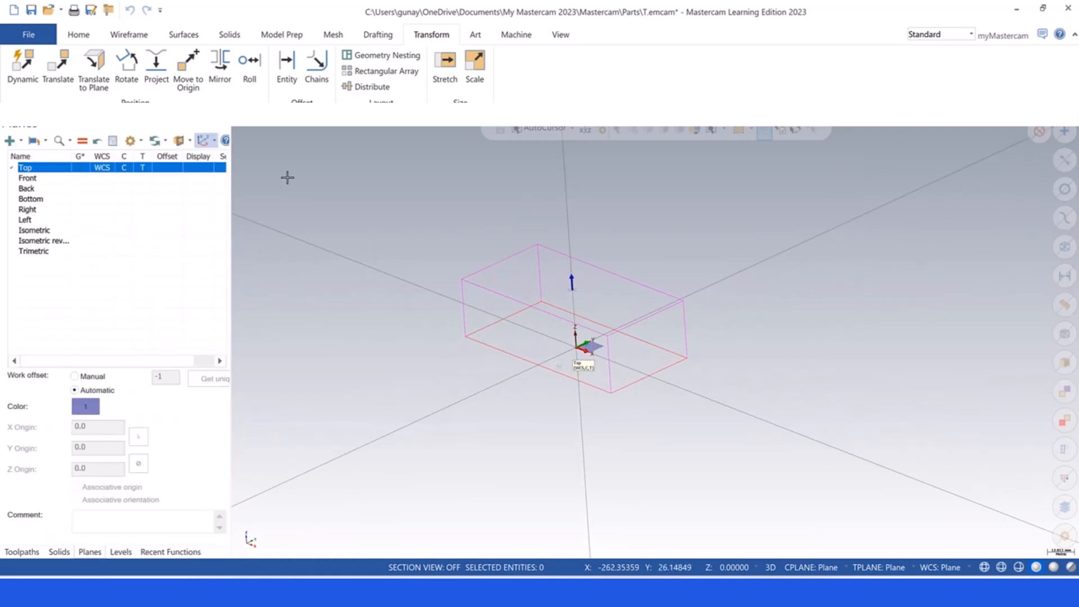
right_click(400, 196)
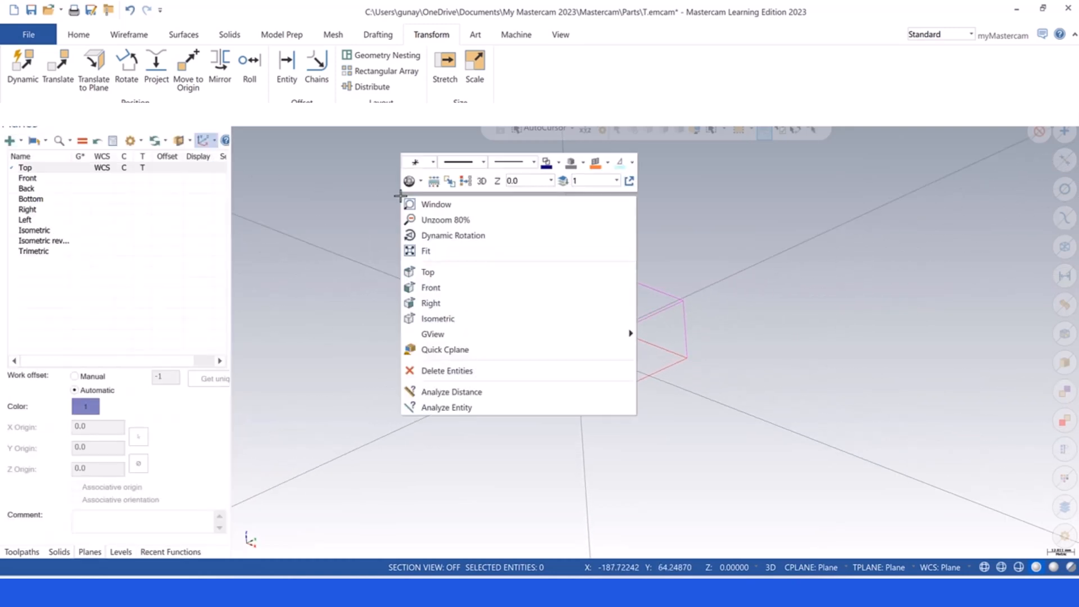
left_click(466, 183)
Step: Draw a line from the midpoint of the block's front-left vertical edge to the midpoint of its front top edge
scroll(523, 369, "down", 1)
scroll(502, 333, "up", 1)
scroll(503, 333, "up", 3)
middle_click_drag(470, 273, 473, 268)
left_click(129, 36)
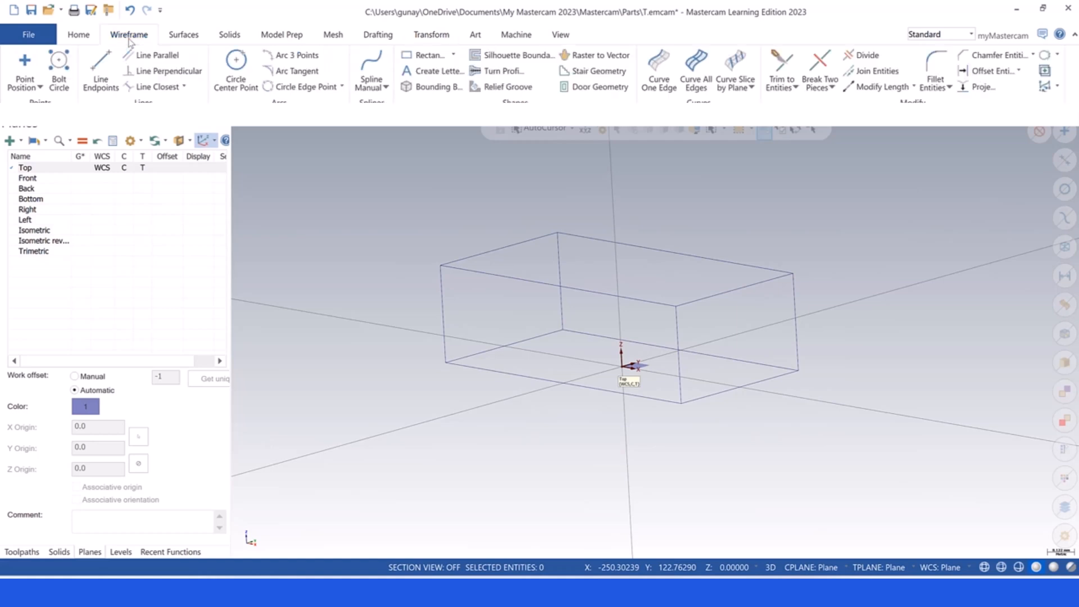
left_click(107, 65)
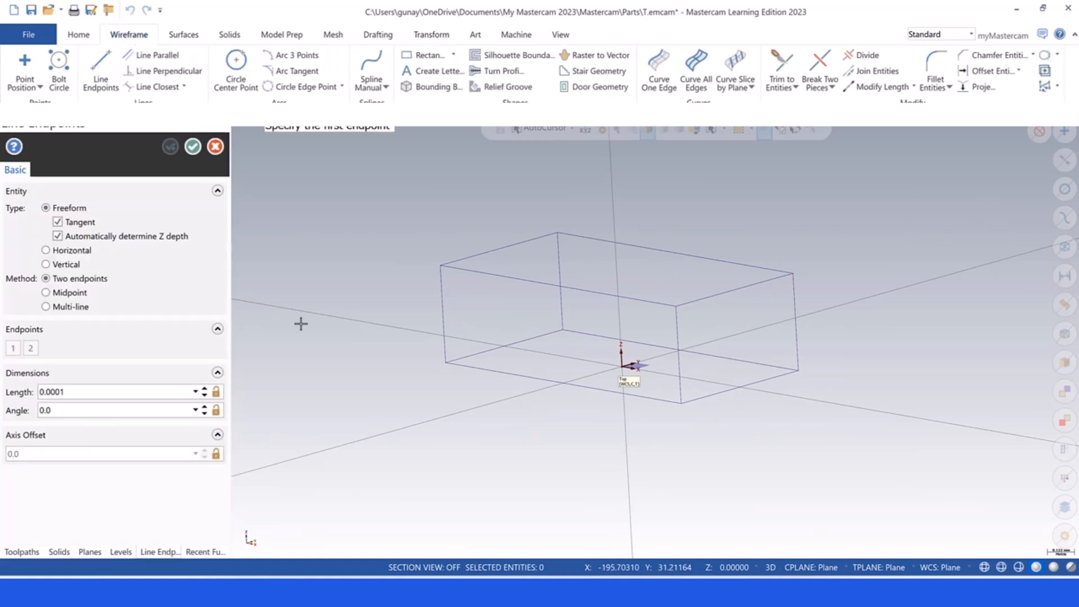
left_click(443, 316)
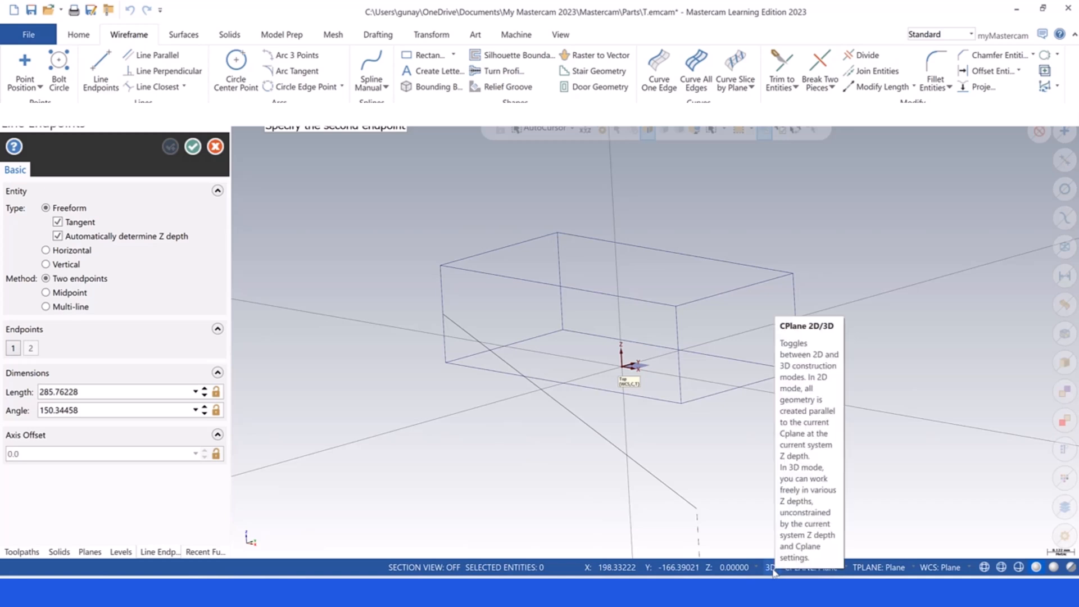
left_click(561, 284)
Step: Draw the matching line from the midpoint of the rear-left vertical edge to the midpoint of the rear top edge
middle_click_drag(550, 329, 568, 298)
left_click(566, 295)
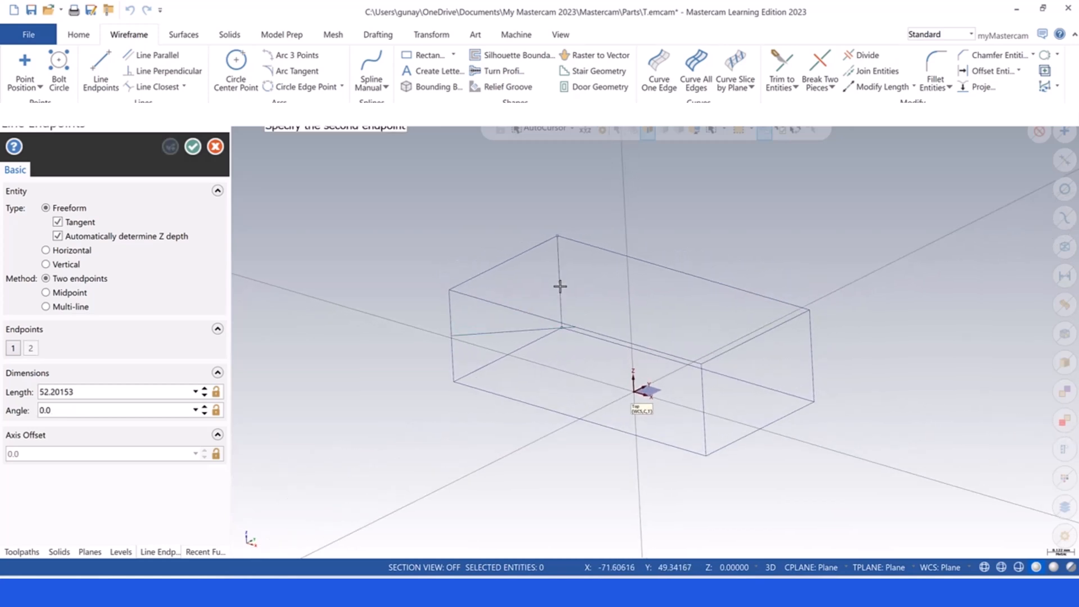
left_click(568, 291)
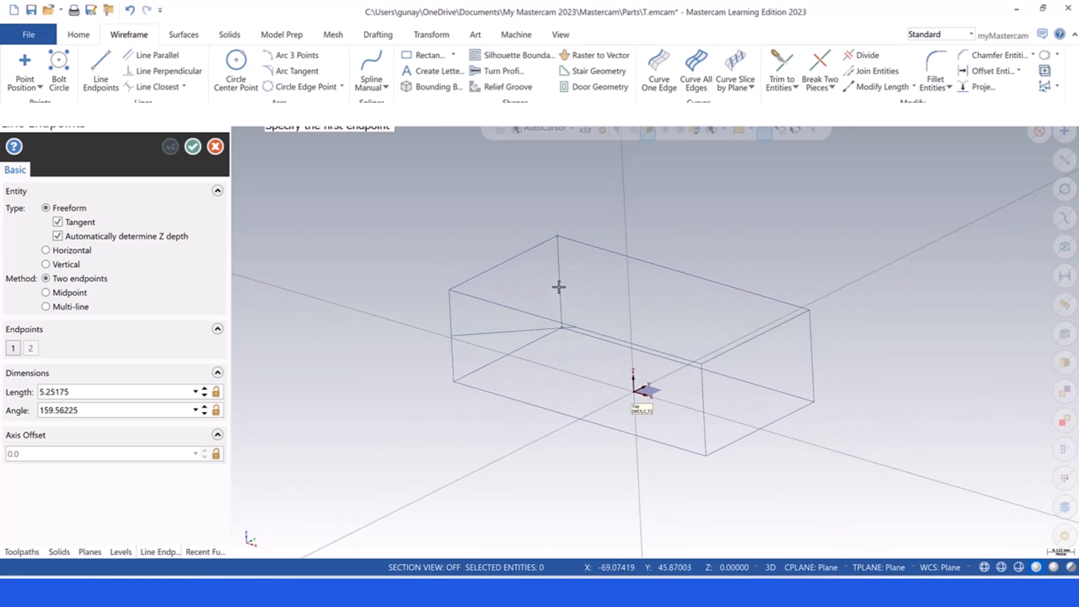
left_click(568, 293)
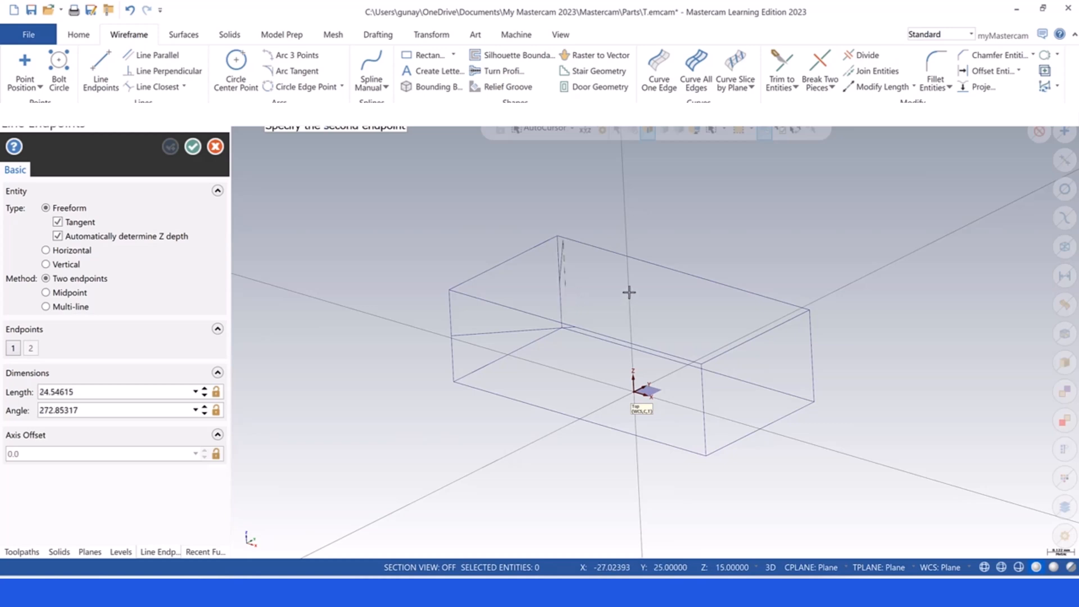
left_click(683, 273)
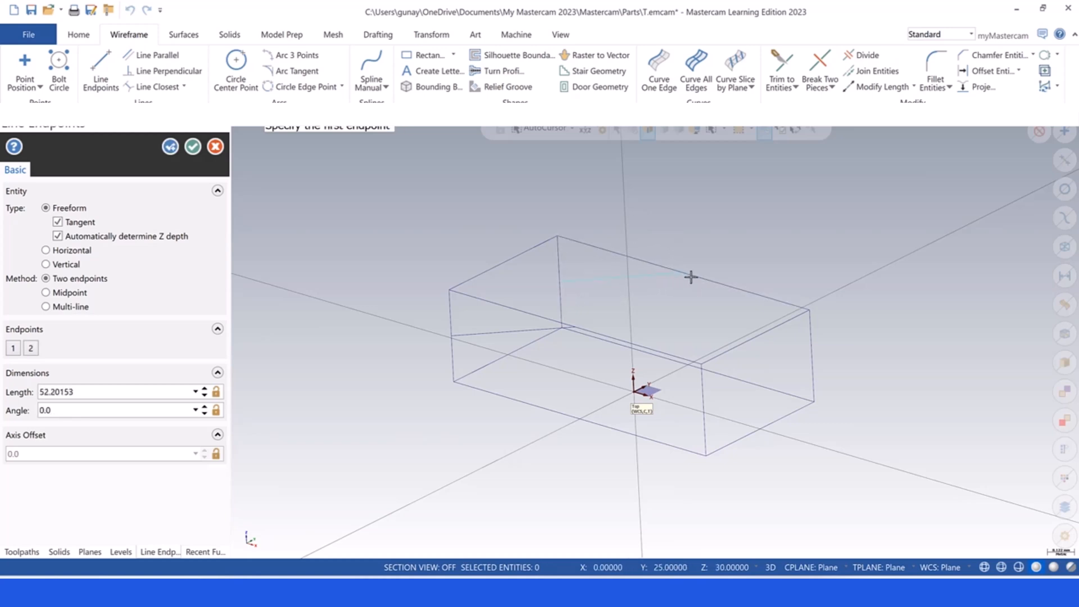
key("Escape")
Step: Connect the upper and lower ends of the two sloped lines with cross lines to outline the block's sloped face
mouse_move(532, 245)
middle_mouse_down()
mouse_move(533, 231)
mouse_move(544, 239)
middle_mouse_up()
left_click(100, 67)
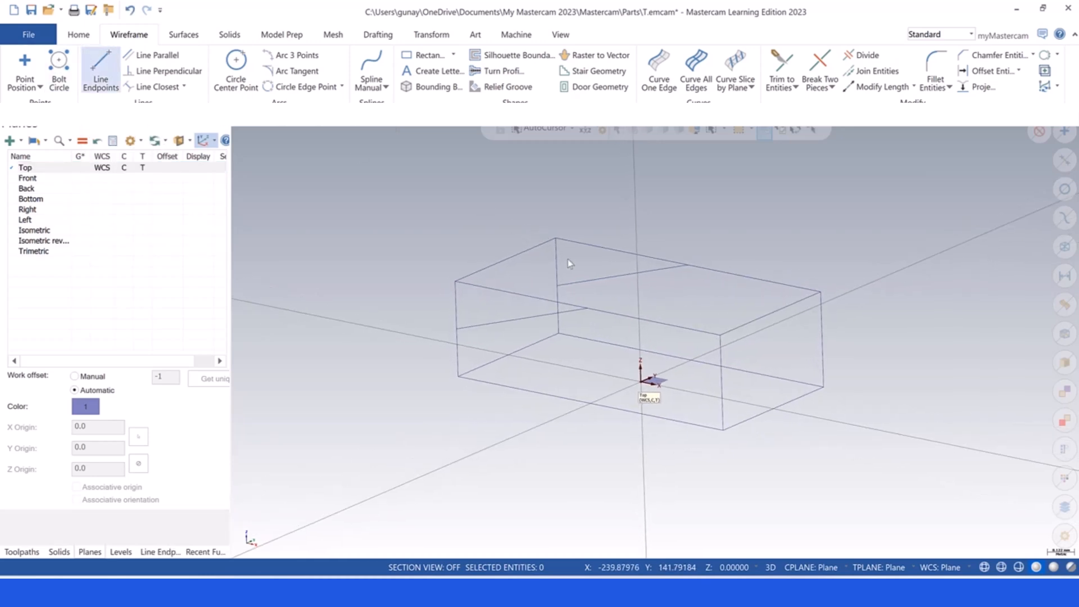
left_click(586, 308)
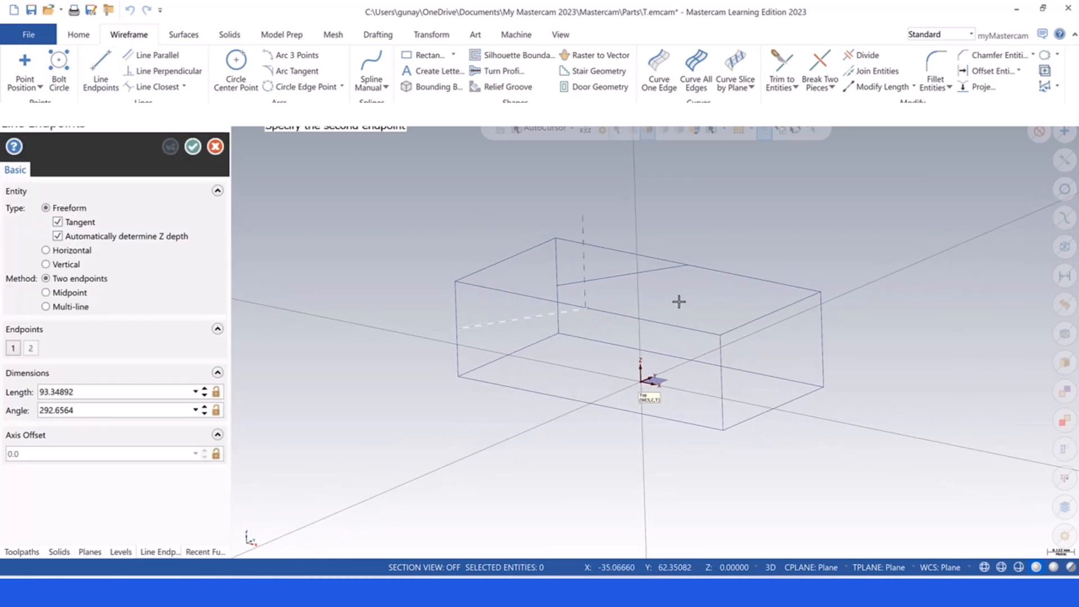
left_click(687, 265)
left_click(468, 332)
left_click(557, 287)
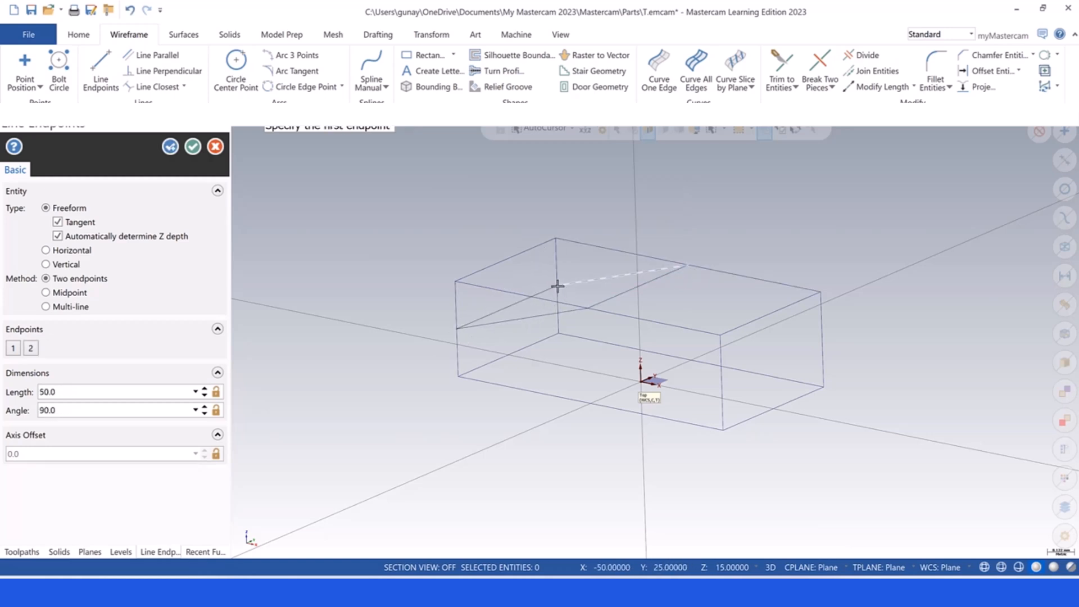
Step: Delete the block's upper-left cross edge and trim away the leftover edge halves above the sloped face with Divide
key("Escape")
left_click(508, 258)
key("Escape")
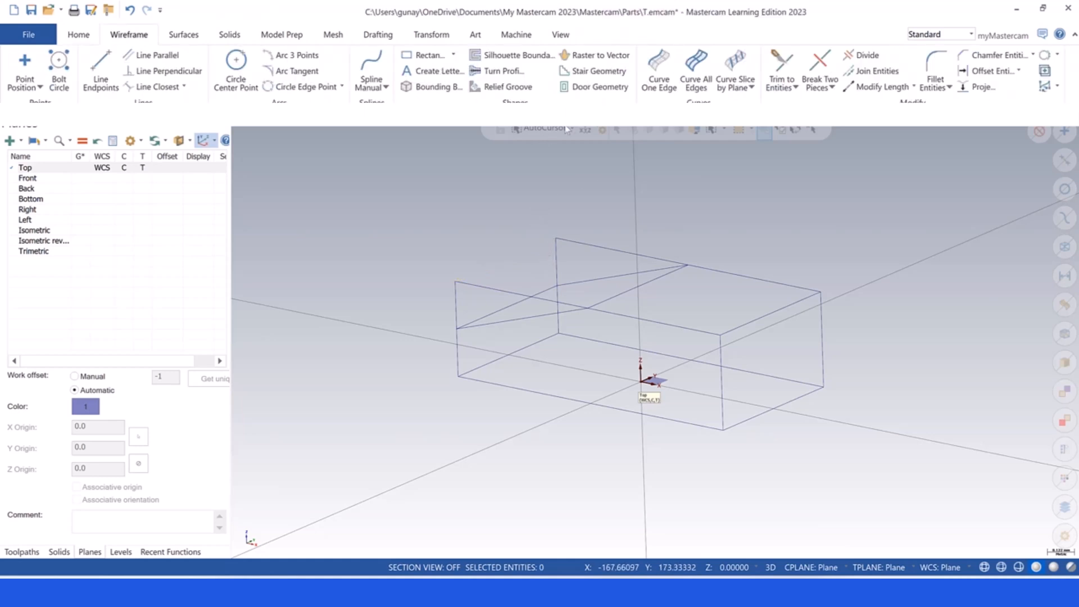
left_click(862, 55)
left_click(605, 249)
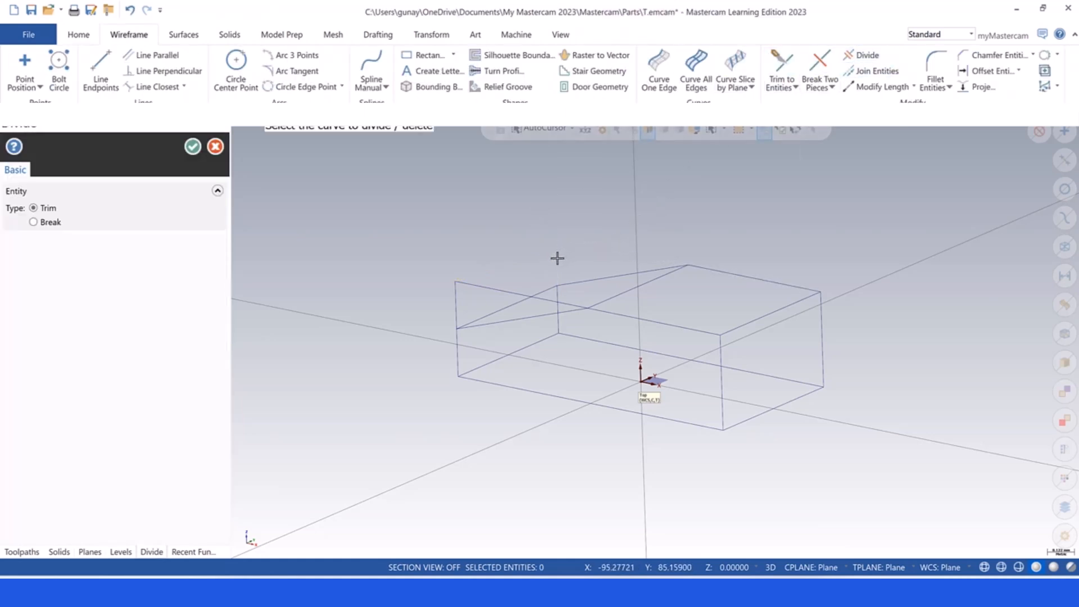
left_click(496, 285)
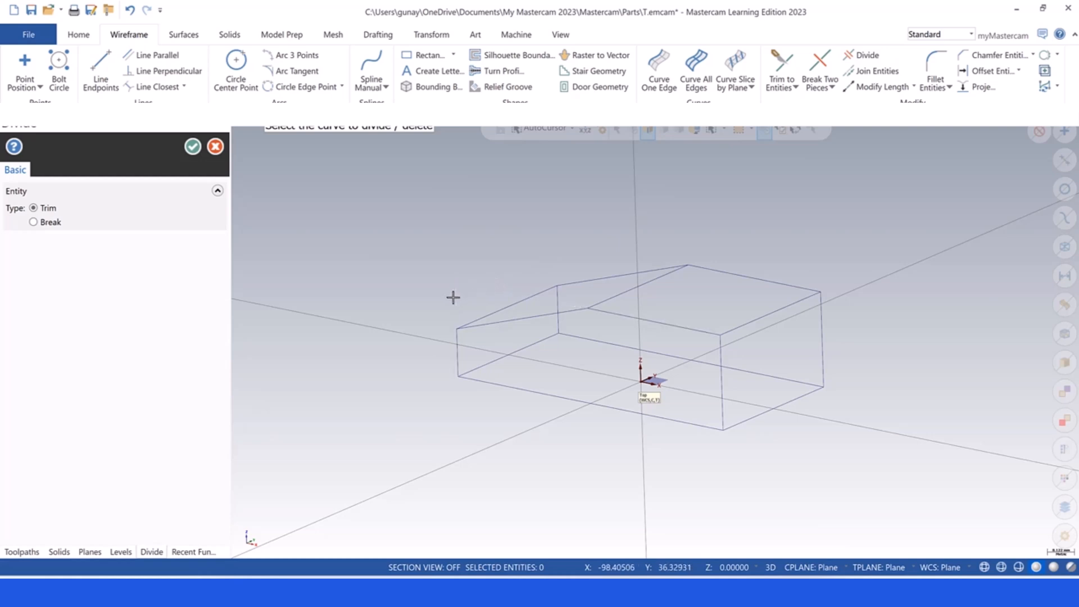
key("Escape")
middle_click_drag(438, 309, 540, 337)
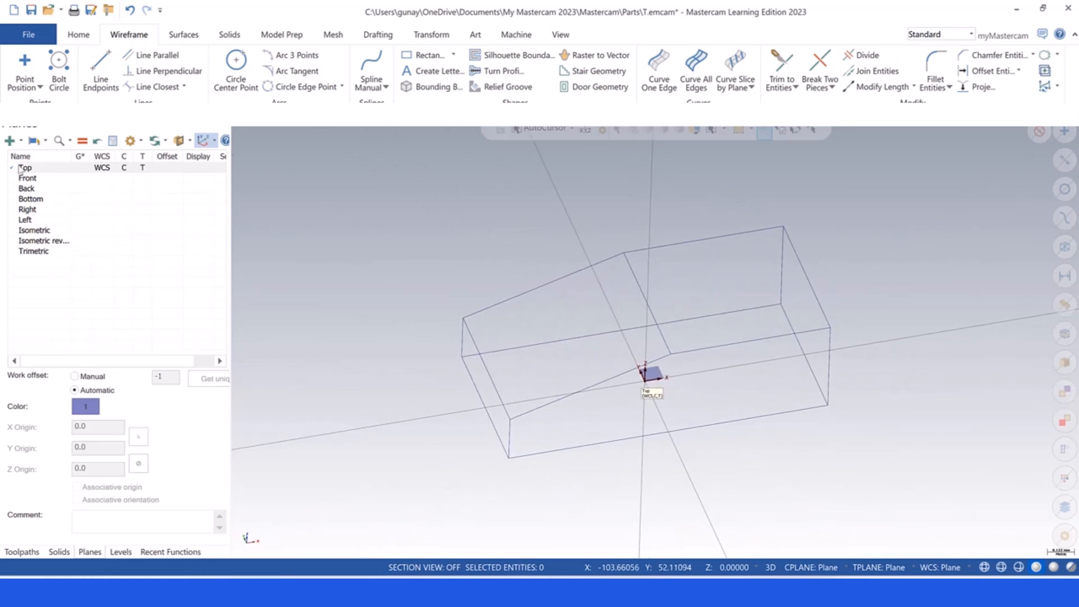
Step: Create a plane from geometry using the rear sloped line and the upper cross line, accept plane 1 of 8, and set it as WCS, Cplane and Tplane
left_click(16, 141)
left_click(17, 141)
left_click(17, 141)
left_click(35, 157)
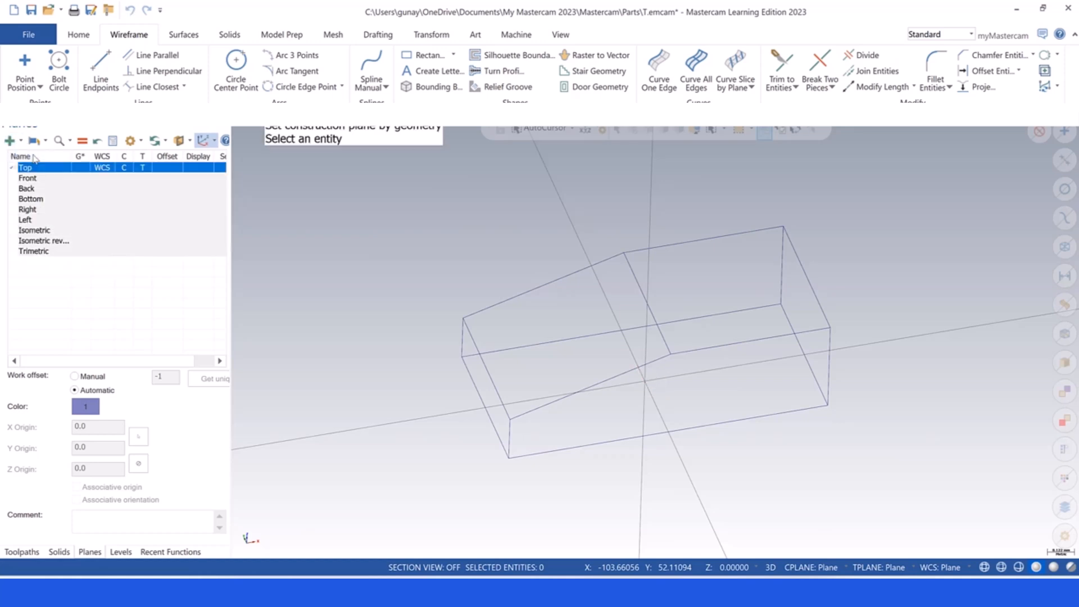
left_click(508, 303)
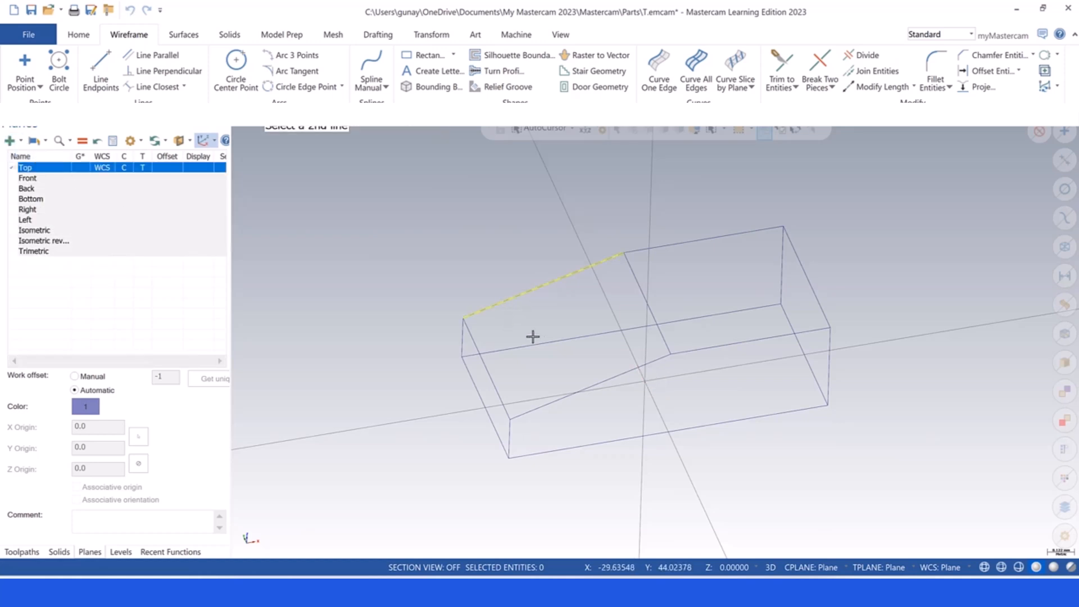
left_click(667, 347)
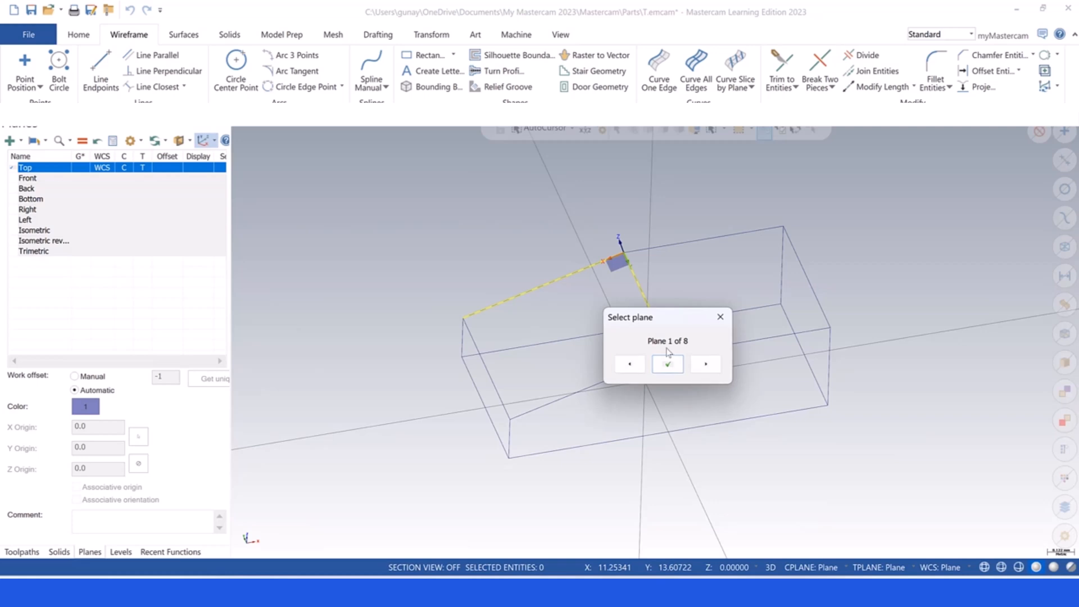
left_click_drag(685, 323, 383, 260)
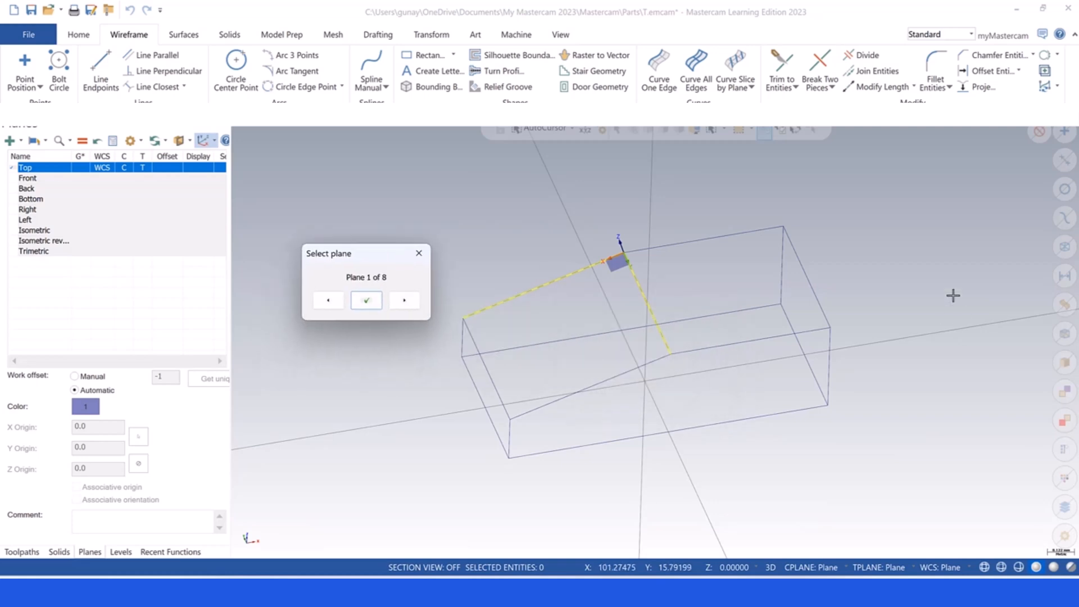
left_click(366, 301)
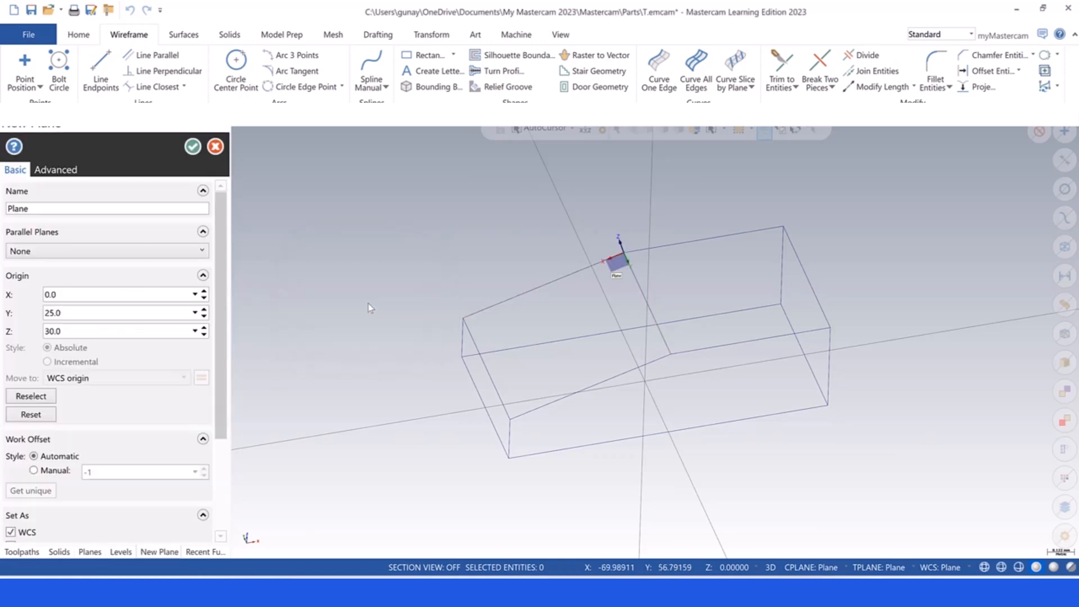
left_click(190, 149)
left_click(144, 264)
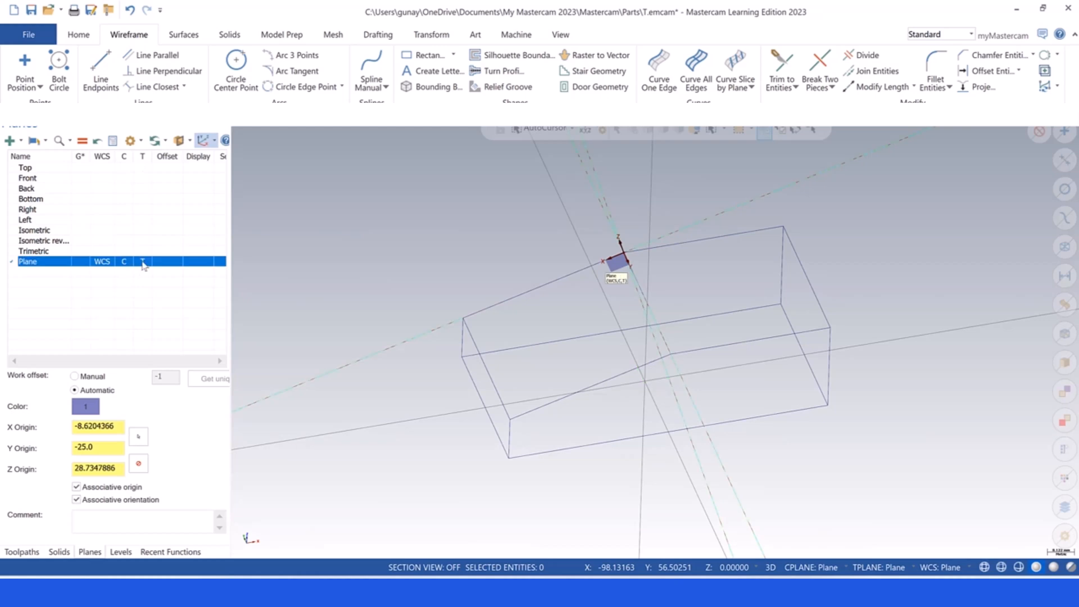
mouse_move(616, 313)
middle_mouse_down()
mouse_move(592, 265)
mouse_move(664, 305)
mouse_move(657, 315)
mouse_move(650, 298)
mouse_move(477, 308)
mouse_move(463, 285)
mouse_move(488, 287)
mouse_move(478, 269)
middle_mouse_up()
middle_click_drag(480, 277, 480, 278)
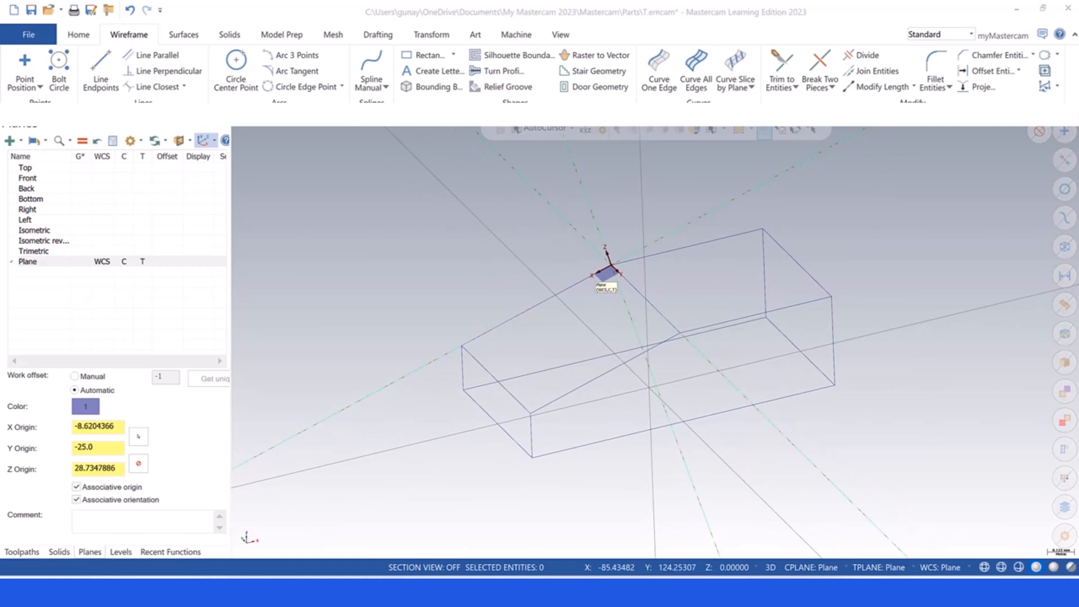
middle_click_drag(470, 494, 386, 151)
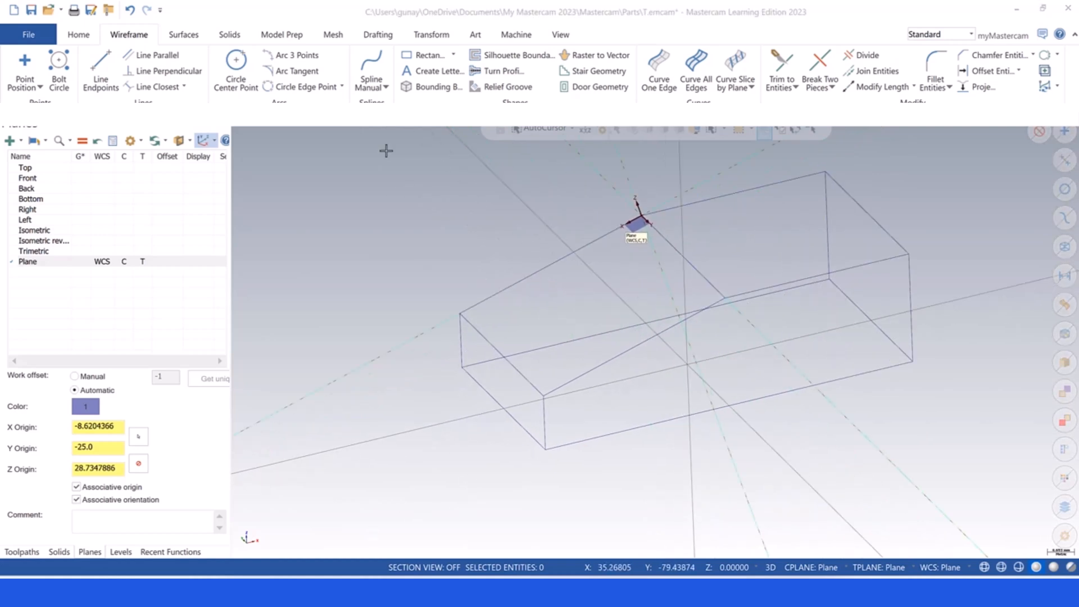
left_click(101, 71)
left_click(642, 223)
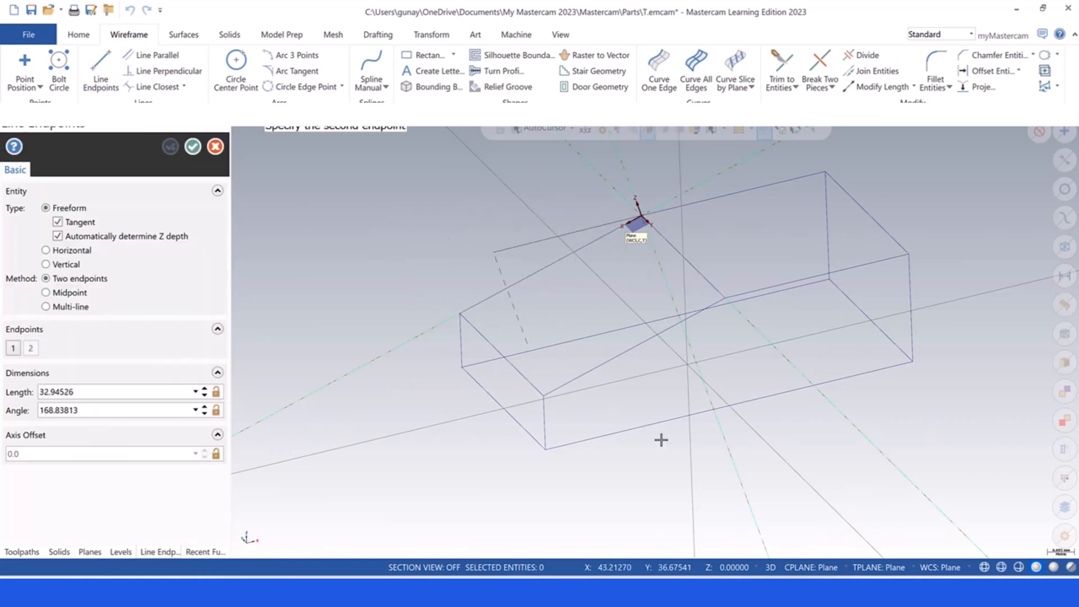
key("Escape")
key("Escape")
Step: Draw a diagonal line across the sloped face from the new plane's origin to the opposite lower front corner
left_click(102, 71)
left_click(643, 223)
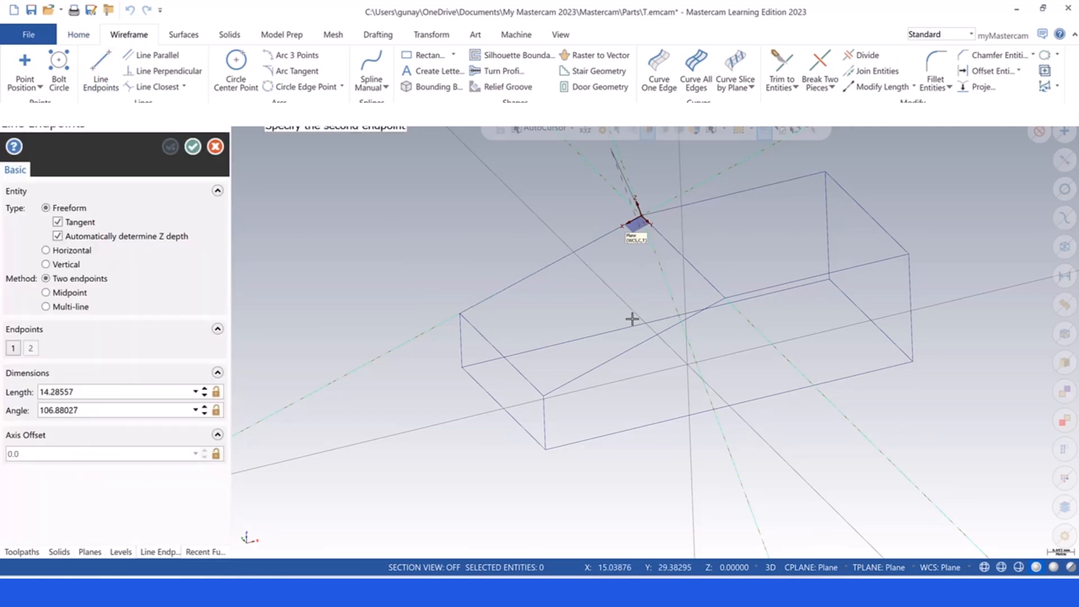
left_click(543, 395)
Step: Draw a circle with diameter 20 on the sloped face, centred on the diagonal's midpoint
left_click(236, 62)
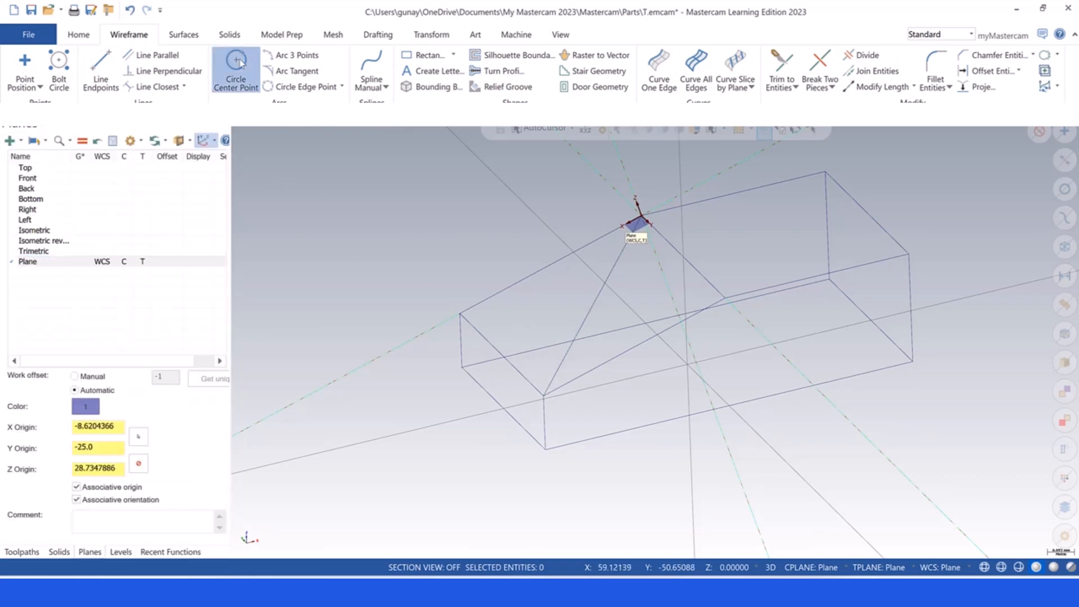
left_click(582, 309)
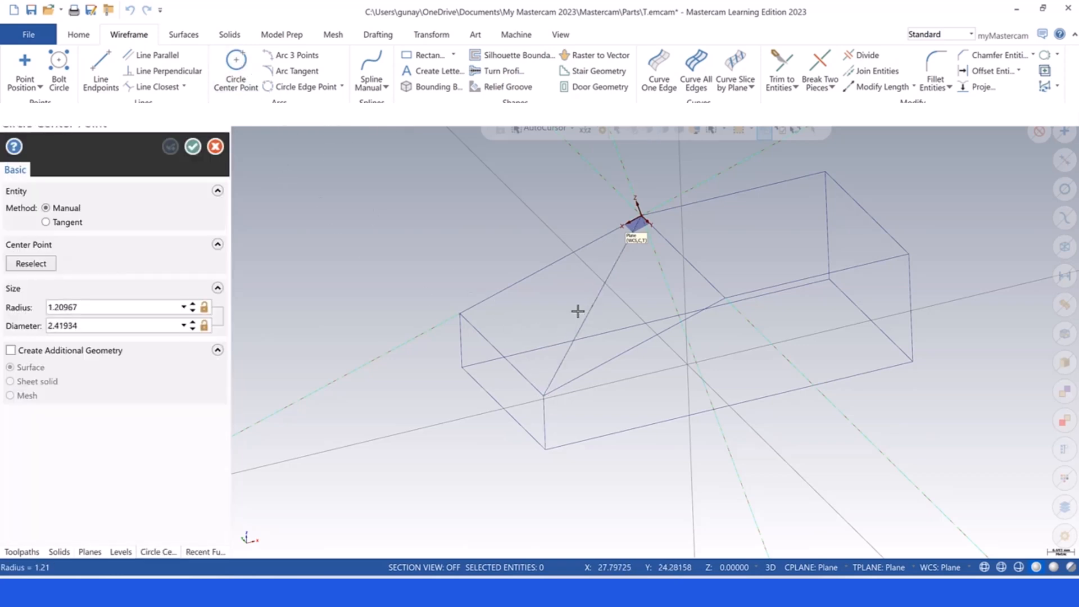
left_click(554, 322)
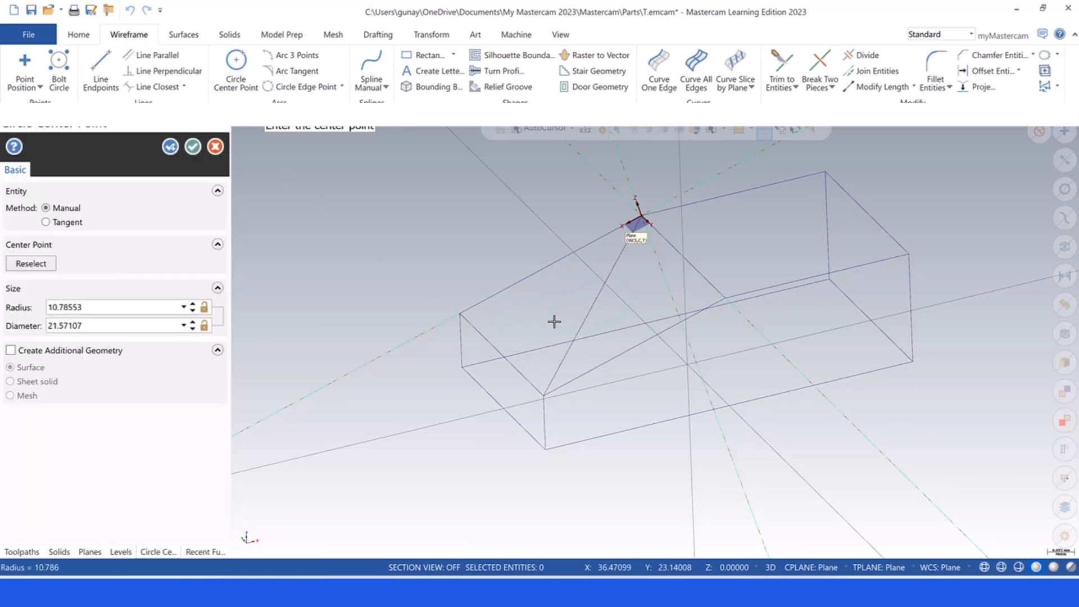
left_click(77, 326)
type("20")
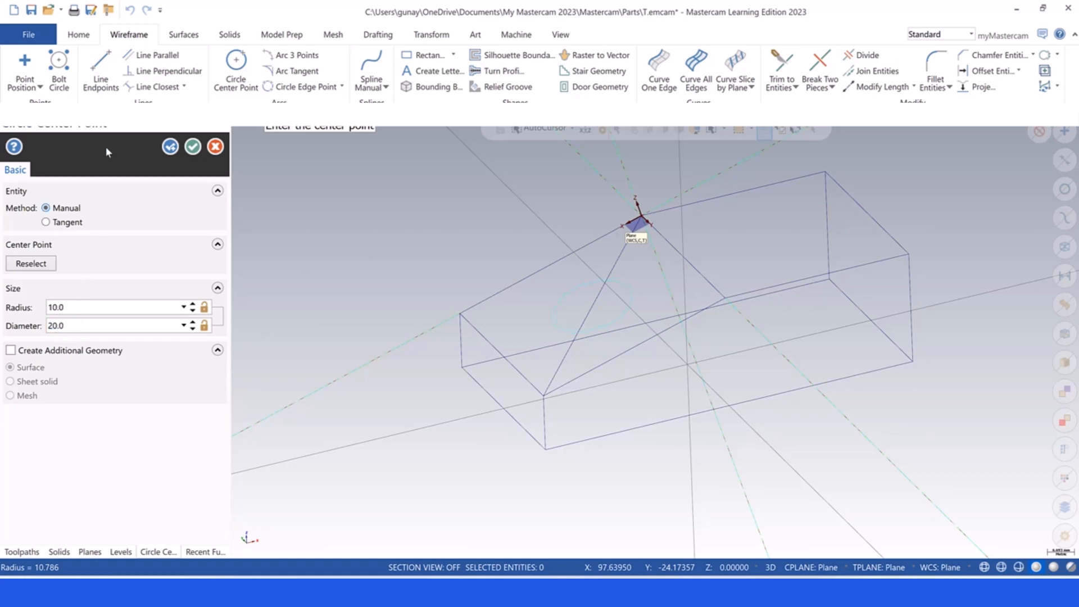
left_click(195, 149)
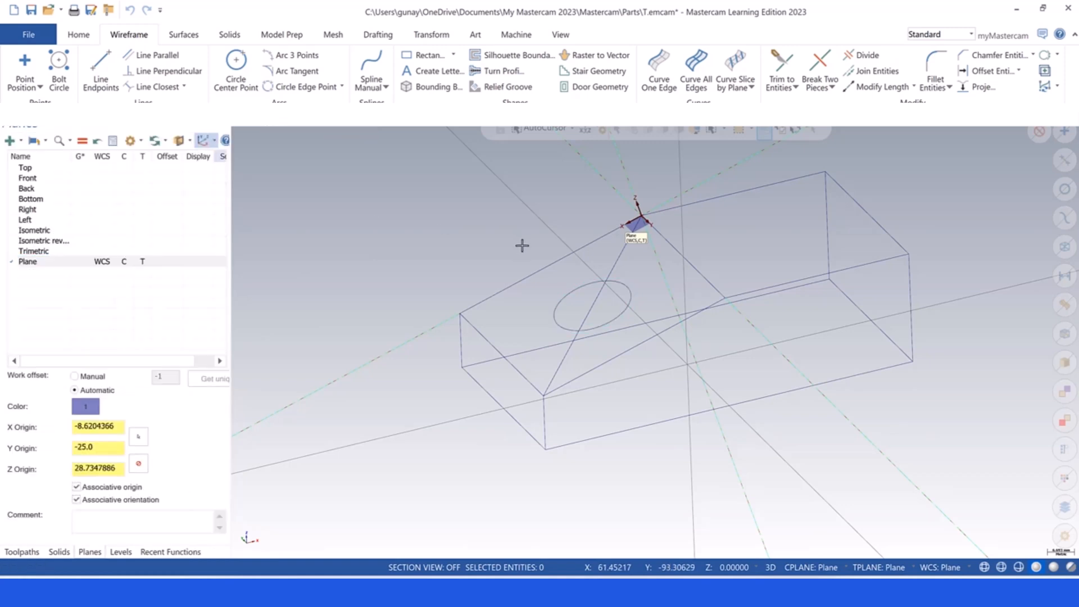
Step: Remove the diagonal and the circle, and use undo to bring back only the diagonal line
left_click(614, 262)
key("Escape")
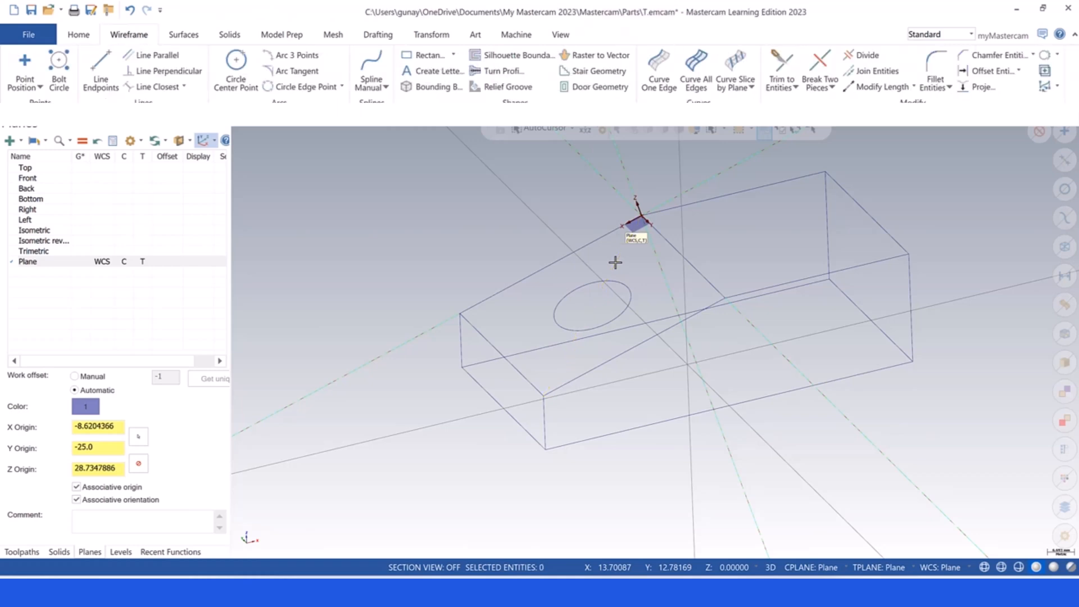
left_click(574, 289)
key("Delete")
left_click(130, 12)
left_click(130, 12)
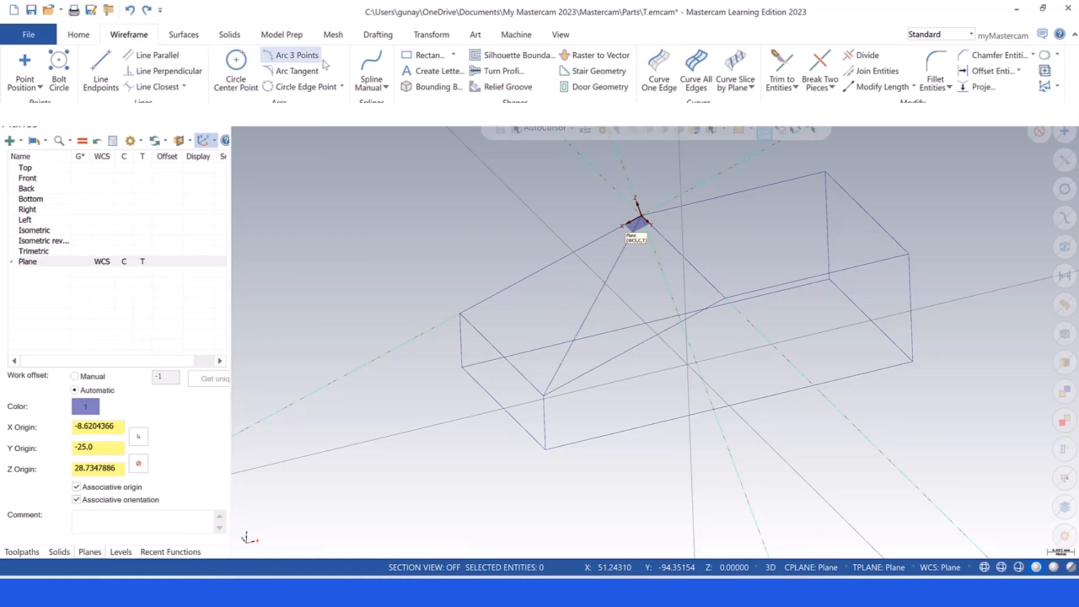
Step: Draw a 25 by 25 rectangular shape on the sloped face, with its center base point at the diagonal's midpoint
left_click(424, 55)
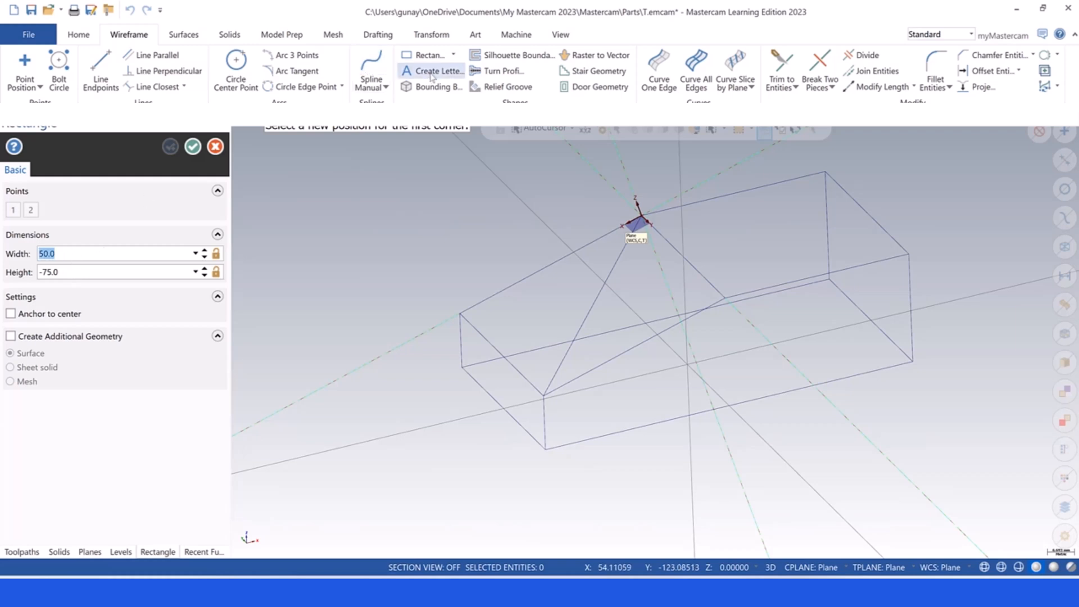
left_click(453, 55)
left_click(453, 88)
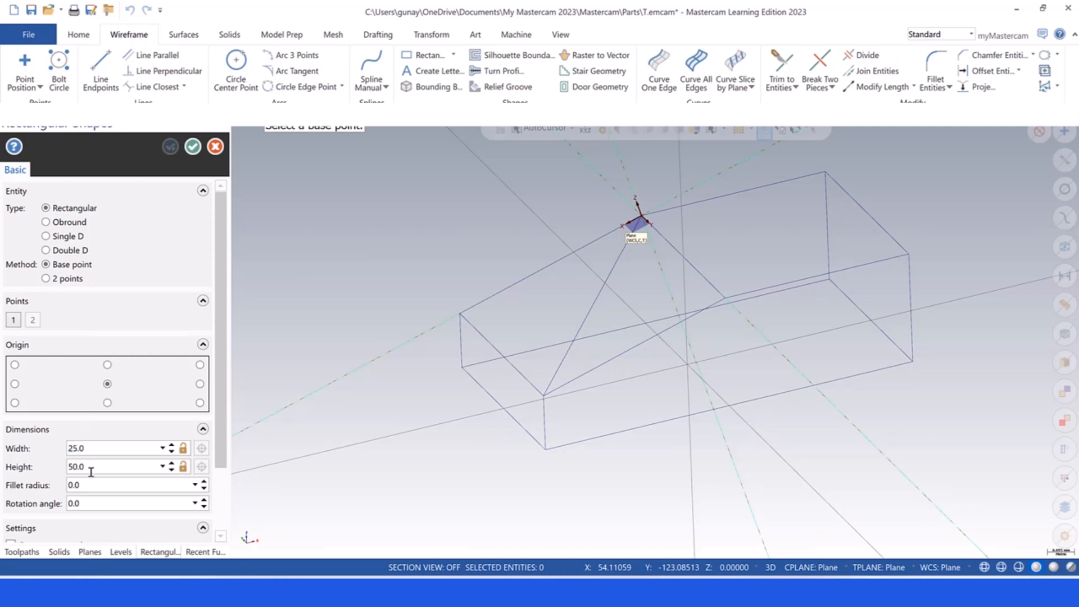
key("Return")
left_click(591, 308)
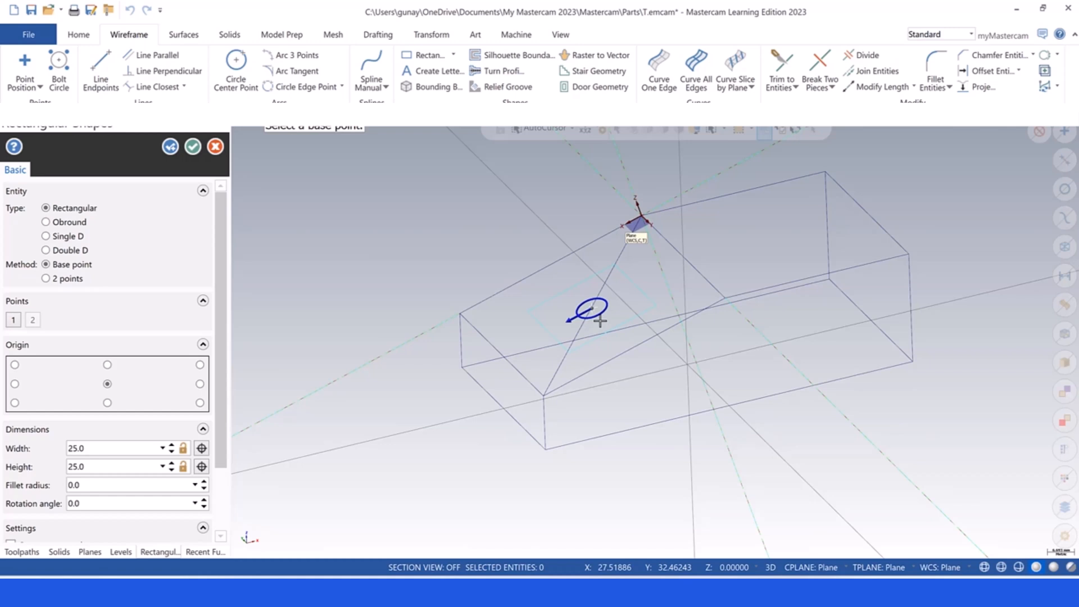
key("Return")
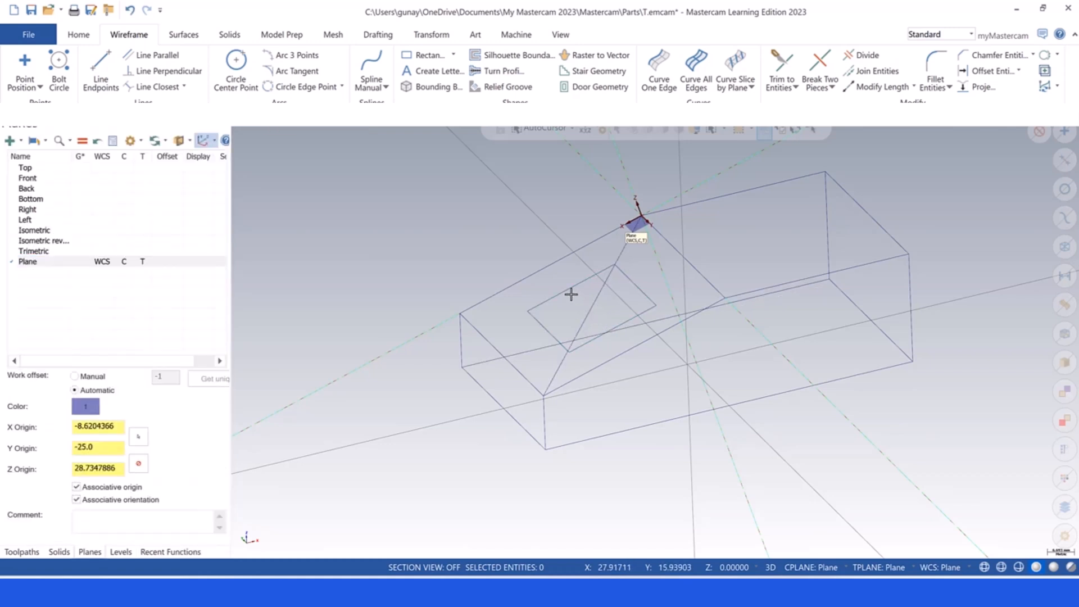
Step: Delete the diagonal construction line from the sloped face
middle_click_drag(564, 289, 565, 311)
left_click(575, 314)
key("Delete")
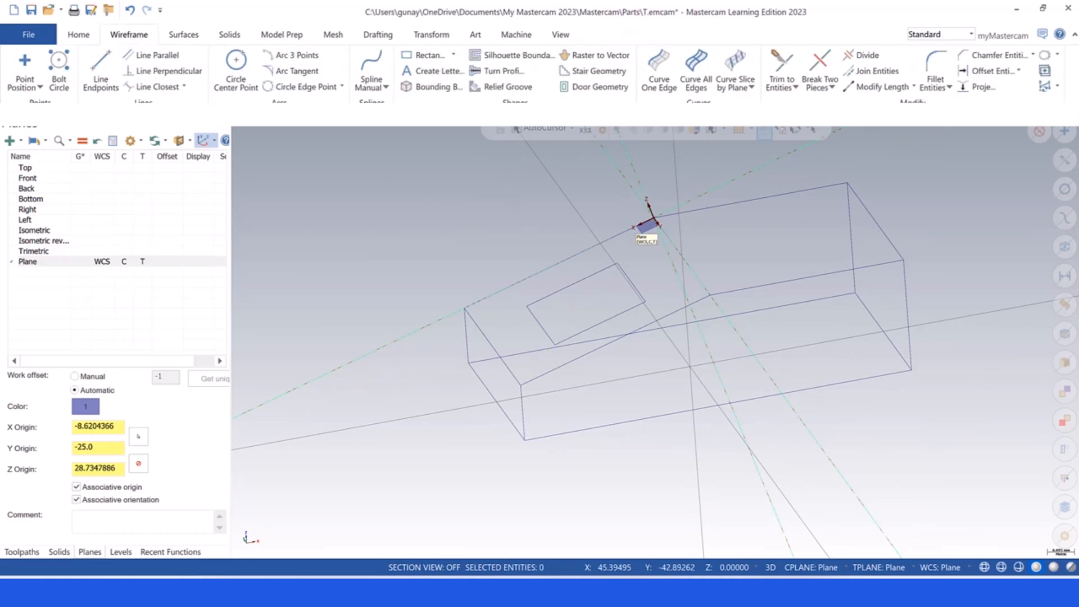
Step: Translate the square 20 in Z with the Join method to form a small box on the sloped face, and clear the transform colors
left_click(427, 40)
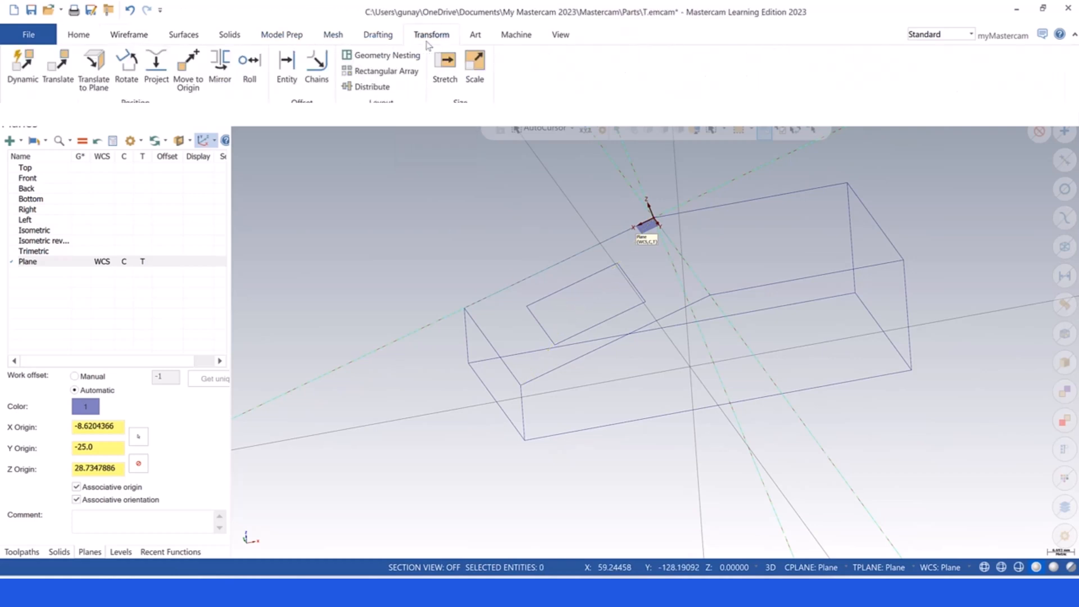
left_click(62, 66)
left_click(595, 277)
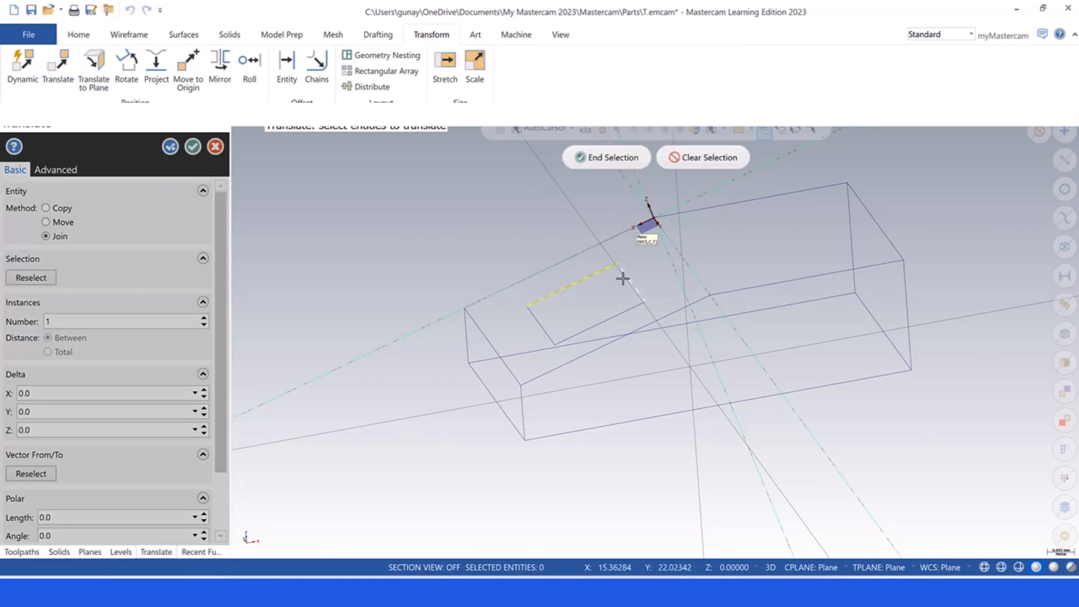
left_click(540, 323)
key("Return")
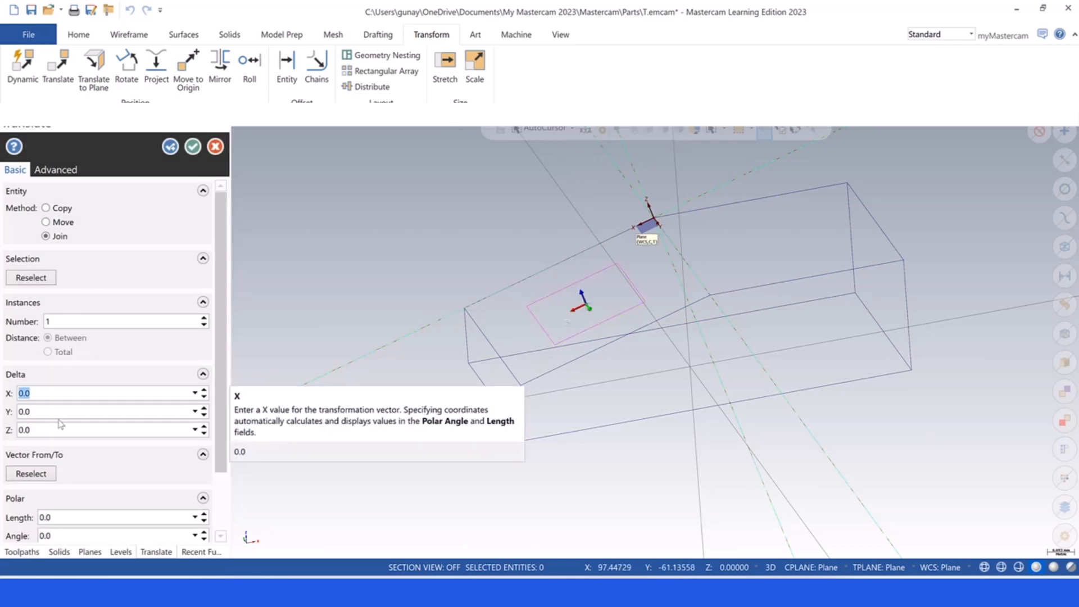
left_click(39, 429)
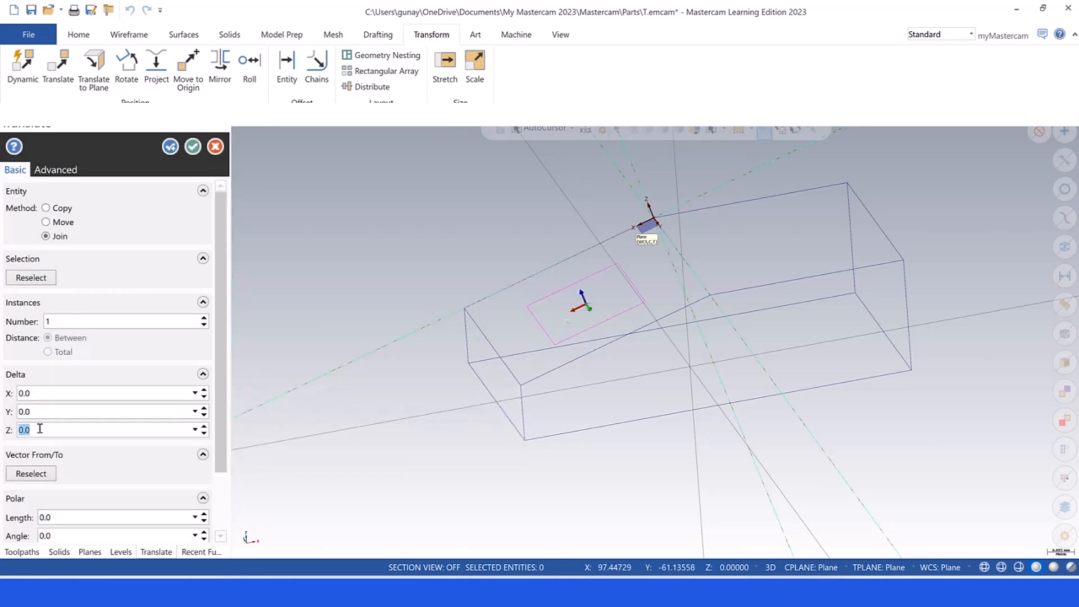
mouse_move(309, 319)
middle_mouse_down()
mouse_move(279, 291)
mouse_move(299, 308)
middle_mouse_up()
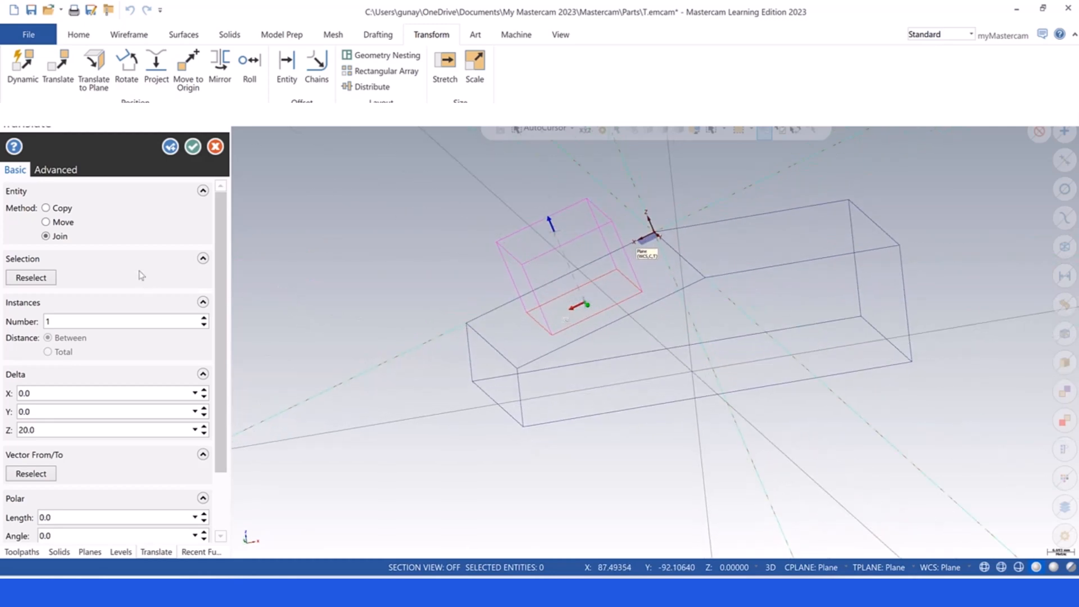
left_click(194, 146)
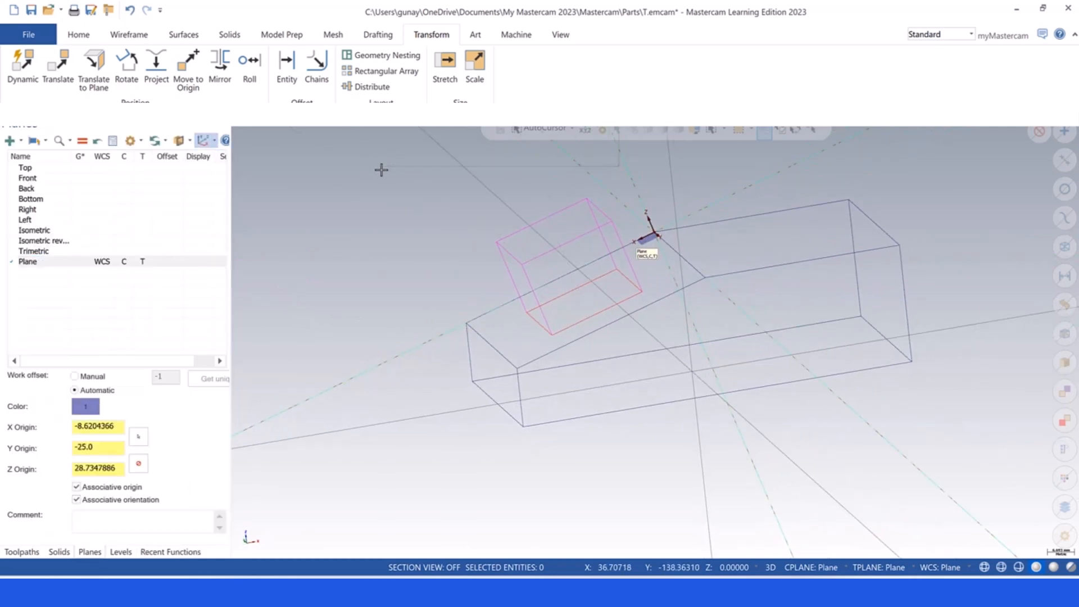
right_click(382, 169)
left_click(447, 155)
mouse_move(463, 223)
middle_mouse_down()
mouse_move(451, 221)
mouse_move(480, 246)
mouse_move(453, 243)
mouse_move(462, 242)
middle_mouse_up()
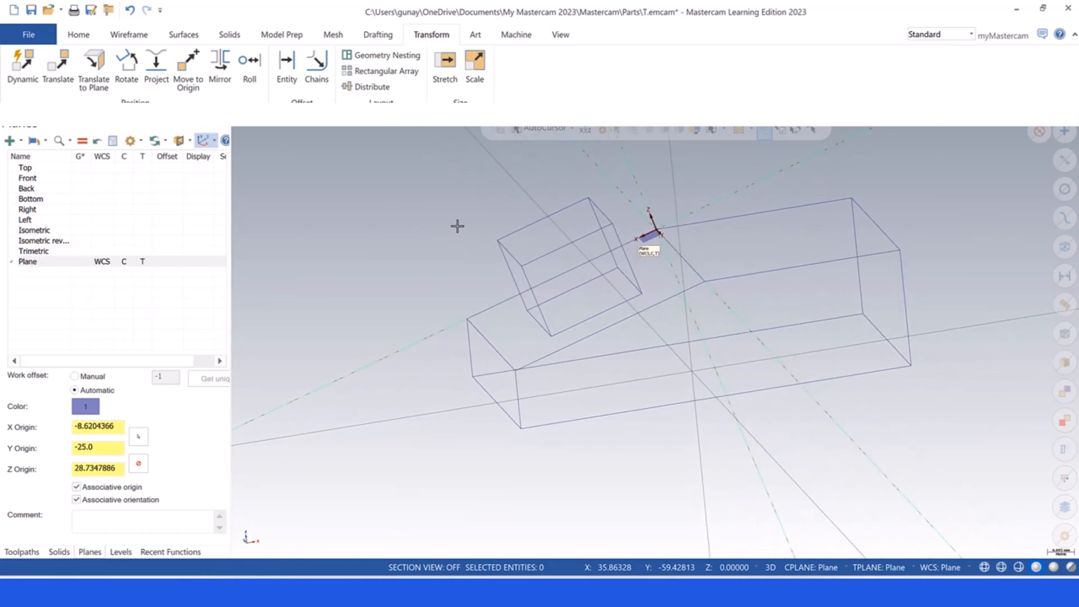
Step: Draw matching diagonal lines across one corner of the small box's upper and lower faces, between the midpoints of the adjacent edges
left_click(129, 34)
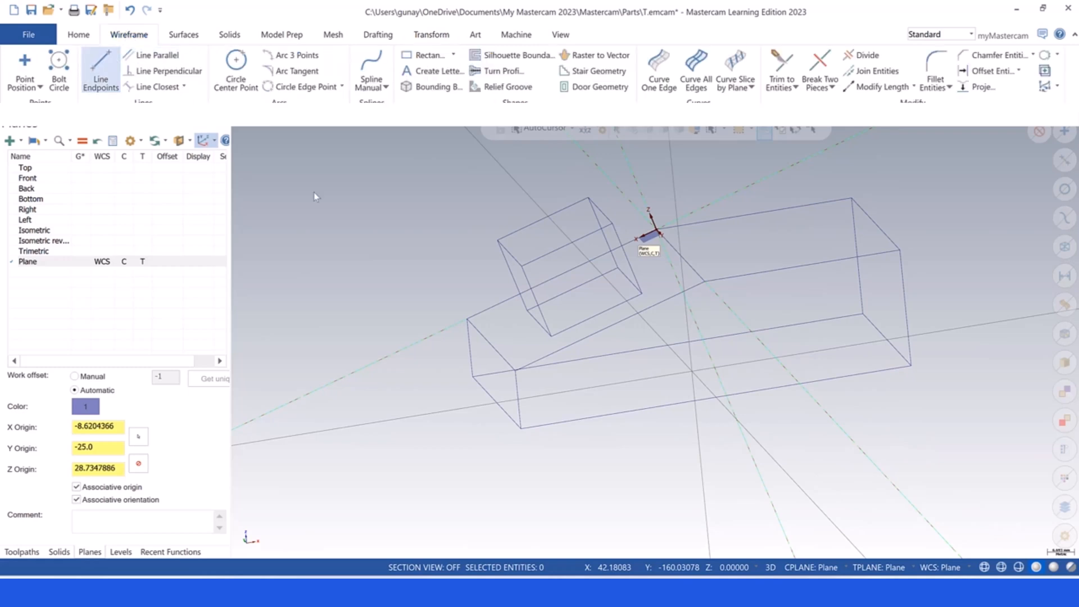
left_click(543, 219)
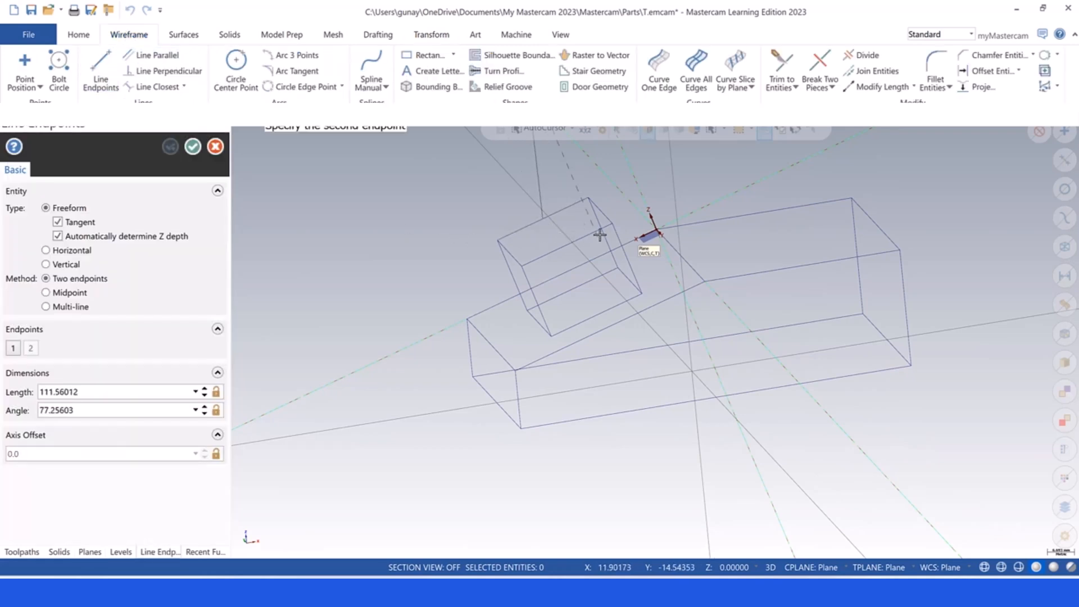
left_click(646, 235)
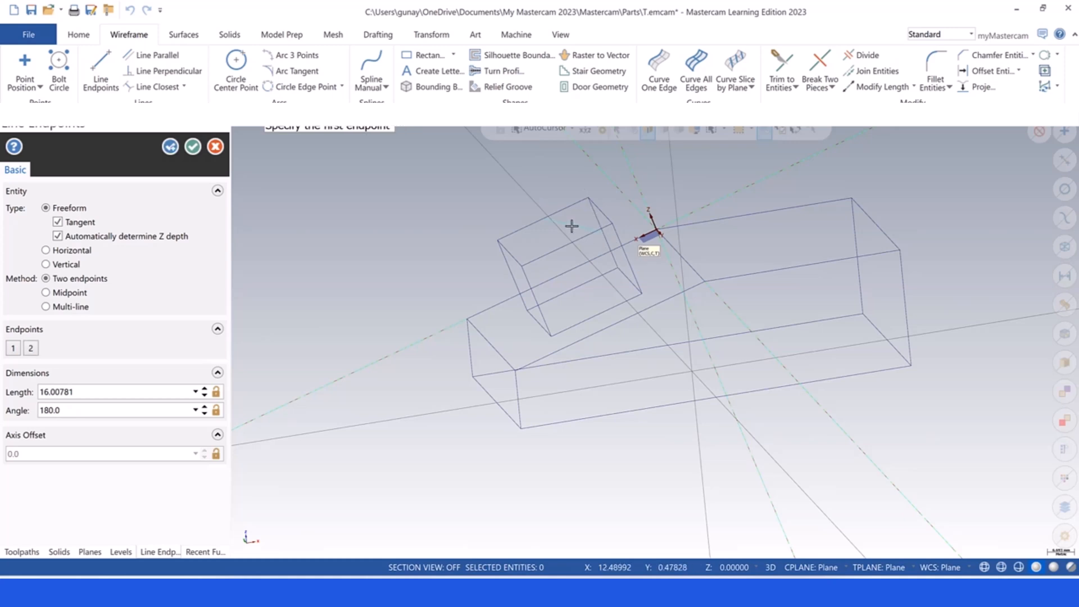
left_click(569, 245)
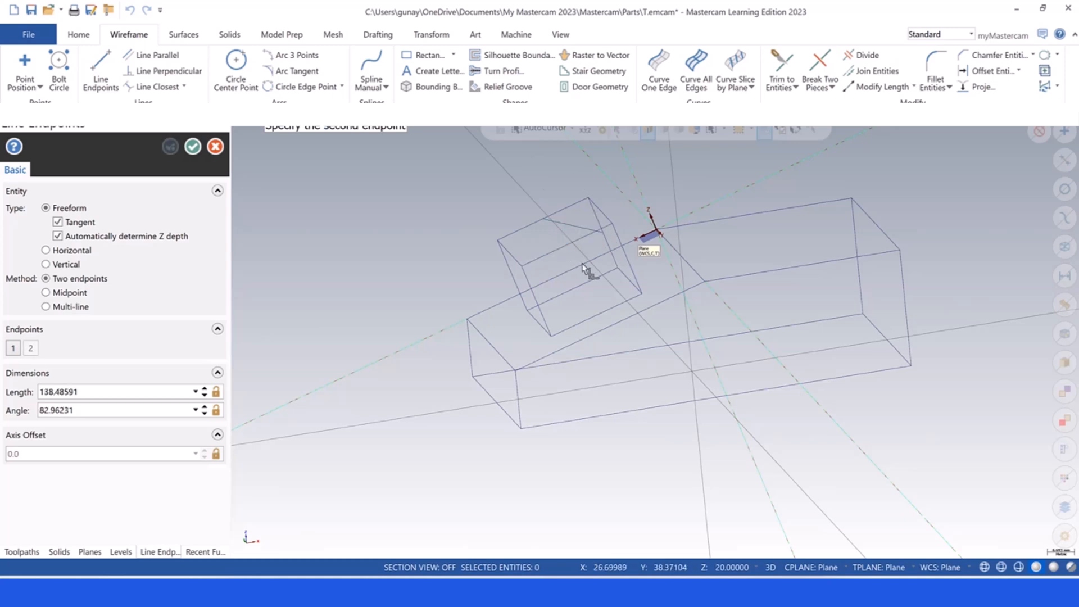
left_click(628, 262)
middle_click_drag(607, 277, 571, 269)
key("Escape")
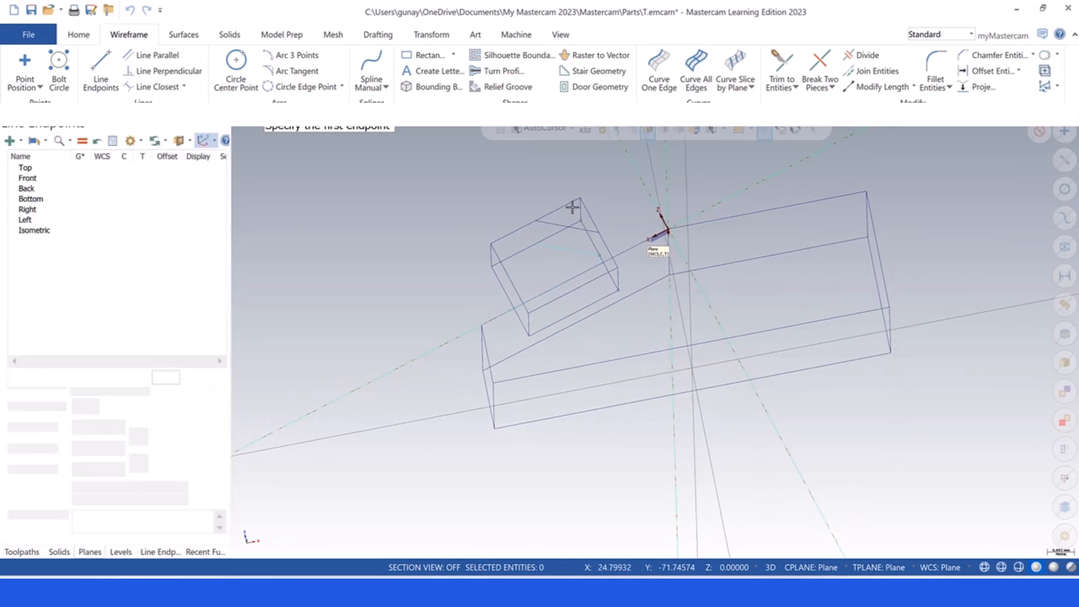
Step: Connect the upper and lower diagonal corner lines with a line between their endpoints at one side of the small box
scroll(571, 209, "up", 2)
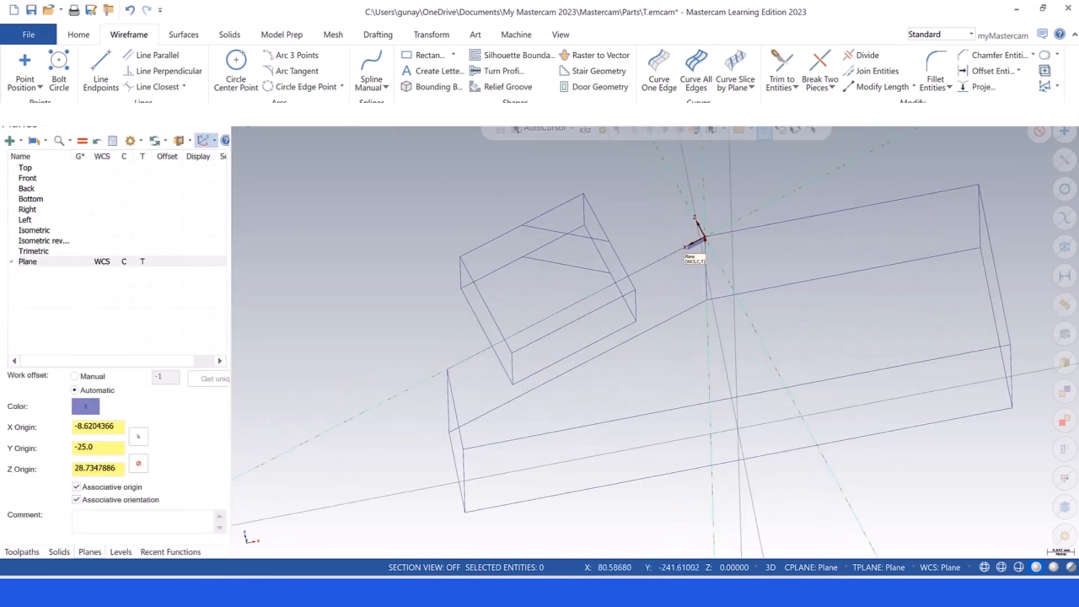
left_click(109, 66)
left_click(523, 256)
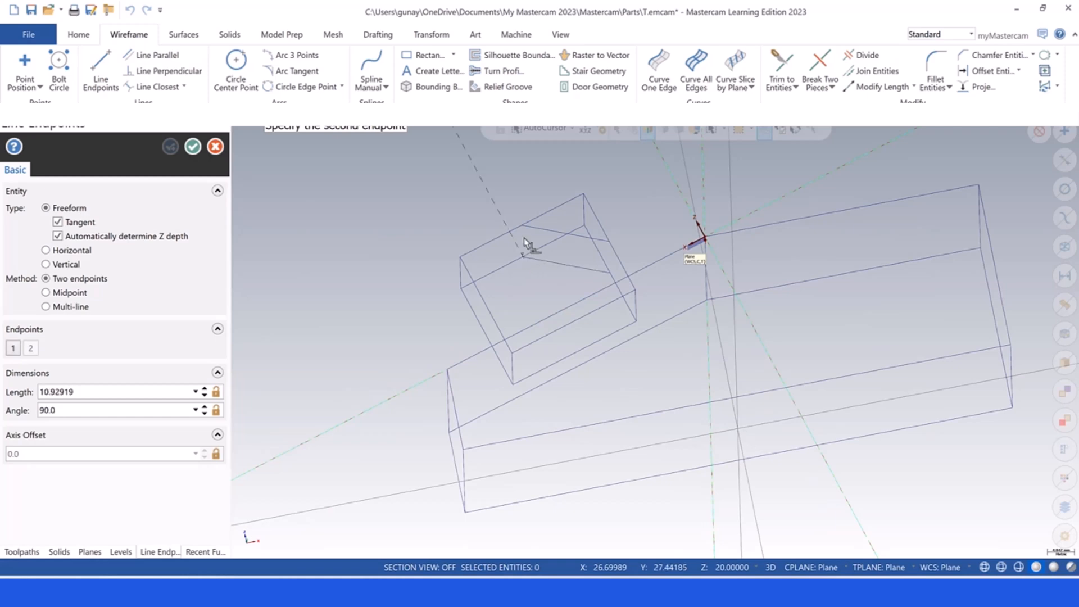
left_click(521, 226)
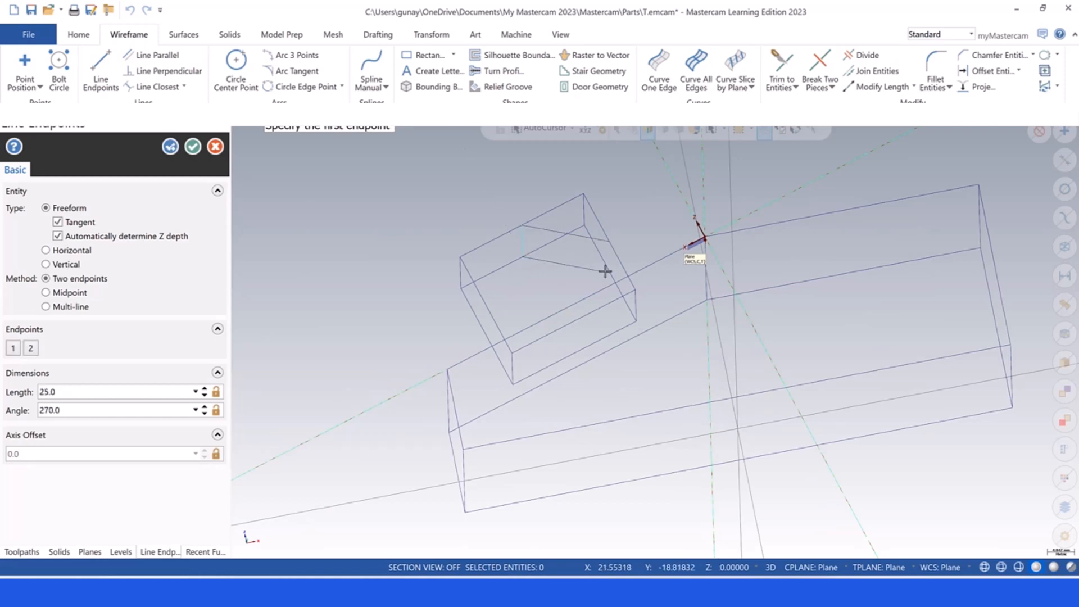
Step: Try to connect the other endpoints of the two diagonal corner lines, and delete the resulting line
left_click(609, 273)
left_click(610, 242)
key("Escape")
left_click(609, 254)
key("Delete")
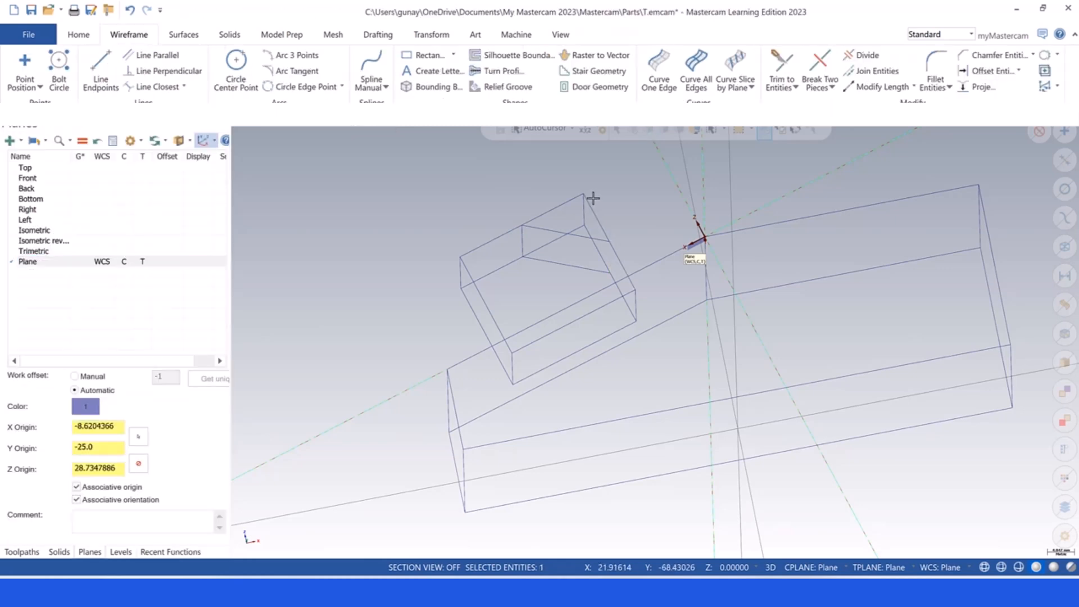
Step: Draw a line joining the remaining lower and upper endpoints of the diagonal corner lines to close the chamfer face
left_click(100, 71)
middle_click_drag(565, 307, 559, 279)
left_click(555, 290)
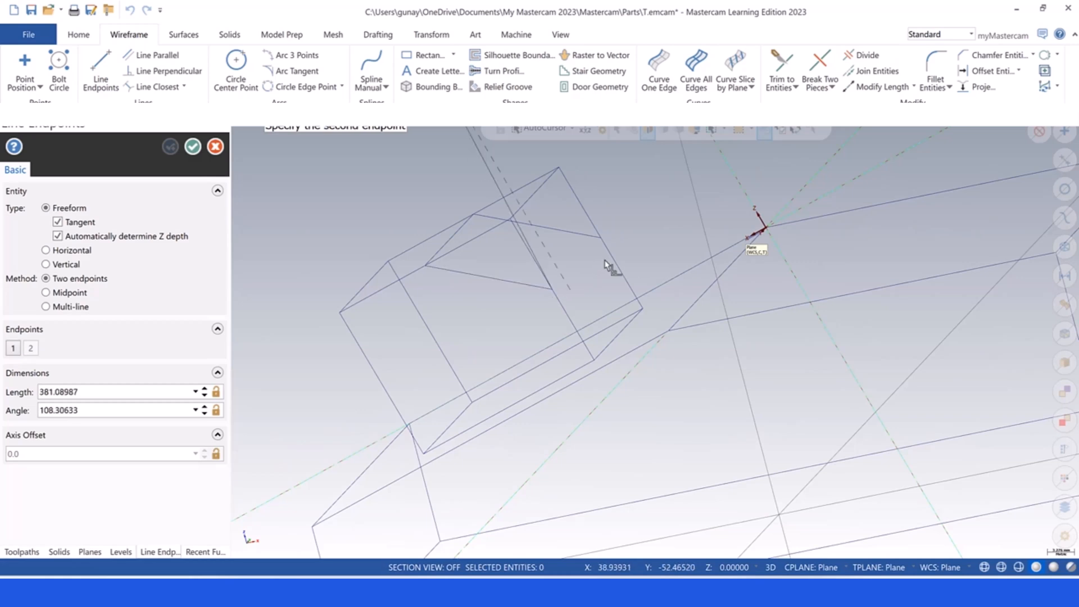
left_click(600, 240)
key("Escape")
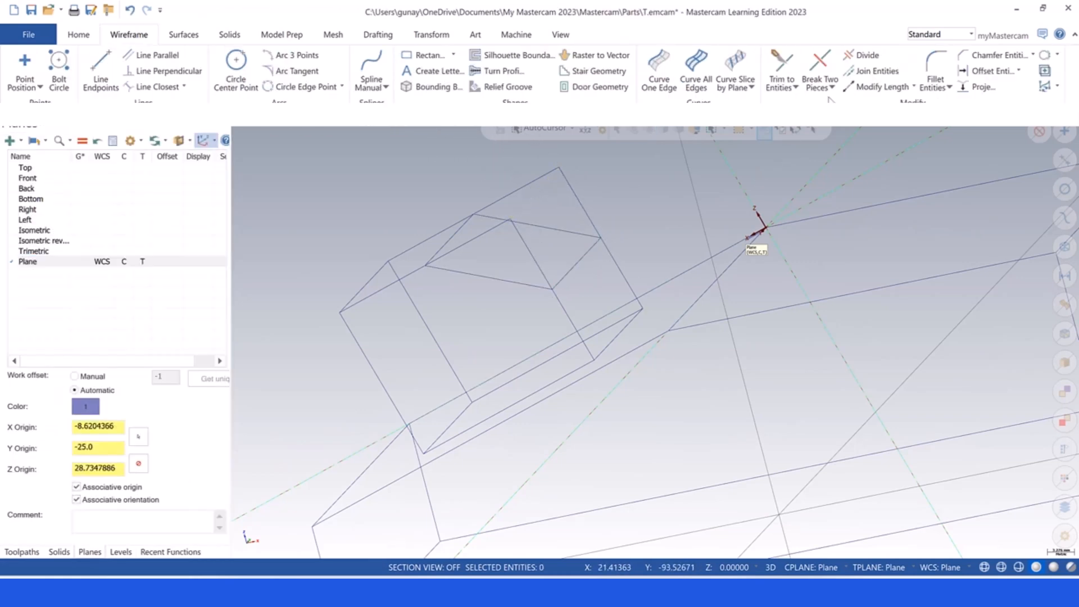
Step: Trim away the small box's corner edges beyond the chamfer lines with Divide set to Trim
left_click(863, 55)
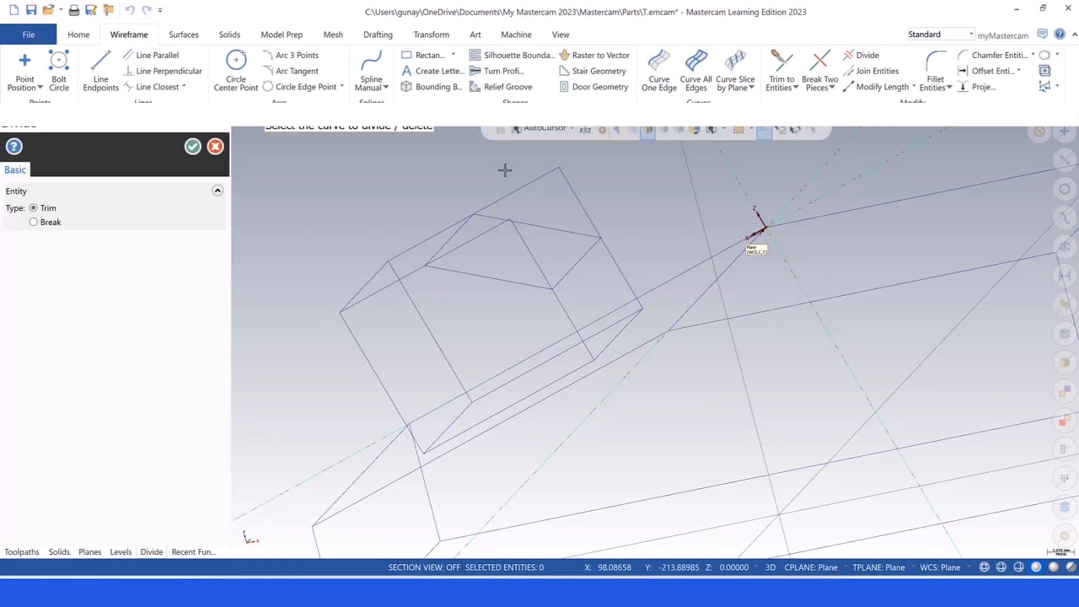
left_click(530, 187)
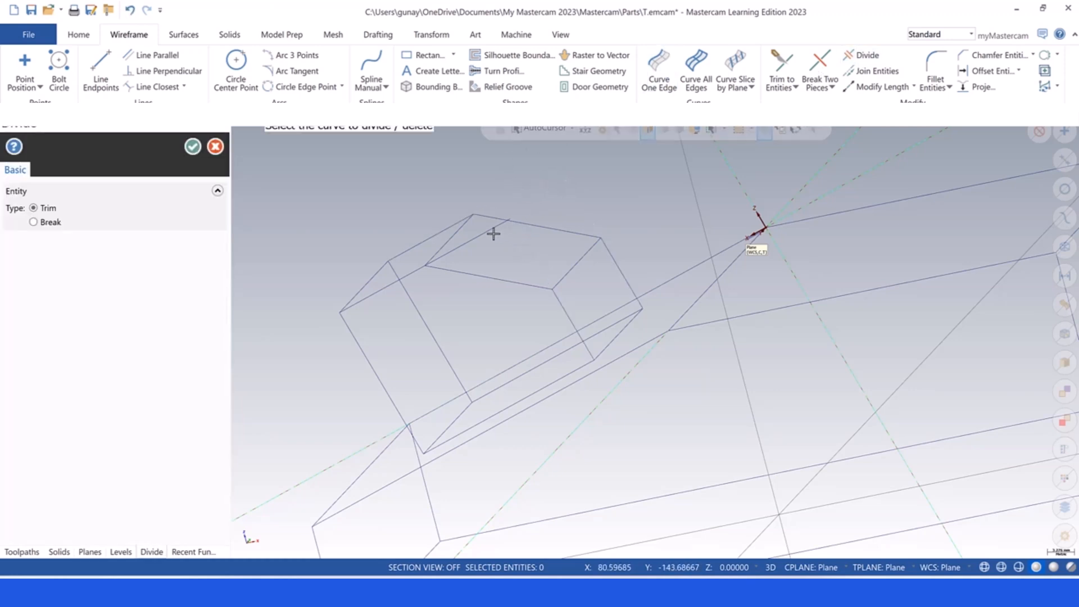
Step: Begin a new plane from geometry using two adjoining edges of the angled cut face on the smaller block
key("Escape")
scroll(508, 272, "down", 4)
mouse_move(516, 271)
middle_mouse_down()
mouse_move(535, 274)
mouse_move(530, 267)
middle_mouse_up()
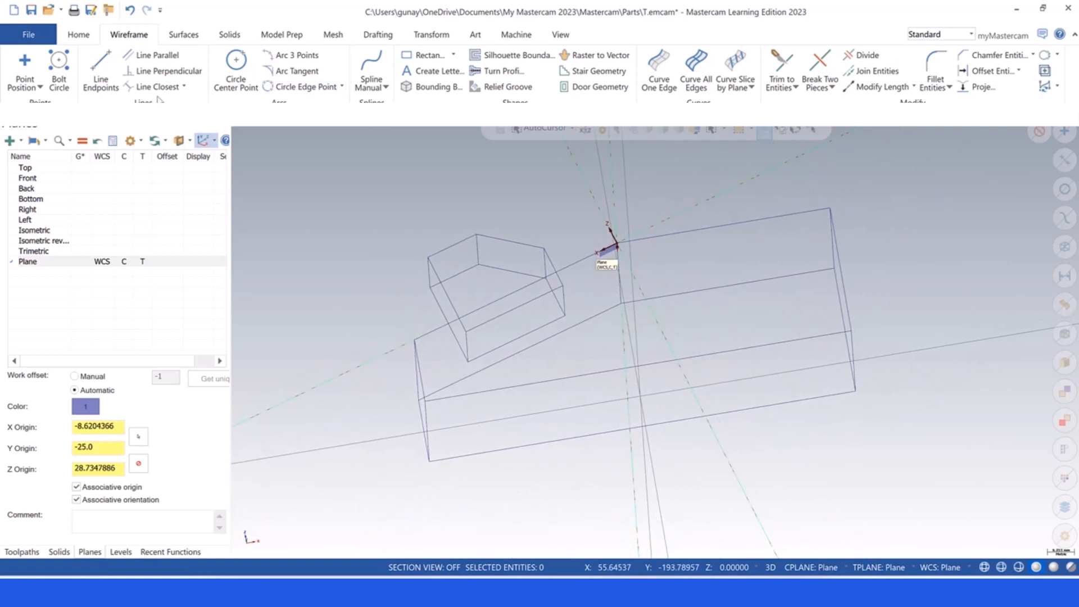
left_click(20, 139)
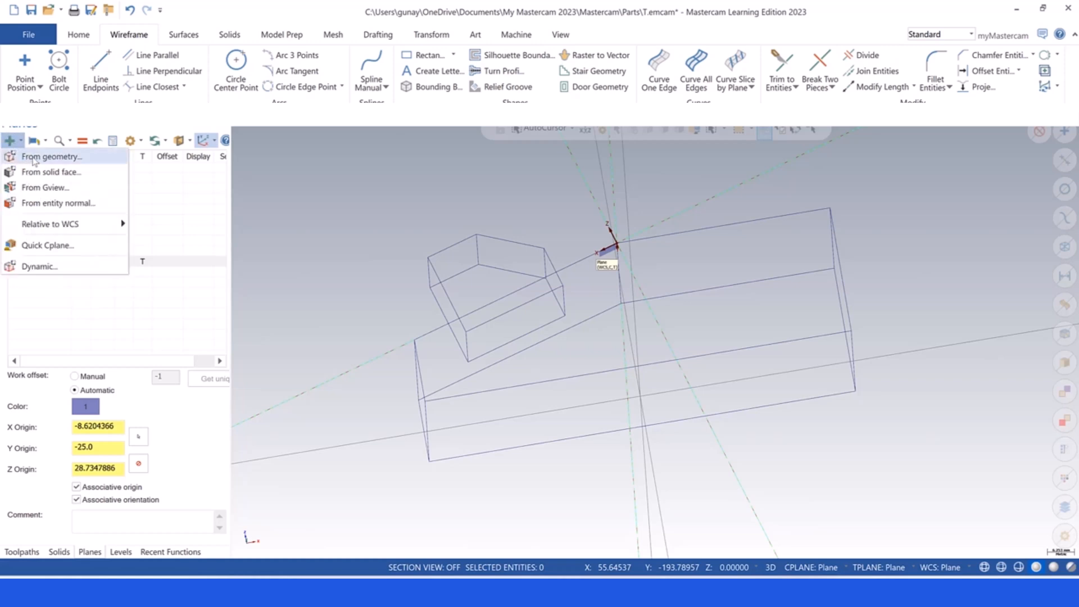
left_click(39, 156)
left_click(524, 249)
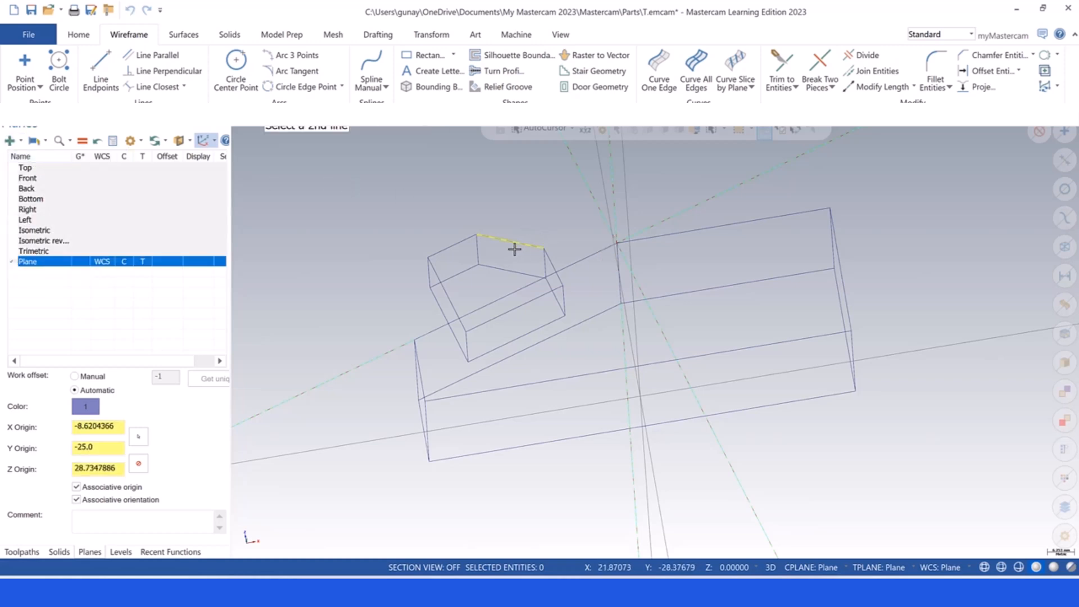
left_click(477, 261)
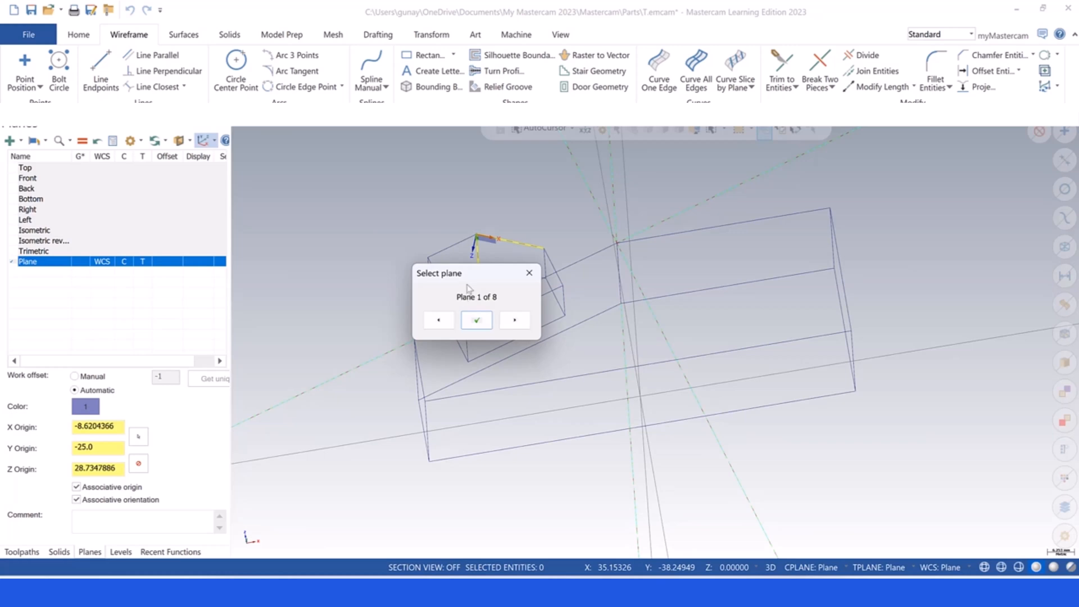
left_click_drag(476, 280, 364, 328)
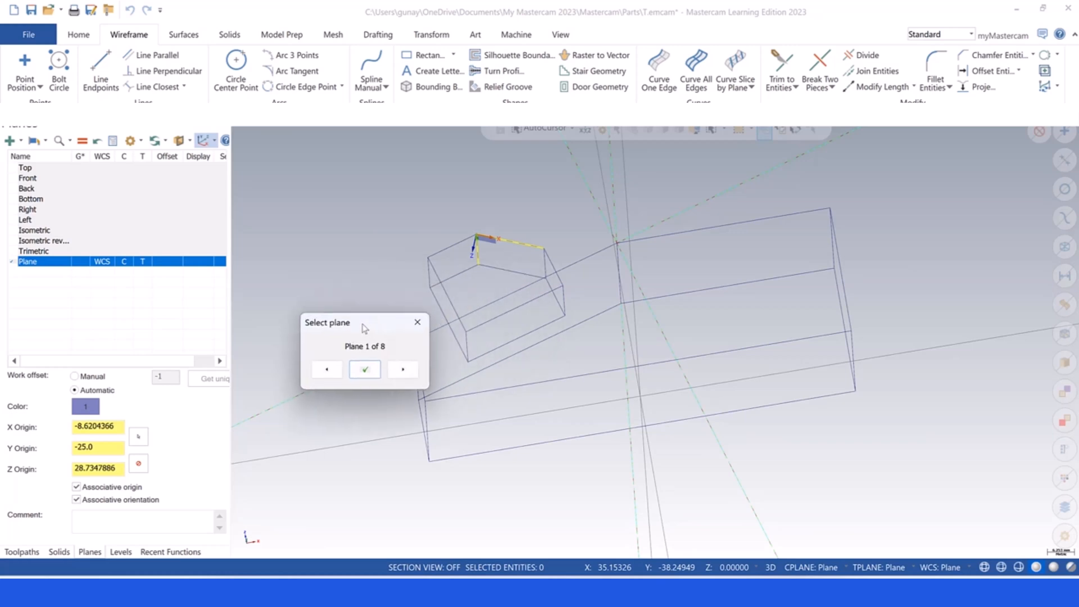
Step: Choose the plane orientation with Z pointing outward and Y along the first selected edge, and accept the new plane
left_click(404, 370)
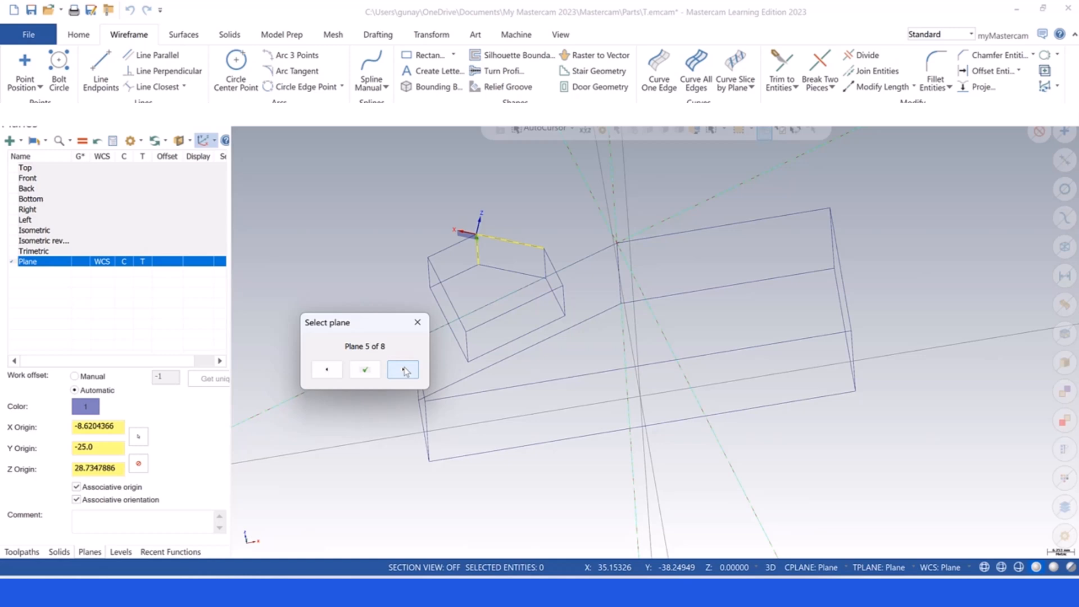
left_click(404, 370)
left_click(404, 369)
left_click(404, 369)
left_click(404, 370)
left_click(364, 369)
left_click(192, 146)
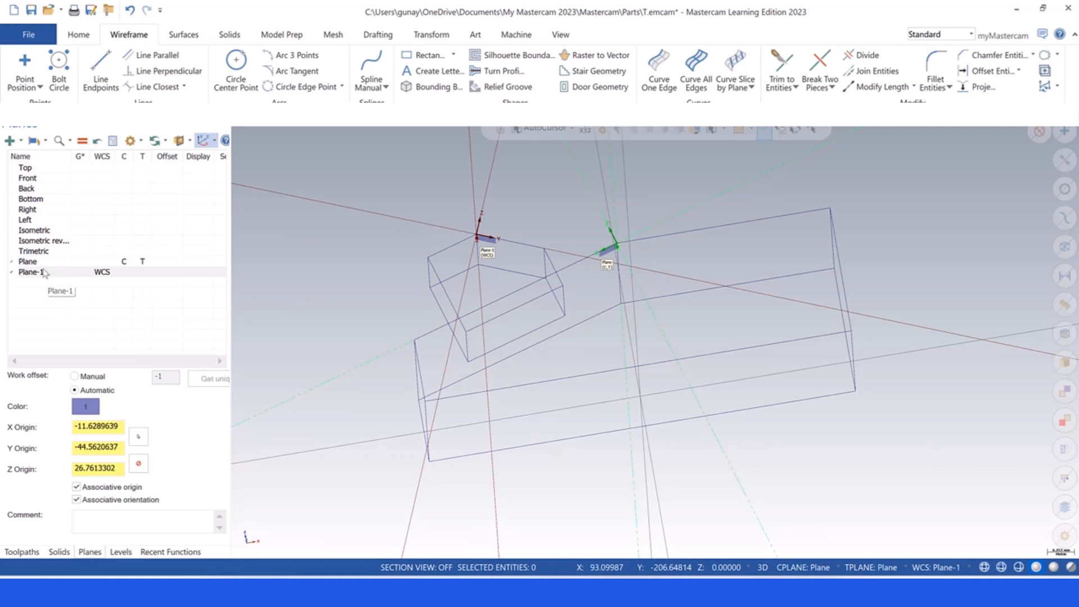
Step: Make the new plane on the angled face the active WCS, construction plane and tool plane
middle_click_drag(436, 161, 388, 219)
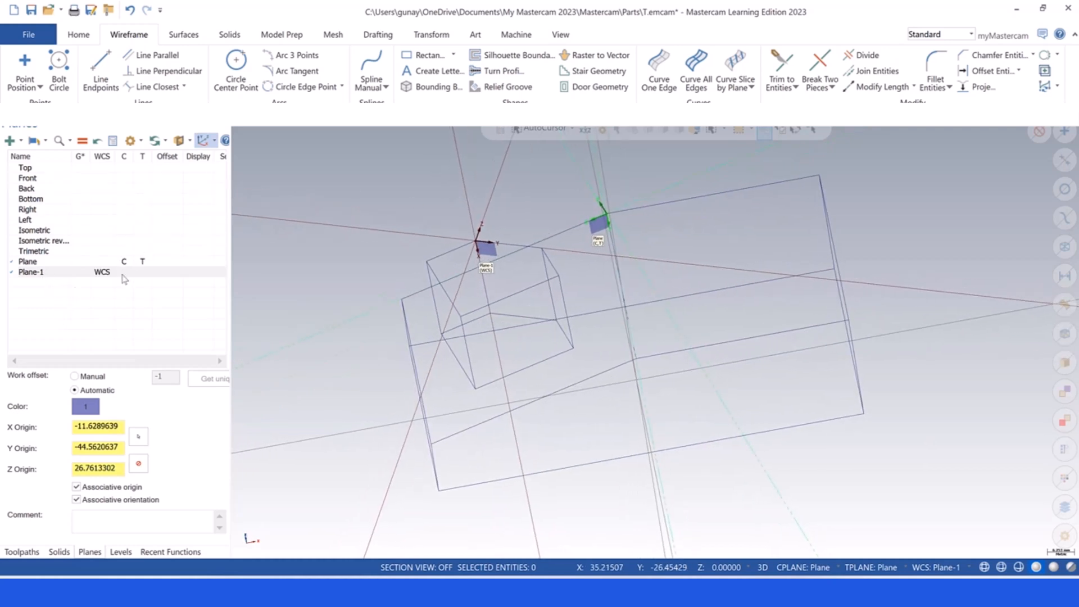
left_click(142, 273)
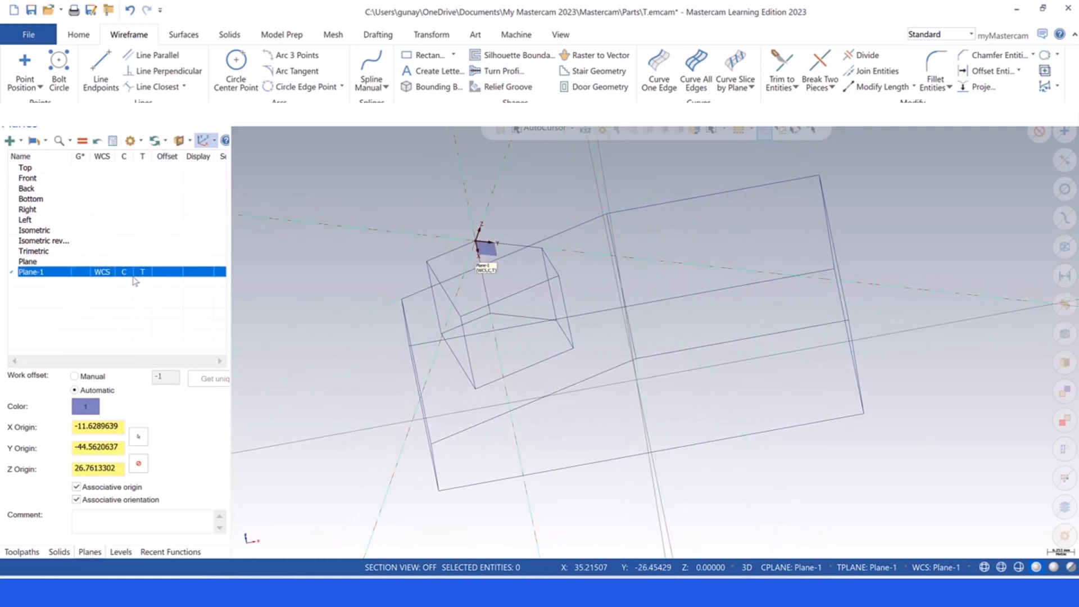
scroll(481, 277, "up", 2)
middle_click_drag(455, 244, 406, 245)
Step: Draw a diagonal line across the angled face from the plane origin to the opposite corner
left_click(100, 70)
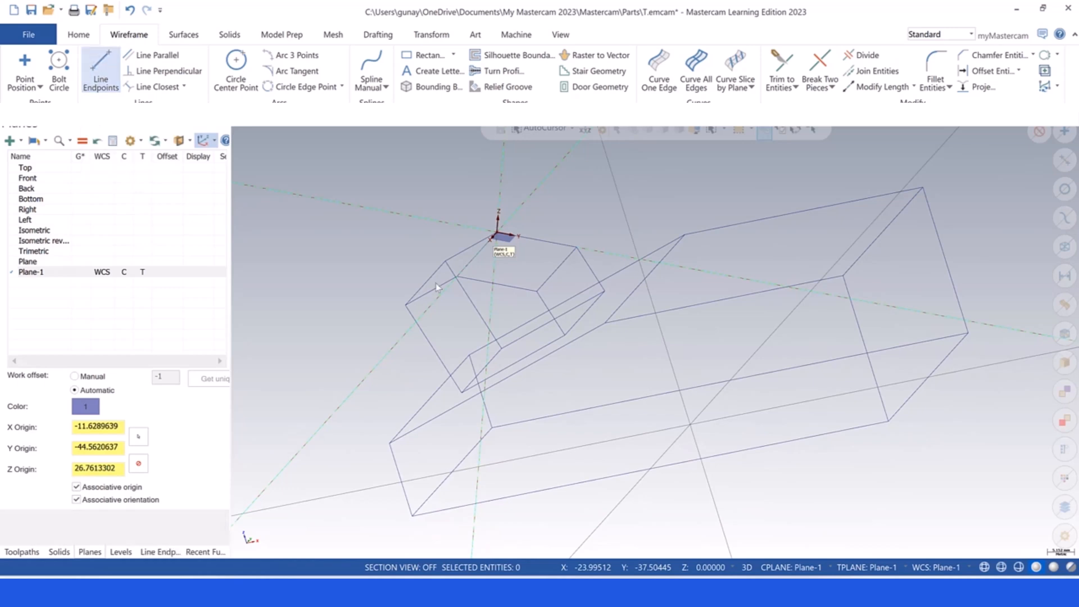
left_click(497, 236)
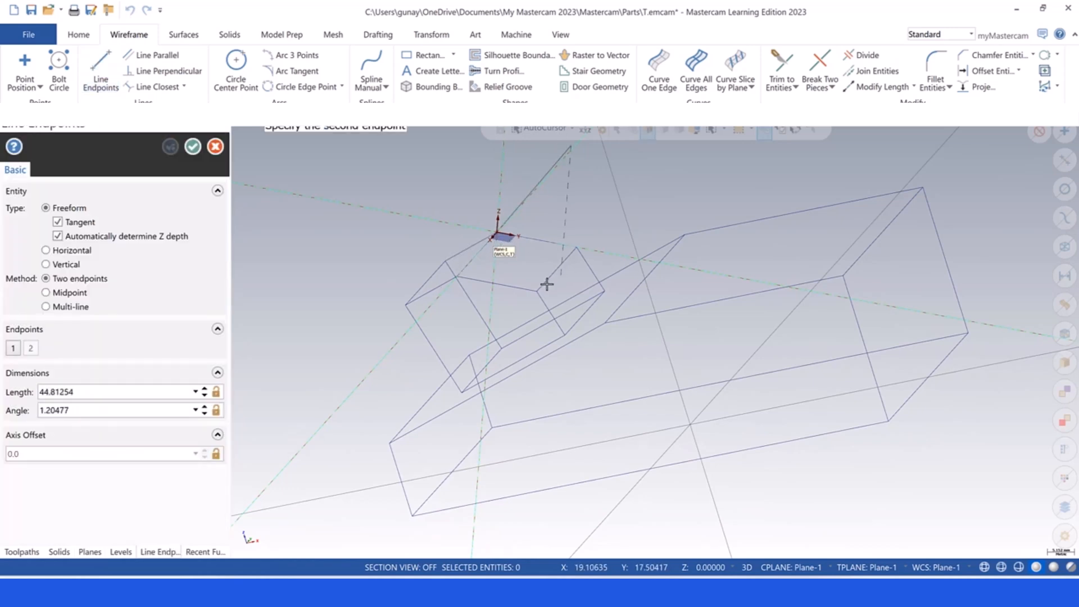
key("Escape")
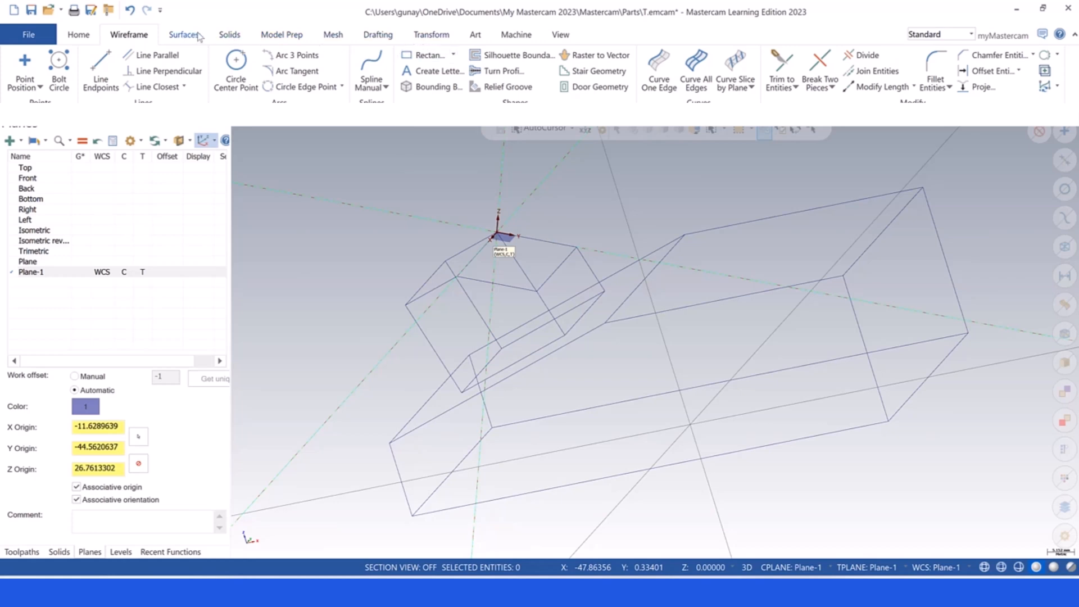
Step: Create a 10 by 10 rectangle centred on the midpoint of the diagonal on the angled face
left_click(452, 55)
left_click(451, 89)
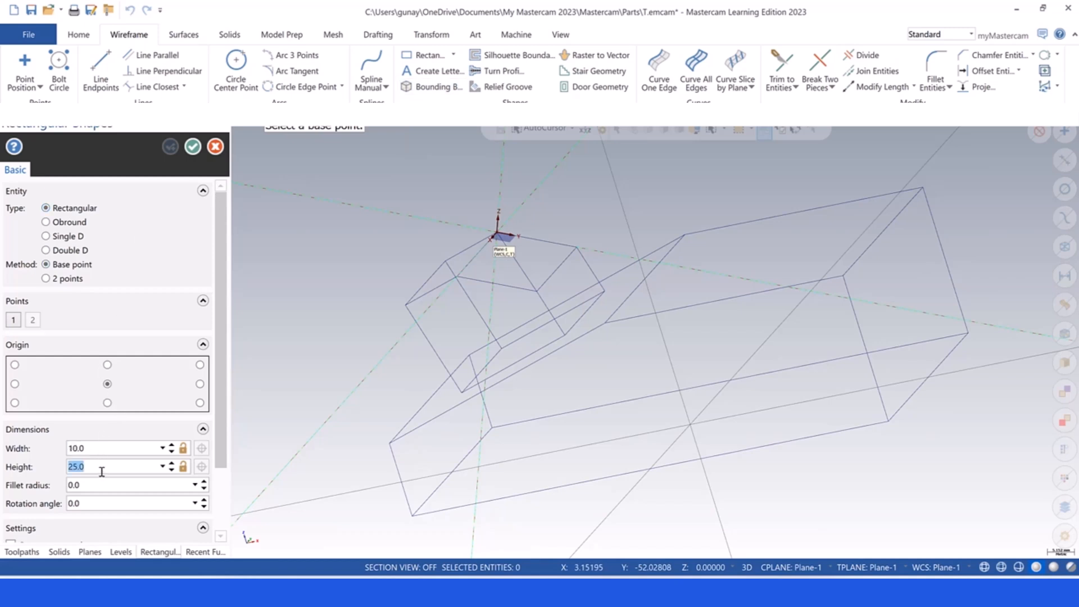
key("Return")
middle_click_drag(510, 283, 528, 269)
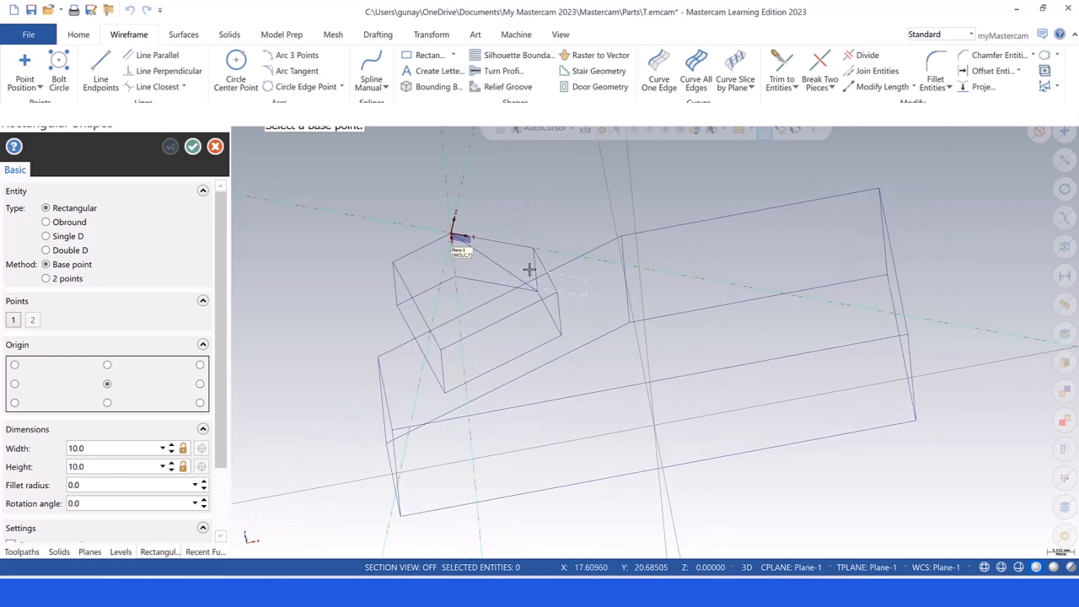
left_click(495, 269)
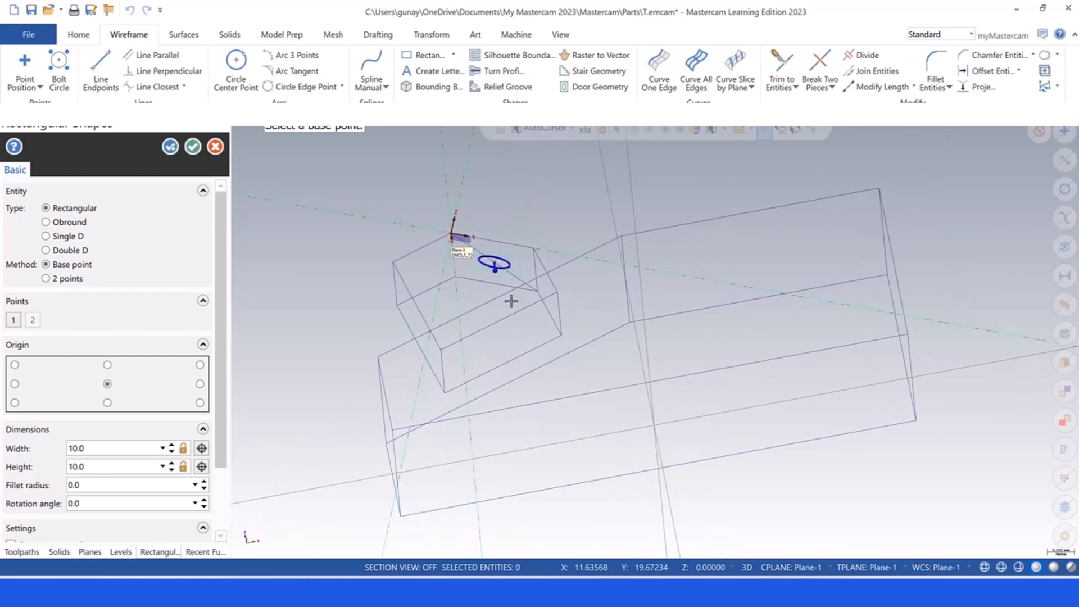
key("Return")
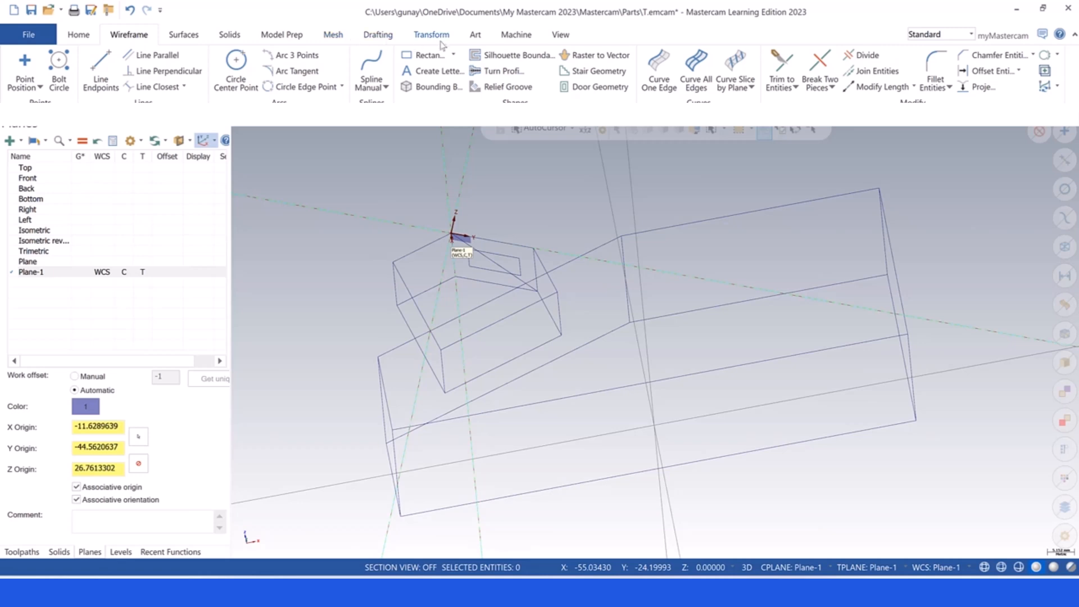
Step: Translate the square by 5 in Z with the Join method to form a box, and clear the transform colours
left_click(434, 36)
left_click(58, 68)
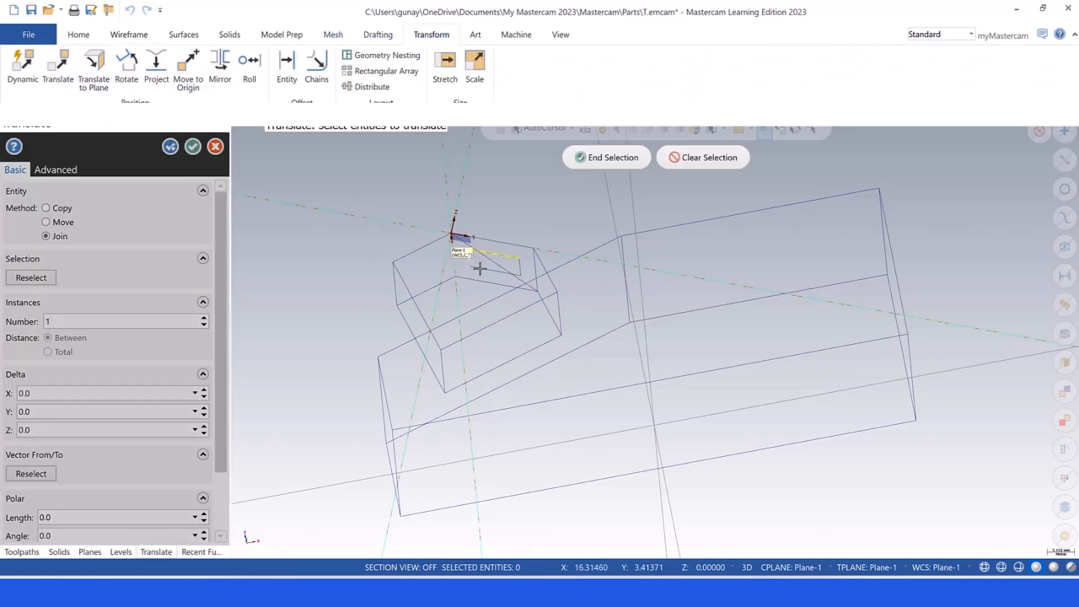
left_click(517, 264)
key("Return")
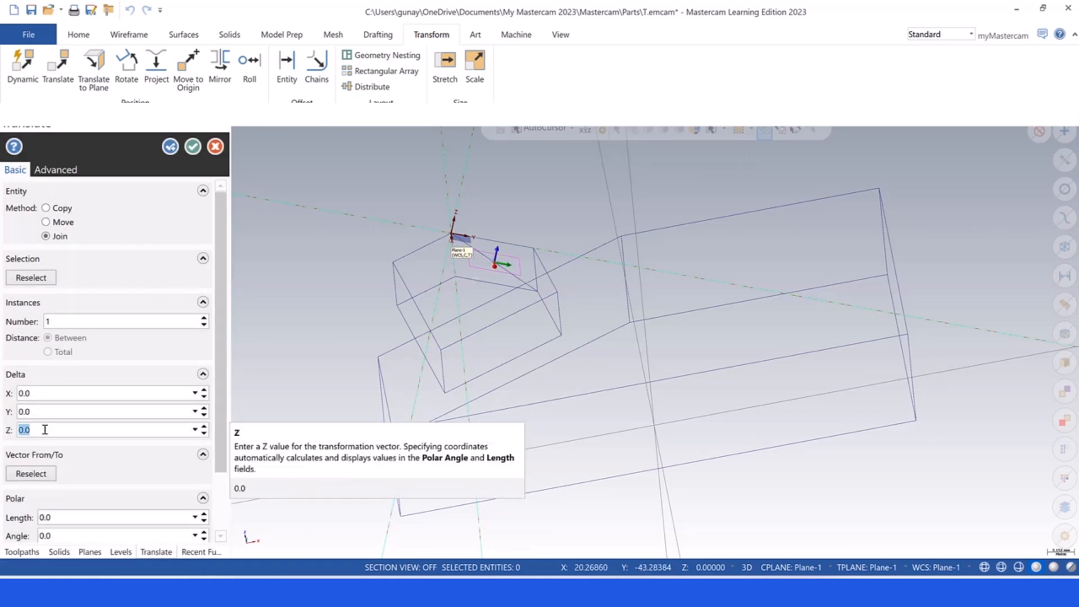
middle_click_drag(306, 373, 333, 328)
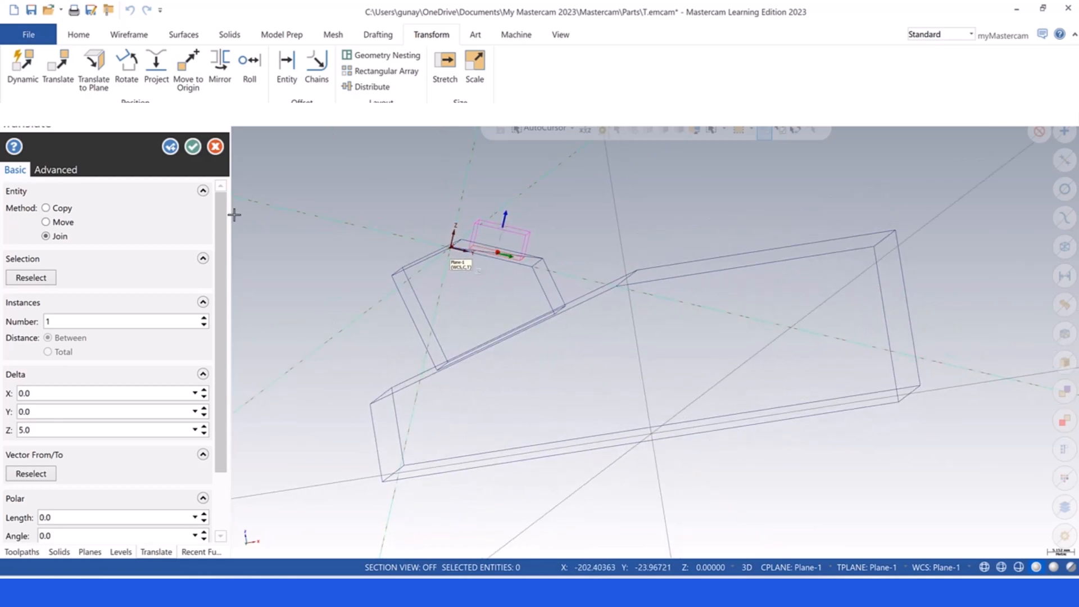
left_click(194, 148)
right_click(605, 222)
left_click(646, 247)
Step: Delete the diagonal construction line across the angled face
middle_click_drag(568, 236, 502, 247)
left_click(502, 247)
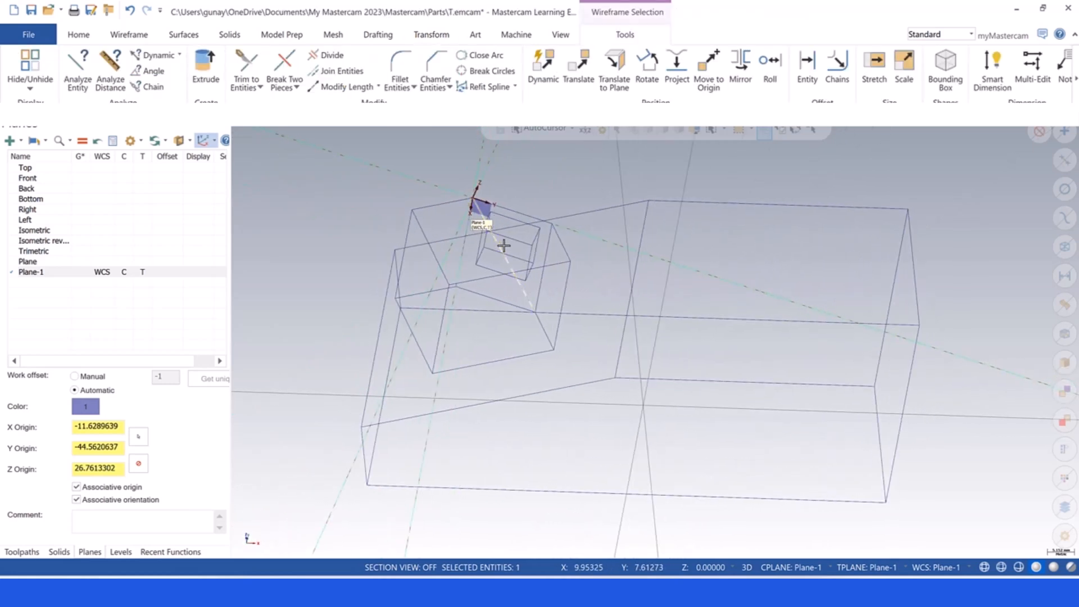
middle_click_drag(576, 257, 585, 275)
middle_click_drag(587, 244, 532, 245)
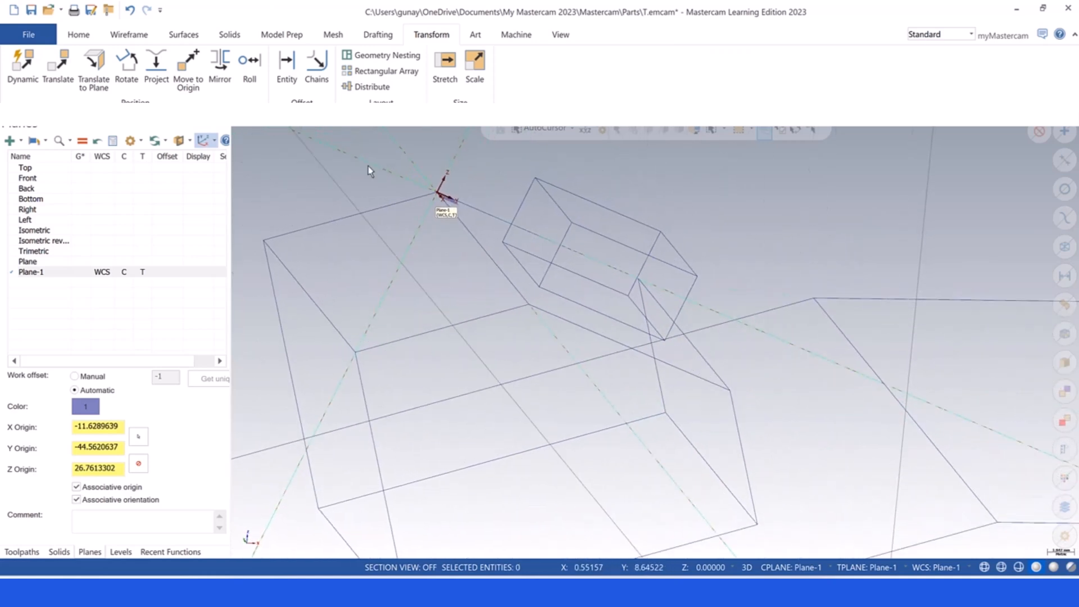
Step: Draw a line on each of two opposite side faces of the box, from the vertical edge's midpoint to the top edge's midpoint
left_click(129, 35)
left_click(100, 70)
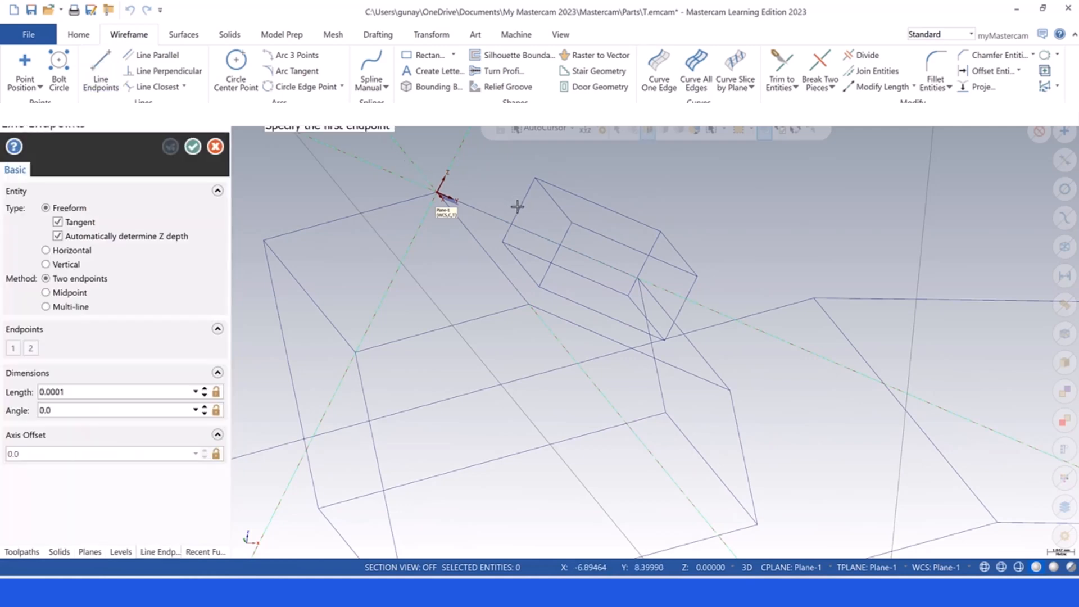
left_click(519, 211)
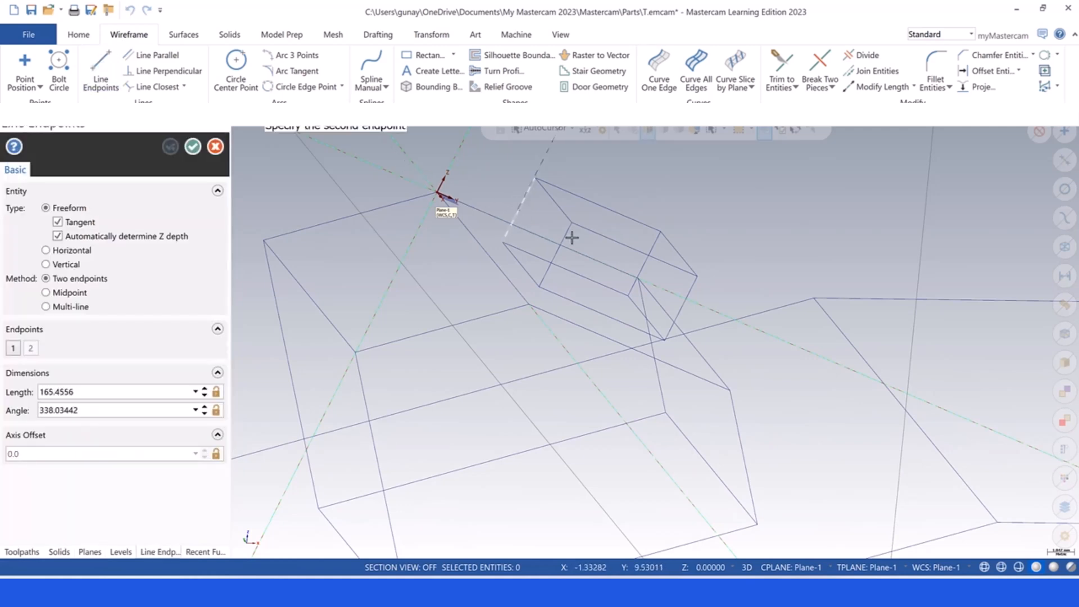
left_click(599, 206)
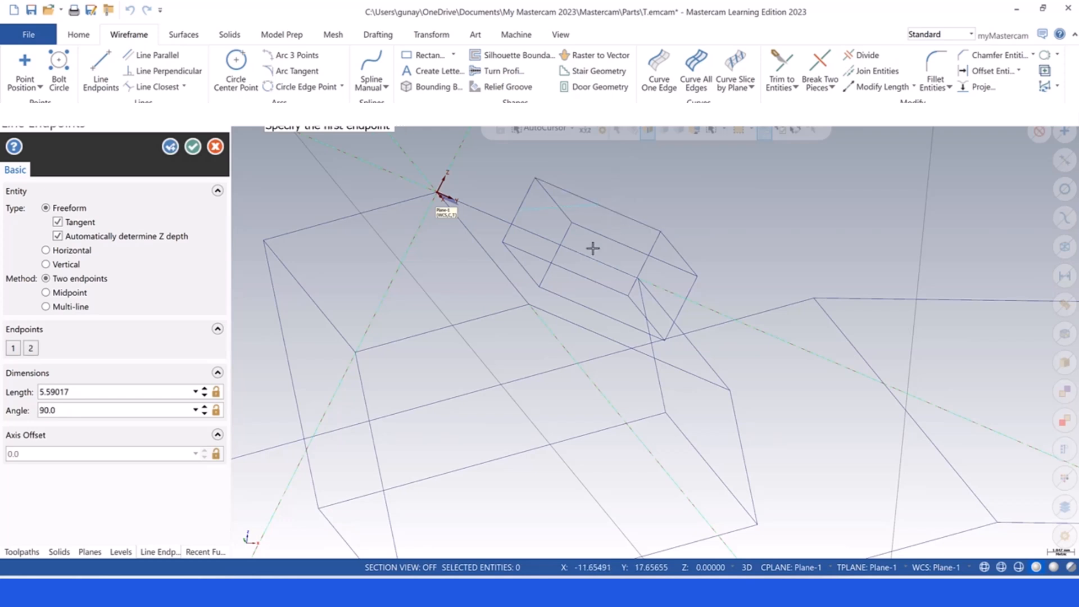
left_click(557, 261)
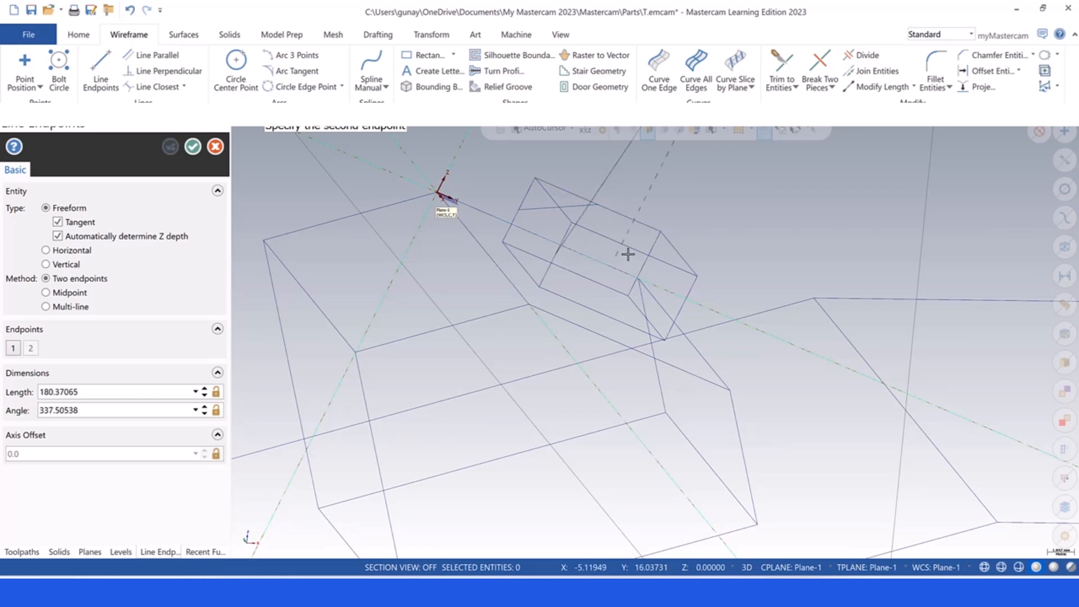
left_click(633, 247)
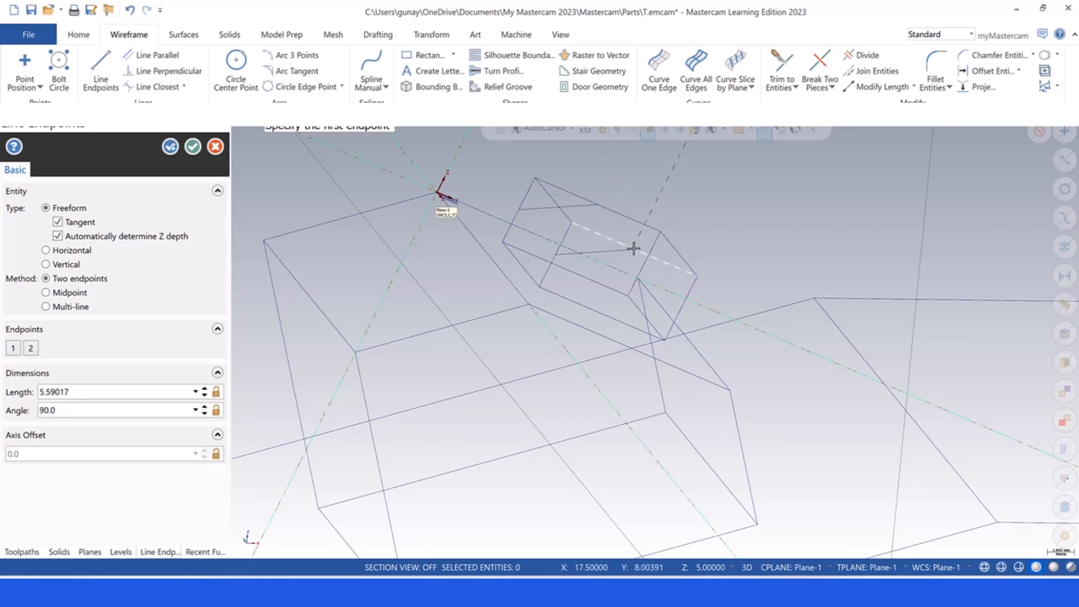
key("Escape")
Step: Connect the matching endpoints of the two slanted lines with two lines across the box to complete the angled face
left_click(99, 72)
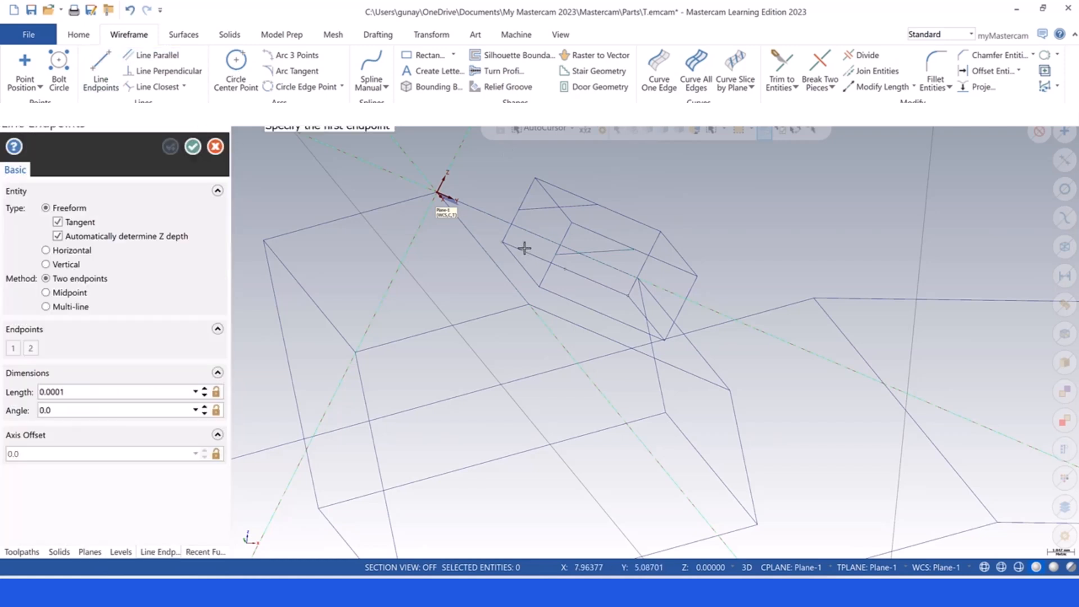
left_click(519, 212)
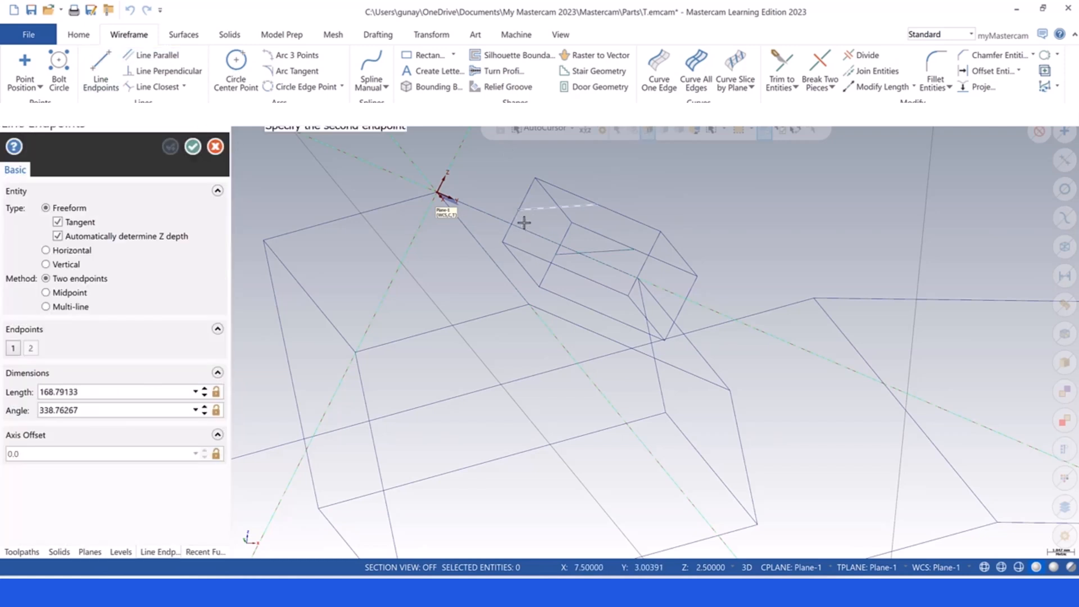
left_click(556, 255)
left_click(597, 206)
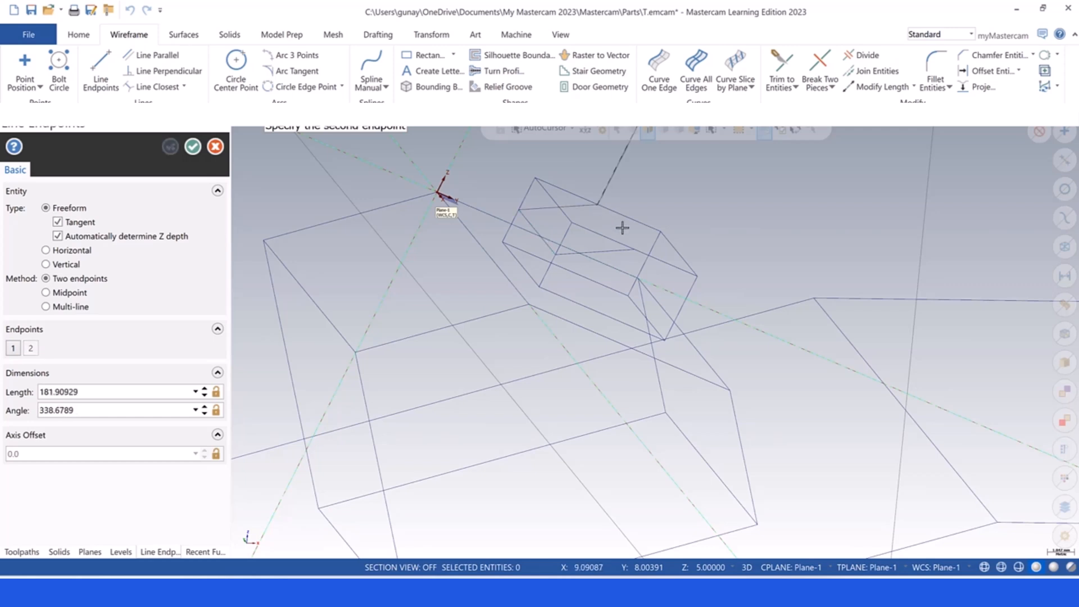
left_click(634, 250)
key("Escape")
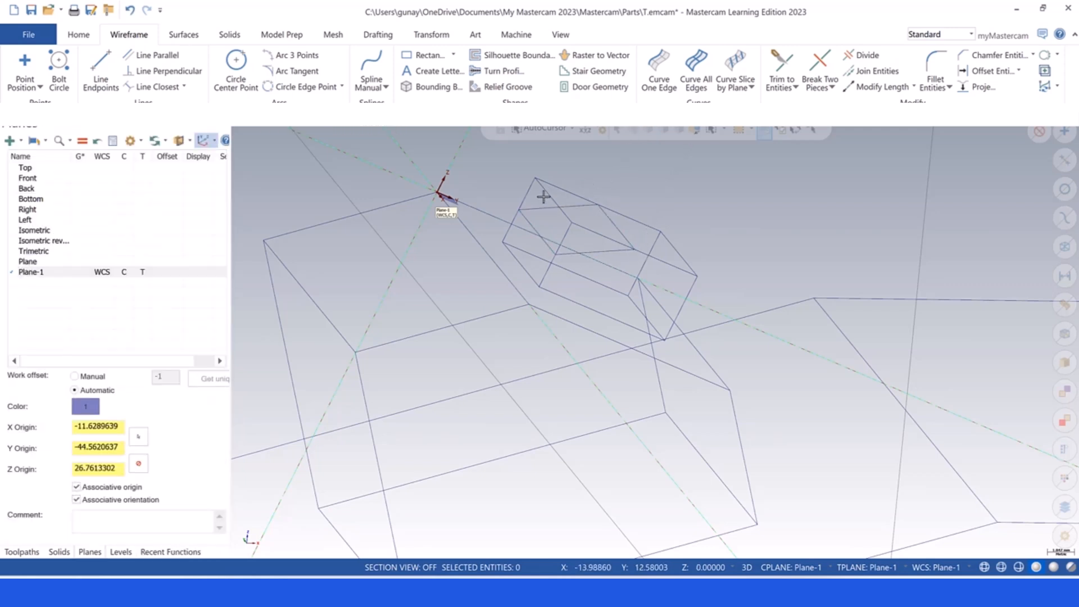
Step: Delete the box's cut-off upper corner edge and trim away the leftover edge segments outside the angled face
left_click(547, 194)
key("Escape")
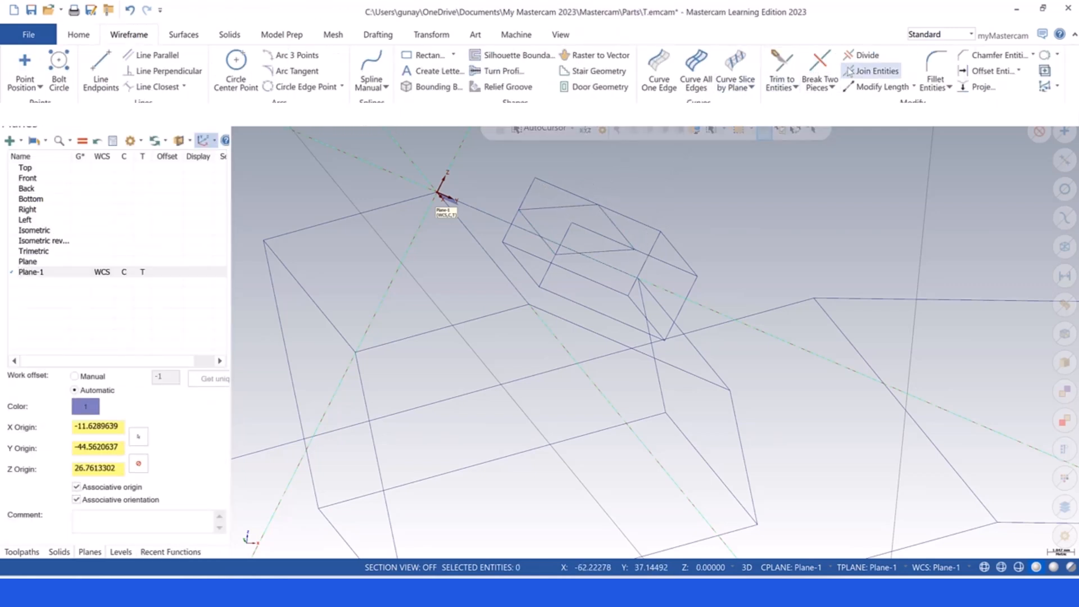
left_click(865, 56)
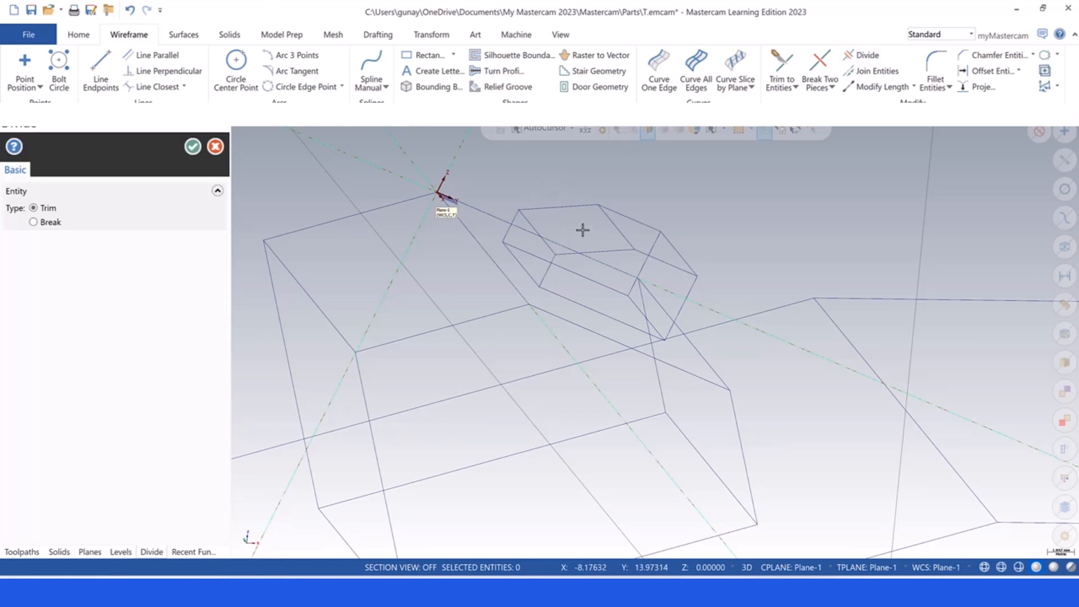
key("Escape")
Step: Create a plane from two adjacent top edges of the smallest block using orientation 6 of 8, and make it the WCS, construction and tool plane
mouse_move(580, 267)
middle_mouse_down()
mouse_move(568, 248)
mouse_move(575, 269)
middle_mouse_up()
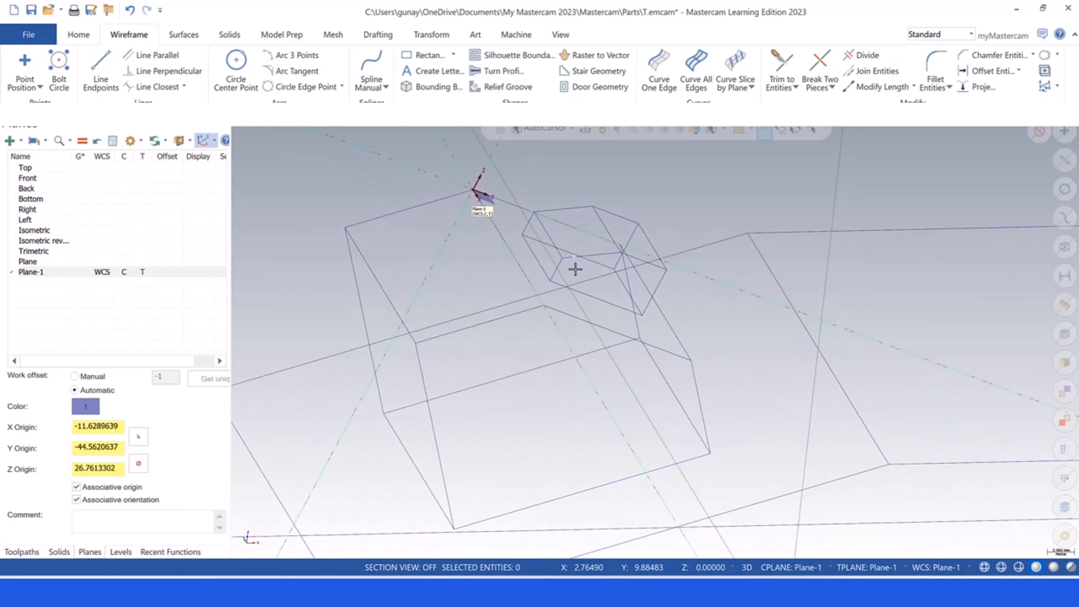
left_click(21, 142)
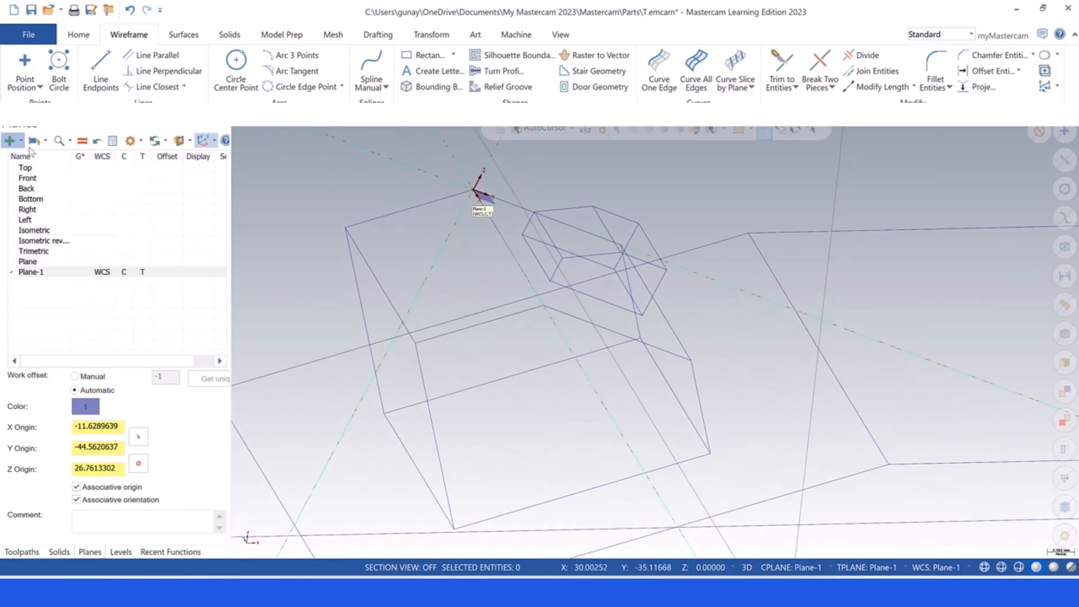
left_click(27, 153)
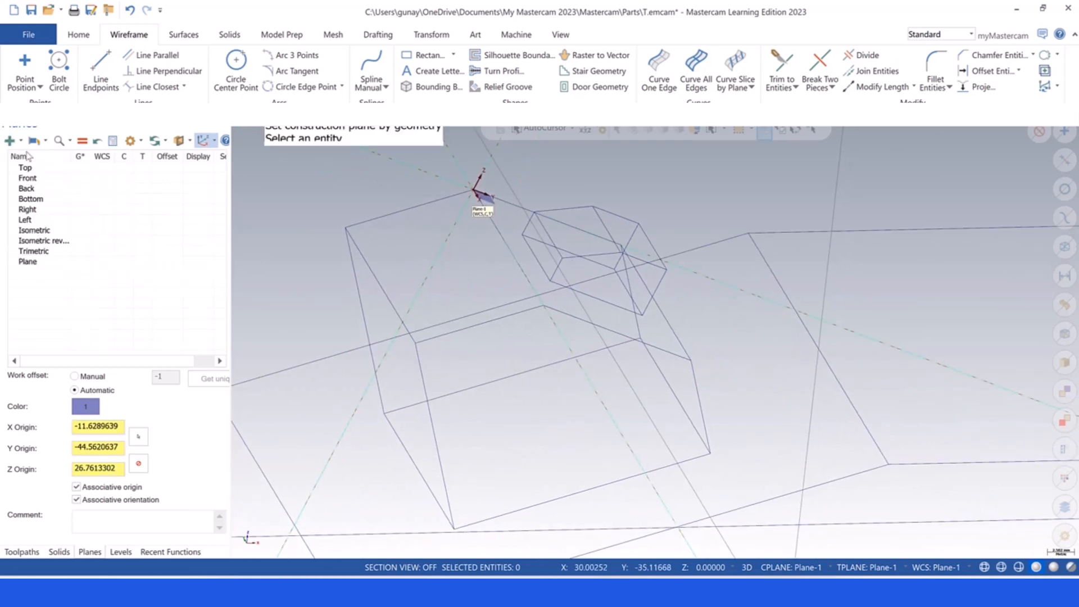
left_click(591, 221)
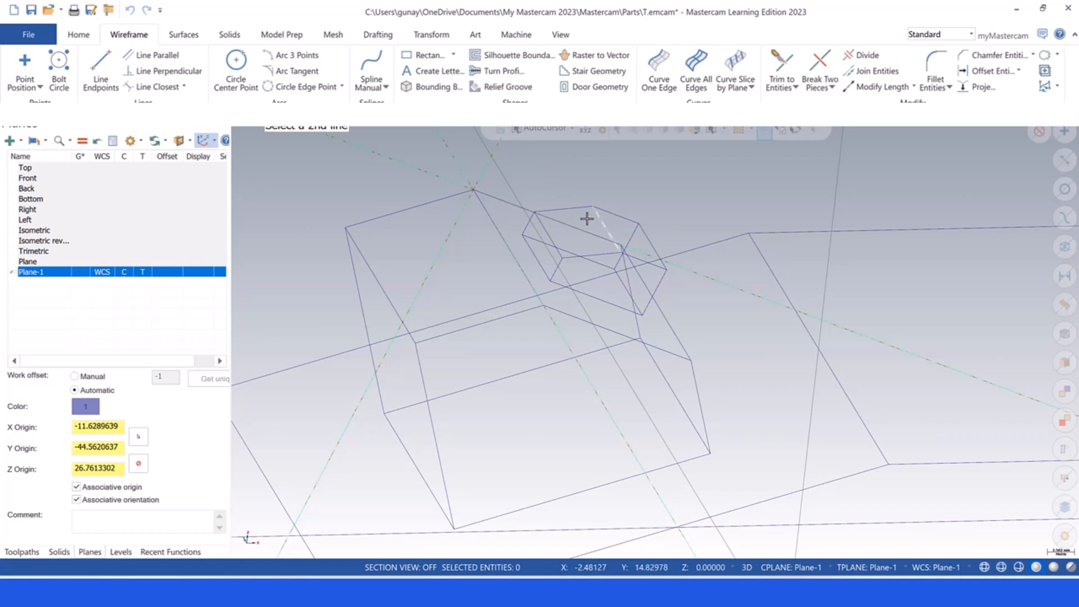
left_click(541, 211)
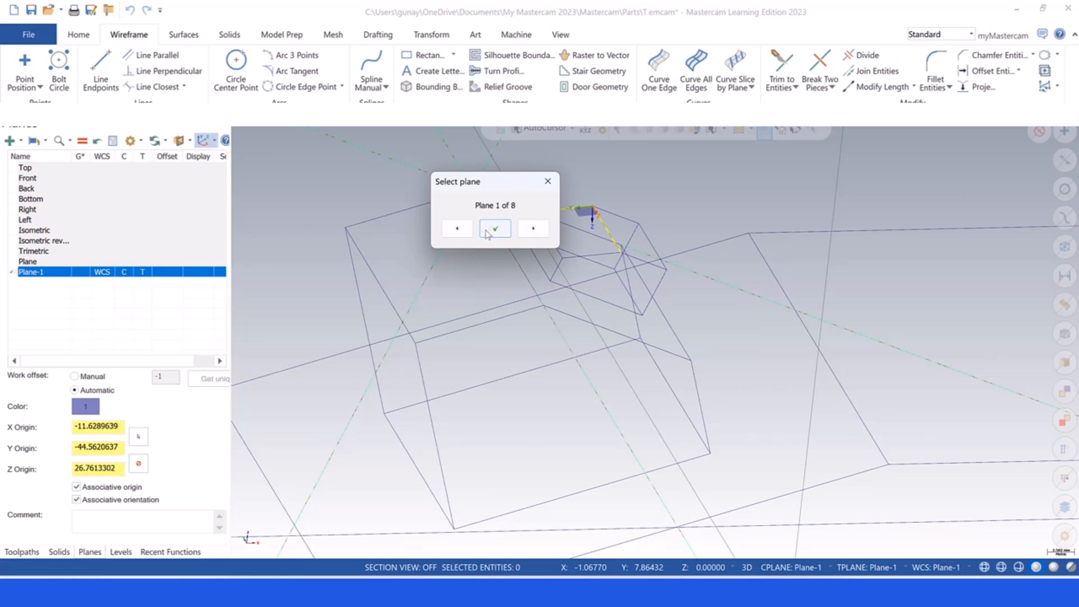
left_click(534, 232)
left_click(534, 233)
left_click(533, 232)
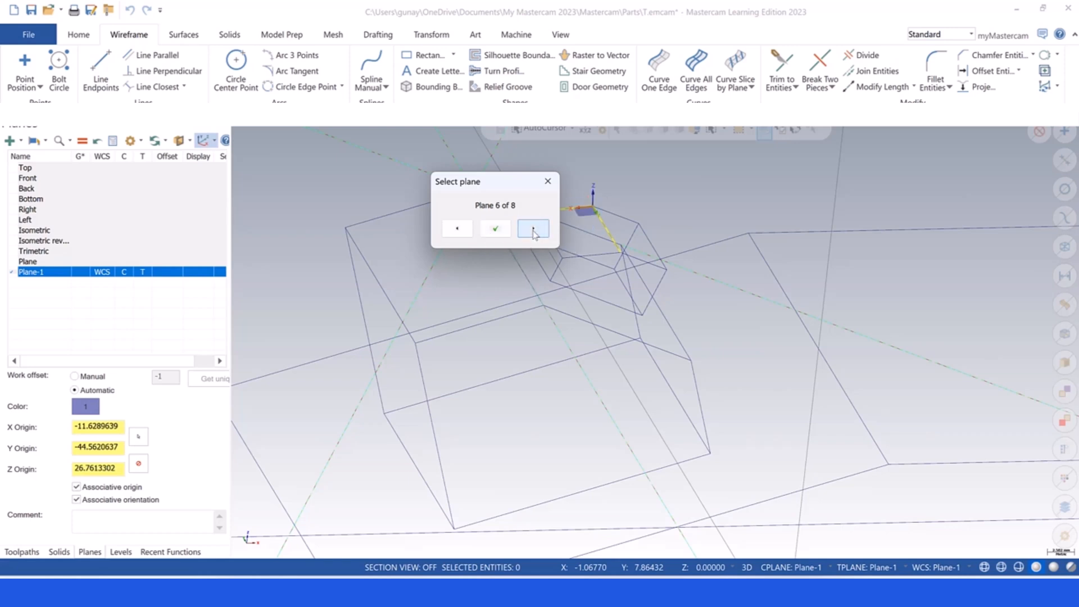
left_click(503, 232)
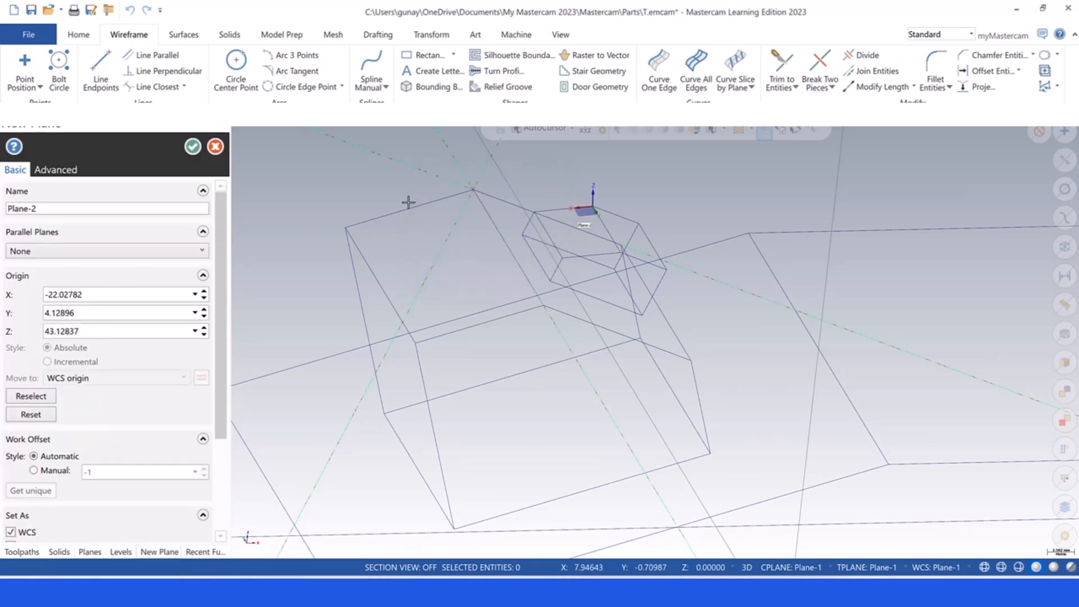
left_click(193, 146)
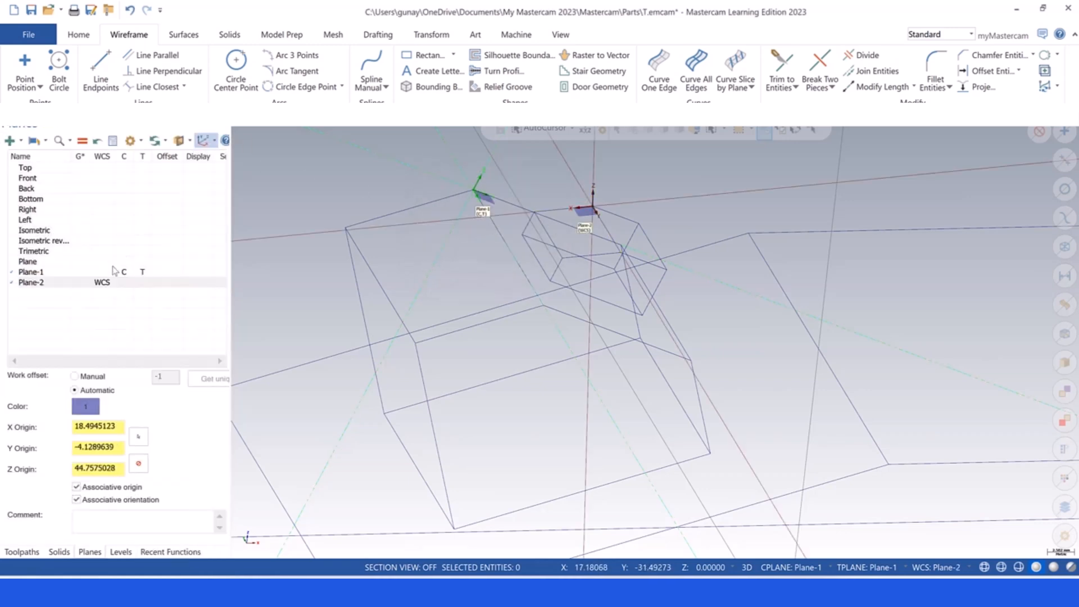
left_click(123, 285)
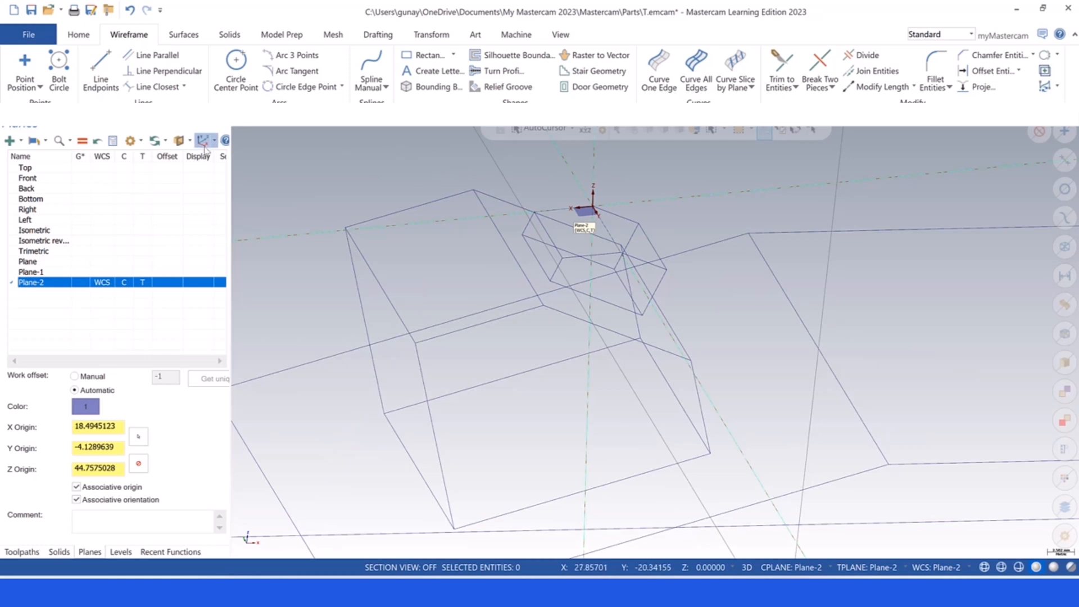
left_click(289, 200)
Step: Set the WCS, construction plane and tool plane back to Top
scroll(489, 260, "down", 4)
mouse_move(514, 307)
middle_mouse_down()
mouse_move(453, 281)
mouse_move(475, 280)
mouse_move(505, 304)
mouse_move(497, 301)
middle_mouse_up()
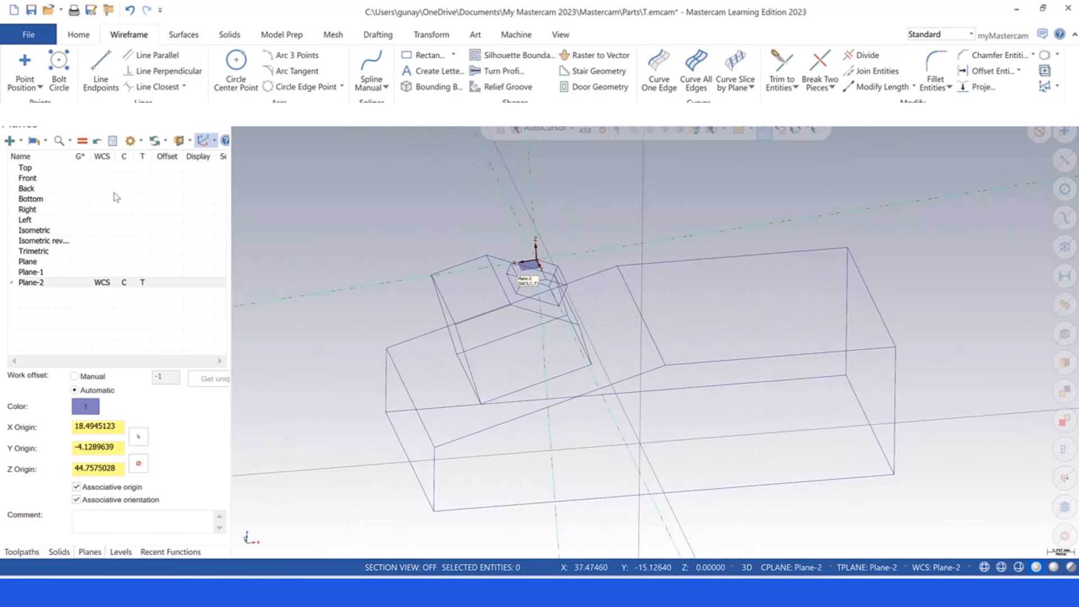
left_click(99, 169)
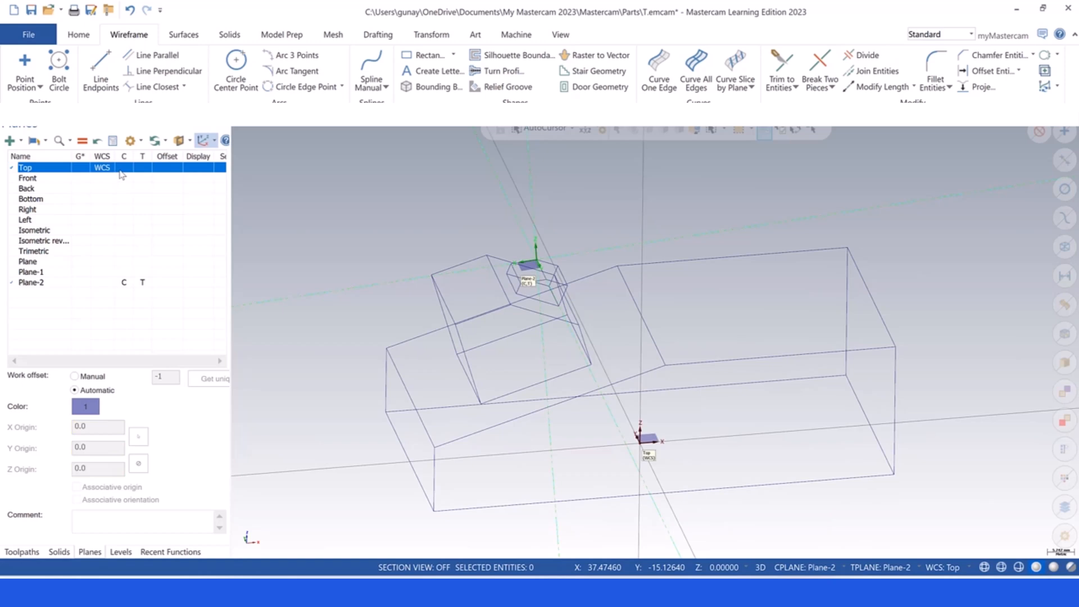
left_click(139, 169)
Step: Examine the profile of the stacked blocks in the Front view and then from an angled view
middle_click_drag(626, 373, 587, 328)
right_click(419, 195)
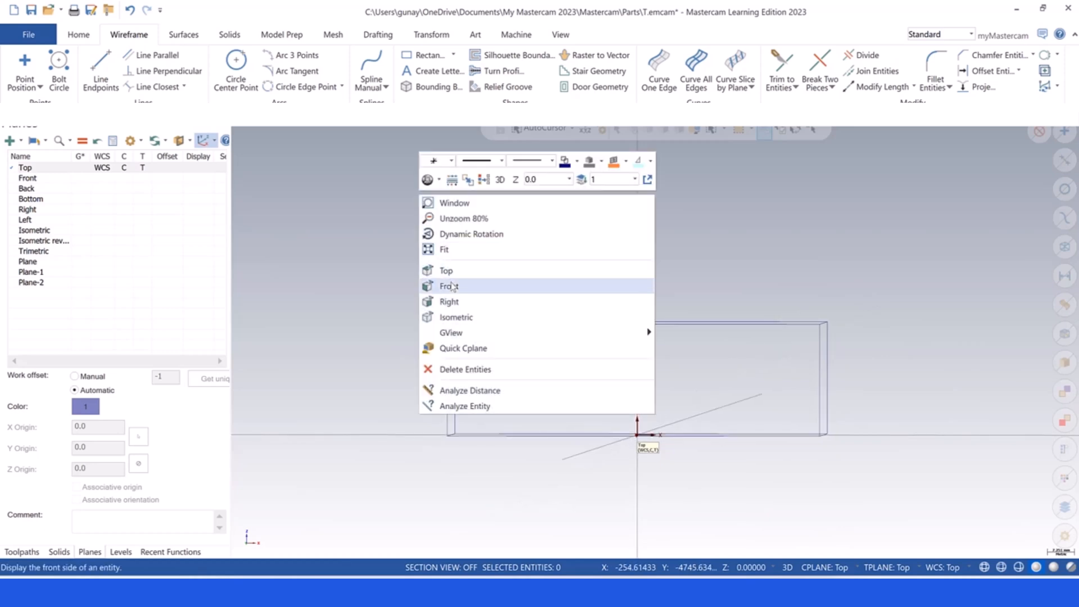
left_click(452, 287)
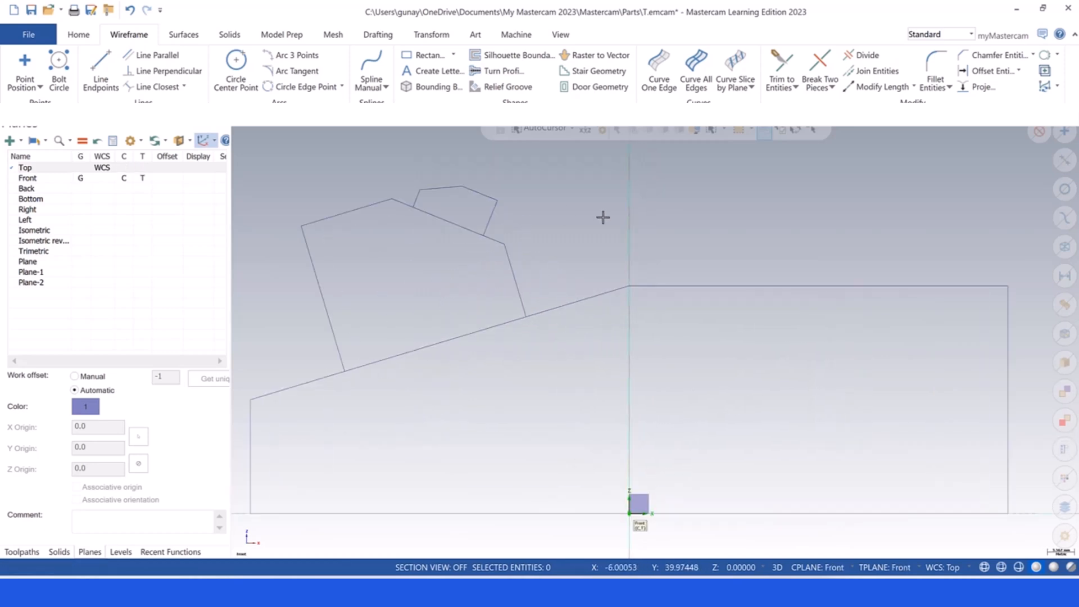
scroll(604, 311, "down", 3)
scroll(843, 268, "down", 1)
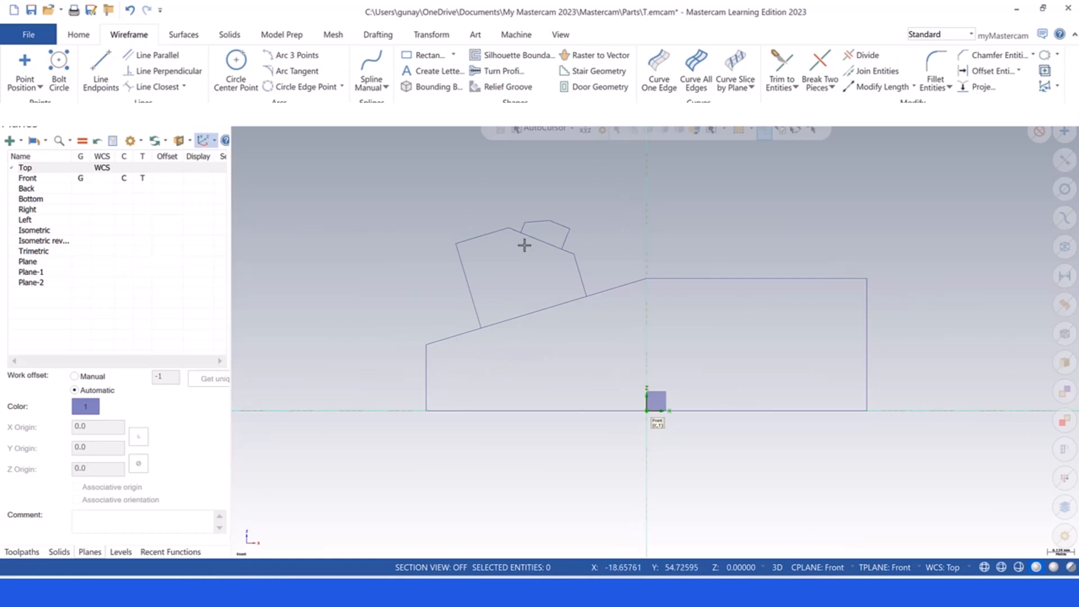
middle_click_drag(342, 221, 433, 306)
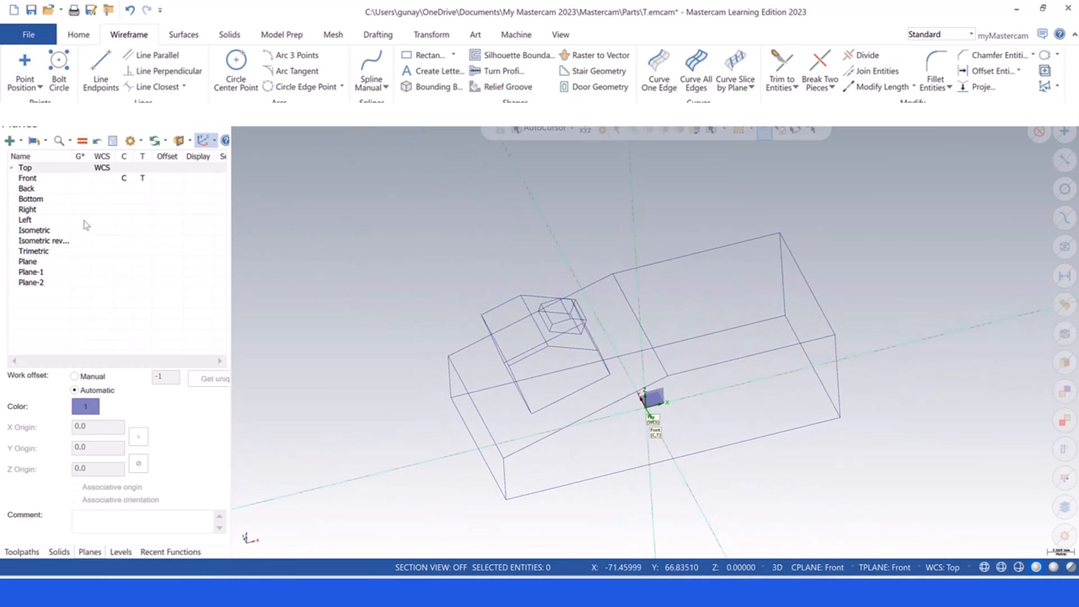
Step: Switch the construction and tool planes from Front to Top
left_click(20, 141)
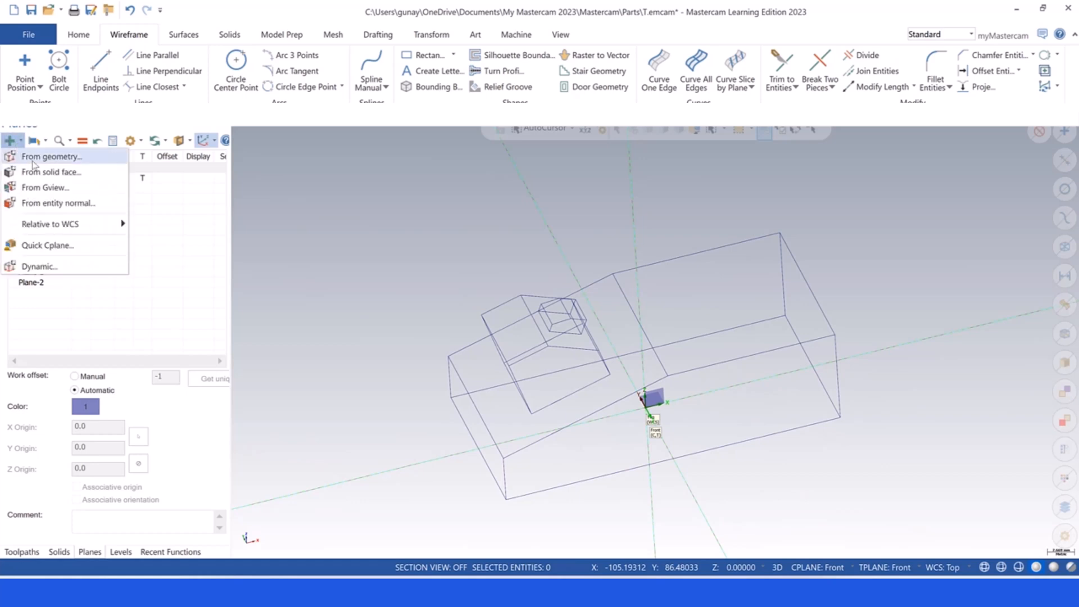
left_click(513, 272)
mouse_move(513, 272)
middle_mouse_down()
mouse_move(503, 264)
mouse_move(518, 252)
mouse_move(515, 260)
middle_mouse_up()
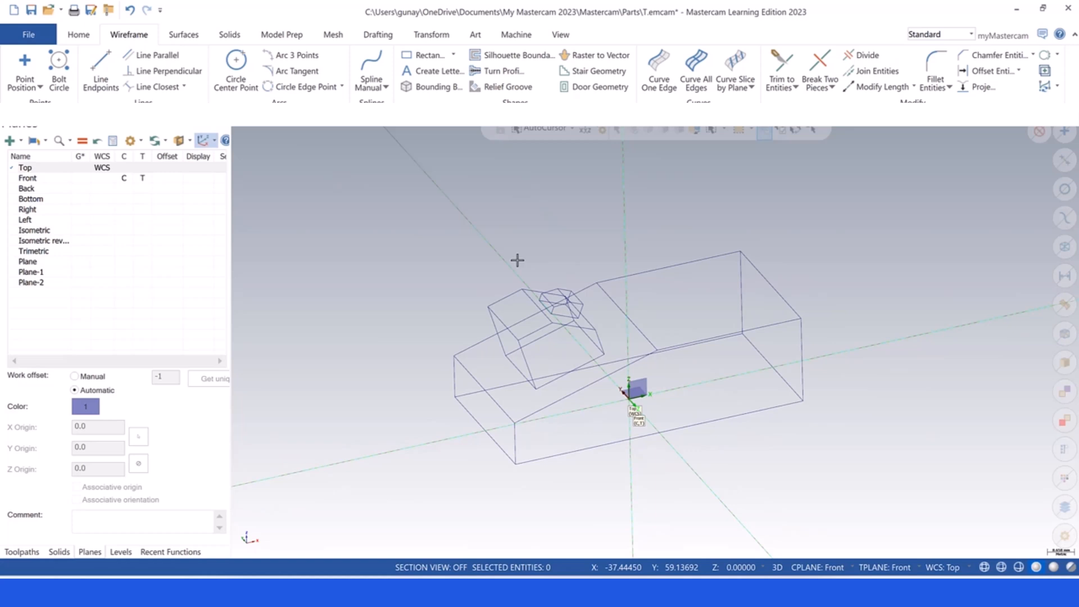
left_click(140, 168)
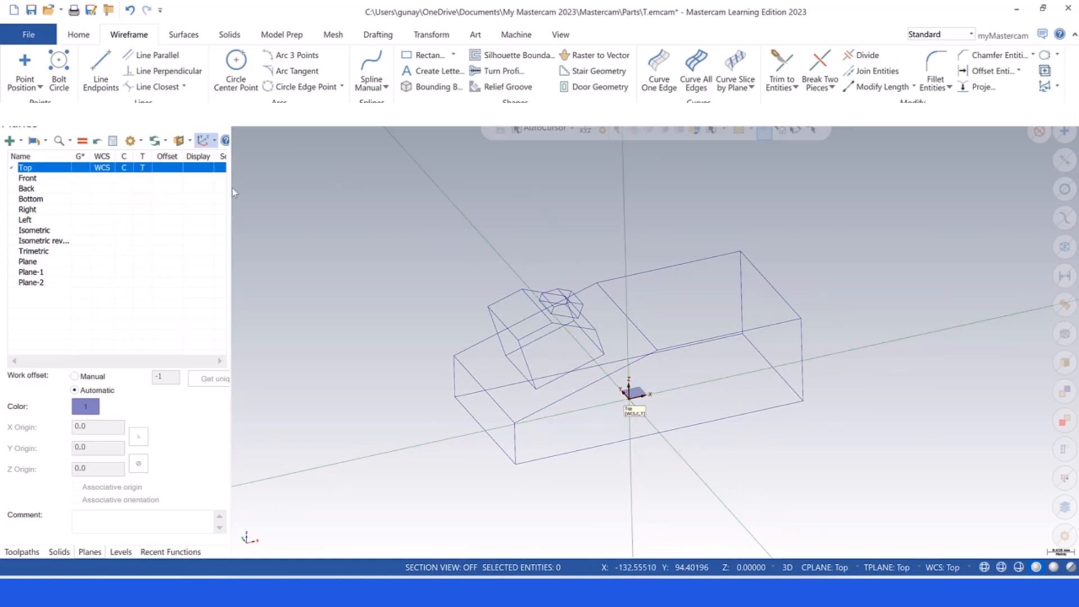
middle_click_drag(638, 264, 561, 303)
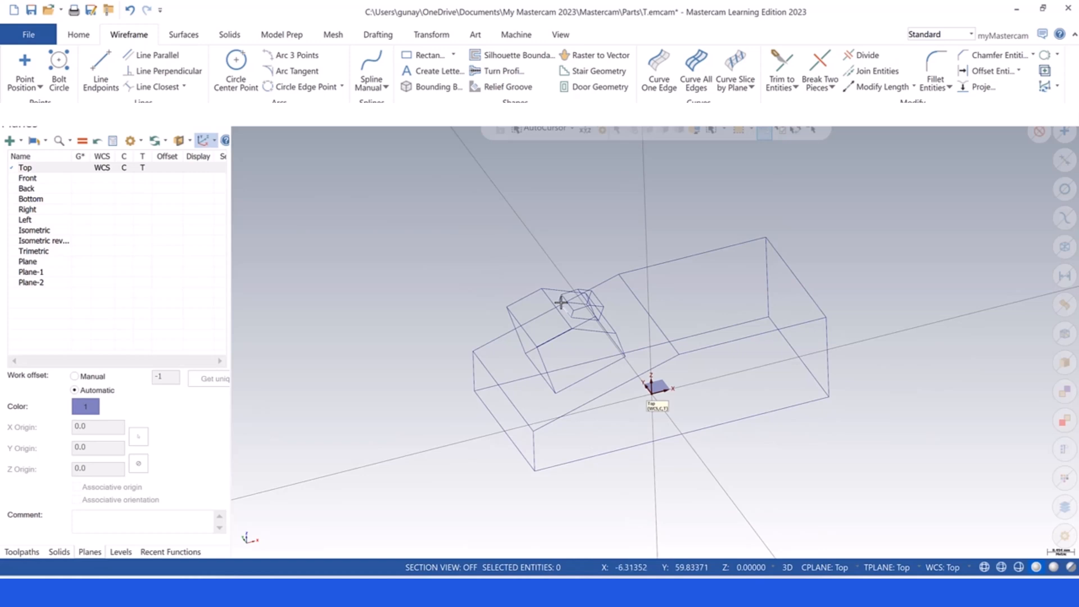
middle_click_drag(567, 298, 725, 297)
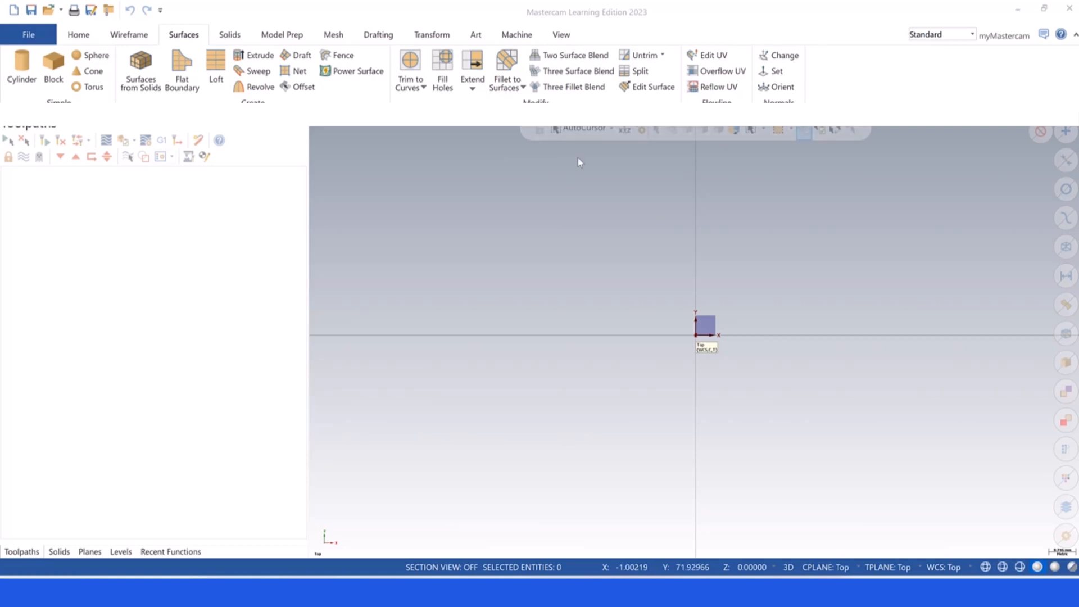
Step: Draw a rectangular shape 100 wide and 50 high, centred on the origin in the empty part file
scroll(619, 294, "down", 2)
scroll(752, 316, "up", 4)
scroll(575, 321, "up", 1)
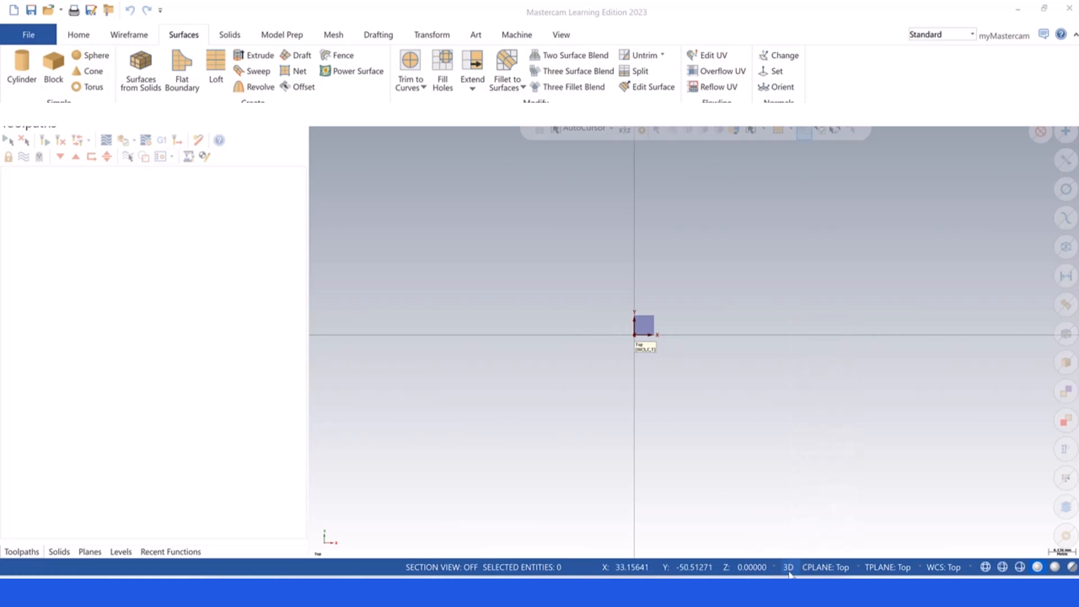
left_click(129, 35)
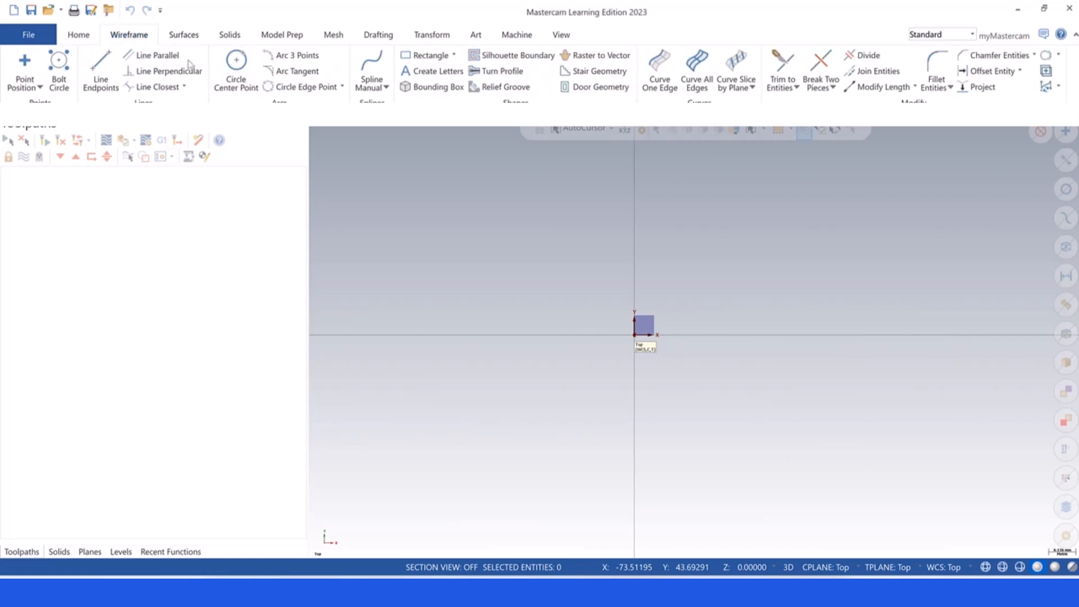
left_click(453, 55)
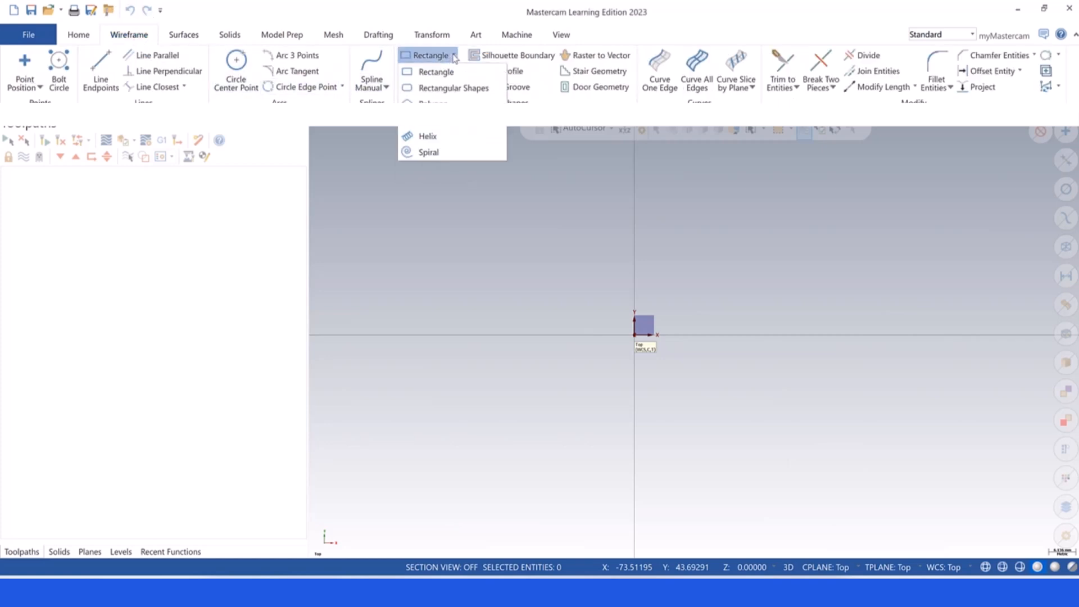
left_click(455, 89)
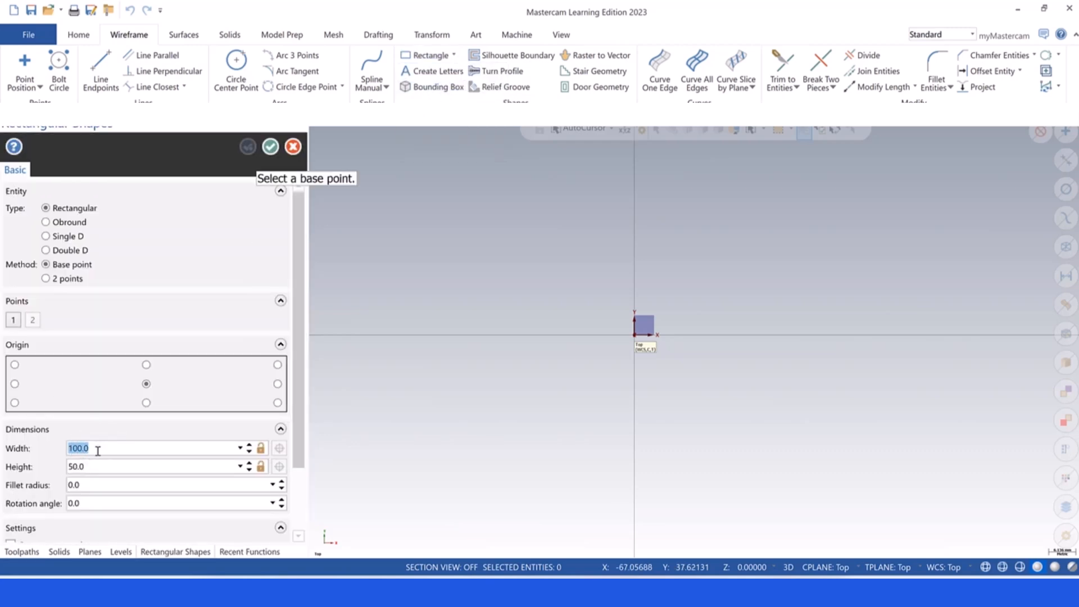
key("Tab")
left_click(634, 335)
scroll(577, 292, "down", 3)
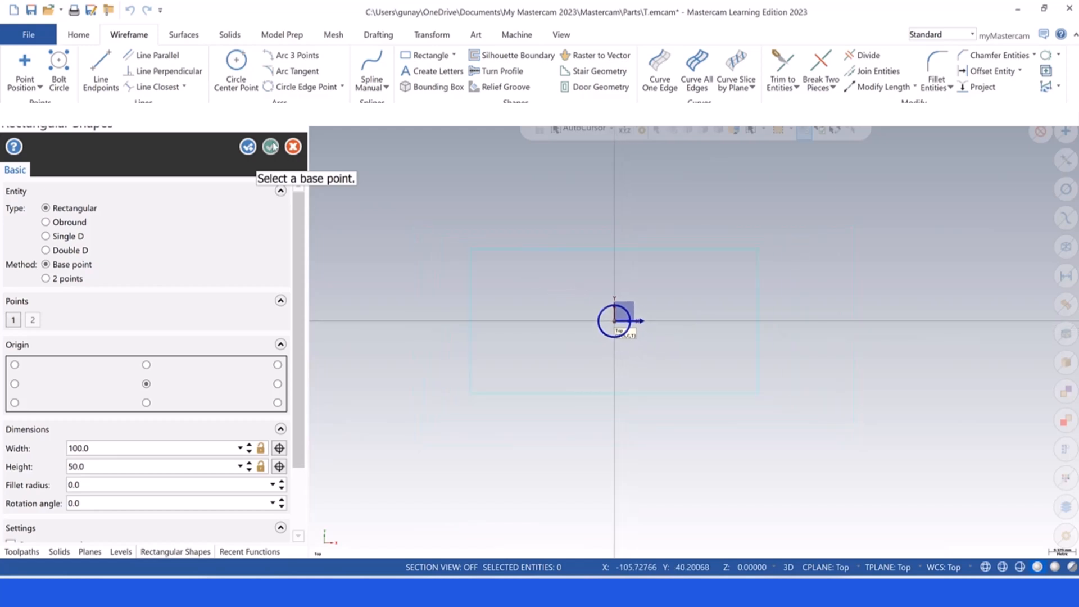
left_click(271, 146)
middle_click_drag(489, 342, 529, 279)
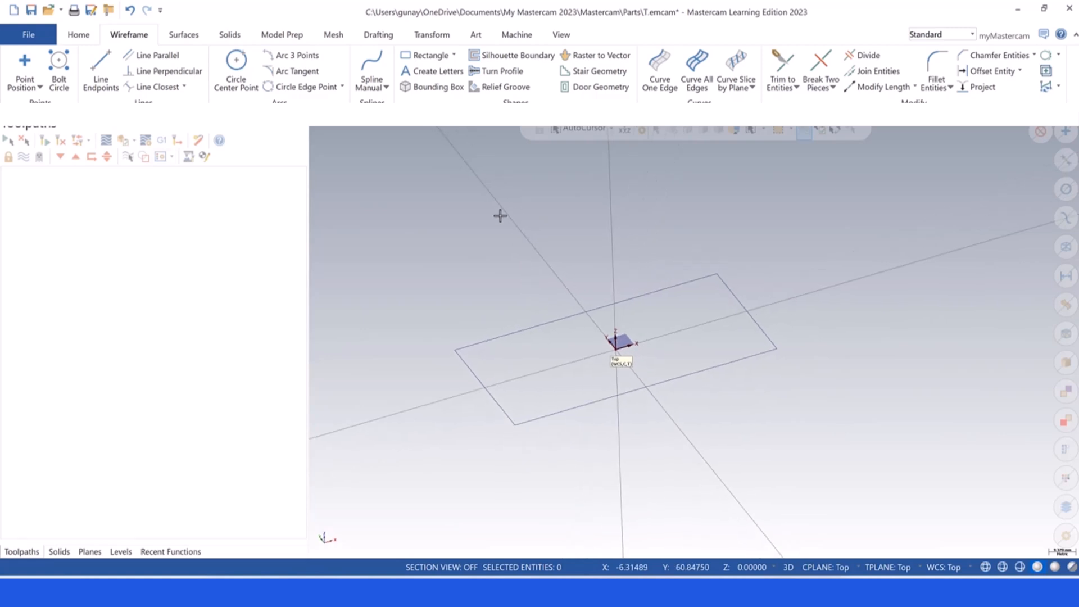
Step: Translate the whole rectangle 50 in Z with the Join method to form a wireframe box
left_click(432, 35)
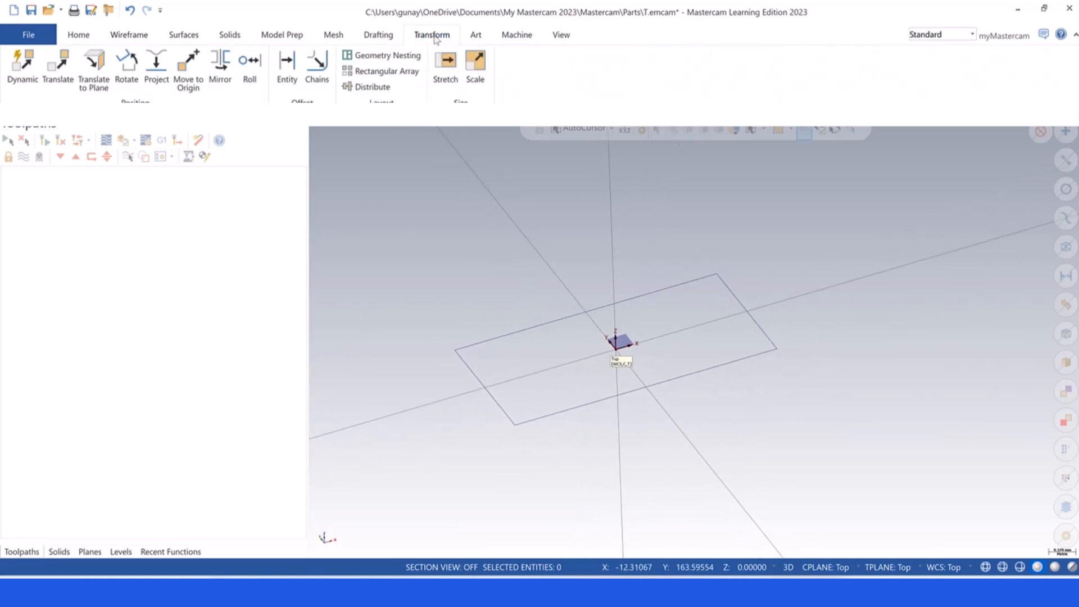
left_click(59, 67)
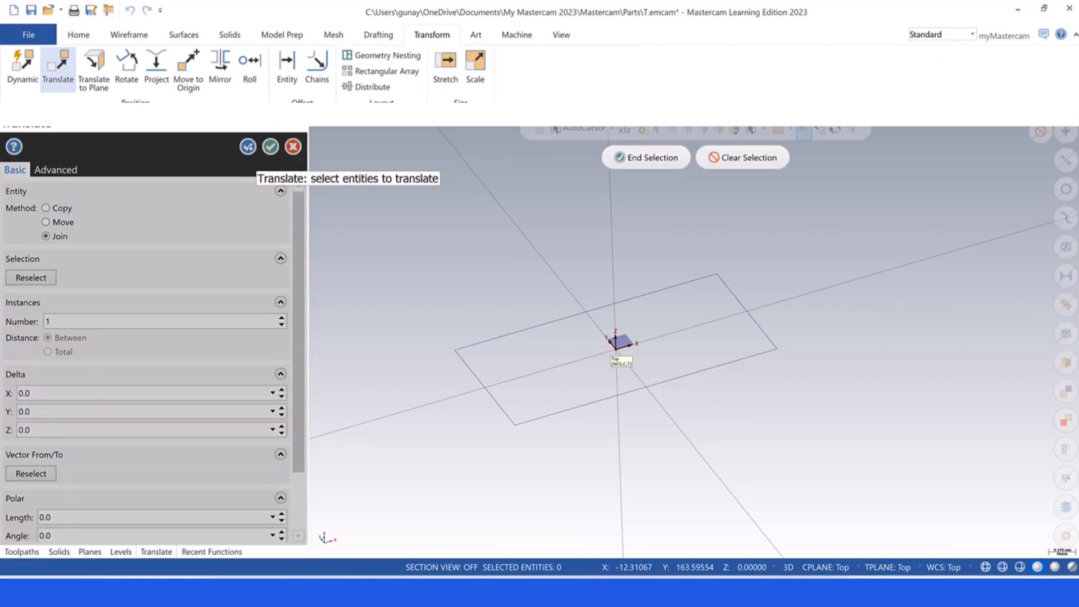
left_click_drag(420, 229, 874, 506)
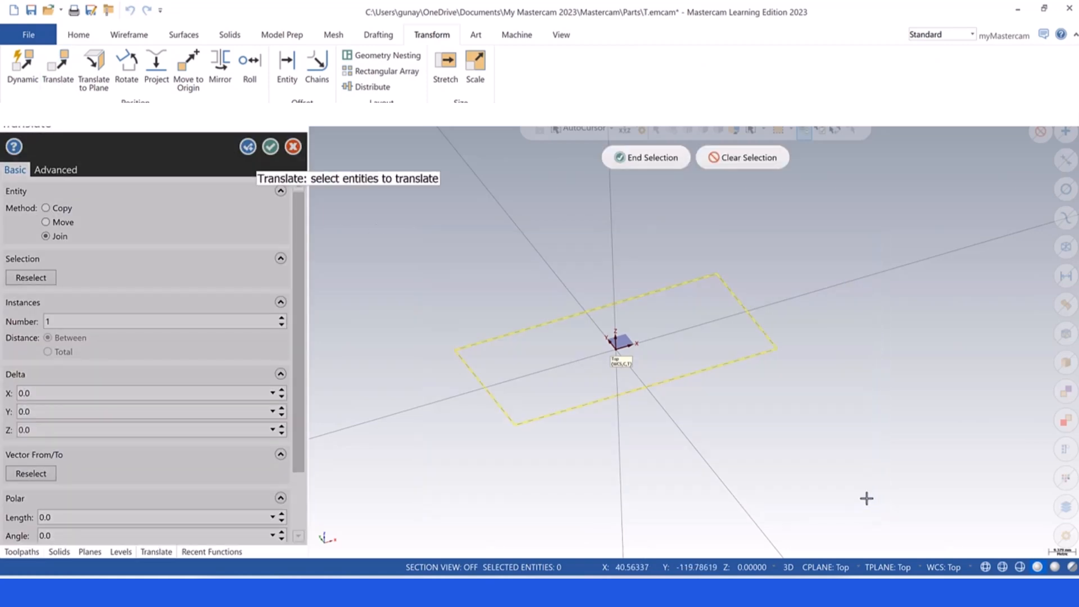
key("Return")
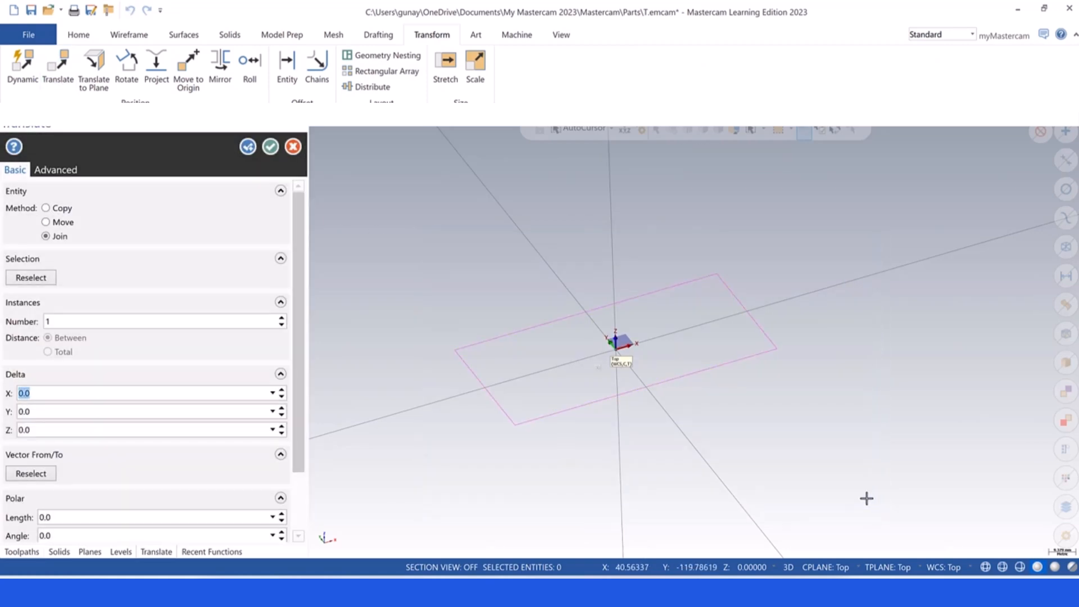
left_click(32, 428)
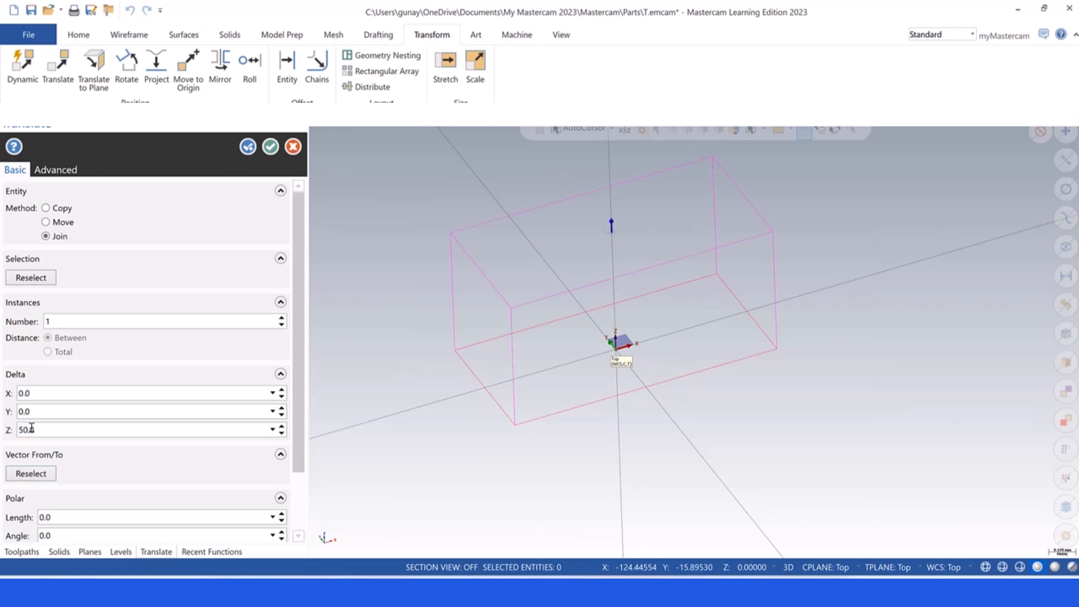
left_click(48, 236)
left_click(271, 147)
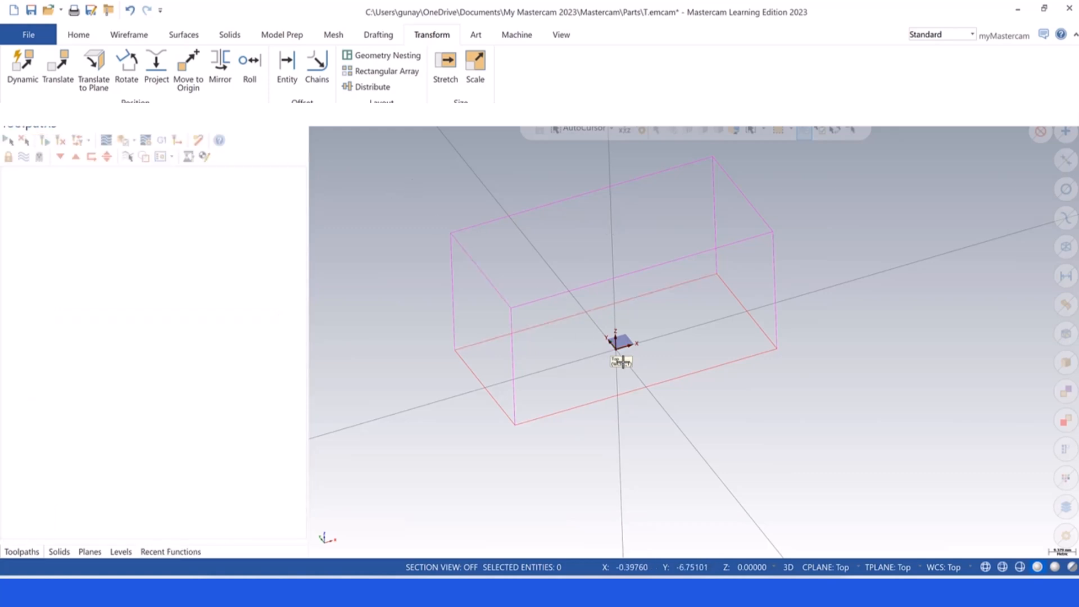
Step: Clear the transform result colors from the wireframe box
right_click(433, 196)
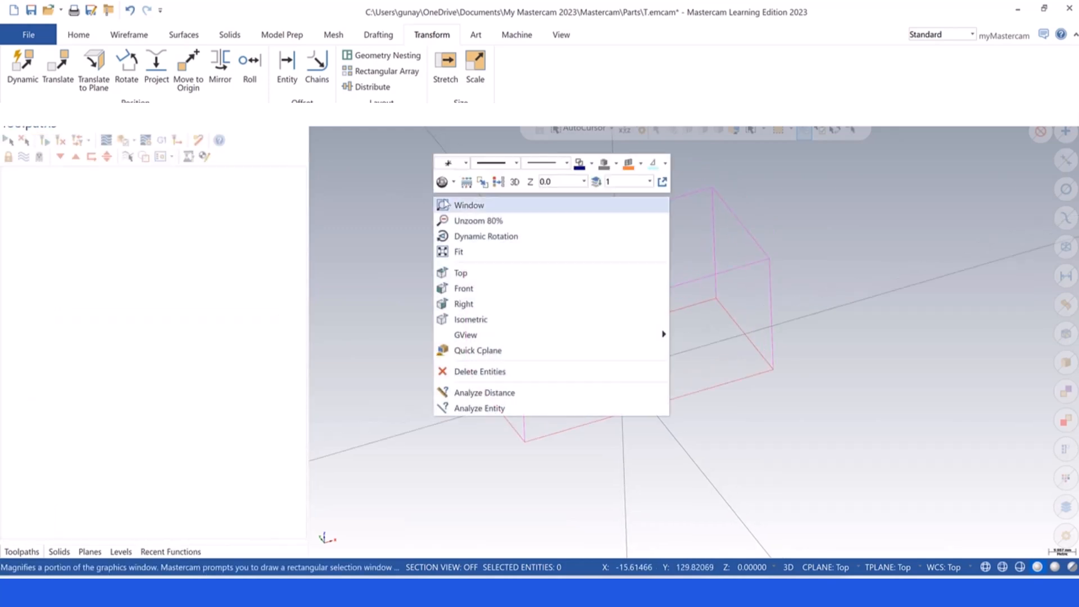
left_click(498, 182)
scroll(563, 250, "up", 3)
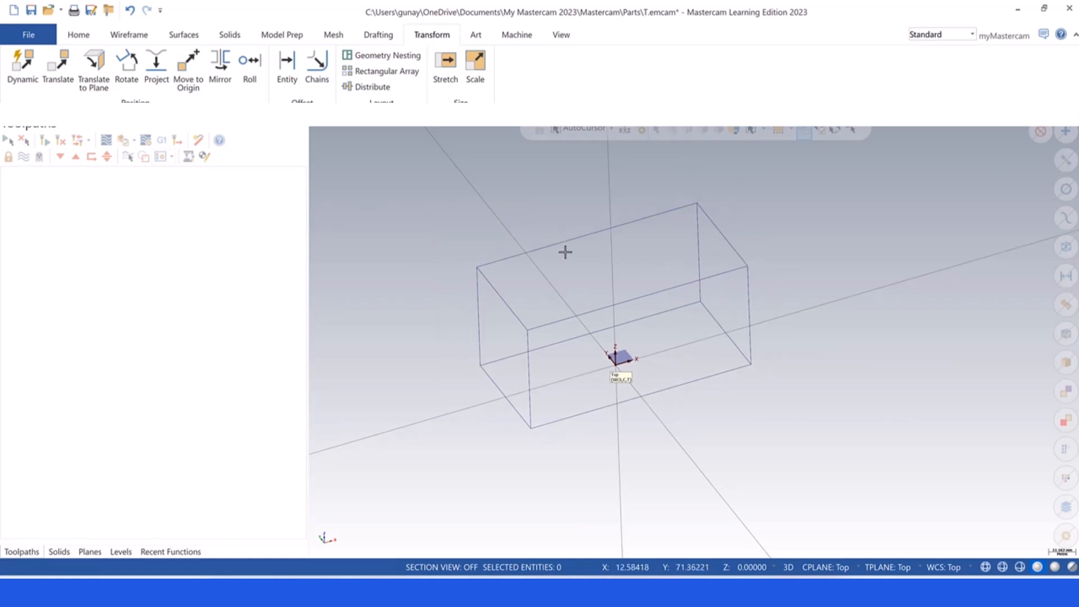
left_click(792, 568)
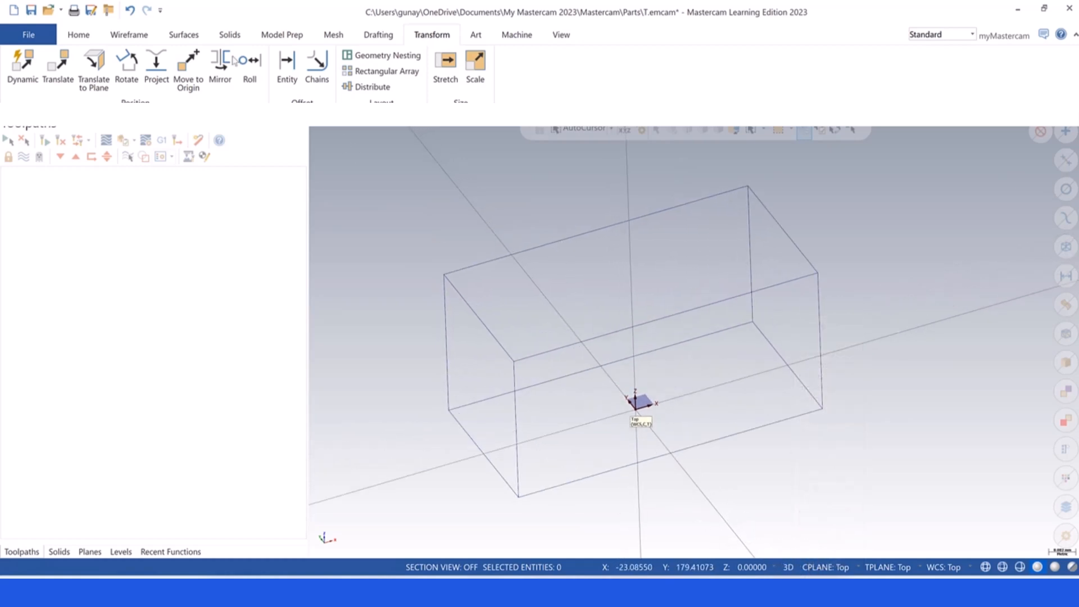
Step: Draw three endpoint lines joining the midpoints of the three box edges that meet at the top front-left corner
left_click(127, 37)
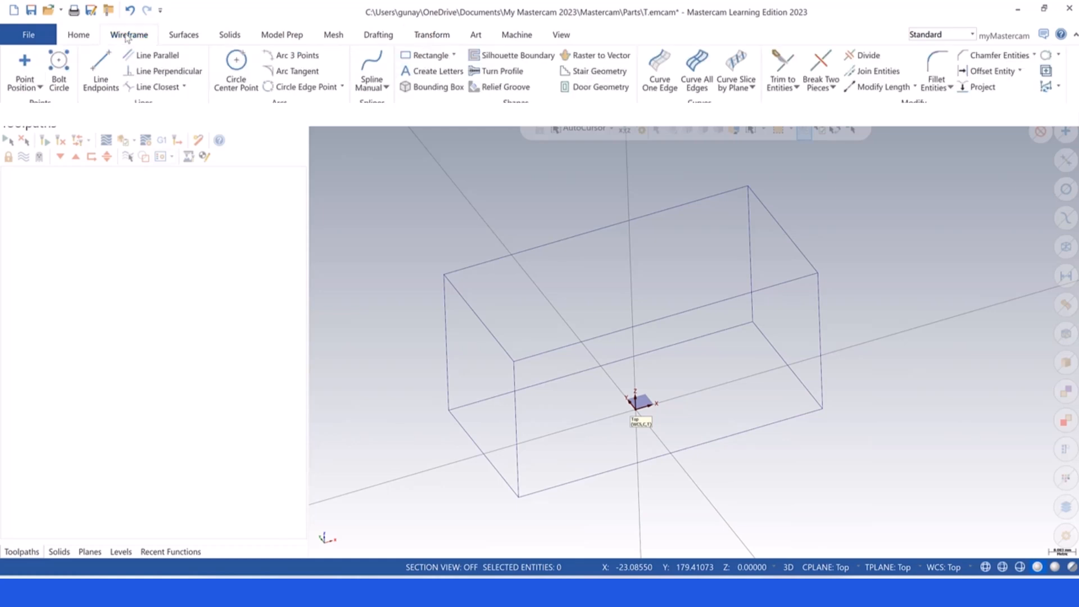
left_click(102, 69)
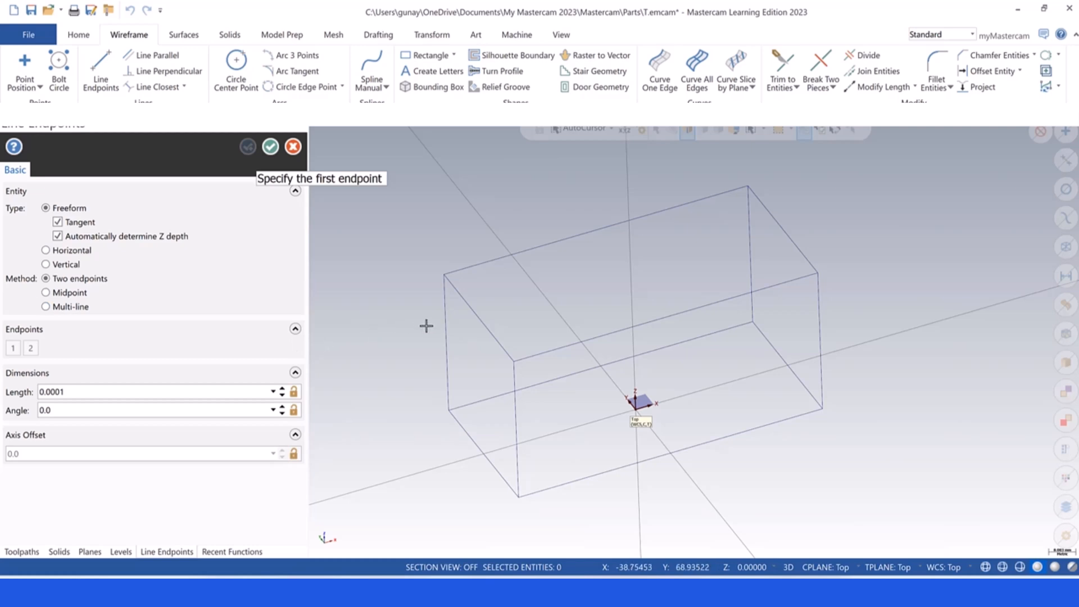
left_click(478, 317)
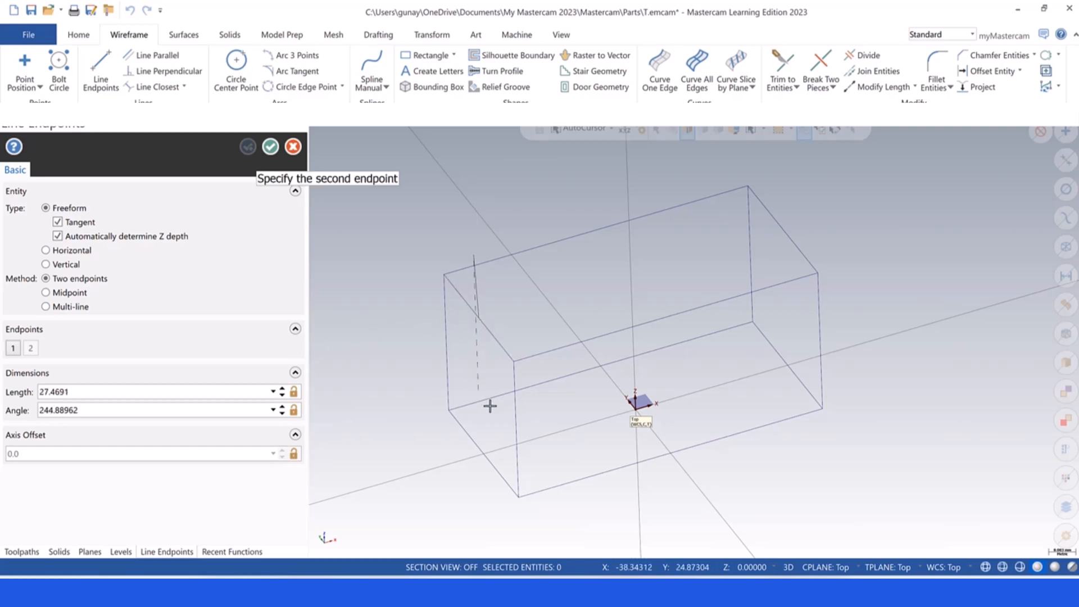
left_click(516, 428)
left_click(480, 317)
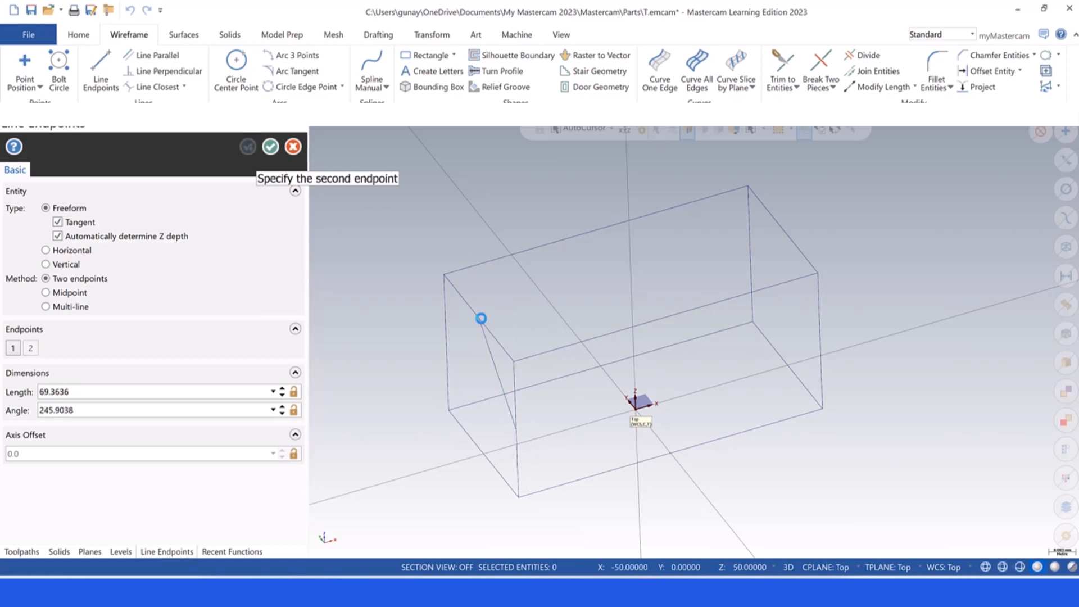
left_click(672, 325)
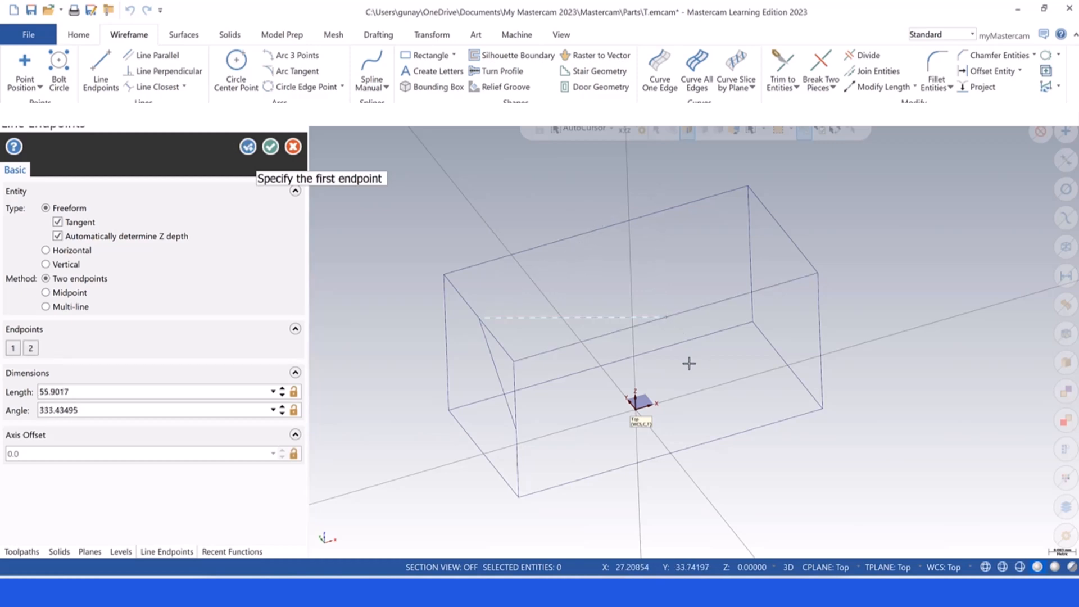
mouse_move(561, 399)
middle_mouse_down()
mouse_move(578, 382)
mouse_move(563, 411)
middle_mouse_up()
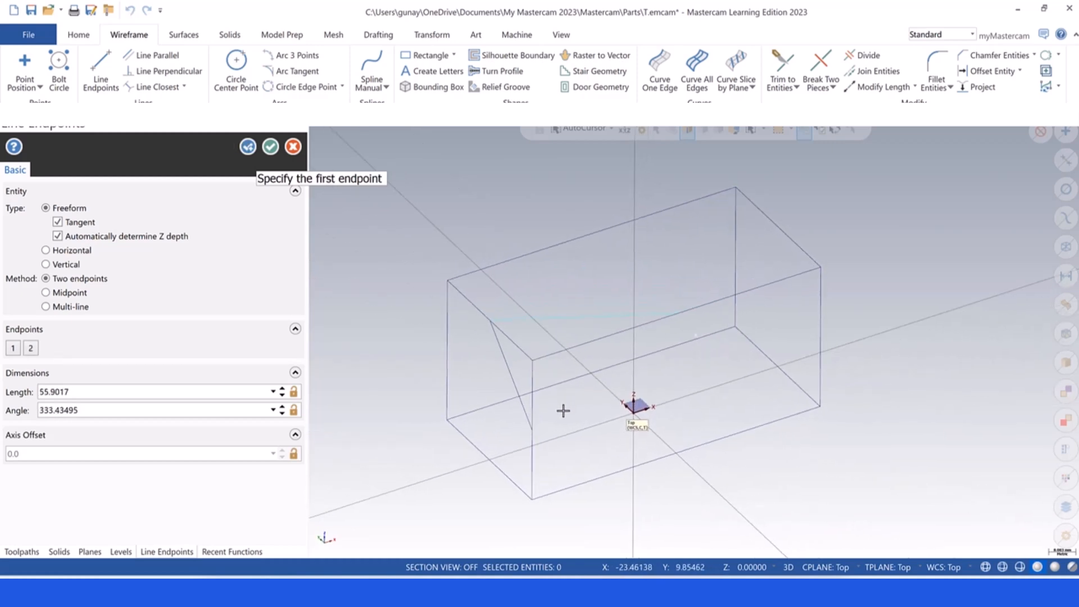
scroll(565, 383, "up", 2)
left_click(520, 447)
left_click(717, 291)
key("Escape")
scroll(607, 235, "down", 3)
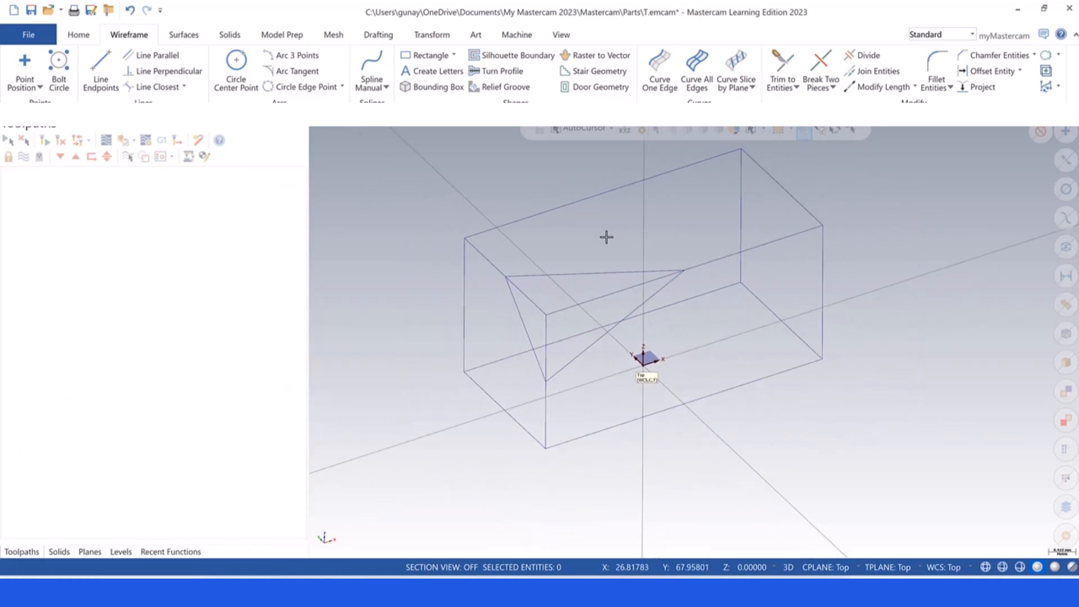
Step: Trim away the three half-edges at the top front-left corner, outside the triangle, using Divide in Trim mode
scroll(606, 236, "up", 2)
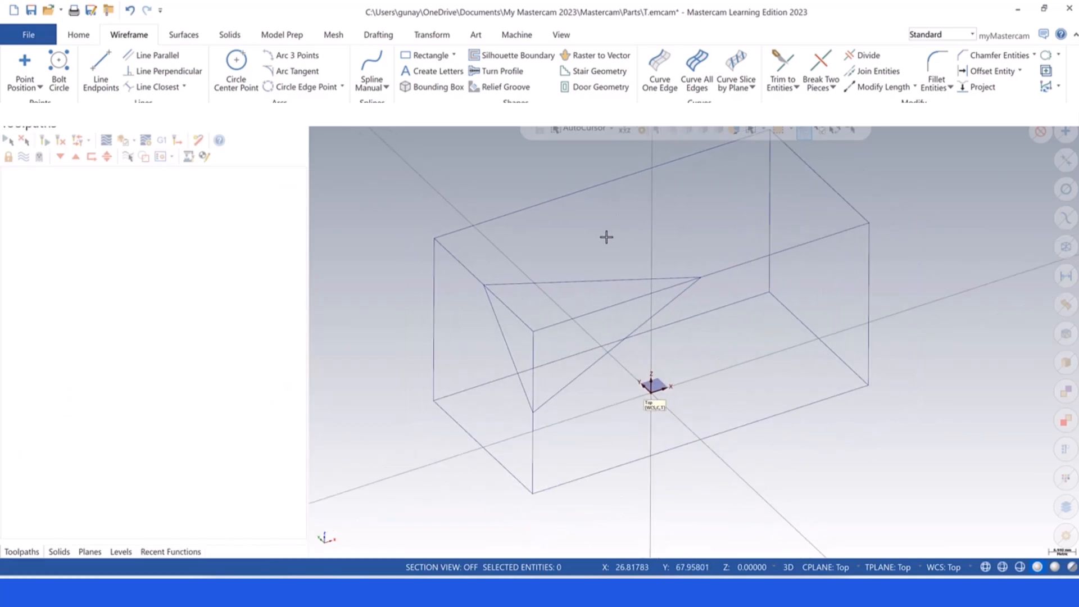
left_click(857, 56)
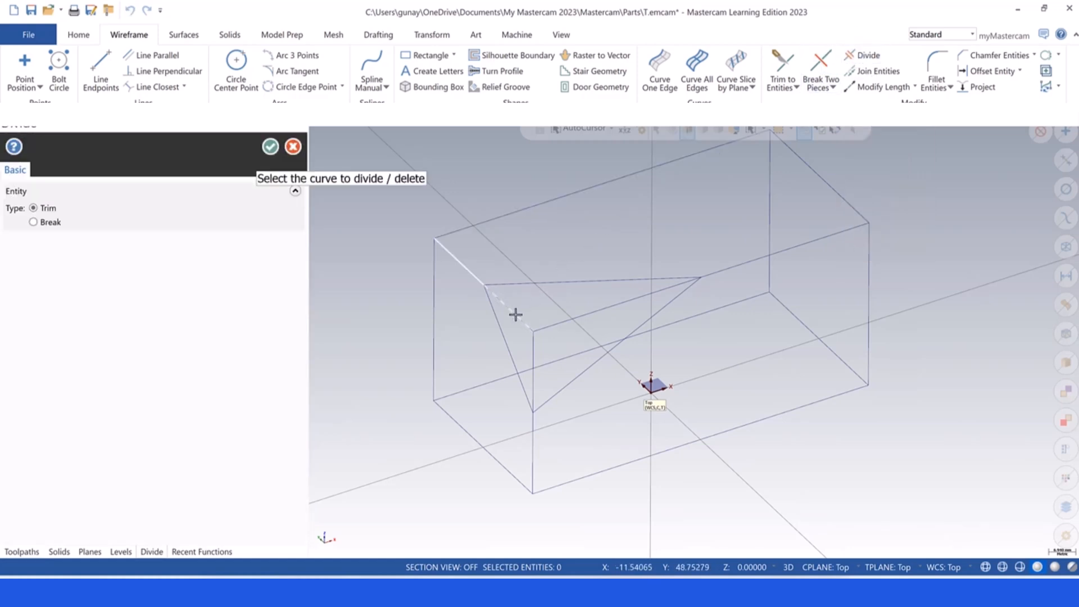
left_click(545, 326)
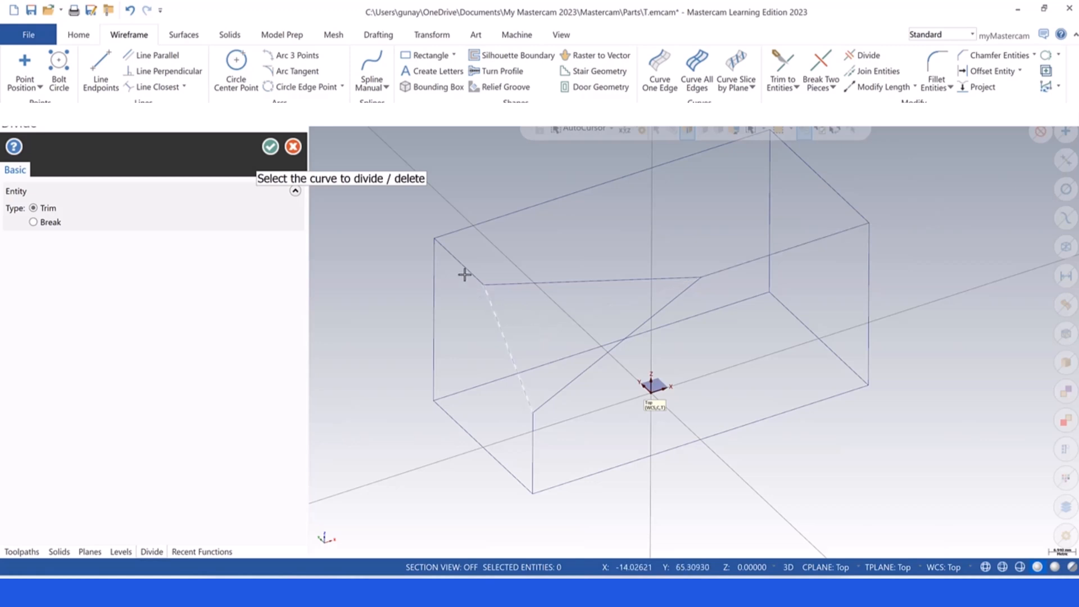
key("Escape")
Step: Create a Net surface from the triangle's three lines as single chains, plus a point chain at the left edge's midpoint
middle_click_drag(419, 236, 540, 168)
scroll(541, 169, "up", 1)
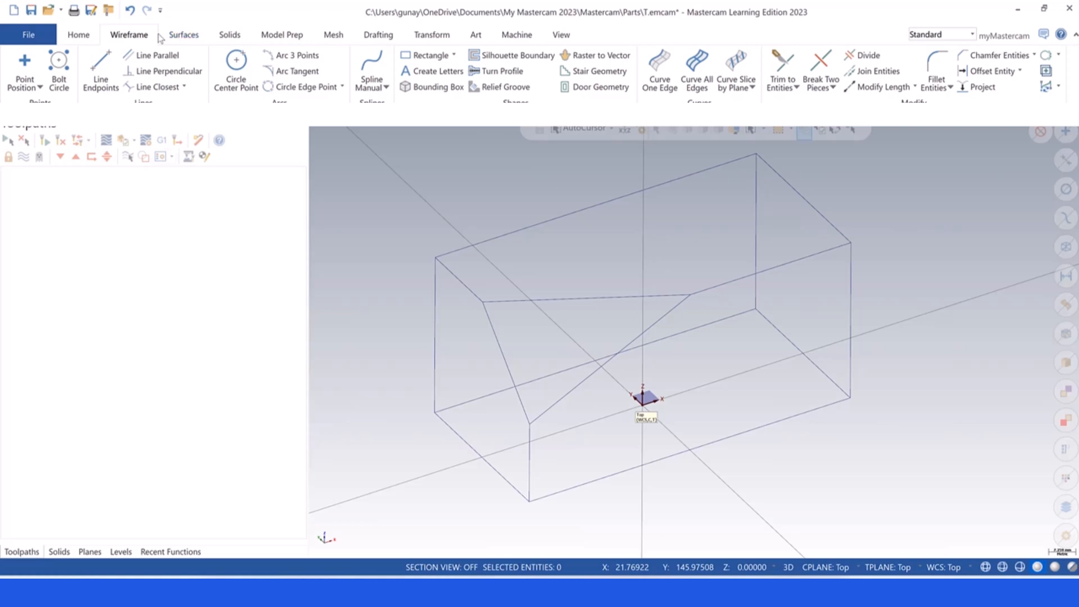
left_click(174, 39)
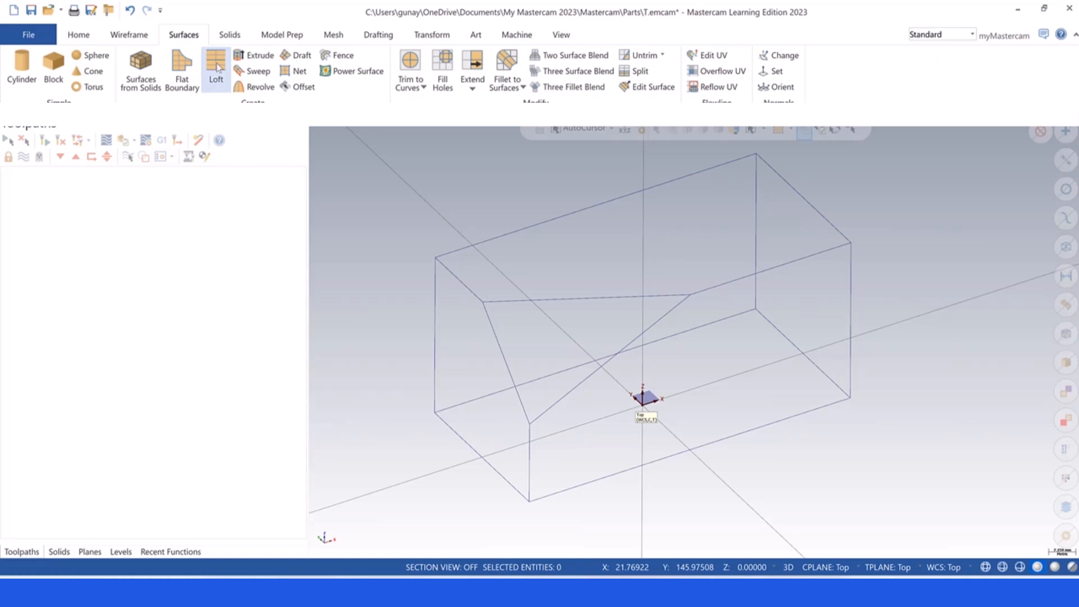
left_click(296, 73)
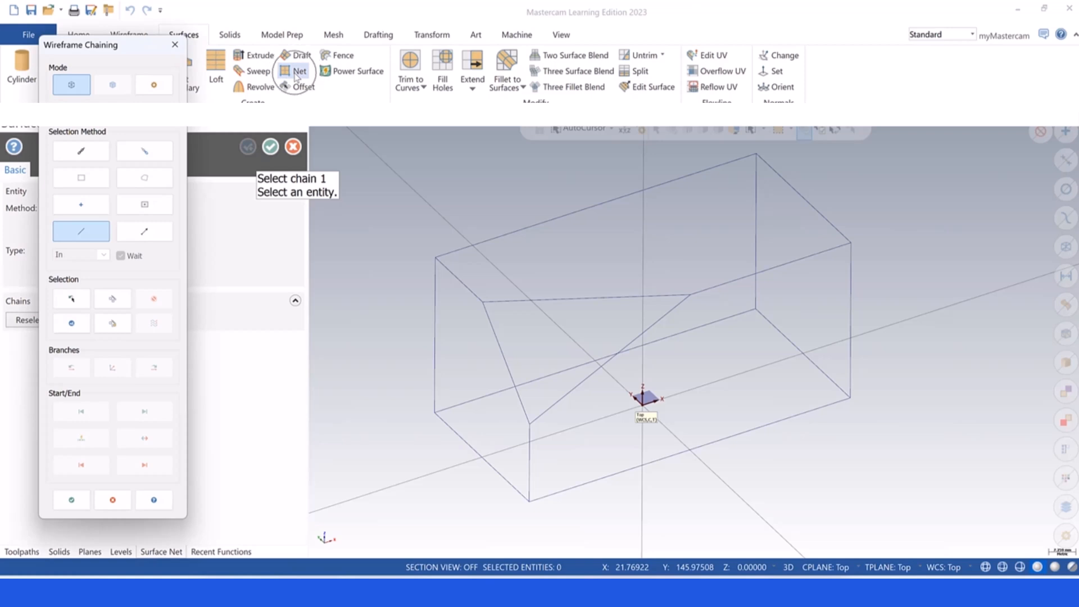
left_click(70, 231)
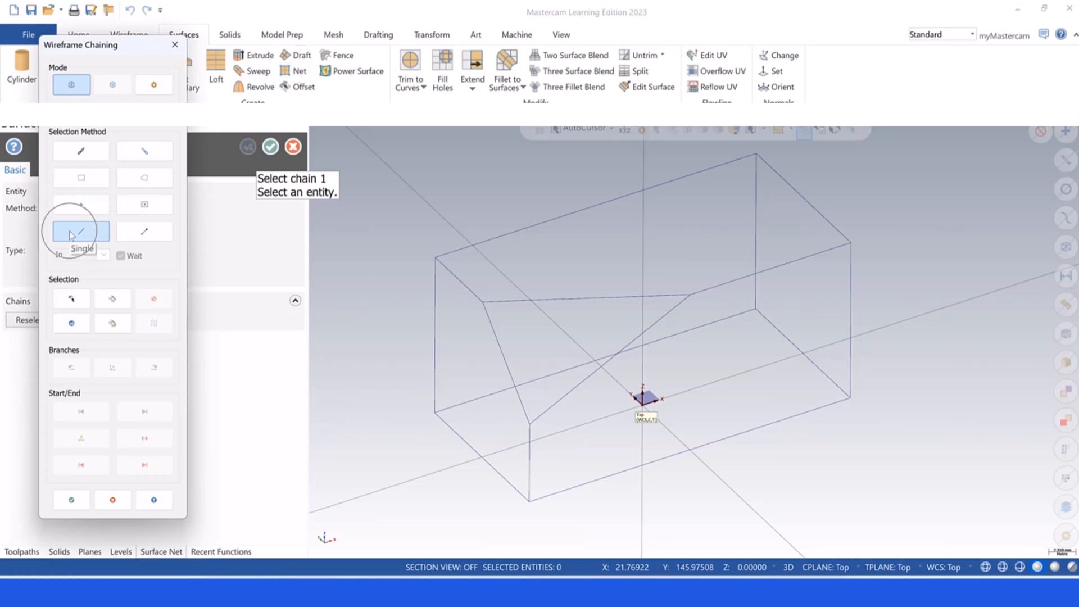
left_click(69, 231)
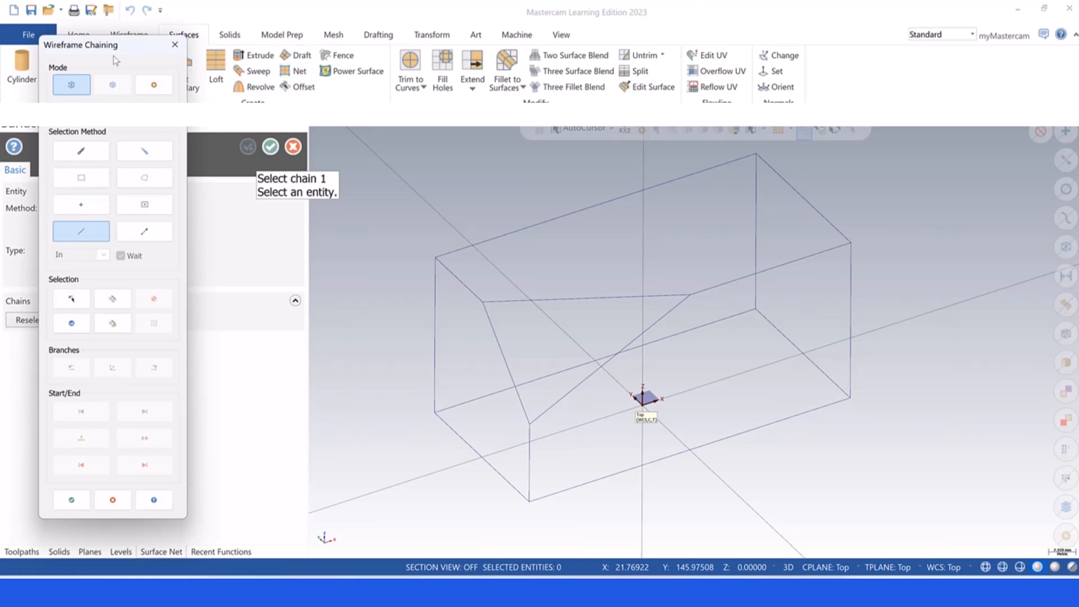
left_click(83, 231)
left_click(489, 322)
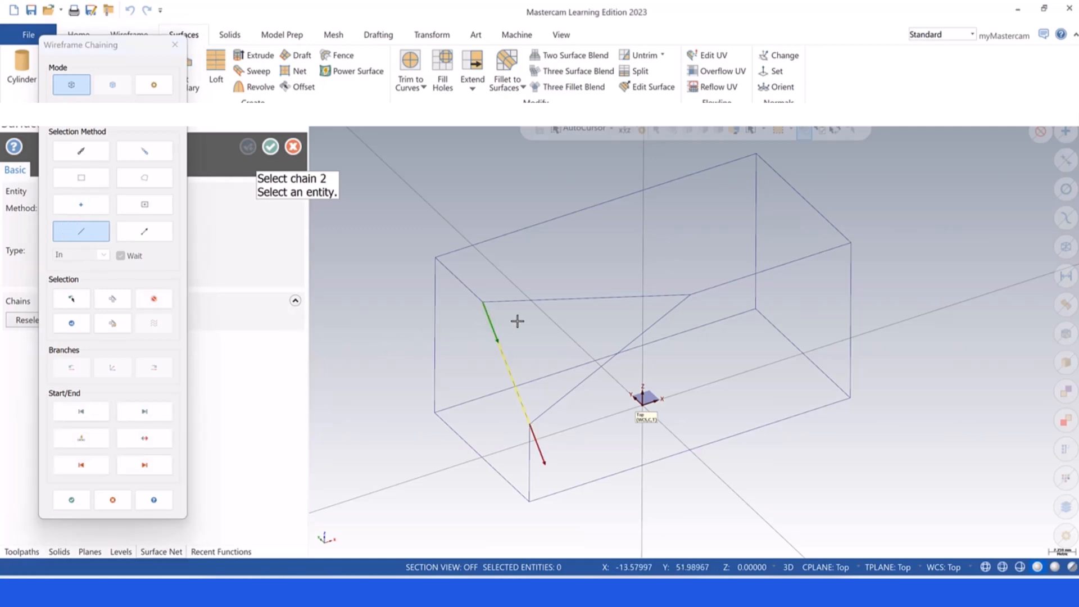
left_click(519, 302)
left_click(665, 313)
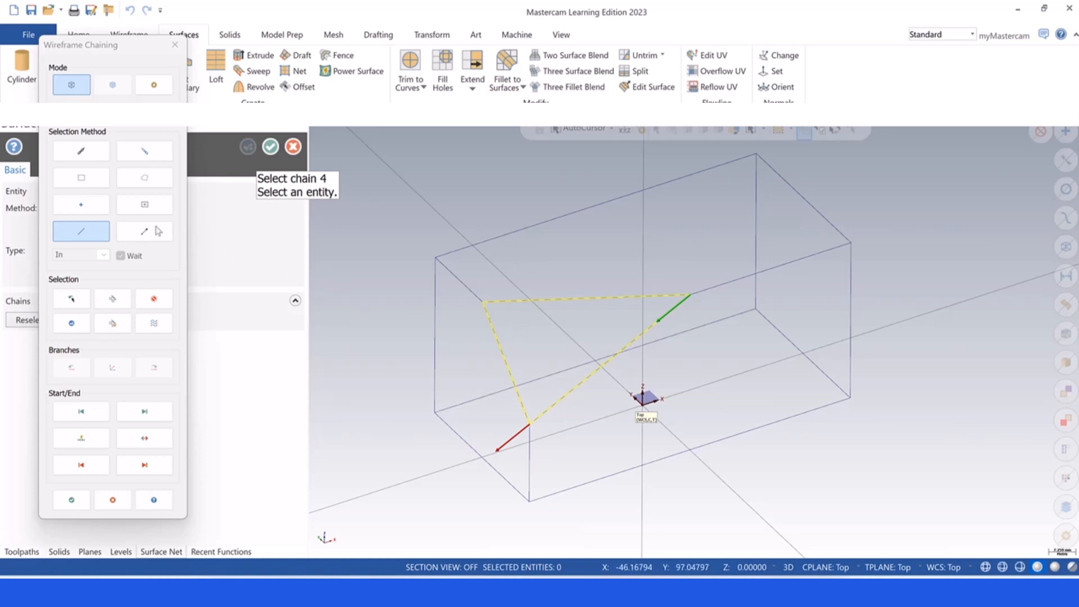
left_click(86, 209)
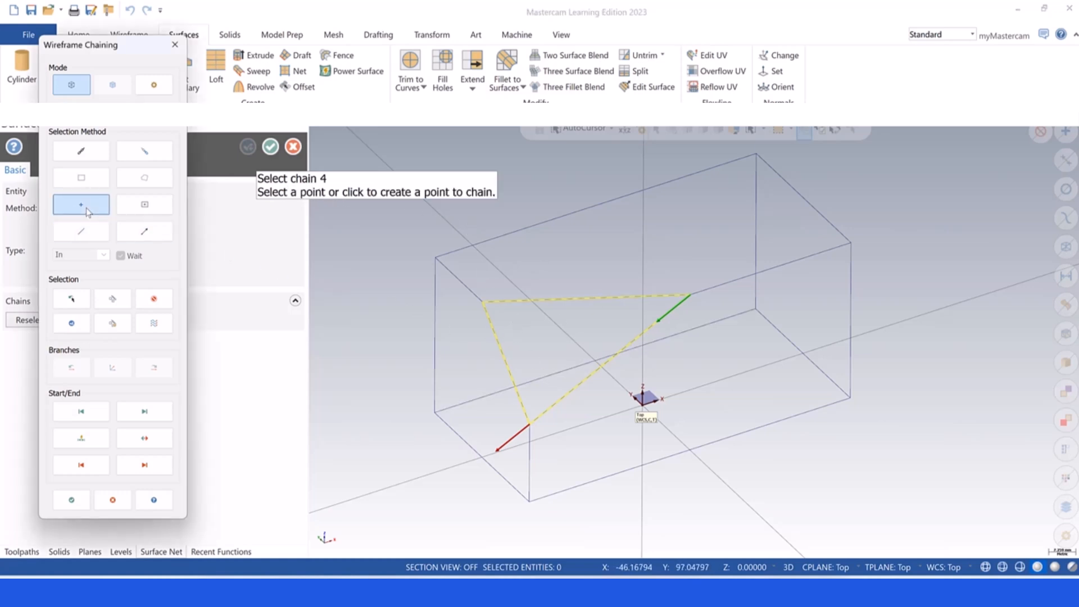
left_click(483, 303)
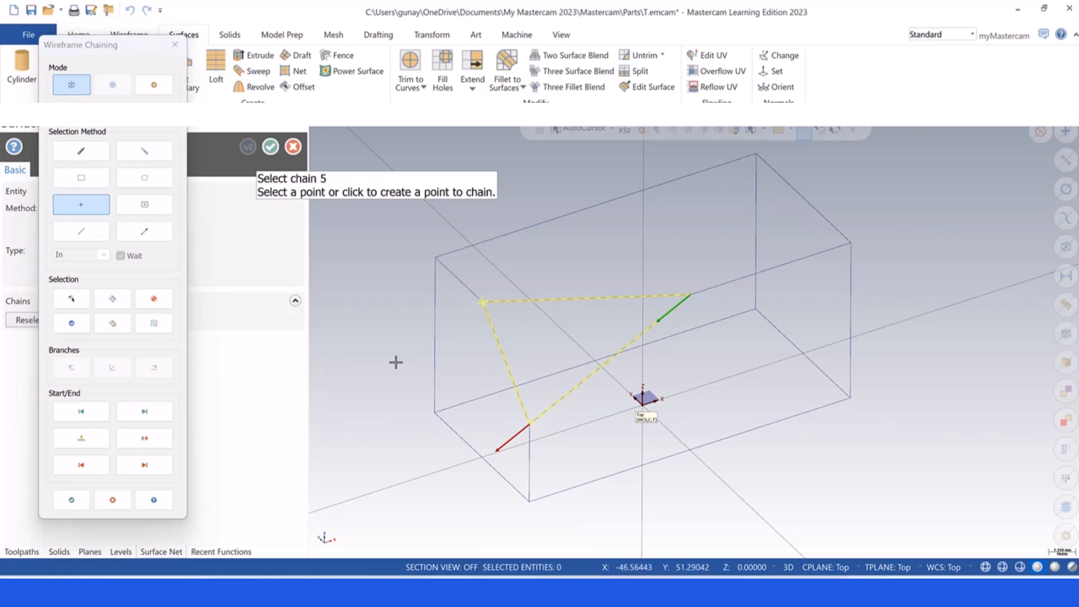
left_click(68, 507)
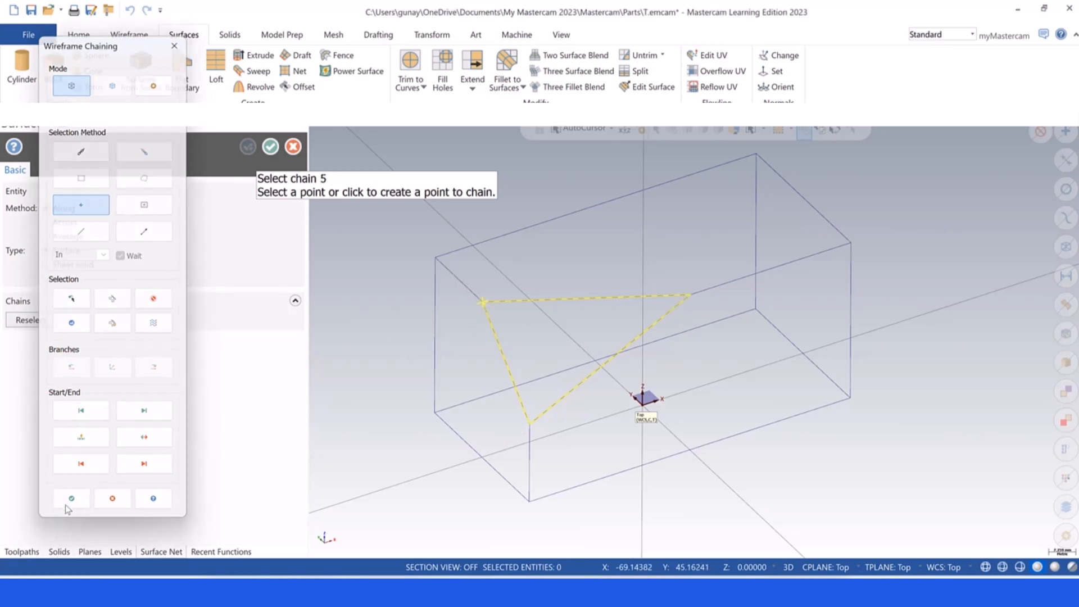
scroll(575, 303, "up", 2)
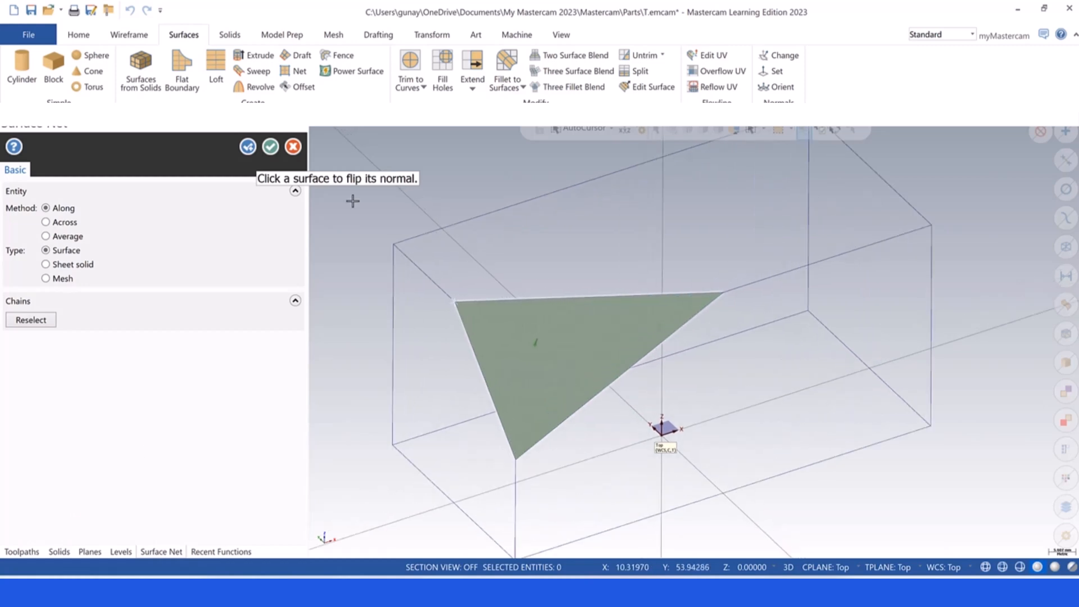
left_click(271, 147)
Step: Delete the triangular net surface from the corner cut
mouse_move(522, 253)
middle_mouse_down()
mouse_move(551, 284)
mouse_move(633, 320)
mouse_move(519, 250)
middle_mouse_up()
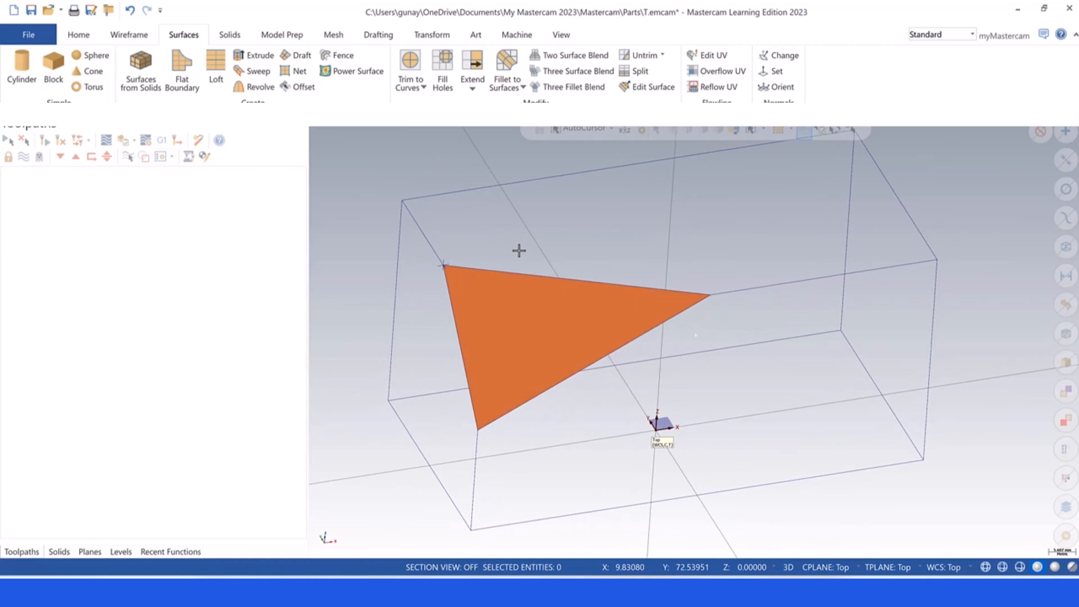
left_click(495, 337)
left_click(442, 329)
left_click(502, 329)
key("Delete")
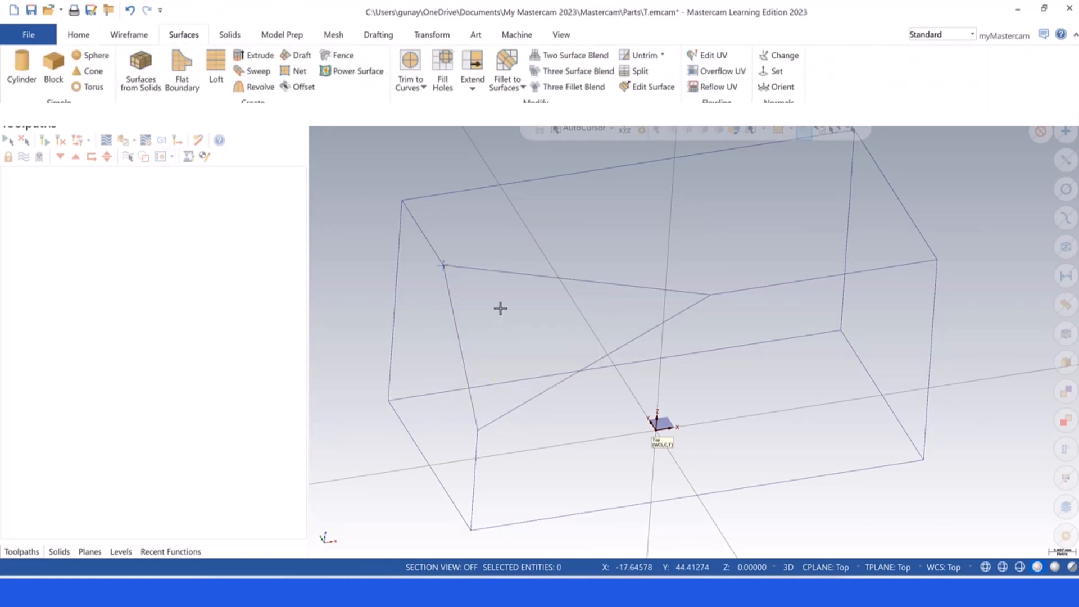
Step: Create a Loft surface across the corner triangle from the two single lines that meet at the left top edge's midpoint
middle_click_drag(515, 308, 559, 348)
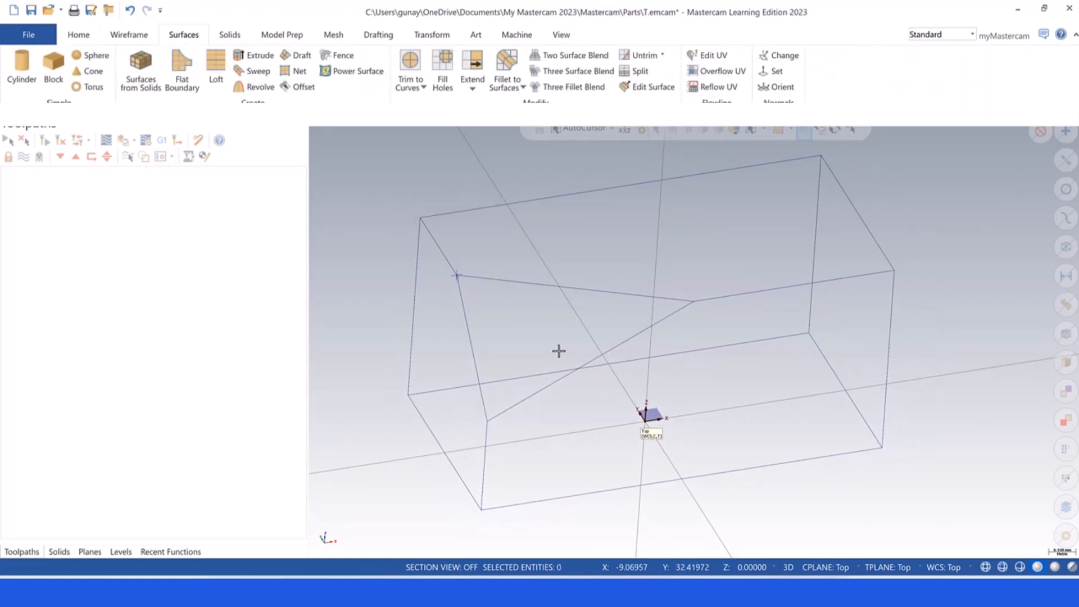
left_click(210, 63)
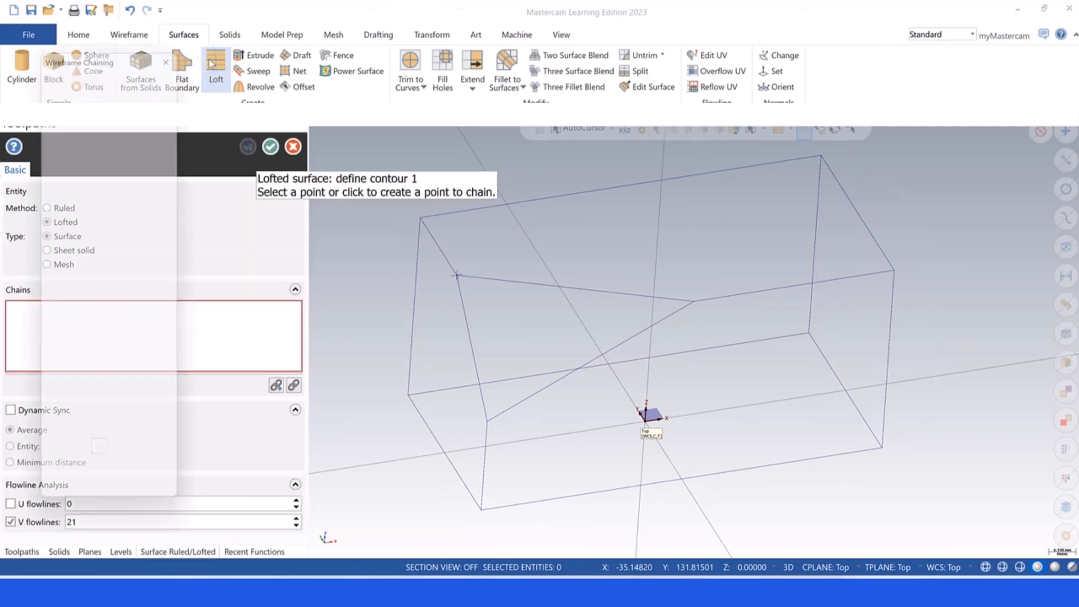
left_click(81, 231)
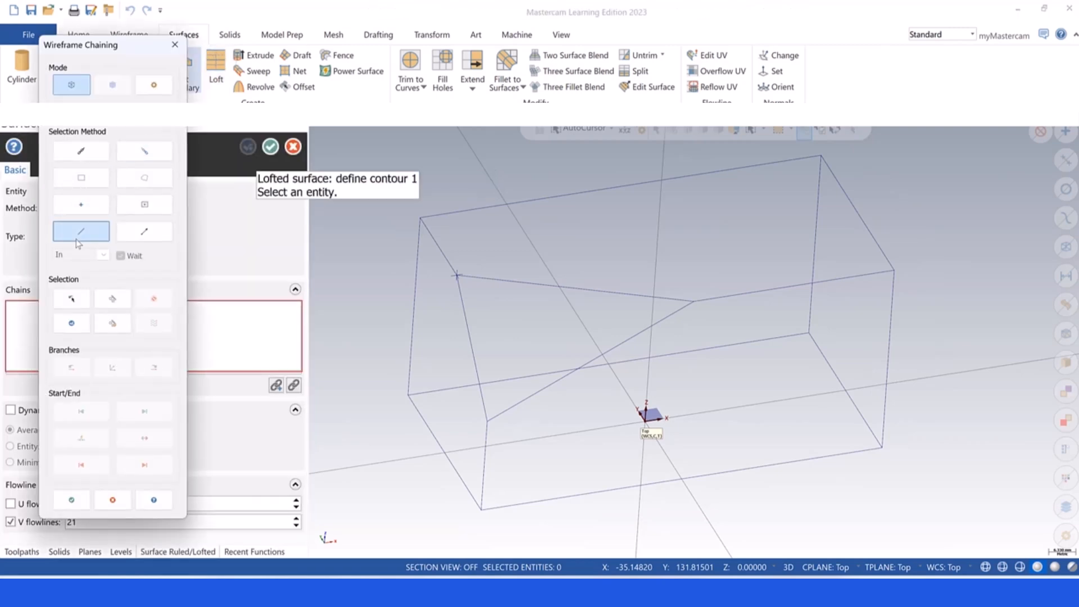
left_click(475, 281)
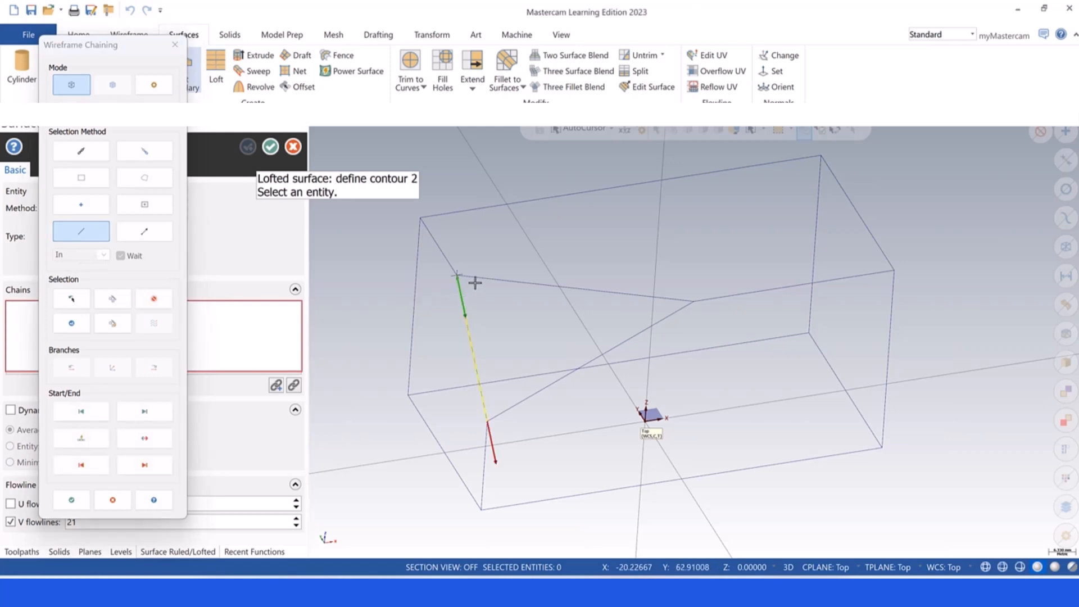
left_click(475, 280)
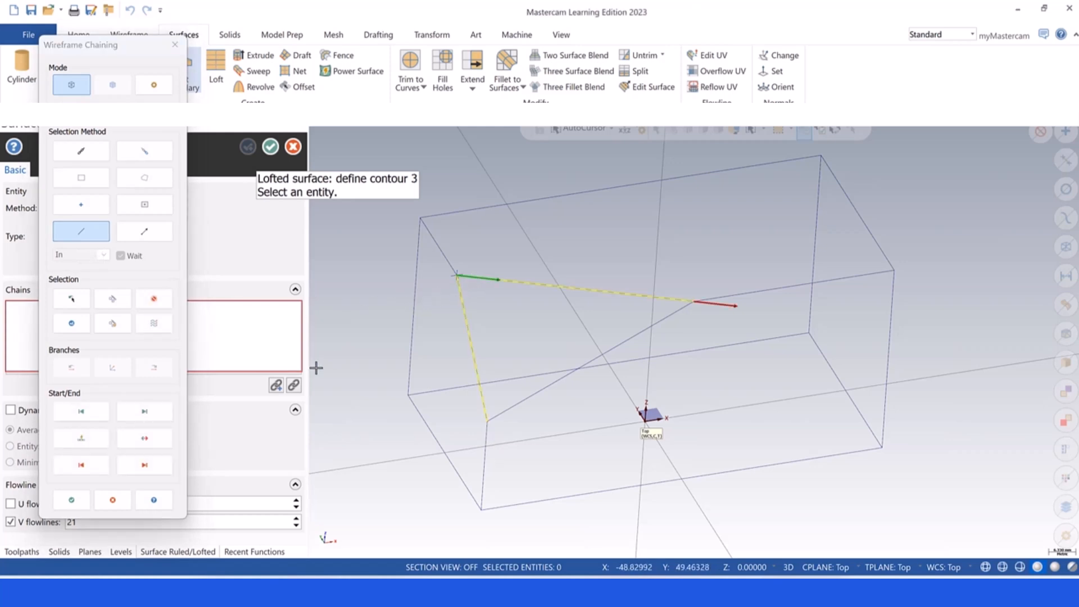
left_click(72, 499)
left_click(270, 146)
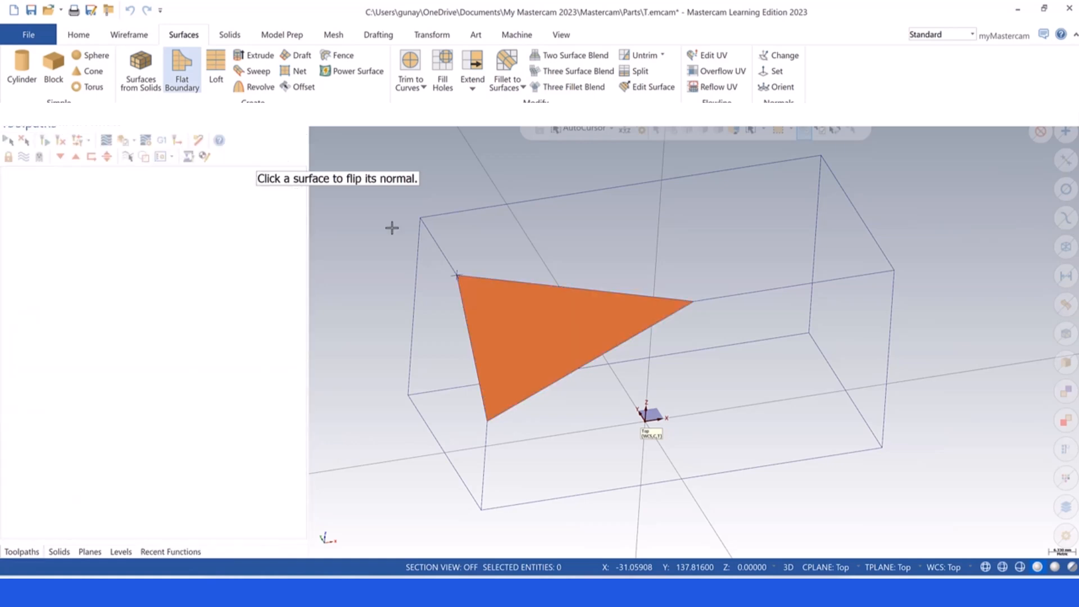
mouse_move(517, 337)
middle_mouse_down()
mouse_move(496, 346)
mouse_move(561, 311)
mouse_move(558, 322)
middle_mouse_up()
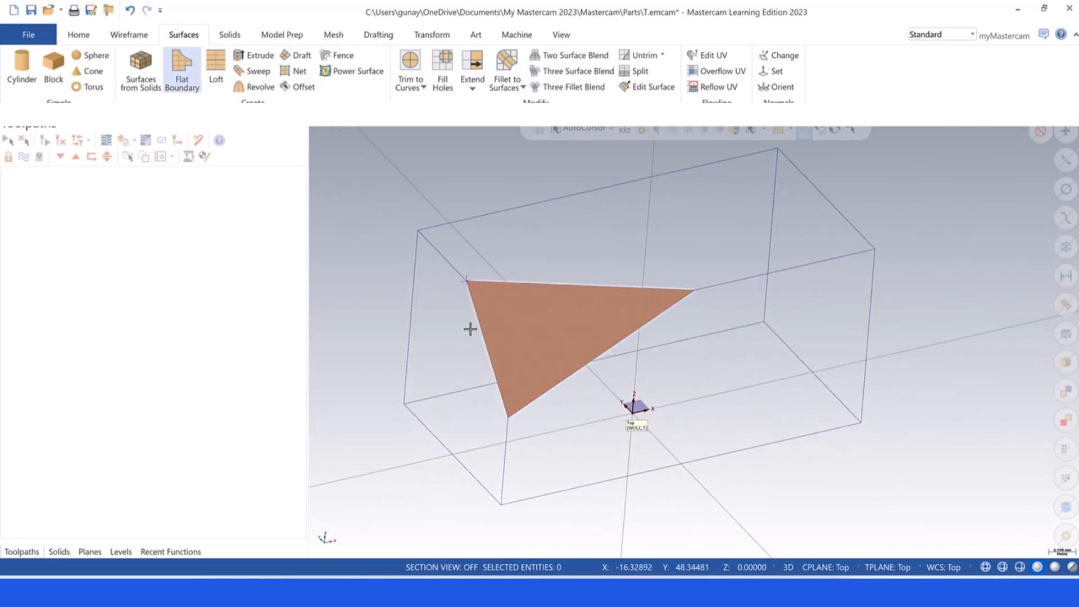
right_click(364, 261)
left_click(391, 339)
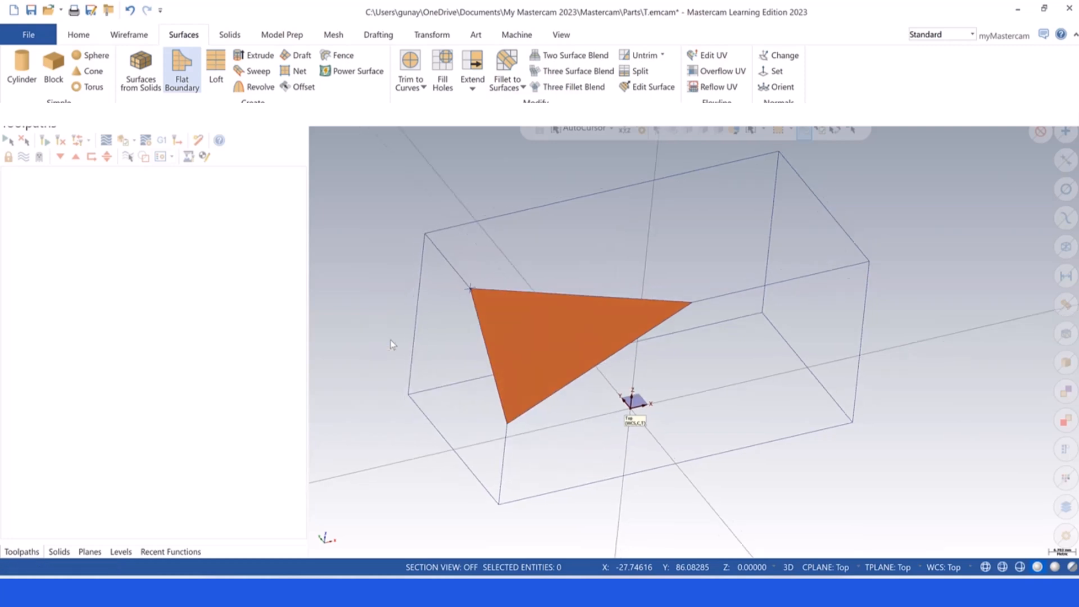
middle_click_drag(474, 384, 504, 330)
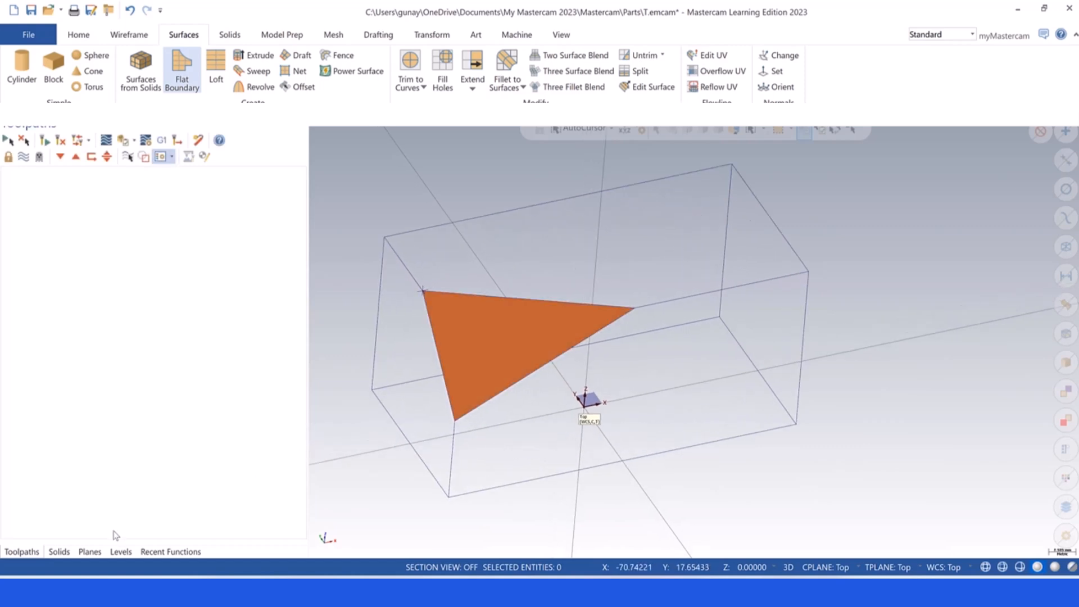
Step: Start a new plane from entity normal, using the triangular corner surface as the normal entity
left_click(90, 552)
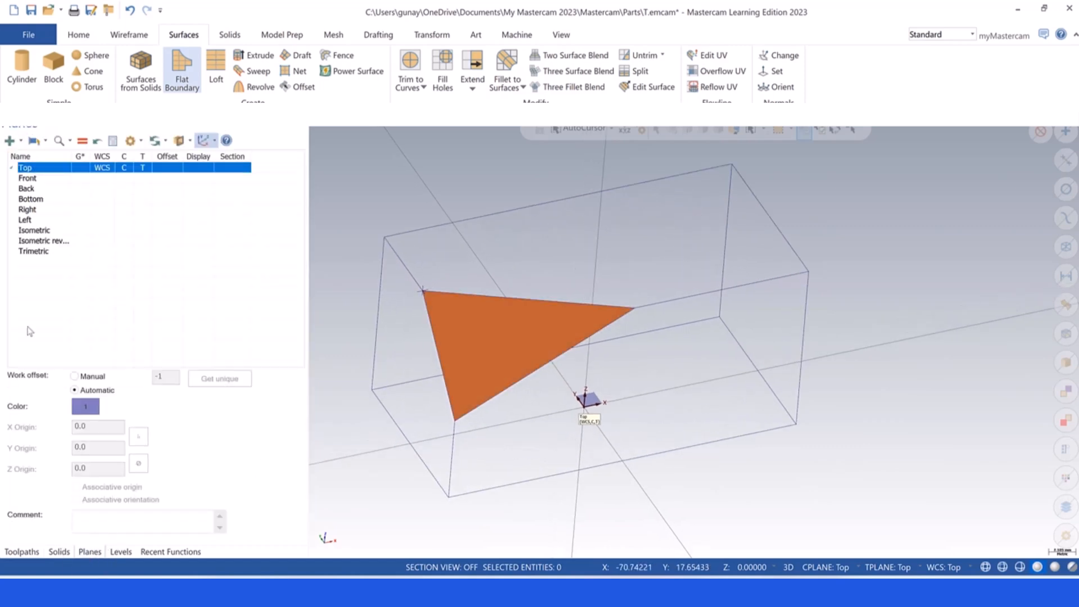
left_click(20, 142)
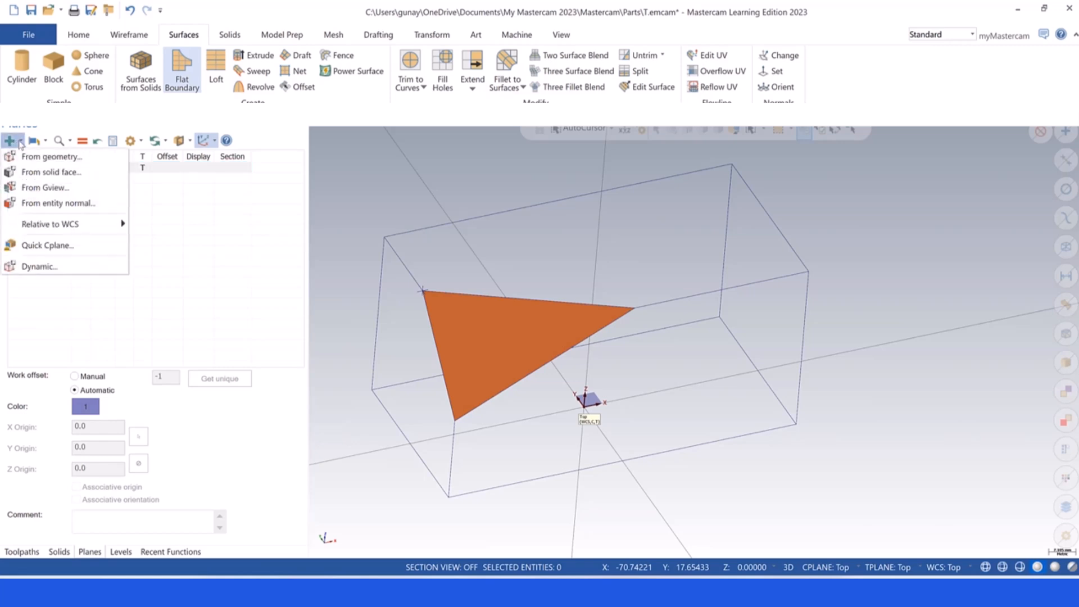
left_click(58, 203)
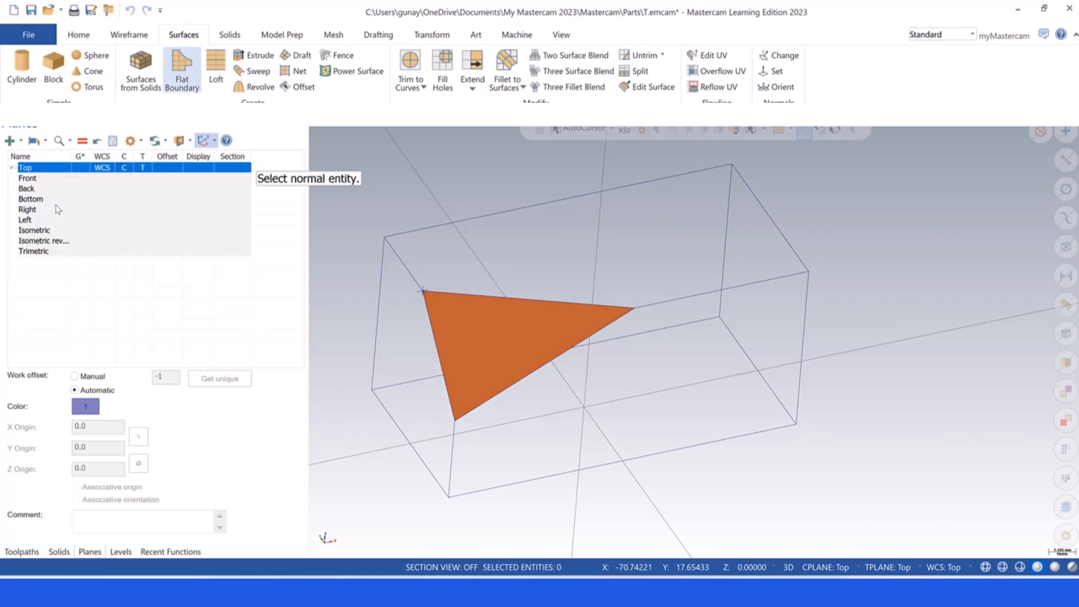
left_click(473, 334)
left_click_drag(473, 234, 403, 134)
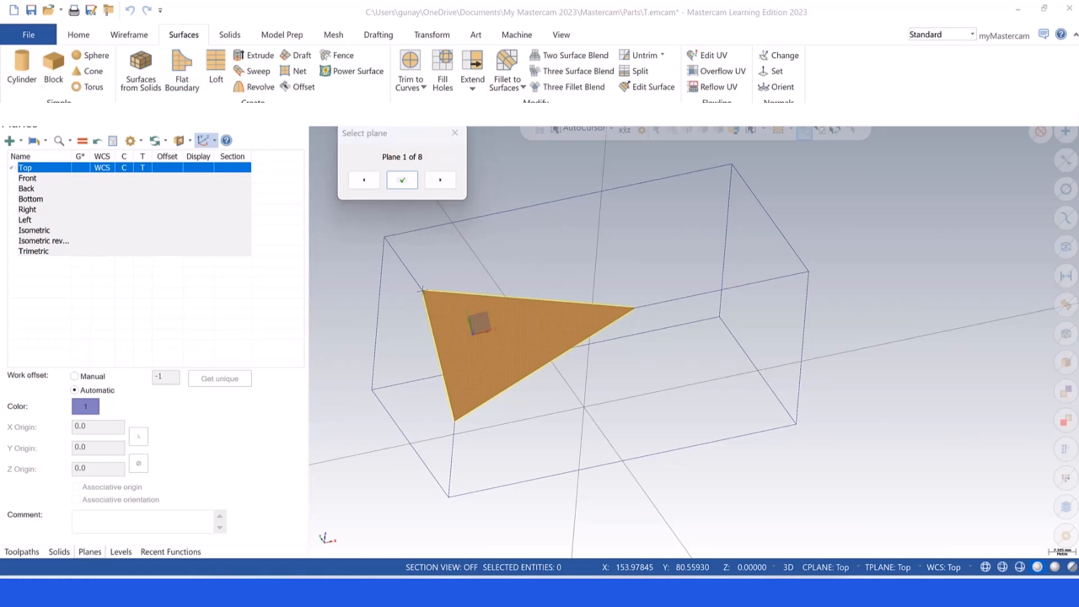
middle_click_drag(692, 350, 394, 330)
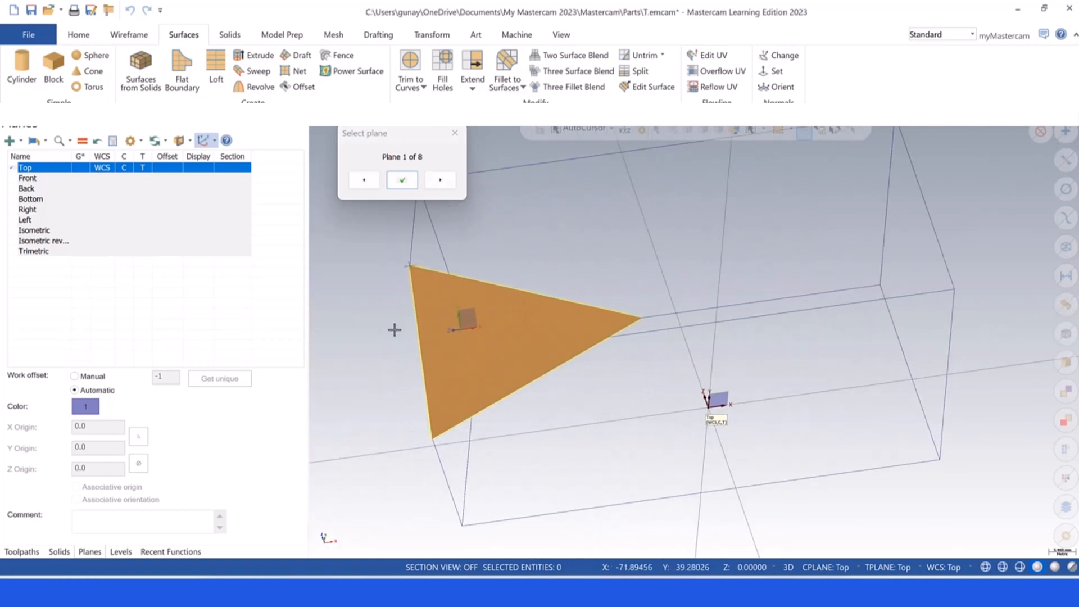
scroll(394, 330, "up", 3)
middle_click_drag(518, 309, 573, 320)
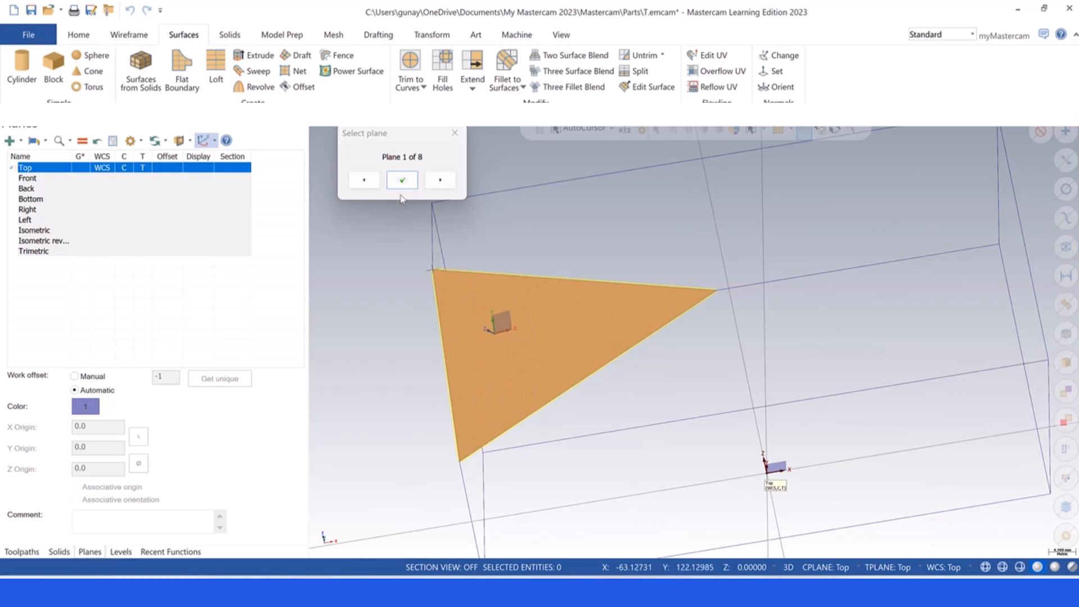
Step: Cycle through the eight candidate plane orientations on the triangular surface and accept plane 1 of 8
left_click(440, 181)
left_click(441, 181)
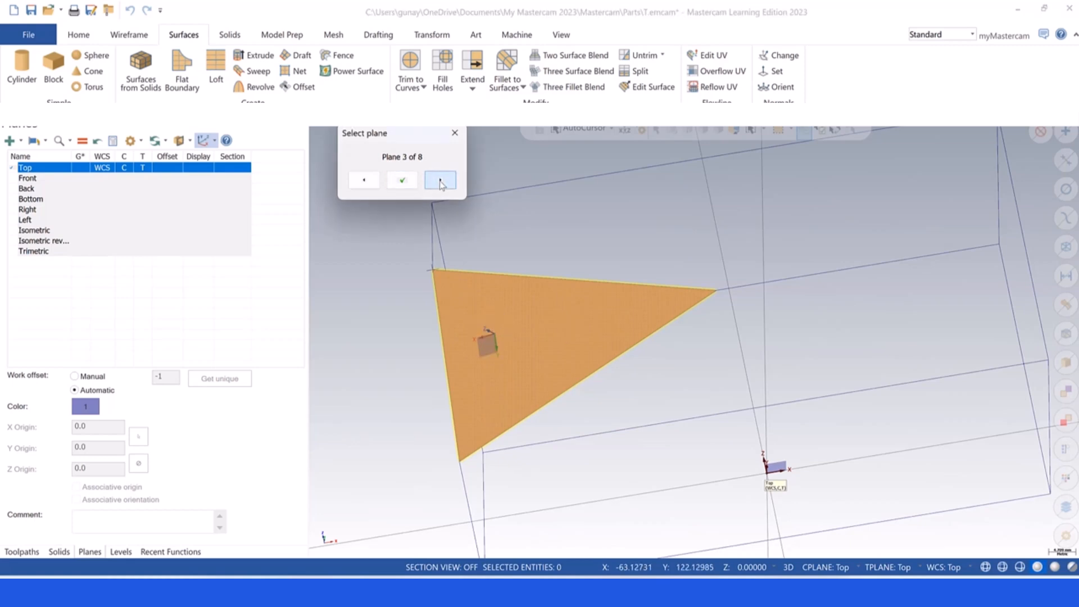
left_click(441, 181)
left_click(440, 181)
left_click(441, 181)
left_click(441, 181)
left_click(440, 181)
left_click(441, 181)
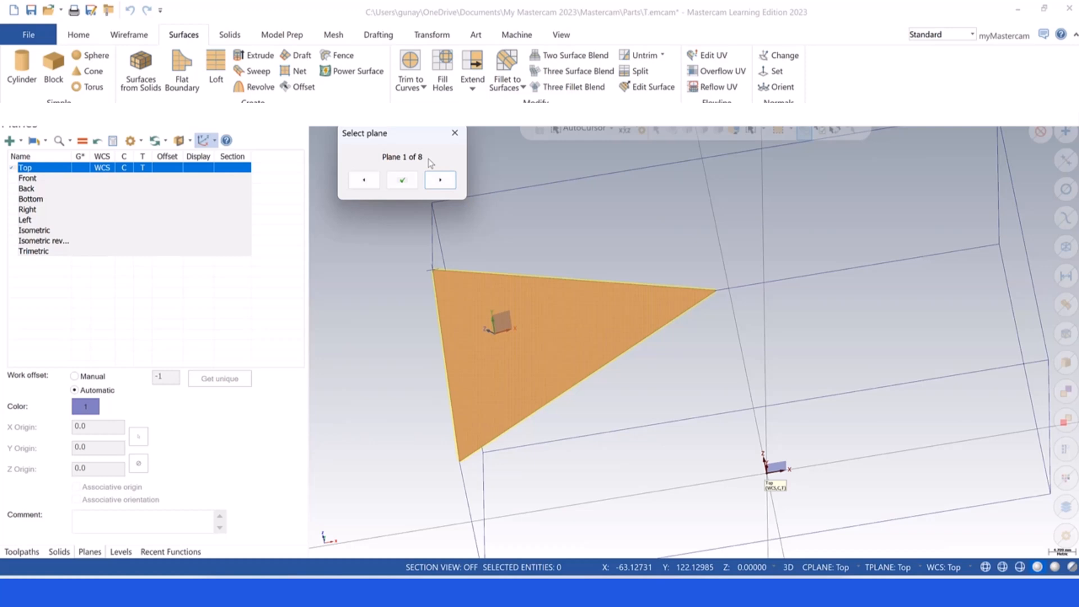
left_click(393, 182)
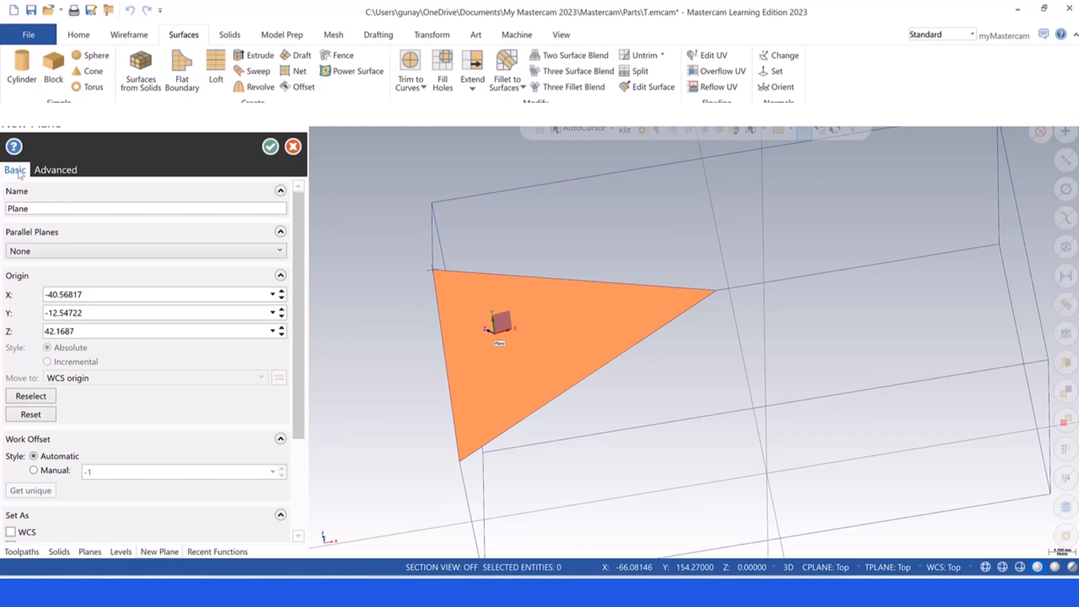
Step: Name the new plane "surface"
mouse_move(301, 316)
left_mouse_down()
mouse_move(295, 448)
mouse_move(291, 306)
left_mouse_up()
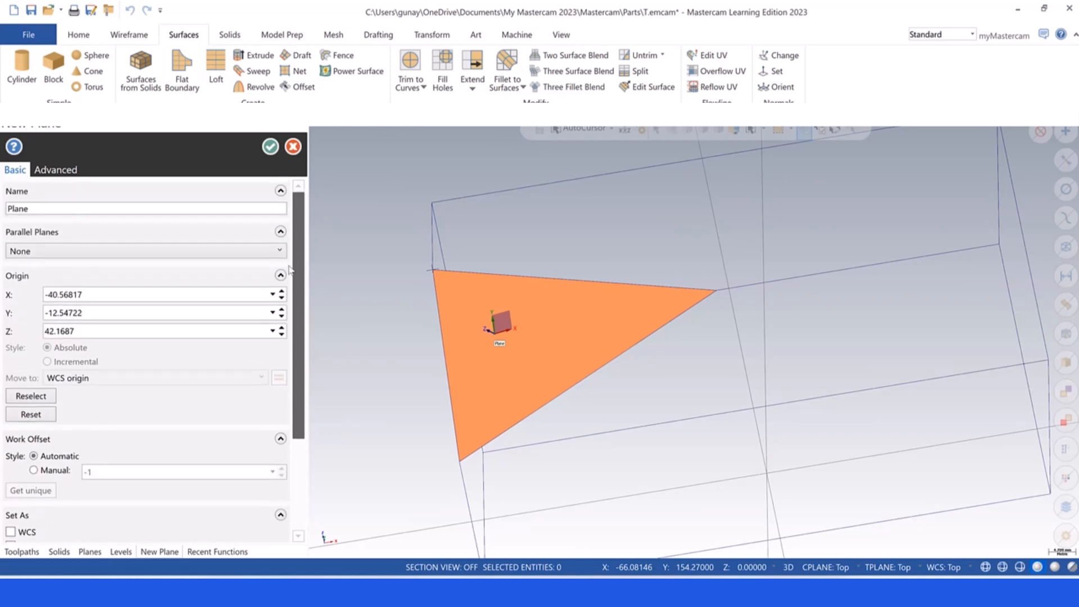
left_click(30, 210)
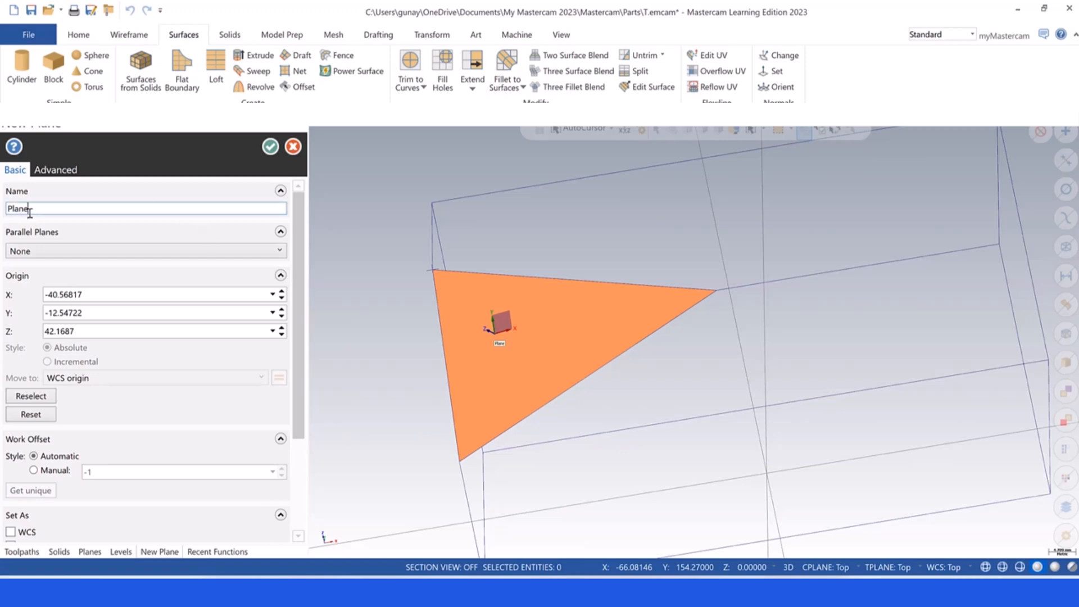
left_click_drag(35, 210, 2, 209)
type("surface")
Step: Set the new plane's origin to X 0, Y 0, Z 0 and create the plane
left_click(93, 299)
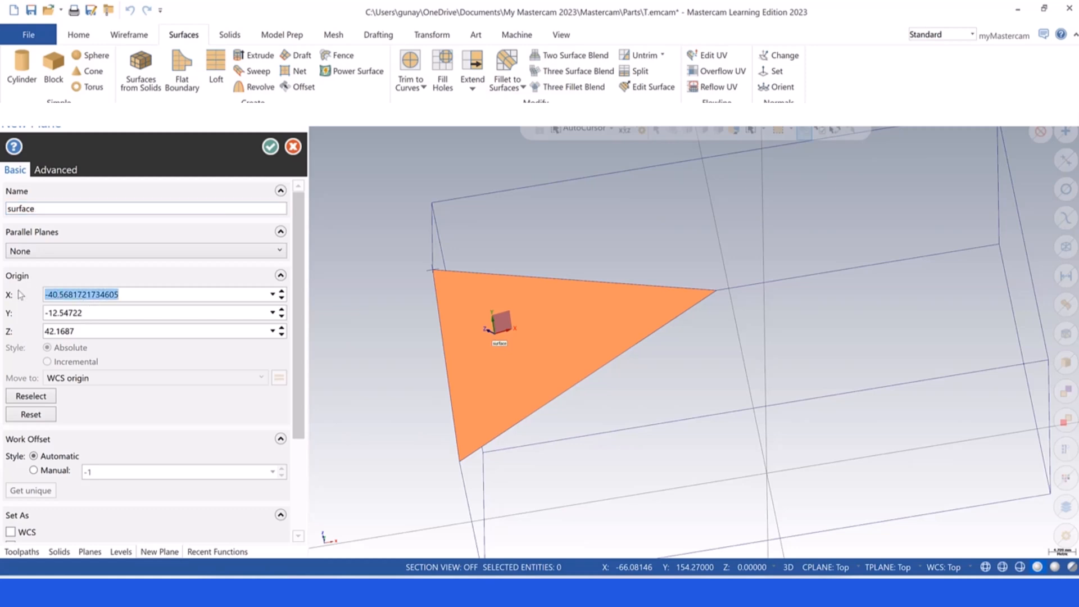
type("0")
left_click(92, 313)
type("0")
left_click(89, 333)
type("0")
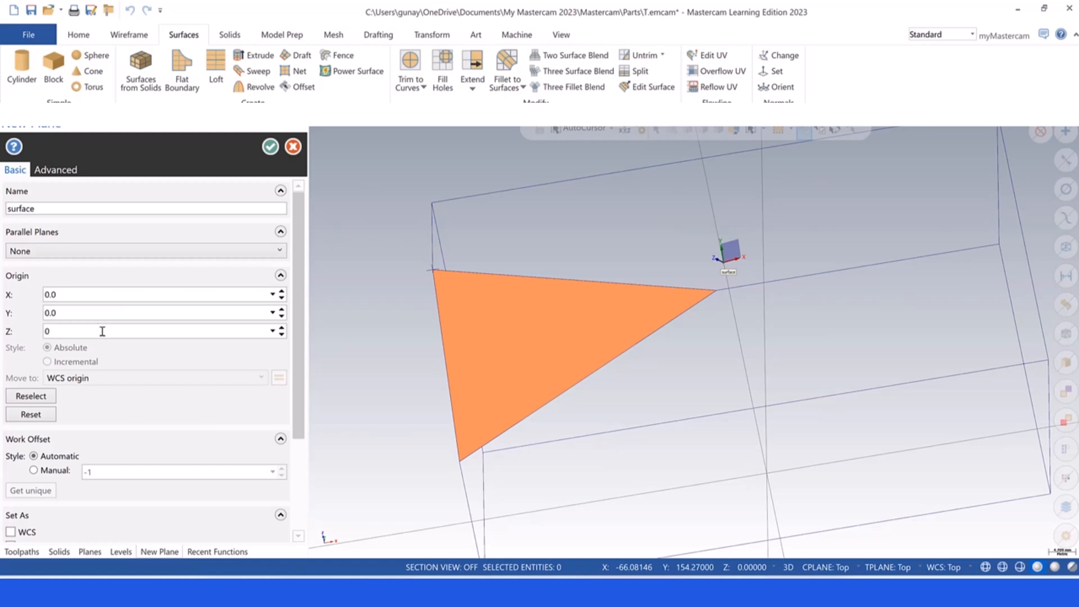
left_click(78, 313)
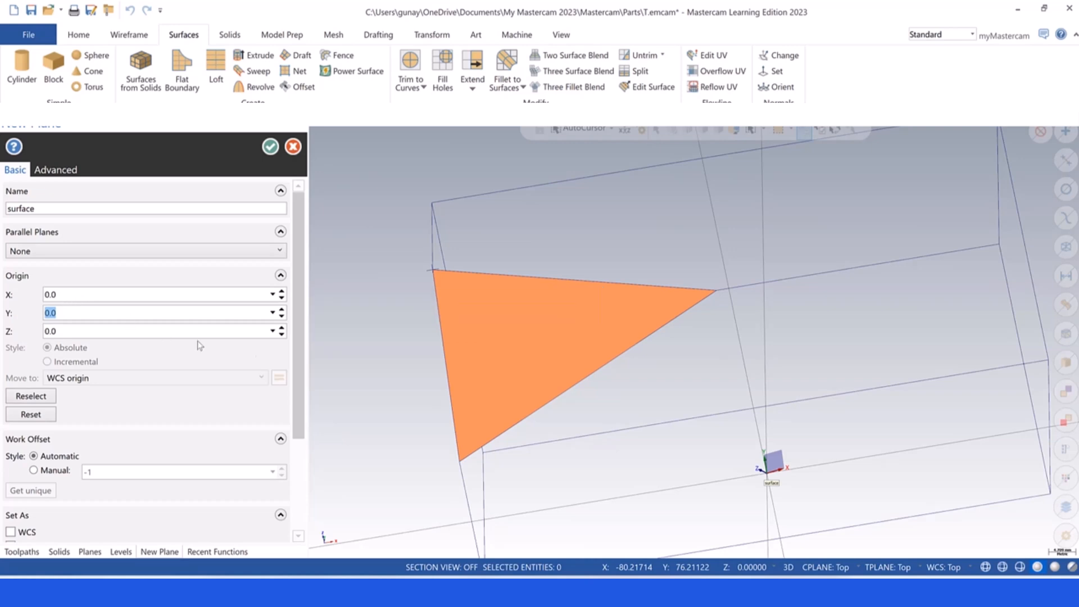
left_click_drag(298, 333, 298, 432)
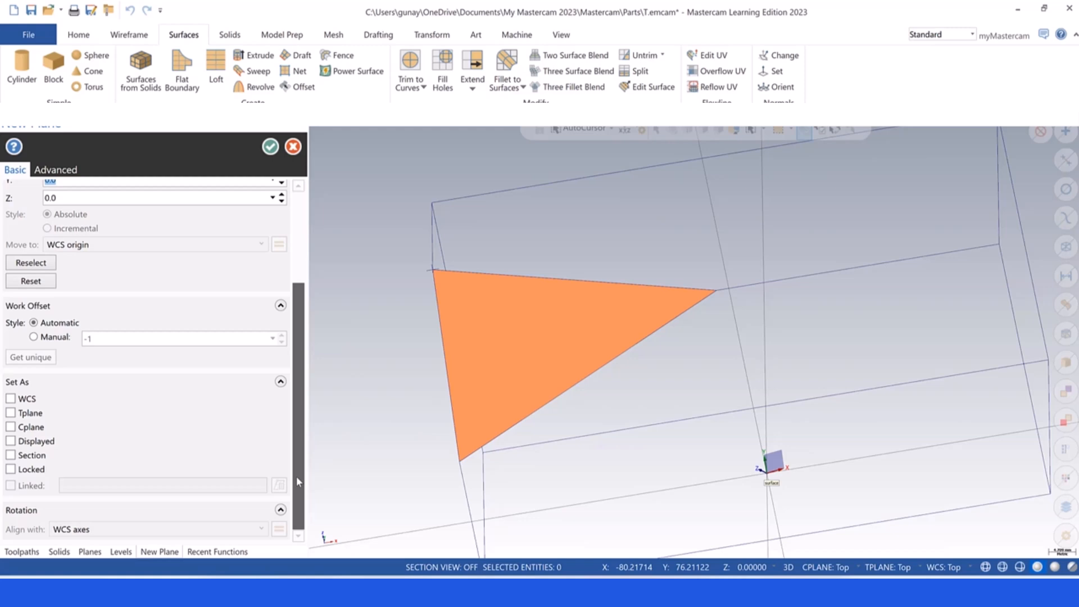
left_click(270, 146)
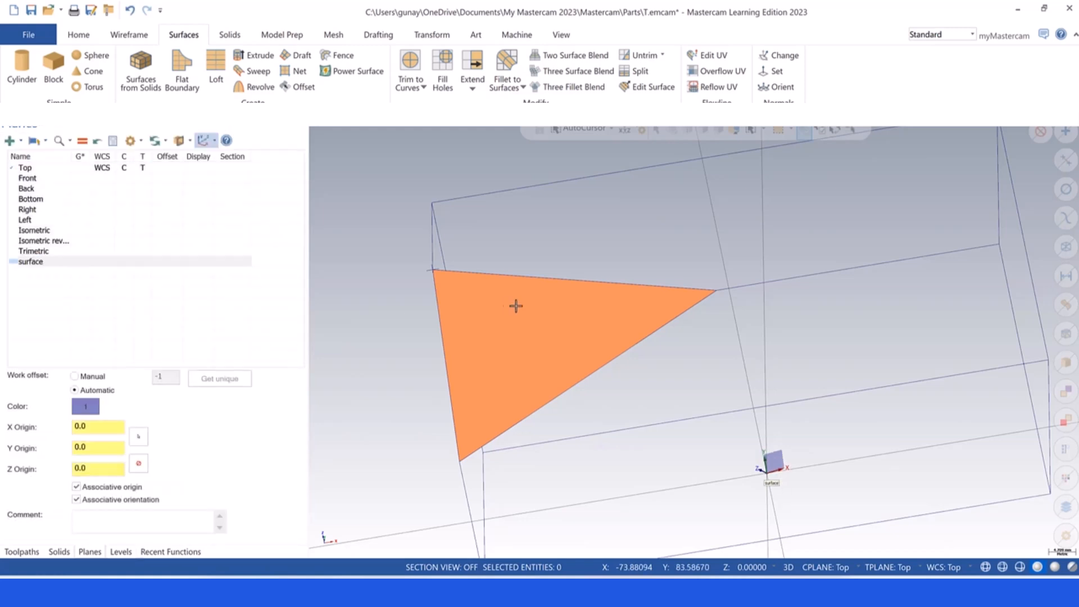
Step: Draw a trial center-point circle at the origin while the Top plane is active, and delete it
scroll(520, 279, "down", 2)
scroll(624, 352, "up", 1)
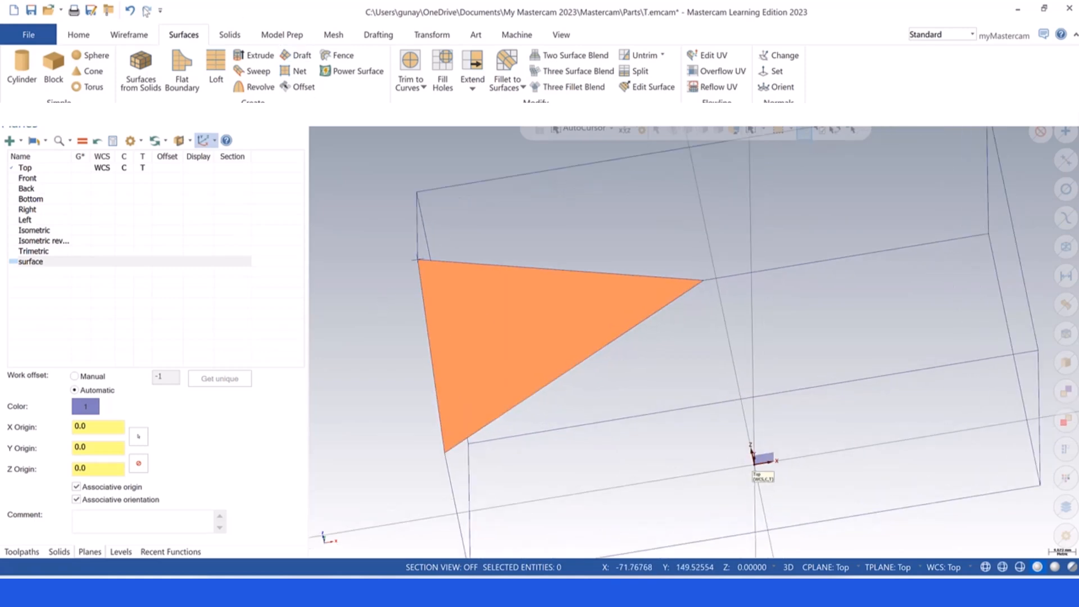
left_click(128, 36)
left_click(226, 66)
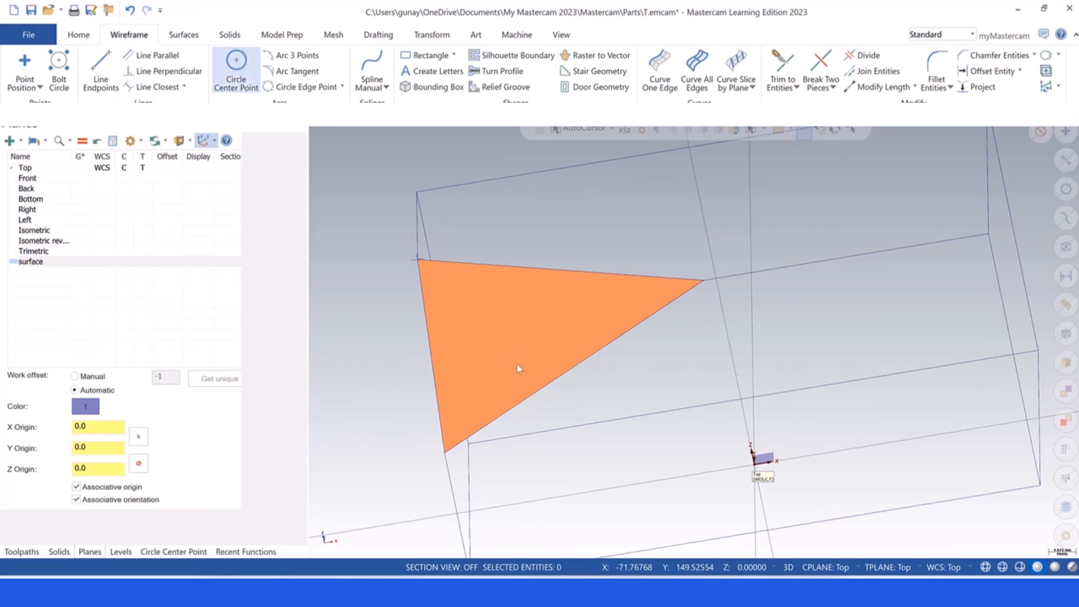
left_click(755, 462)
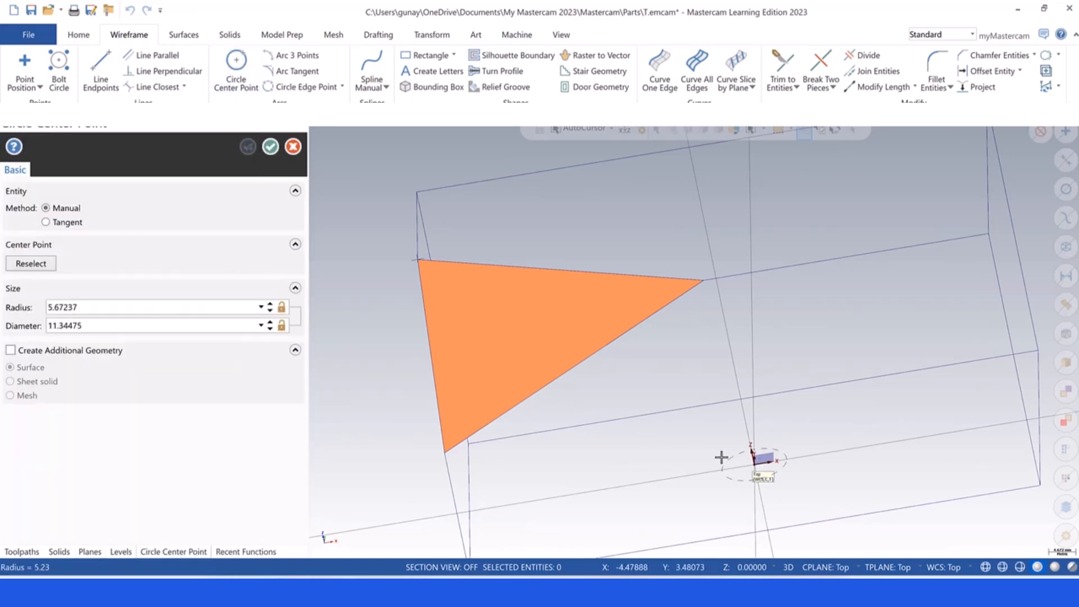
left_click(713, 448)
key("Return")
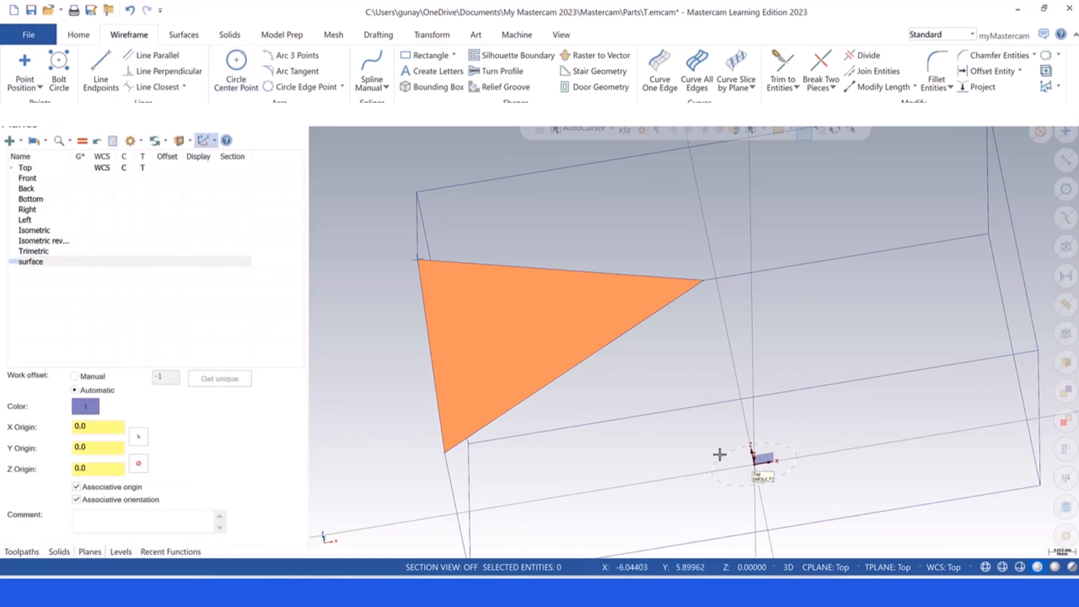
key("Delete")
Step: Make the "surface" plane the active WCS, construction plane and tool plane
left_click(107, 266)
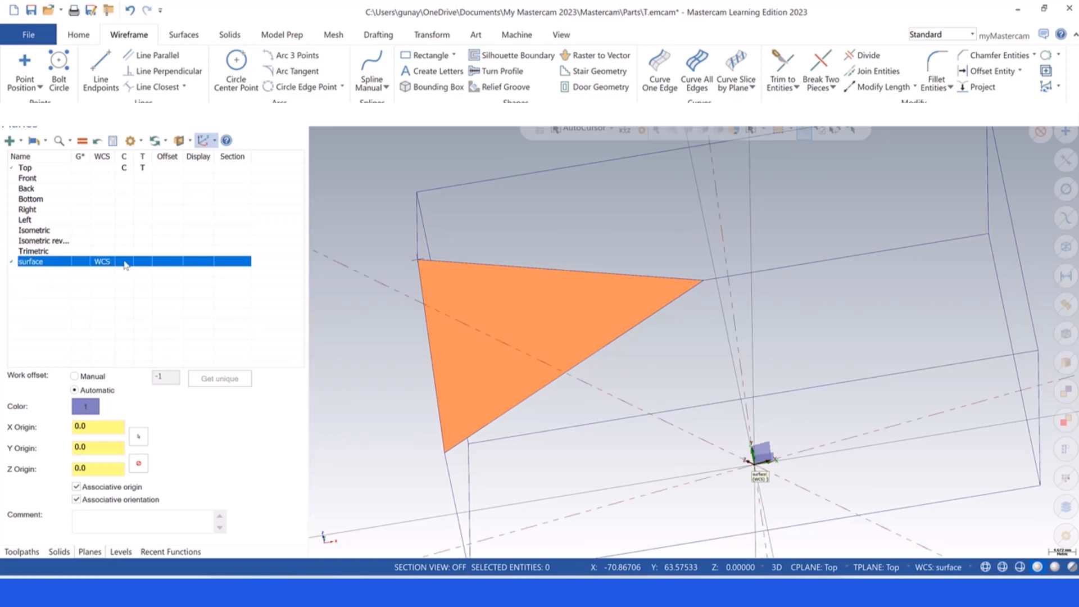
left_click(127, 264)
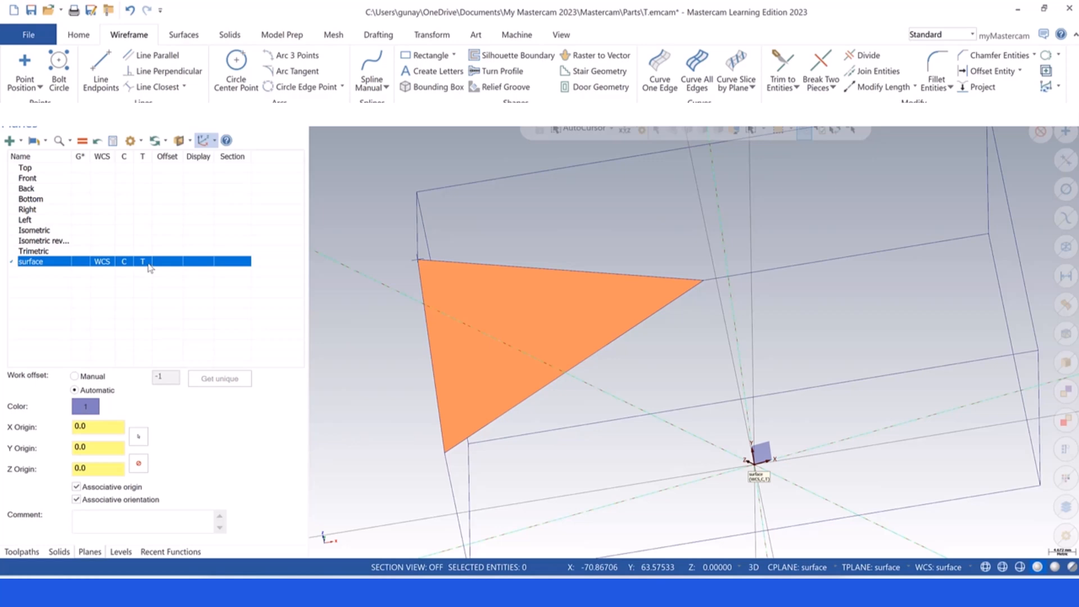
Step: Draw a freeform line across the triangular surface from the midpoint of its short left edge to the opposite corner
middle_click_drag(544, 334, 546, 308)
middle_click_drag(440, 248, 496, 236)
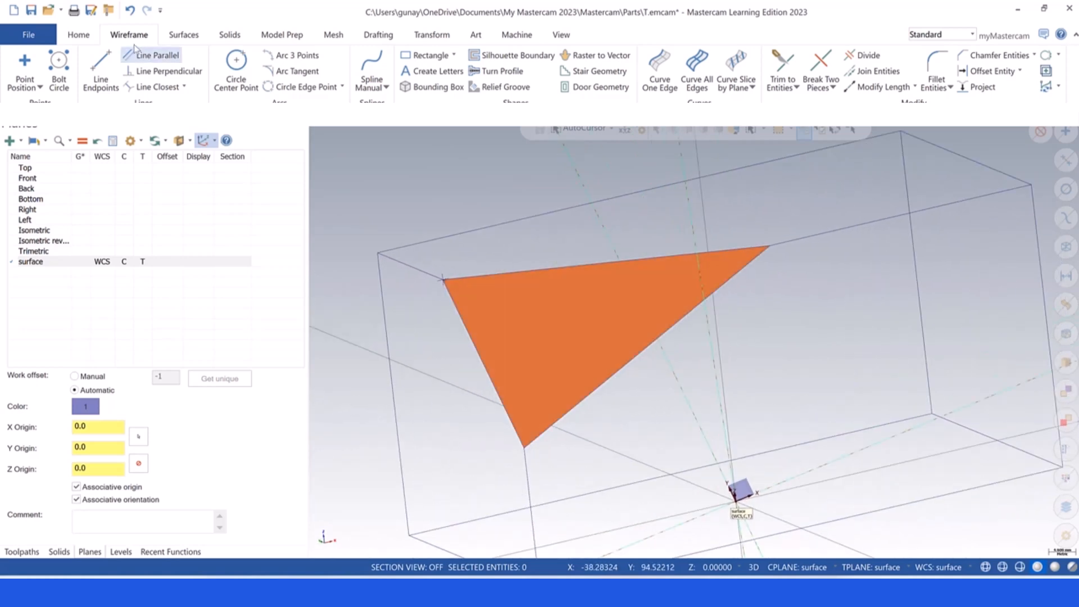
left_click(101, 72)
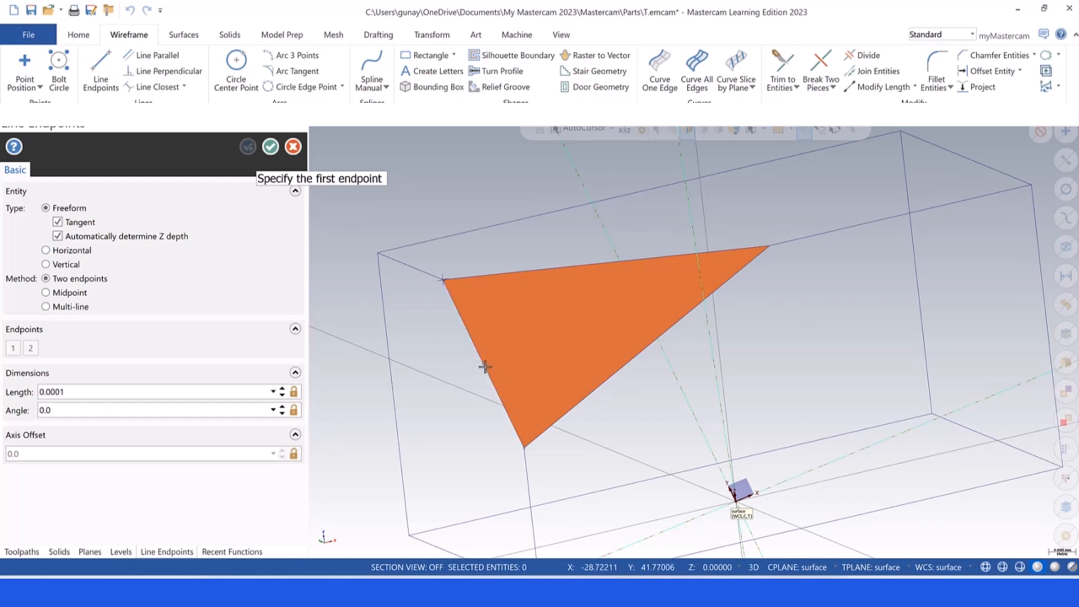
left_click(483, 364)
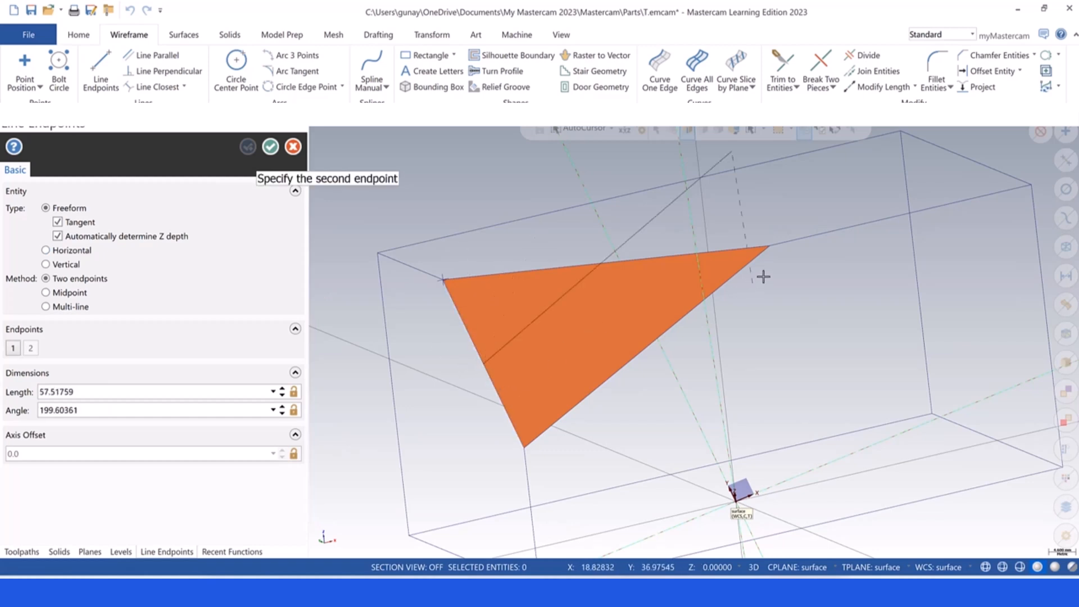
left_click(769, 247)
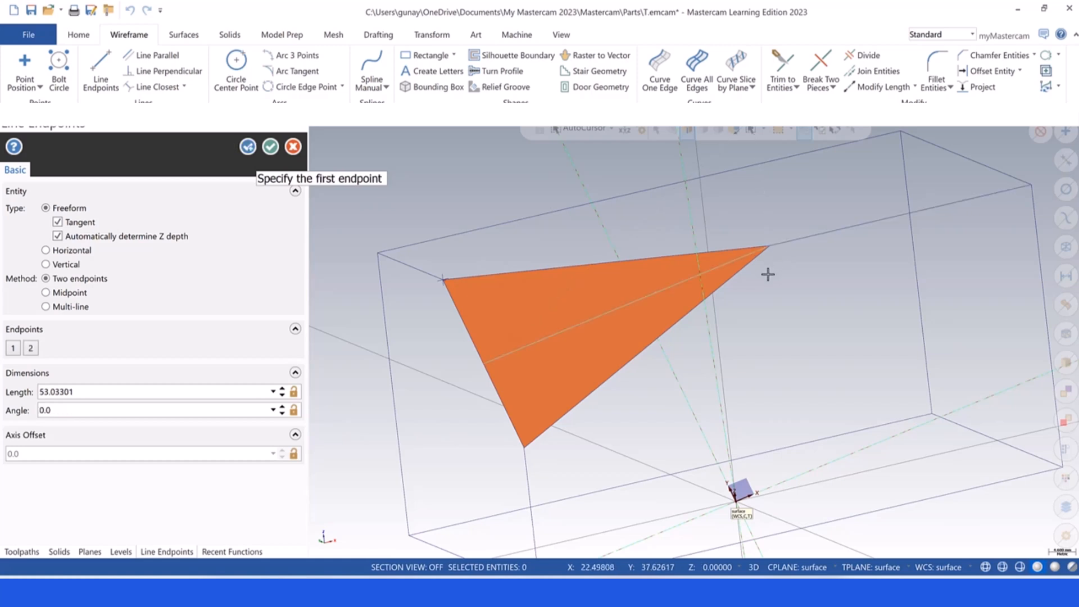
key("Escape")
Step: Create 4 evenly spaced points along the triangle's center line with Point Segment
scroll(584, 322, "up", 2)
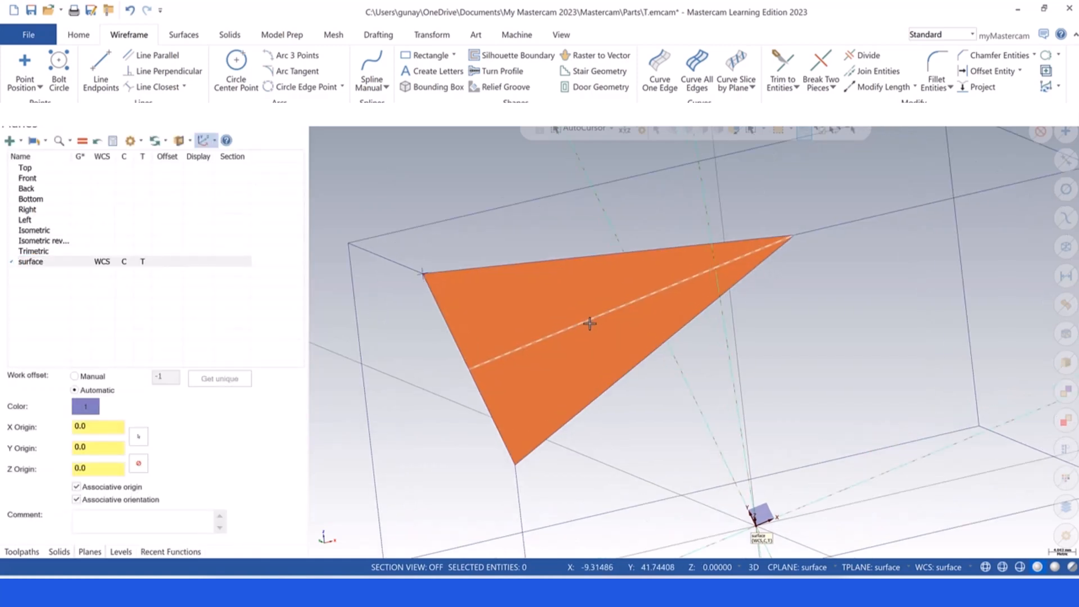
left_click(39, 87)
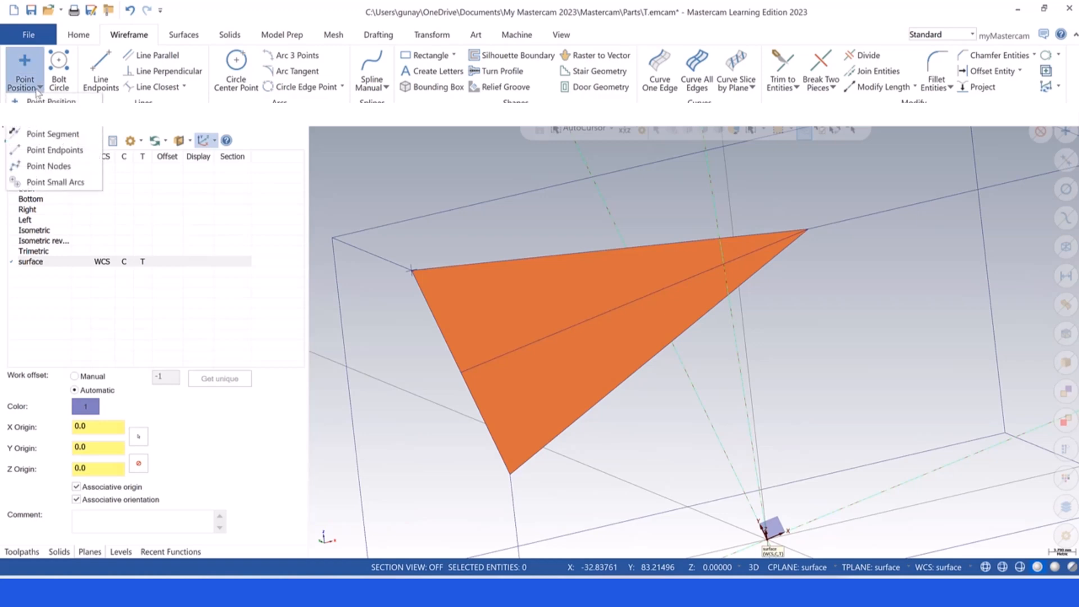
left_click(51, 135)
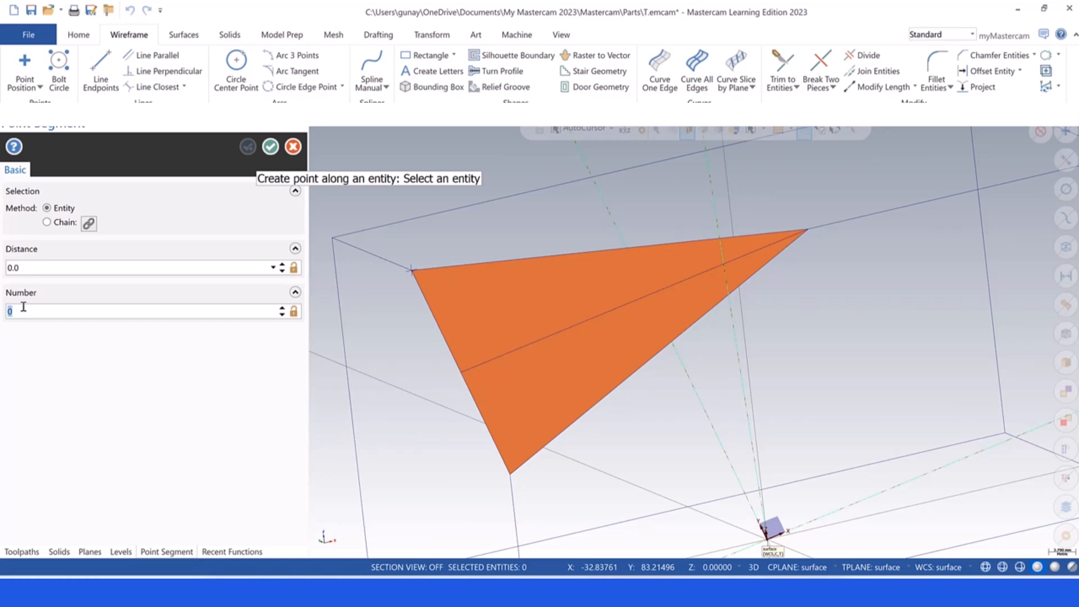
left_click(524, 349)
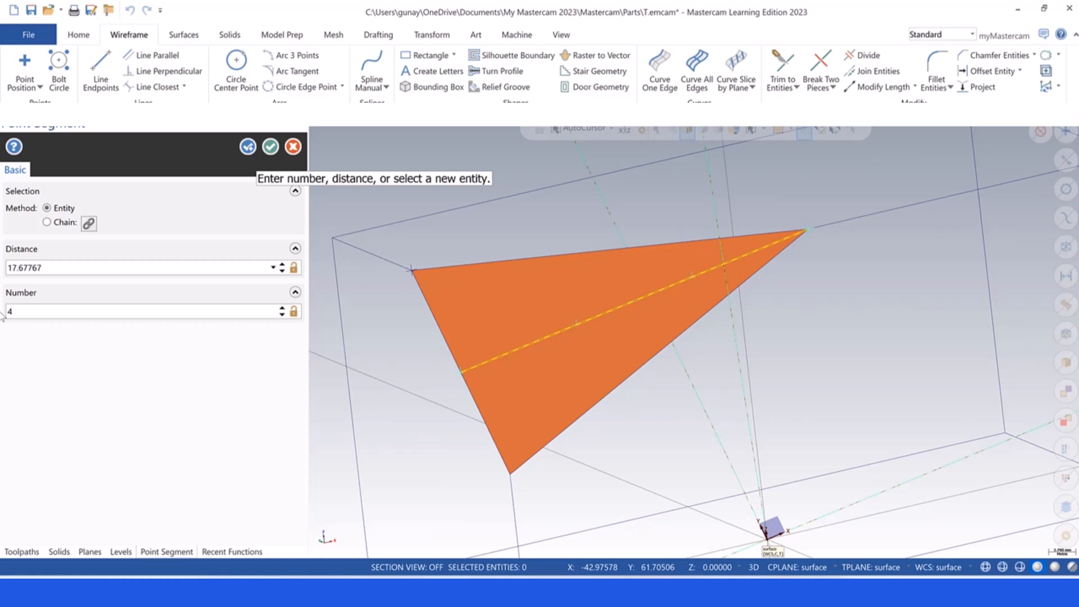
left_click(270, 147)
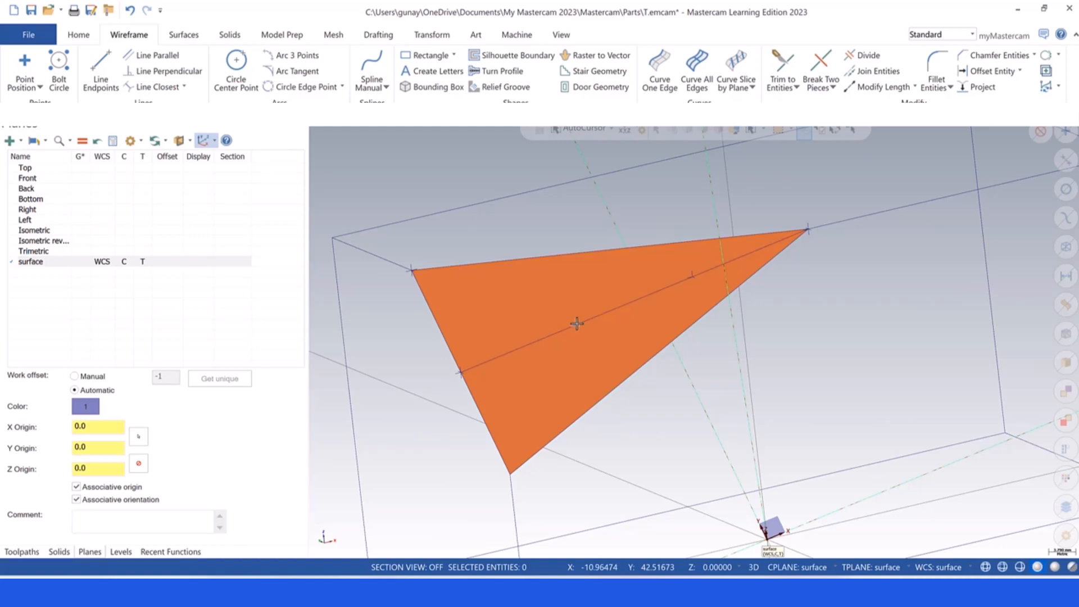
Step: Draw a 10 mm diameter circle centred on the inner center-line point nearest the triangle's short edge
left_click(236, 73)
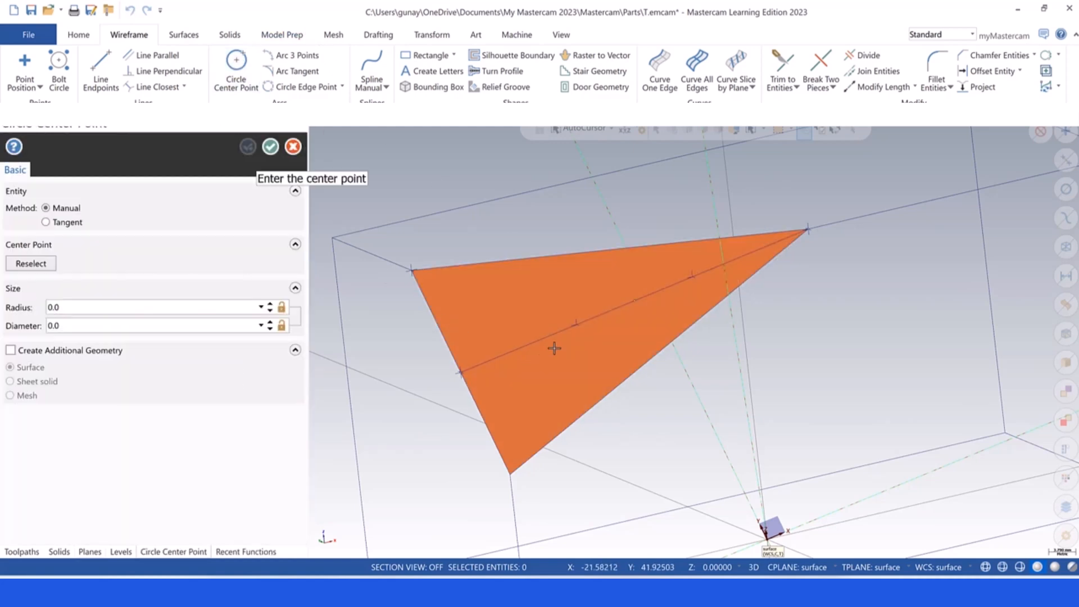
left_click(577, 325)
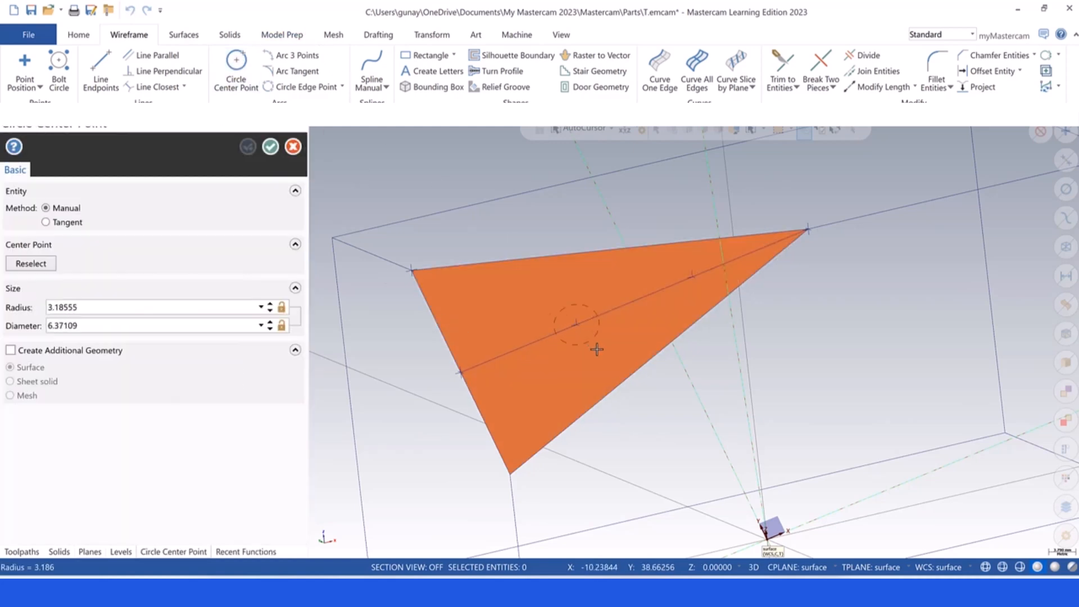
left_click(599, 354)
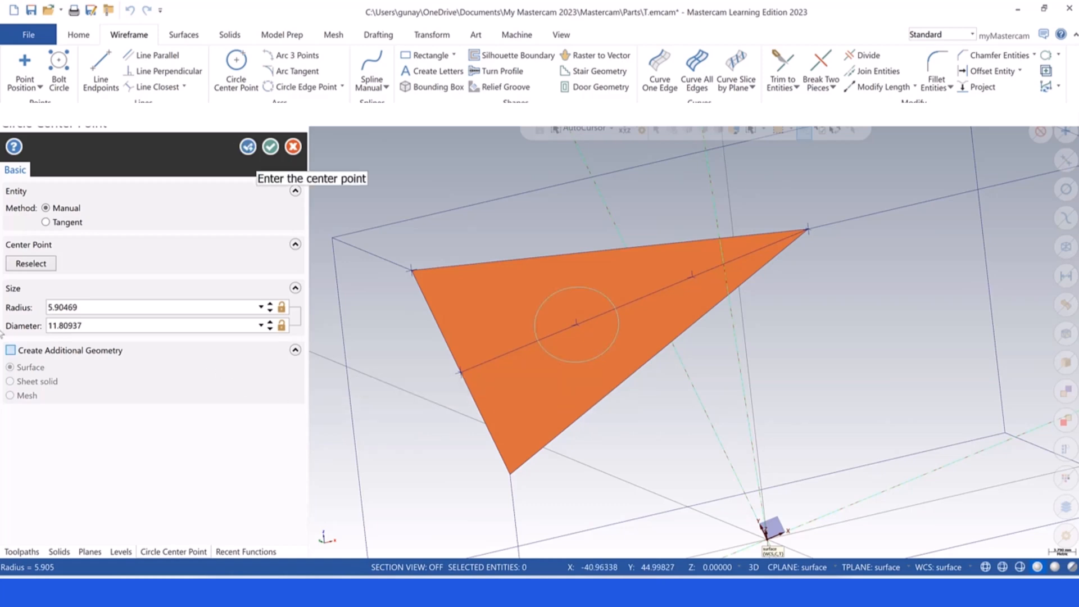
double_click(89, 325)
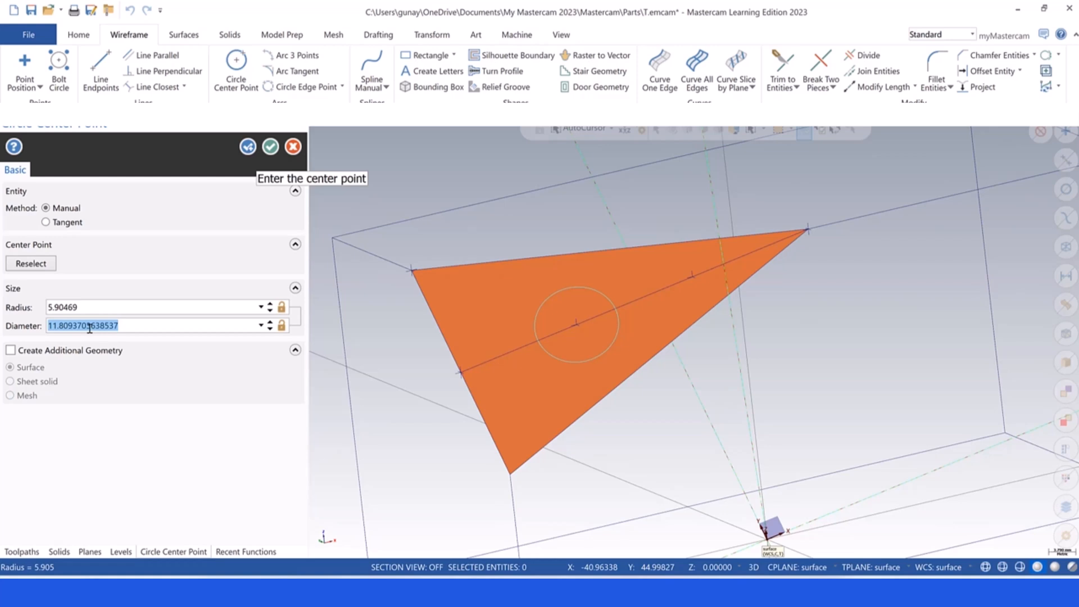
type("10")
key("Return")
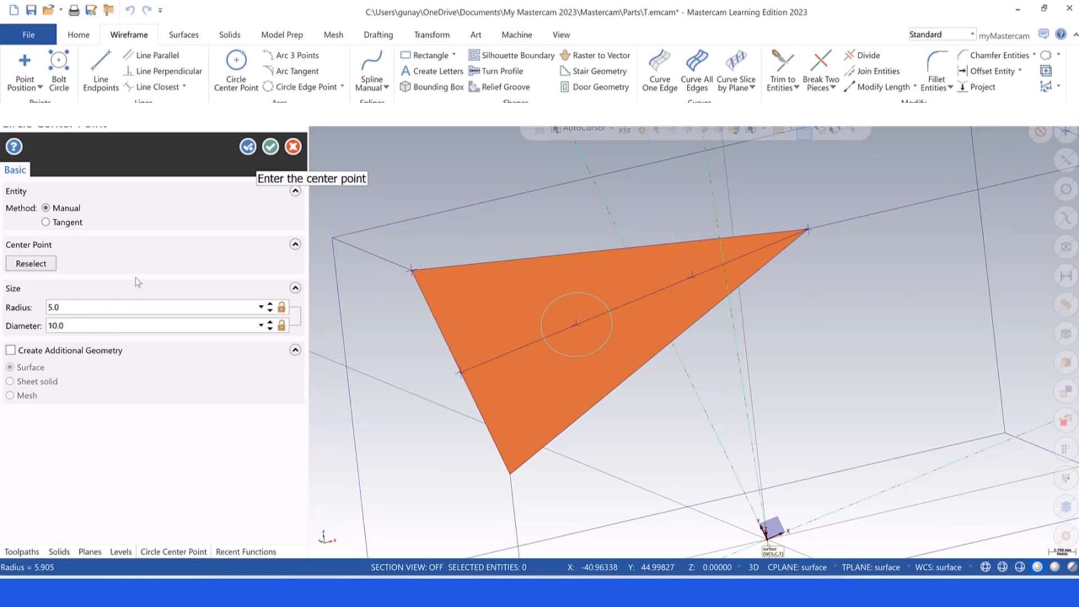
key("Escape")
middle_click_drag(659, 350, 633, 346)
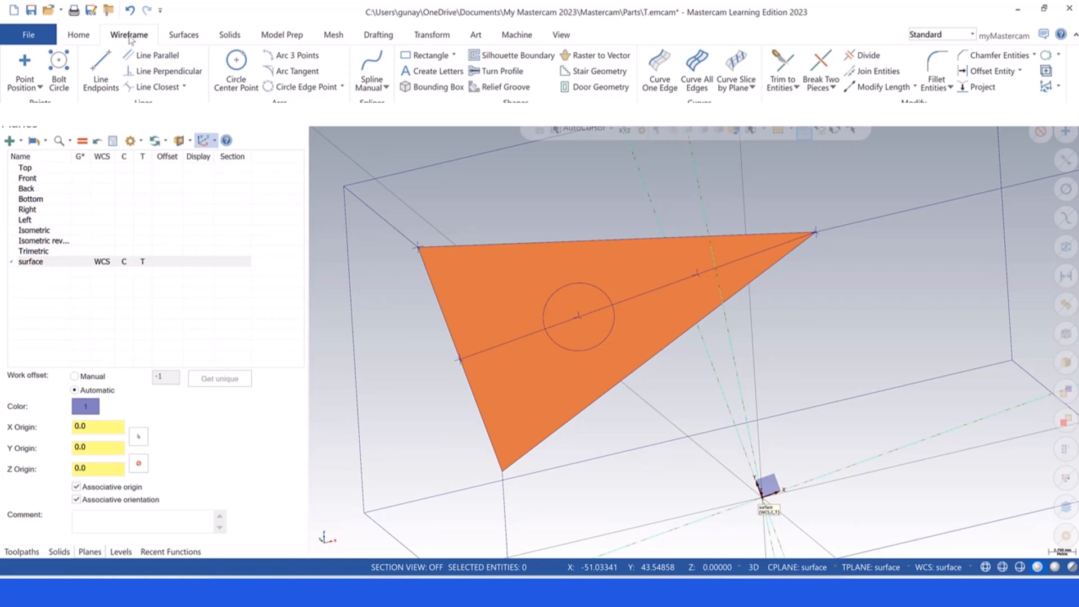
Step: Trim the triangular surface to the circle with Trim to Curves, projecting to the construction plane and keeping the area outside the circle
left_click(180, 35)
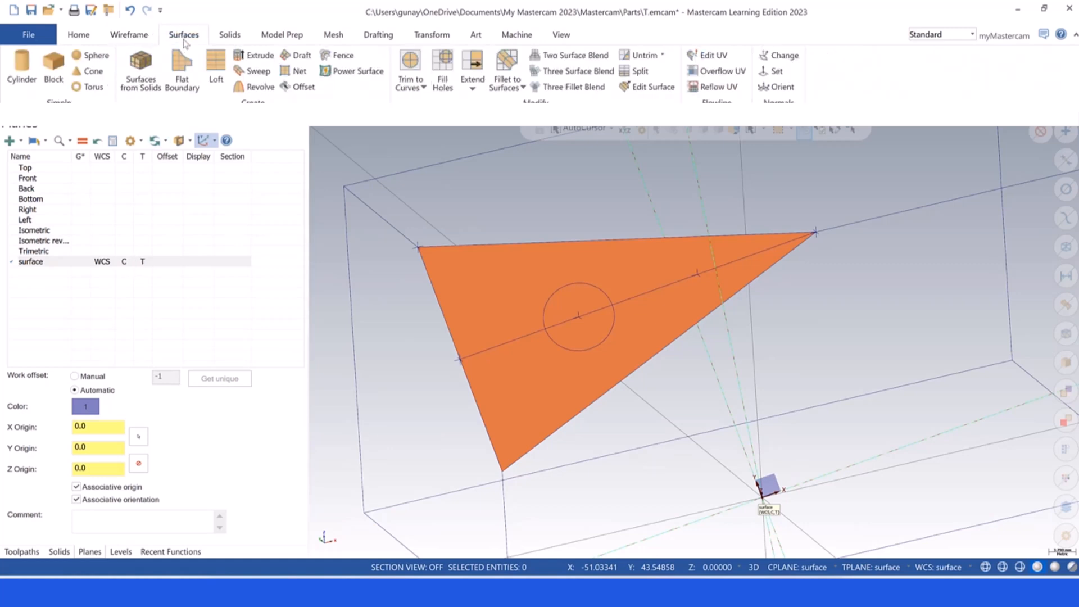
left_click(22, 552)
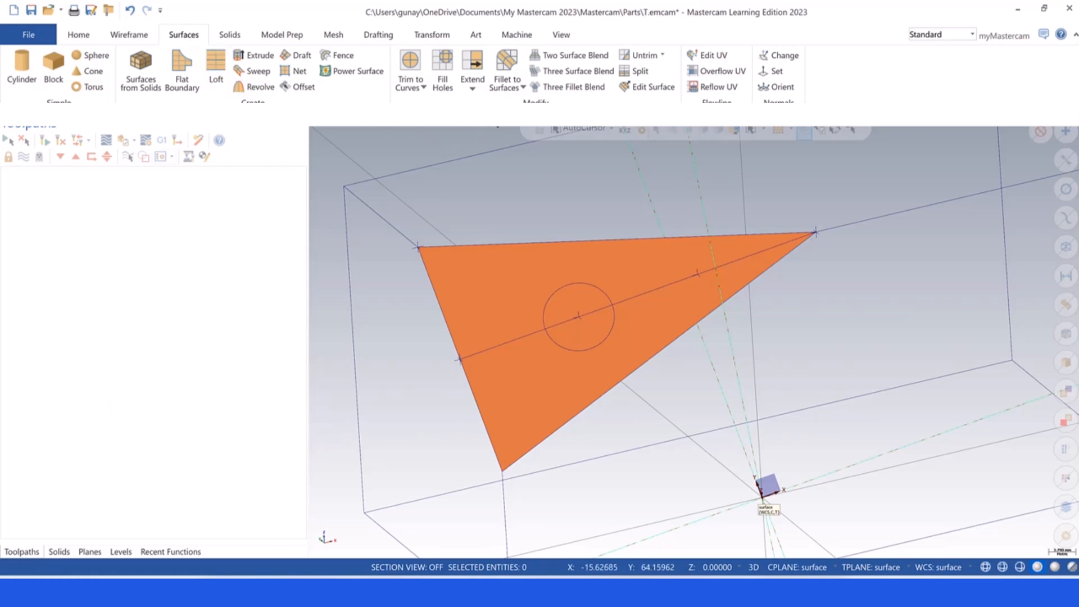
left_click(423, 88)
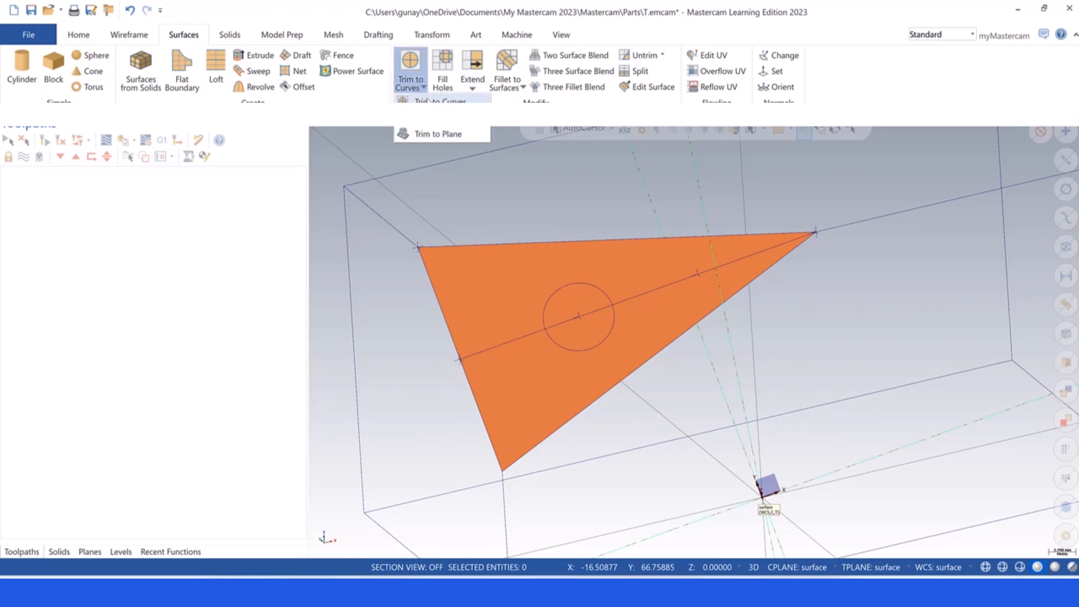
left_click(435, 102)
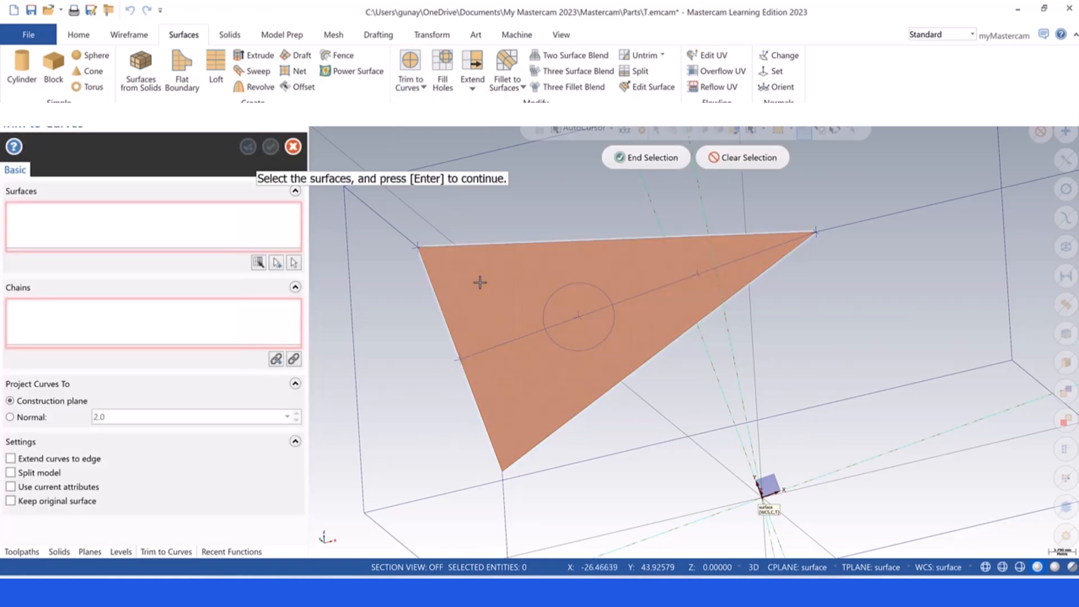
left_click(427, 366)
key("Return")
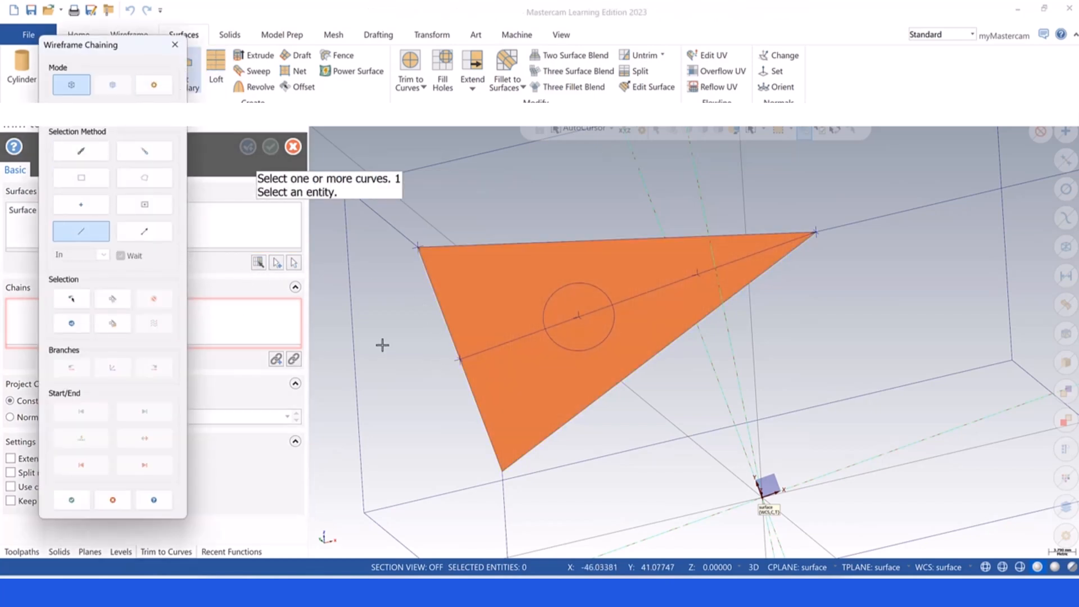
left_click(548, 338)
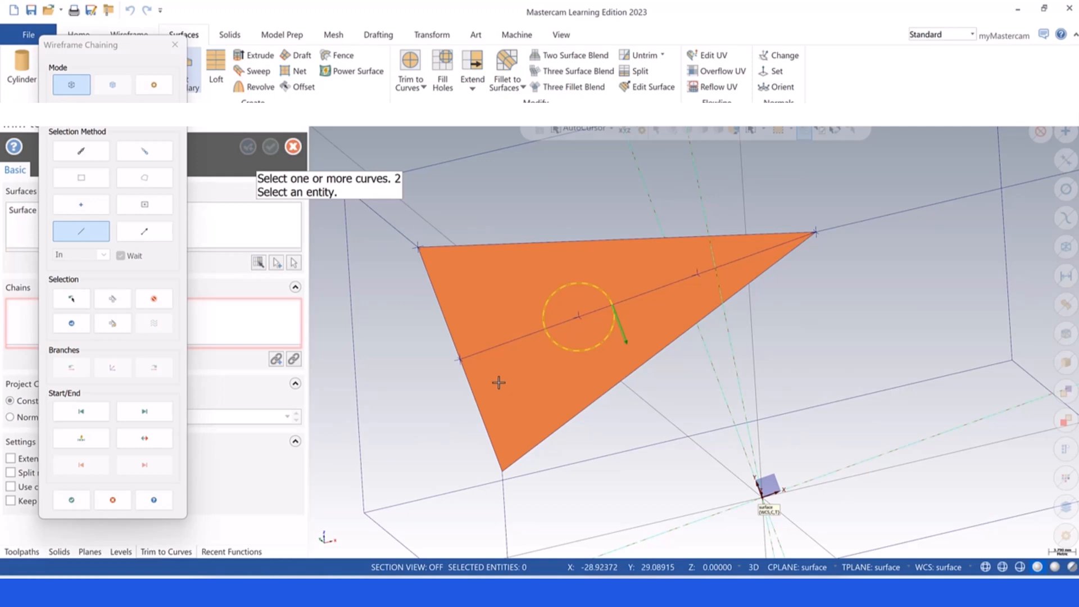
key("Return")
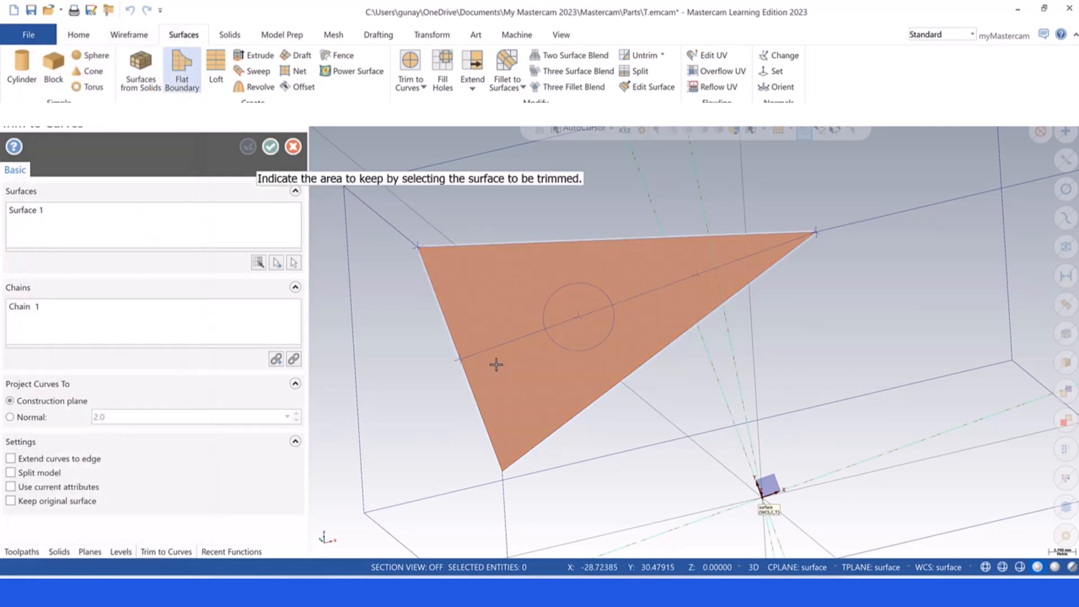
left_click(514, 298)
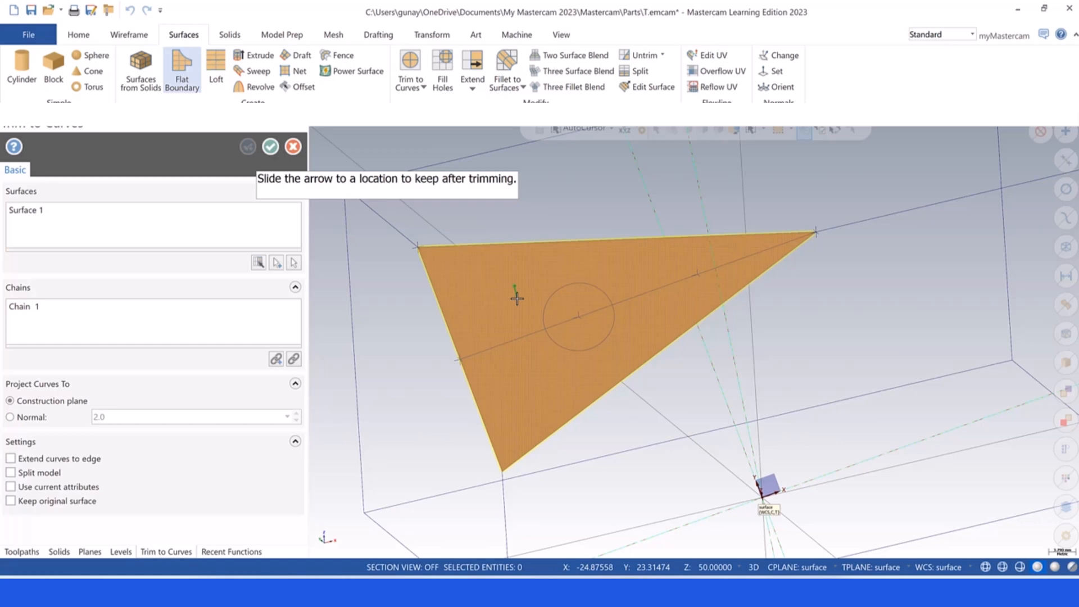
left_click(517, 299)
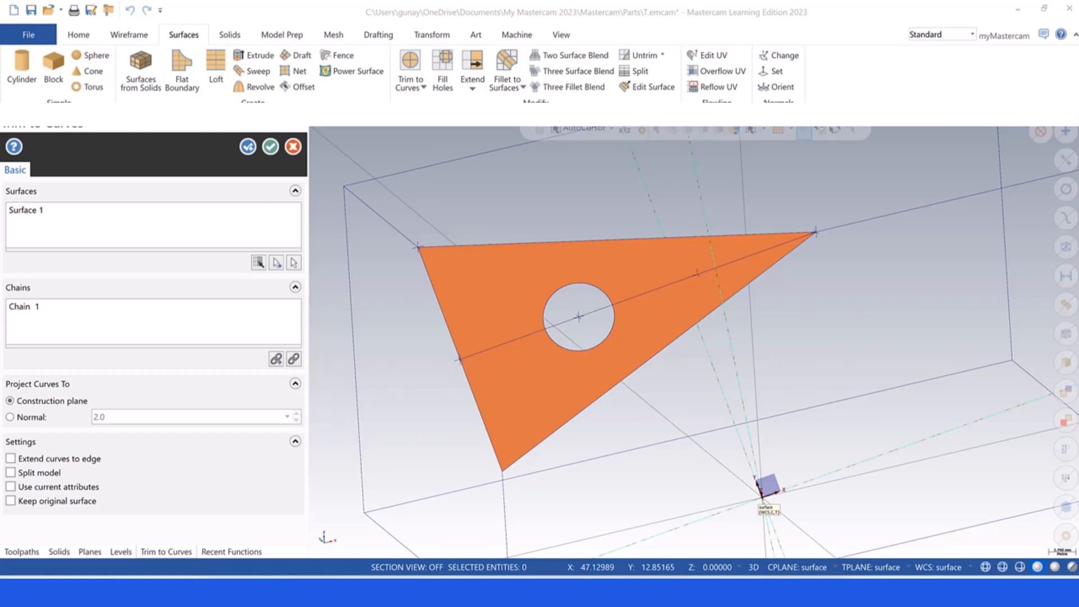
left_click(269, 148)
middle_click_drag(691, 285, 572, 305)
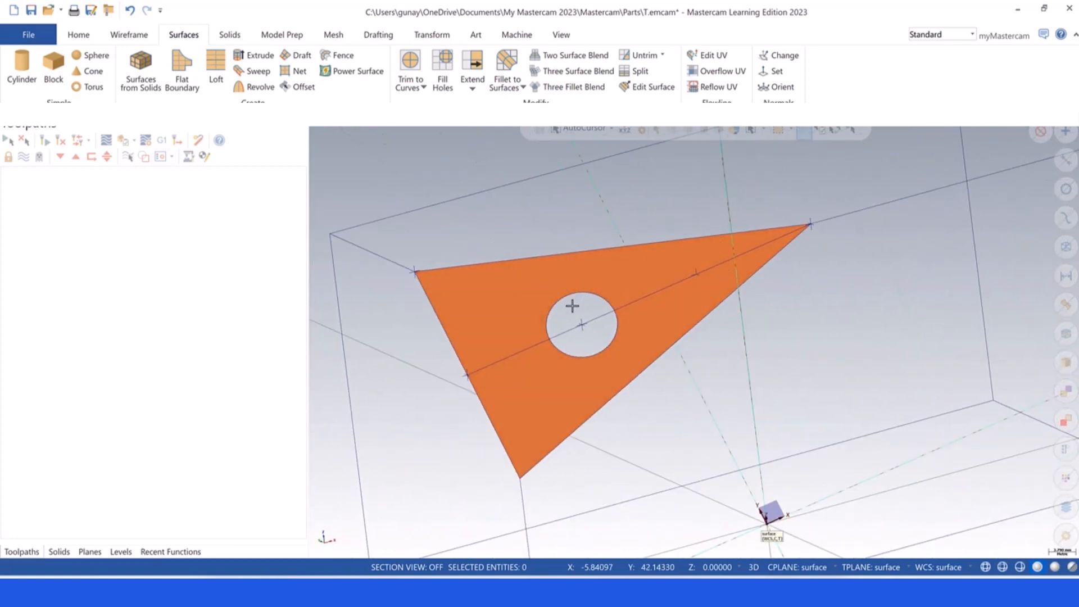
Step: Delete the triangle's center line and the points at the circle's center and the short edge's midpoint
left_click(565, 331)
key("Delete")
left_click(581, 322)
key("Delete")
left_click(464, 377)
key("Delete")
middle_click_drag(503, 321, 616, 371)
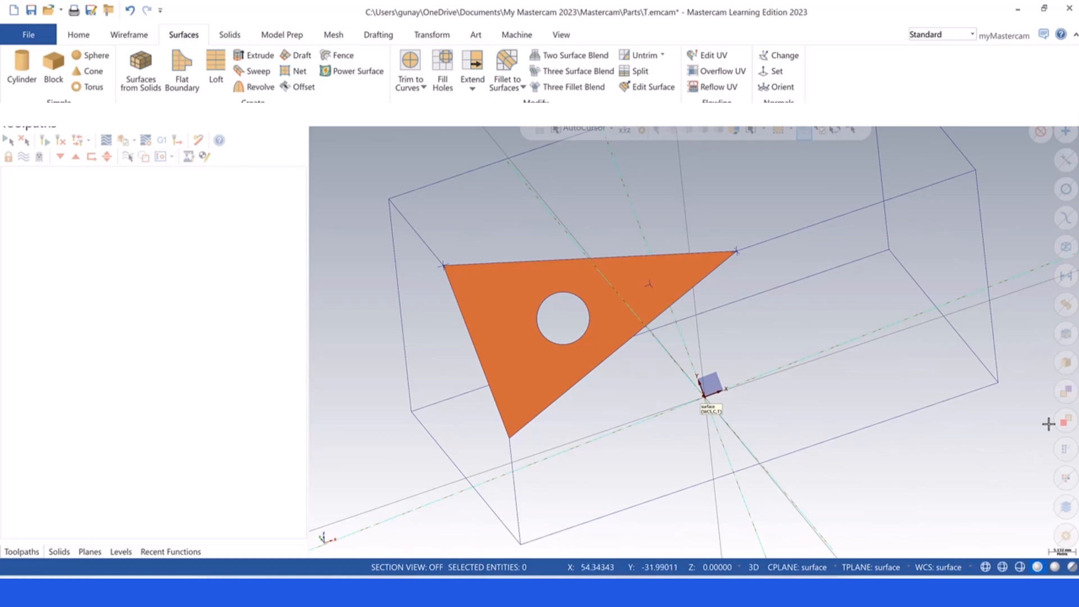
left_click(1071, 399)
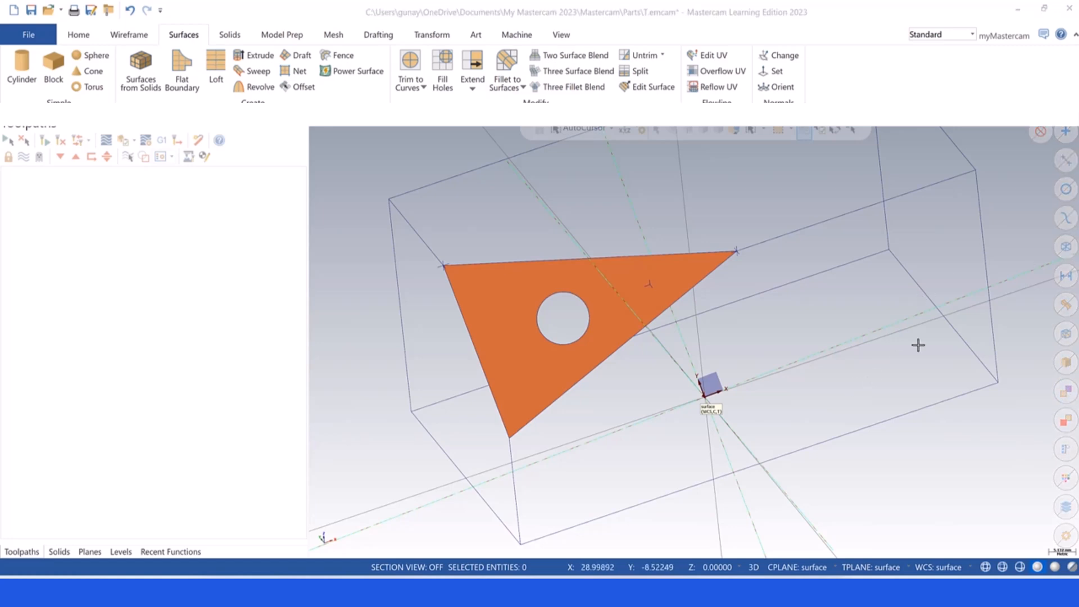
left_click(1063, 248)
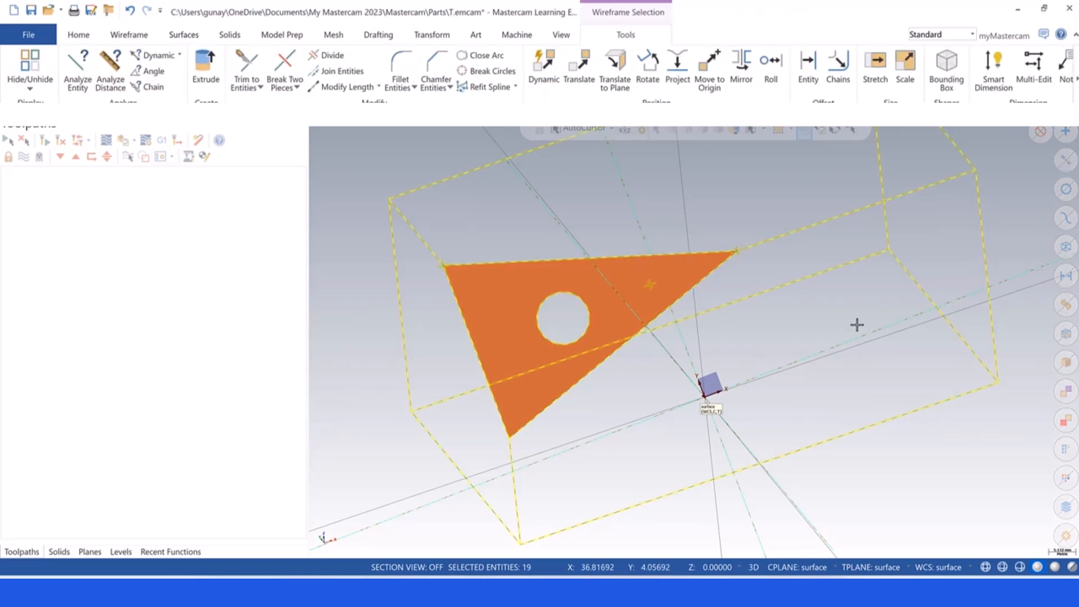
scroll(858, 325, "down", 2)
mouse_move(858, 325)
middle_mouse_down()
mouse_move(886, 288)
mouse_move(872, 281)
mouse_move(817, 320)
mouse_move(879, 316)
mouse_move(867, 326)
middle_mouse_up()
key("Escape")
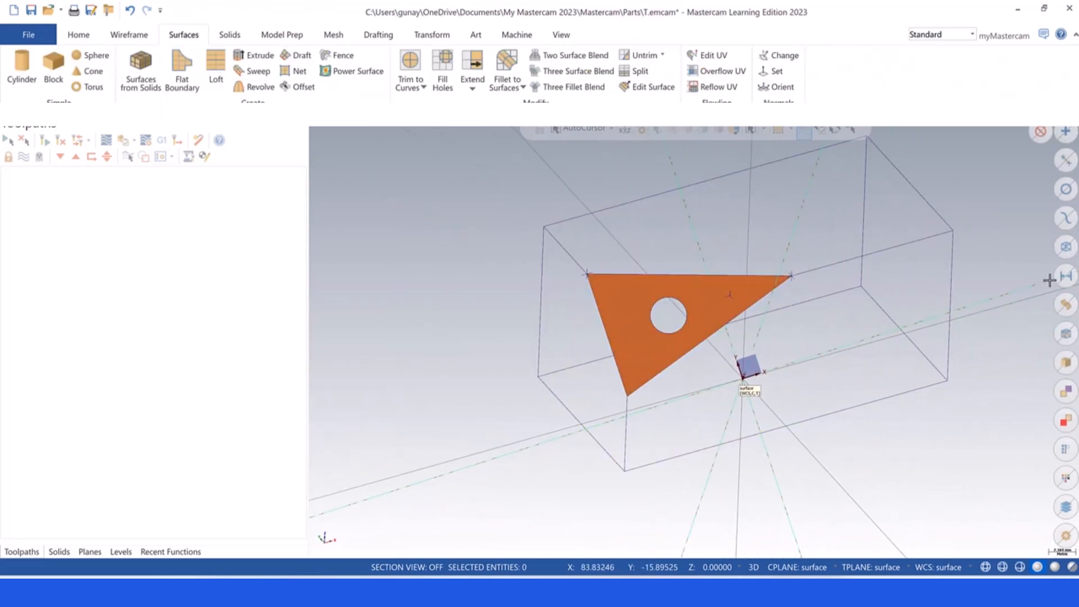
left_click(1072, 252)
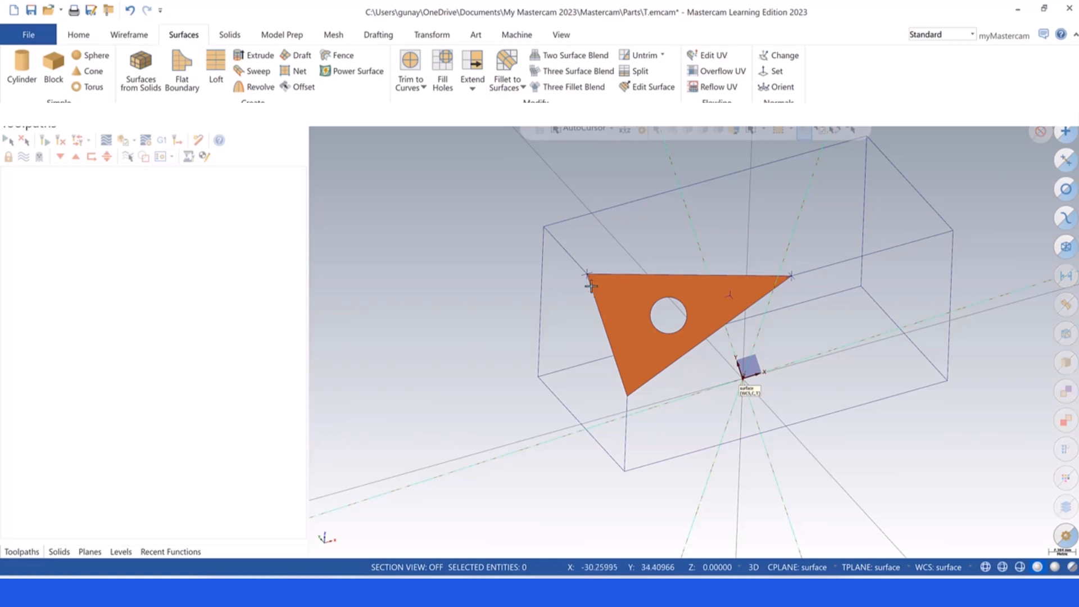
scroll(580, 328, "down", 2)
left_click_drag(445, 171, 877, 494)
scroll(579, 312, "up", 2)
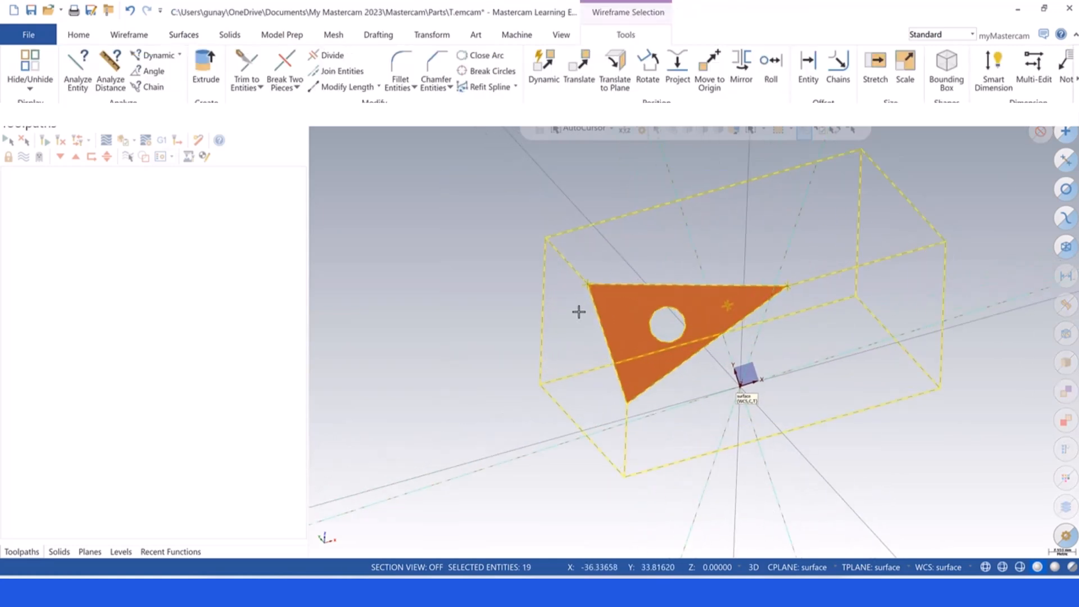
scroll(611, 292, "up", 3)
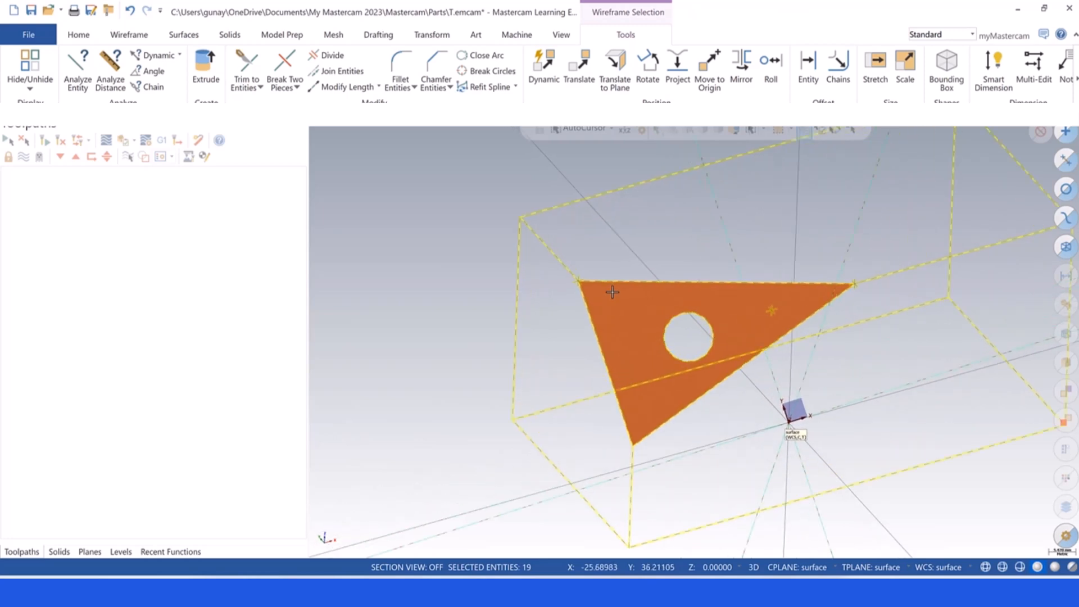
key("Escape")
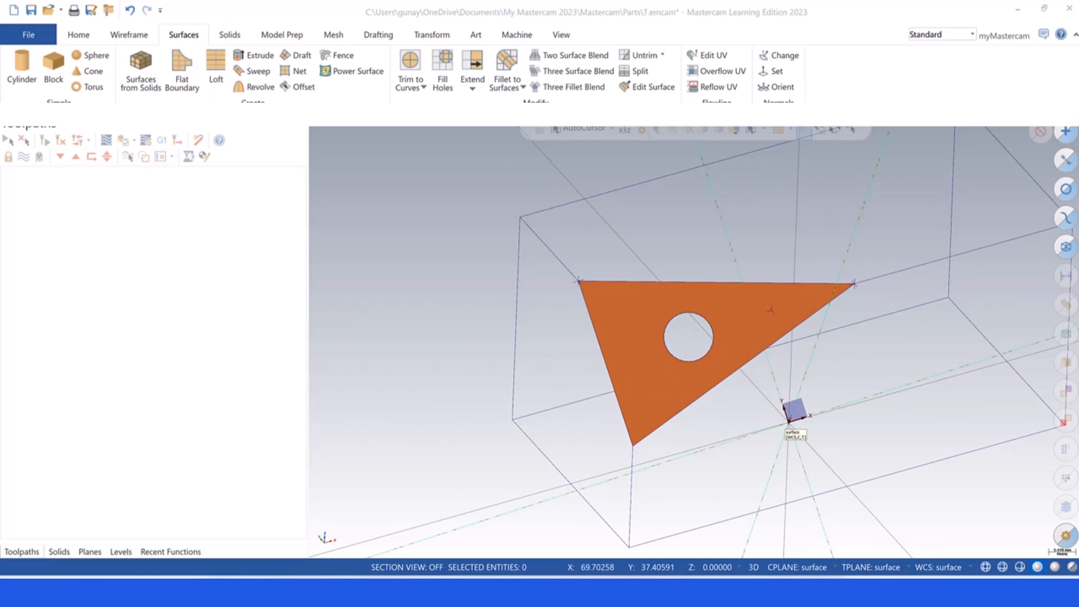
Step: Select all remaining point entities at once with the points-only quick mask and delete them
scroll(796, 332, "down", 1)
scroll(891, 294, "up", 2)
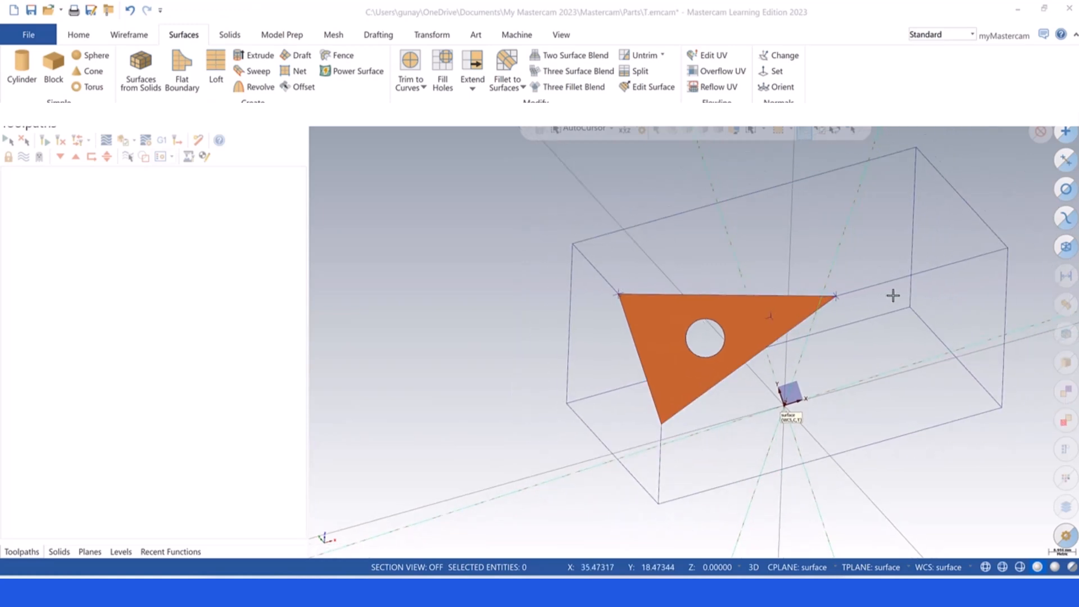
left_click(1063, 131)
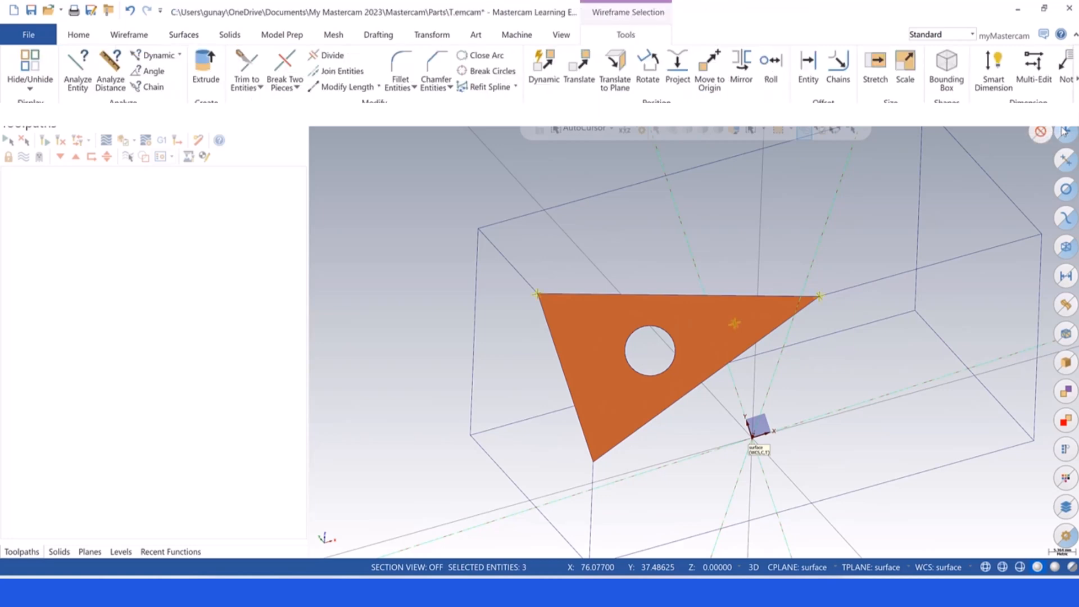
key("Delete")
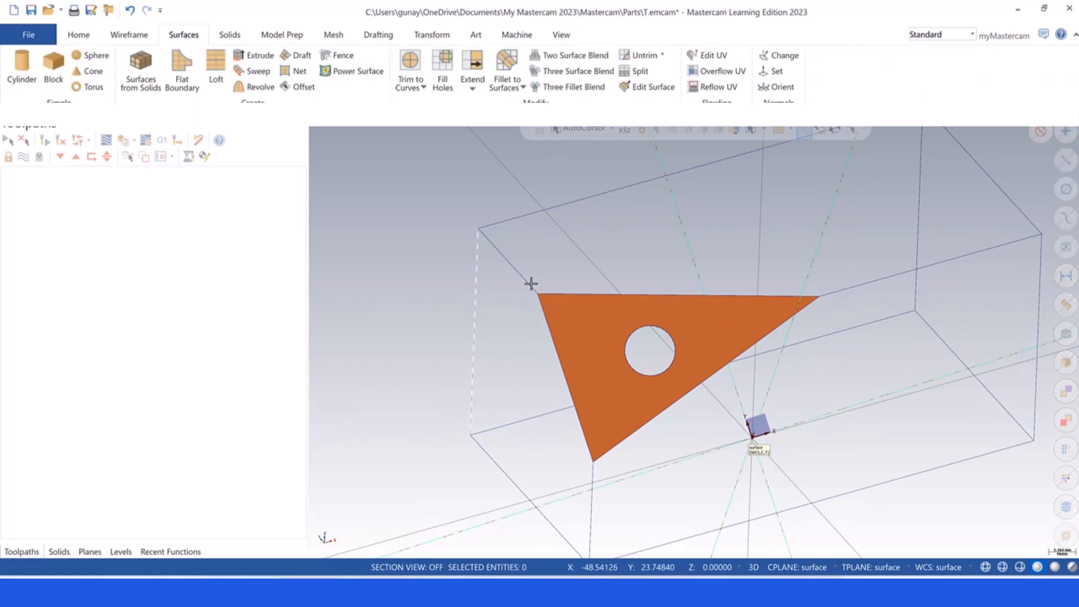
Step: Make the Top plane the active WCS, construction plane and tool plane
scroll(531, 284, "down", 2)
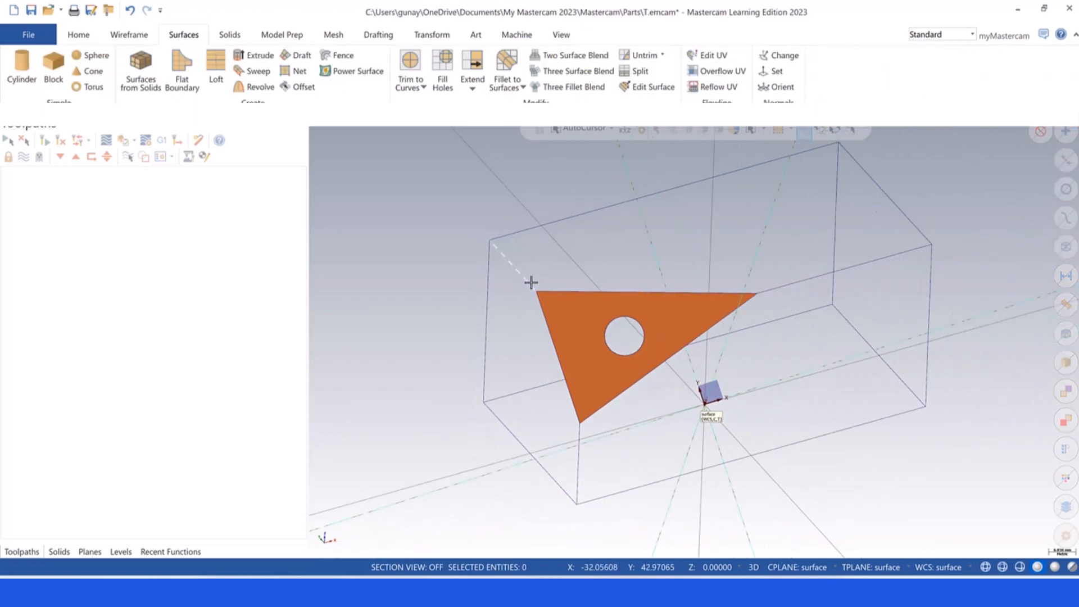
left_click(91, 553)
left_click(103, 170)
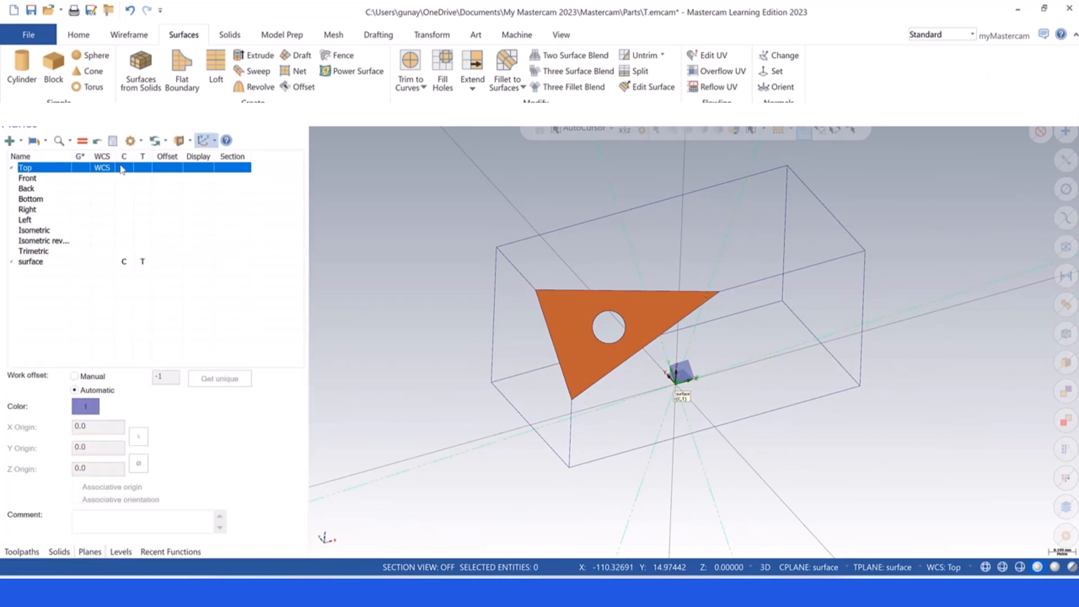
scroll(575, 313, "down", 2)
scroll(587, 299, "up", 3)
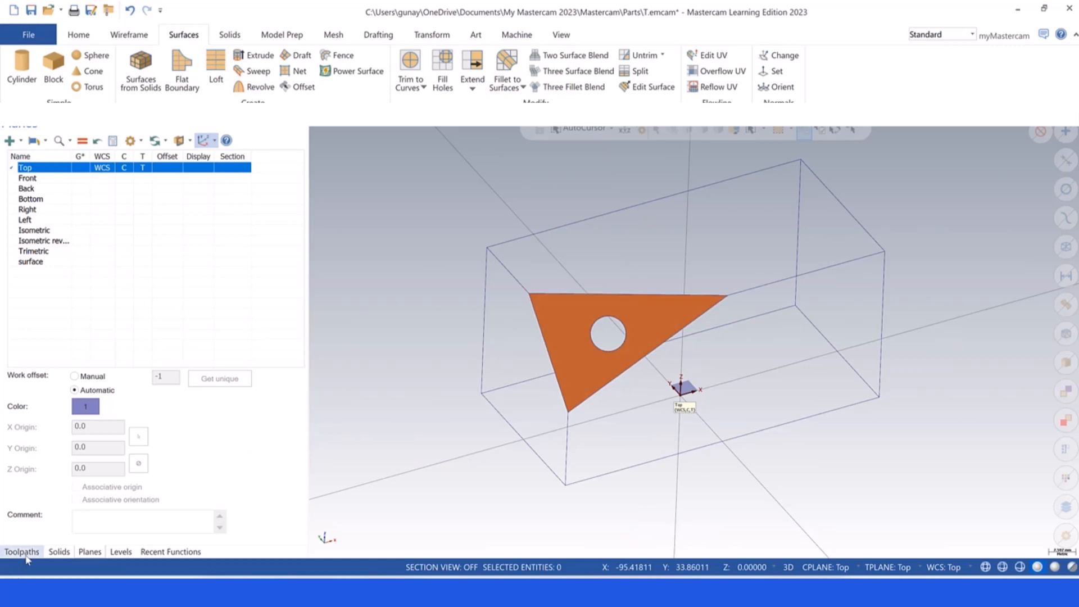
Step: Create a flat boundary surface on the box's cut top face, using partial chaining with Wait enabled to trace its outline
scroll(624, 295, "down", 2)
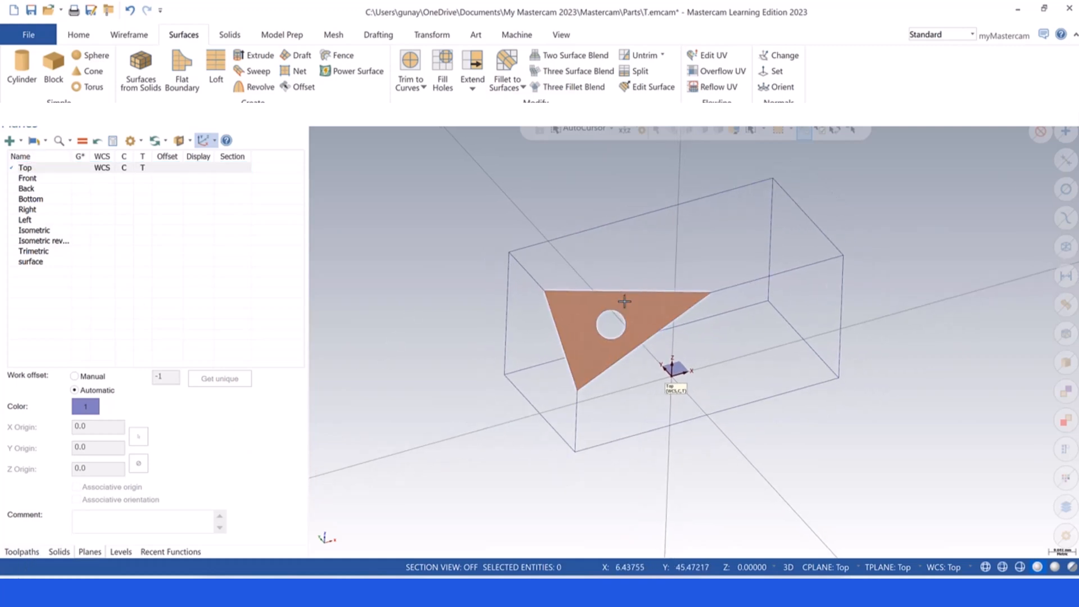
scroll(624, 302, "up", 3)
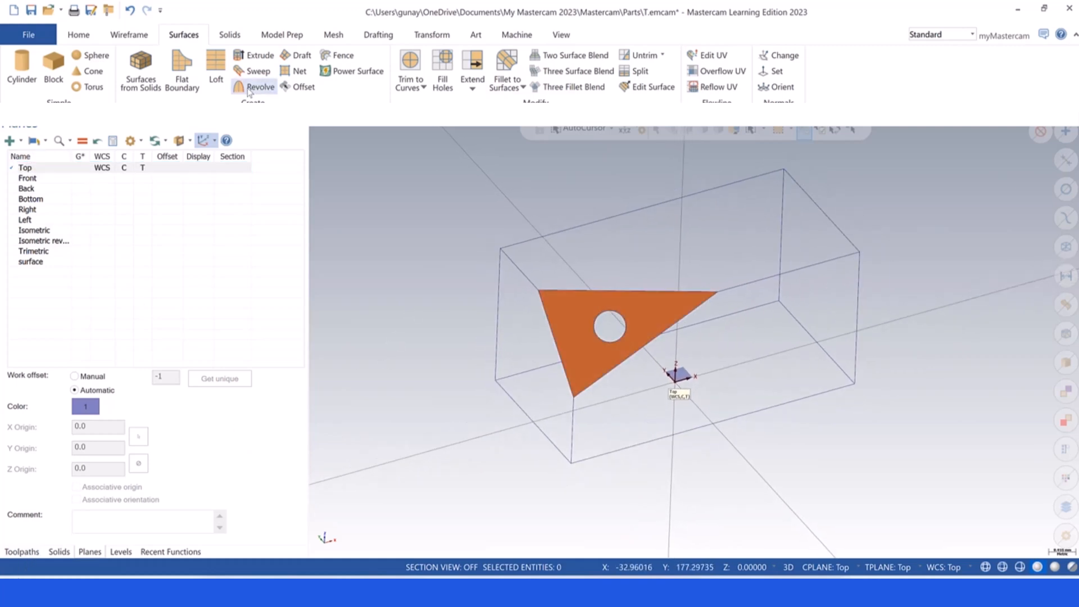
left_click(181, 73)
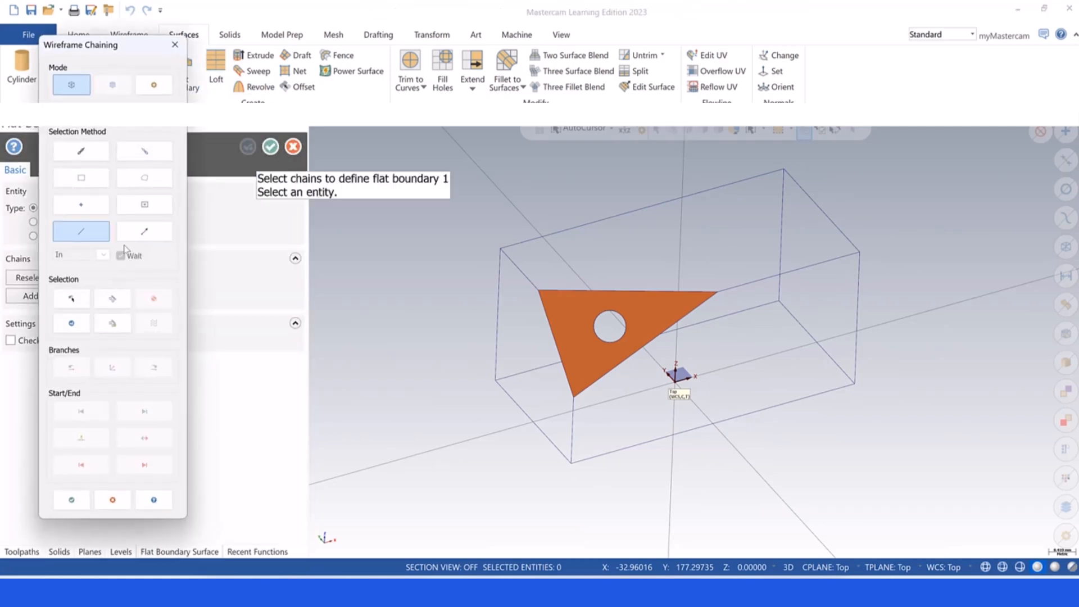
left_click(145, 150)
left_click(120, 256)
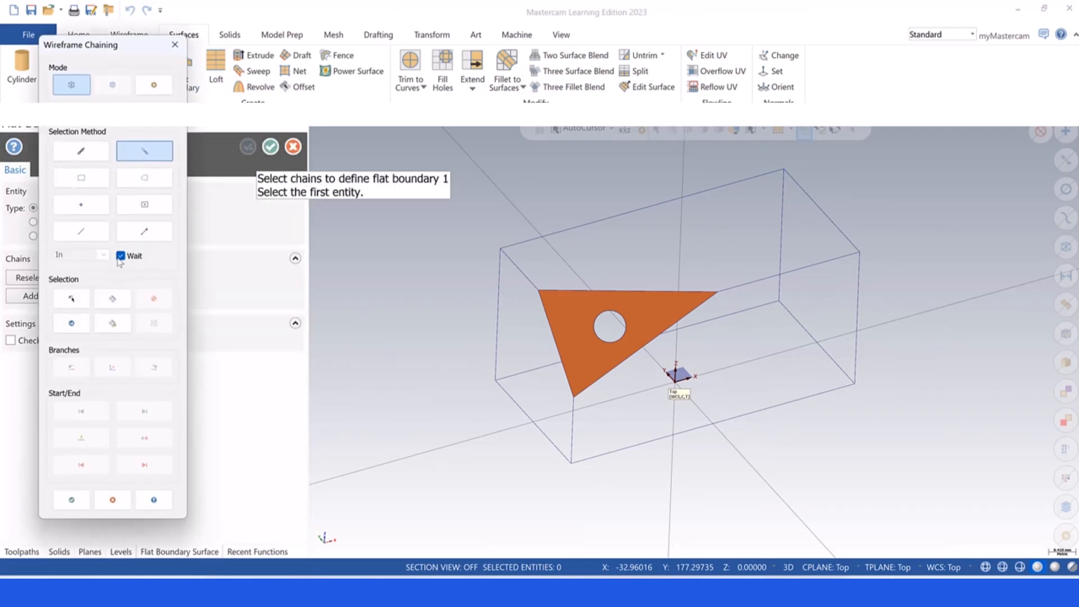
left_click(524, 275)
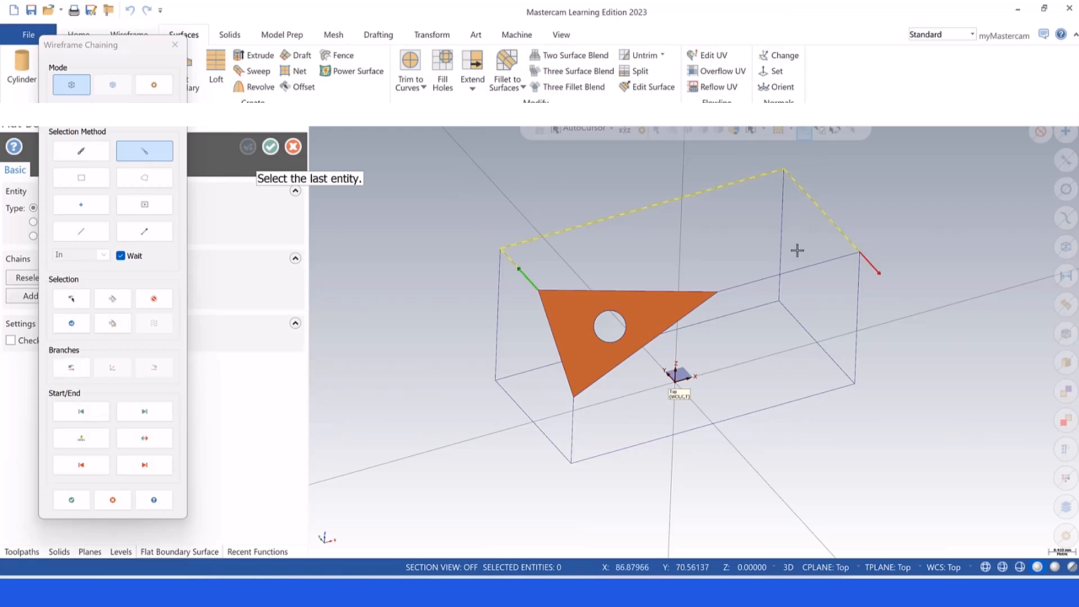
left_click(669, 291)
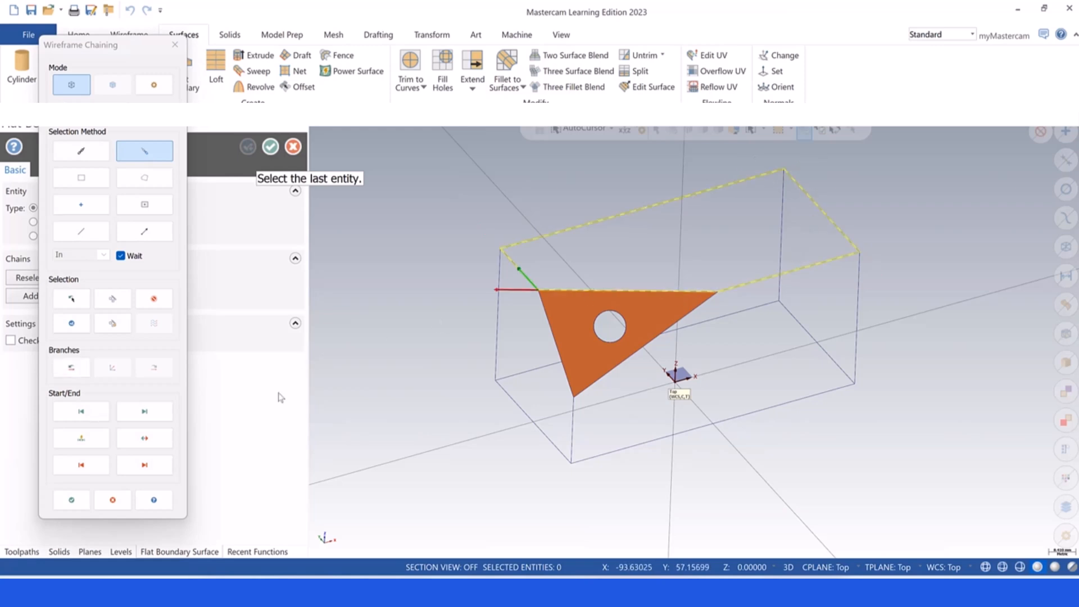
left_click(72, 499)
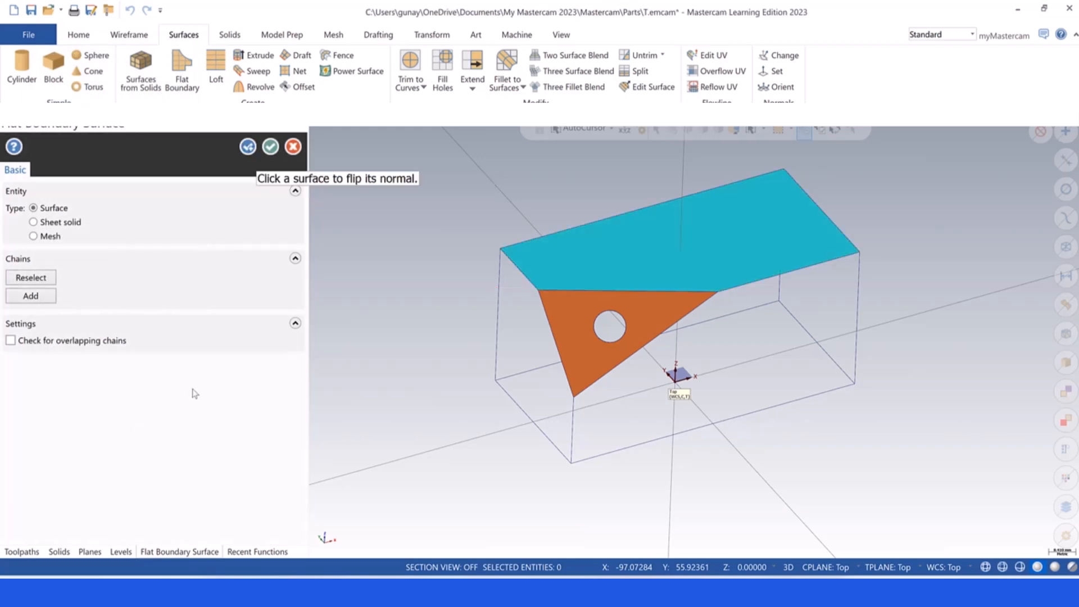
left_click(246, 147)
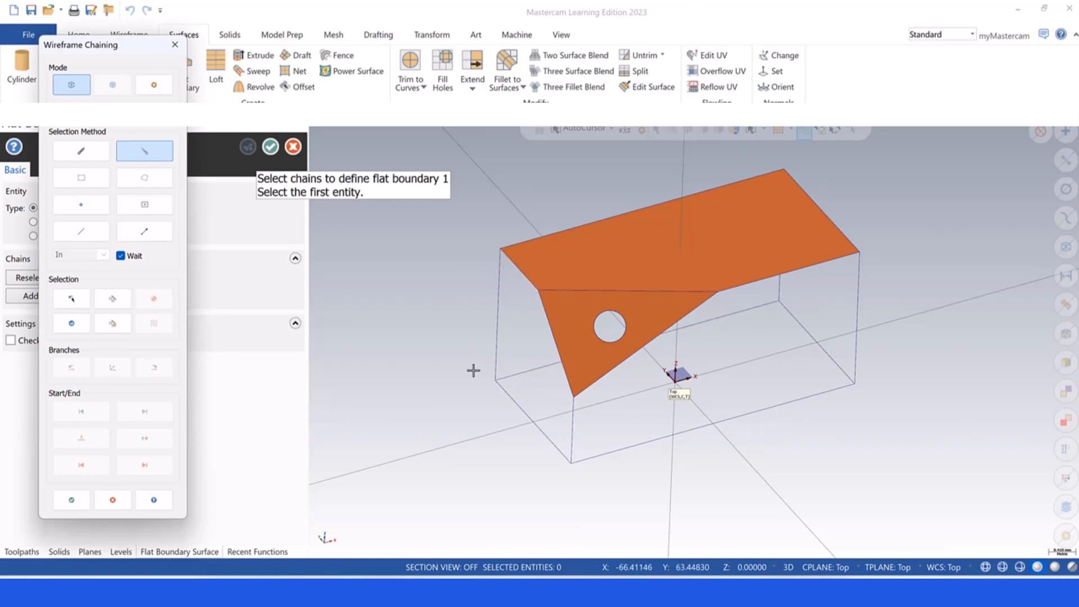
Step: Create a flat boundary surface on the box's rectangular bottom face from a partial chain around its four edges
left_click(518, 374)
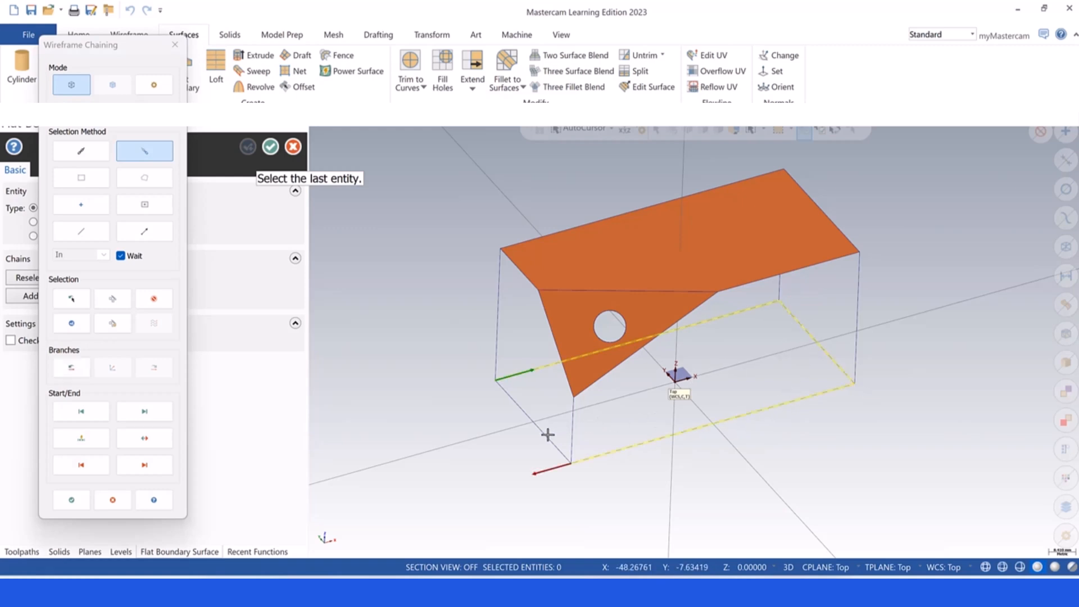
left_click(70, 500)
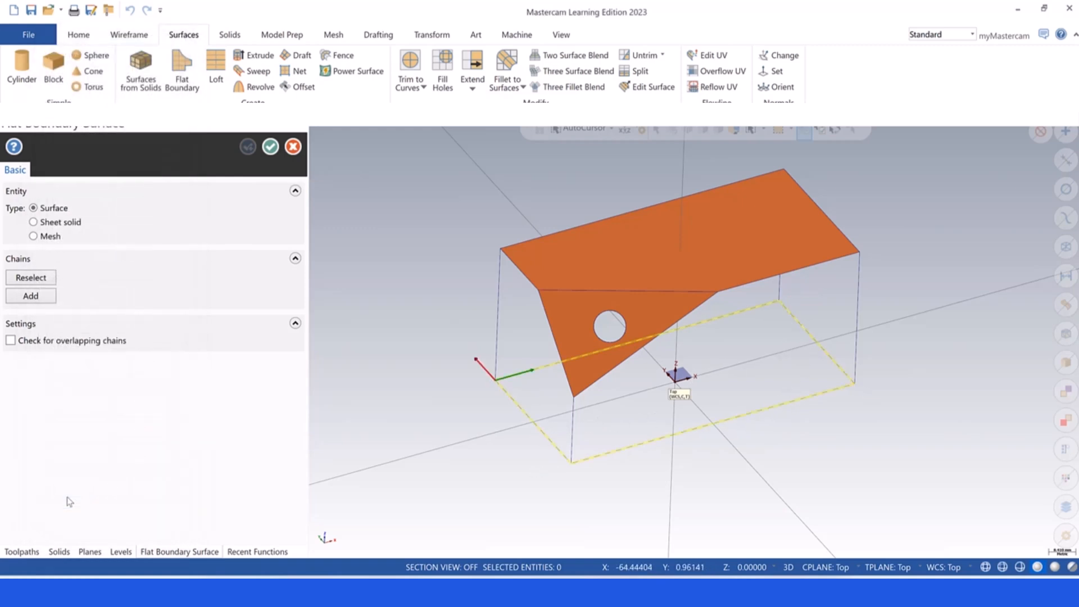
left_click(267, 148)
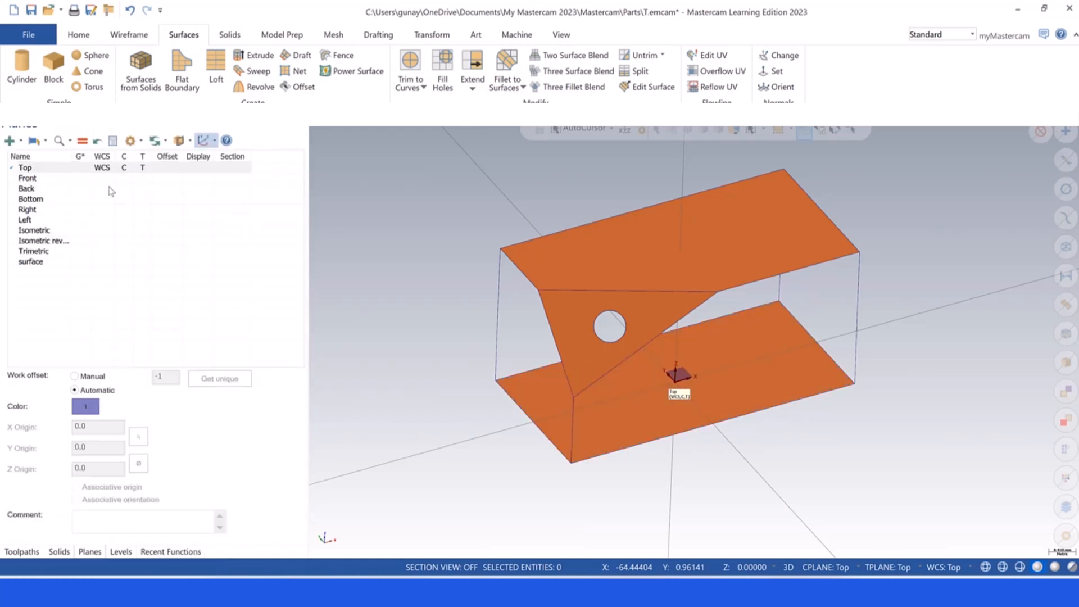
scroll(607, 260, "down", 1)
middle_click_drag(701, 315, 618, 225)
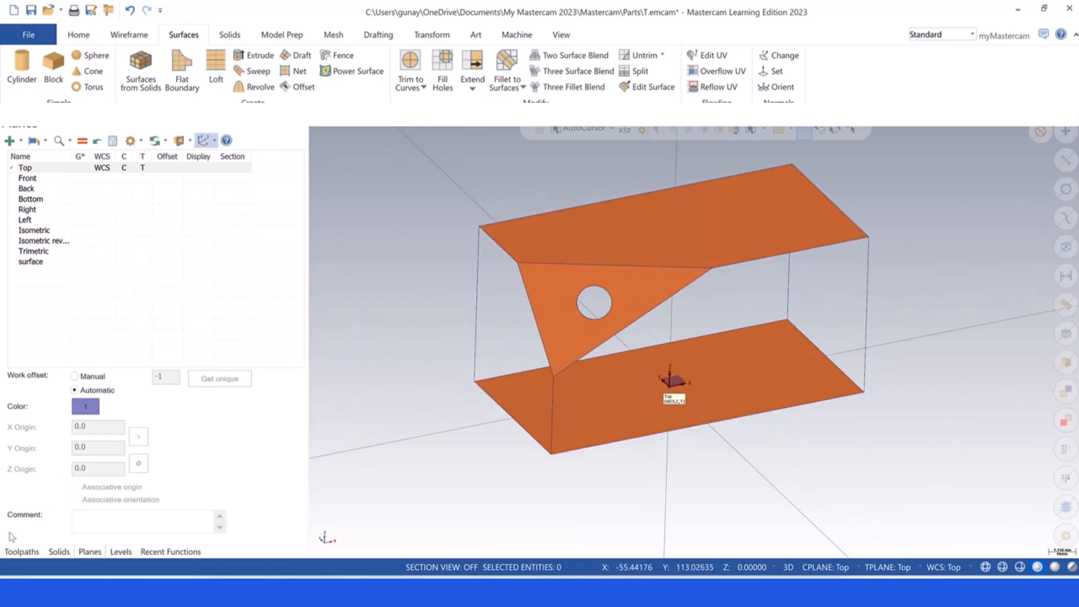
Step: Create a flat boundary surface on the end face beside the triangle's short edge, clearing the wrong partial chain before reselecting
left_click(182, 70)
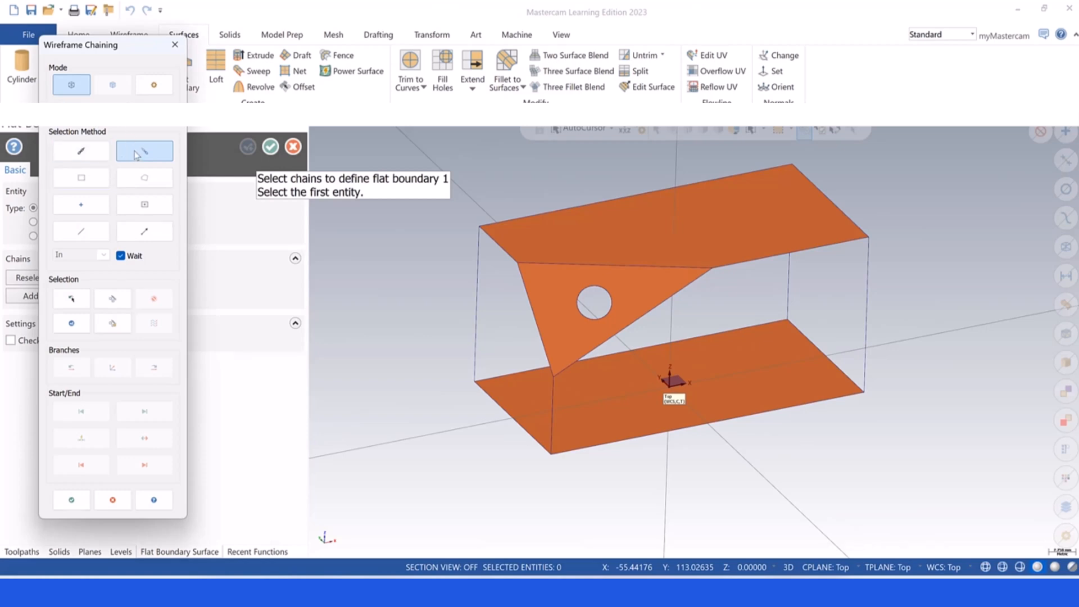
left_click(513, 252)
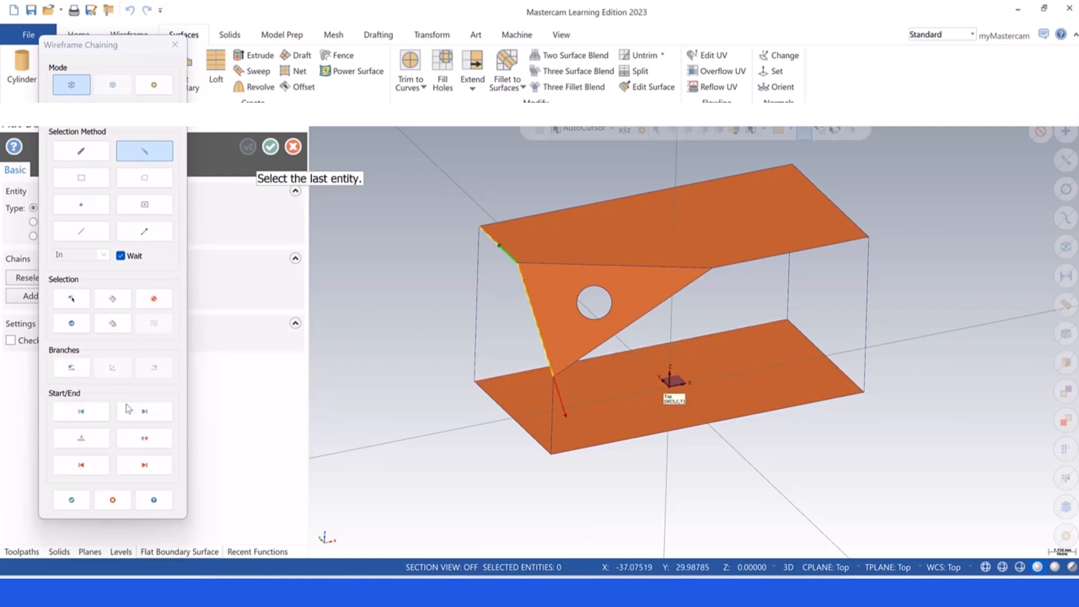
left_click(154, 299)
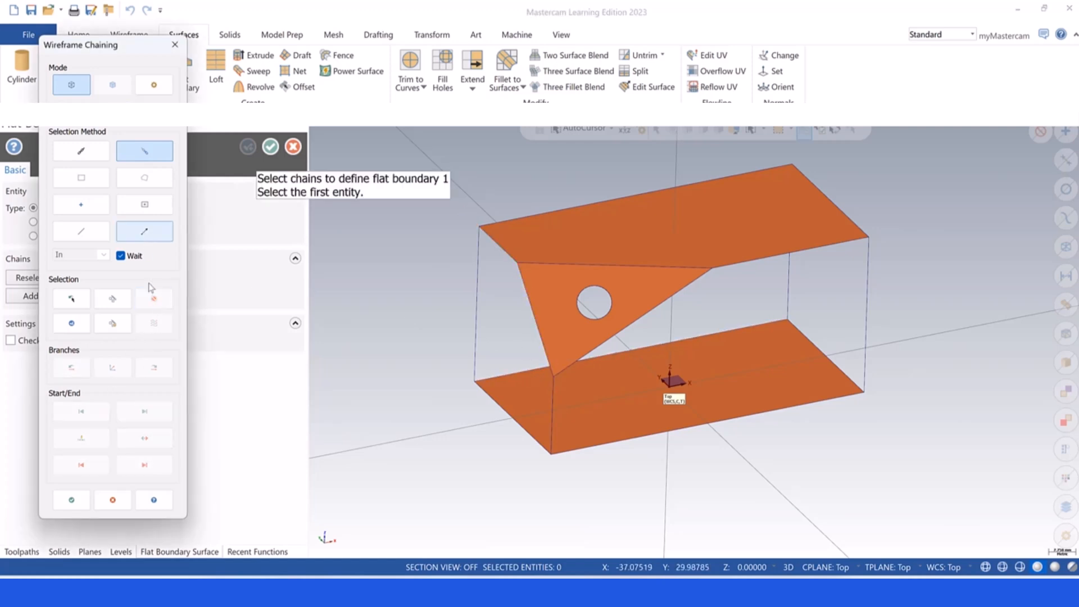
left_click(508, 254)
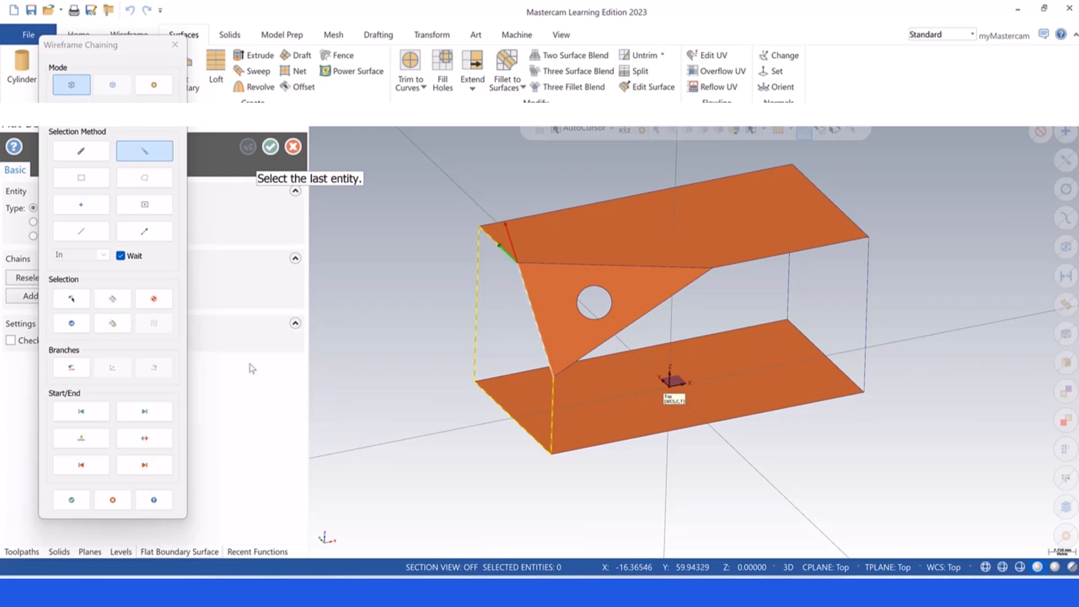
left_click(71, 500)
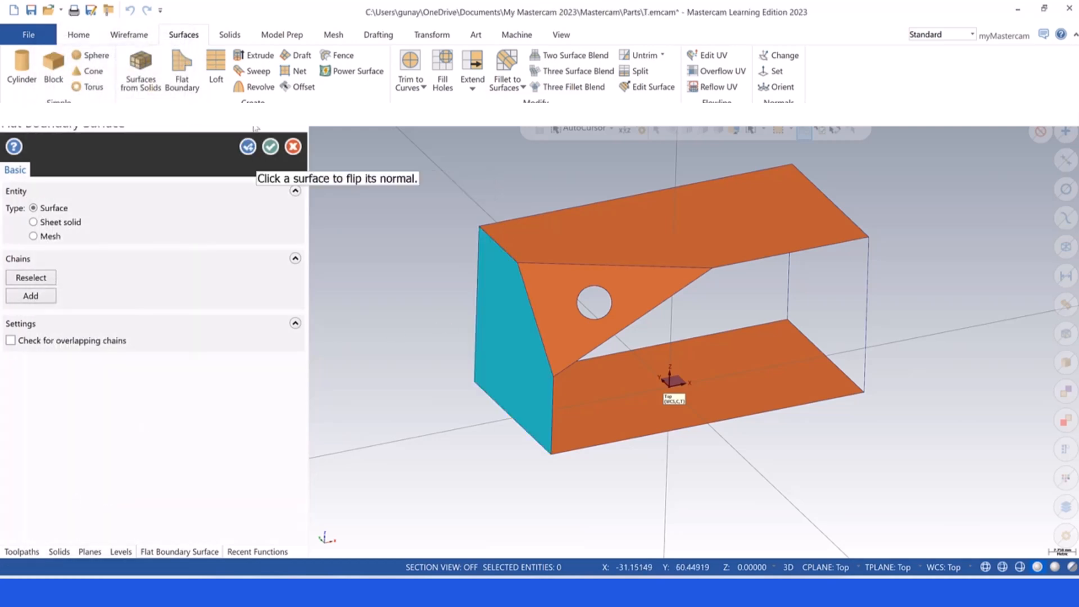
left_click(247, 147)
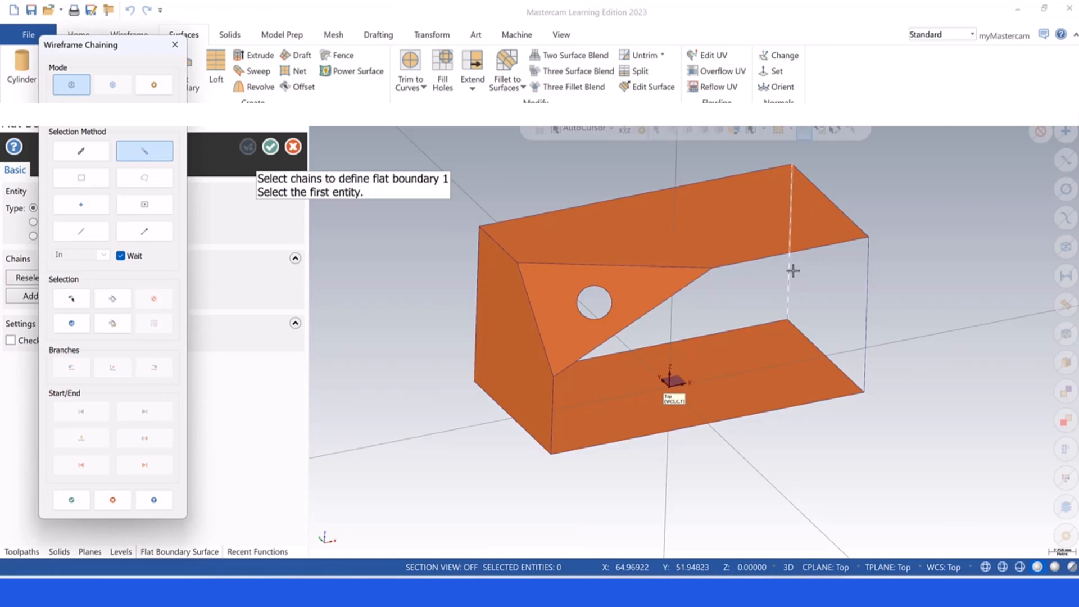
key("Escape")
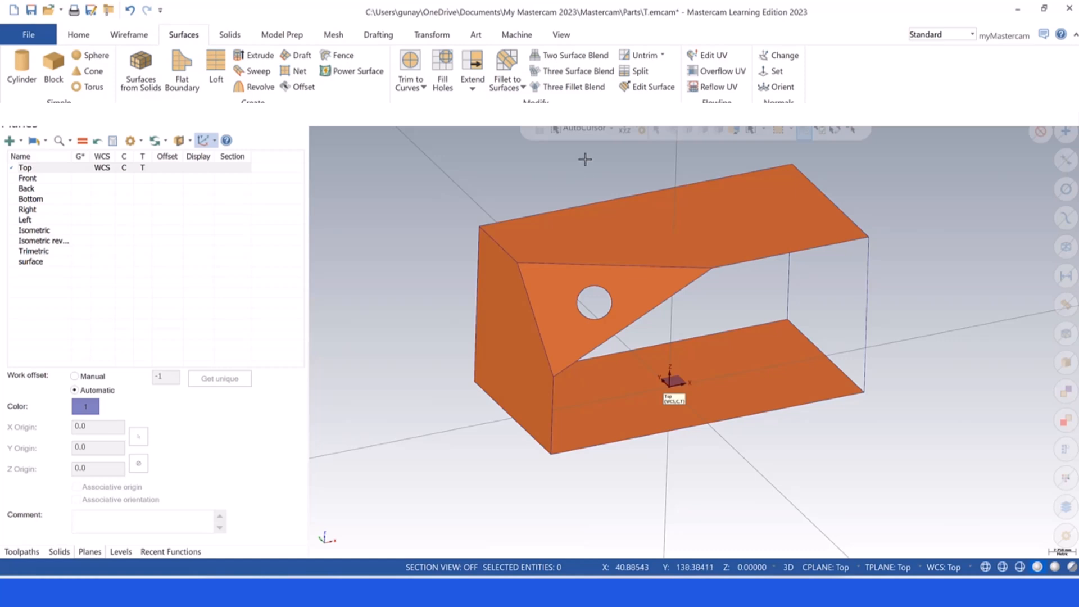
Step: Make the custom plane named surface the active WCS, construction plane and tool plane
middle_click_drag(621, 258, 577, 261)
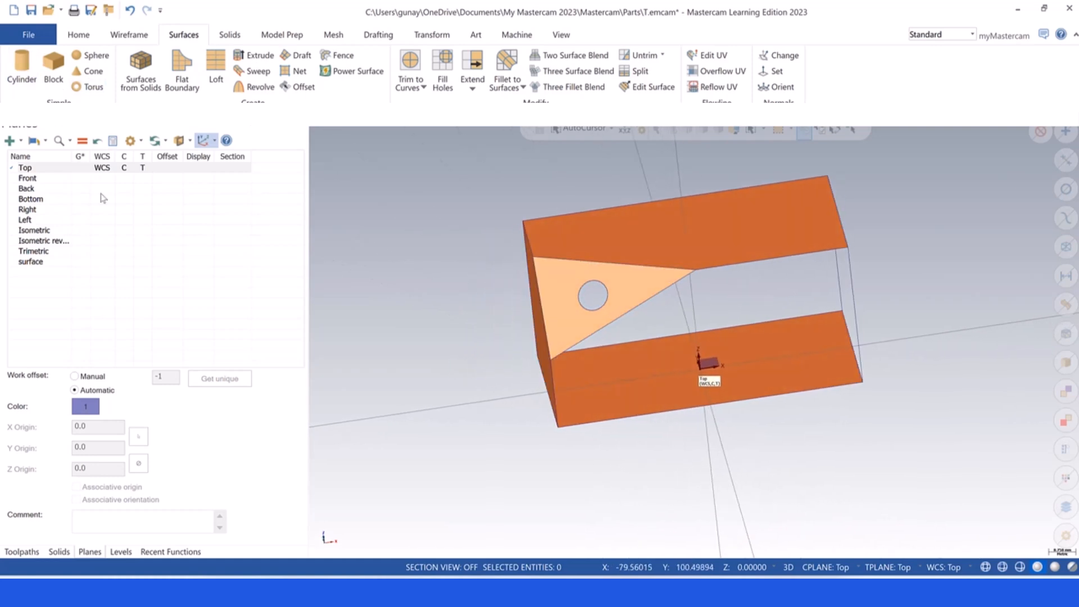
left_click(105, 262)
left_click(126, 262)
left_click(142, 261)
middle_click_drag(478, 337, 575, 284)
scroll(575, 283, "up", 1)
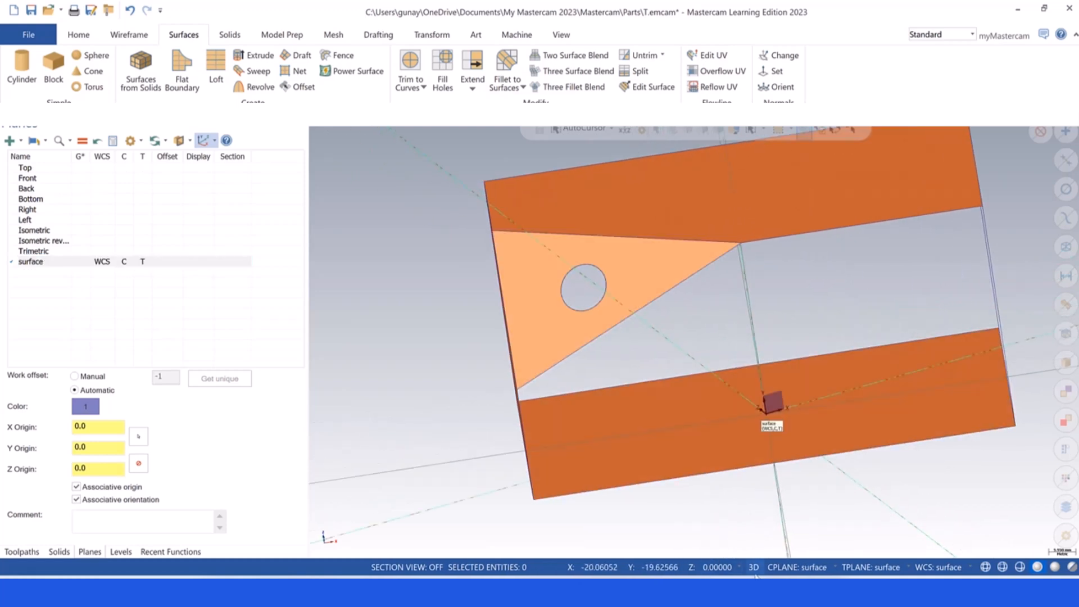
Step: Switch construction to 2D mode, pick the hole's center as the depth reference, and set the construction depth to 40
left_click(753, 568)
left_click(692, 567)
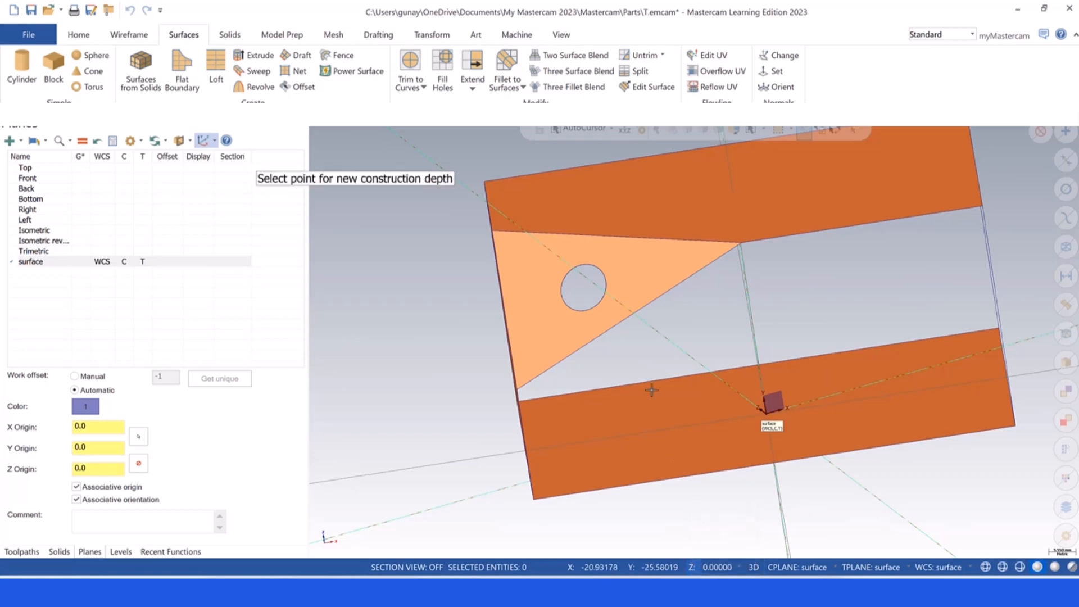
left_click(584, 288)
middle_click_drag(584, 288, 686, 542)
left_click(714, 568)
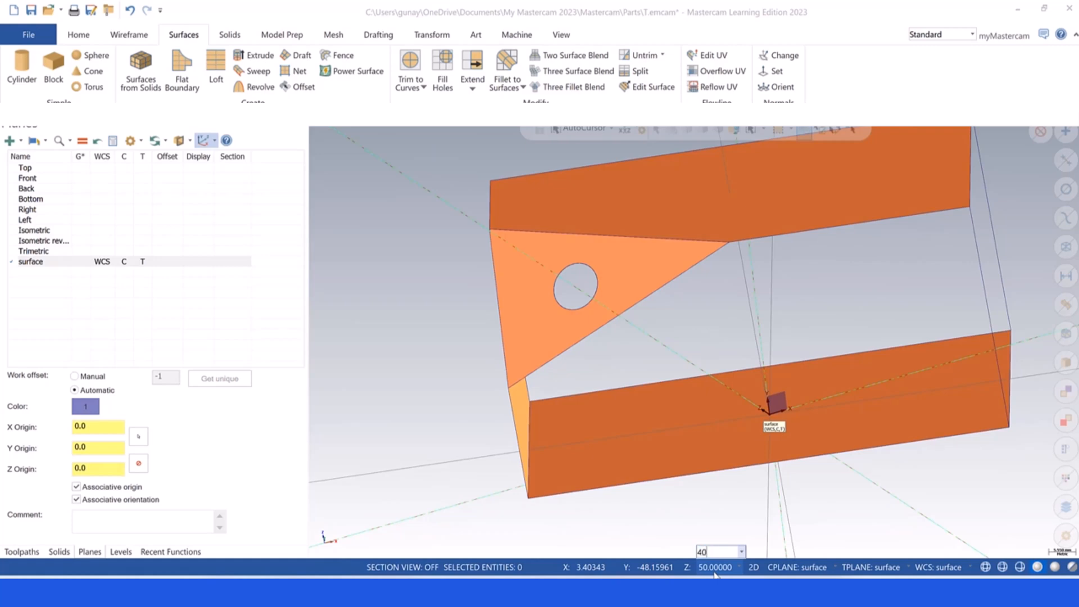
type("40")
key("Return")
scroll(621, 286, "up", 3)
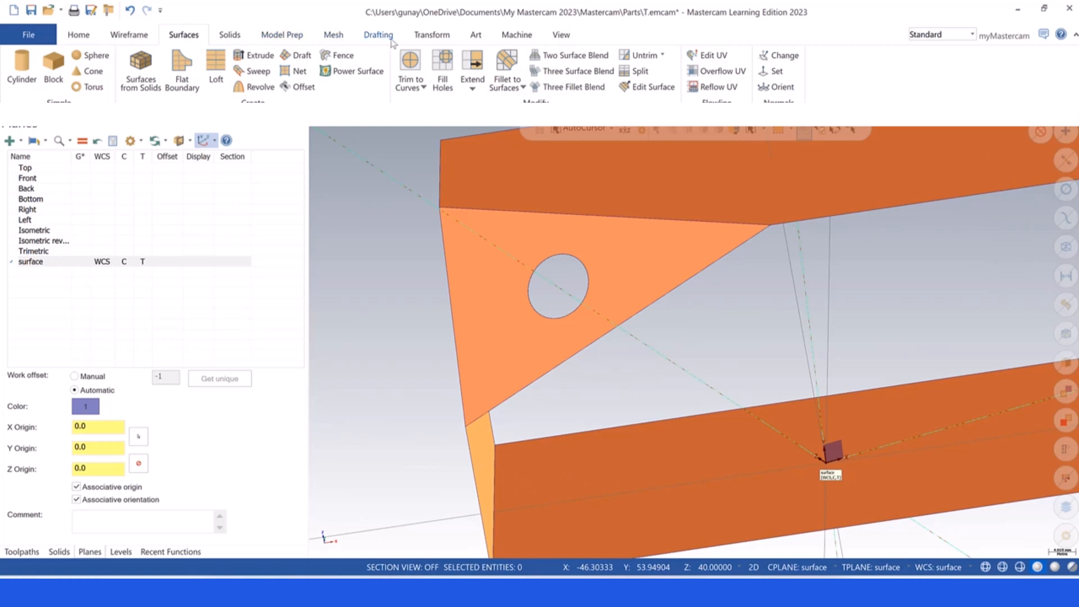
left_click(432, 34)
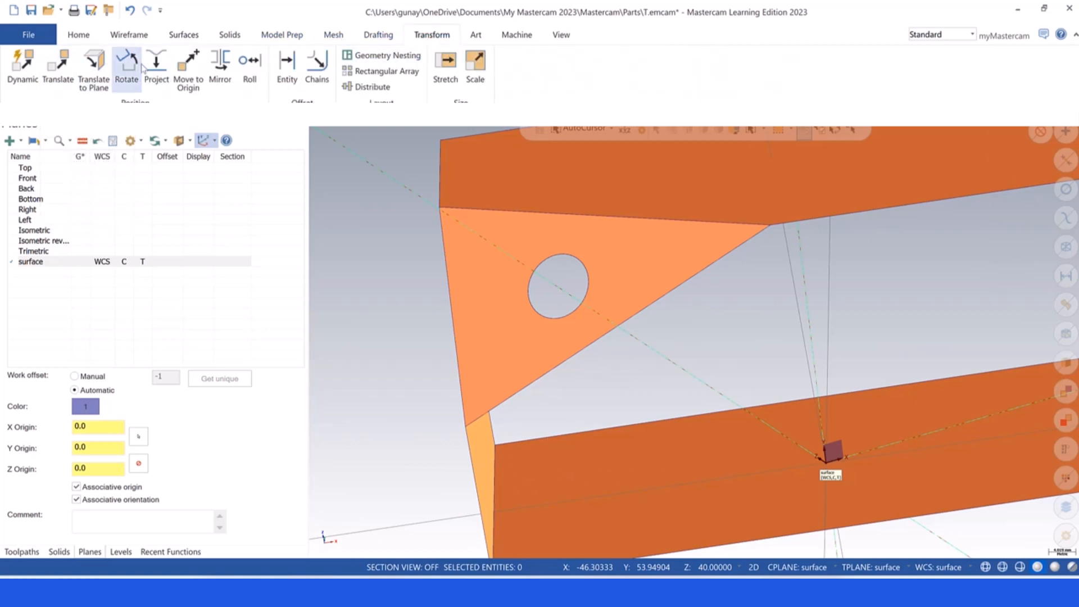
left_click(156, 66)
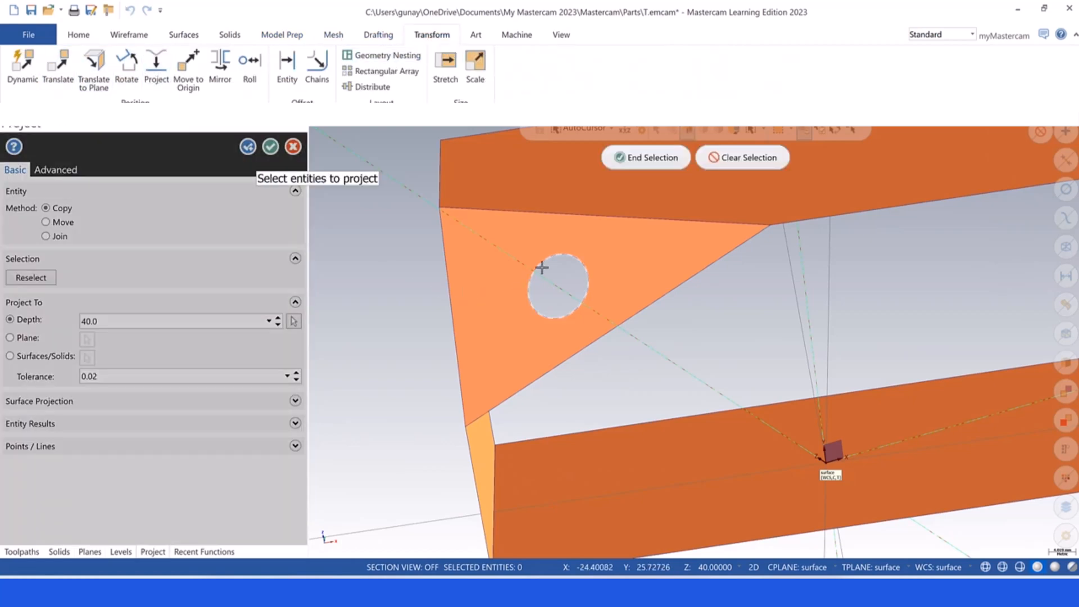
left_click(557, 277)
middle_click_drag(632, 310, 603, 274)
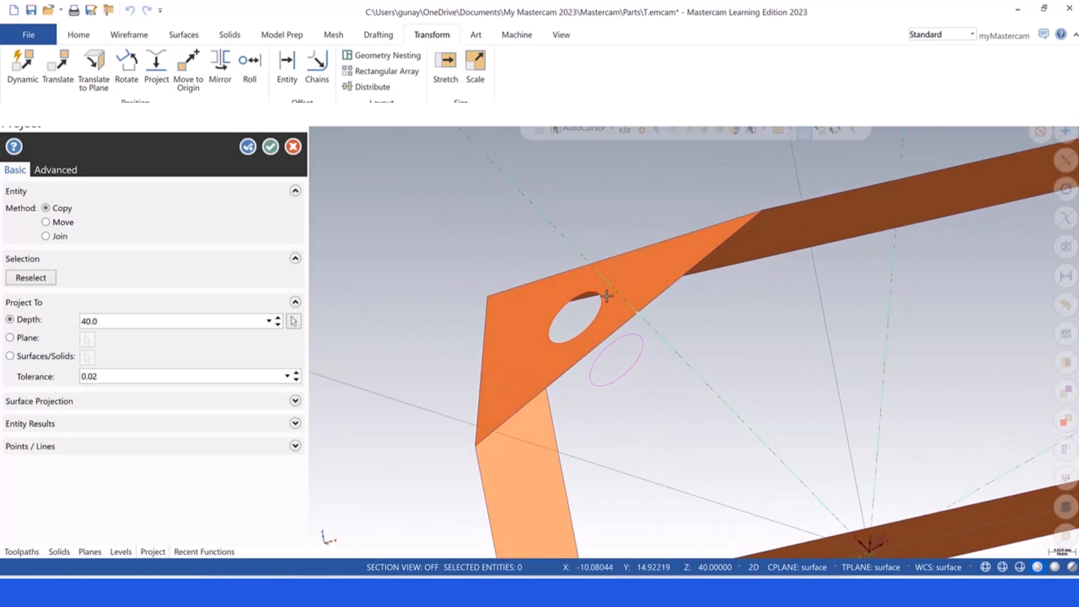
key("Escape")
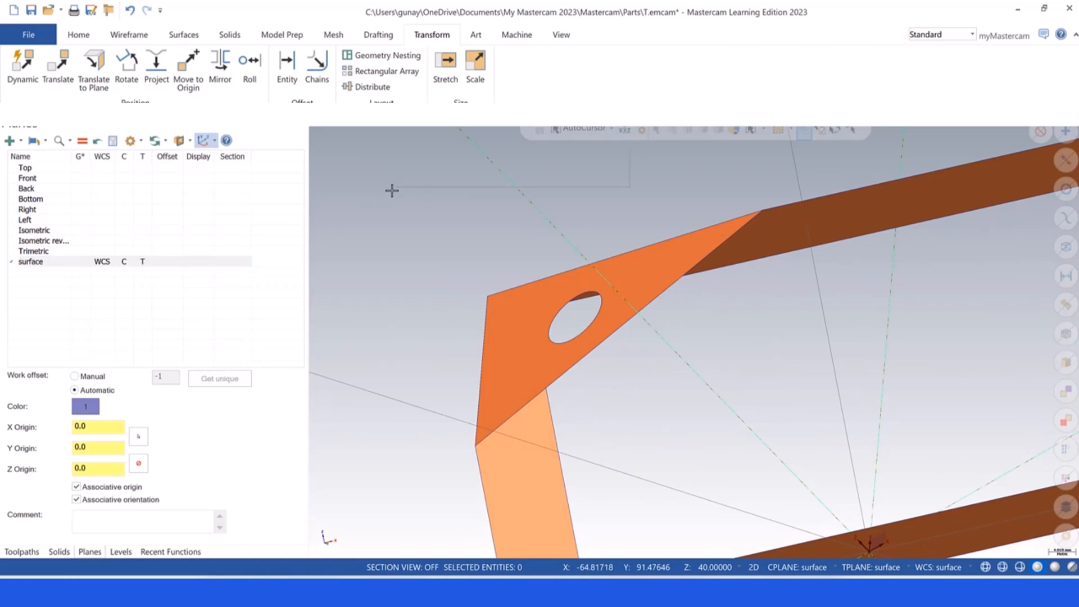
right_click(392, 191)
left_click(456, 179)
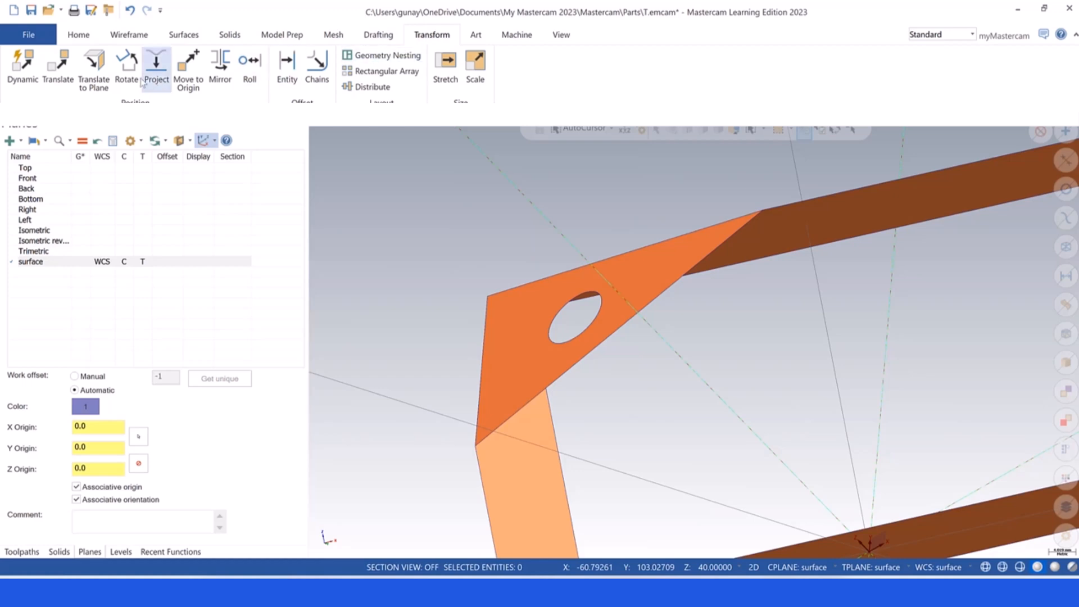
Step: Project a copy of the hole's circle to depth 40 in the active plane and clear the result colors
left_click(148, 65)
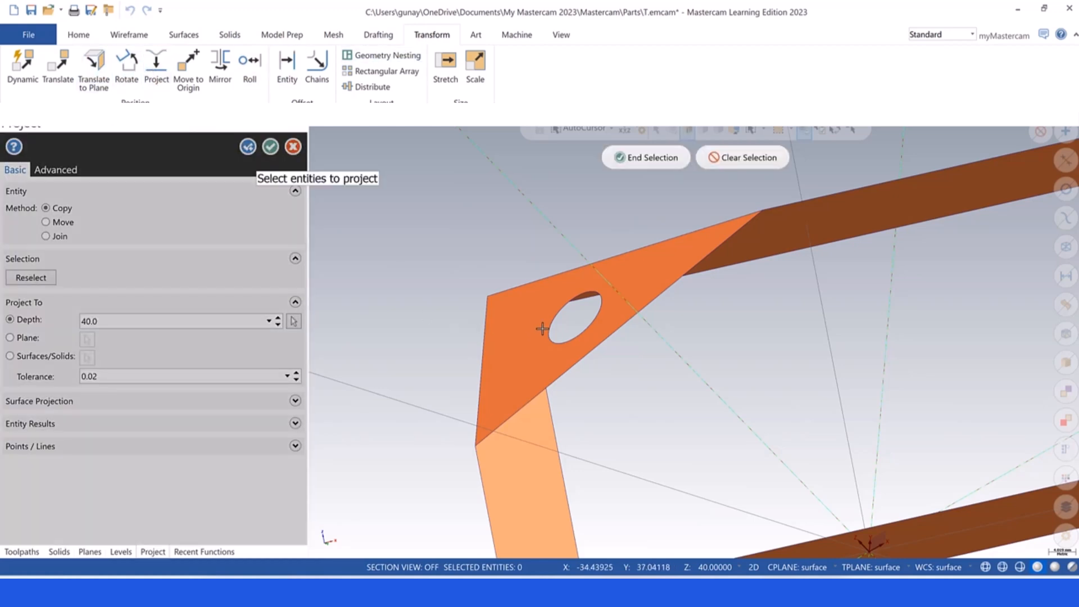
left_click(545, 329)
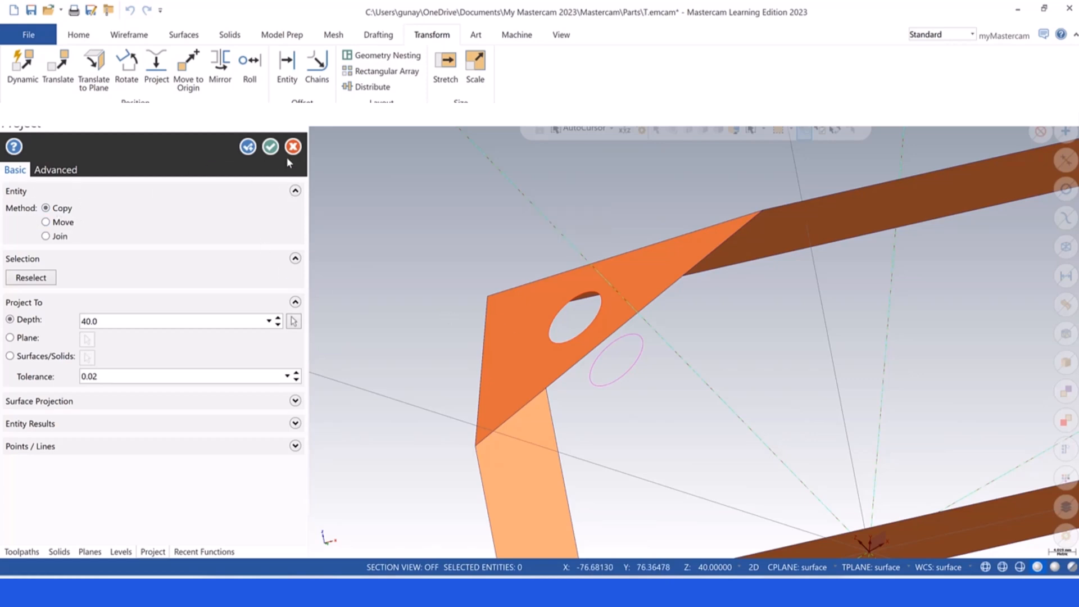
left_click(272, 148)
right_click(466, 200)
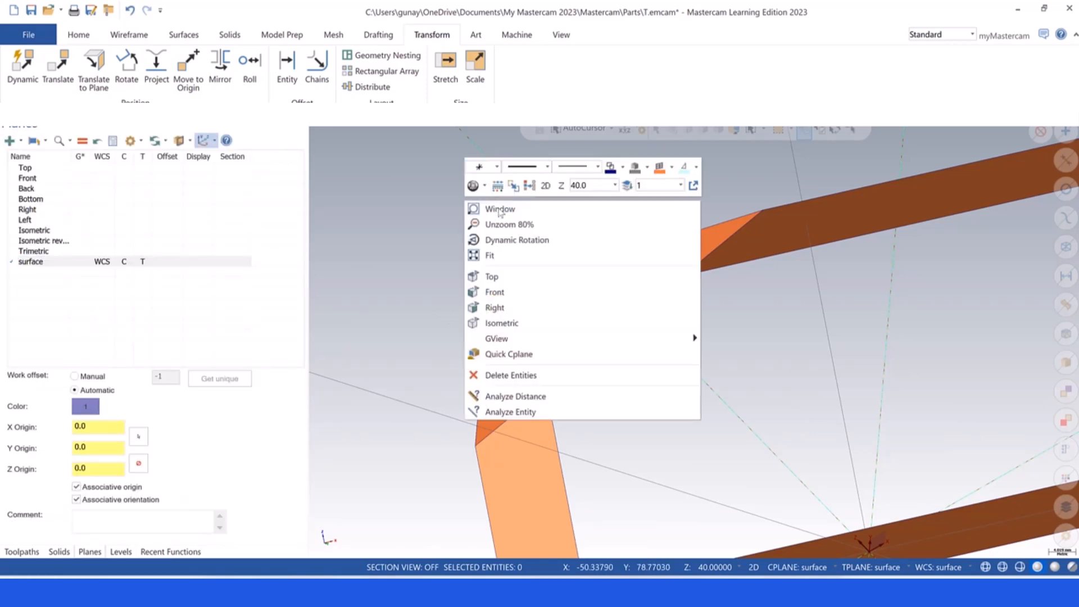
left_click(528, 188)
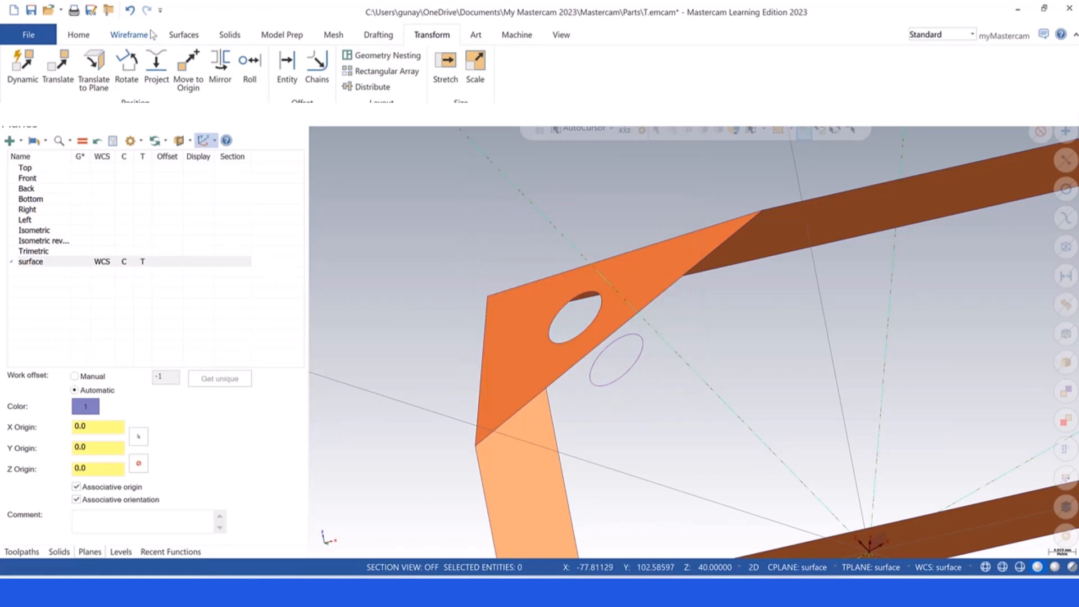
Step: Loft a surface between the circle on the inclined face and its projected copy, syncing them as two separate chains
left_click(184, 35)
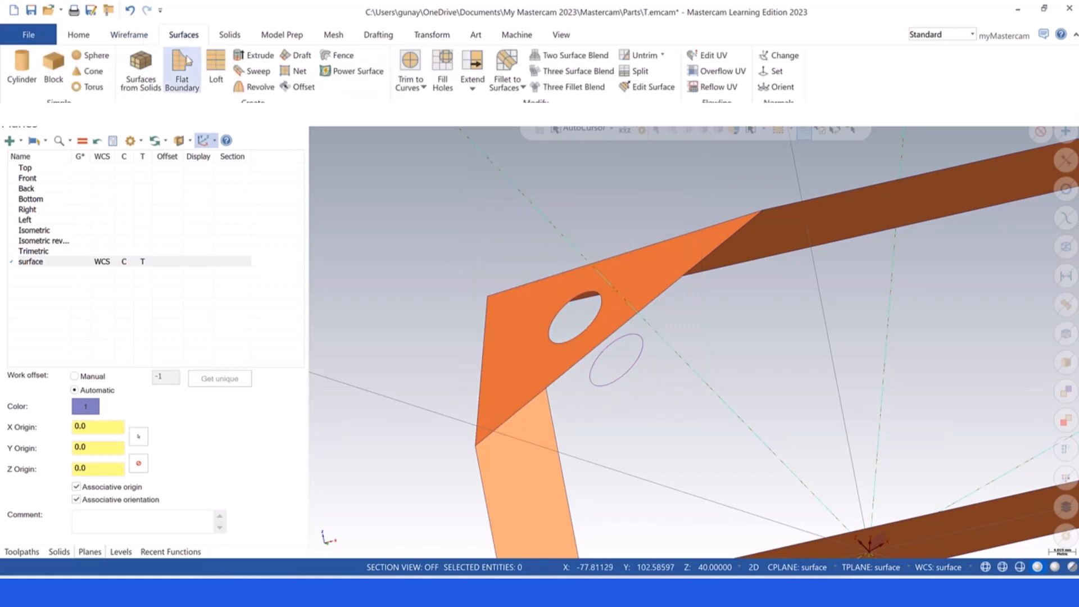
left_click(216, 66)
left_click(583, 331)
left_click(642, 347)
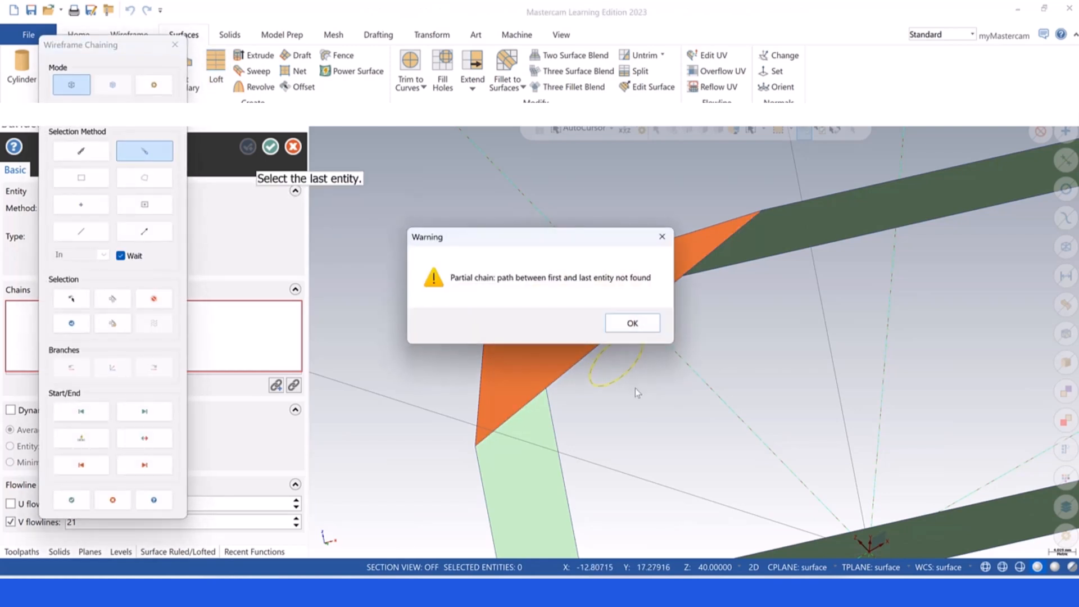
left_click(630, 321)
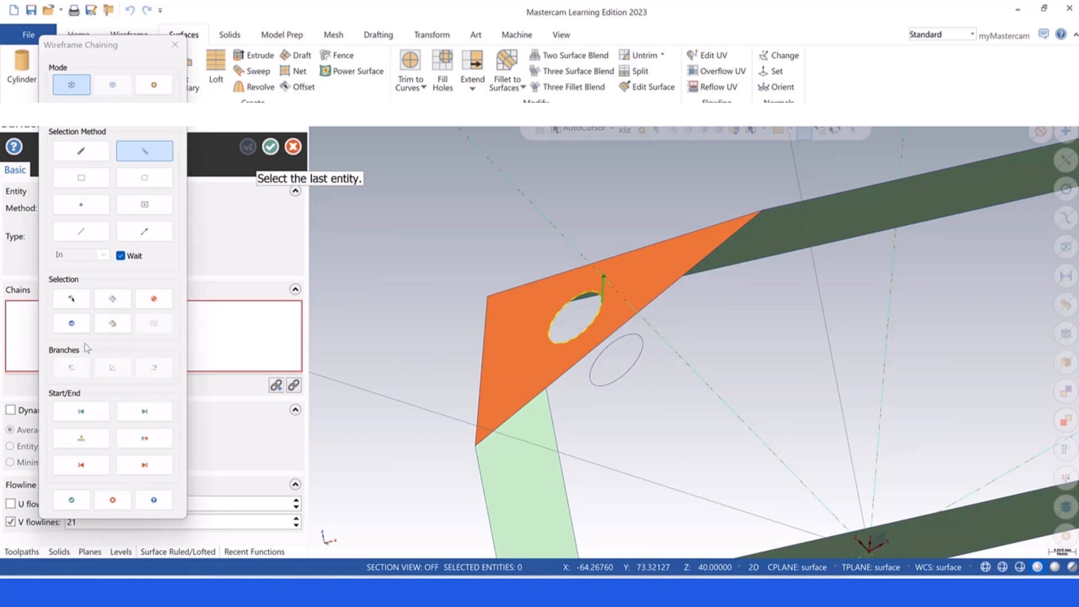
left_click(72, 326)
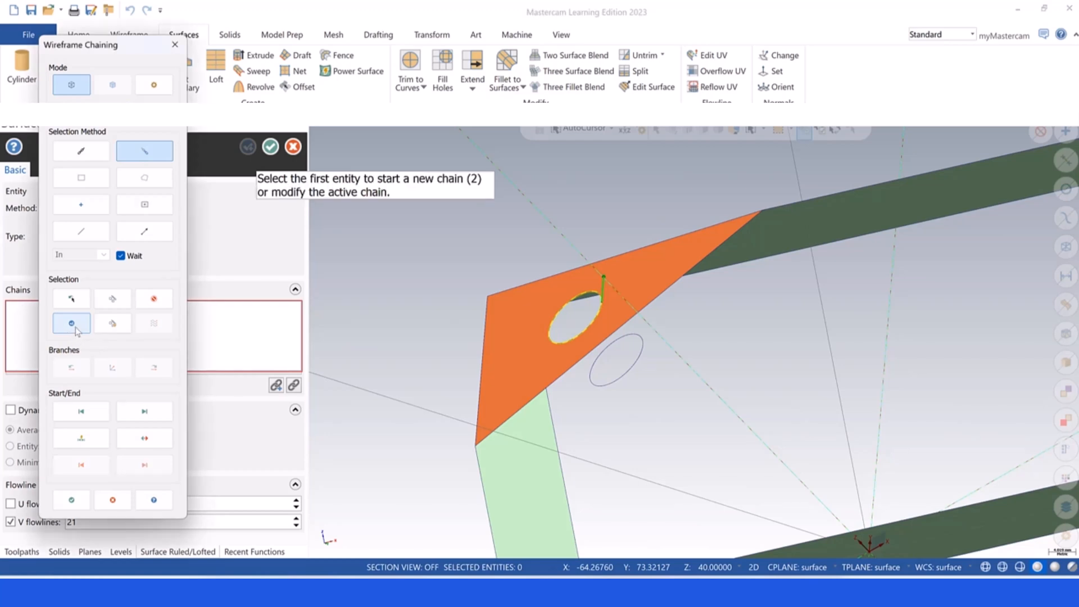
left_click(643, 345)
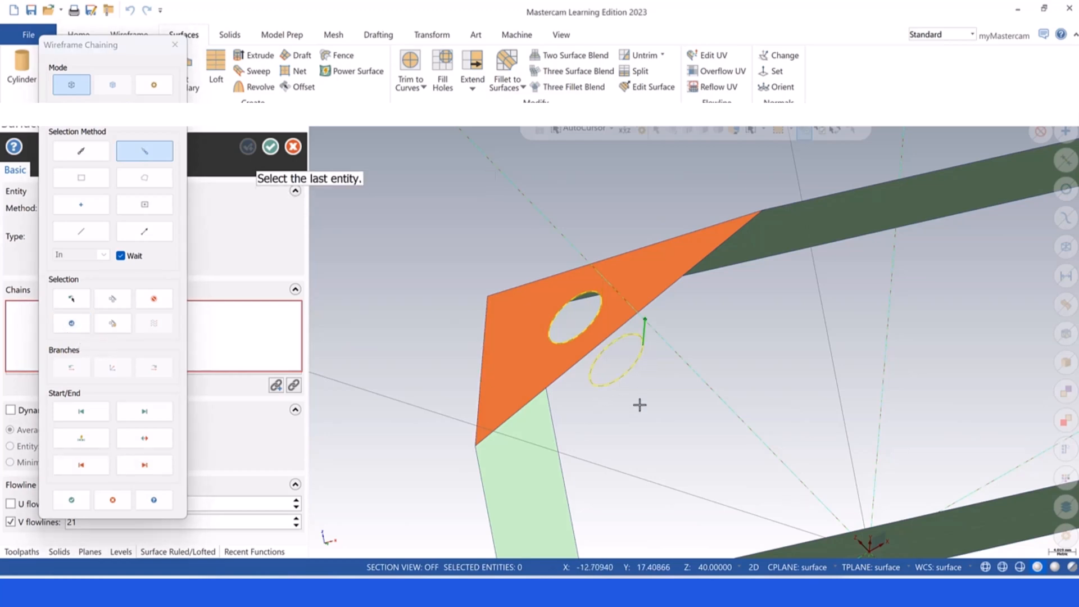
left_click(69, 499)
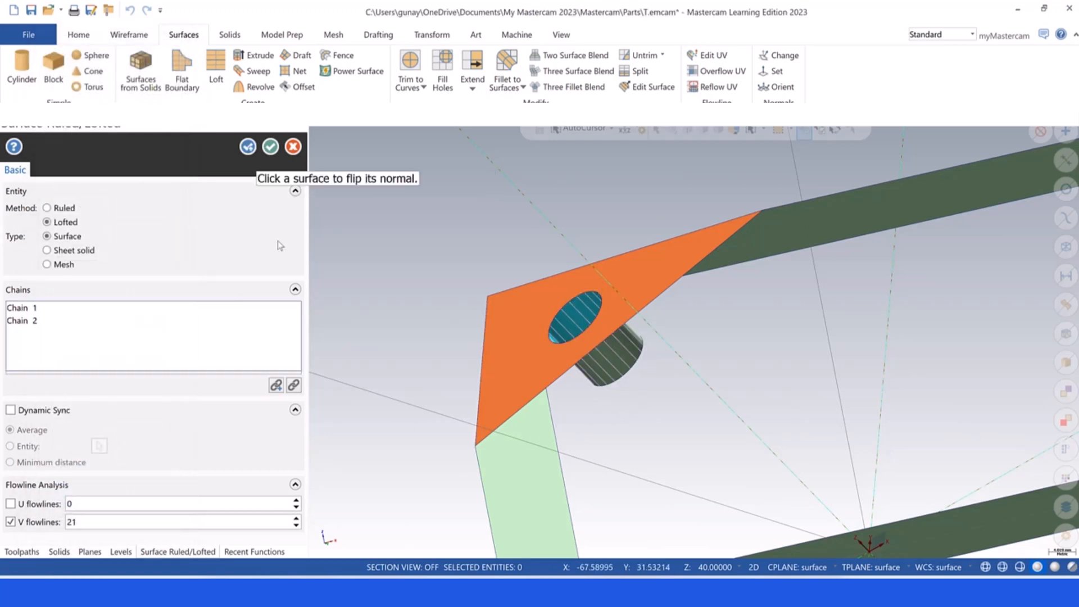
left_click(270, 147)
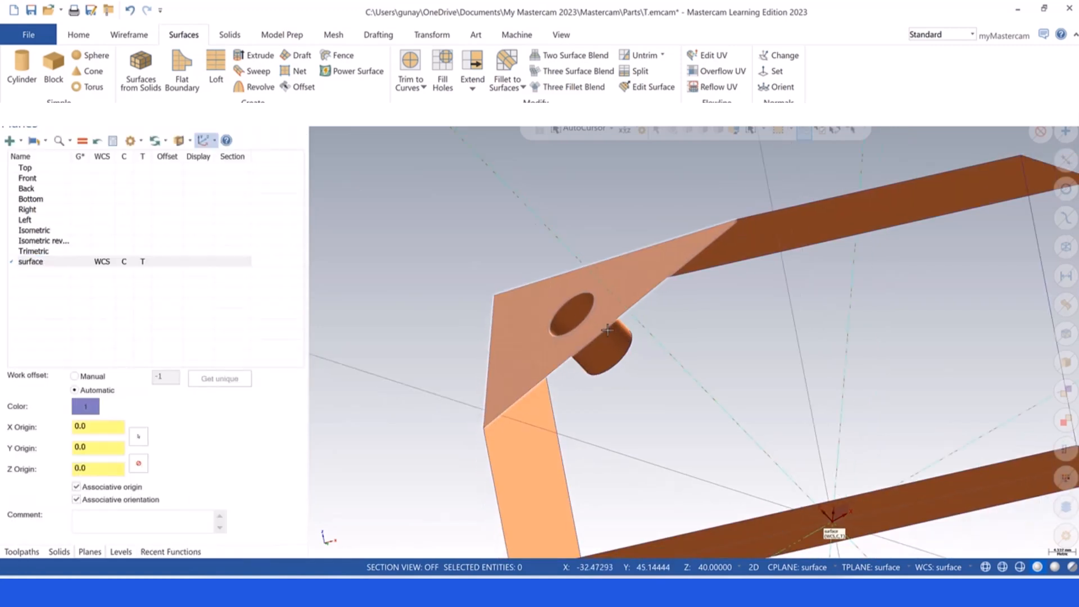
Step: Close the hole's far end with a flat boundary surface on the projected circle
middle_click_drag(661, 389, 641, 344)
scroll(641, 345, "up", 2)
left_click(176, 71)
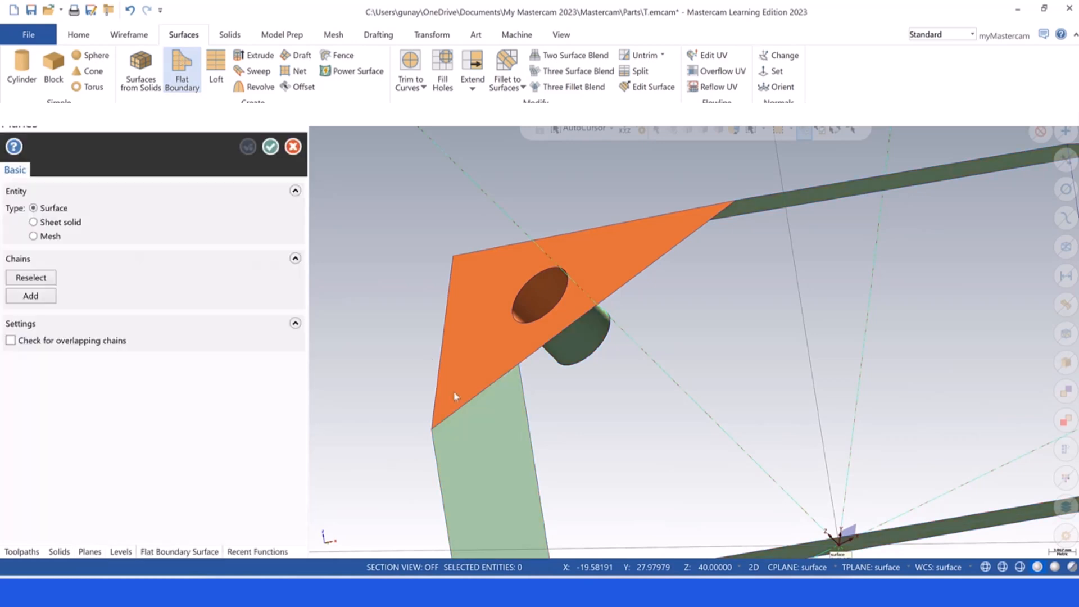
left_click(599, 349)
left_click(71, 499)
left_click(270, 147)
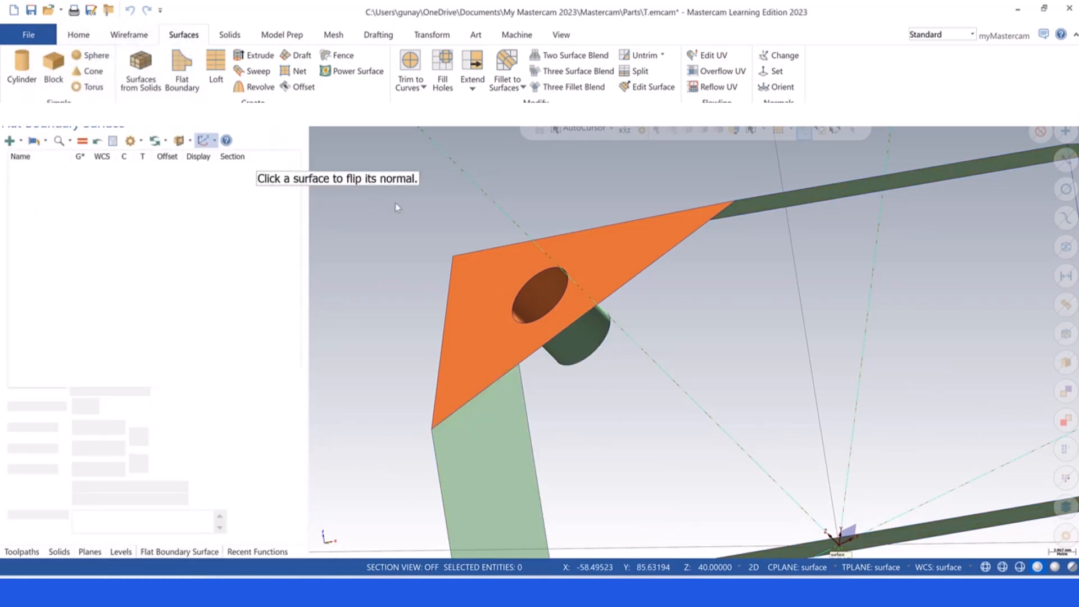
scroll(525, 274, "up", 3)
scroll(479, 203, "down", 4)
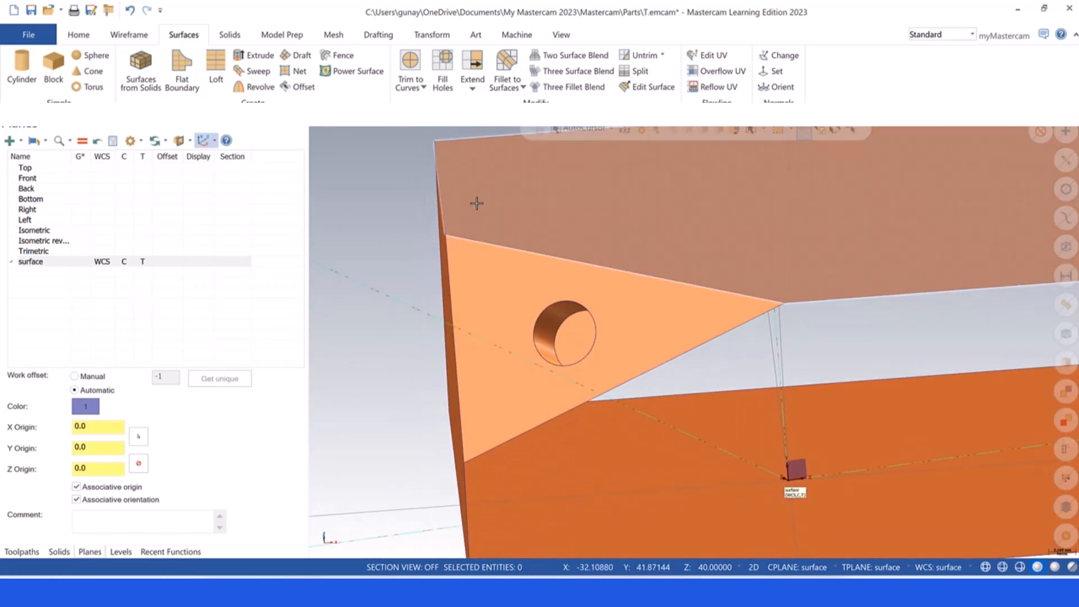
Step: Make the Top plane the active WCS, construction plane and tool plane again
left_click(90, 554)
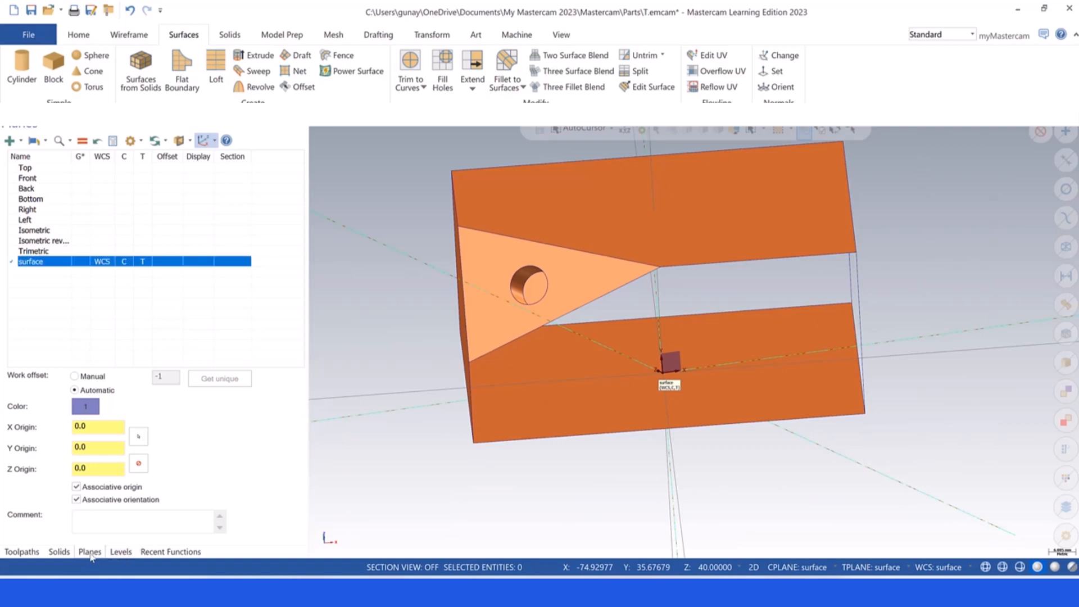
left_click(110, 168)
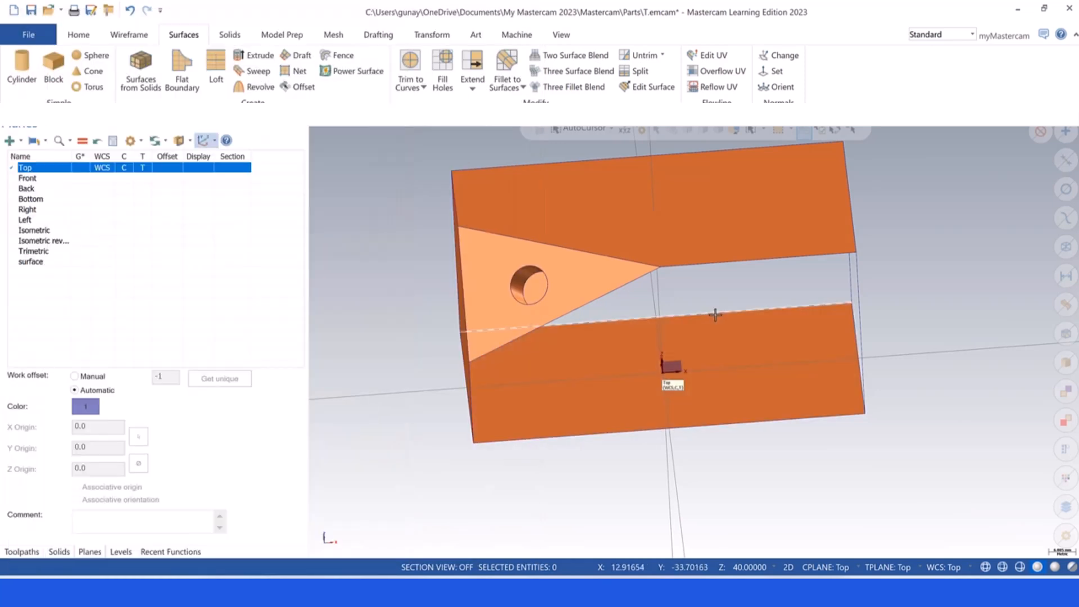
left_click(715, 314)
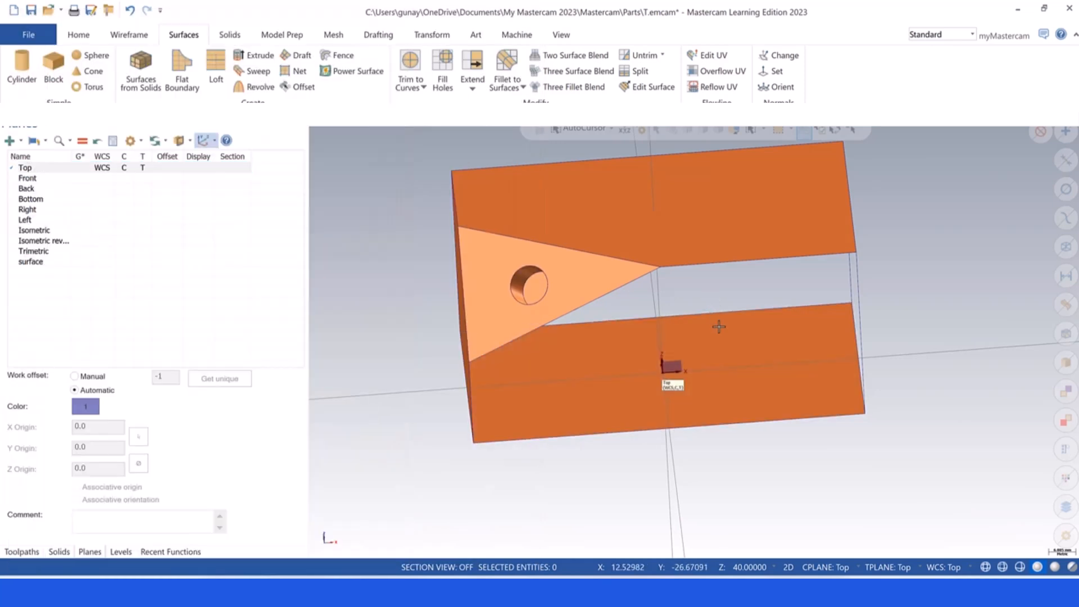
scroll(717, 354, "down", 2)
mouse_move(718, 354)
middle_mouse_down()
mouse_move(728, 317)
mouse_move(725, 349)
middle_mouse_up()
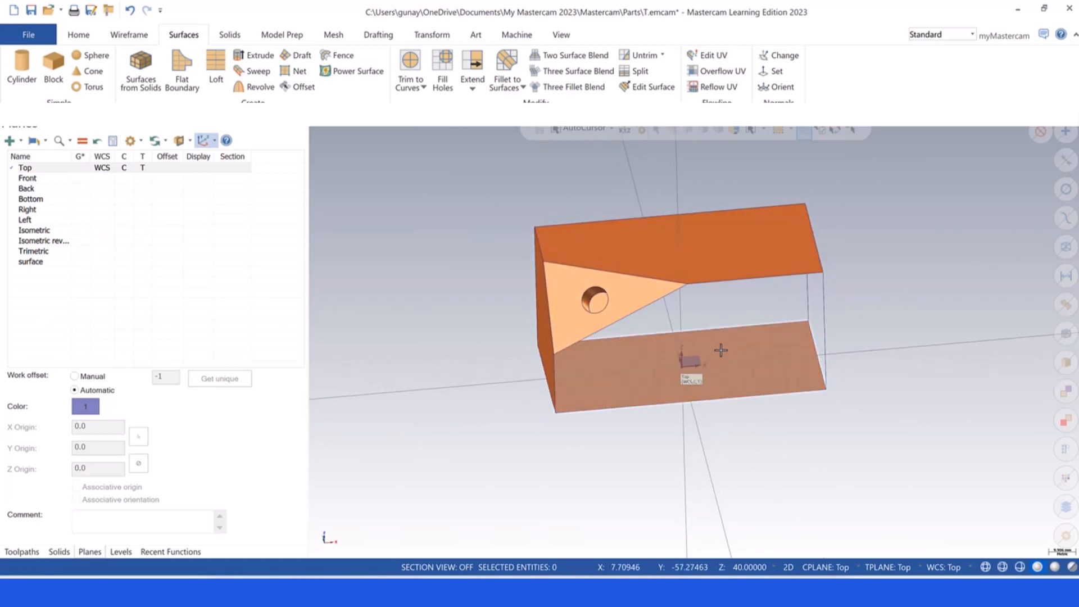
middle_click_drag(684, 351, 719, 332)
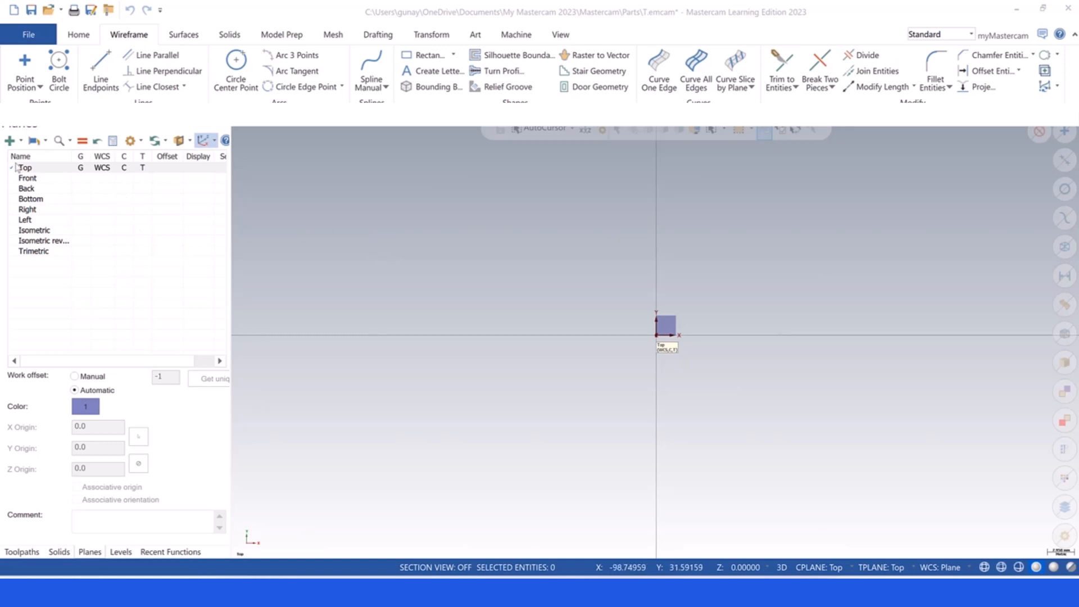
mouse_move(557, 226)
middle_mouse_down()
mouse_move(501, 198)
mouse_move(433, 186)
mouse_move(486, 286)
mouse_move(475, 207)
mouse_move(494, 194)
mouse_move(530, 265)
mouse_move(455, 205)
mouse_move(562, 255)
mouse_move(490, 287)
mouse_move(491, 236)
mouse_move(450, 236)
mouse_move(456, 217)
mouse_move(602, 315)
mouse_move(672, 335)
mouse_move(604, 330)
mouse_move(602, 345)
mouse_move(653, 318)
mouse_move(626, 330)
middle_mouse_up()
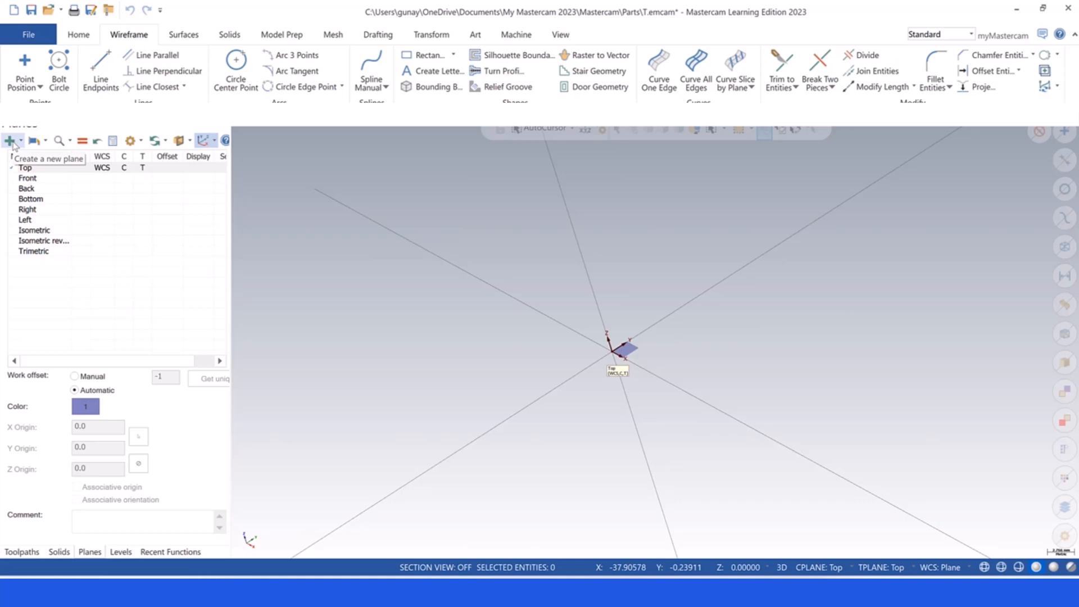
left_click(93, 555)
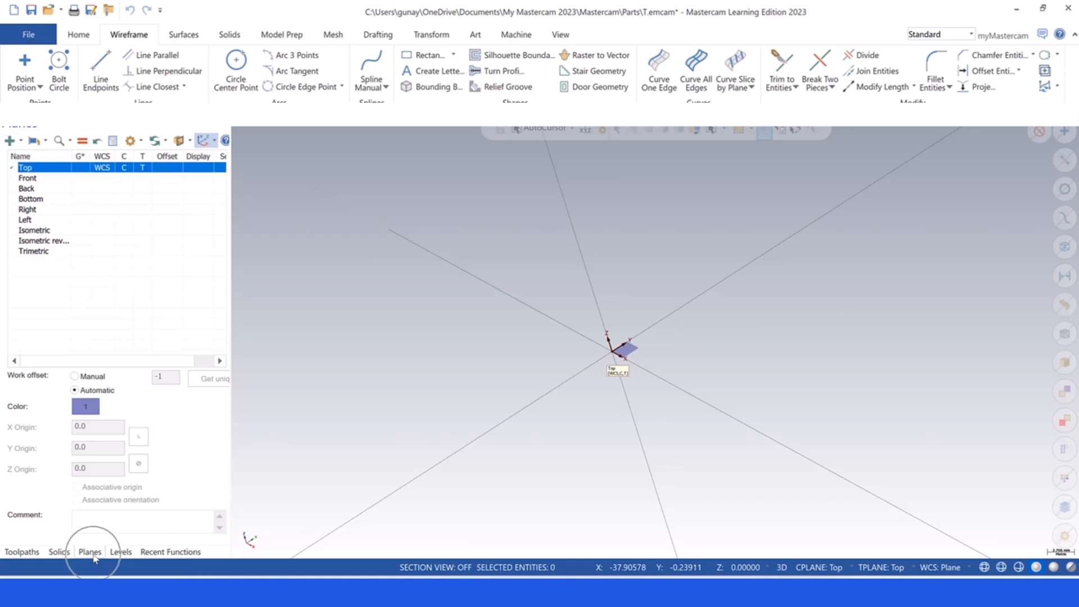
left_click(20, 141)
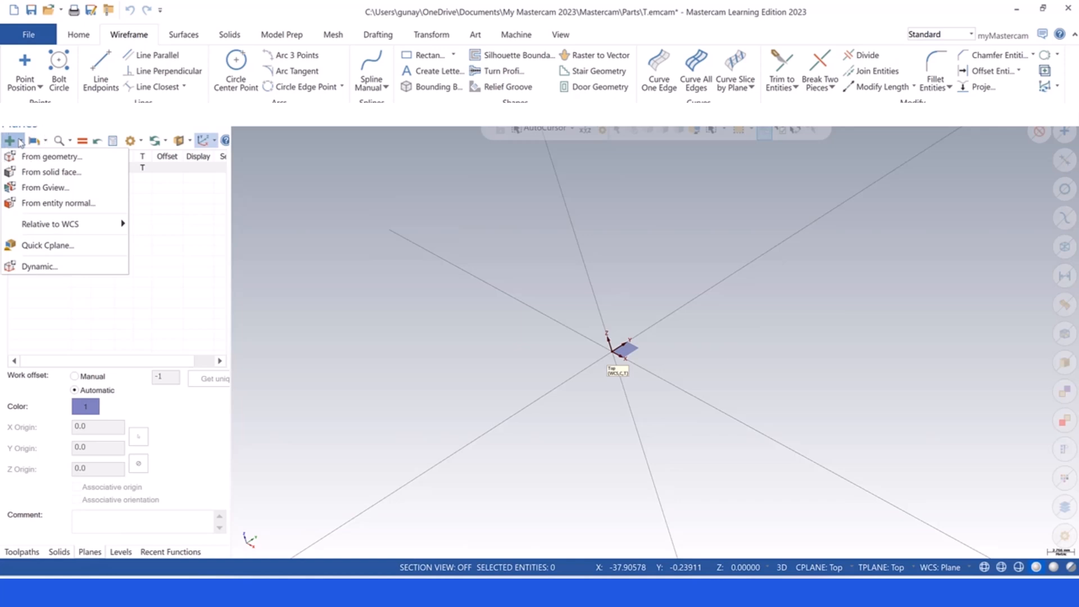
left_click(55, 191)
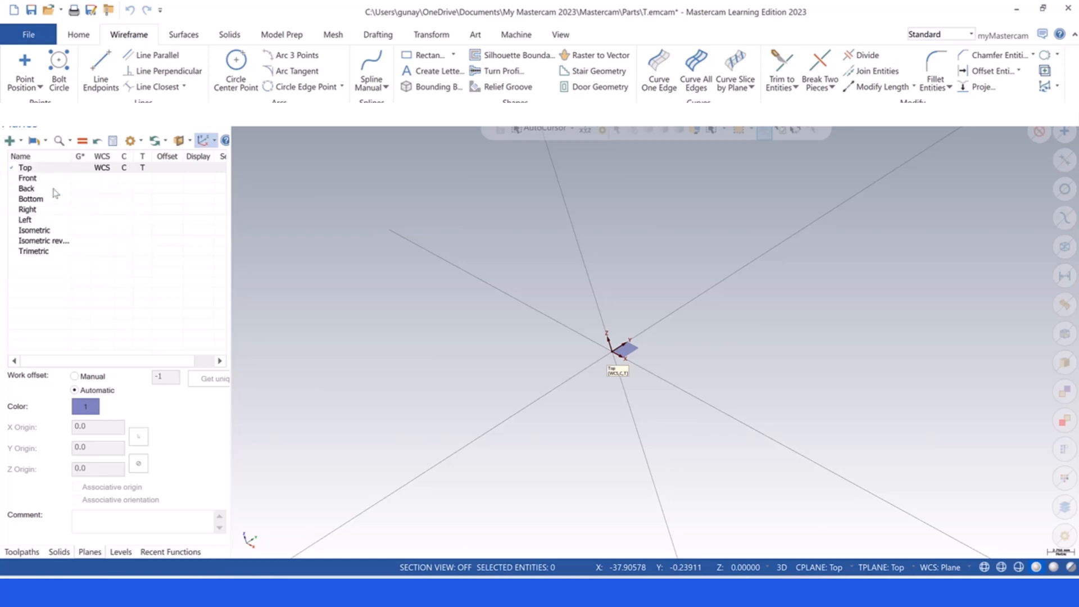
double_click(56, 192)
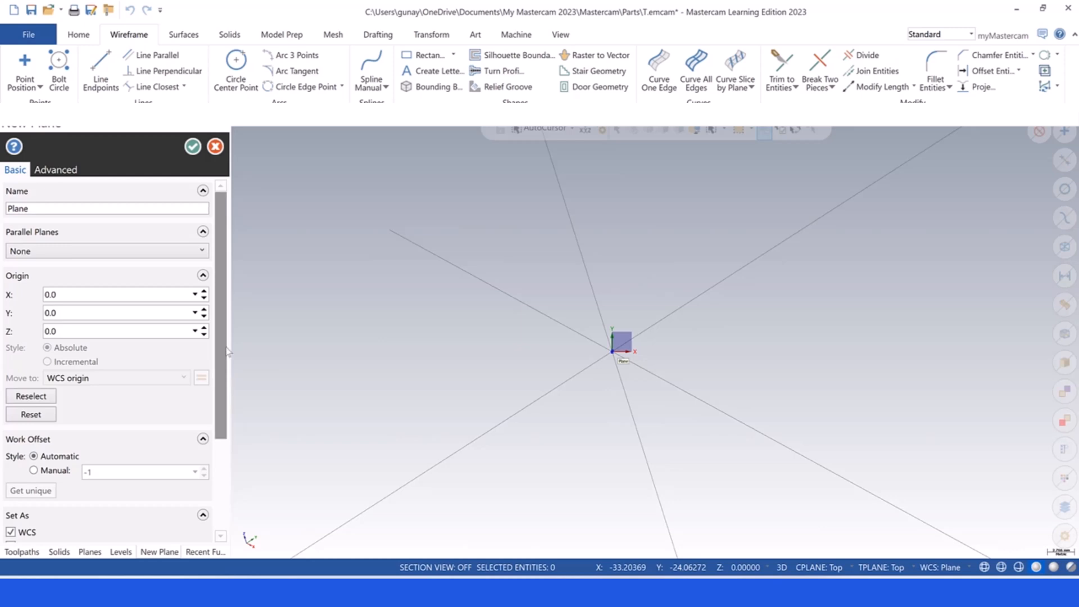
scroll(228, 474, "down", 3)
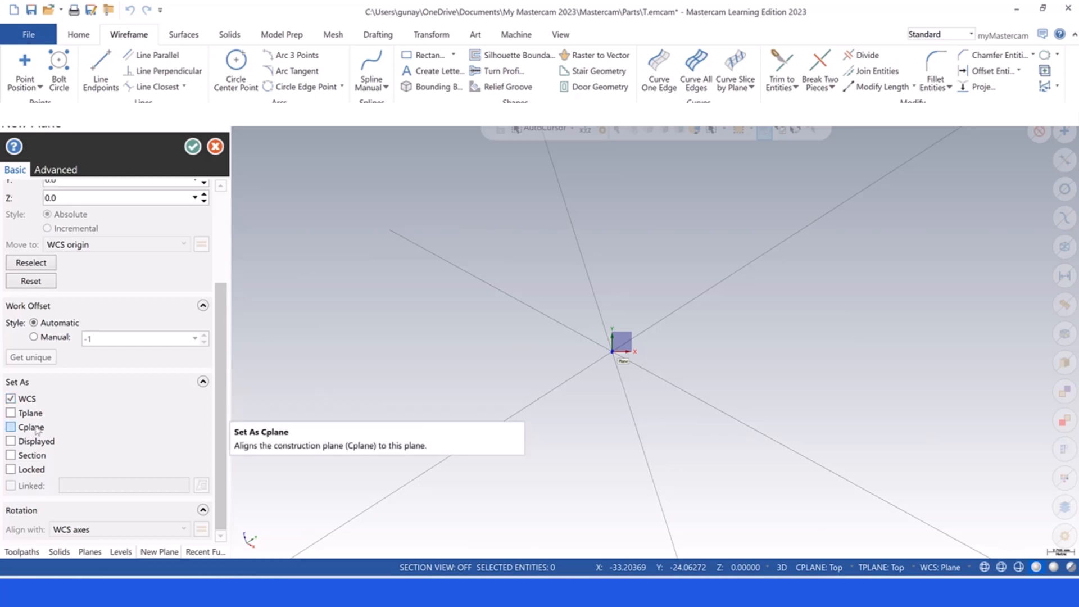
left_click_drag(223, 385, 224, 266)
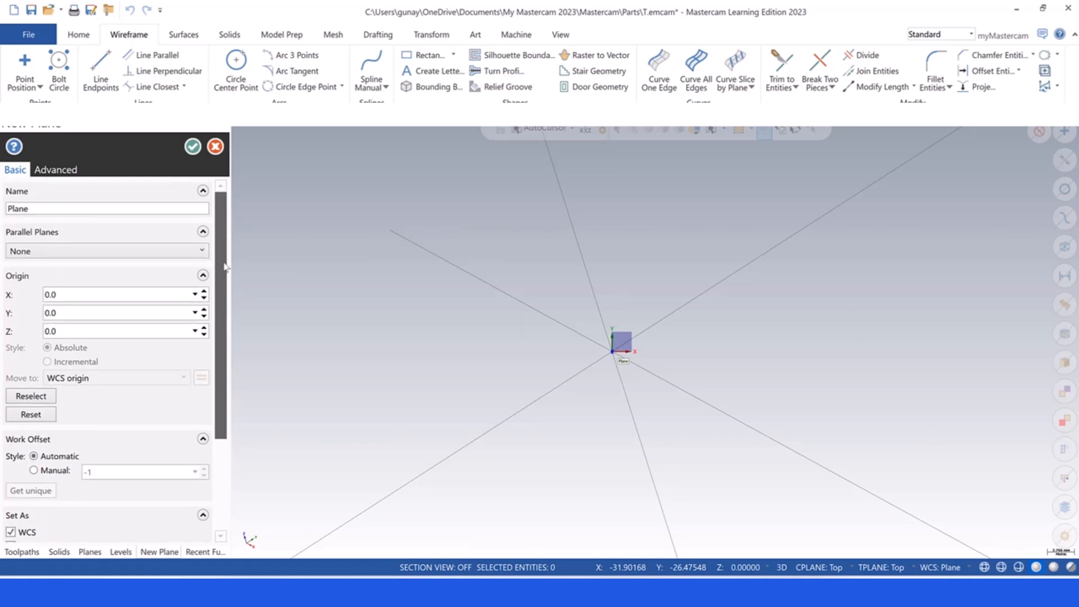
left_click(66, 299)
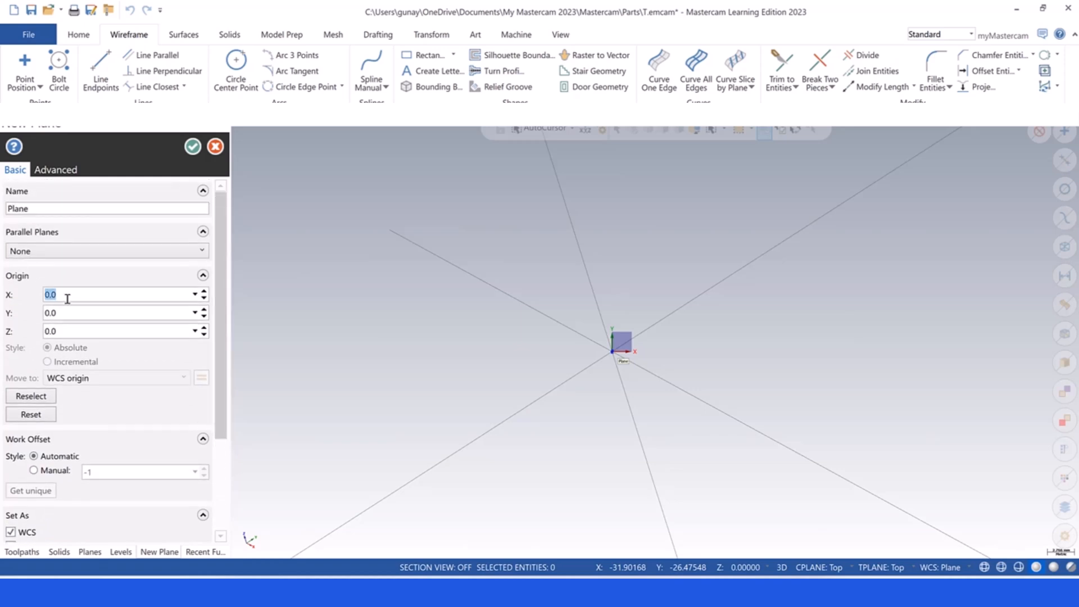
type("50")
left_click(78, 313)
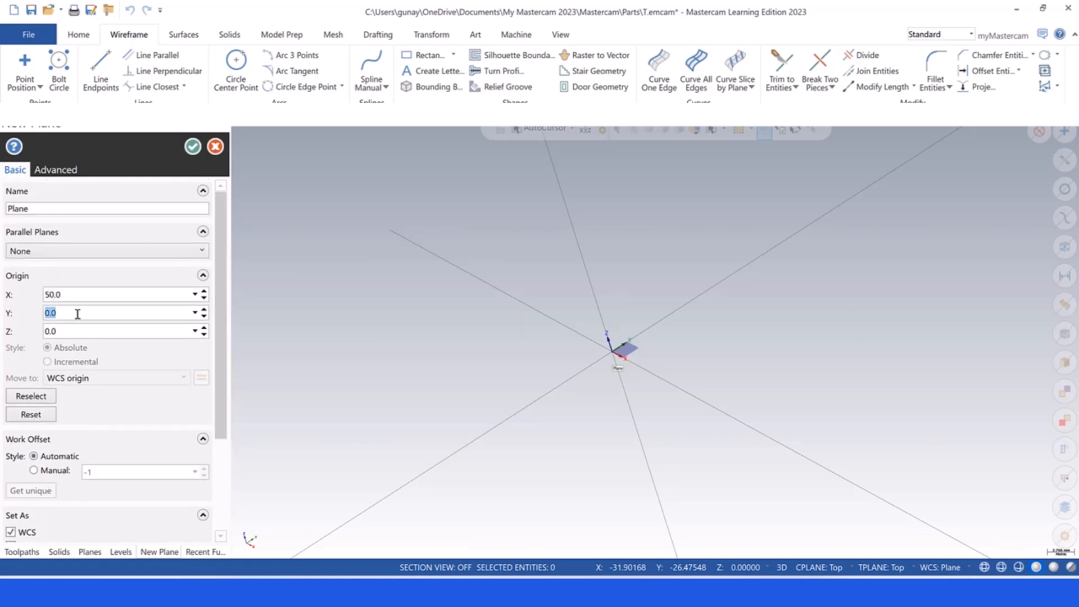
type("50")
left_click(78, 329)
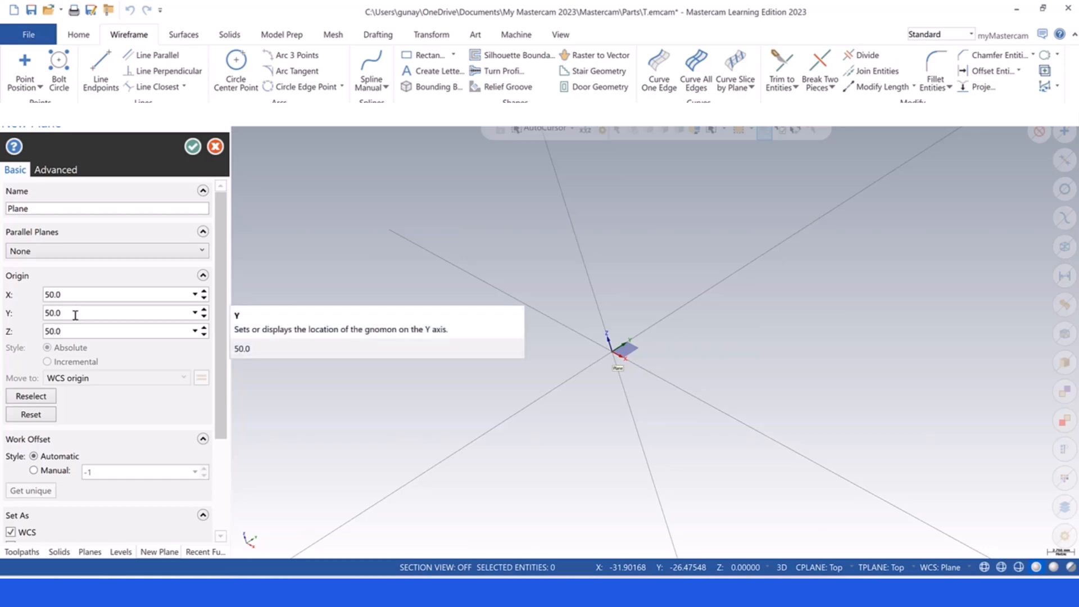
left_click(214, 147)
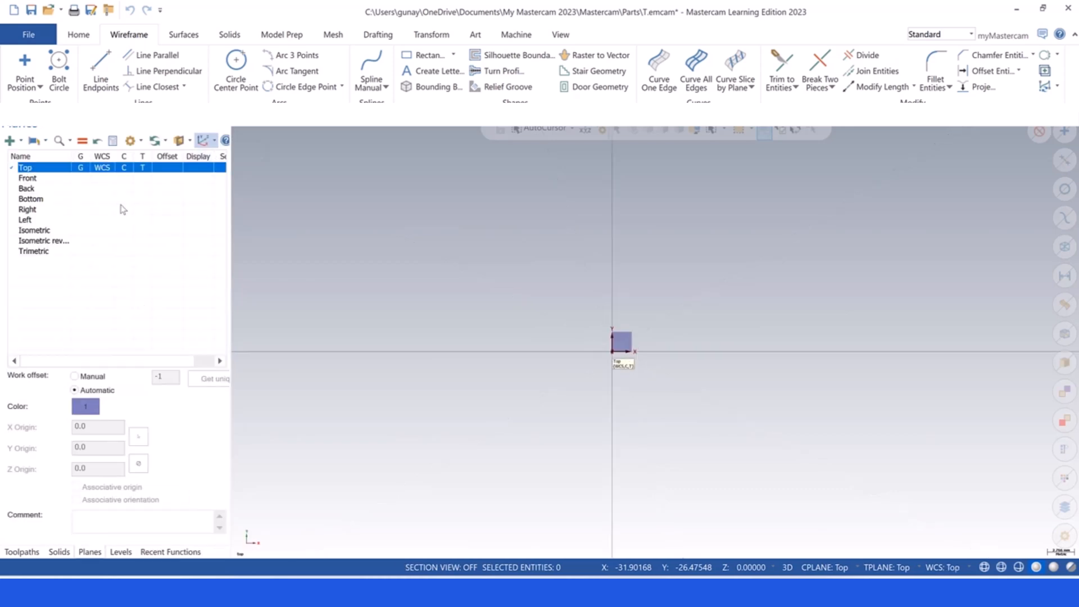
Step: Create a new plane from a tilted graphics view and make it the active construction plane and tool plane as well
middle_click_drag(551, 318, 667, 270)
scroll(677, 321, "up", 2)
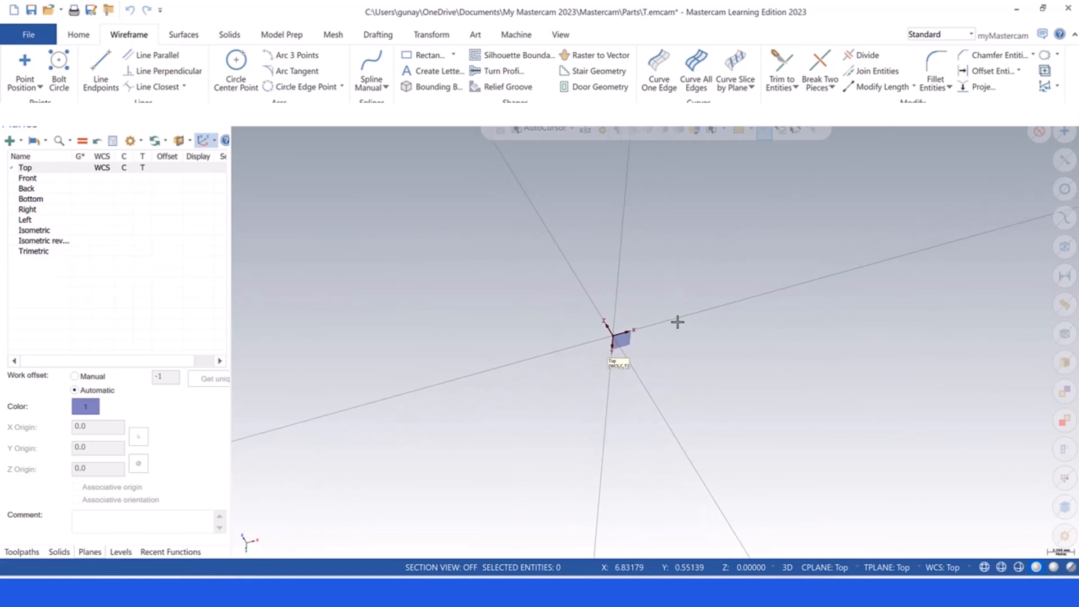
left_click(19, 142)
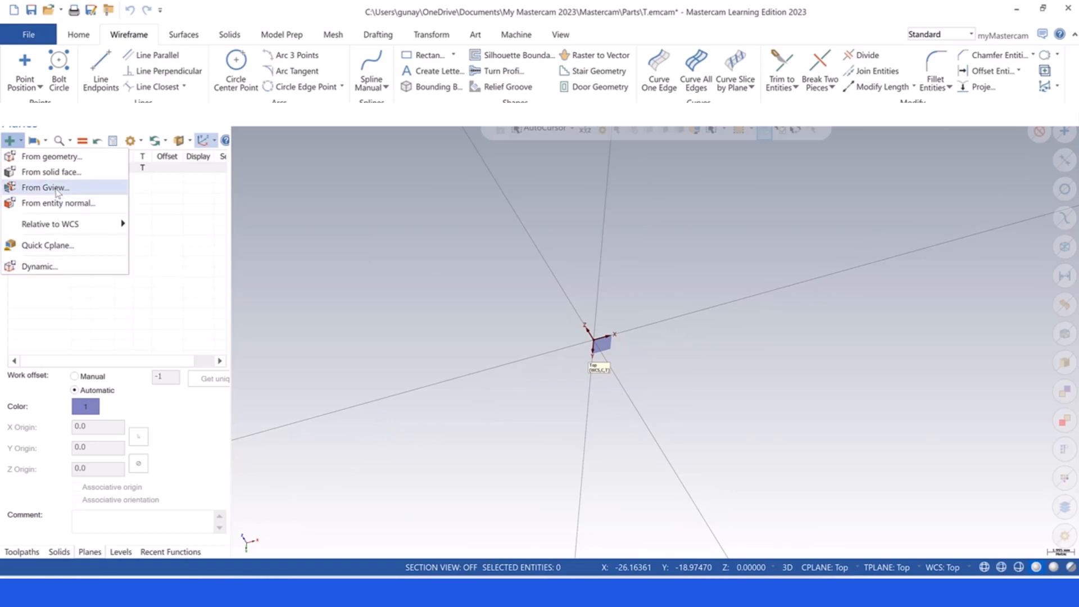
left_click(57, 188)
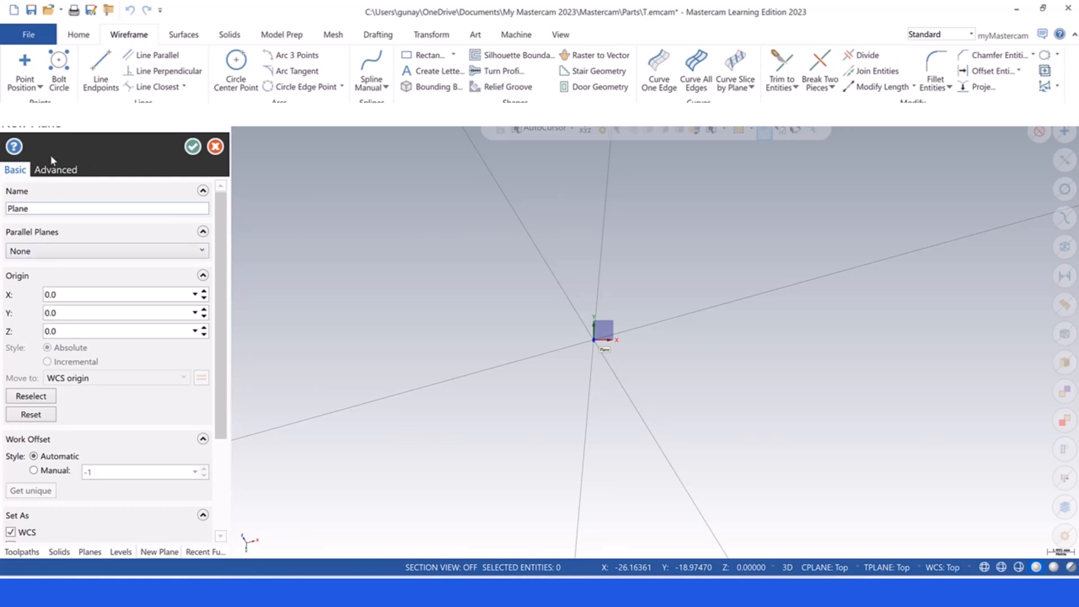
left_click(193, 147)
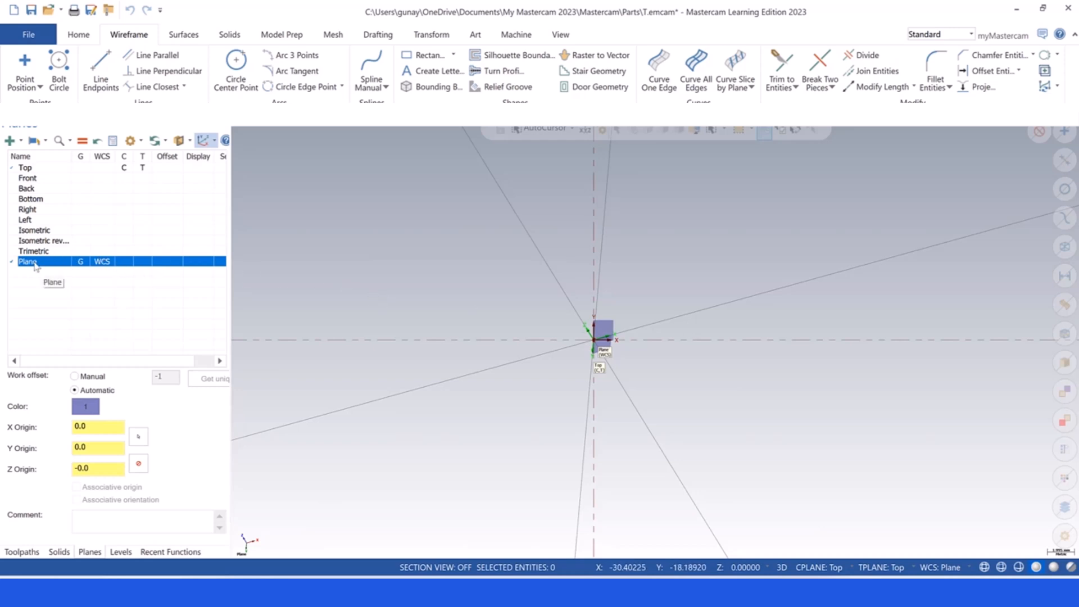
left_click(125, 263)
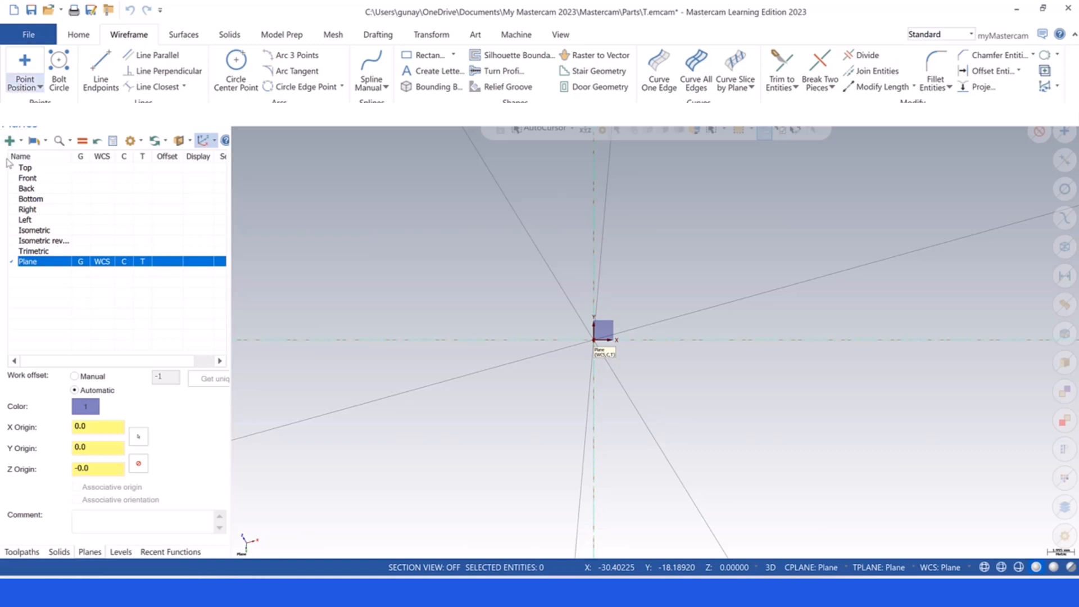
Step: Draw a center-point circle with a radius of about 3.24 at the new plane's origin
scroll(610, 343, "up", 3)
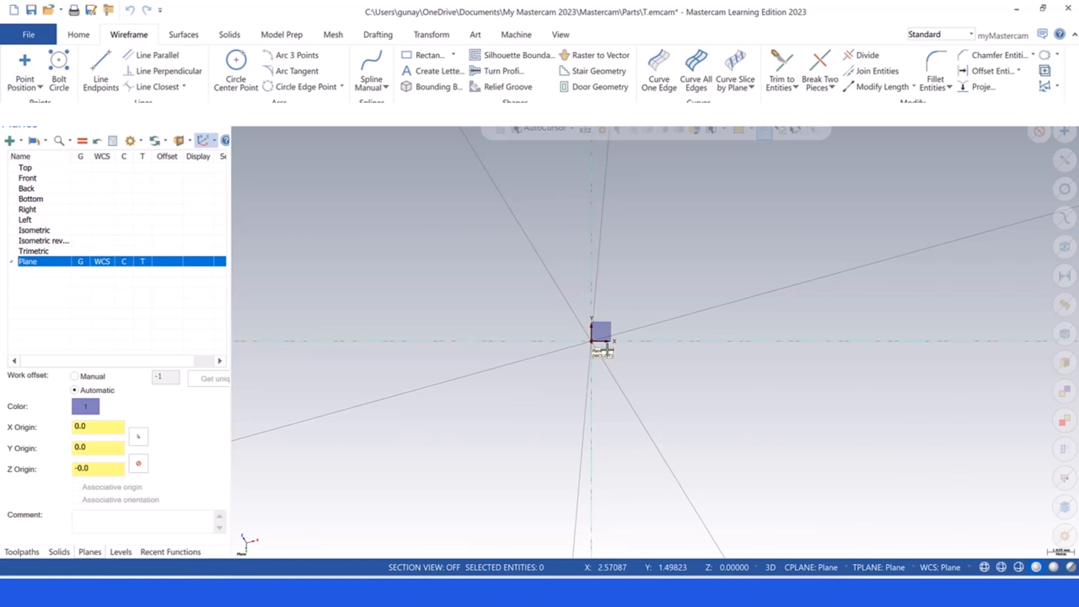
left_click(236, 69)
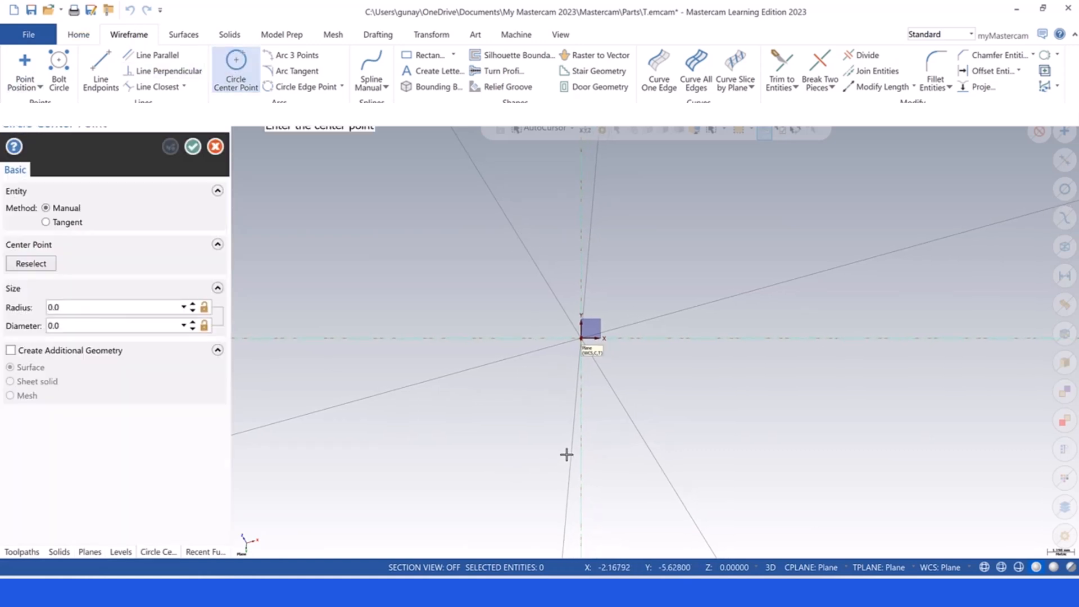
left_click(581, 339)
left_click(634, 390)
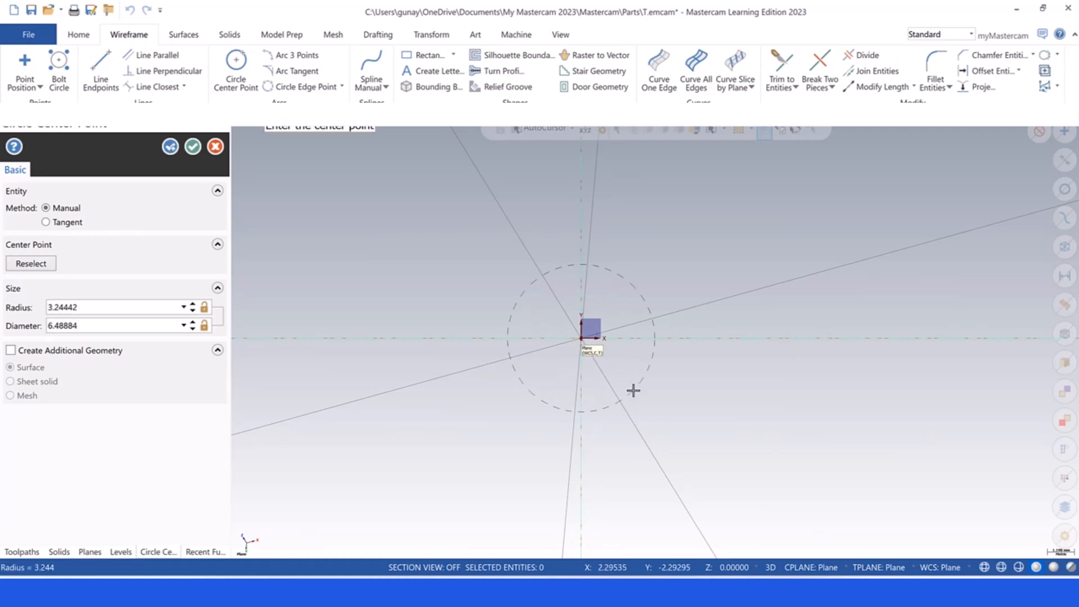
left_click(192, 146)
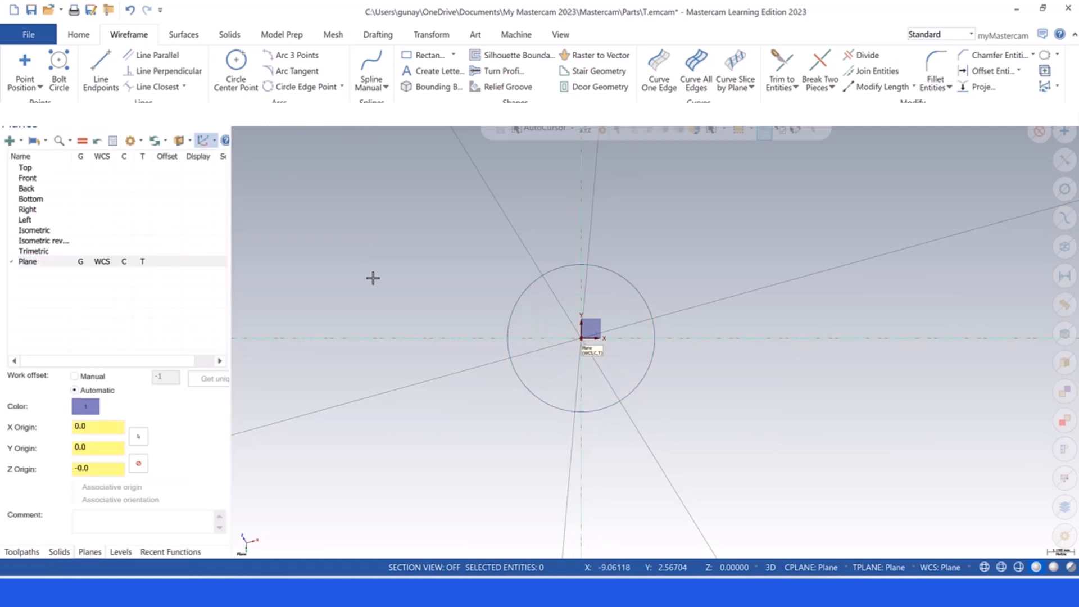
Step: Make the Top plane the active WCS, construction plane, tool plane and graphics view, and inspect the circle's orientation from other angles
left_click(124, 168)
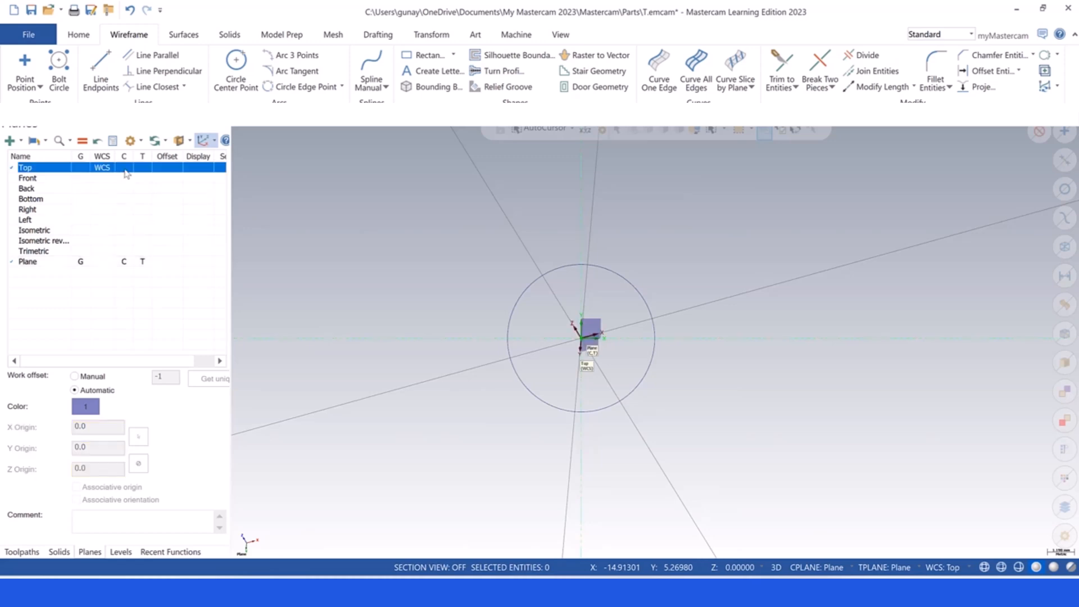
left_click(125, 168)
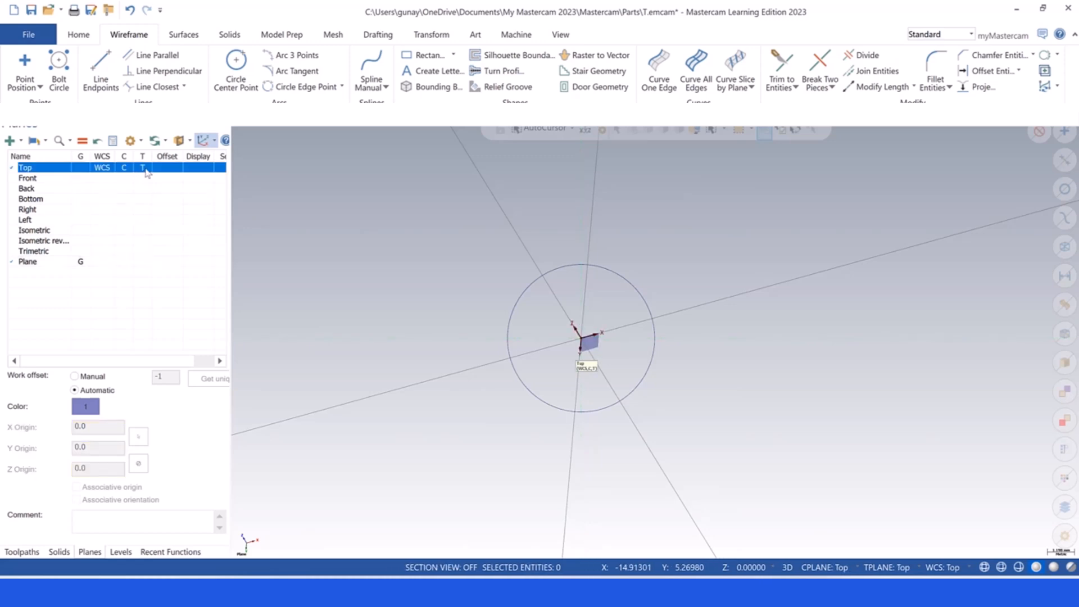
left_click(82, 168)
middle_click_drag(687, 328, 492, 274)
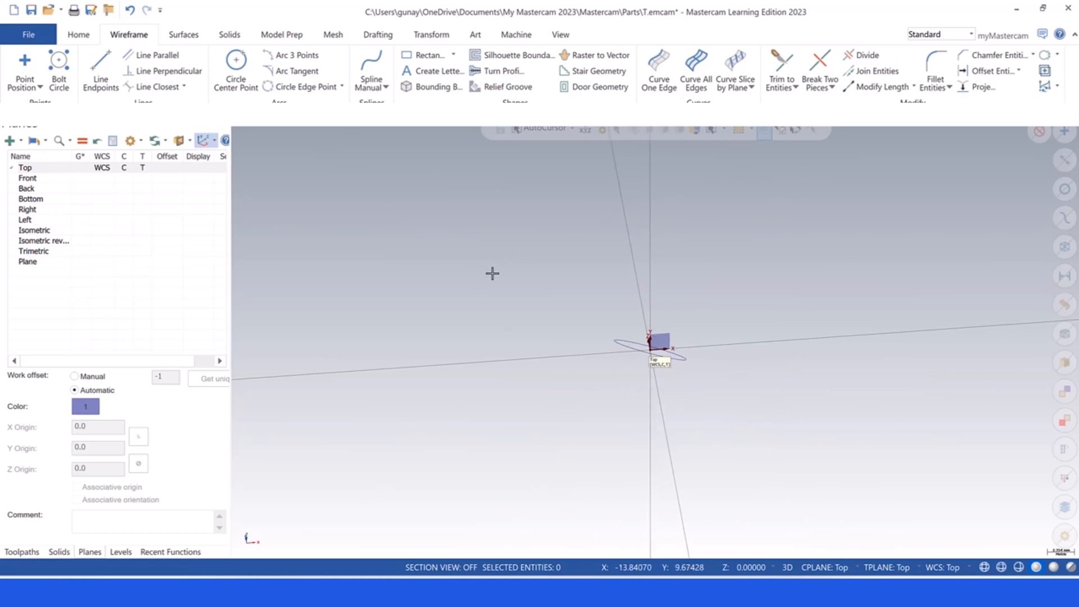
right_click(492, 273)
left_click(529, 344)
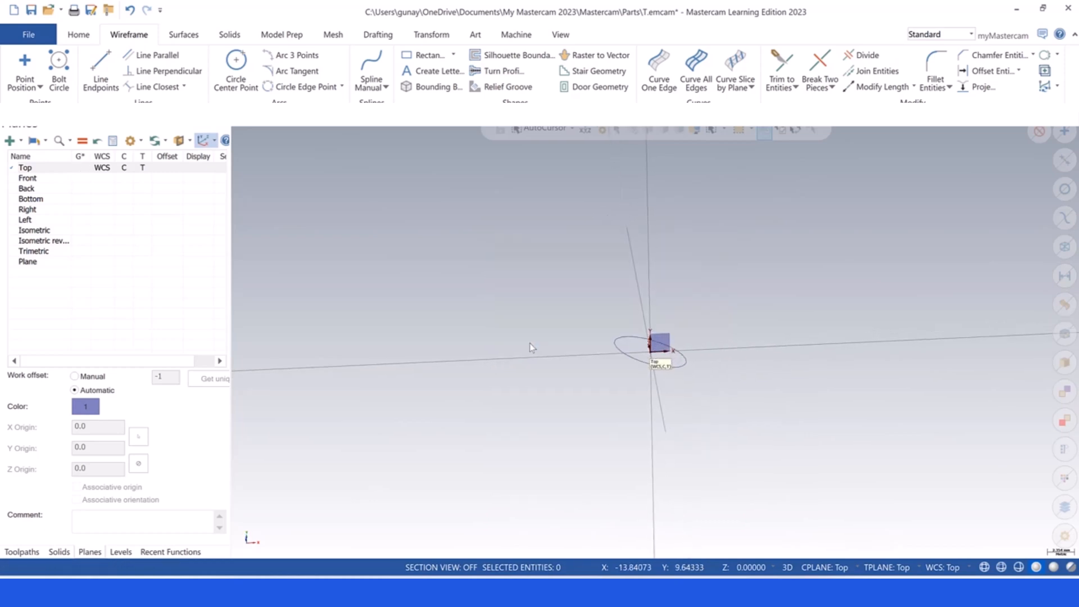
scroll(613, 415, "up", 1)
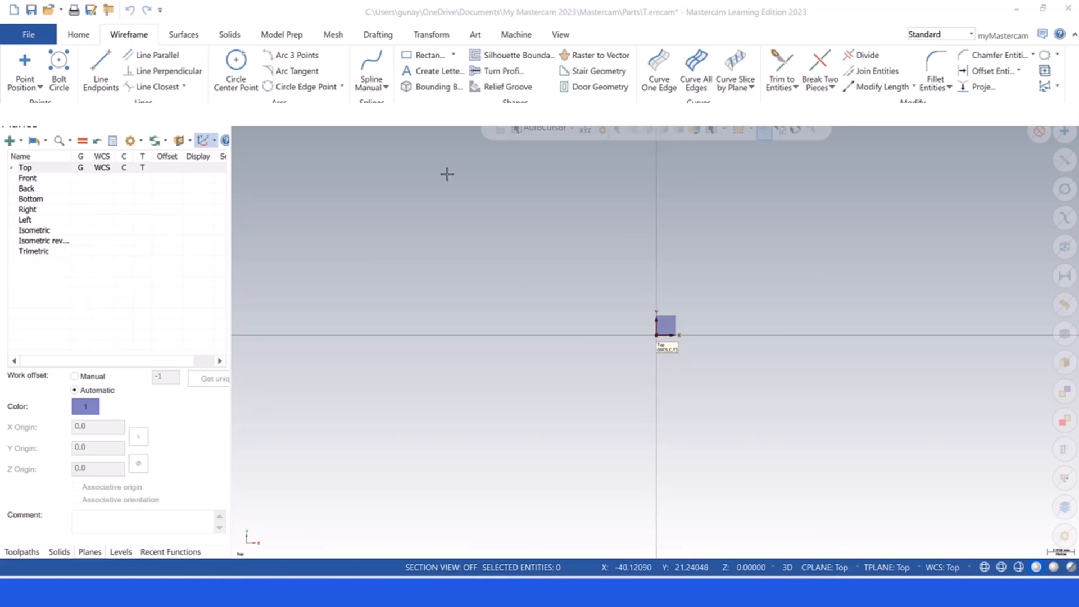
Step: Switch to 2D drawing mode with Right as the construction and tool plane, and show the right view
left_click(395, 185)
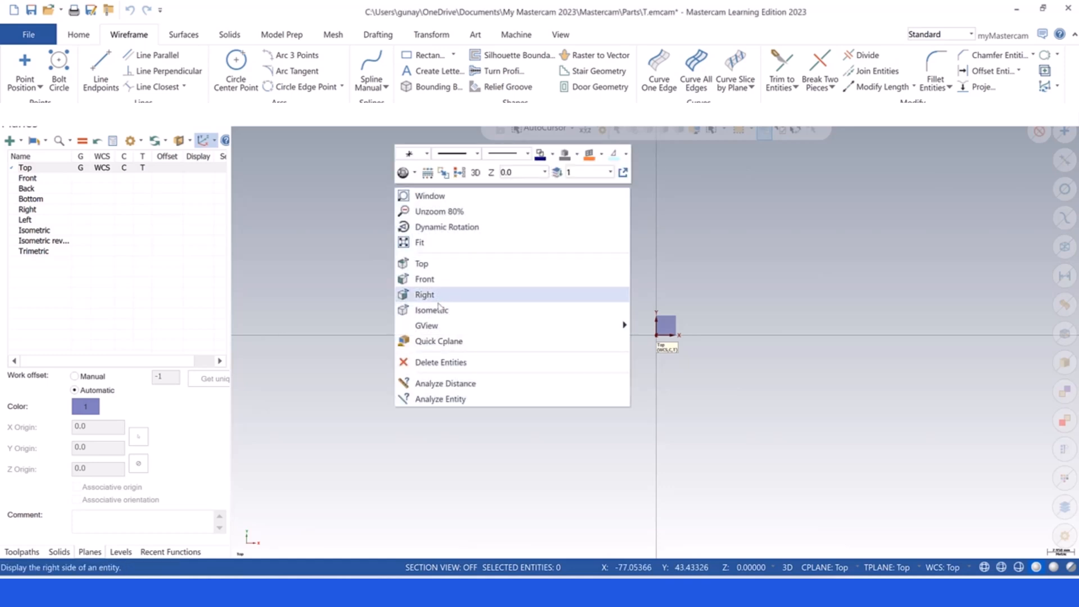
left_click(440, 308)
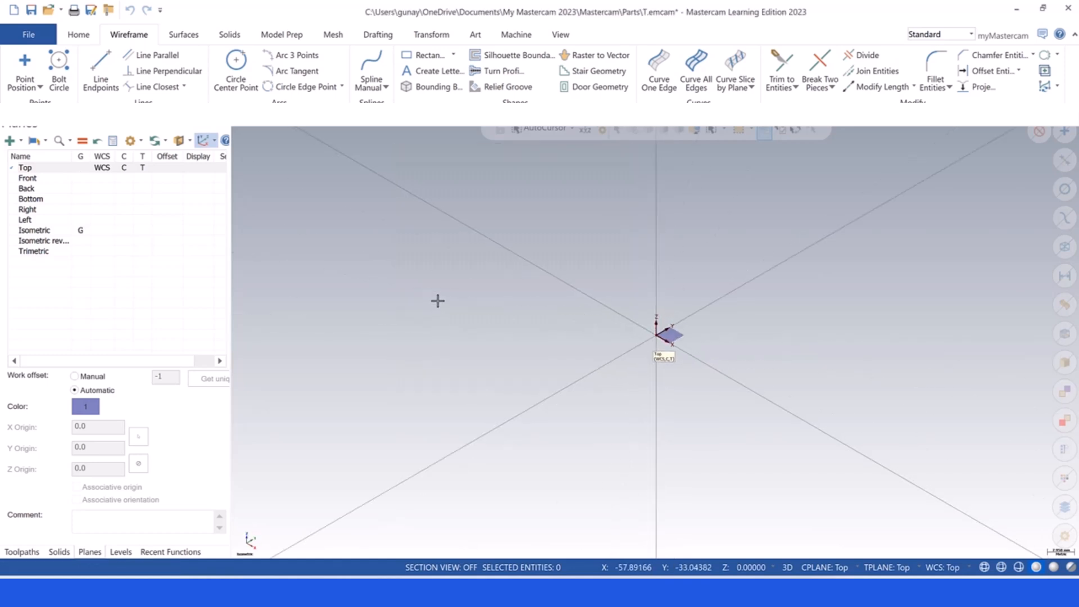
left_click(446, 282)
right_click(448, 281)
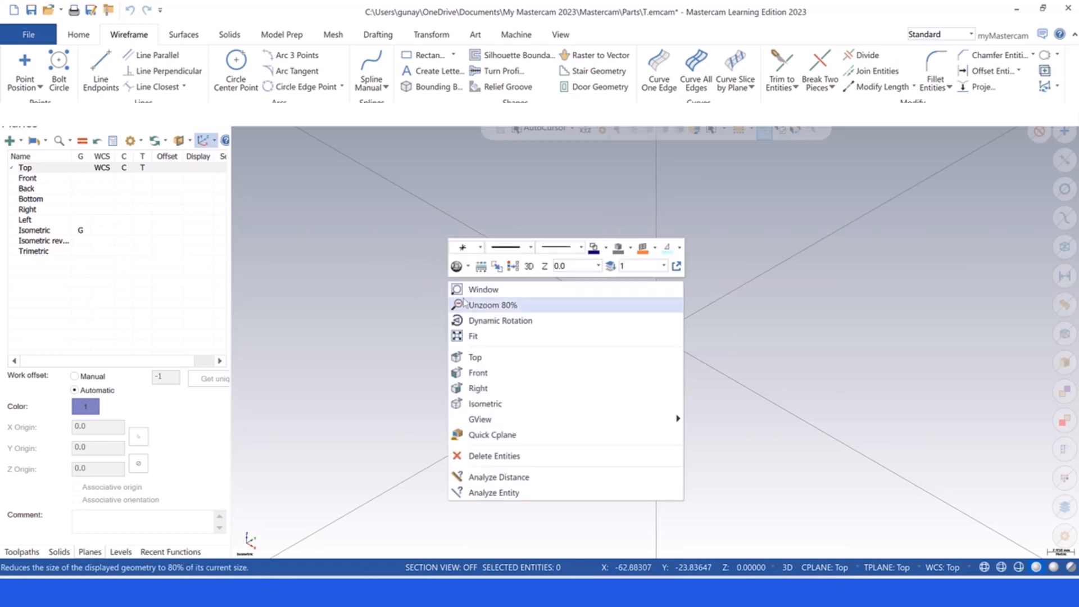
left_click(491, 399)
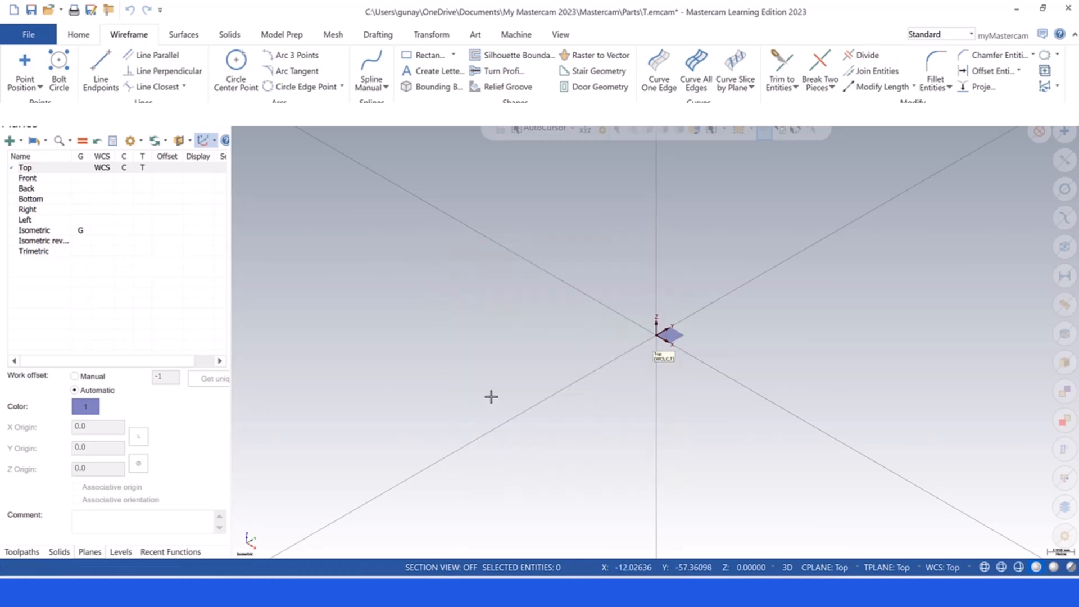
left_click(787, 567)
left_click(817, 567)
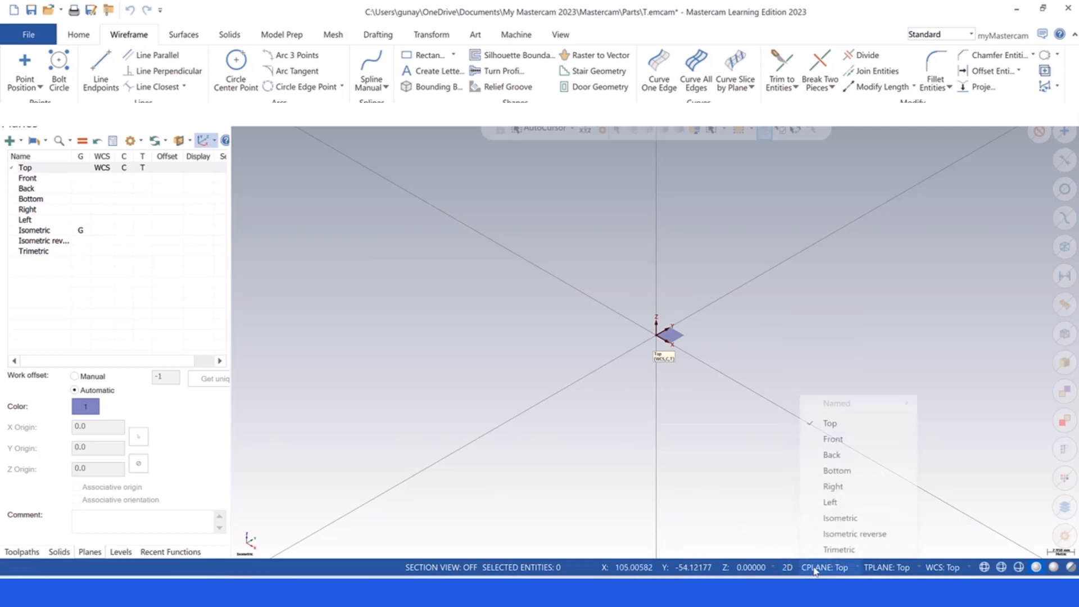
left_click(833, 486)
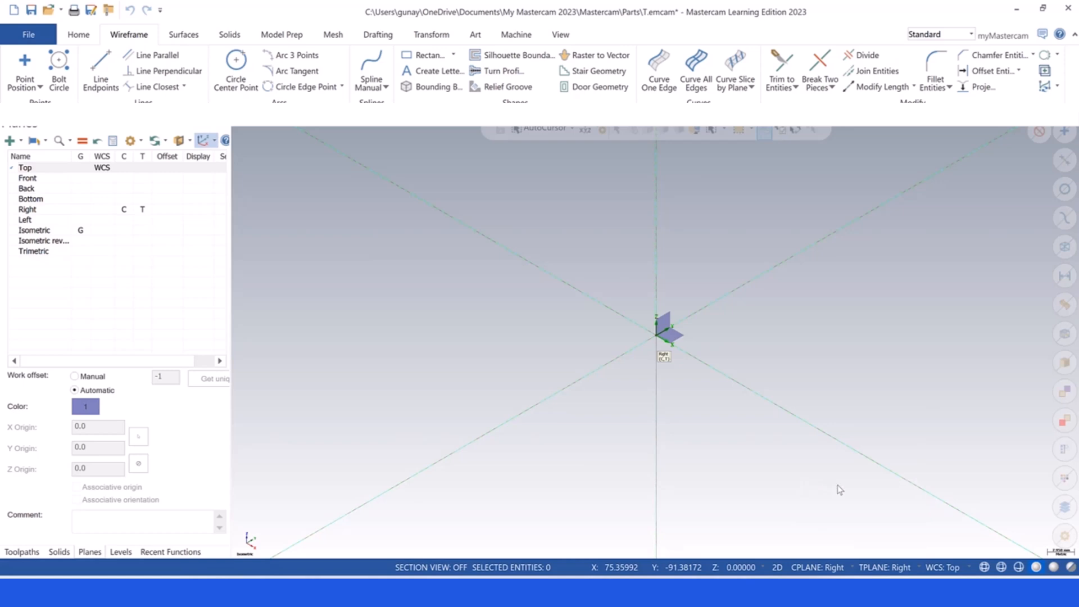
right_click(506, 263)
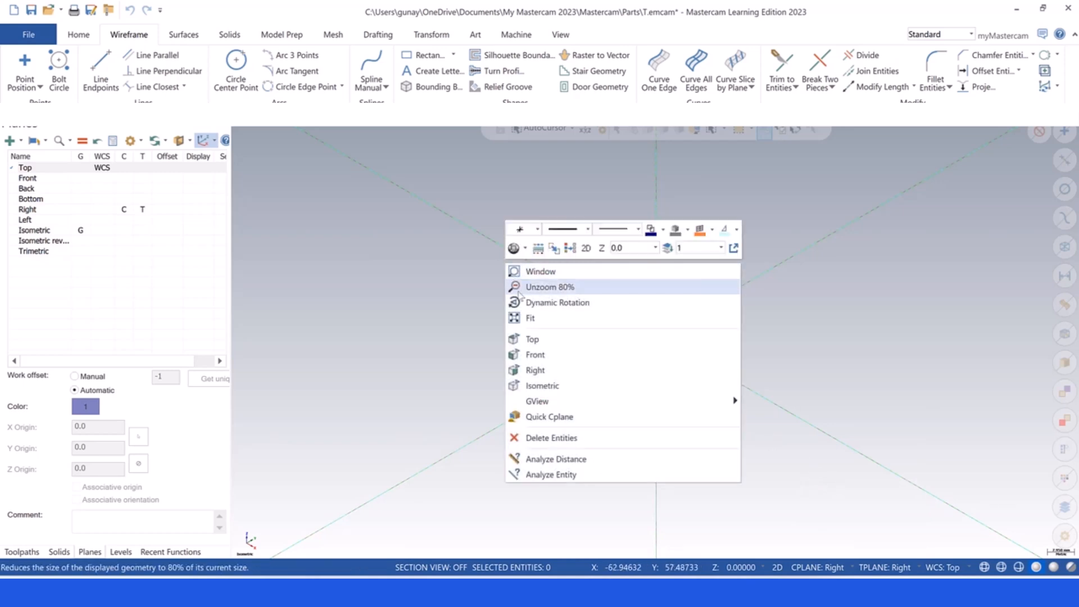
left_click(541, 370)
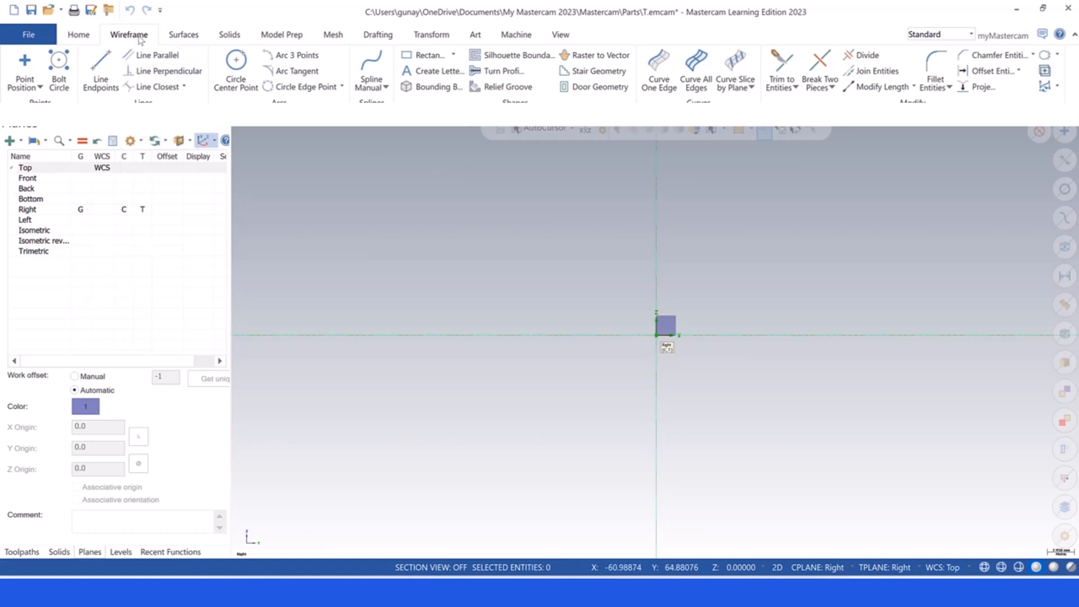
Step: Place a 12-sided polygon centered on the origin with a radius of about 46.38
left_click(453, 55)
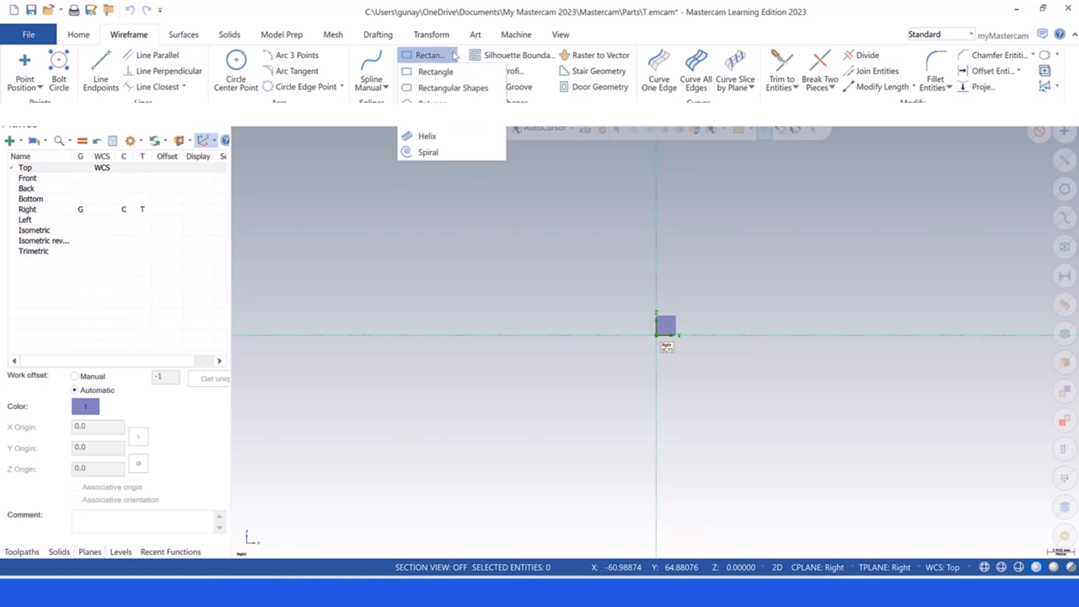
left_click(432, 104)
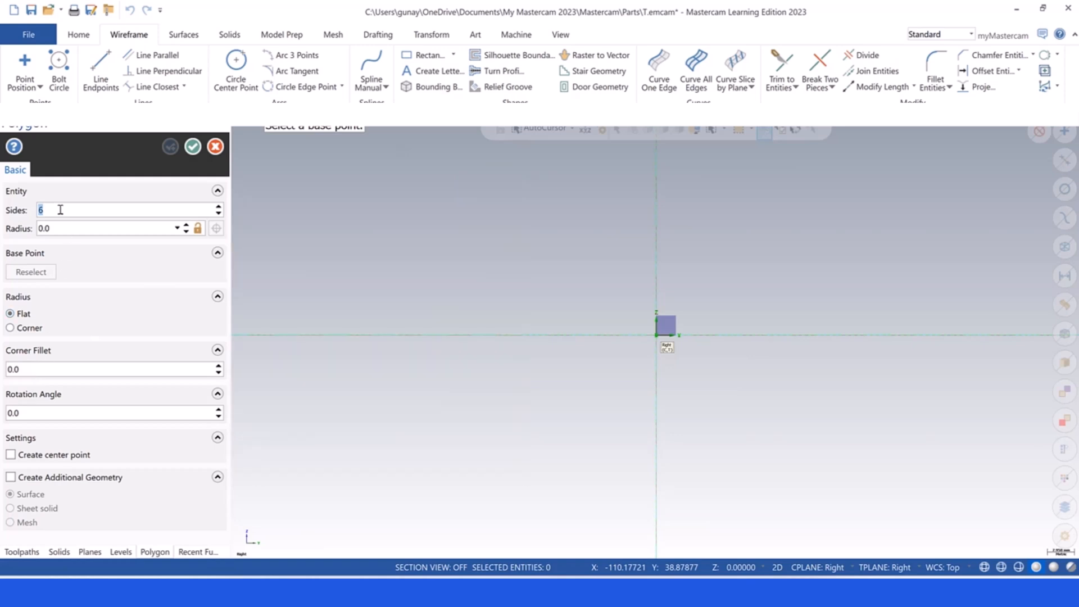
left_click(62, 232)
type("5")
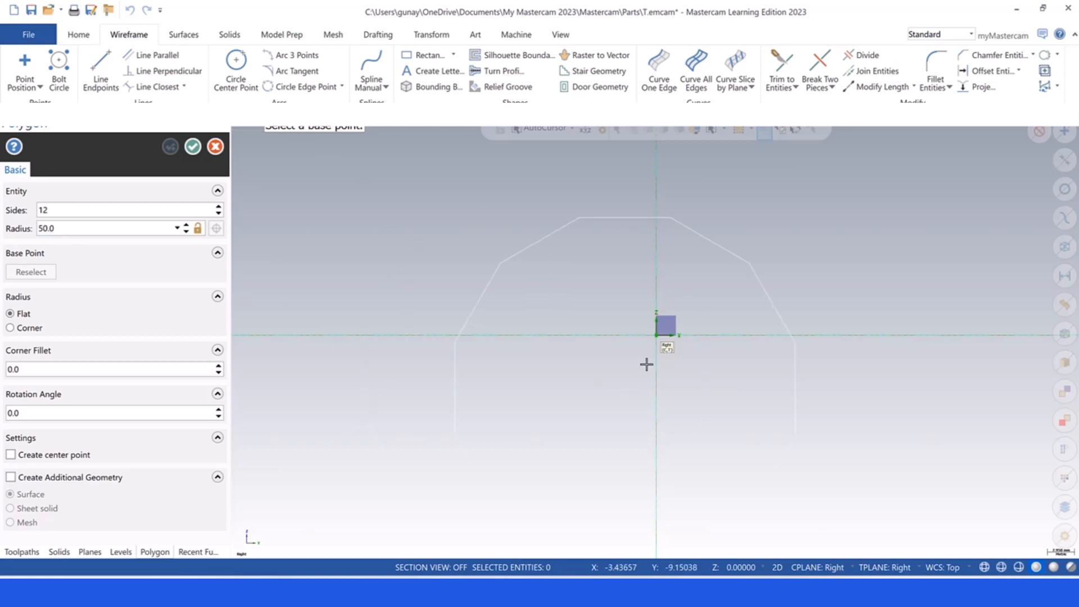
left_click(655, 336)
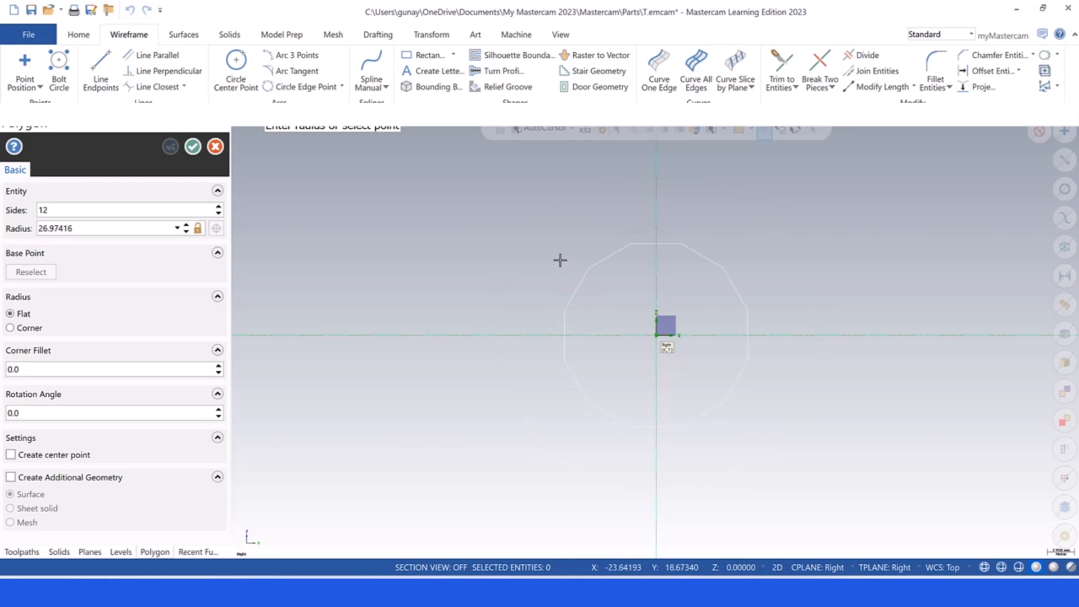
left_click(534, 236)
Step: Set the polygon's radius to 50 and its number of sides to 10, and create it
left_click(80, 231)
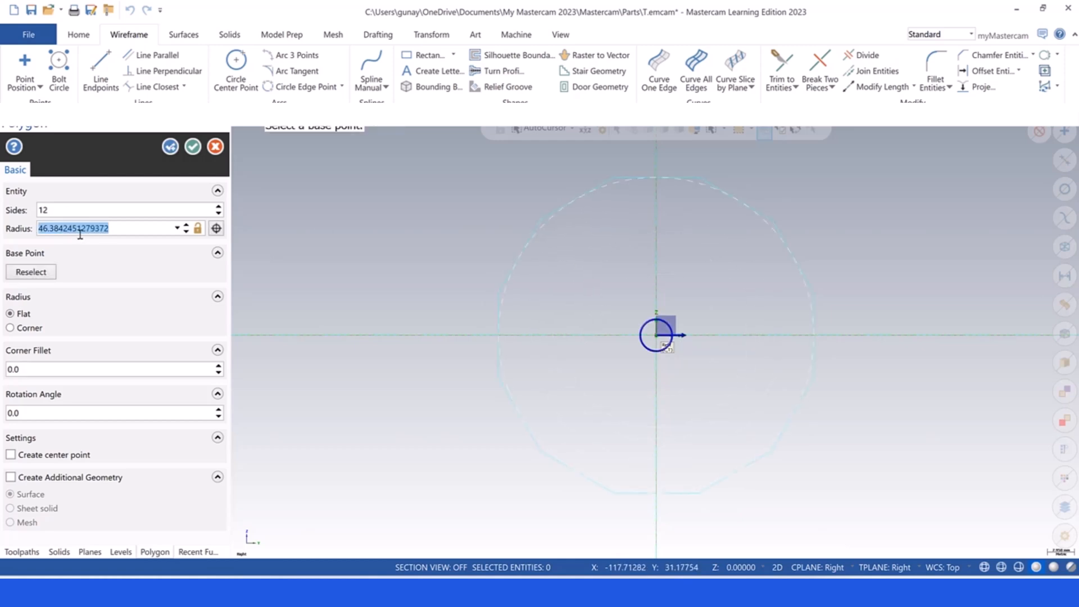
type("50")
key("Return")
left_click(70, 209)
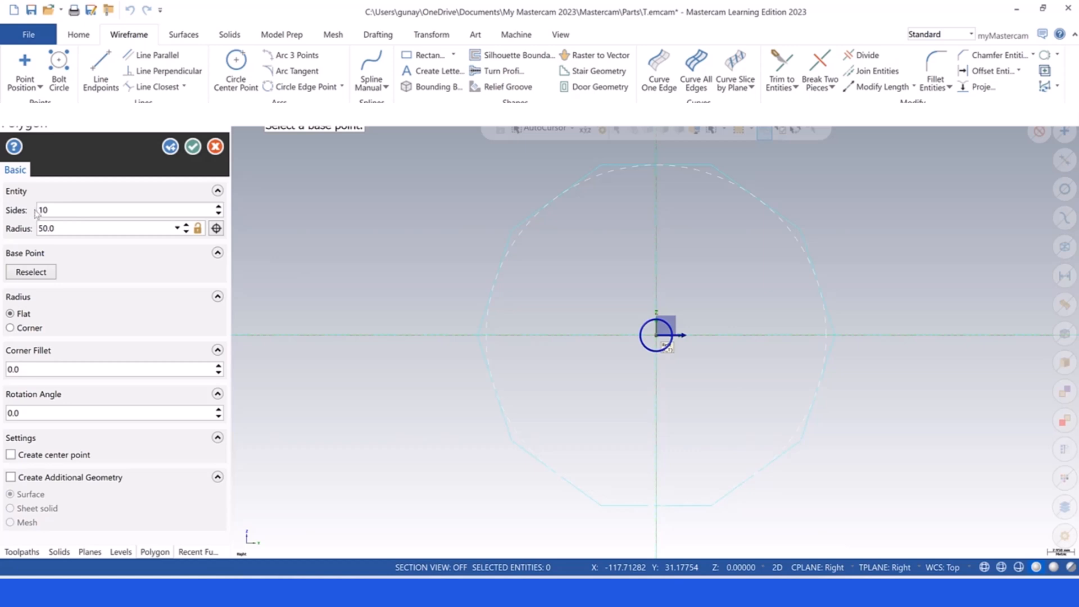
double_click(57, 212)
left_click(192, 146)
Step: Translate the whole decagon by 30 in Z with the Join method, creating one connected copy
scroll(456, 283, "down", 3)
middle_click_drag(433, 260, 481, 279)
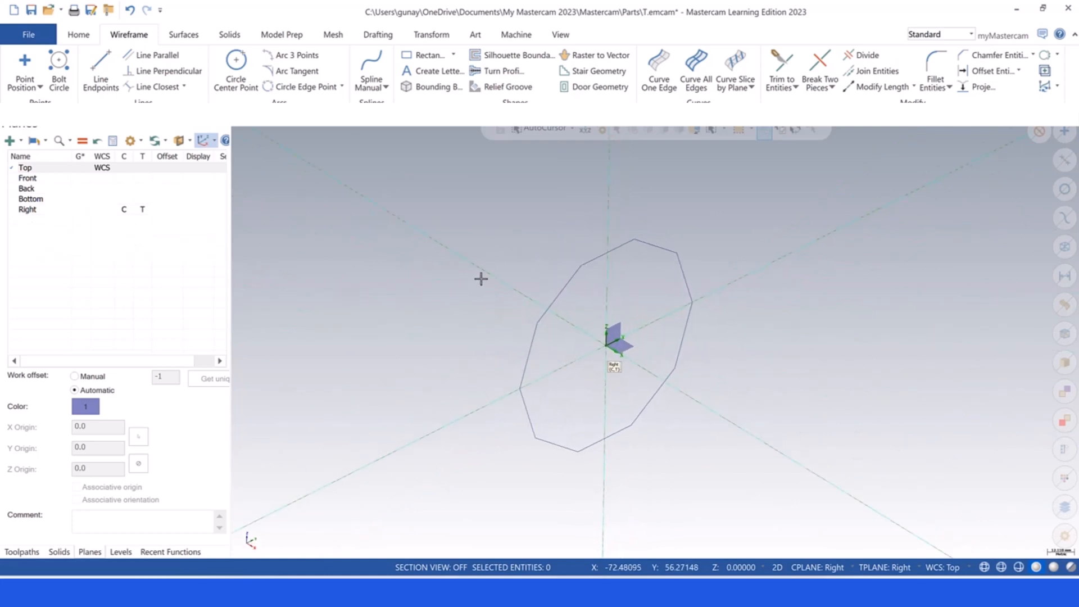
left_click(431, 34)
left_click(62, 67)
left_click_drag(441, 188, 744, 499)
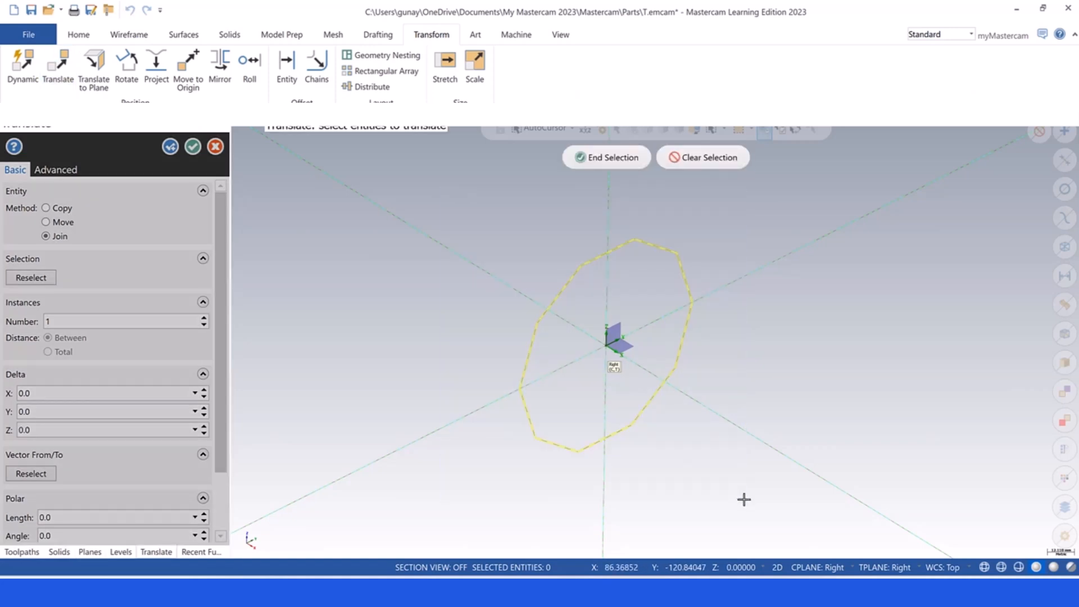
left_click(600, 156)
left_click(47, 430)
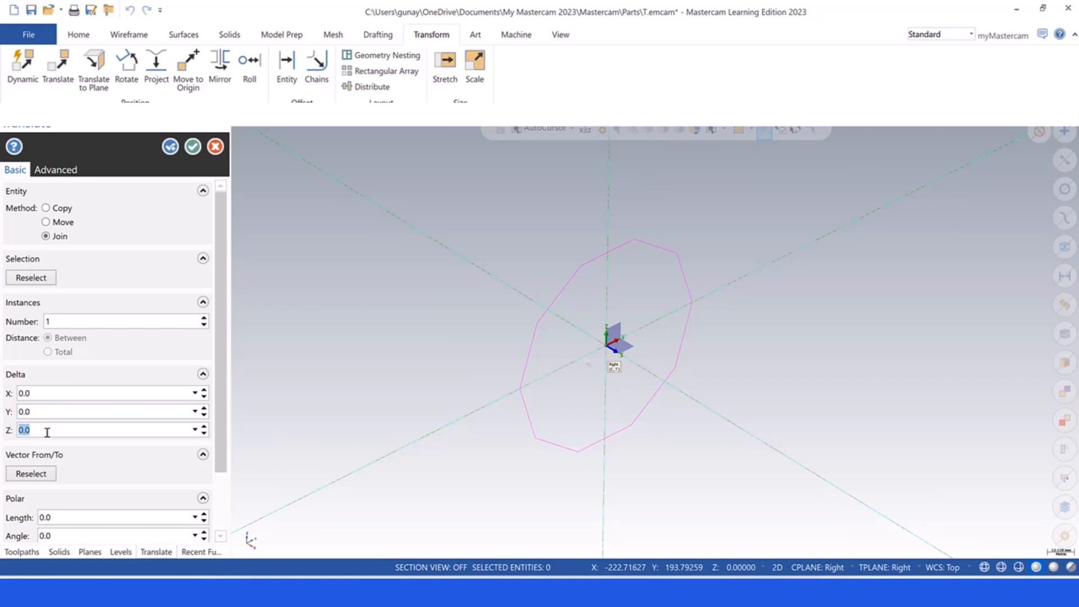
type("10")
key("Return")
left_click(49, 430)
type("30")
key("Return")
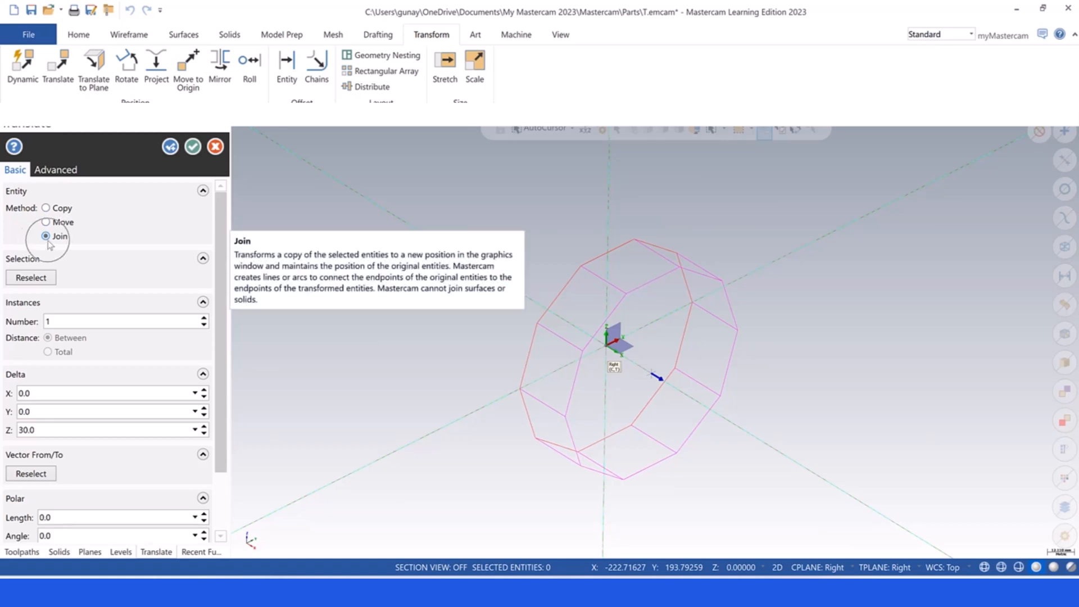
left_click(191, 147)
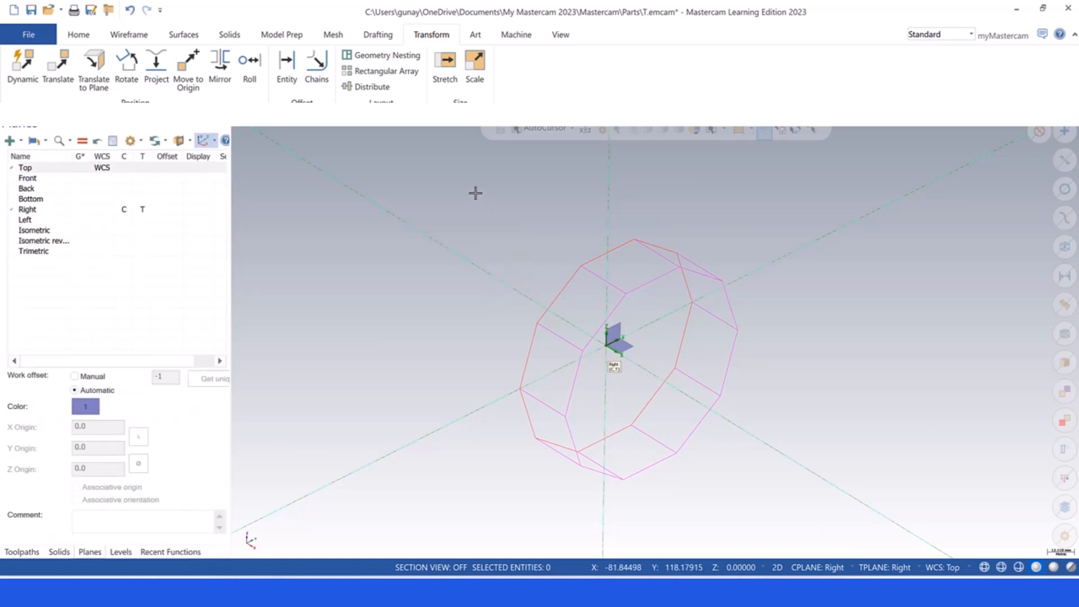
Step: Clear the transform colors from the wireframe and make Top the construction plane again
right_click(475, 192)
left_click(540, 178)
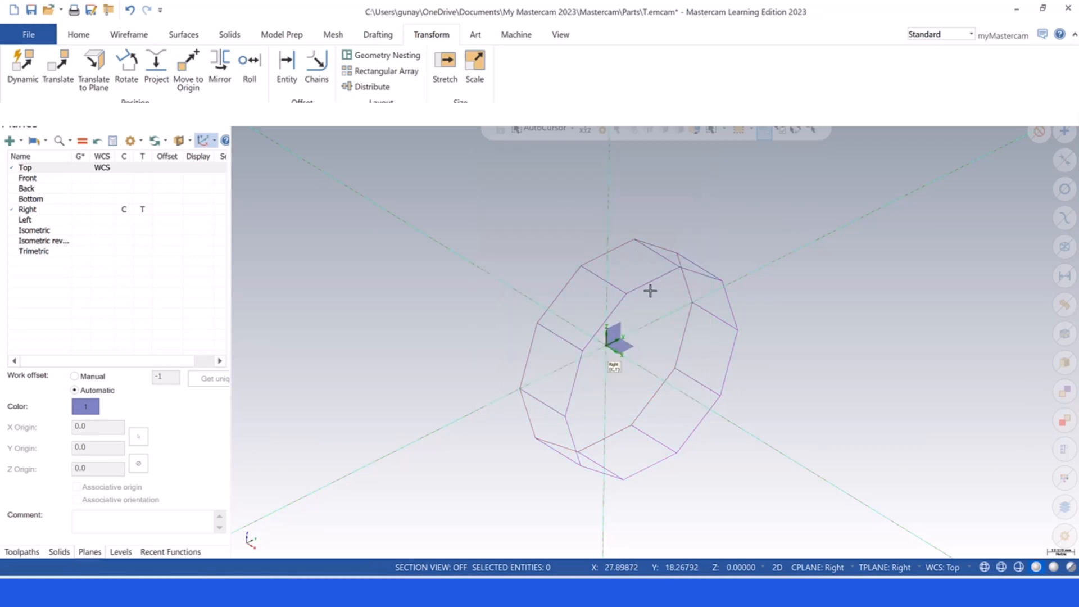
left_click(825, 567)
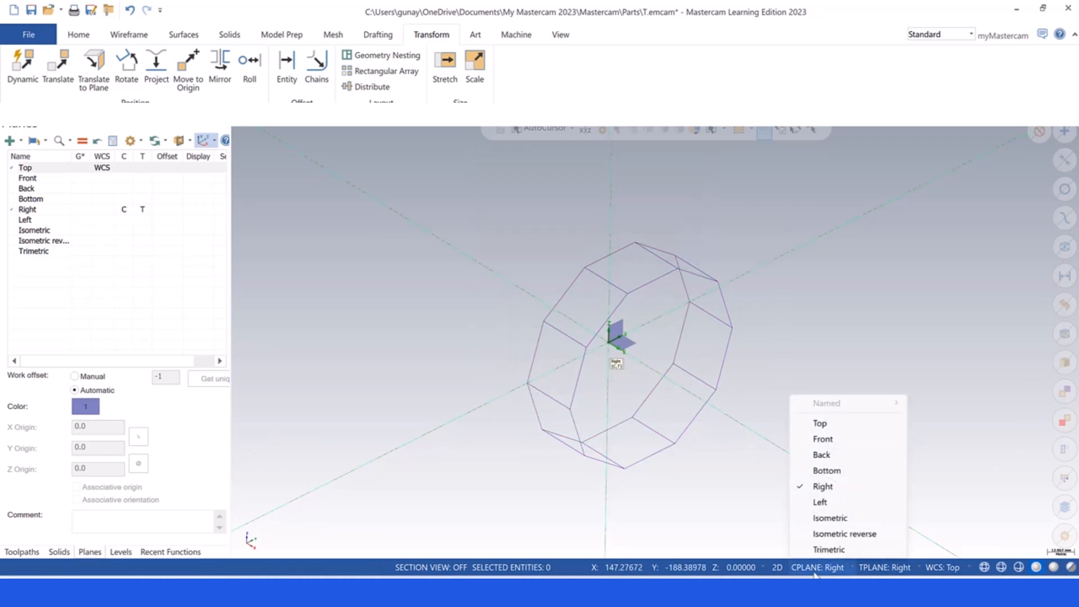
left_click(837, 425)
scroll(649, 330, "up", 3)
middle_click_drag(642, 315, 585, 291)
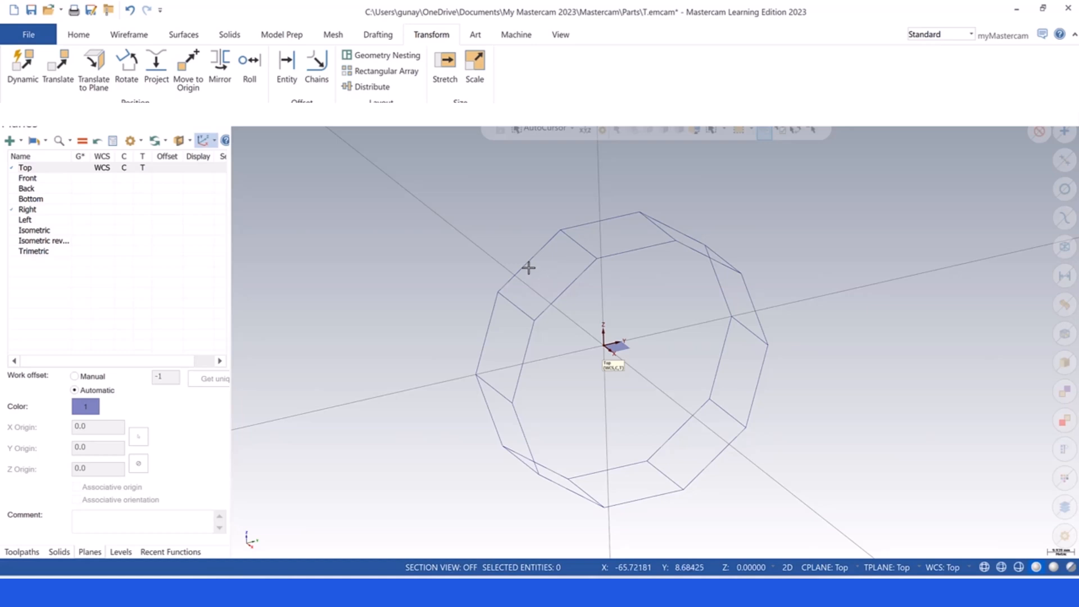
Step: Define a new plane from geometry using two adjoining edges of an inclined side face, accepting the first orientation offered
left_click(23, 141)
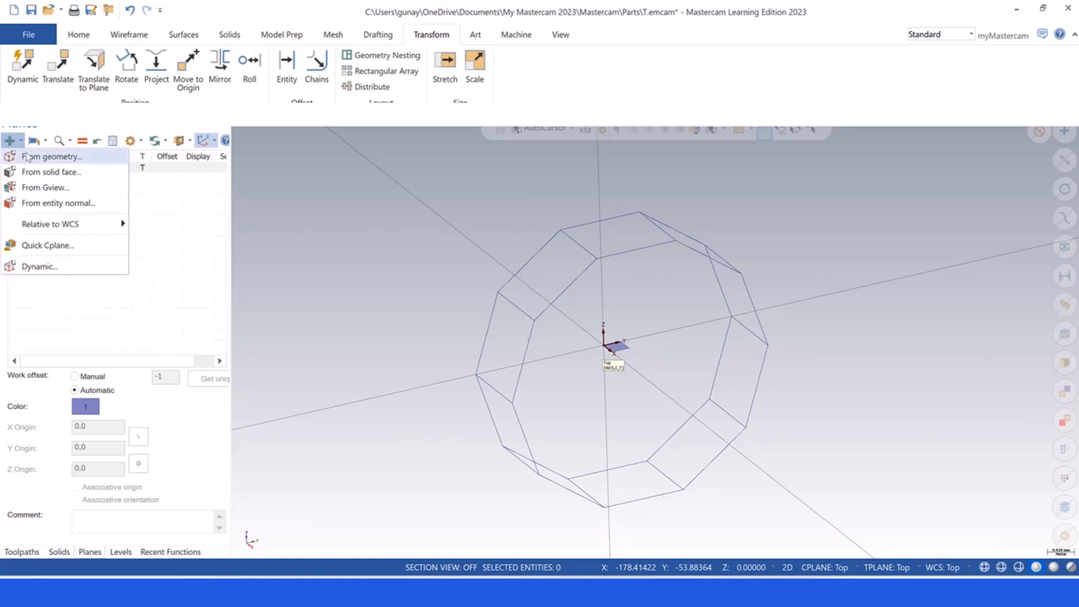
left_click(31, 158)
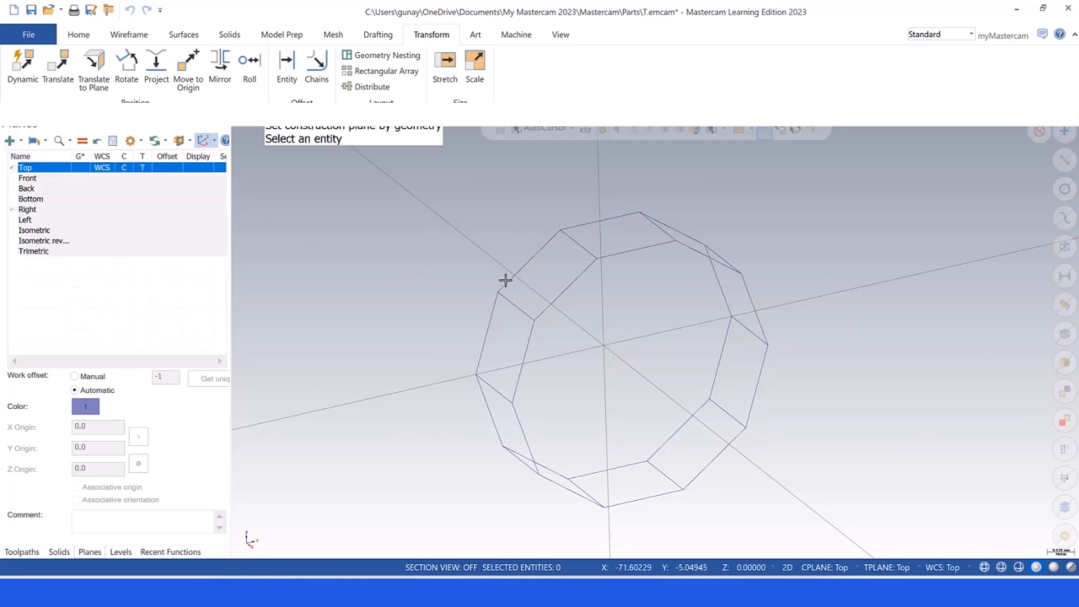
left_click(587, 251)
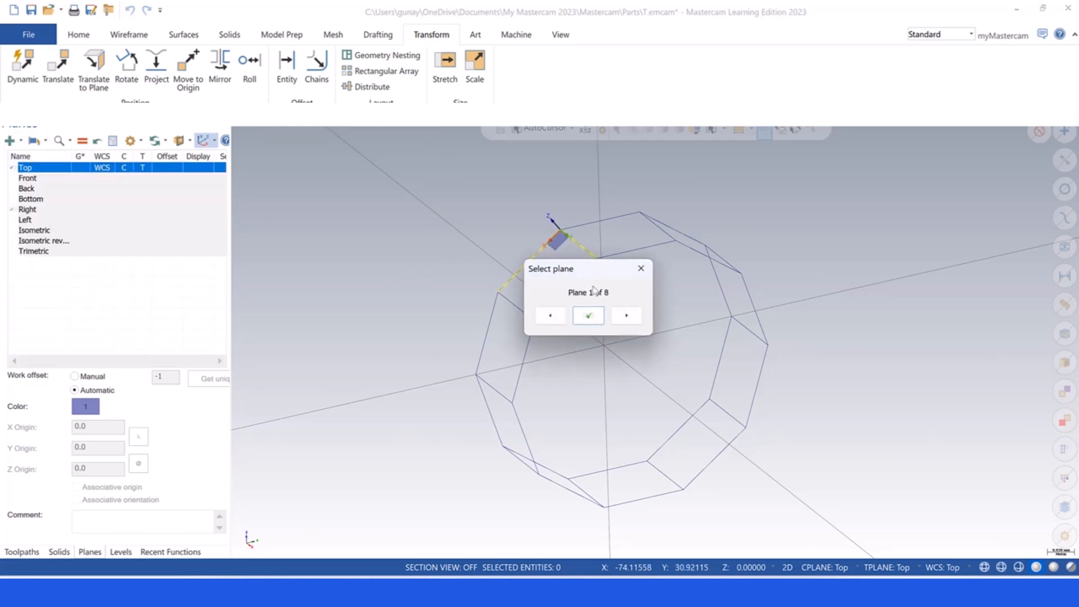
left_click(588, 316)
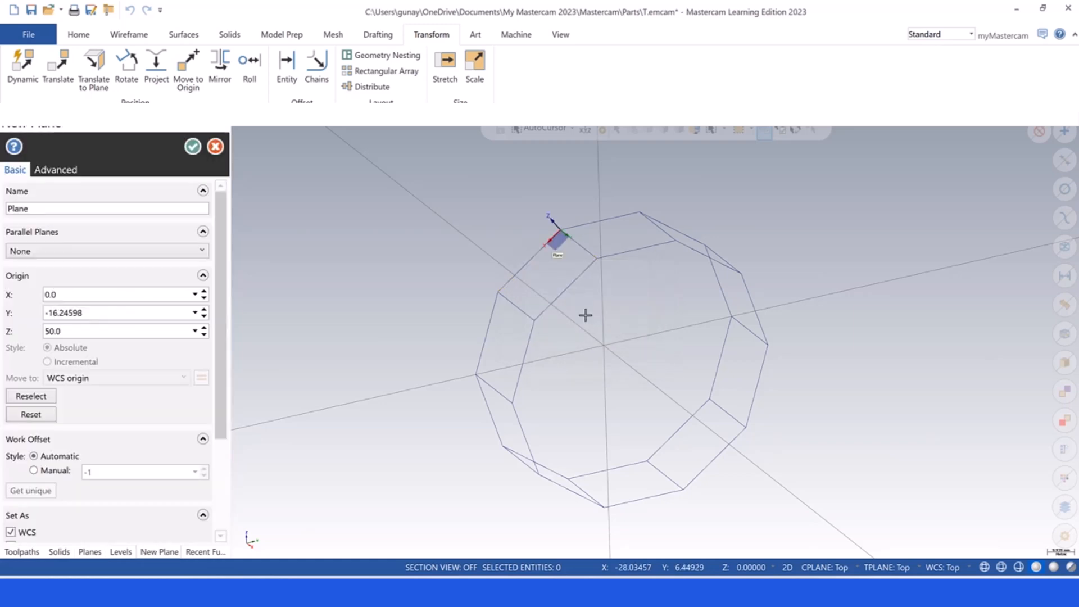
Step: Create the new plane with its origin at Y 0 and Z 0, and make it the active construction and tool plane
left_click(100, 312)
type("0")
left_click(68, 332)
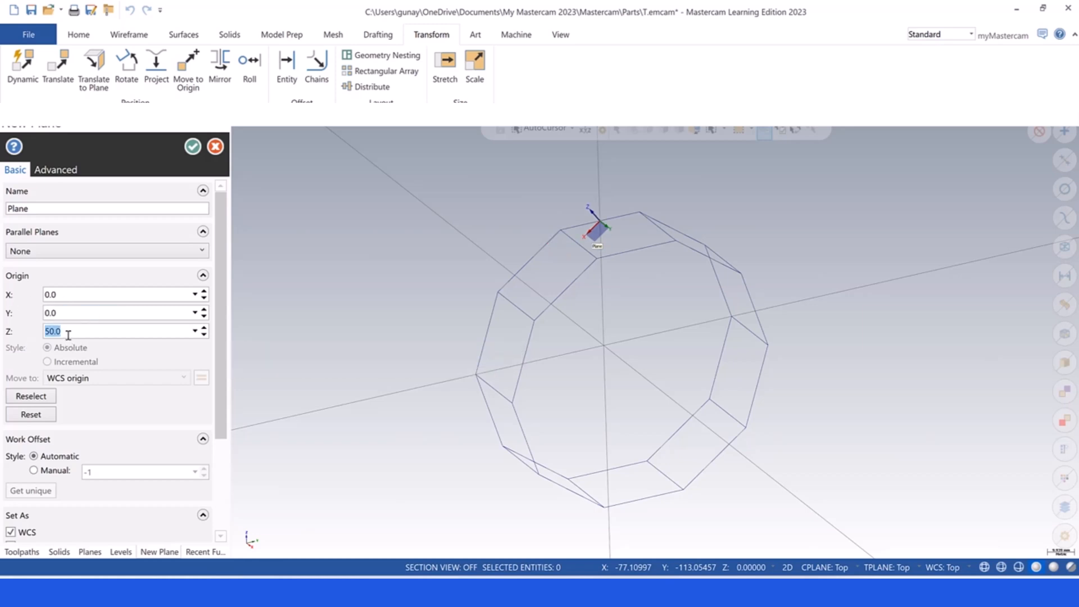
type("0")
left_click(69, 319)
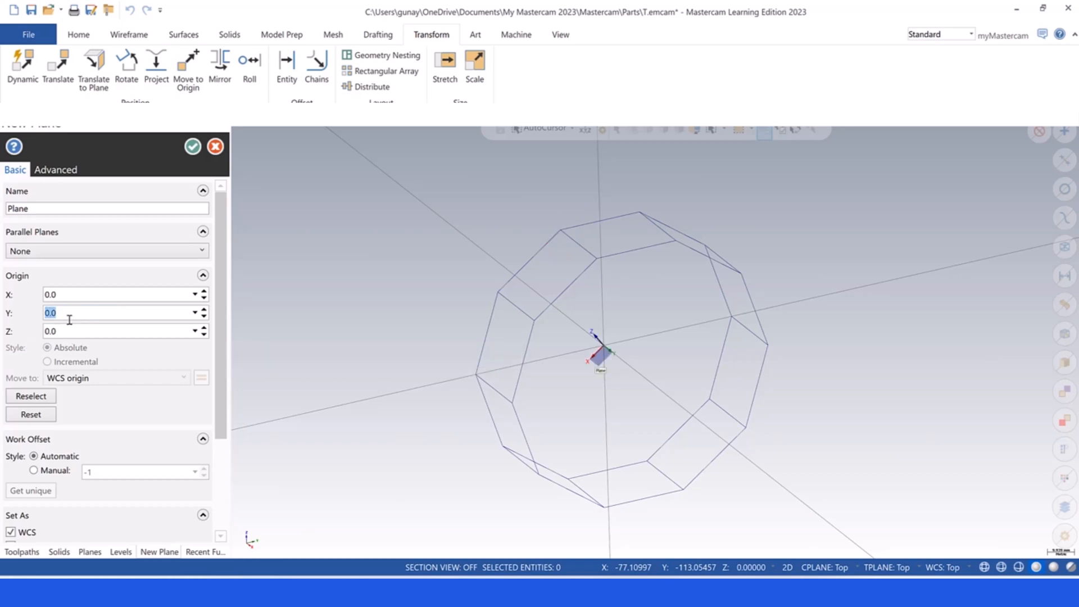
left_click(192, 147)
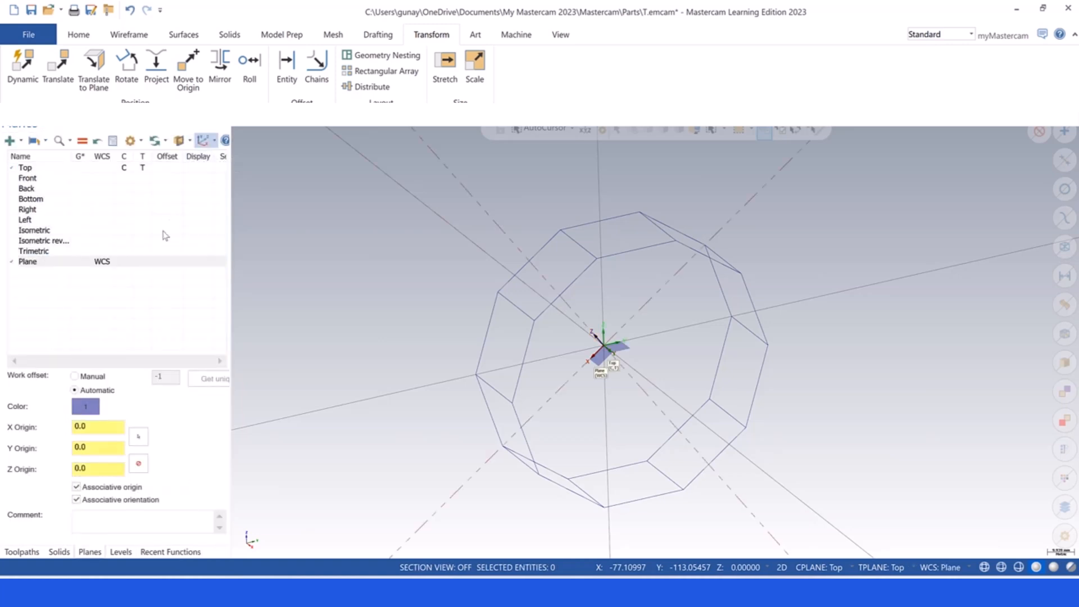
left_click(142, 263)
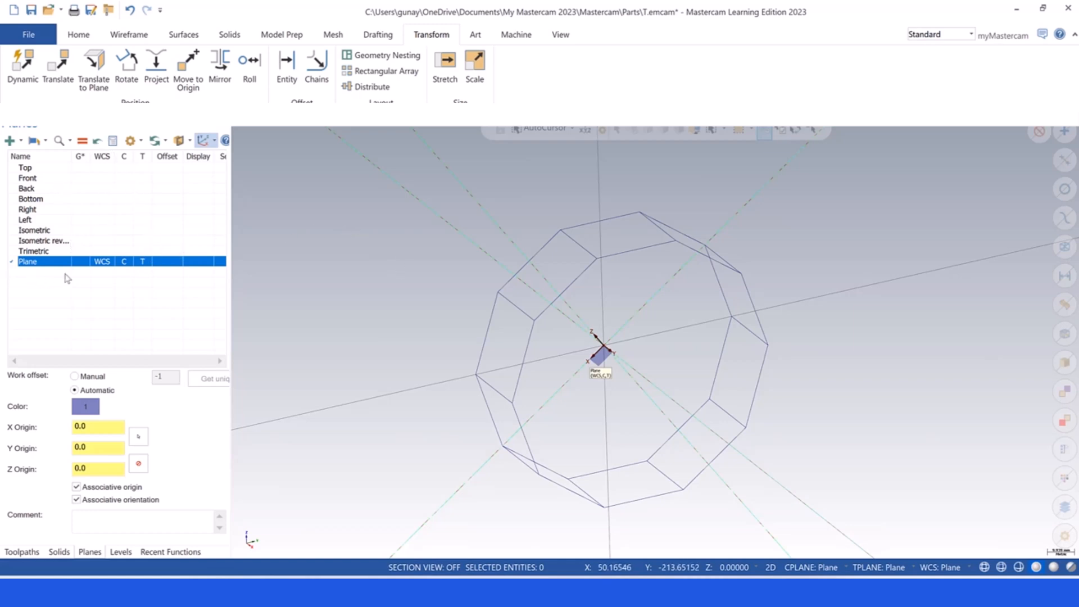
Step: Try to draw a diagonal line between opposite corners of the side face while viewing straight onto the custom plane
left_click(80, 266)
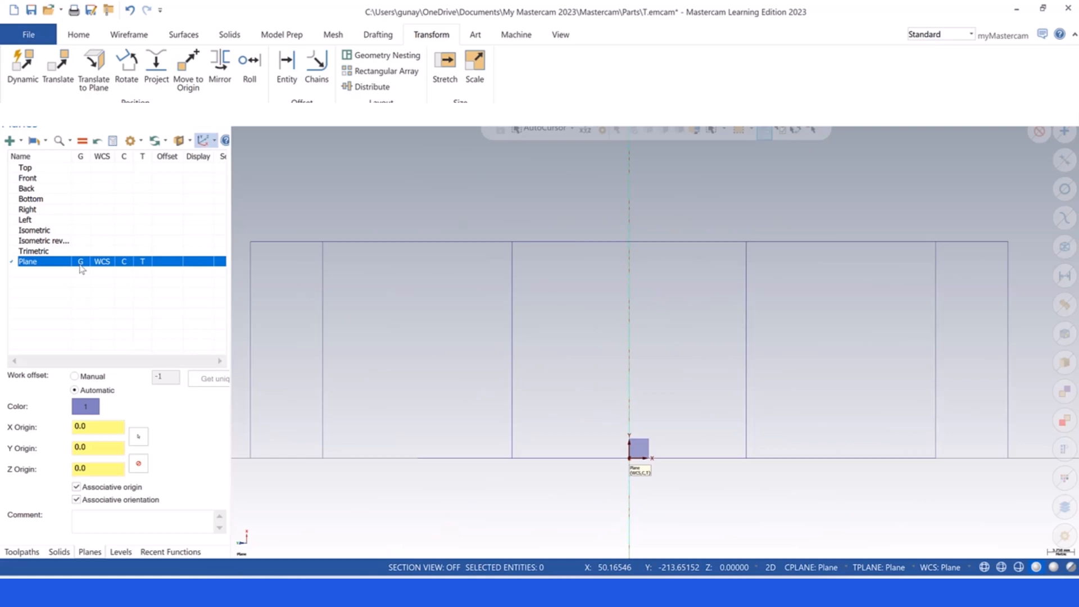
left_click(122, 35)
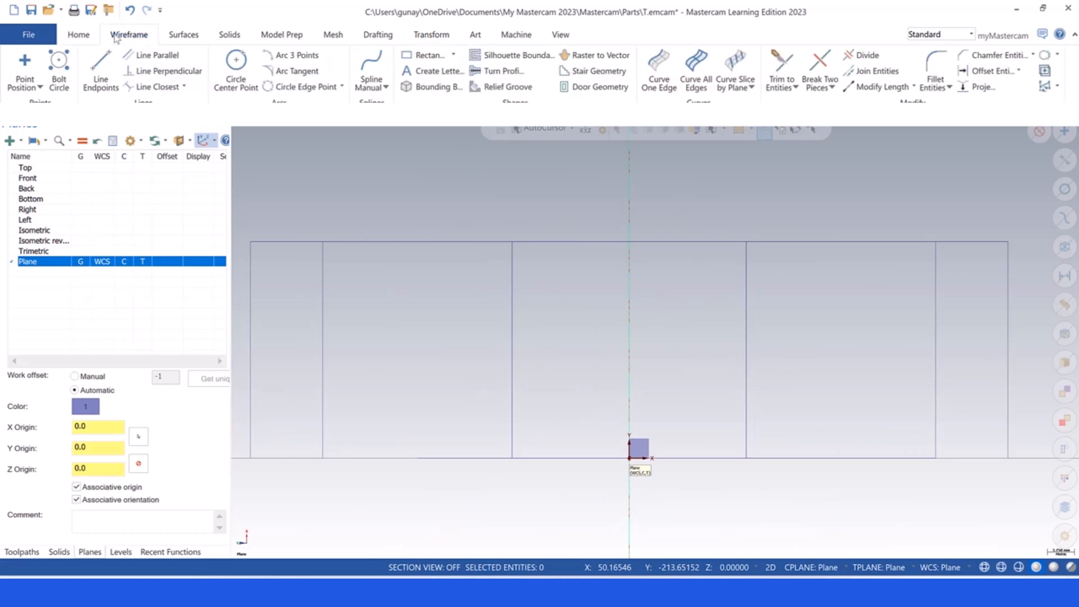
left_click(96, 65)
left_click(521, 248)
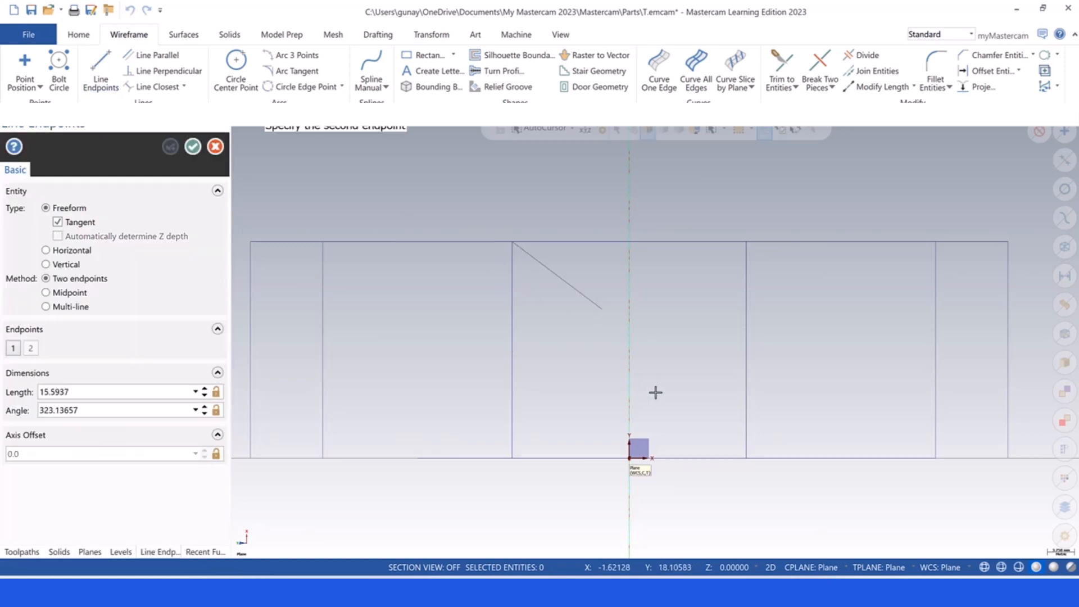
left_click(744, 458)
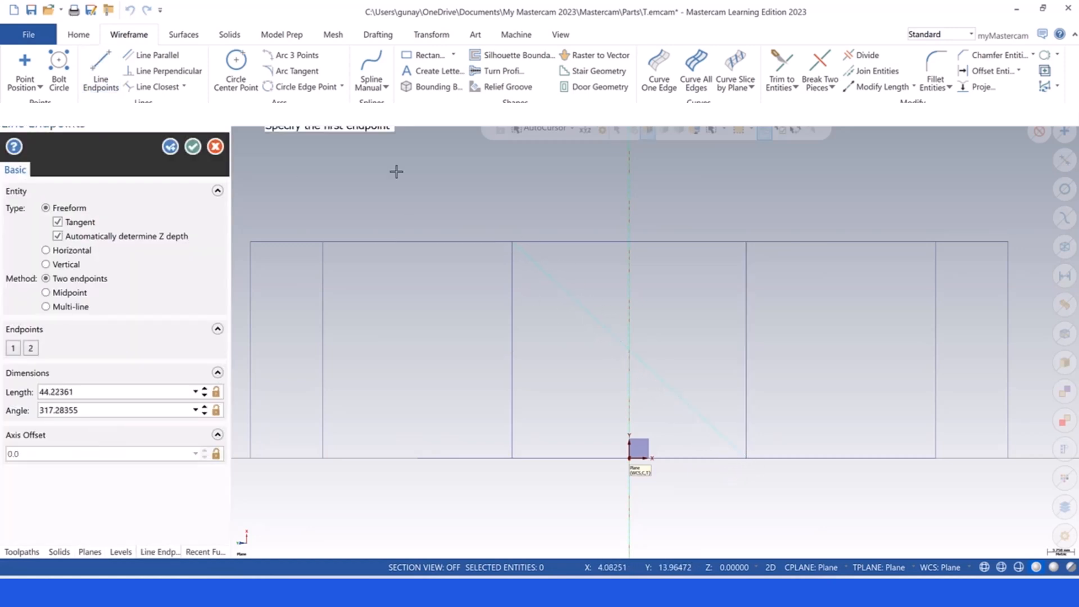
key("Escape")
Step: Delete the diagonal line that was drawn away from the side face
middle_click_drag(607, 359, 555, 288)
left_click(559, 292)
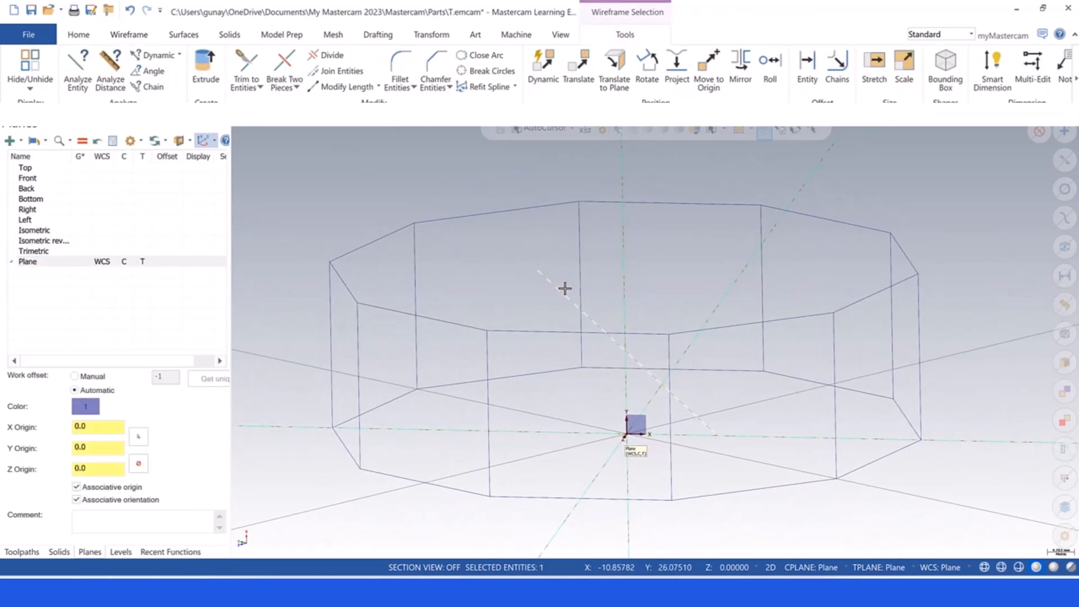
key("Delete")
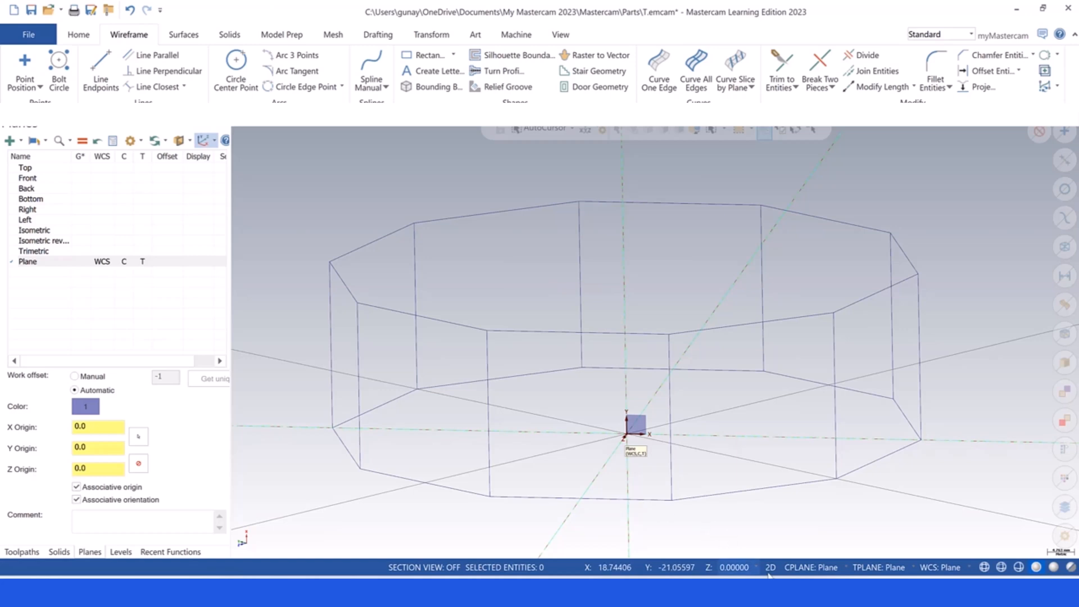
Step: Draw a line in 3D mode between diagonally opposite corners of the side face parallel to the custom plane
middle_click_drag(619, 345, 567, 348)
left_click(100, 70)
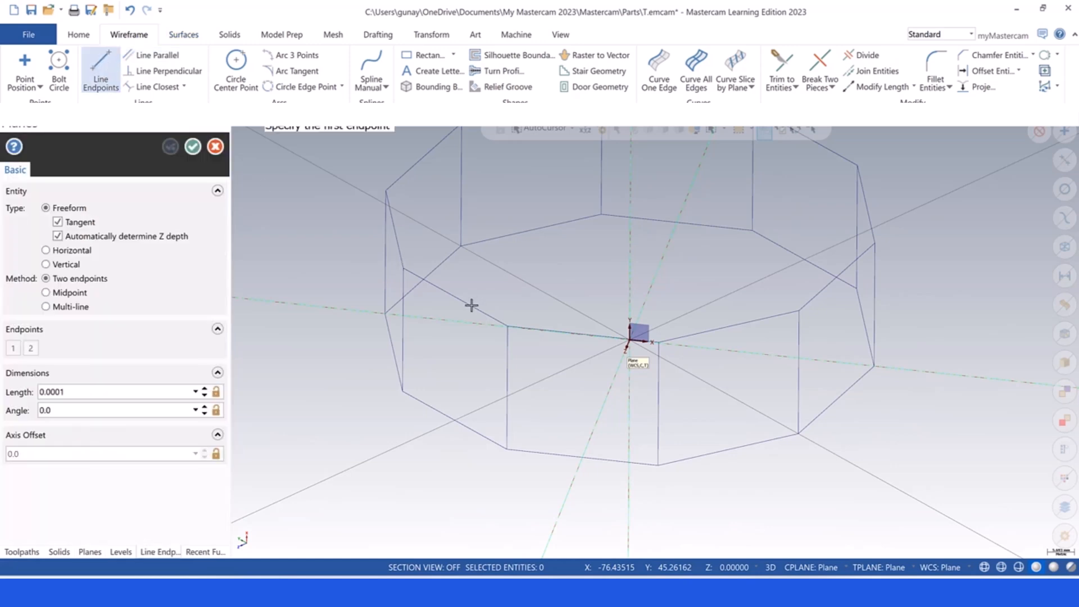
left_click(509, 327)
left_click(658, 466)
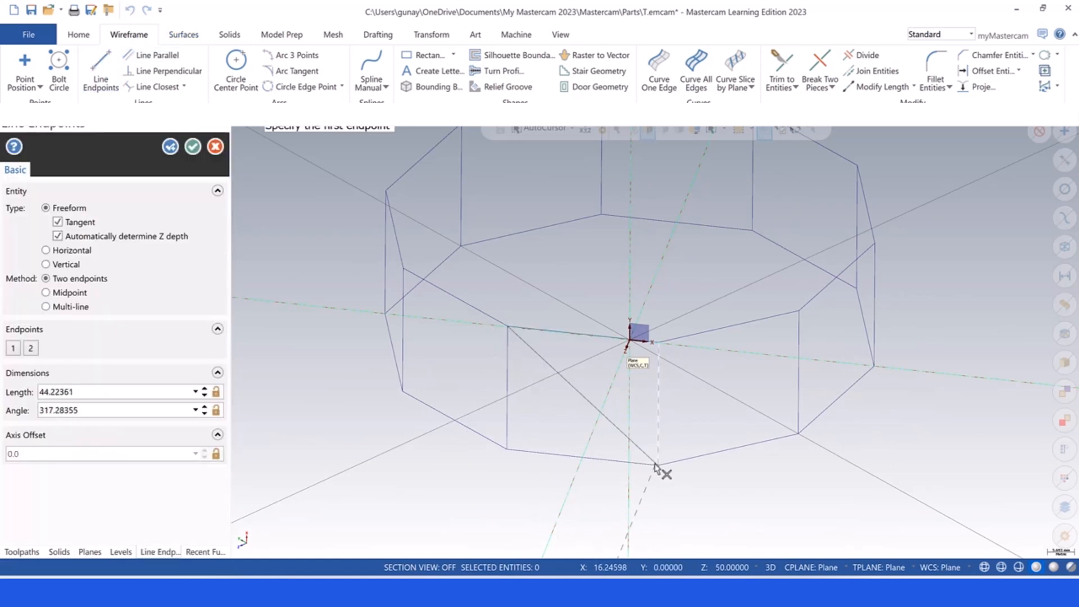
key("Escape")
Step: Create a 20 by 20 rectangular shape on the side face, centered on the diagonal line's midpoint
right_click(351, 332)
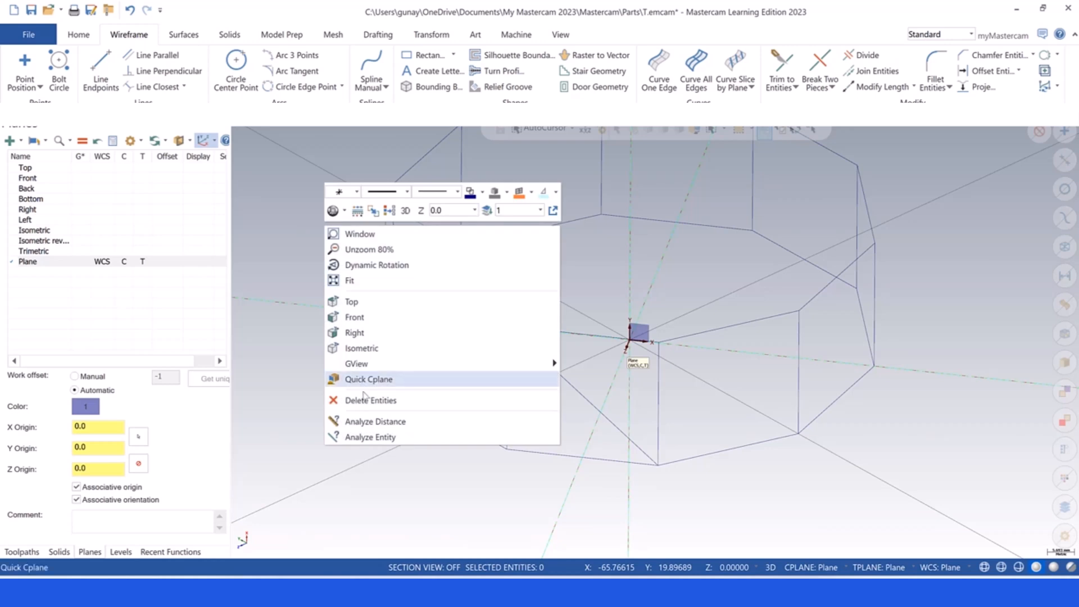
mouse_move(343, 364)
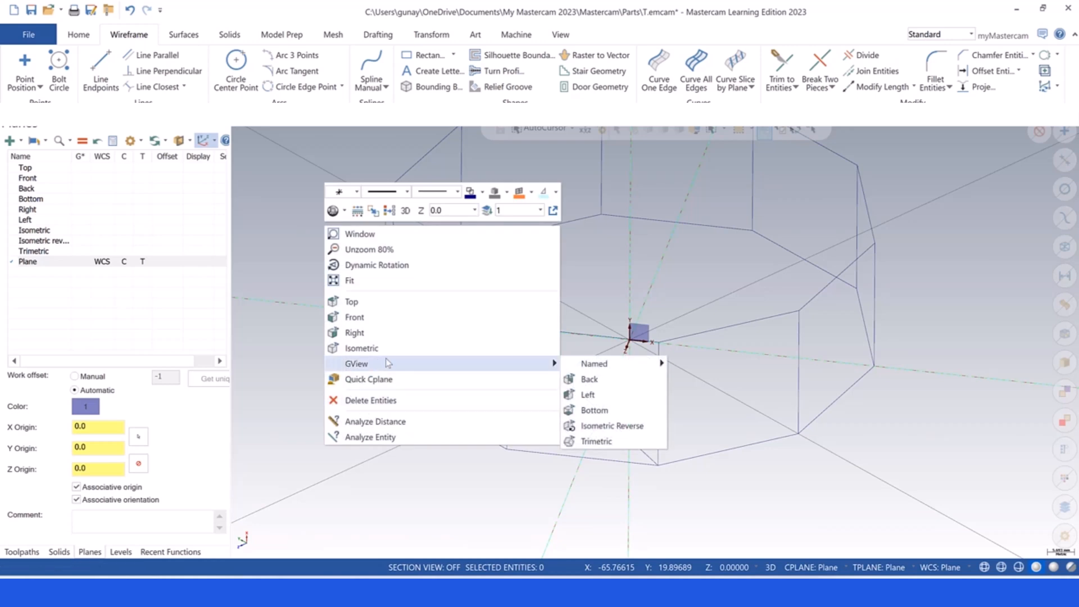
left_click(82, 264)
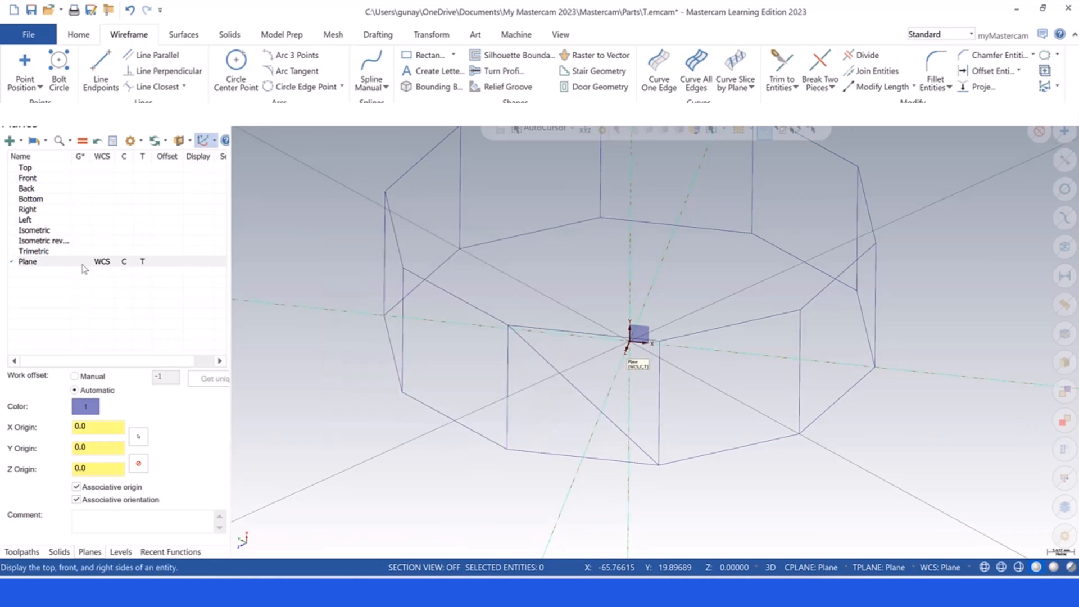
left_click(82, 264)
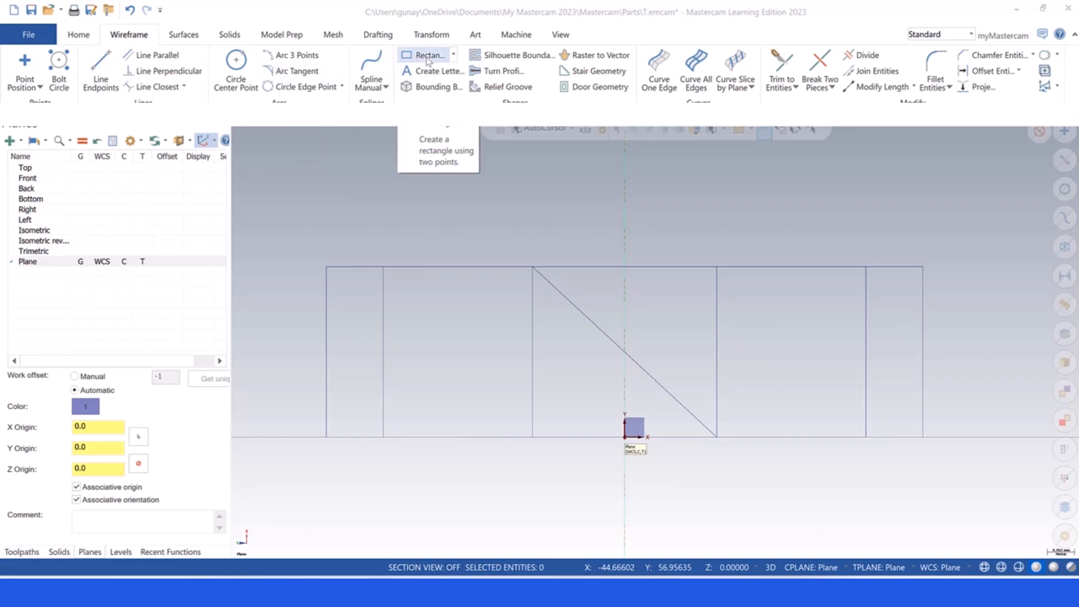
left_click(453, 55)
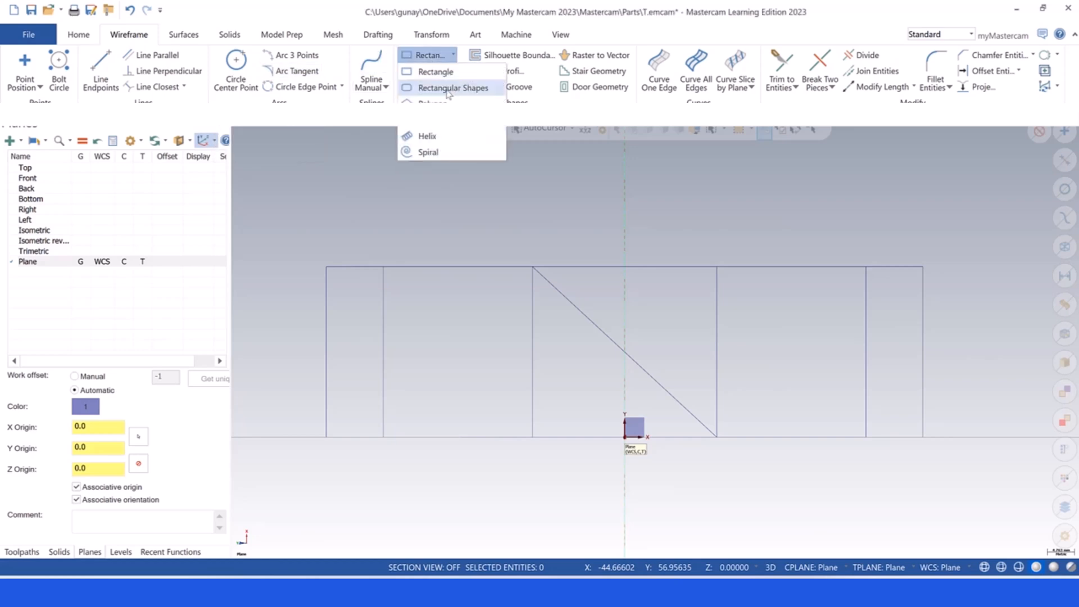
left_click(448, 89)
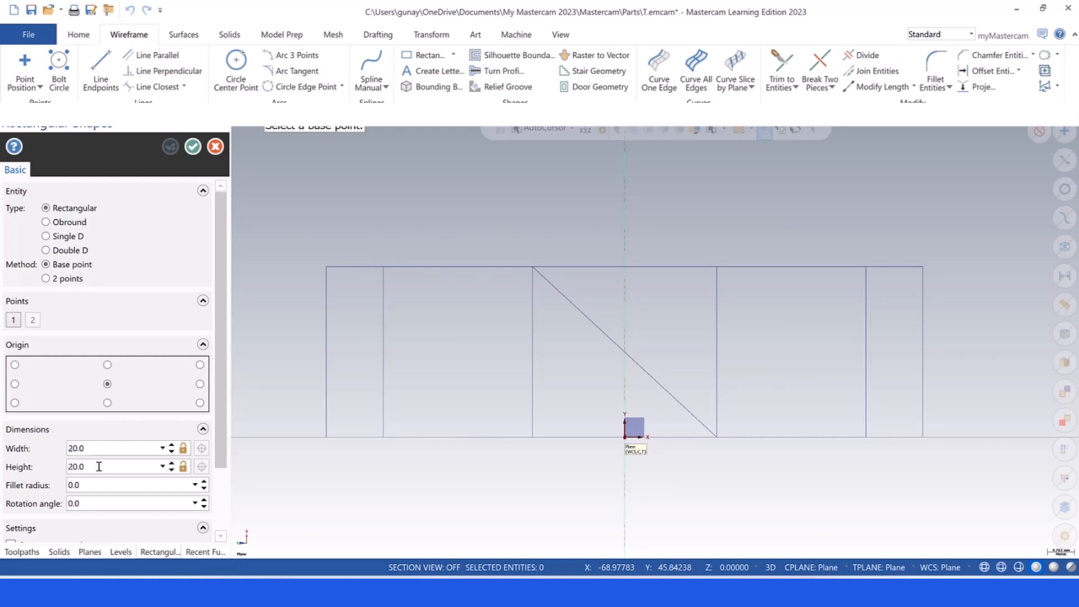
left_click(623, 352)
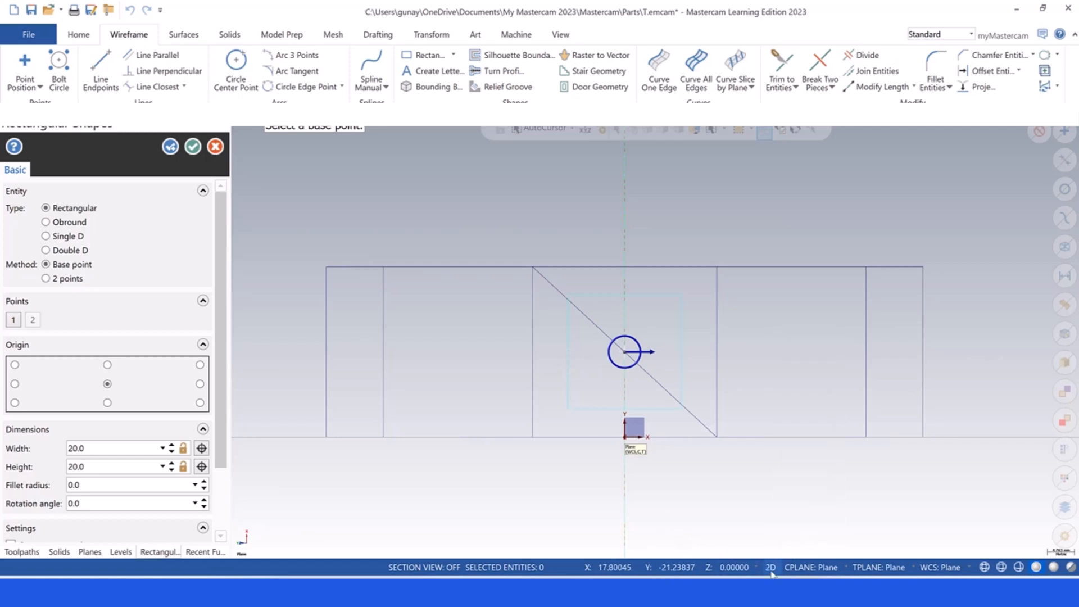
middle_click_drag(548, 455, 493, 402)
key("Escape")
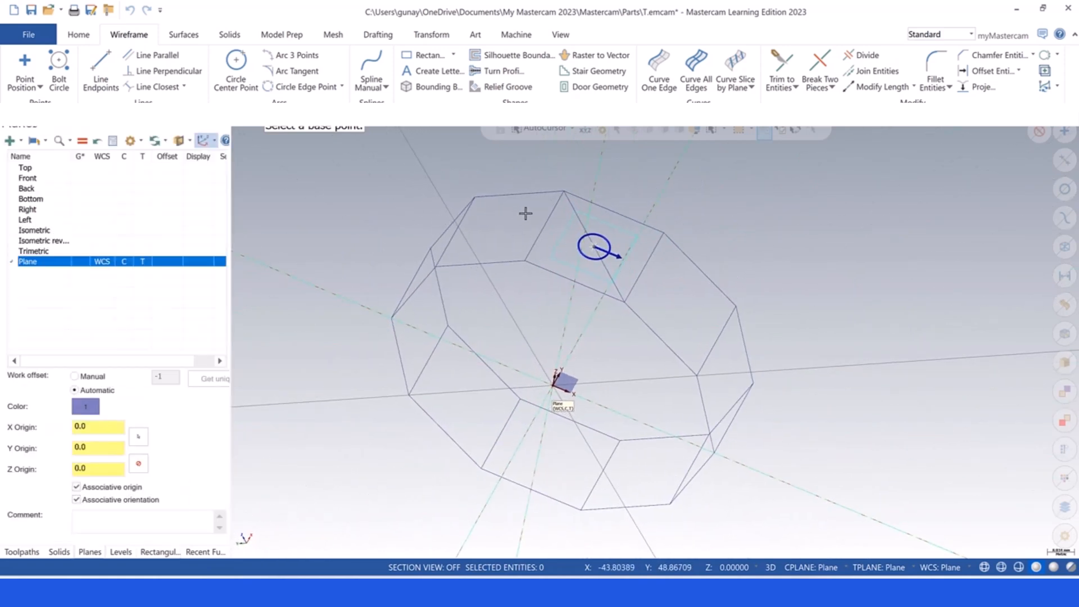
Step: Make Top the active WCS, construction and tool plane, and delete the diagonal helper line from the side face
double_click(112, 168)
middle_click_drag(260, 223, 397, 306)
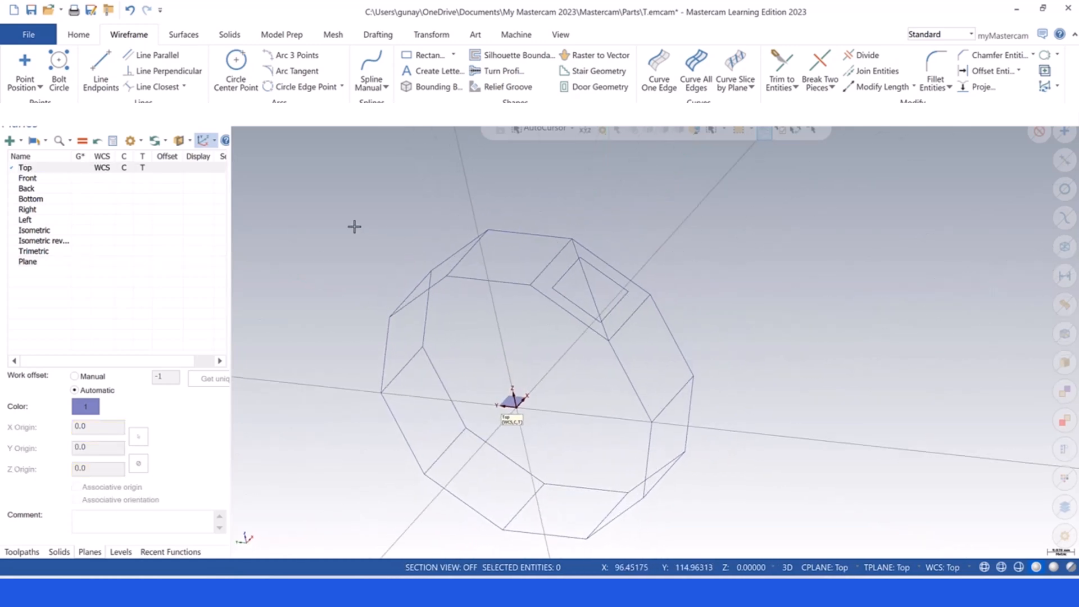
right_click(354, 227)
left_click(382, 349)
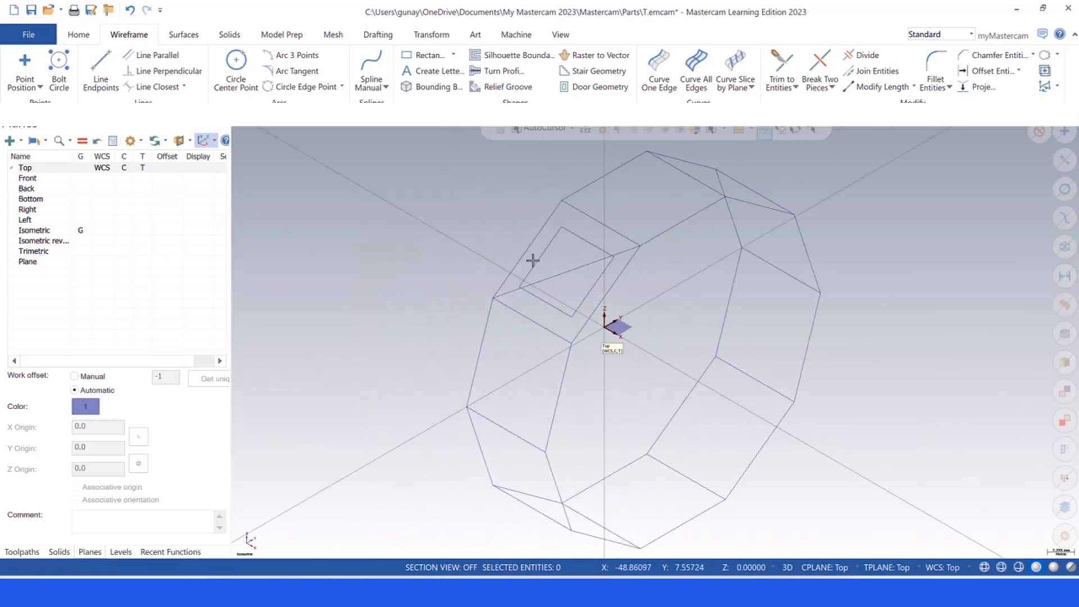
left_click(558, 273)
middle_click_drag(550, 283, 495, 299)
key("Escape")
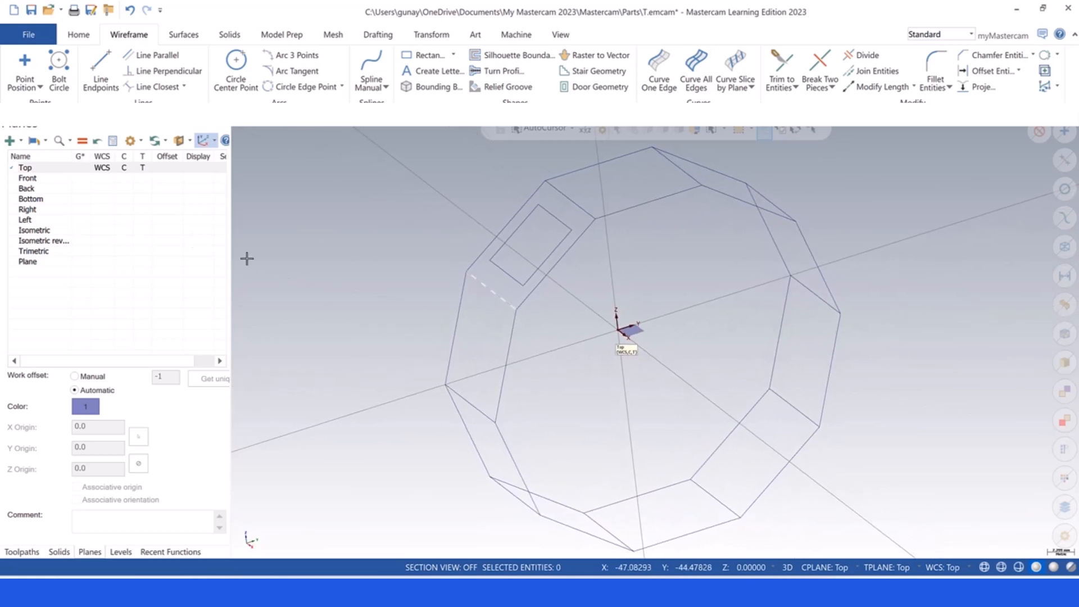
Step: Make the custom plane the active WCS, construction and tool plane, and rename it 36
left_click(101, 263)
left_click(143, 262)
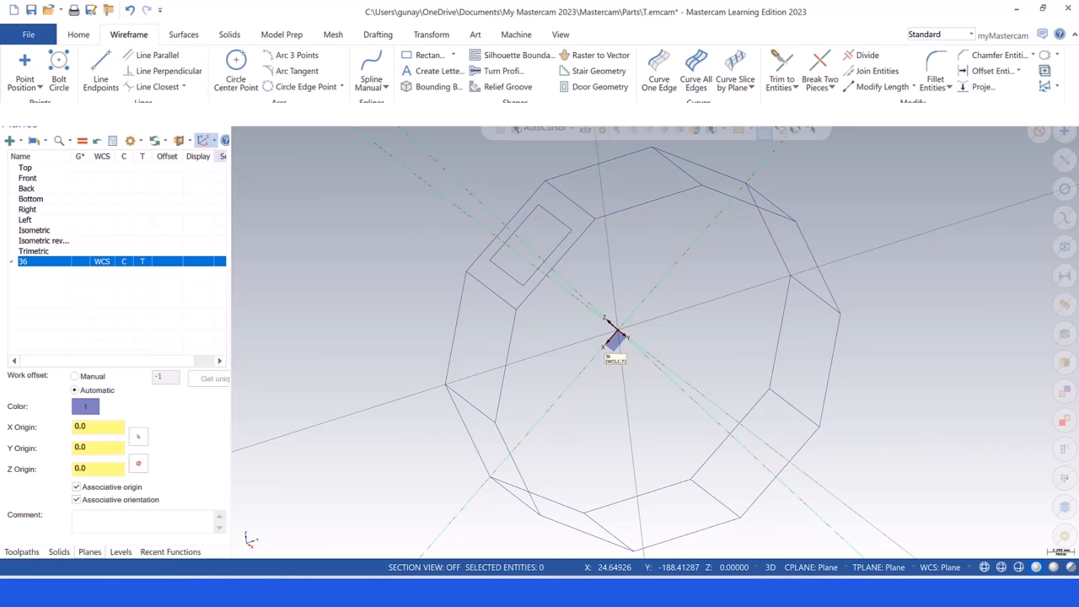
Step: Translate the small rectangle by 5 in Z with the Join method, creating one connected copy, and clear the transform colors
left_click(431, 34)
left_click(56, 70)
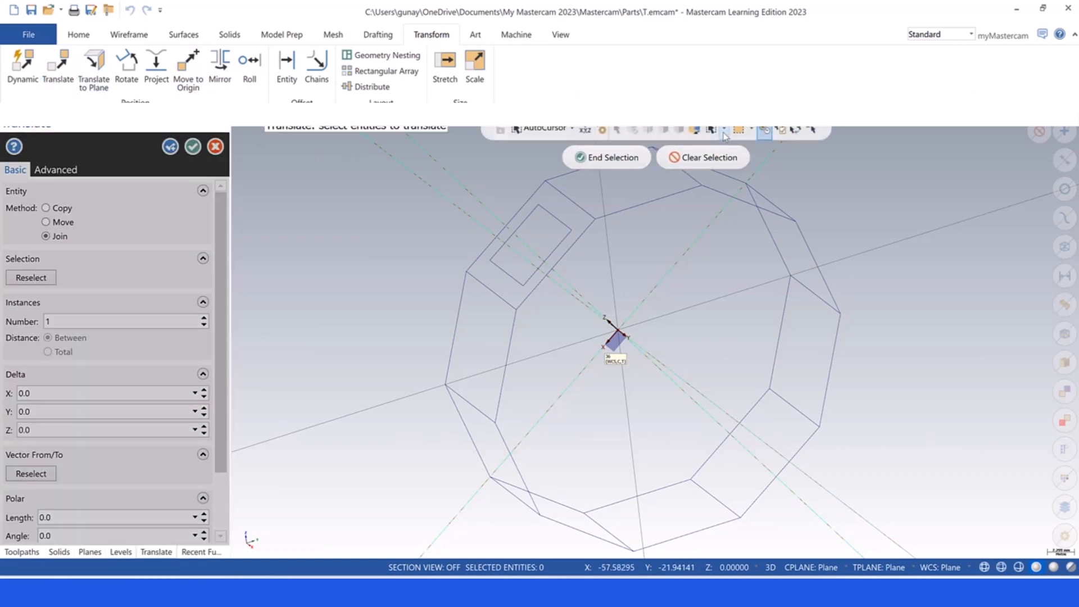
left_click(725, 133)
left_click(727, 164)
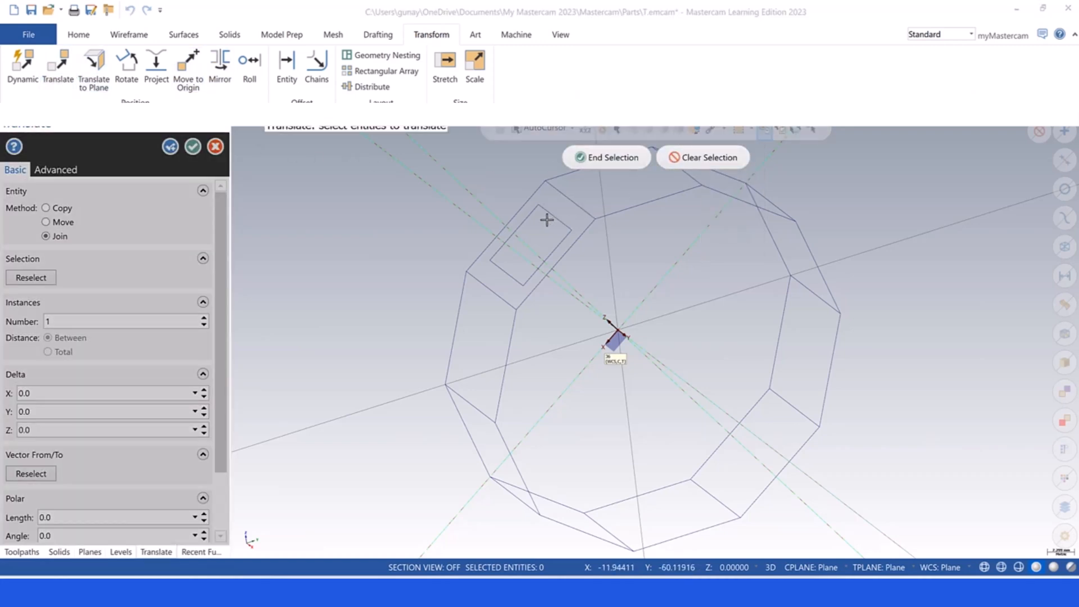
left_click(610, 159)
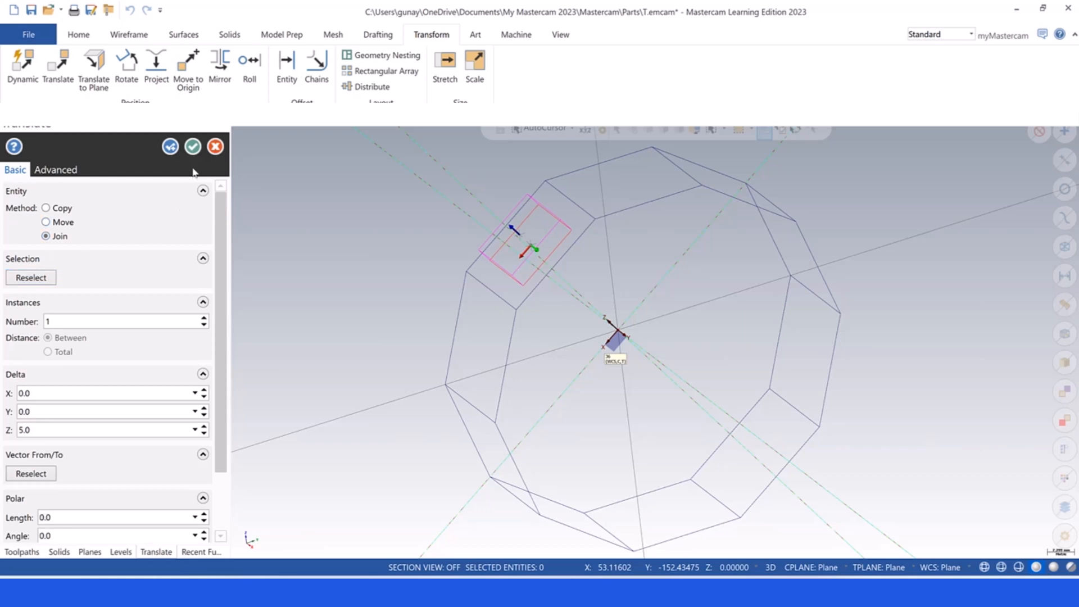
left_click(193, 147)
right_click(298, 217)
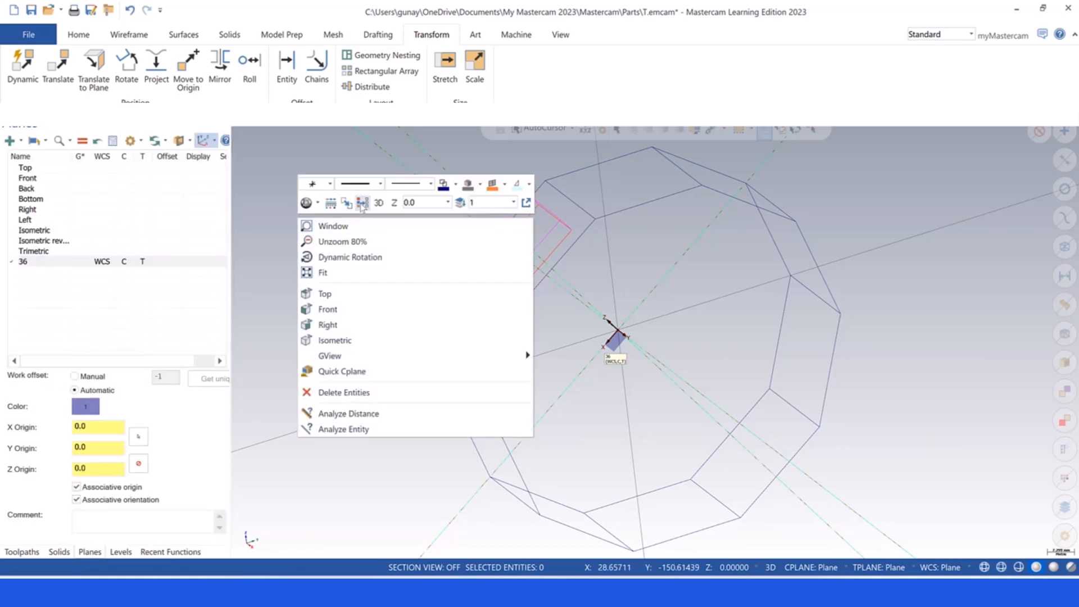
mouse_move(383, 238)
middle_mouse_down()
mouse_move(378, 226)
mouse_move(381, 238)
middle_mouse_up()
Step: Set the WCS back to Top and make Right the construction and tool plane
left_click(106, 168)
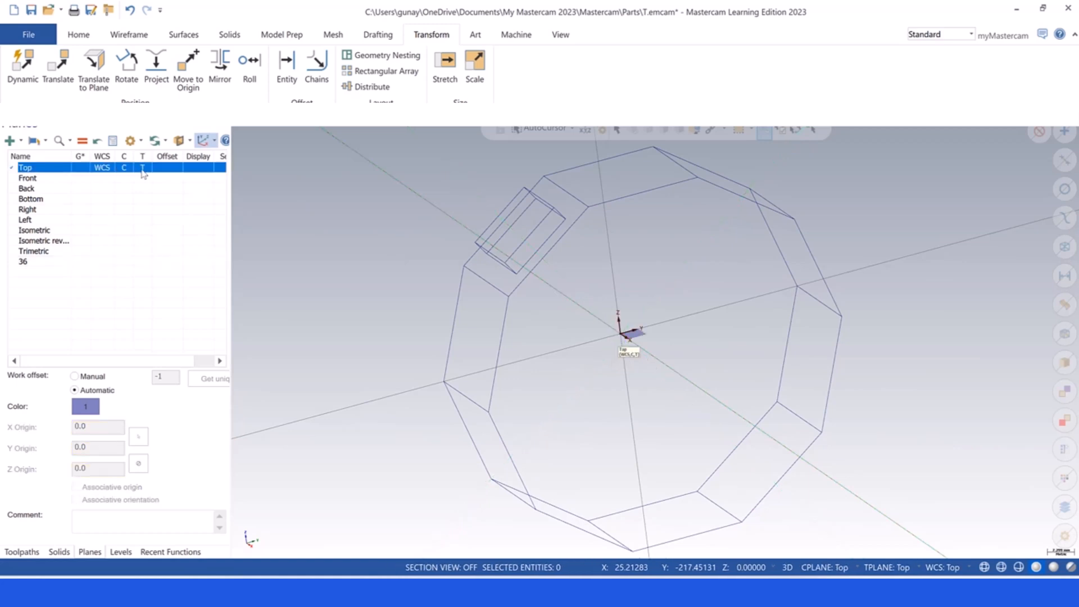
middle_click_drag(477, 367, 458, 263)
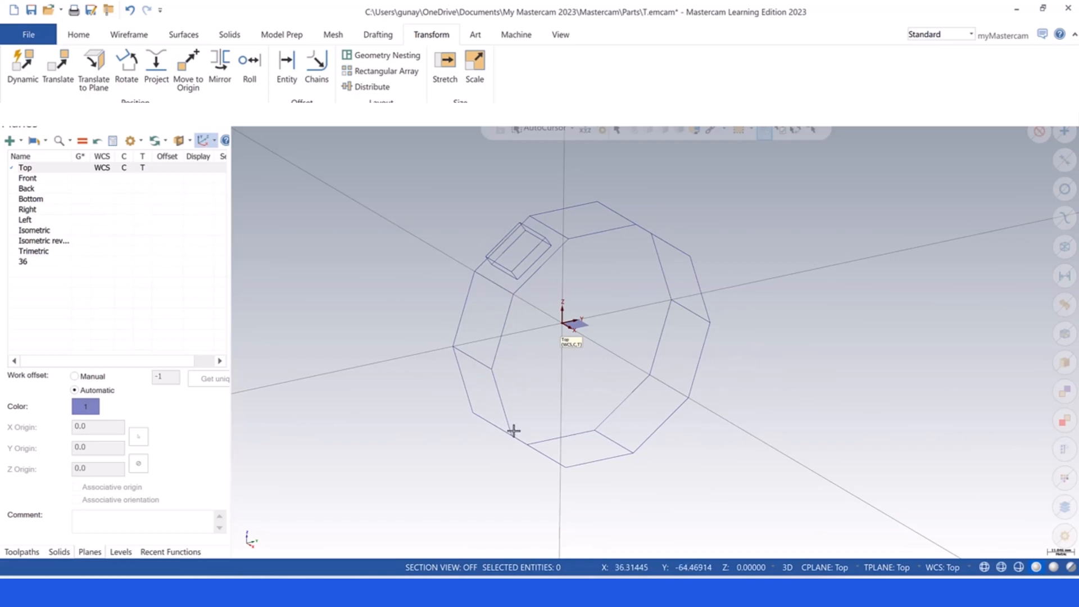
mouse_move(505, 354)
middle_mouse_down()
mouse_move(448, 334)
mouse_move(489, 346)
middle_mouse_up()
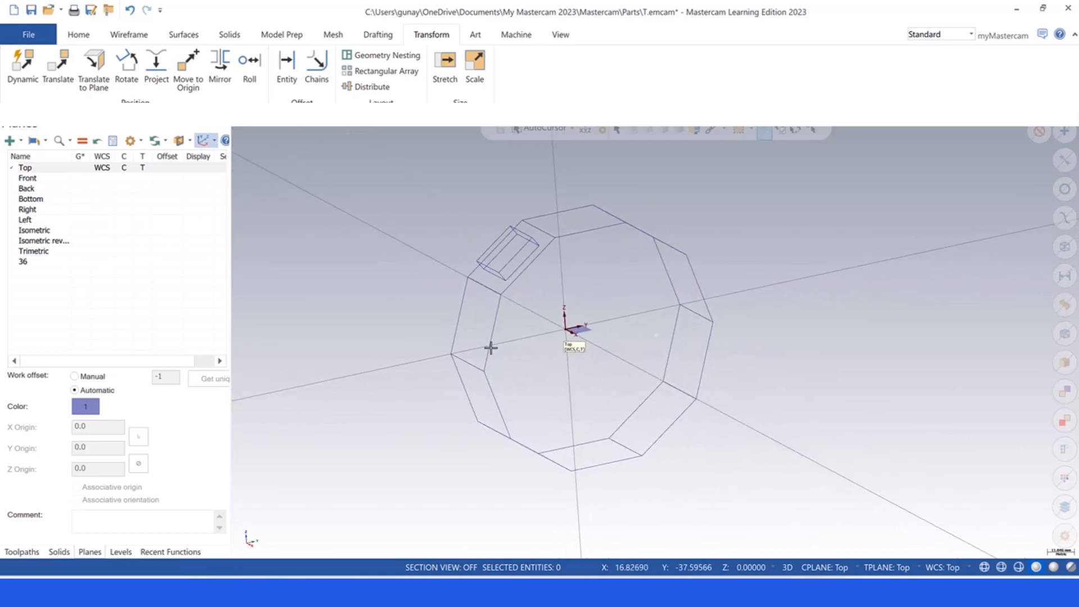
left_click(821, 567)
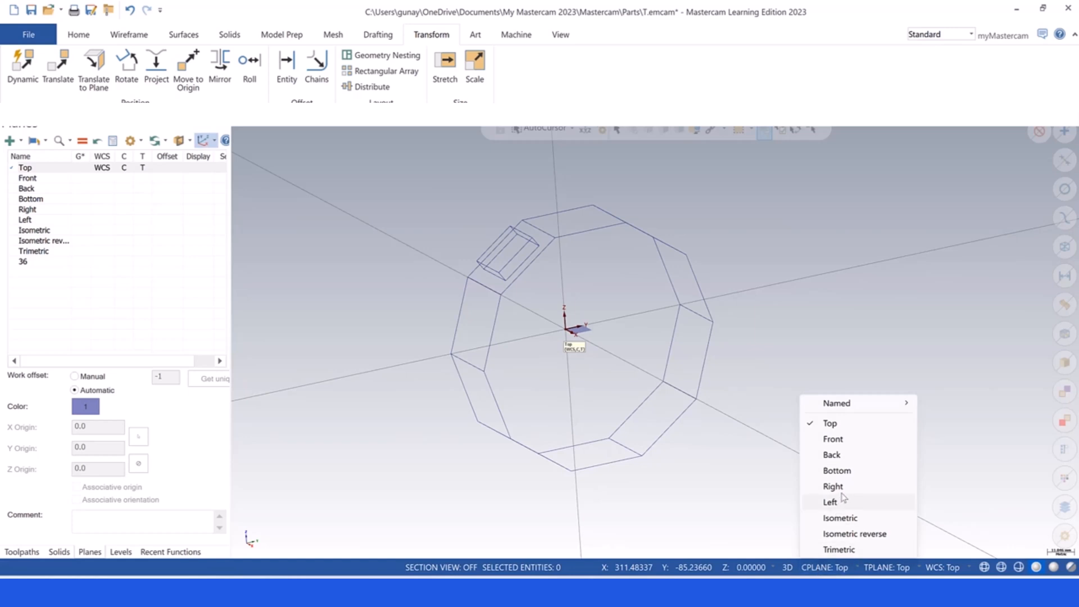
left_click(848, 493)
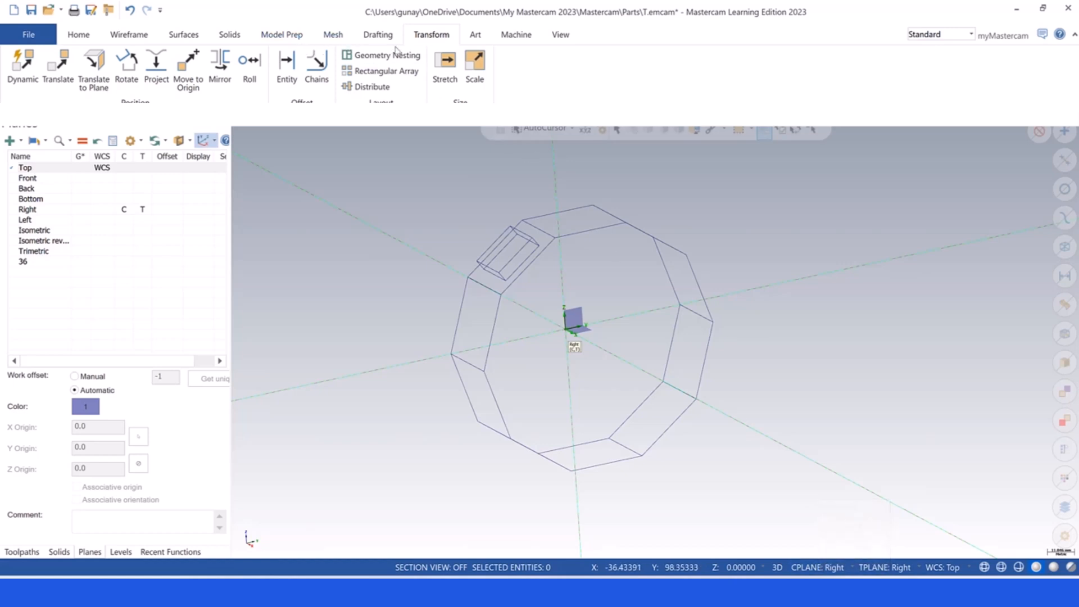
Step: Select all edges of the small wireframe box on the side face as the entities for a Rotate copy
left_click(139, 68)
scroll(467, 255, "up", 4)
middle_click_drag(550, 274, 540, 223)
scroll(540, 224, "up", 3)
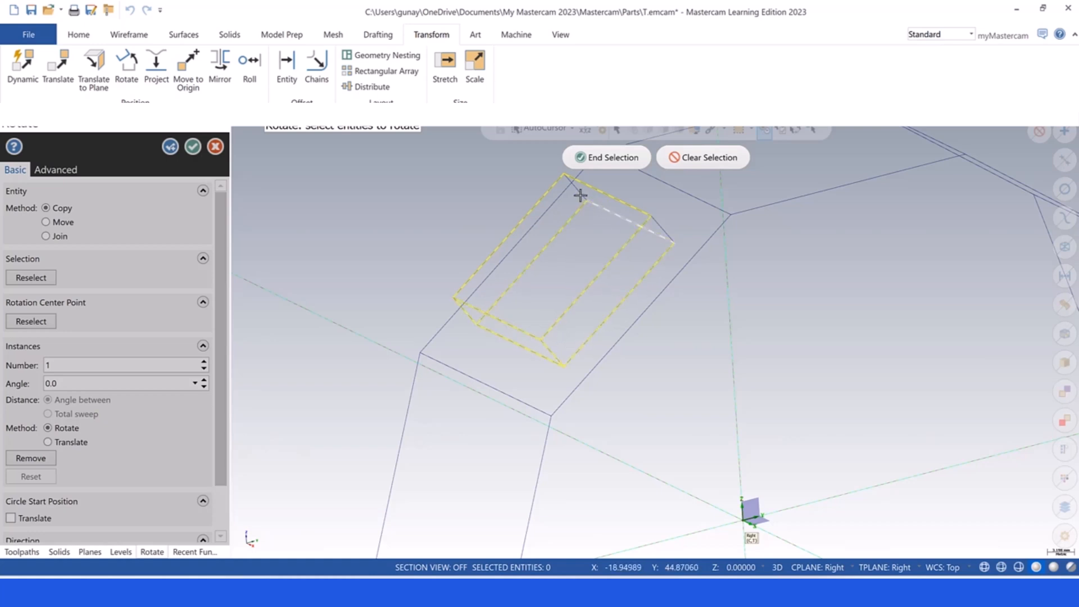
scroll(500, 218, "down", 4)
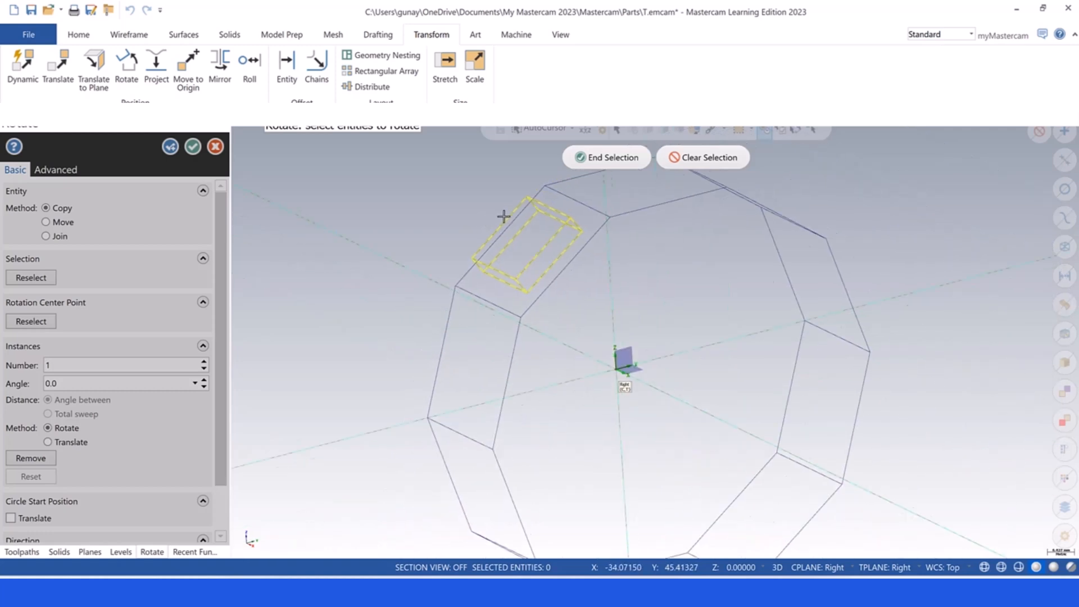
left_click(606, 158)
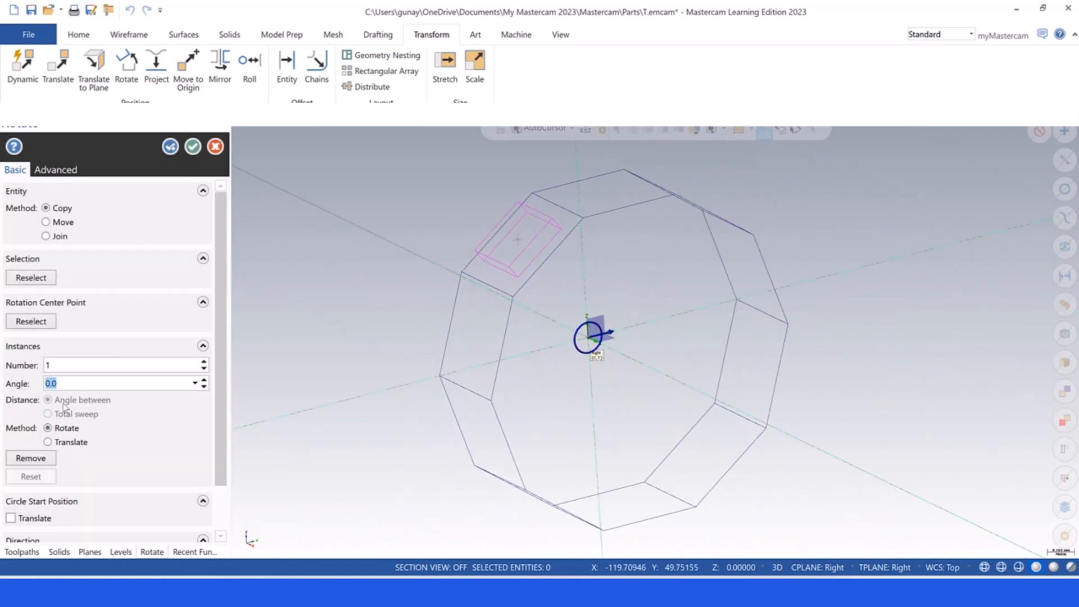
Step: Rotate-copy the box around the origin with 9 instances at 36 degrees between each
type("36")
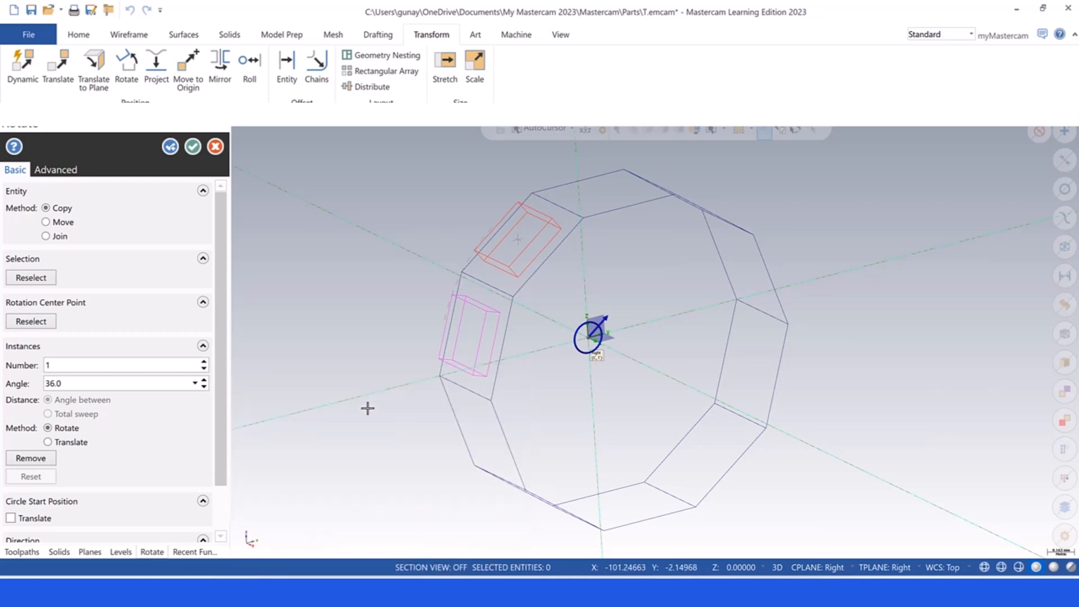
left_click(204, 362)
left_click(204, 362)
left_click(204, 362)
left_click(204, 362)
left_click(204, 362)
left_click(204, 362)
left_click(204, 361)
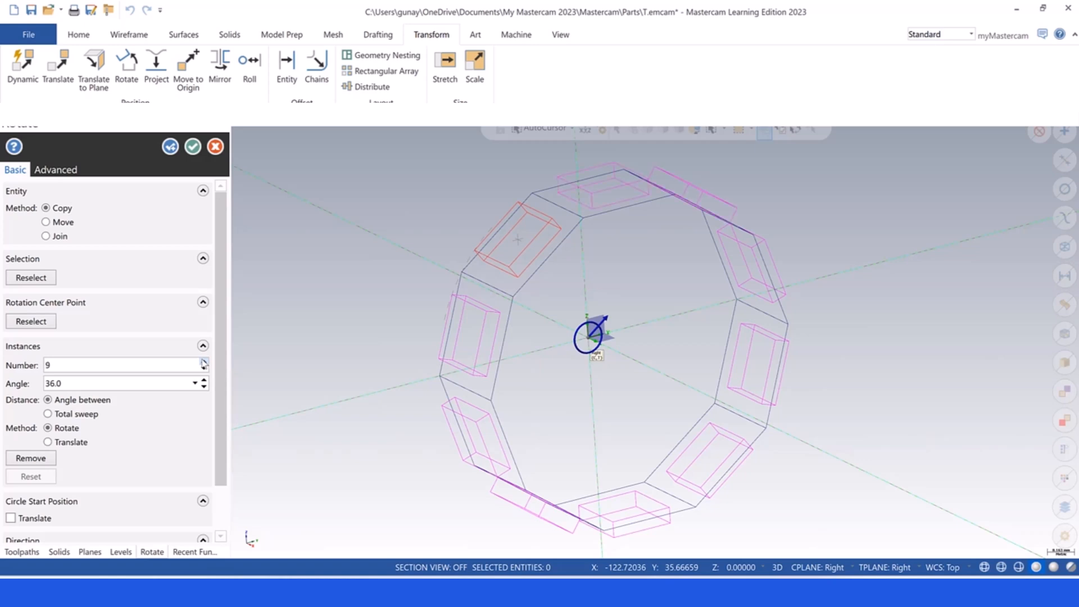
left_click(191, 147)
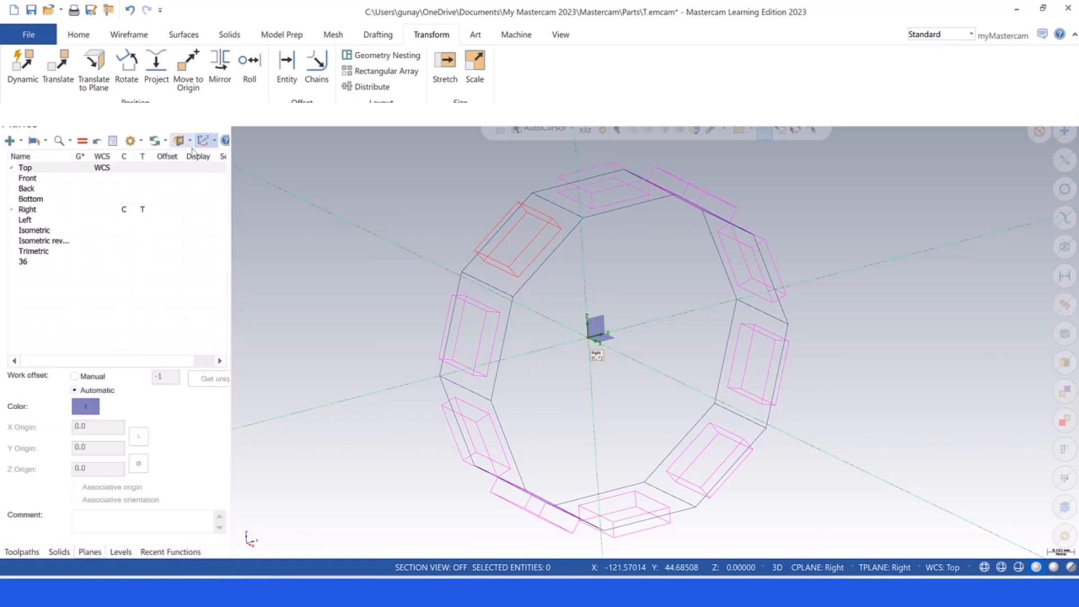
Step: Clear the transform result colors from the rotated box copies
right_click(332, 173)
left_click(397, 157)
scroll(494, 236, "down", 4)
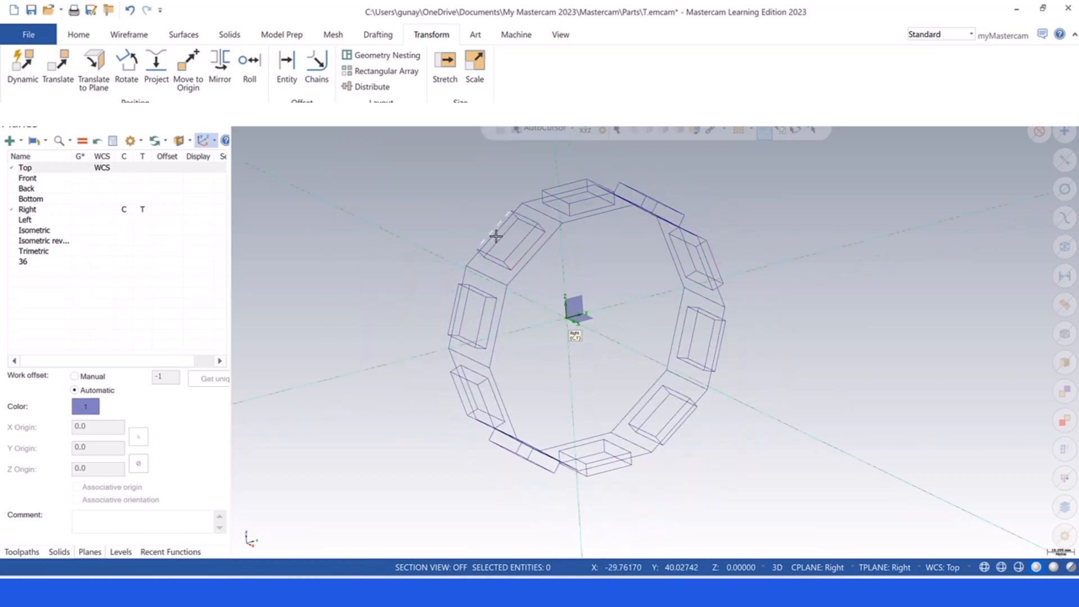
middle_click_drag(551, 270, 488, 238)
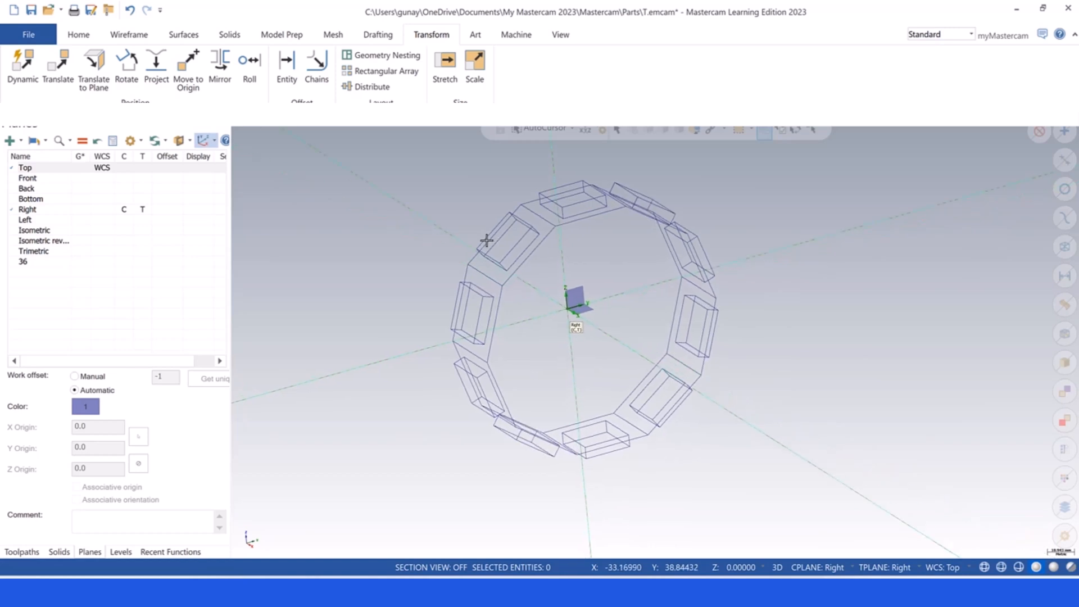
Step: Make custom plane 36 the WCS, construction plane and tool plane
left_click(117, 263)
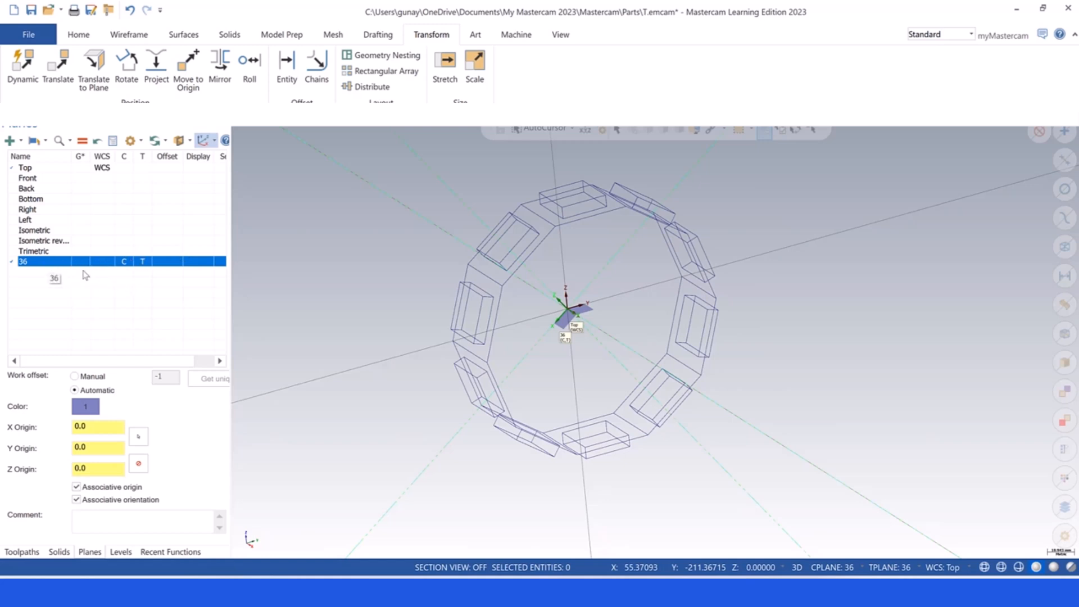
middle_click_drag(441, 291, 522, 284)
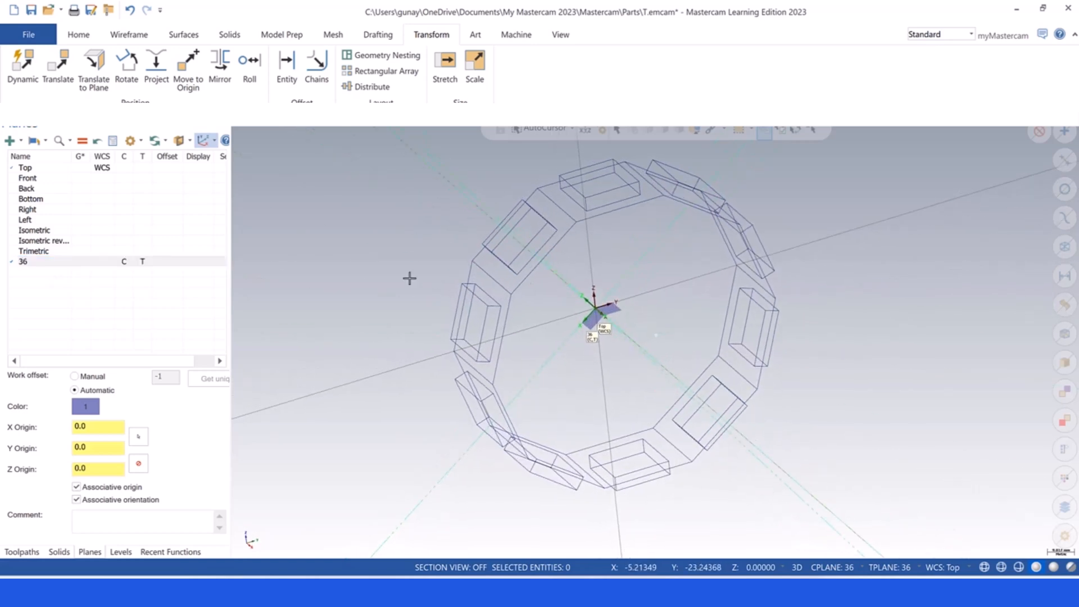
left_click(37, 263)
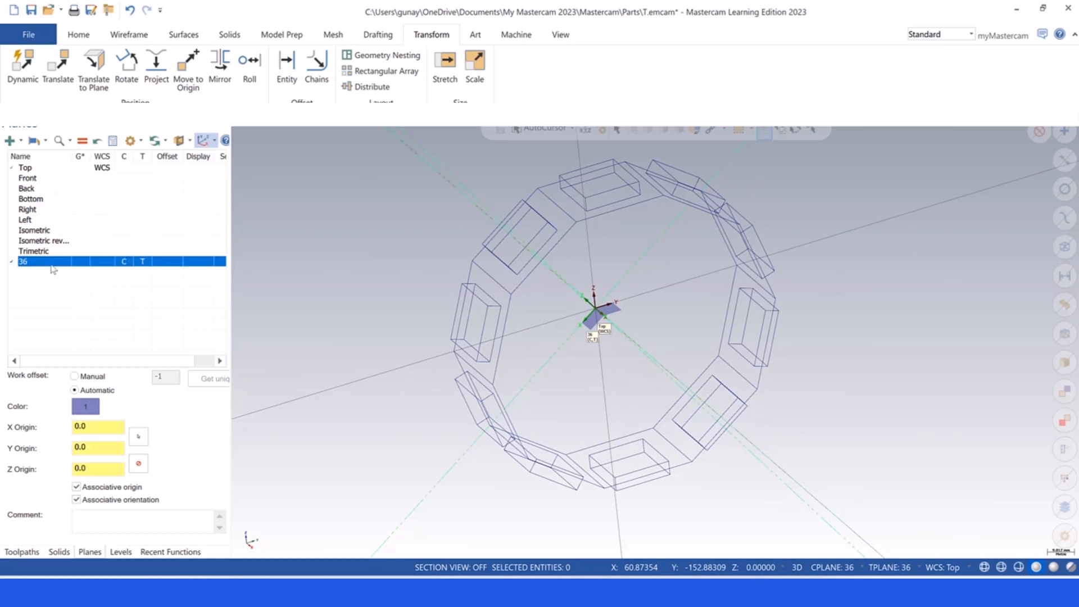
left_click(97, 263)
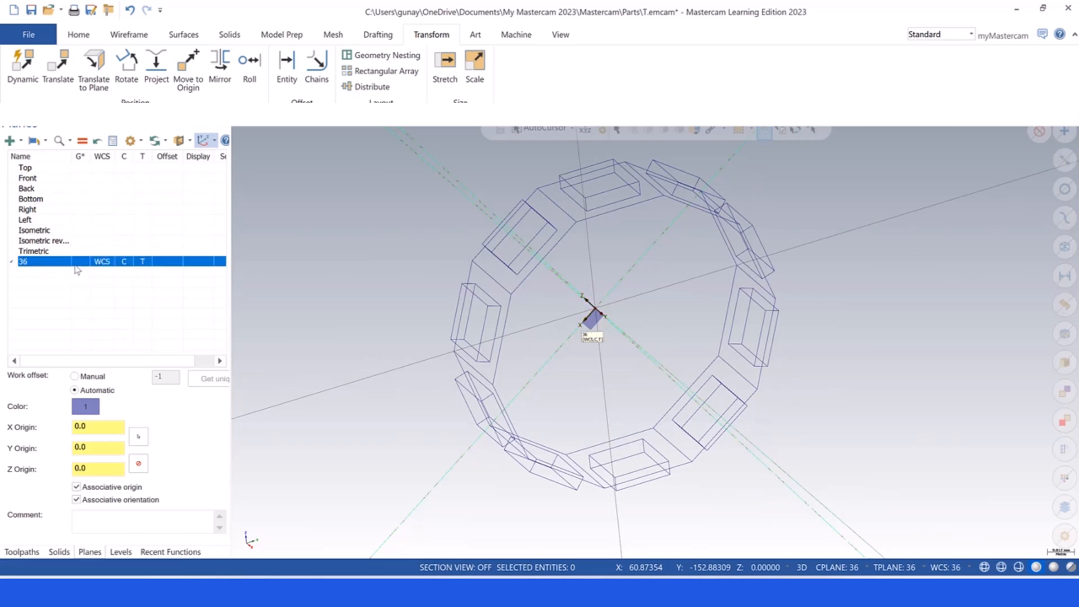
Step: Rotate plane 36 incrementally by 36 degrees about Y
right_click(56, 266)
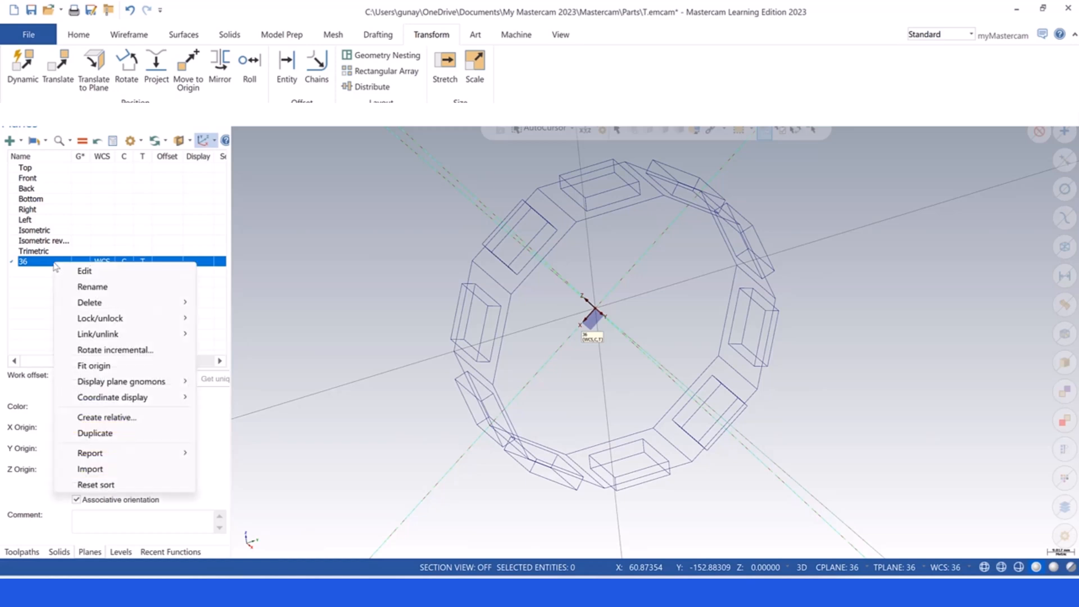
left_click(116, 350)
left_click(101, 207)
mouse_move(438, 308)
middle_mouse_down()
mouse_move(493, 291)
mouse_move(568, 306)
mouse_move(429, 303)
middle_mouse_up()
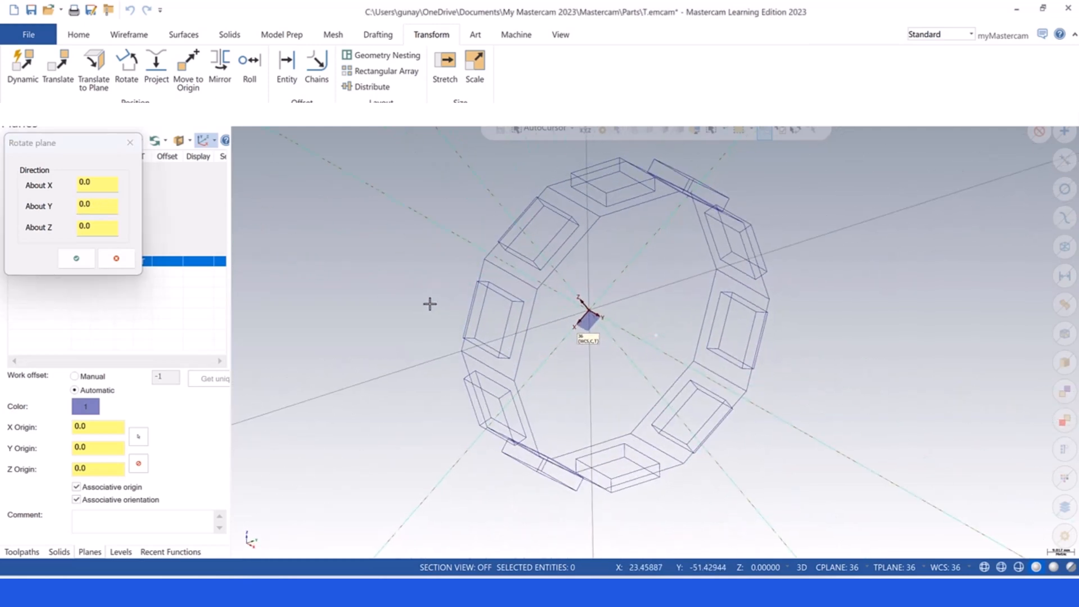
left_click(104, 208)
type("36")
key("Return")
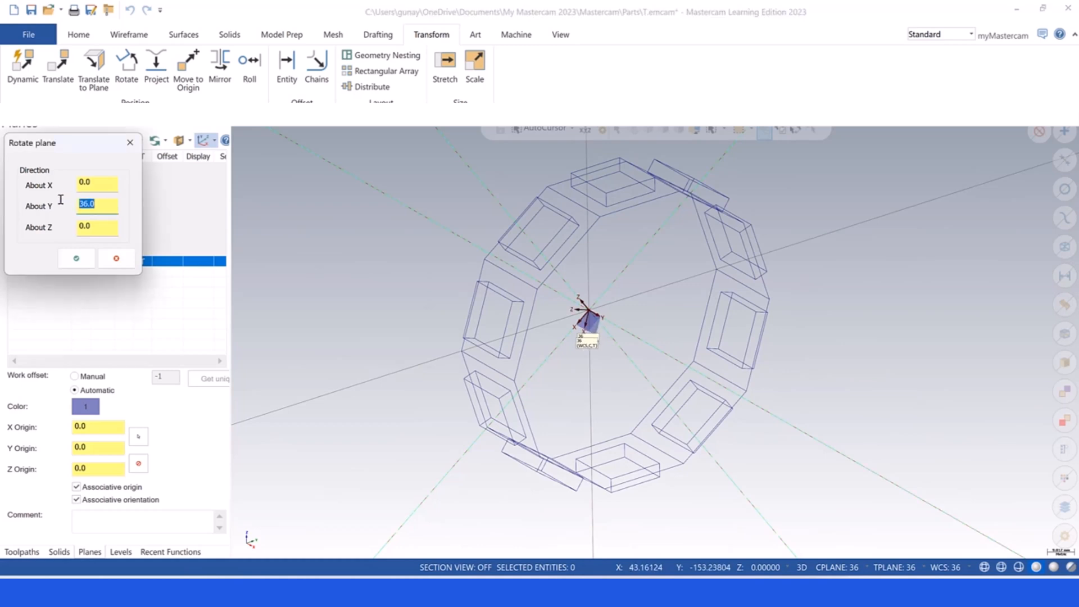
left_click(77, 258)
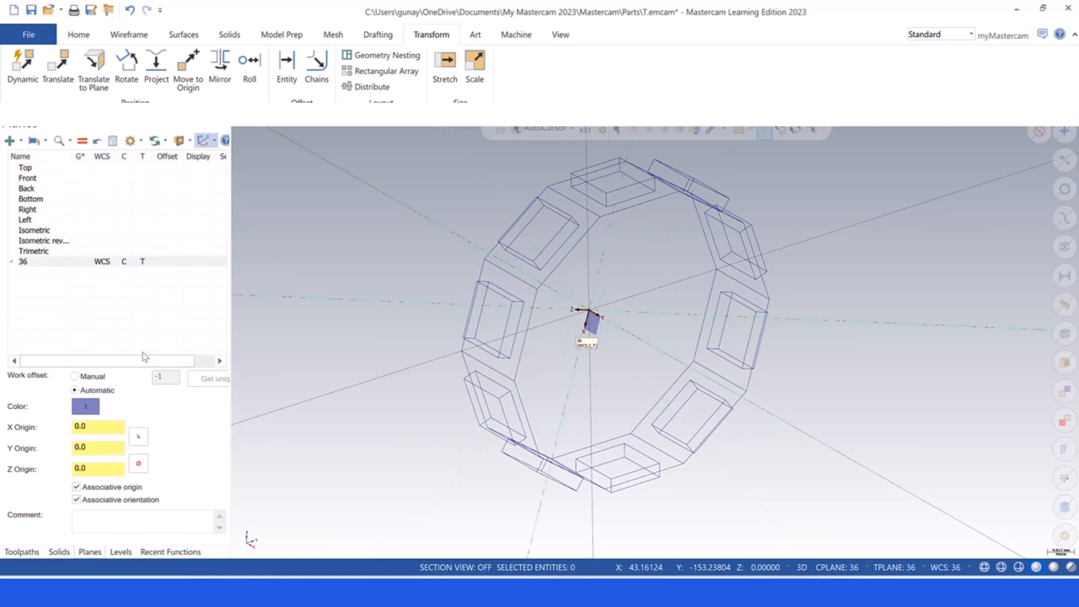
Step: Duplicate the rotated plane 36
left_click(66, 263)
right_click(67, 263)
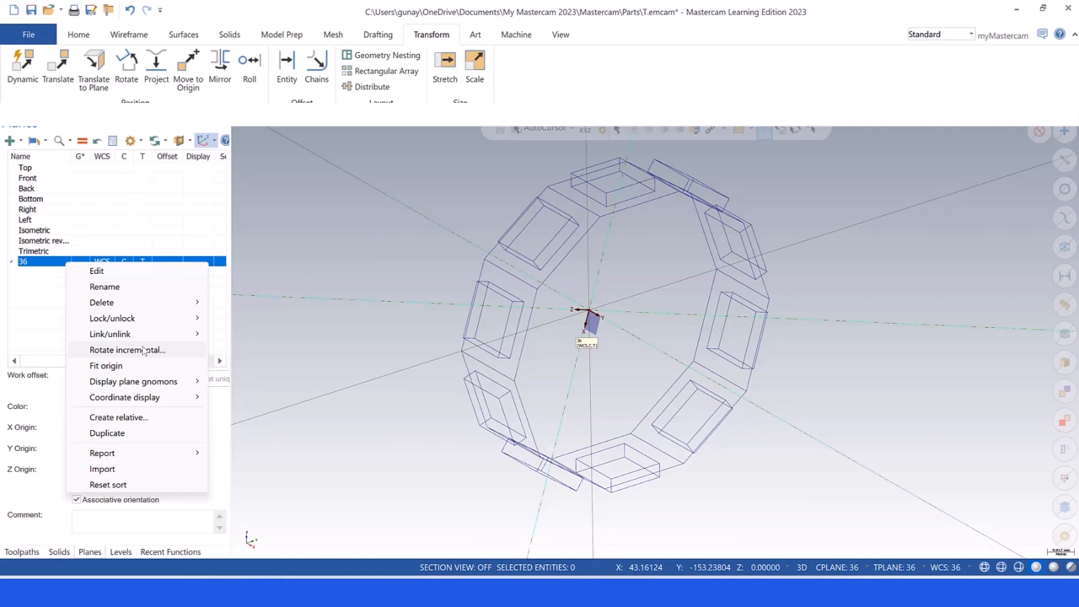
left_click(291, 284)
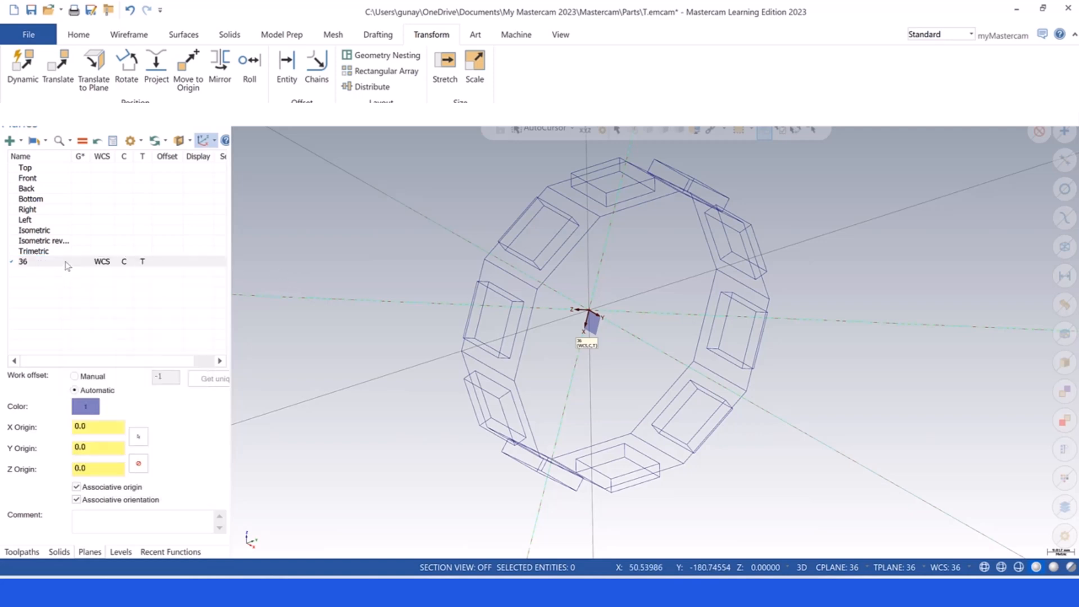
left_click(66, 263)
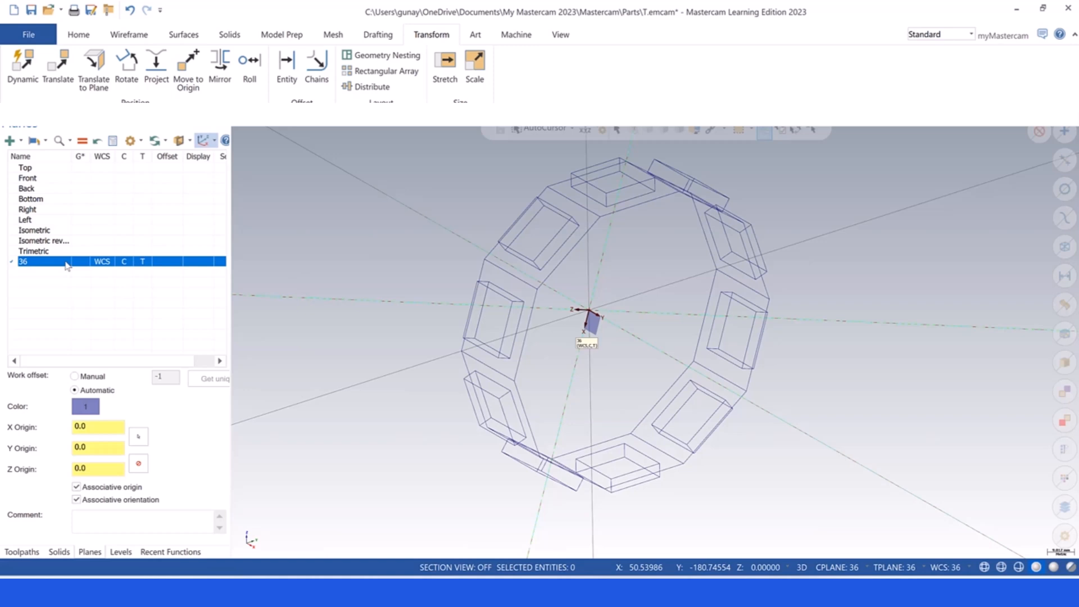
right_click(66, 263)
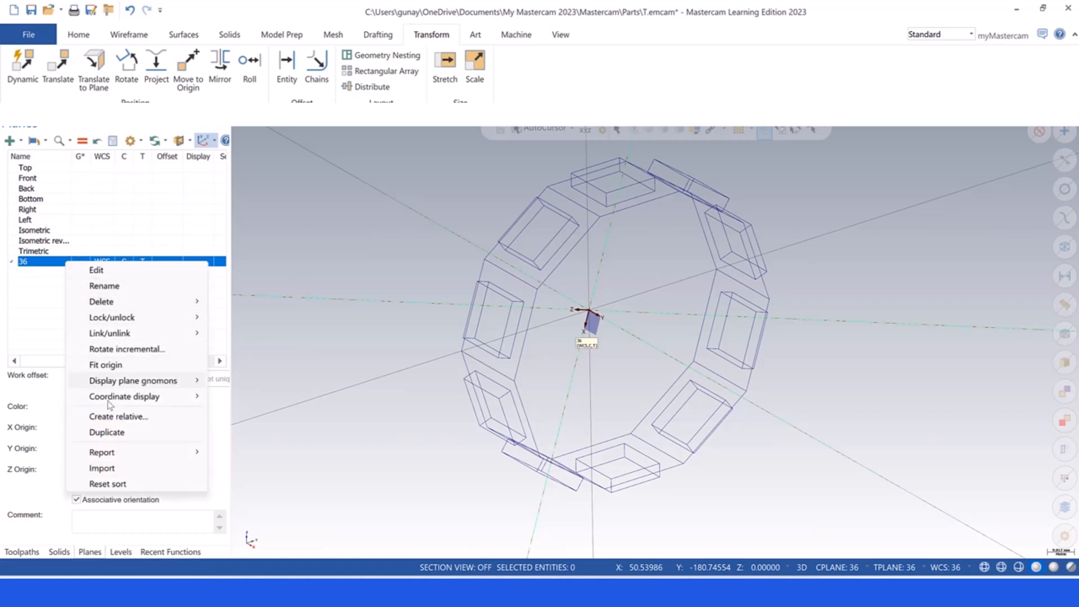
left_click(133, 433)
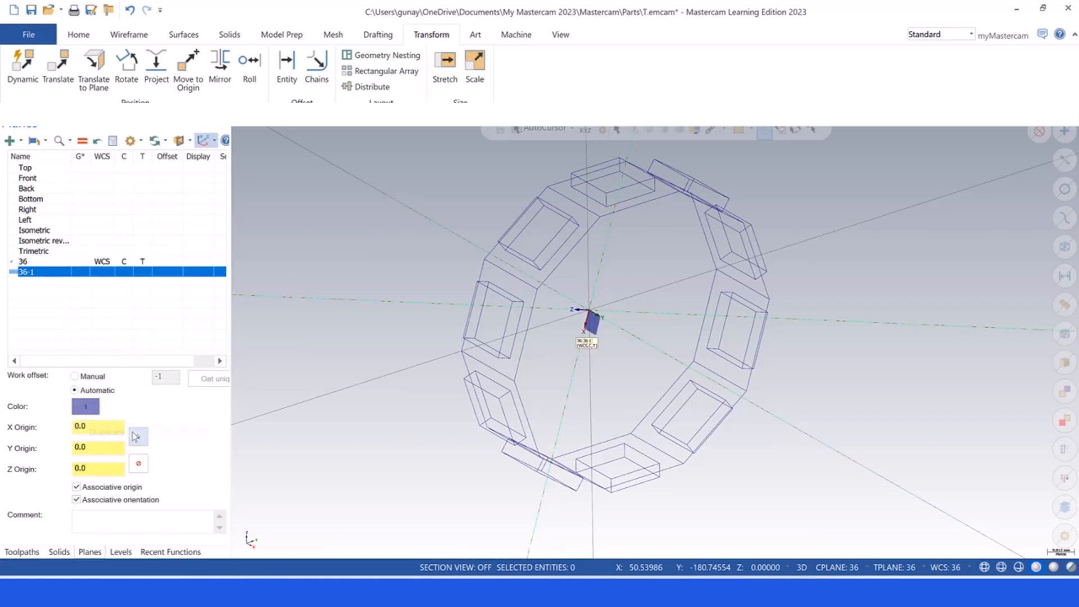
left_click(75, 262)
right_click(73, 266)
left_click(80, 262)
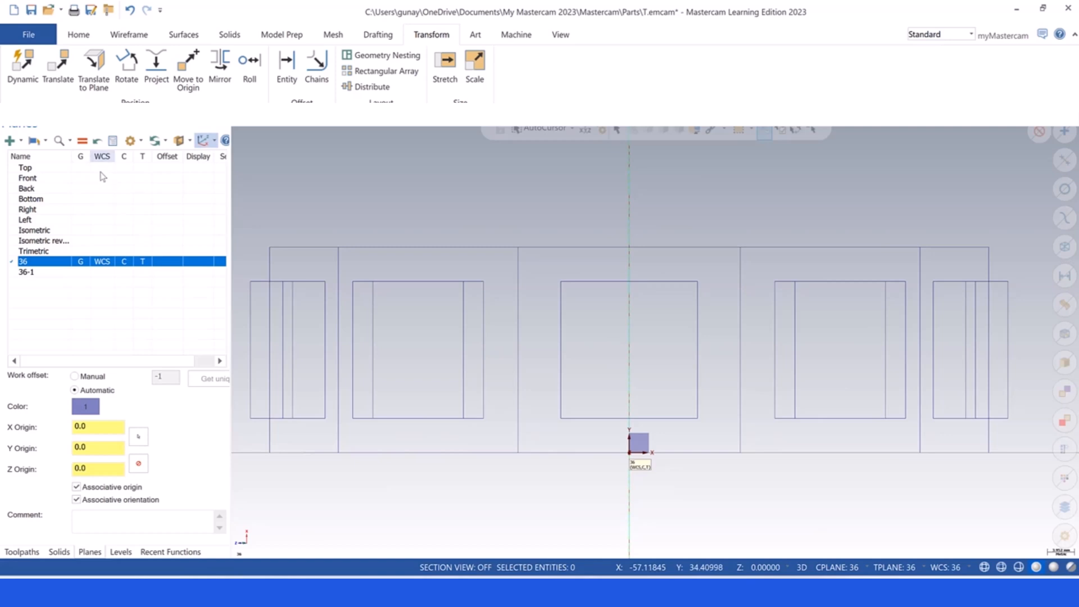
left_click(81, 168)
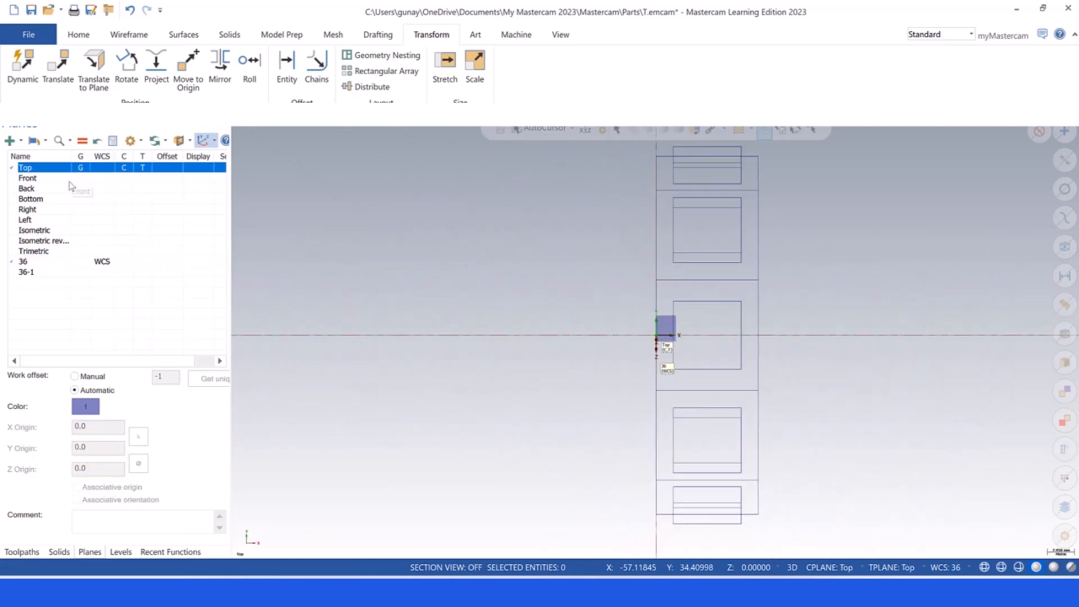
left_click(94, 230)
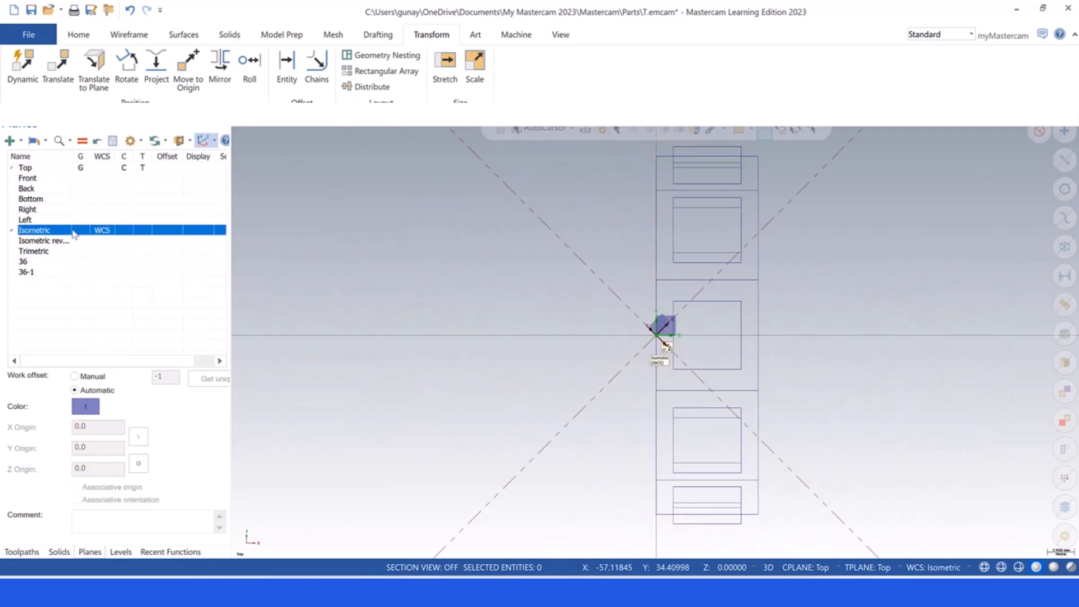
Step: Reassign plane 36 as WCS, construction plane and tool plane, and switch the graphics view to Isometric
left_click(104, 263)
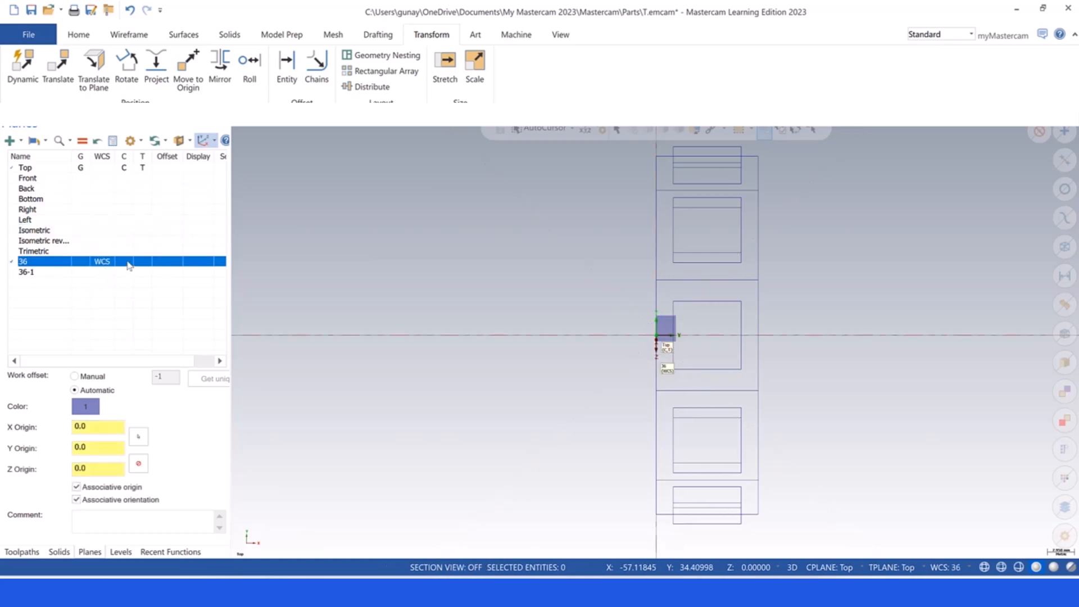
left_click(127, 262)
left_click(143, 262)
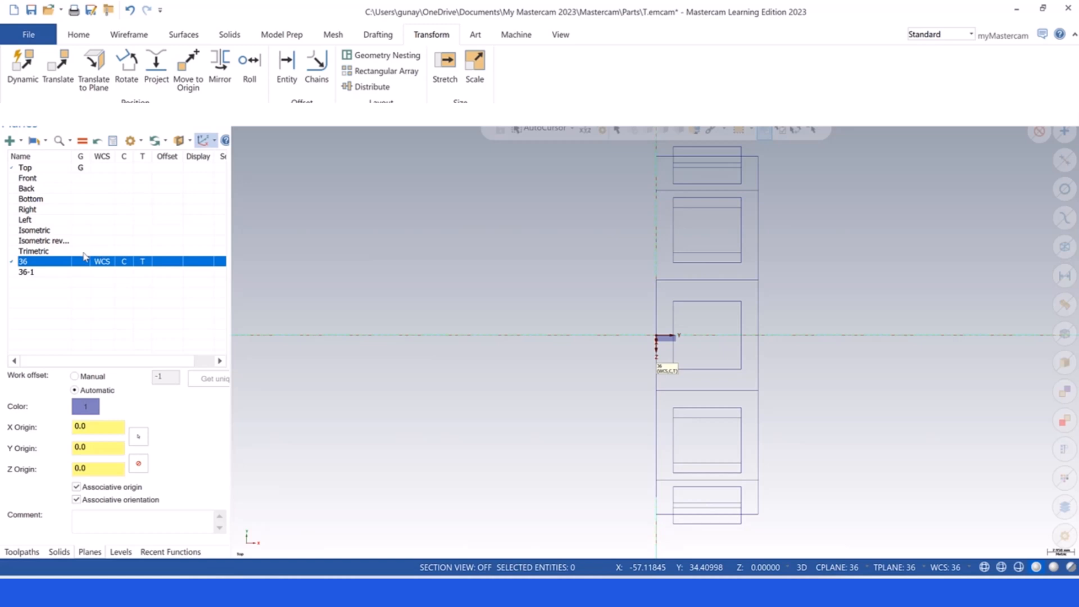
left_click(83, 231)
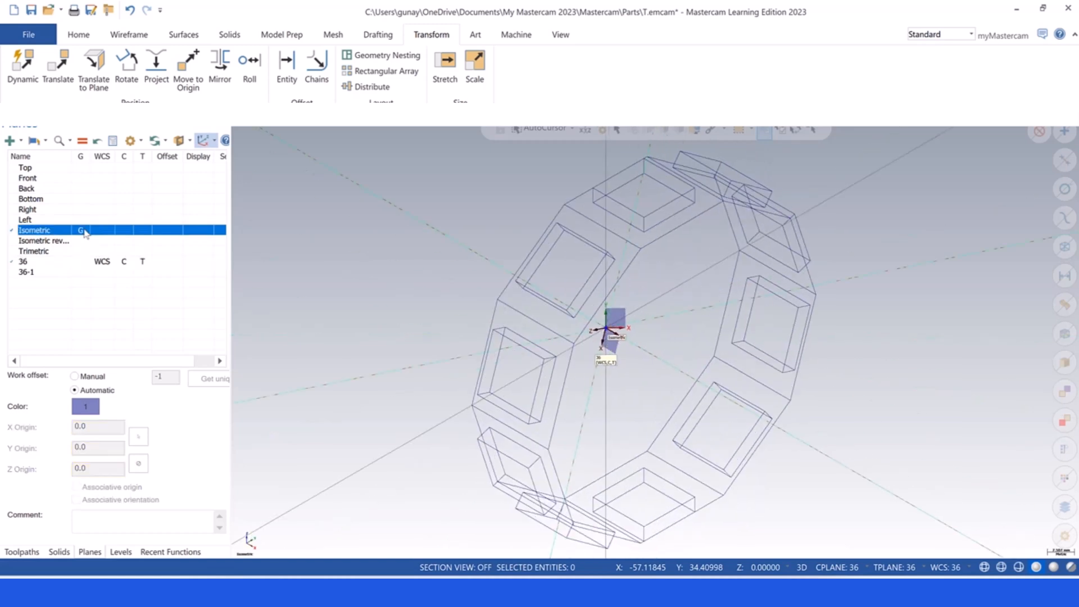
scroll(369, 260, "down", 3)
scroll(477, 296, "up", 2)
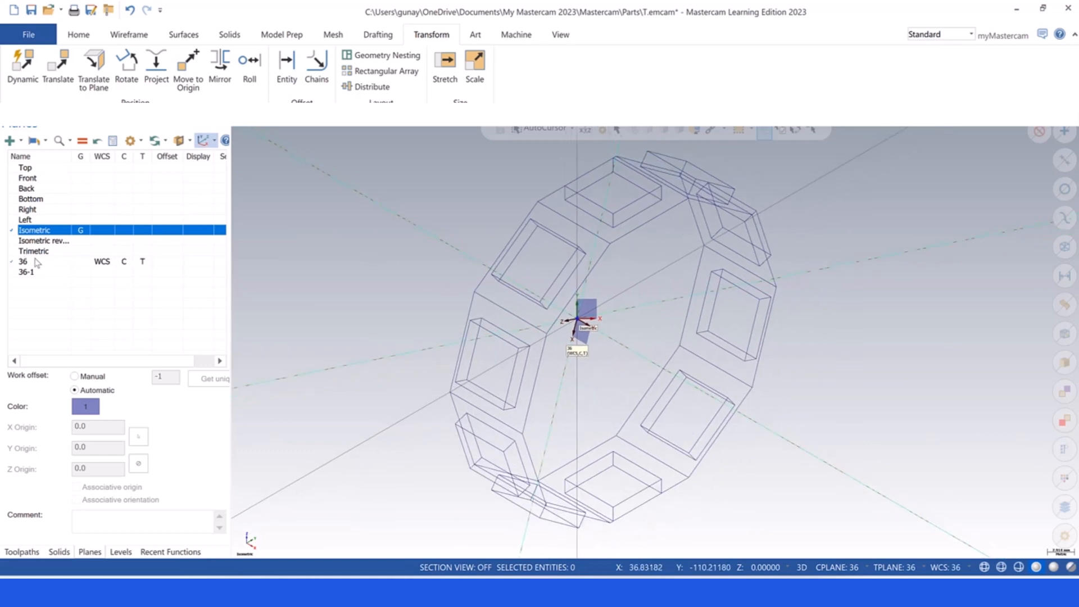
Step: Rotate plane 36 incrementally by -36 degrees about Y
right_click(50, 265)
mouse_move(118, 385)
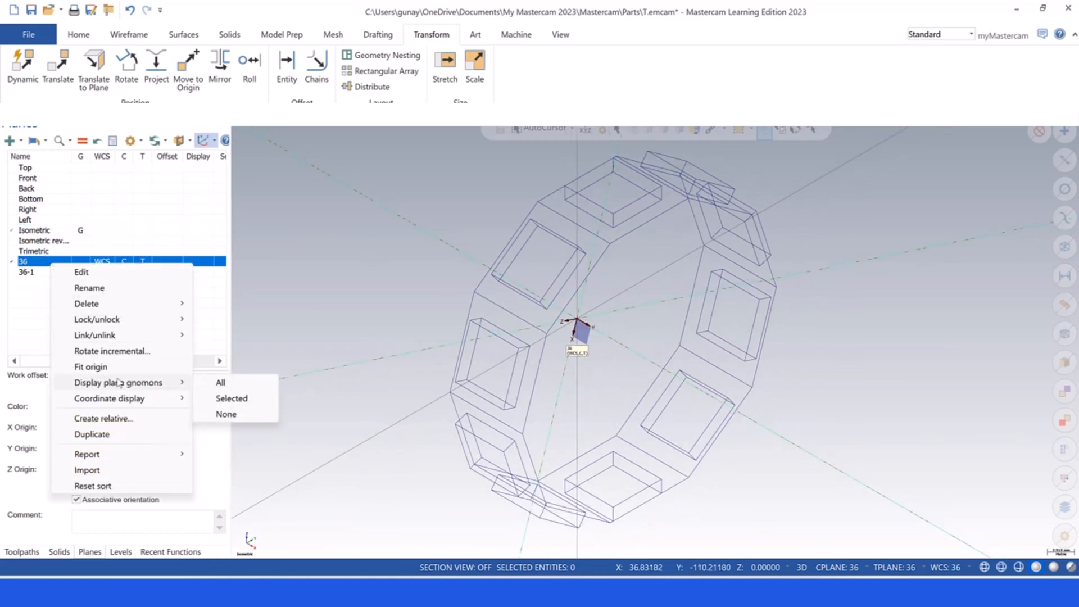
left_click(121, 351)
left_click(98, 211)
type("-")
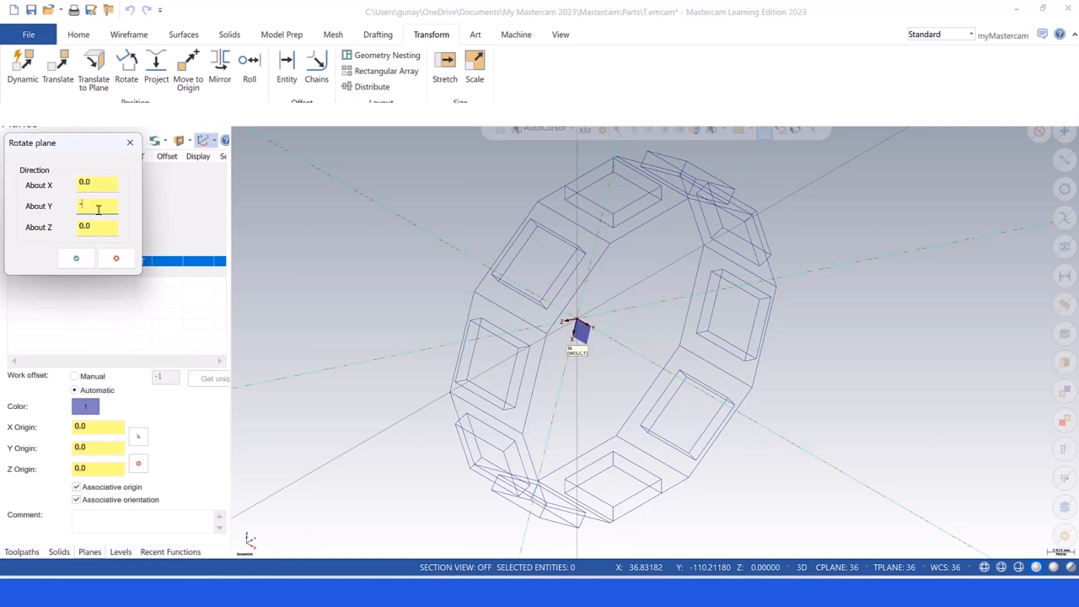
type("36")
key("Return")
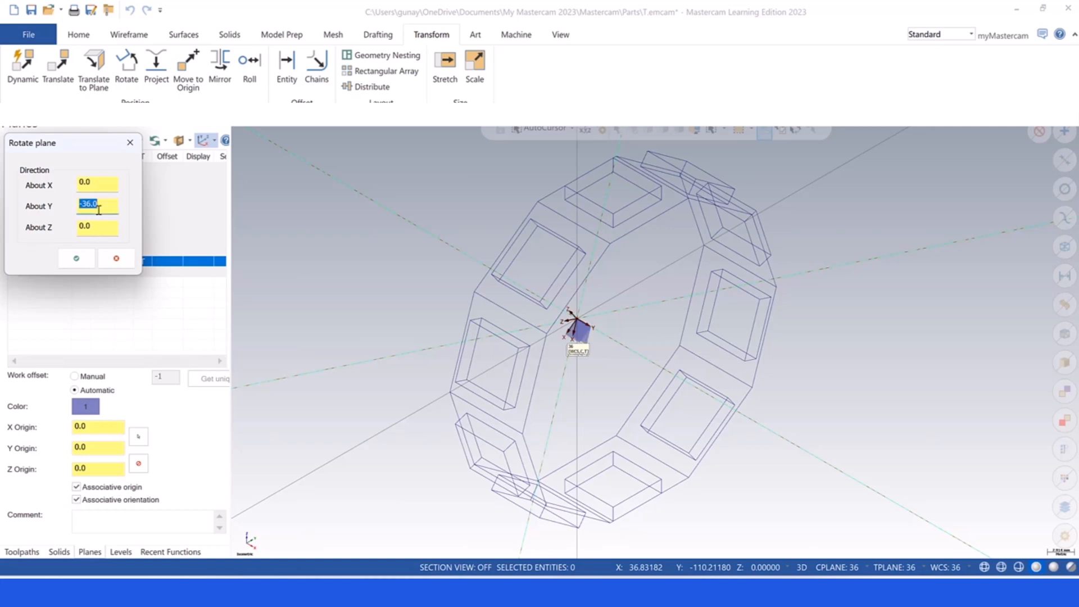
left_click(75, 260)
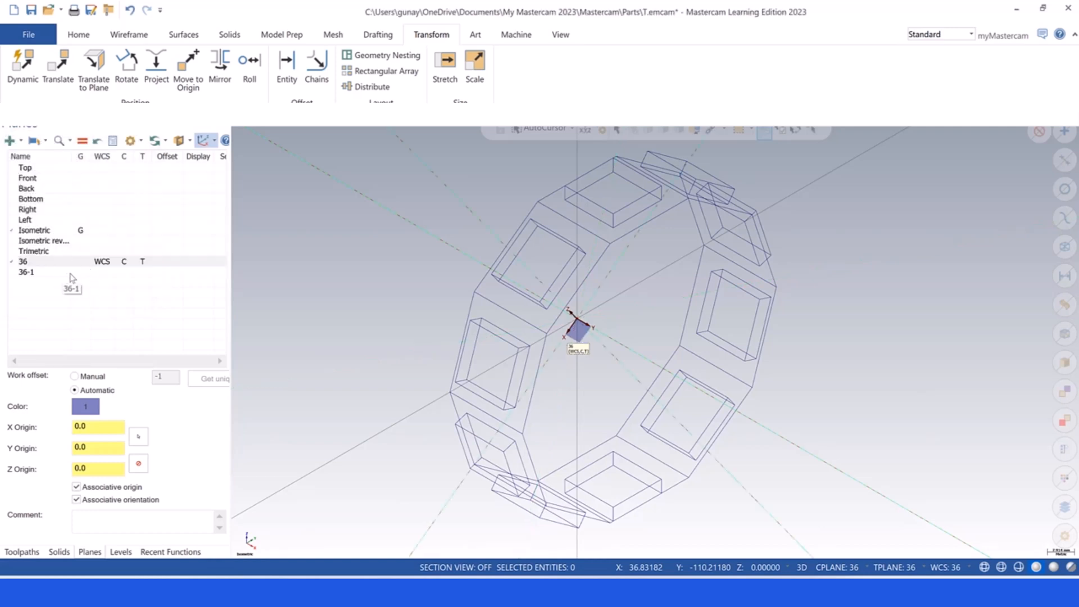
Step: Make plane 36-1 the WCS, construction plane and tool plane, and rename it 72
left_click(101, 272)
left_click(123, 274)
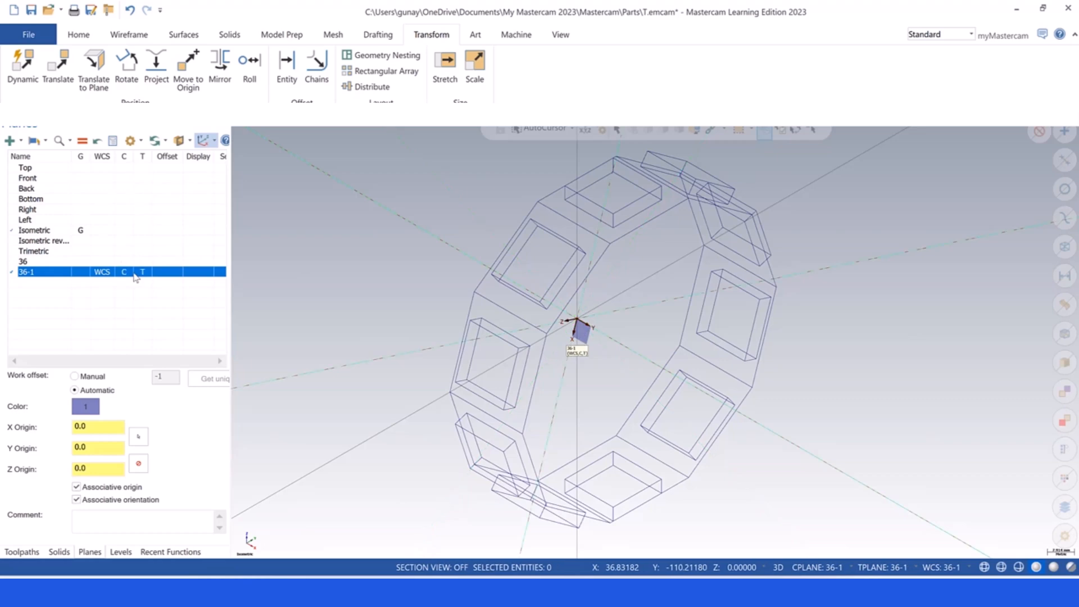
middle_click_drag(371, 286, 281, 276)
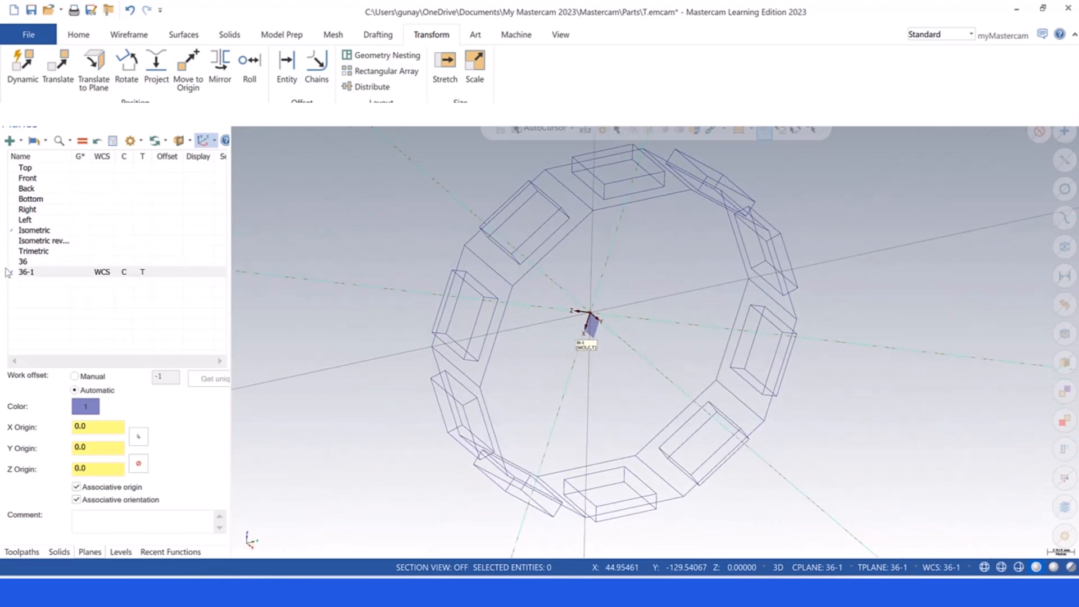
double_click(28, 272)
type("72")
key("Return")
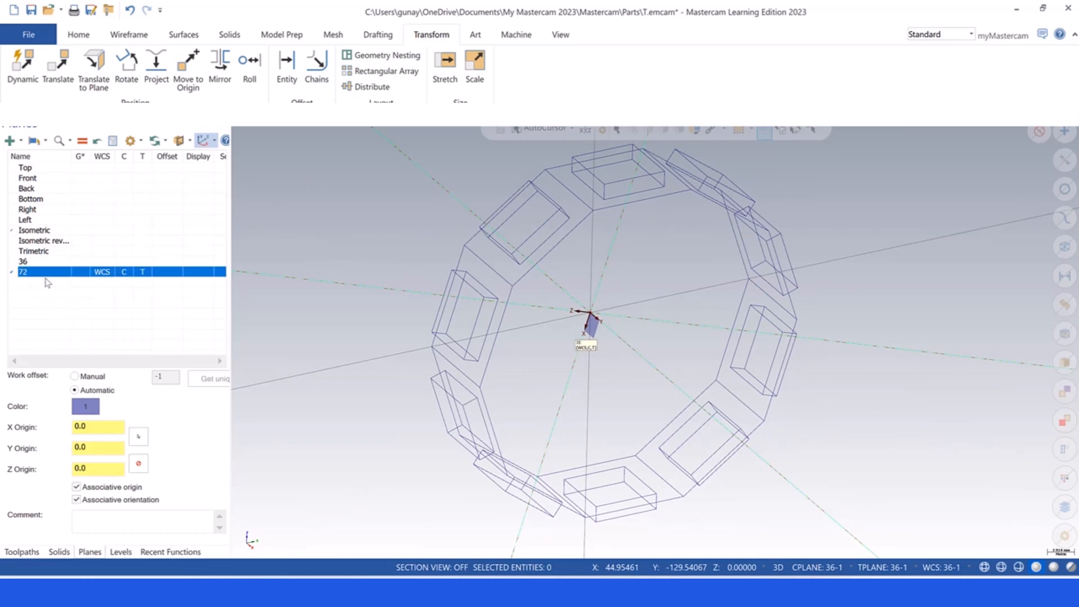
Step: Duplicate plane 72 and rotate the copy incrementally by 36 degrees about Y
right_click(54, 274)
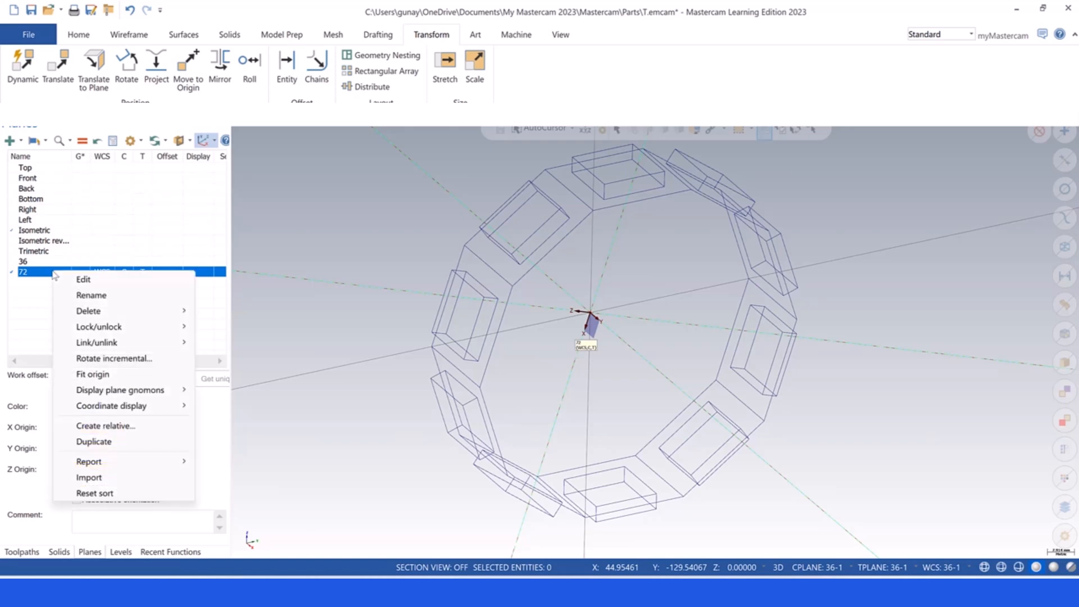
left_click(109, 440)
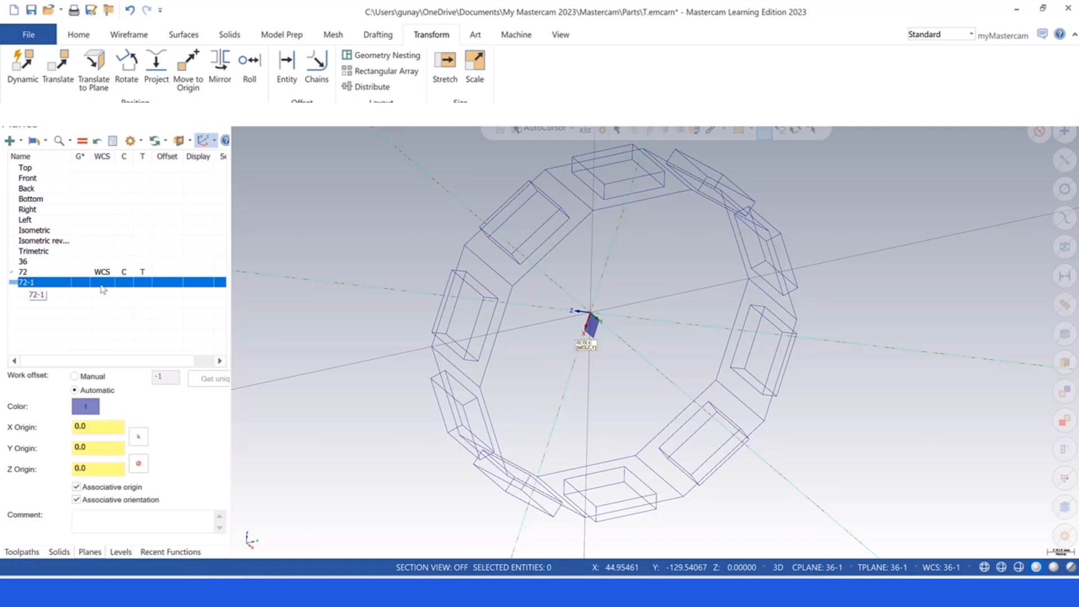
right_click(55, 288)
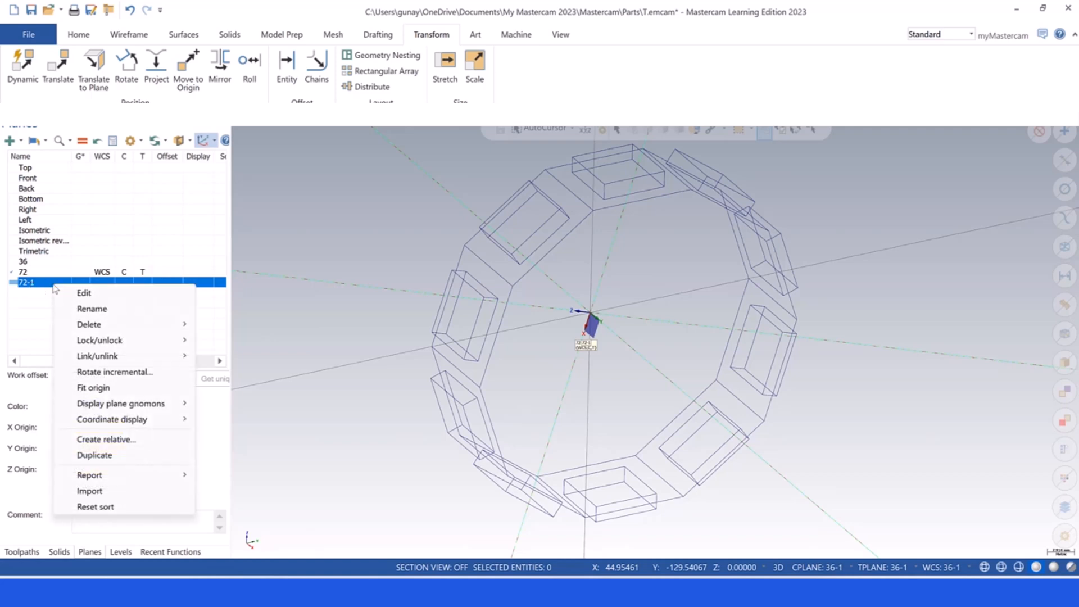
left_click(139, 373)
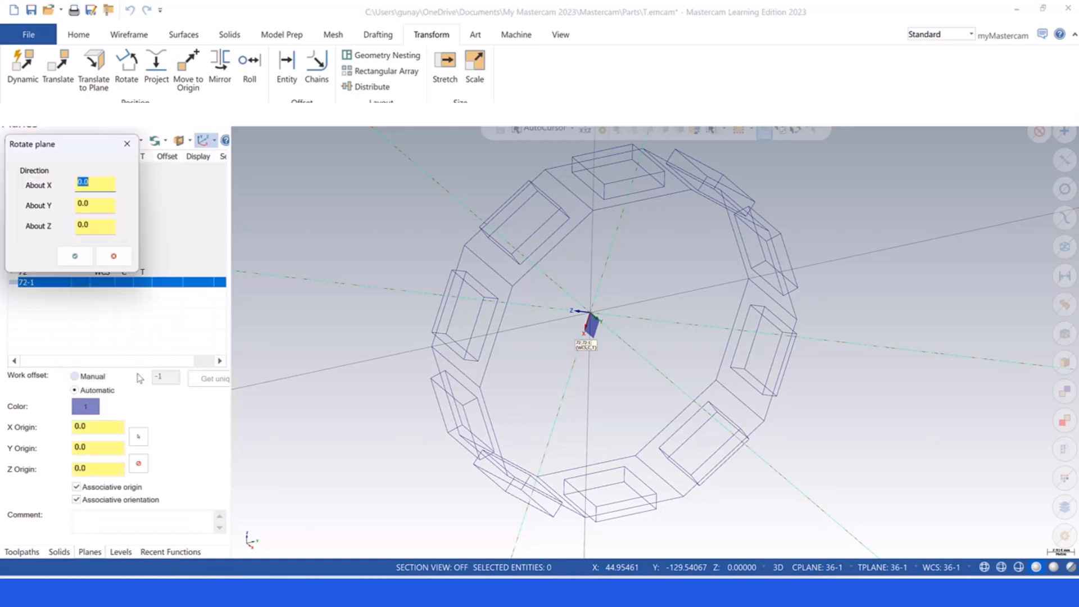
double_click(80, 204)
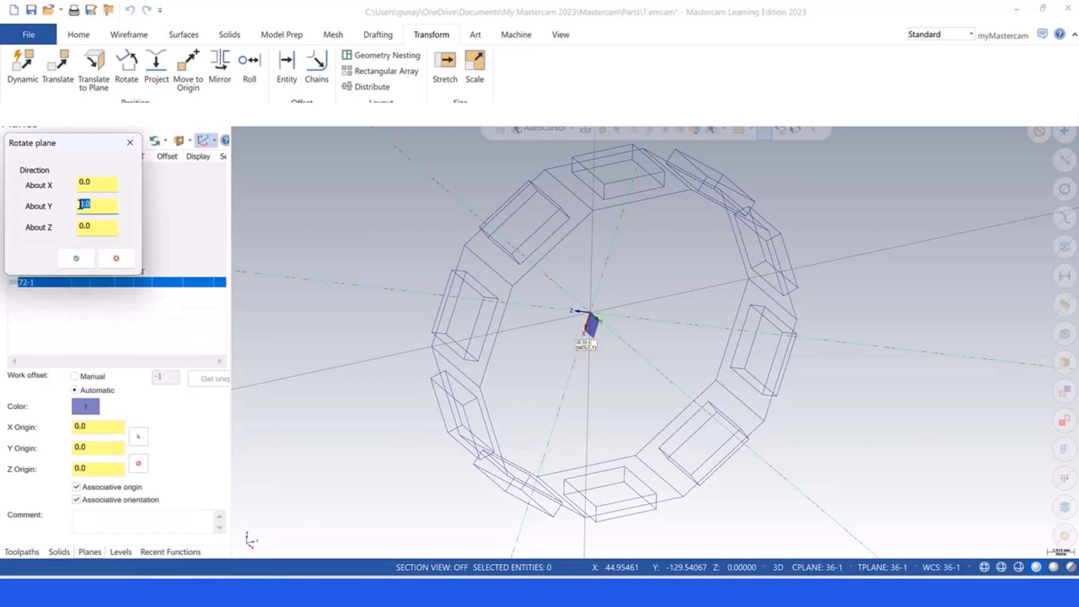
type("36")
key("Return")
left_click(75, 259)
Step: Make plane 72-1 the WCS, construction plane and tool plane
middle_click_drag(398, 337, 418, 317)
left_click(108, 284)
left_click(126, 285)
left_click(139, 285)
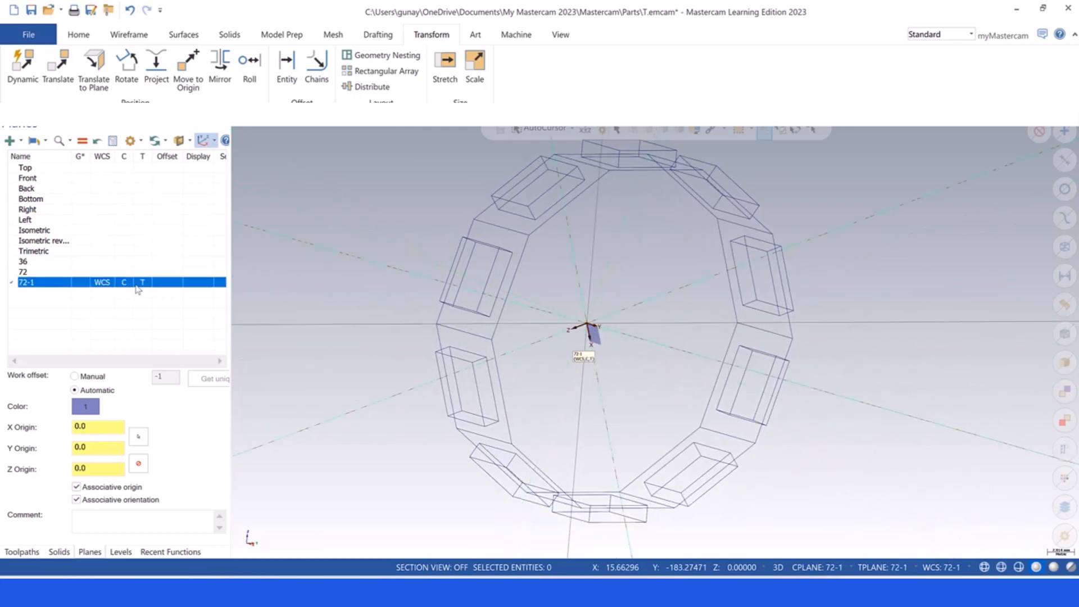
Step: Rename plane 72-1 as 108
mouse_move(403, 272)
middle_mouse_down()
mouse_move(521, 247)
mouse_move(424, 253)
mouse_move(400, 277)
middle_mouse_up()
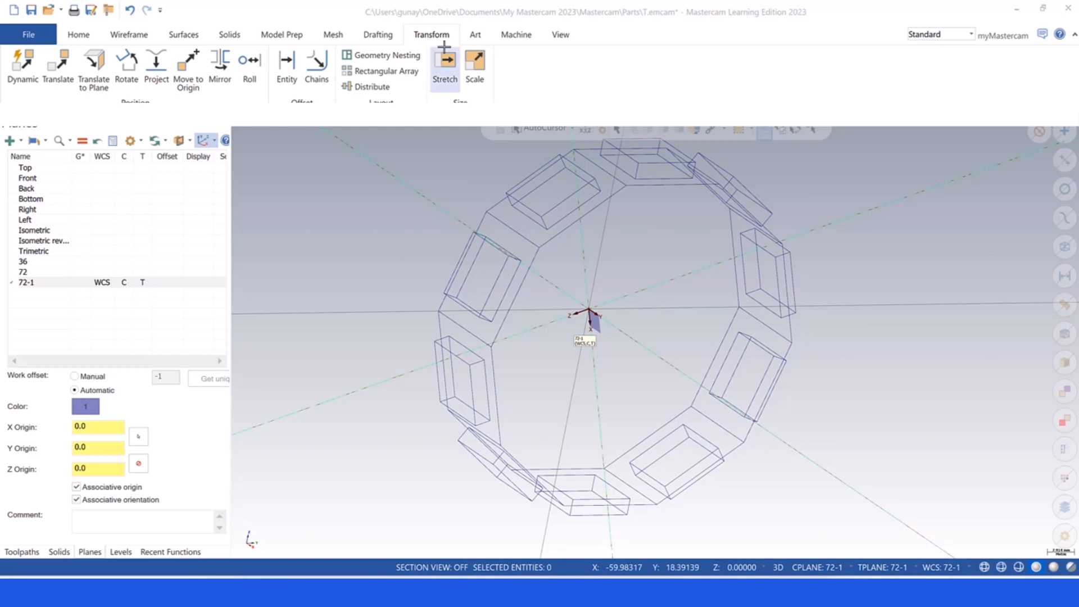
double_click(27, 283)
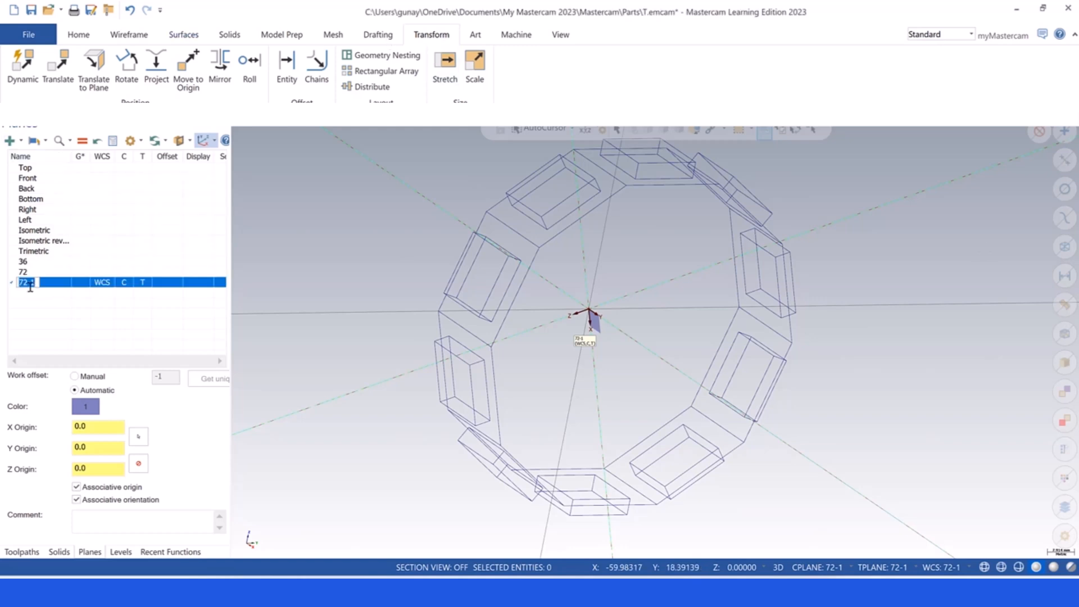
type("108")
key("Return")
Step: Duplicate plane 108 and rotate the copy incrementally by 36 degrees about Y
right_click(57, 286)
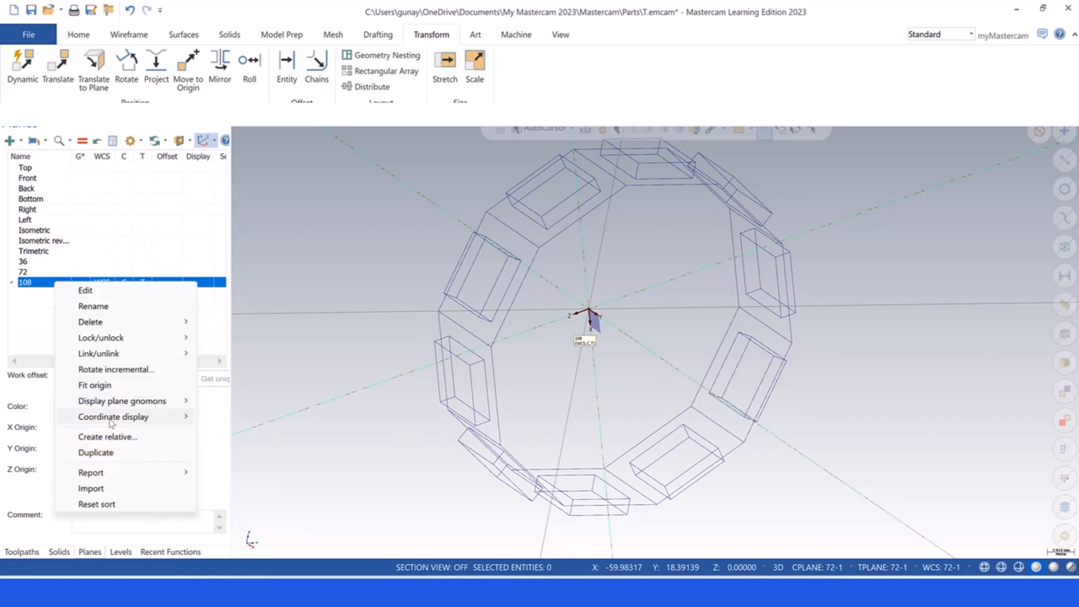
left_click(95, 453)
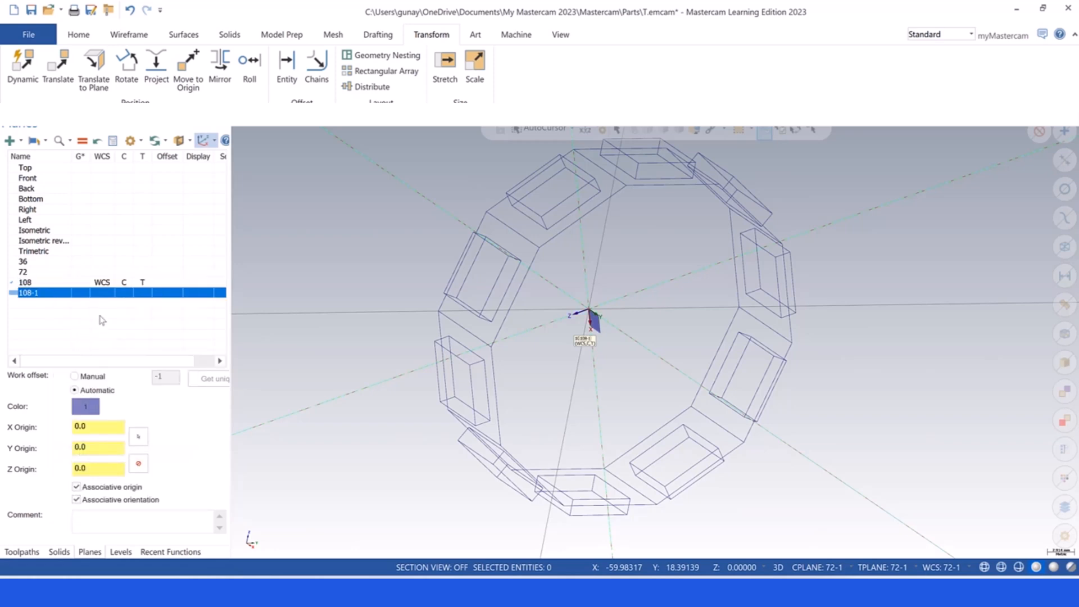
right_click(46, 296)
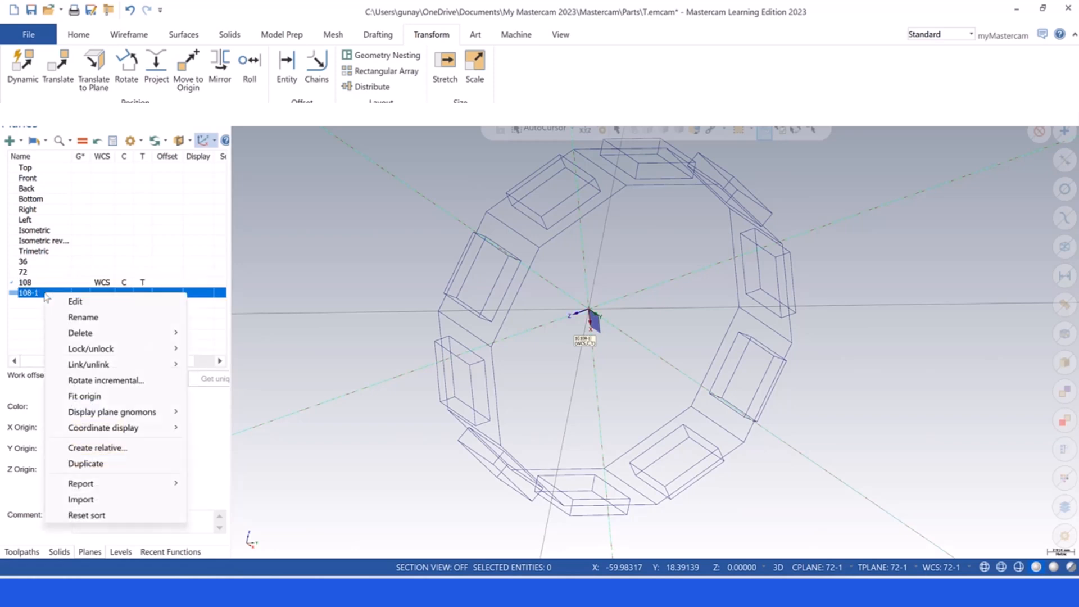
left_click(125, 382)
left_click(89, 205)
type("36")
key("Return")
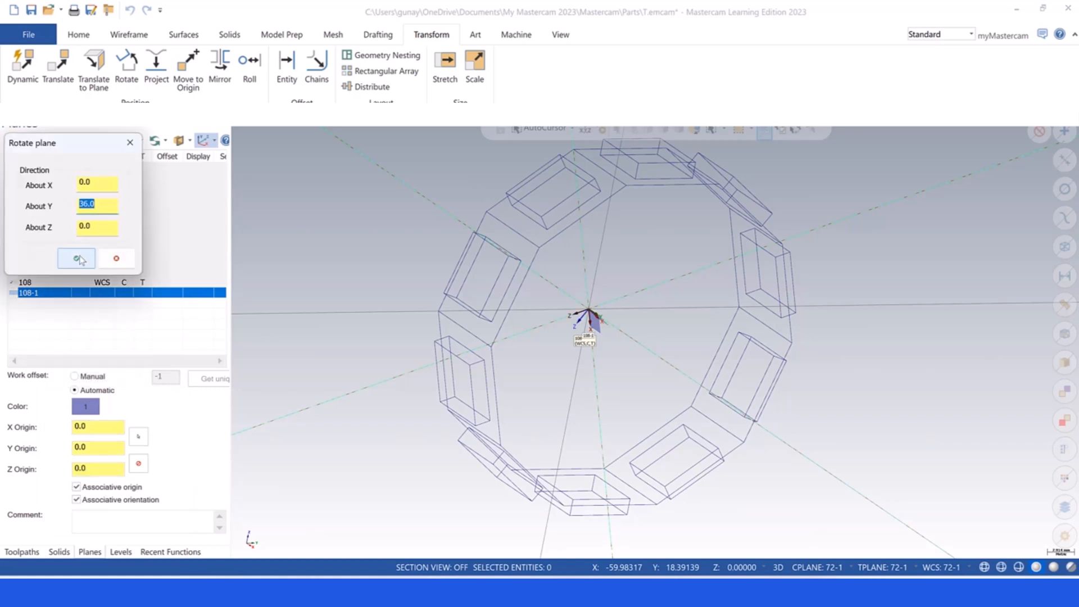
left_click(72, 261)
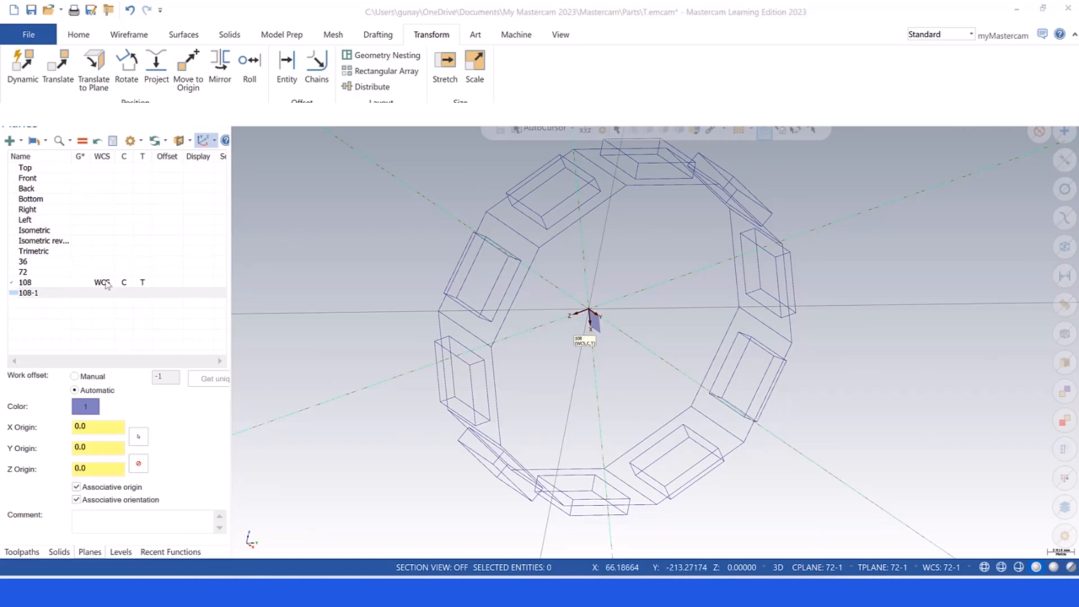
Step: Rename plane 108-1 as 144 and make it the WCS, construction plane and tool plane
left_click(35, 295)
left_click(34, 295)
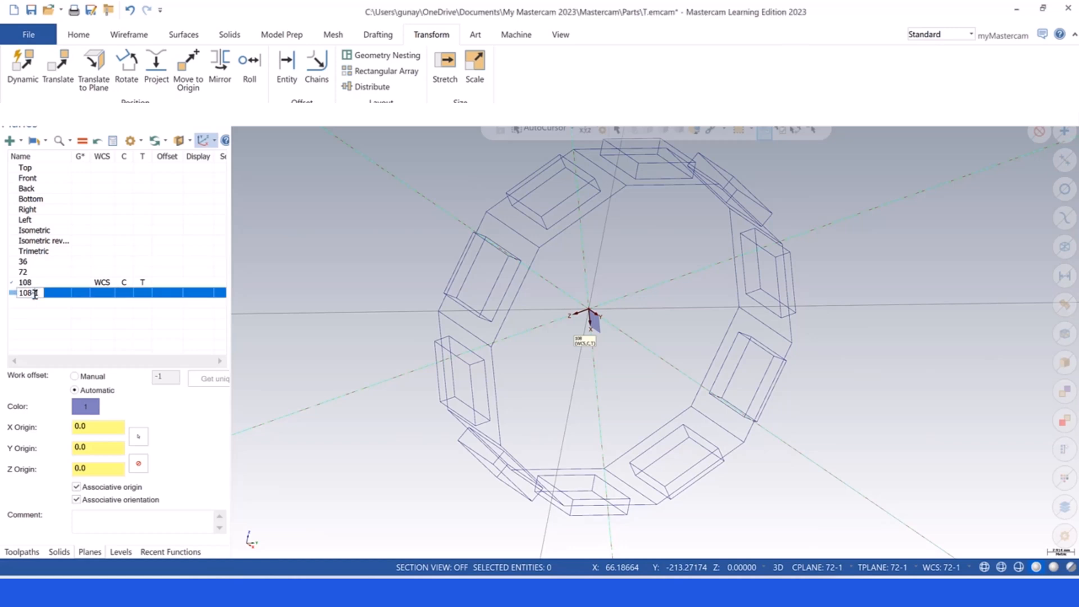
left_click_drag(41, 293, 3, 295)
type("144")
key("Return")
left_click(102, 295)
left_click(124, 295)
left_click(141, 295)
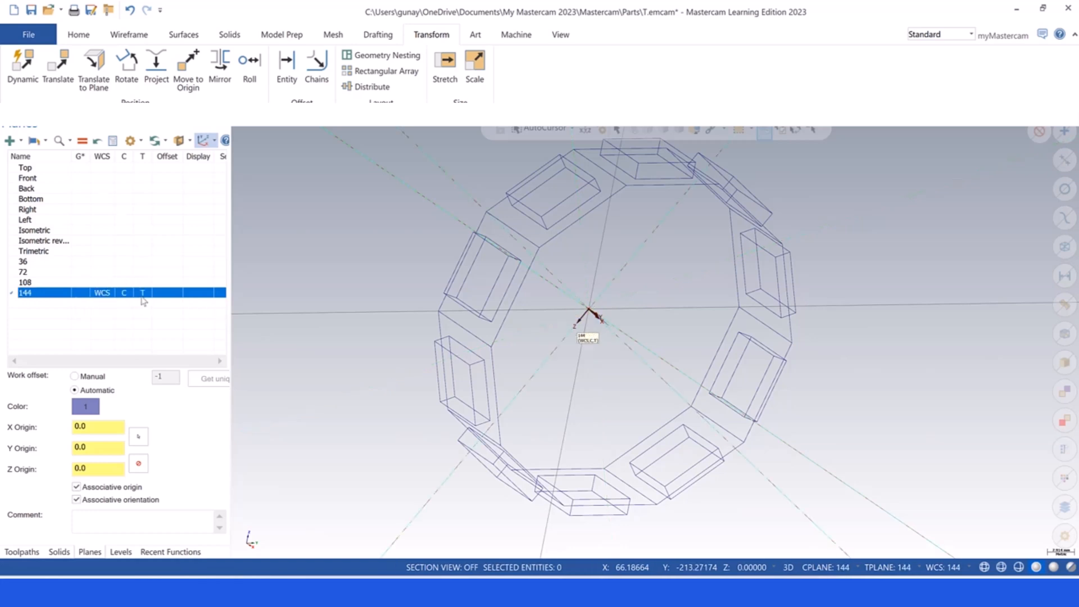
Step: Select plane 144 and bring up its available plane operations
middle_click_drag(495, 337, 467, 324)
middle_click_drag(538, 345, 515, 352)
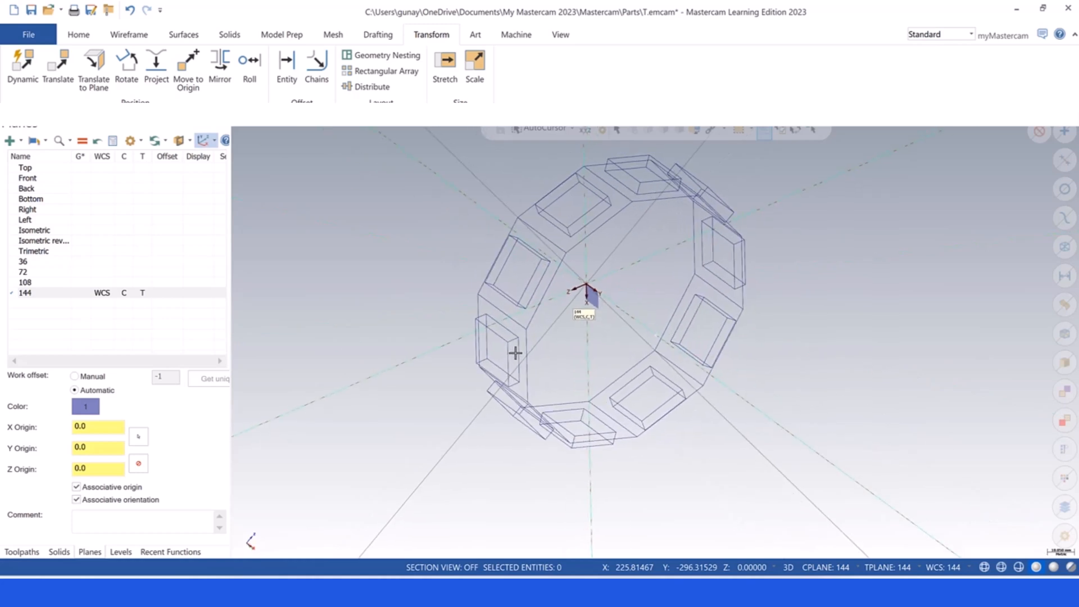
middle_click_drag(389, 355, 467, 279)
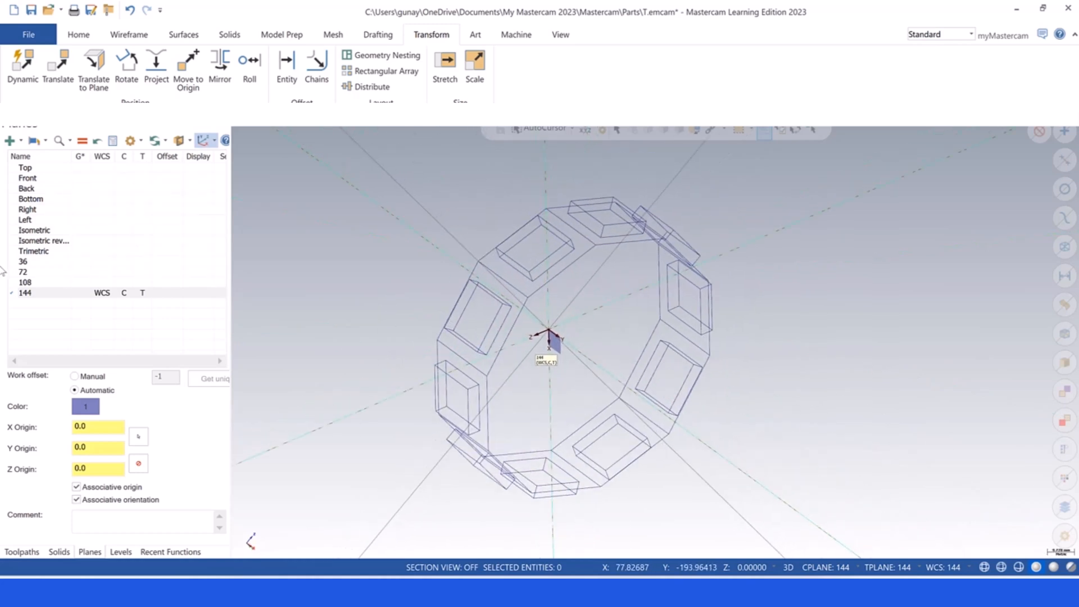
left_click(37, 298)
right_click(37, 297)
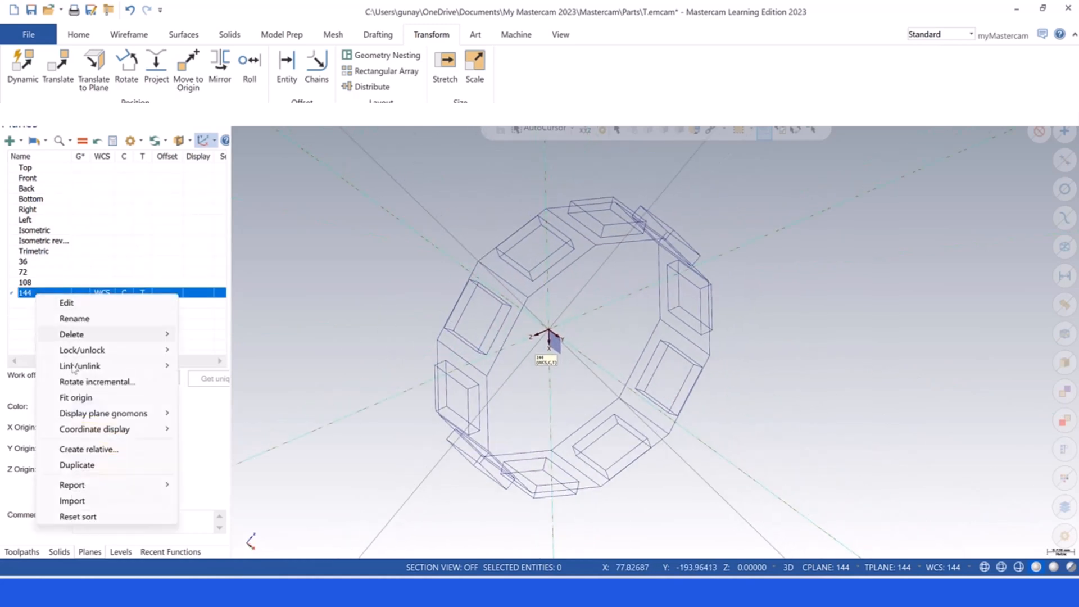